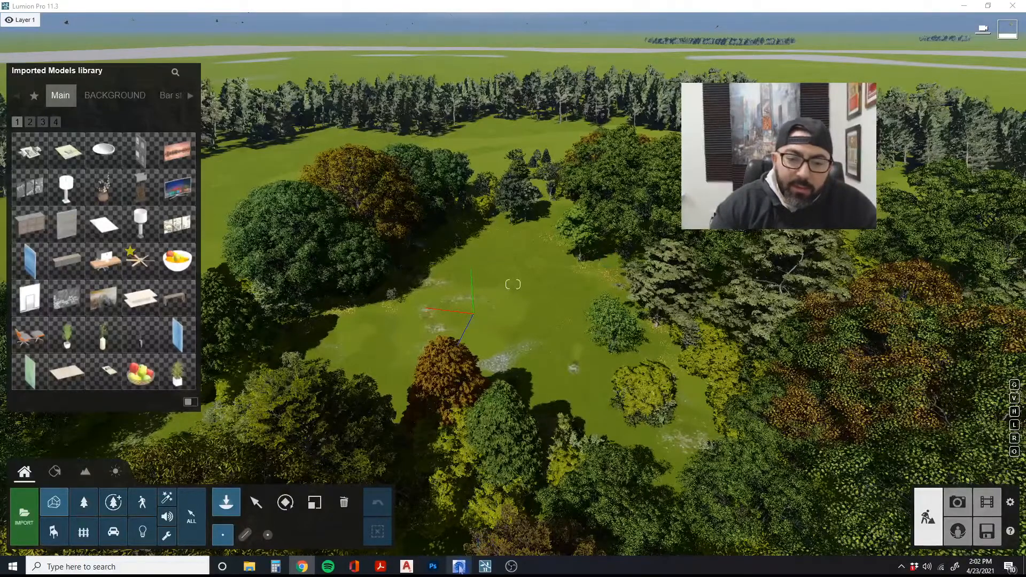
Switch to SketchUp and examine the house model, including its roofs, dark patio cover, fenced backyard, play set and neighbouring houses
{"action": "left_click", "coordinate": [459, 567]}
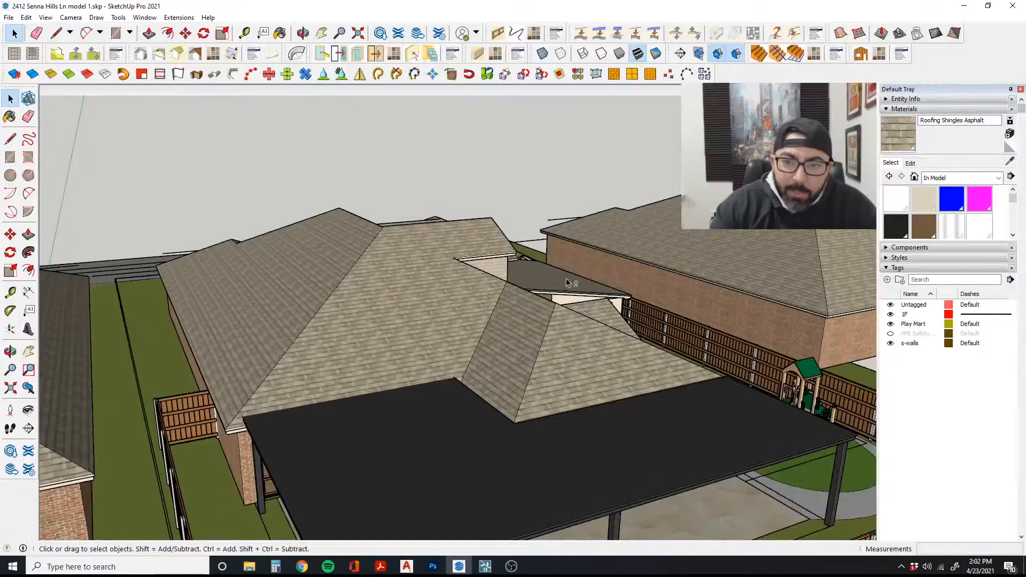
{"action": "middle_click_drag", "start_coordinate": [567, 282], "coordinate": [481, 287]}
{"action": "scroll", "coordinate": [375, 302], "scroll_direction": "down", "scroll_amount": 5}
{"action": "scroll", "coordinate": [481, 288], "scroll_direction": "up", "scroll_amount": 5}
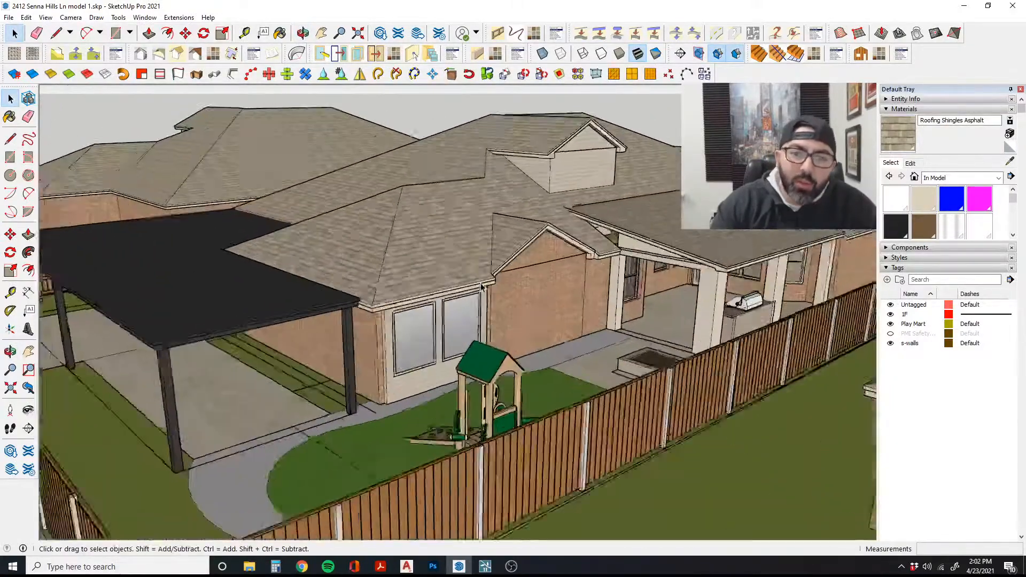
{"action": "scroll", "coordinate": [481, 287], "scroll_direction": "down", "scroll_amount": 2}
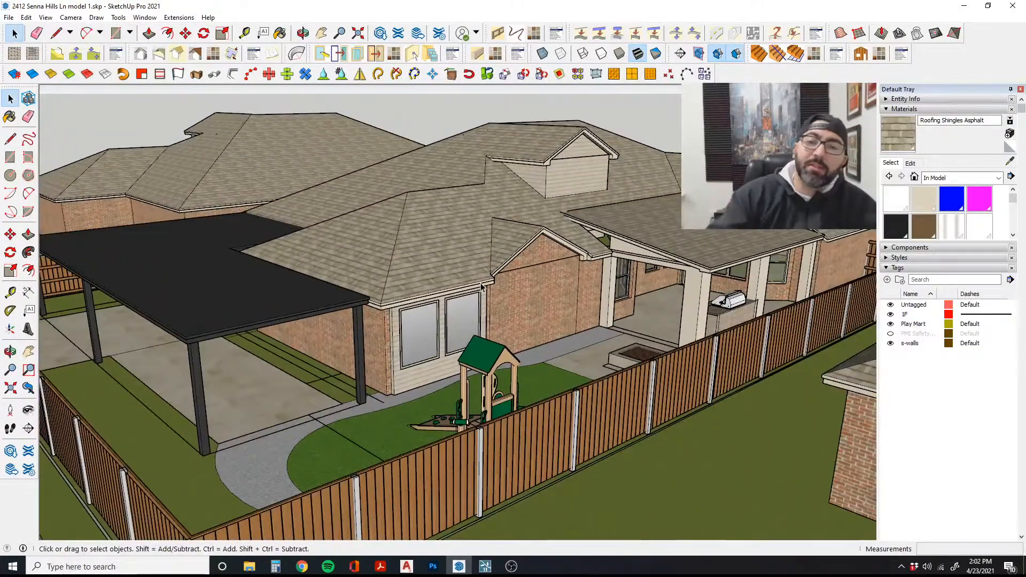
{"action": "scroll", "coordinate": [485, 284], "scroll_direction": "down", "scroll_amount": 5}
{"action": "middle_click_drag", "start_coordinate": [485, 284], "coordinate": [571, 303]}
{"action": "scroll", "coordinate": [571, 303], "scroll_direction": "down", "scroll_amount": 2}
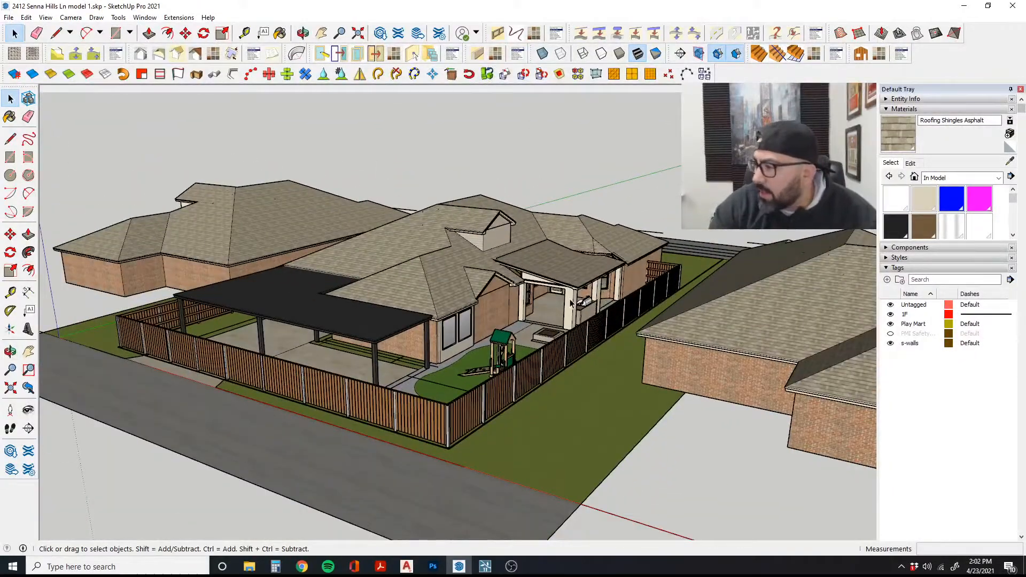
{"action": "middle_click_drag", "start_coordinate": [462, 252], "coordinate": [402, 291]}
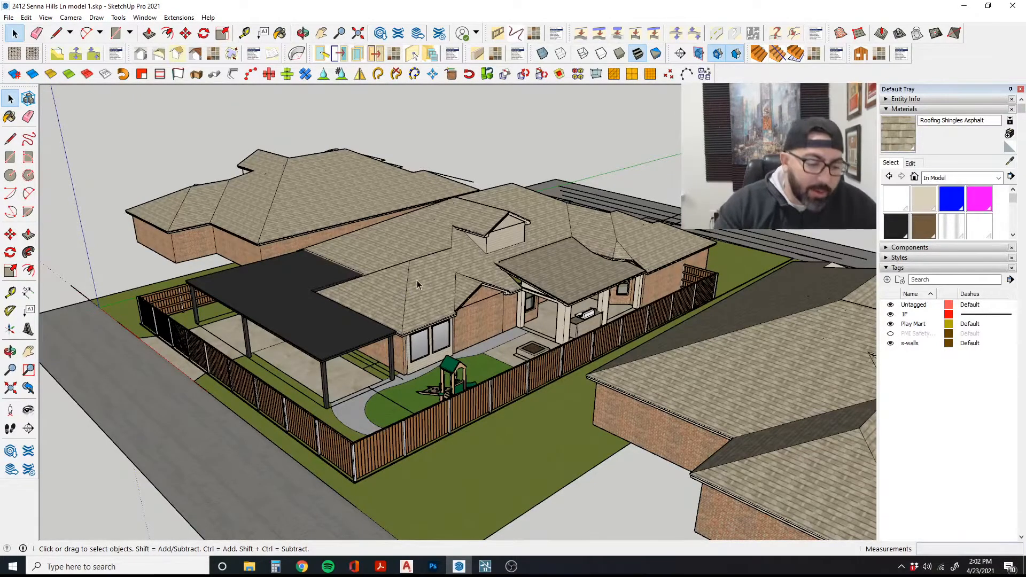
{"action": "middle_click_drag", "start_coordinate": [405, 290], "coordinate": [586, 339]}
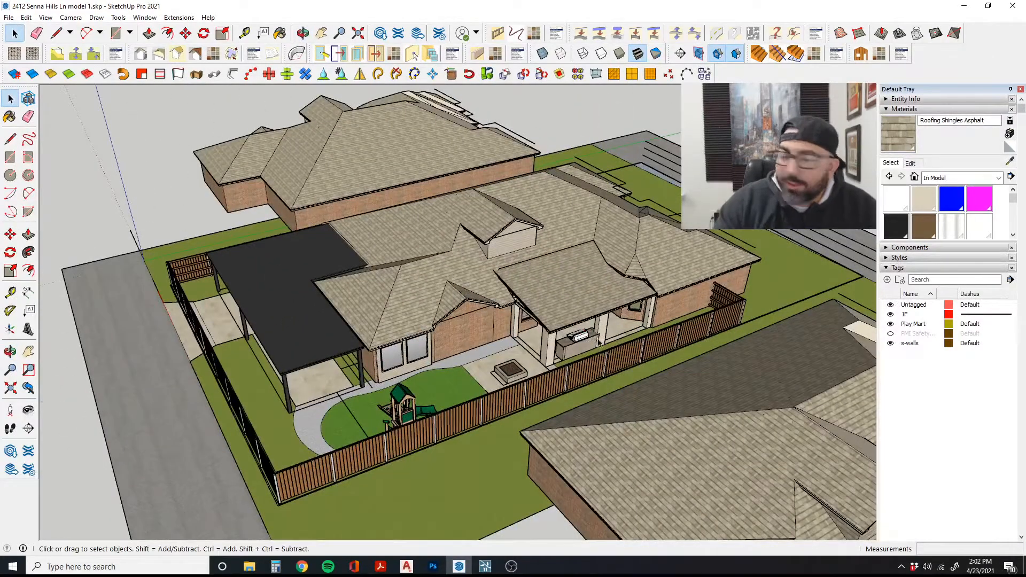
{"action": "middle_click_drag", "start_coordinate": [530, 334], "coordinate": [595, 313]}
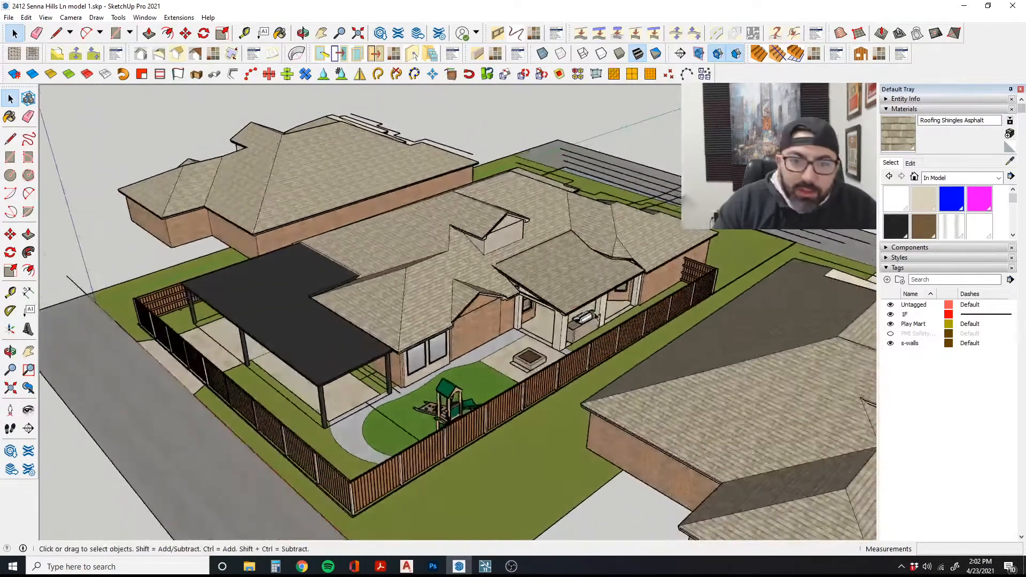
{"action": "scroll", "coordinate": [525, 351], "scroll_direction": "up", "scroll_amount": 4}
{"action": "middle_click_drag", "start_coordinate": [525, 351], "coordinate": [723, 282]}
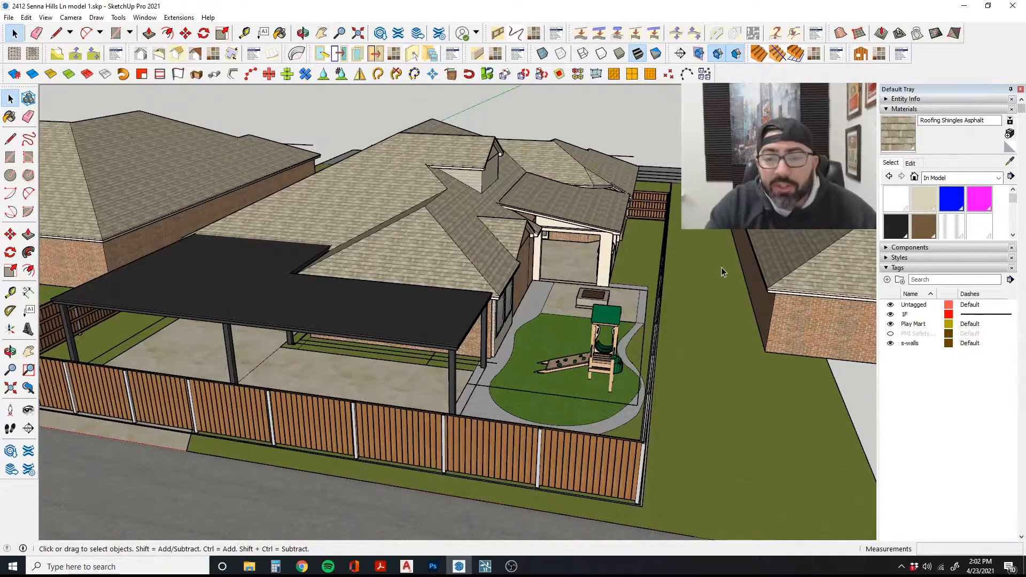
{"action": "middle_click_drag", "start_coordinate": [698, 273], "coordinate": [711, 341]}
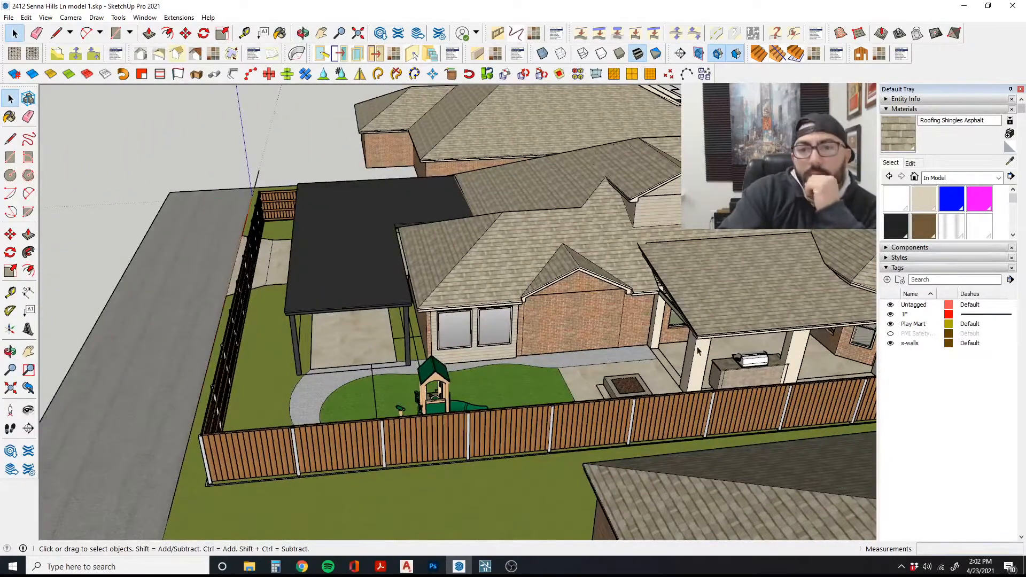
{"action": "middle_click_drag", "start_coordinate": [542, 314], "coordinate": [747, 276]}
{"action": "scroll", "coordinate": [586, 315], "scroll_direction": "up", "scroll_amount": 6}
{"action": "scroll", "coordinate": [709, 336], "scroll_direction": "down", "scroll_amount": 6}
{"action": "middle_click_drag", "start_coordinate": [710, 336], "coordinate": [665, 362]}
{"action": "scroll", "coordinate": [696, 359], "scroll_direction": "down", "scroll_amount": 3}
{"action": "scroll", "coordinate": [696, 359], "scroll_direction": "down", "scroll_amount": 5}
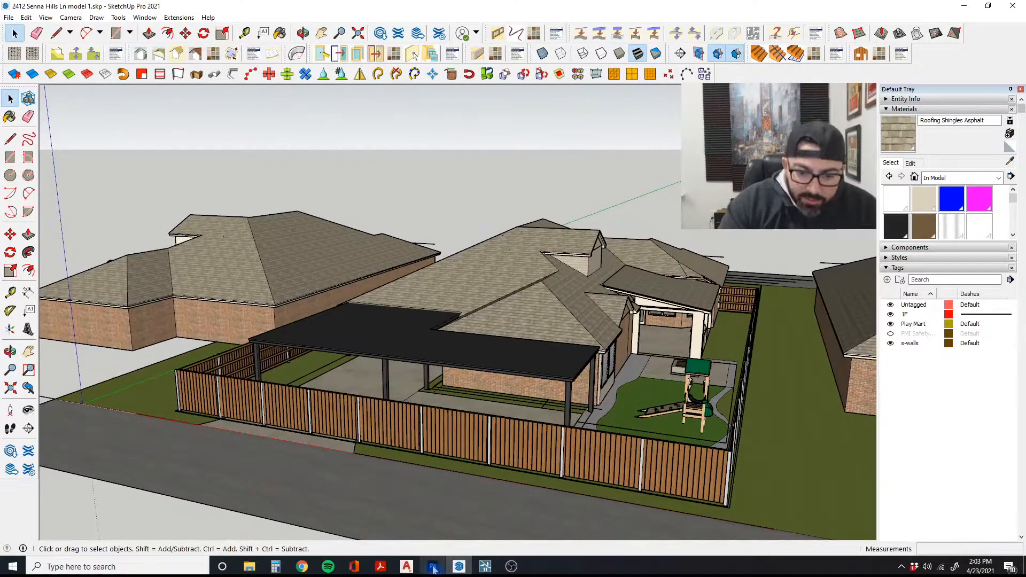
Switch to Lumion, view the open clearing between the trees and start importing a model
{"action": "left_click", "coordinate": [484, 566]}
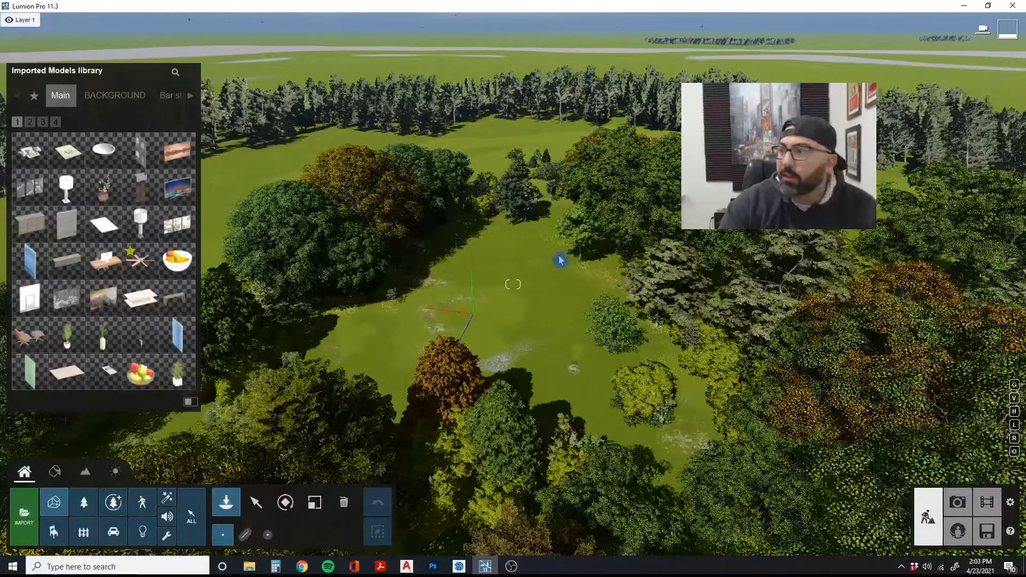
{"action": "key", "text": "w"}
{"action": "right_click_drag", "start_coordinate": [557, 261], "coordinate": [550, 259]}
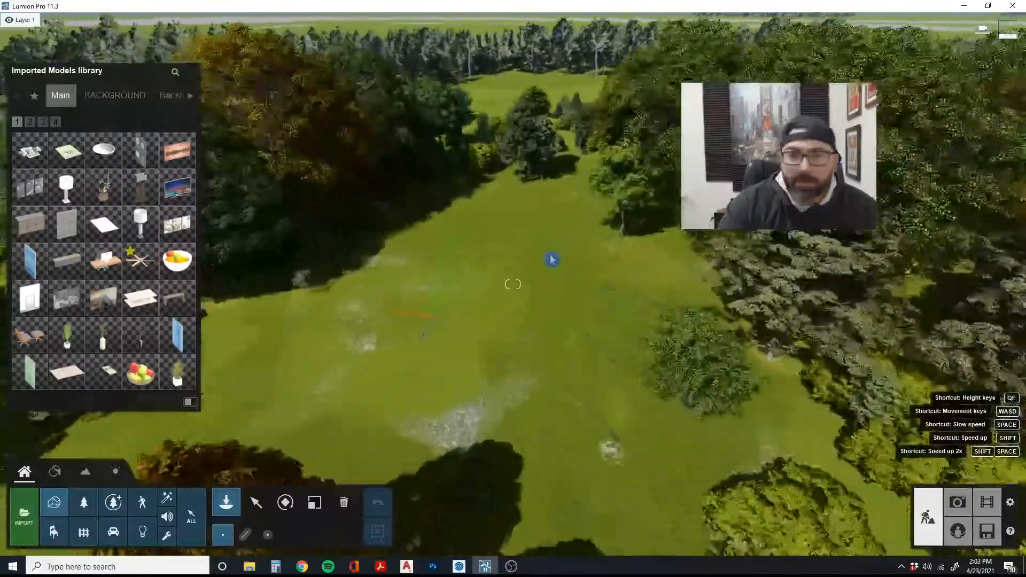
{"action": "left_click", "coordinate": [20, 524]}
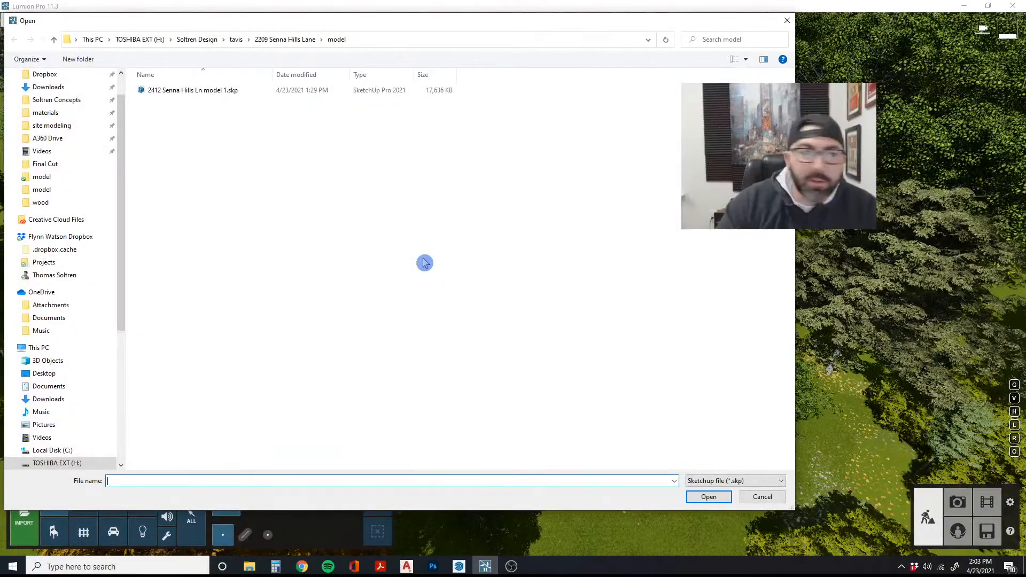
Open the house's SketchUp file from the project's model folder, inside Soltren Design on the TOSHIBA EXT (H:) drive
{"action": "left_click", "coordinate": [44, 250]}
{"action": "left_click", "coordinate": [43, 263]}
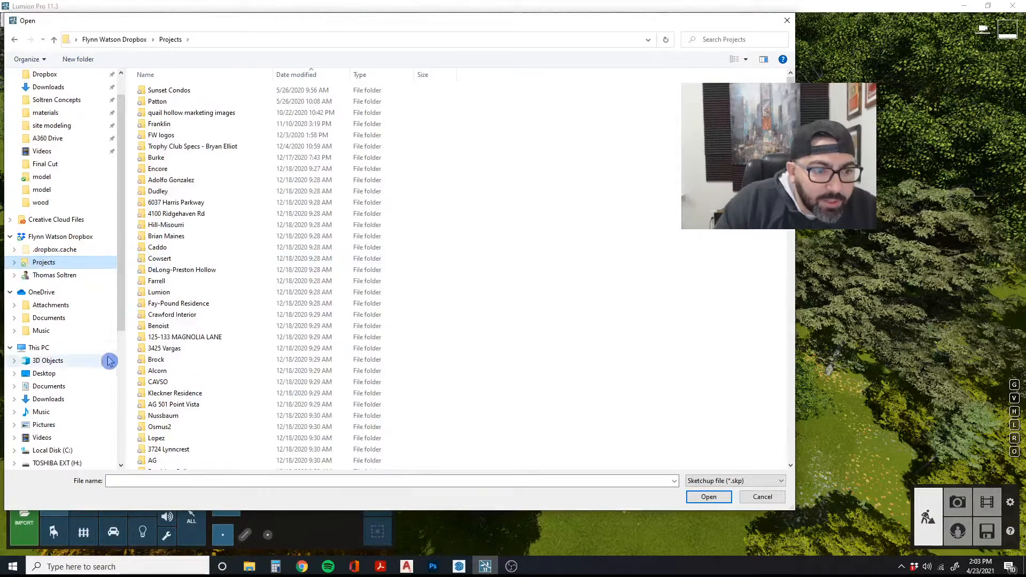
{"action": "scroll", "coordinate": [95, 368], "scroll_direction": "down", "scroll_amount": 2}
{"action": "left_click", "coordinate": [65, 385]}
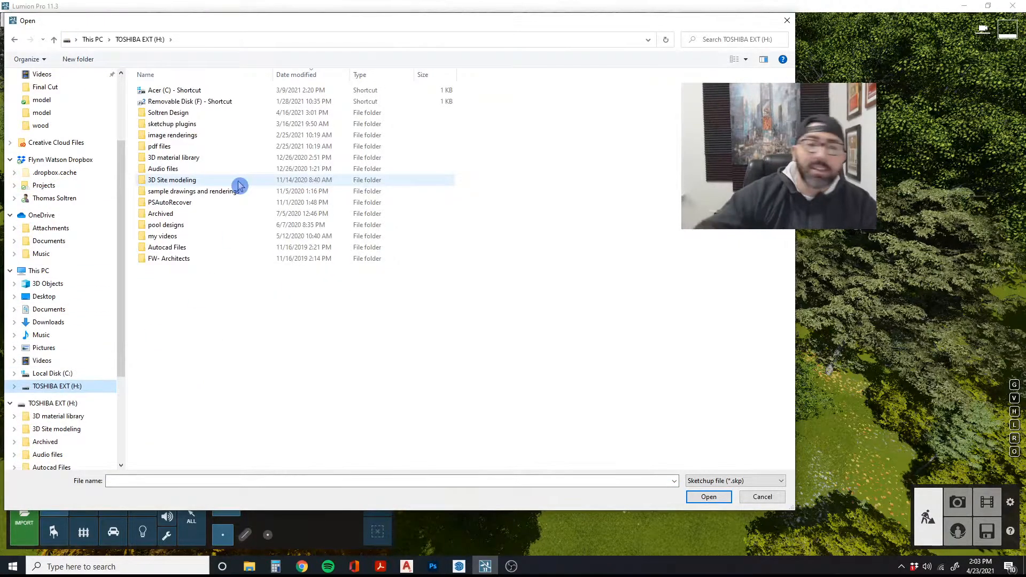
{"action": "double_click", "coordinate": [170, 113]}
{"action": "double_click", "coordinate": [172, 91]}
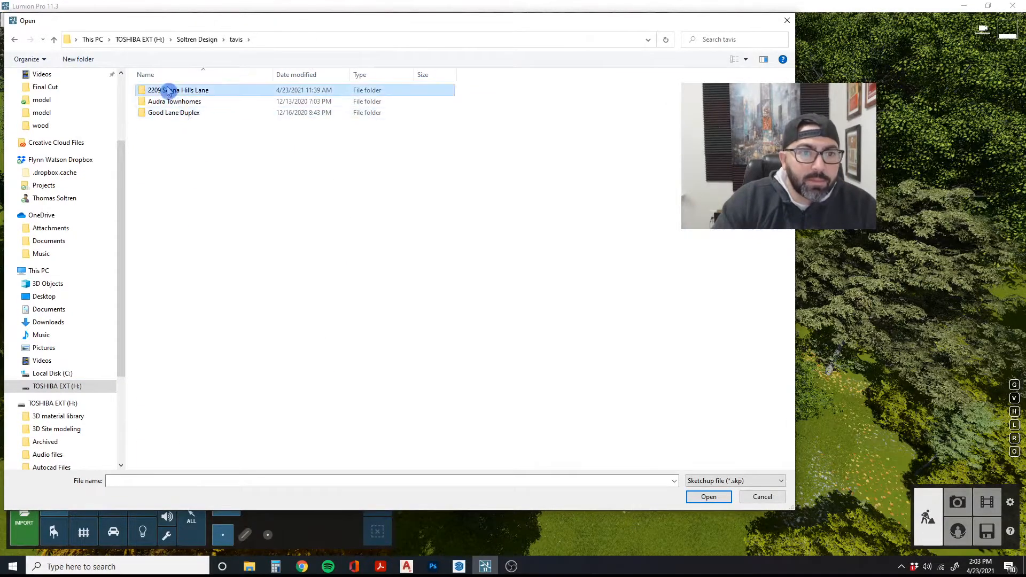
{"action": "double_click", "coordinate": [167, 91]}
{"action": "double_click", "coordinate": [172, 102]}
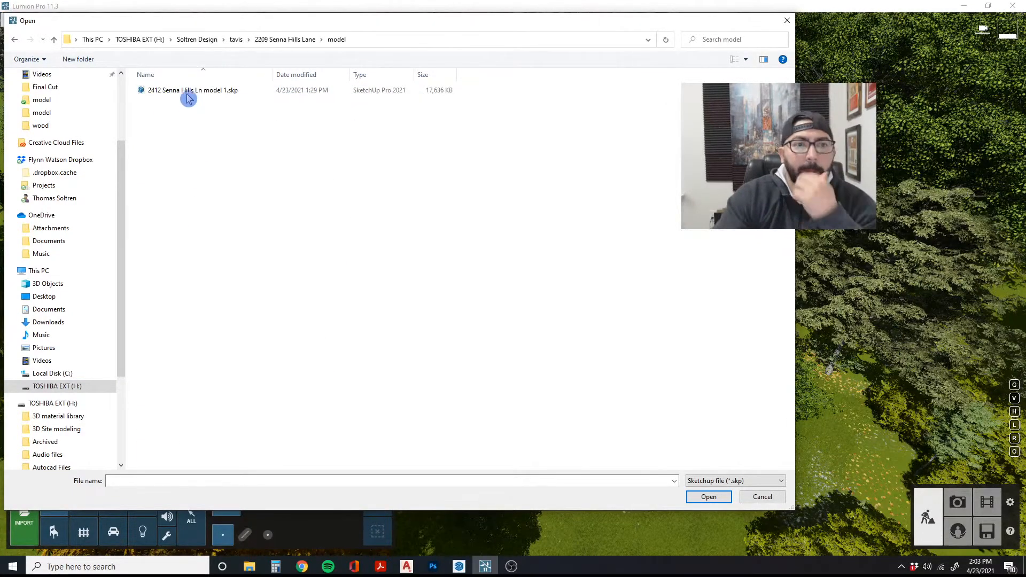
{"action": "double_click", "coordinate": [173, 90]}
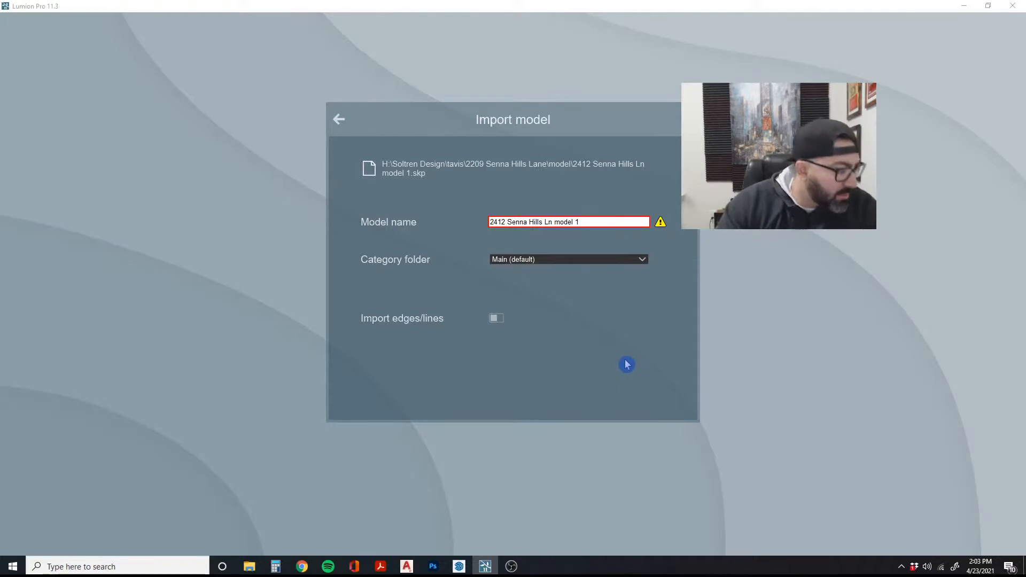
Set the category folder for the imported model to Patio
{"action": "left_click", "coordinate": [626, 261]}
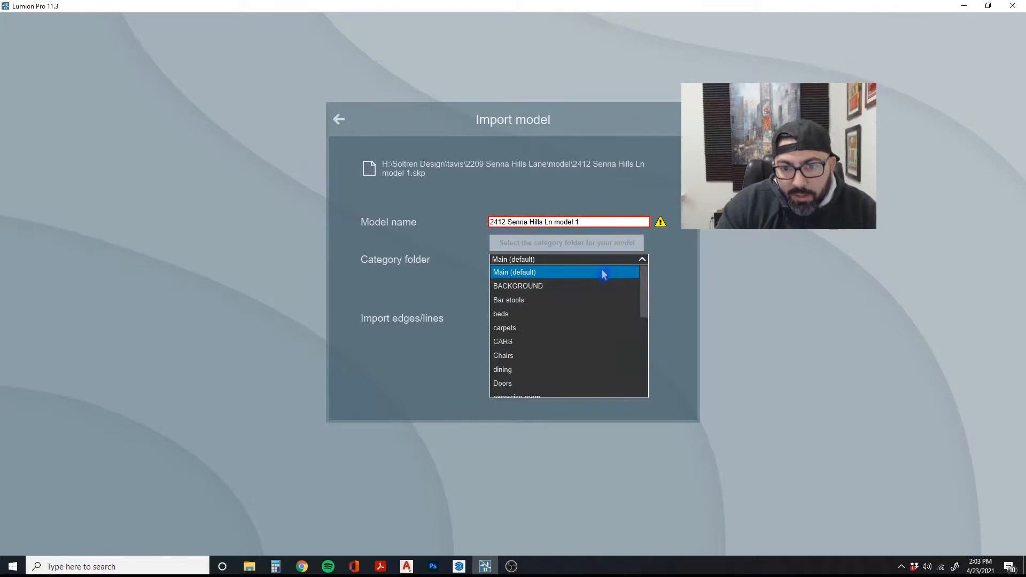
{"action": "scroll", "coordinate": [536, 360], "scroll_direction": "down", "scroll_amount": 3}
{"action": "scroll", "coordinate": [531, 358], "scroll_direction": "down", "scroll_amount": 2}
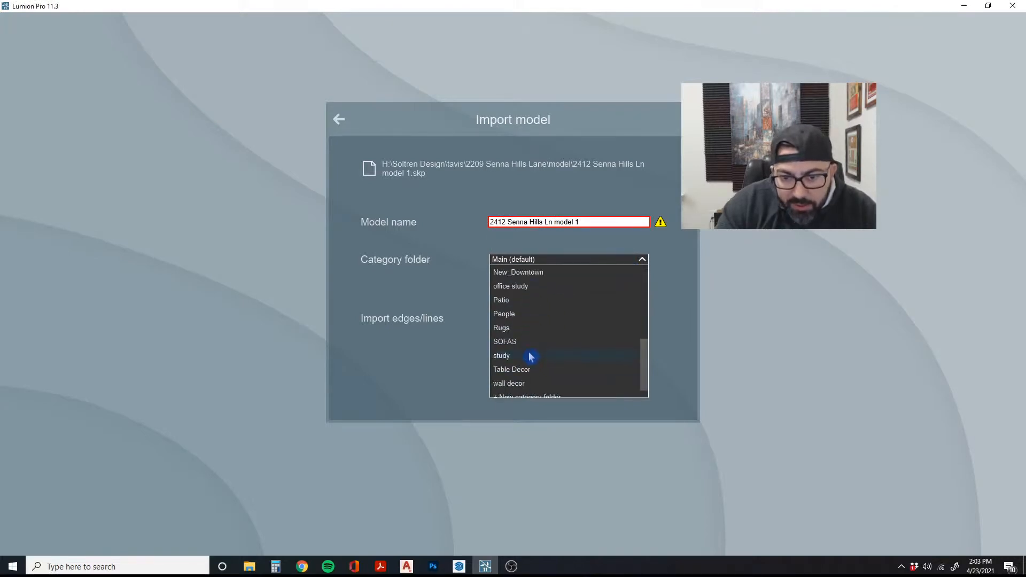
{"action": "left_click", "coordinate": [514, 301]}
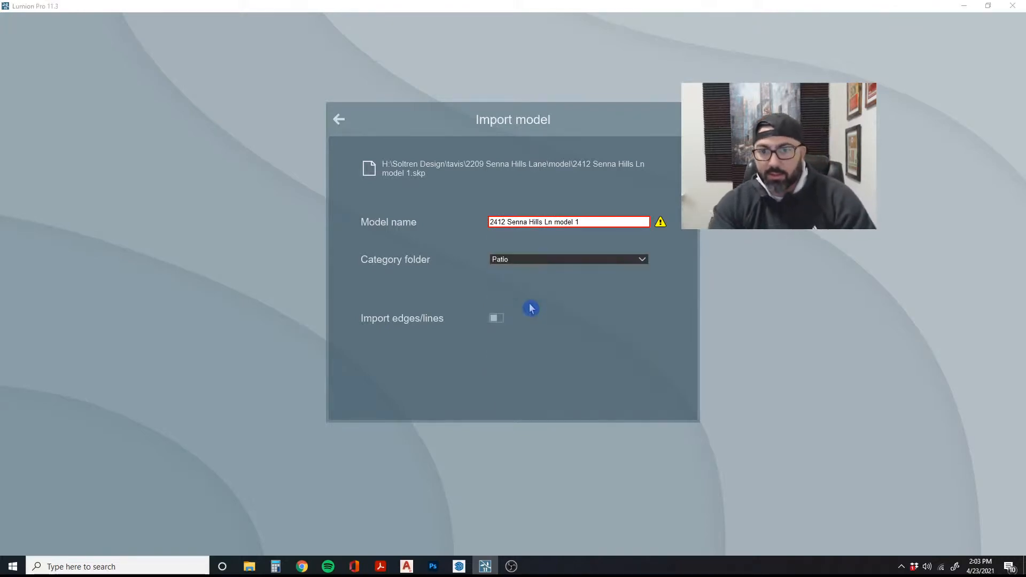
Set the category folder to models, change the model name's ending to "model 2" and import it
{"action": "left_click", "coordinate": [595, 261]}
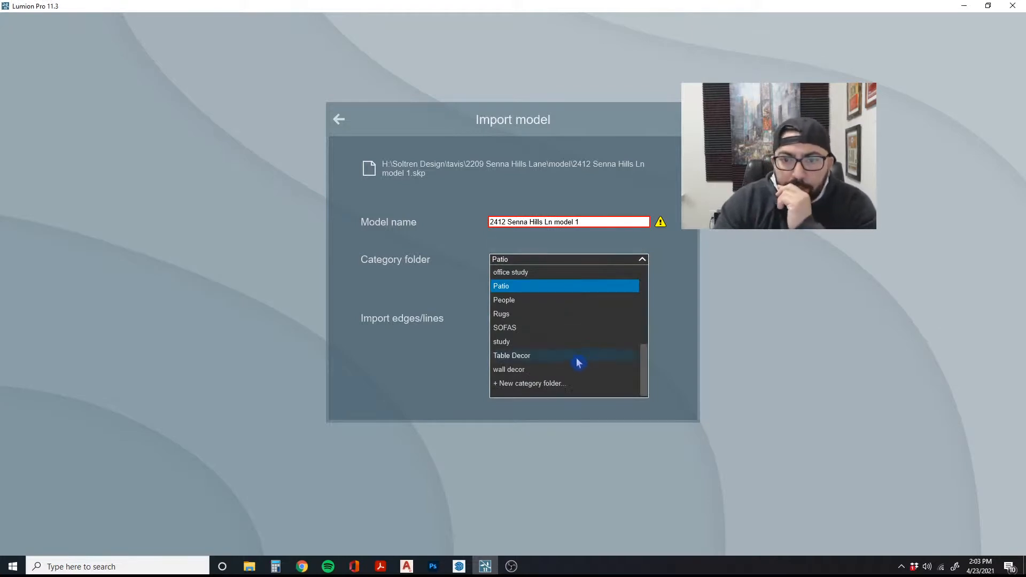
{"action": "scroll", "coordinate": [569, 355], "scroll_direction": "up", "scroll_amount": 2}
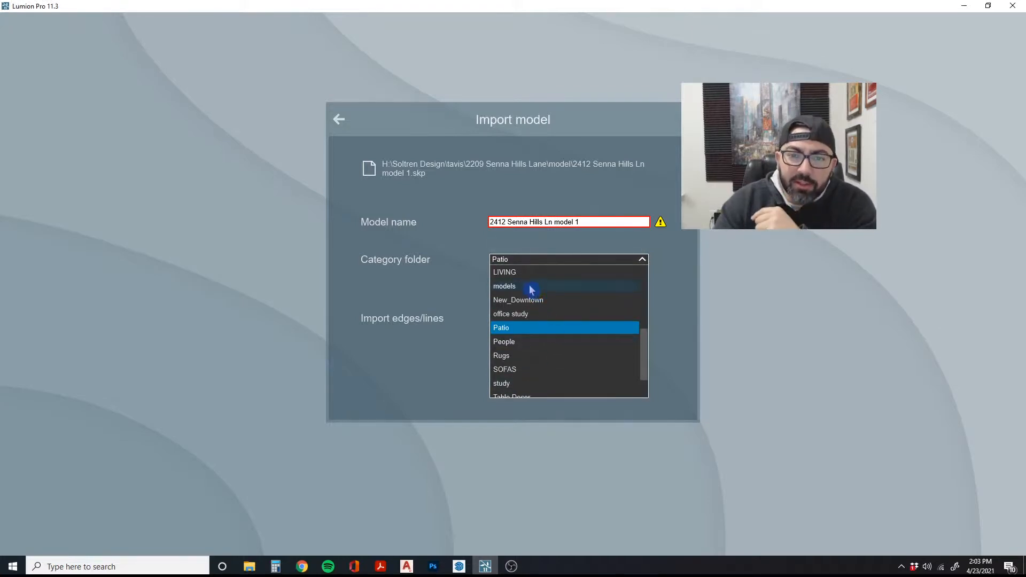
{"action": "left_click", "coordinate": [530, 290]}
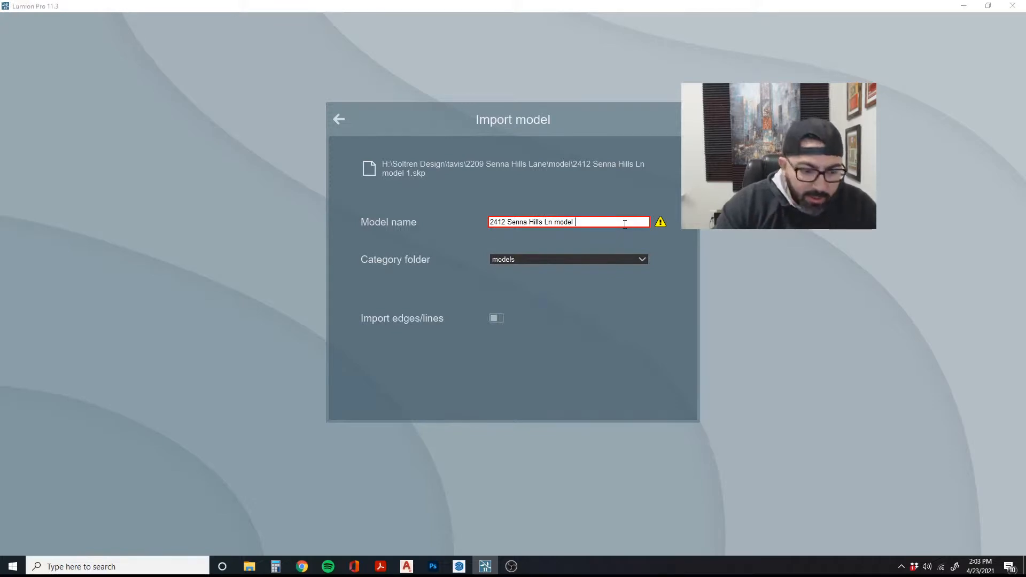
{"action": "type", "text": "2"}
{"action": "left_click", "coordinate": [668, 390]}
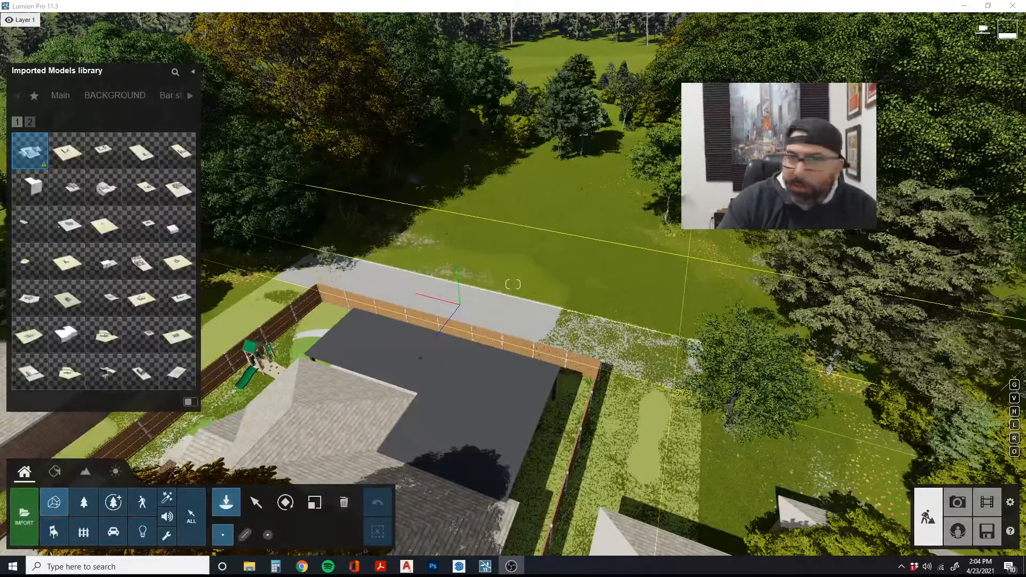
Place the imported house model in the clearing and shift it slightly toward the trees beside the houses
{"action": "left_click", "coordinate": [457, 269]}
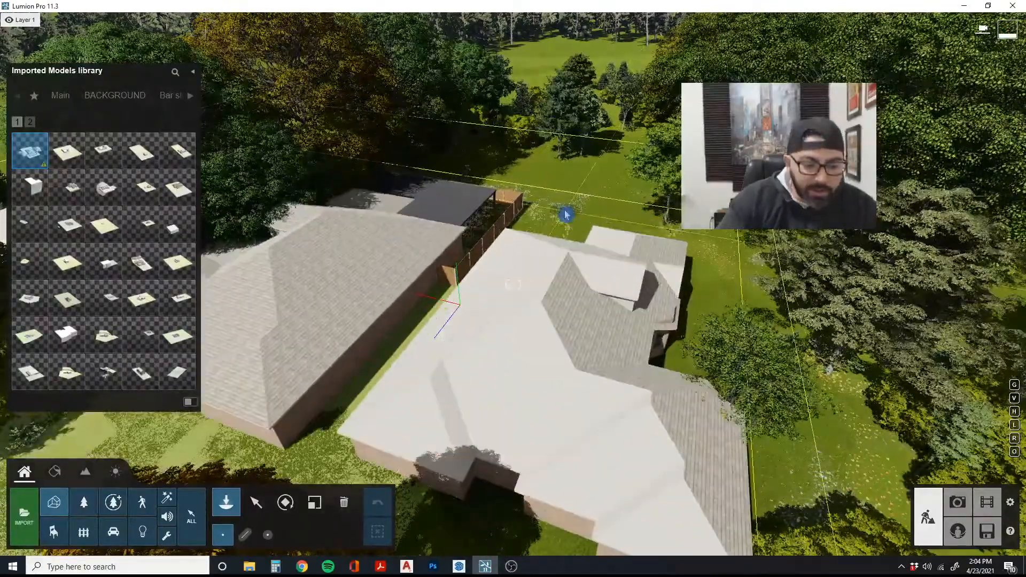
{"action": "right_click_drag", "start_coordinate": [565, 215], "coordinate": [662, 226]}
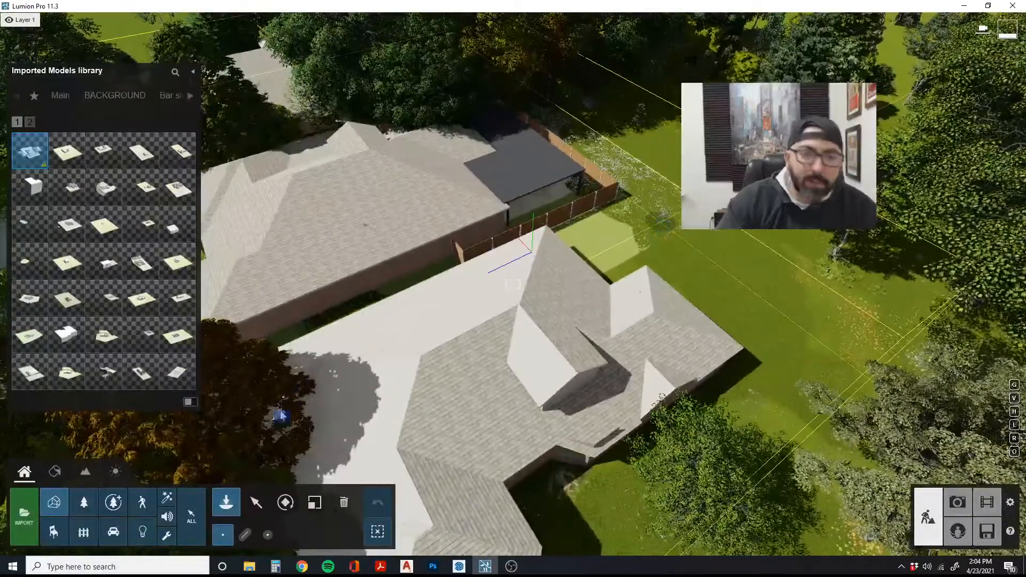
{"action": "left_click", "coordinate": [256, 502]}
{"action": "scroll", "coordinate": [575, 299], "scroll_direction": "down", "scroll_amount": 5}
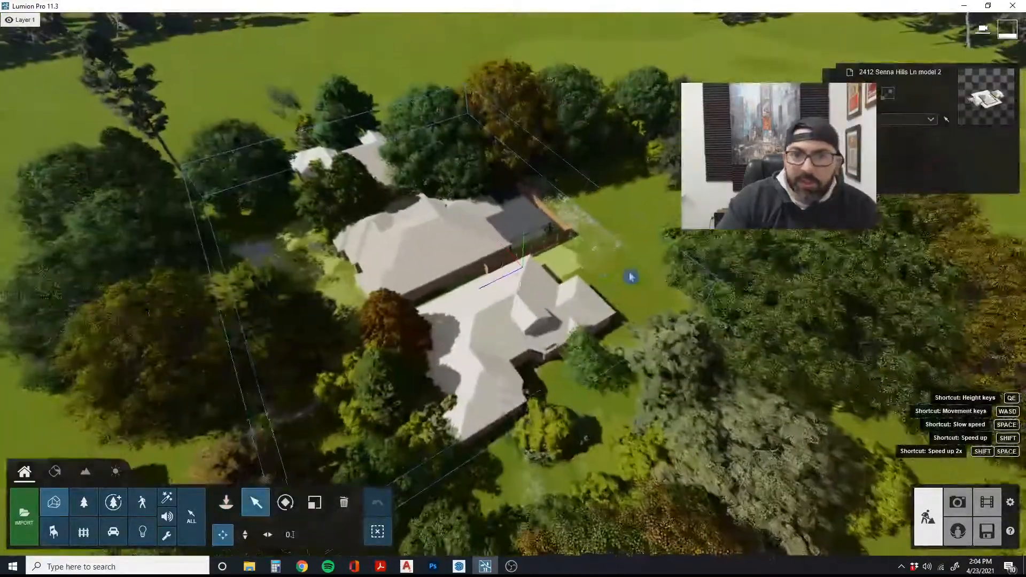
{"action": "left_click_drag", "start_coordinate": [592, 252], "coordinate": [552, 263]}
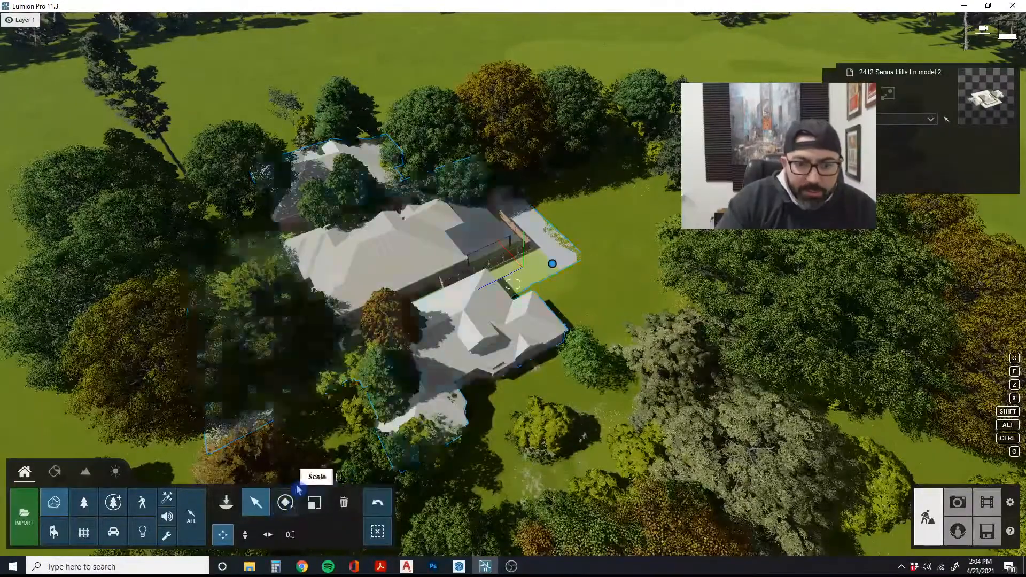
Rotate the house model roughly half a turn around its insertion point
{"action": "left_click", "coordinate": [285, 502]}
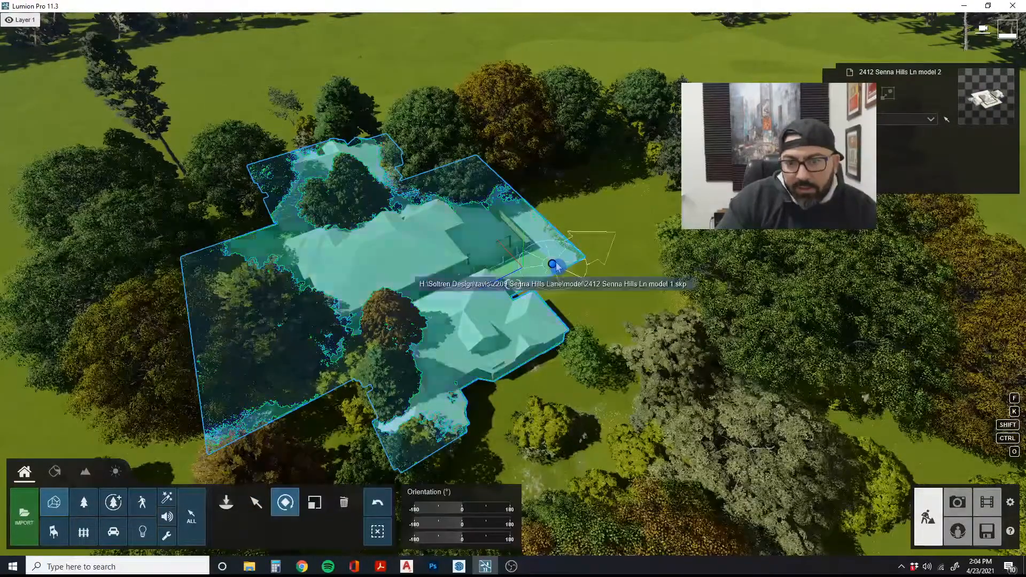
{"action": "left_click_drag", "start_coordinate": [556, 266], "coordinate": [442, 326]}
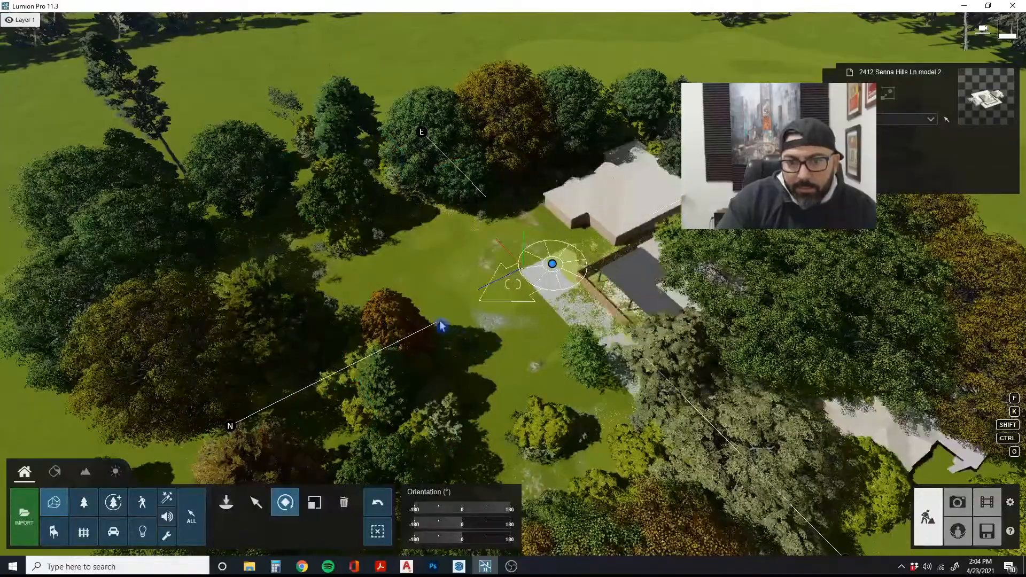
Move the house model horizontally across the clearing, toward the trees at the front of the lot
{"action": "mouse_move", "coordinate": [456, 317]}
{"action": "right_mouse_down"}
{"action": "mouse_move", "coordinate": [500, 324]}
{"action": "mouse_move", "coordinate": [460, 321]}
{"action": "right_mouse_up"}
{"action": "key", "text": "s"}
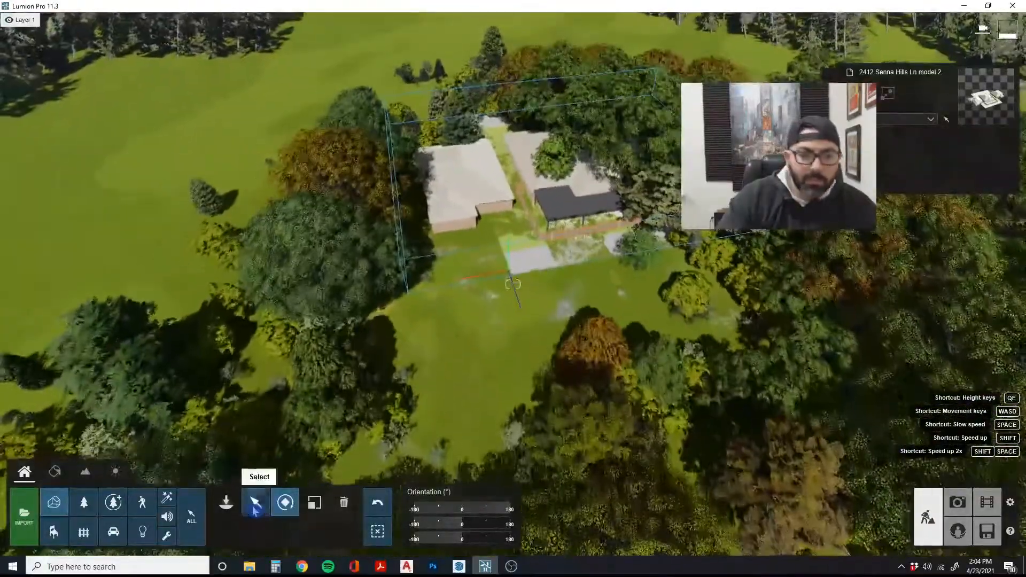
{"action": "left_click", "coordinate": [255, 503]}
{"action": "left_click_drag", "start_coordinate": [514, 252], "coordinate": [417, 359]}
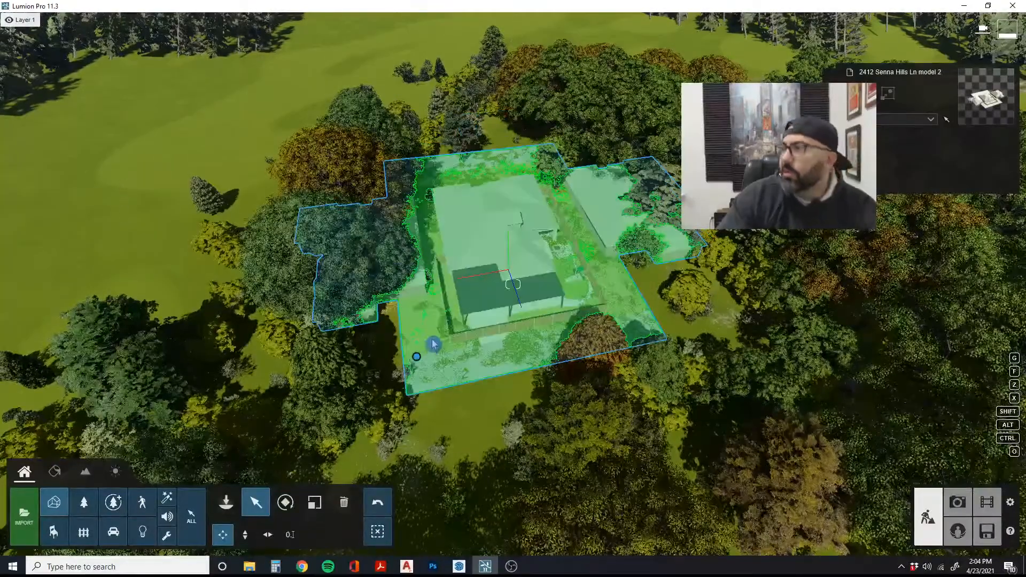
{"action": "middle_click_drag", "start_coordinate": [489, 323], "coordinate": [491, 306]}
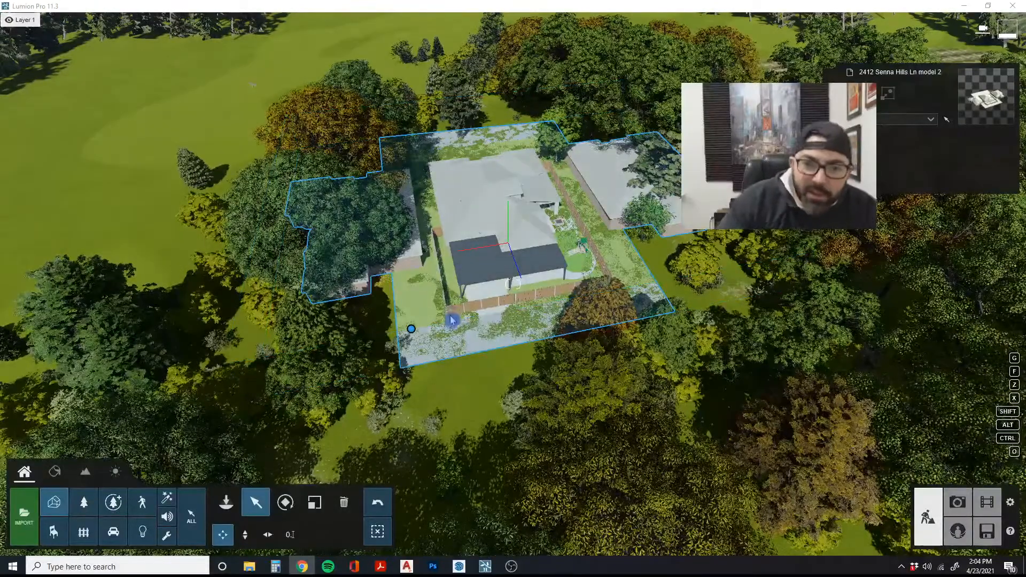
Raise the house model vertically until its street and lawn surfaces sit just above the landscape grass
{"action": "right_click_drag", "start_coordinate": [449, 327], "coordinate": [426, 367]}
{"action": "key", "text": "w"}
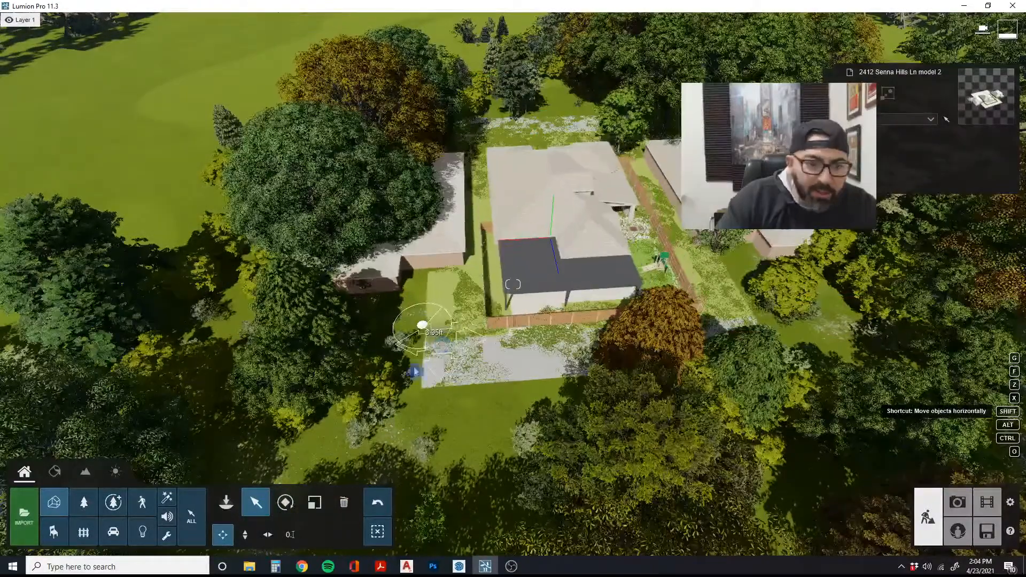
{"action": "left_click", "coordinate": [245, 534]}
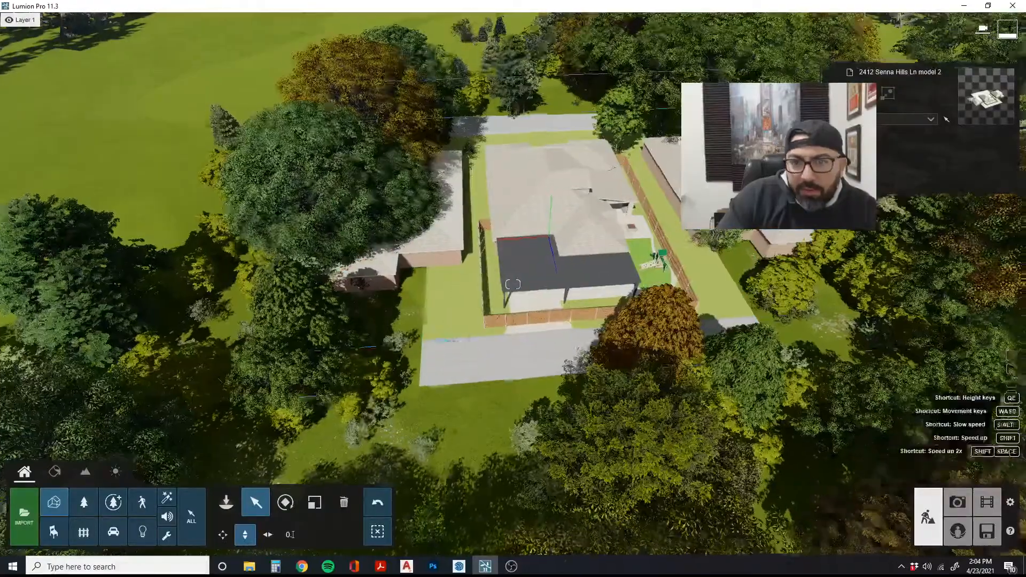
{"action": "key", "text": "w"}
{"action": "right_click_drag", "start_coordinate": [434, 358], "coordinate": [360, 456]}
{"action": "key", "text": "e"}
{"action": "key", "text": "s"}
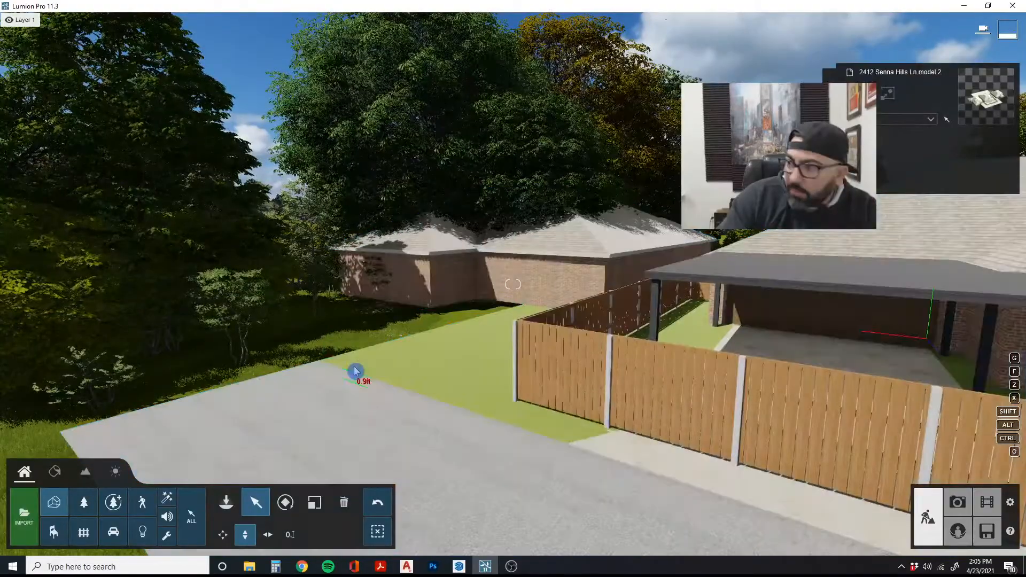
{"action": "key", "text": "q"}
{"action": "key", "text": "w"}
{"action": "right_click_drag", "start_coordinate": [355, 371], "coordinate": [364, 366]}
{"action": "key", "text": "s"}
{"action": "right_click_drag", "start_coordinate": [390, 297], "coordinate": [377, 316]}
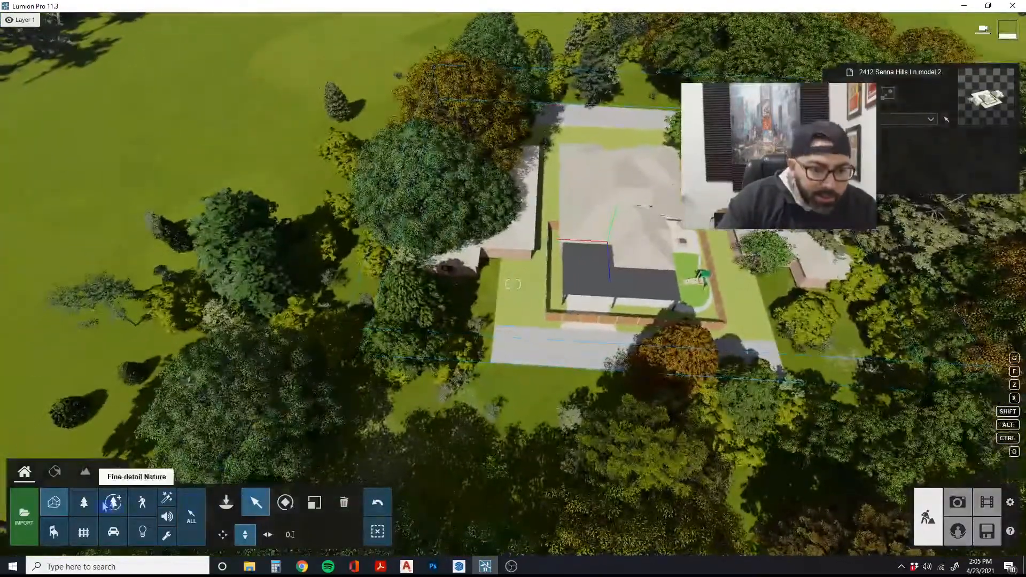
Box-select the trees covering the neighbouring house on the open-field side and move them clear of its roof
{"action": "key", "text": "s"}
{"action": "key", "text": "d"}
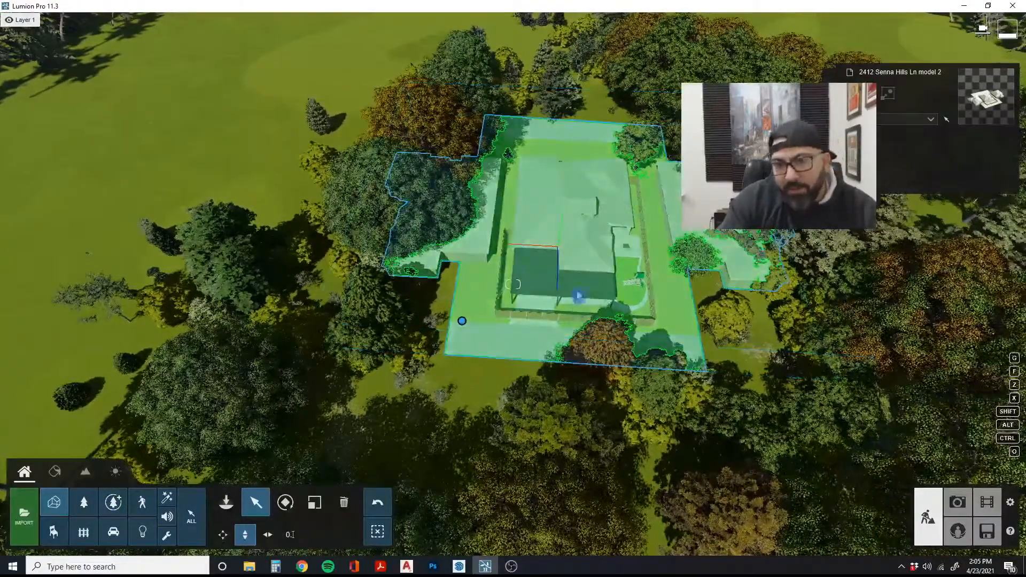
{"action": "key", "text": "d"}
{"action": "key", "text": "w"}
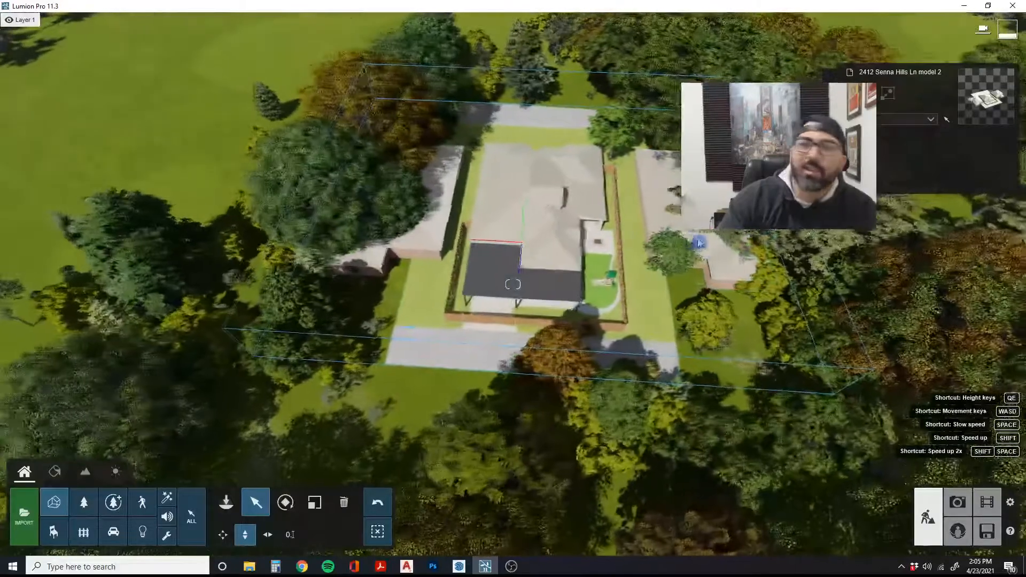
{"action": "key", "text": "a"}
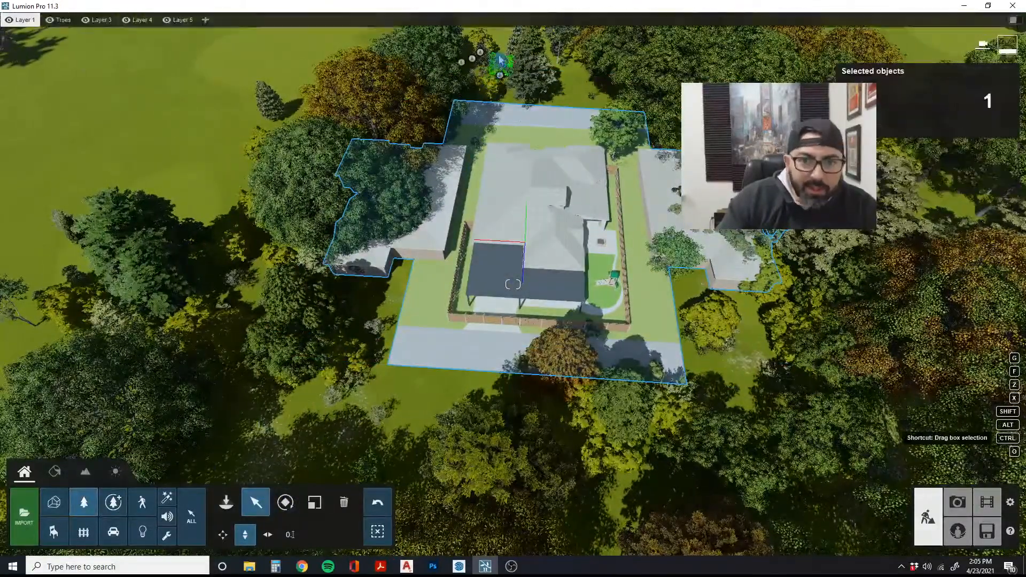
{"action": "left_click_drag", "start_coordinate": [498, 55], "coordinate": [268, 362], "text": "ctrl"}
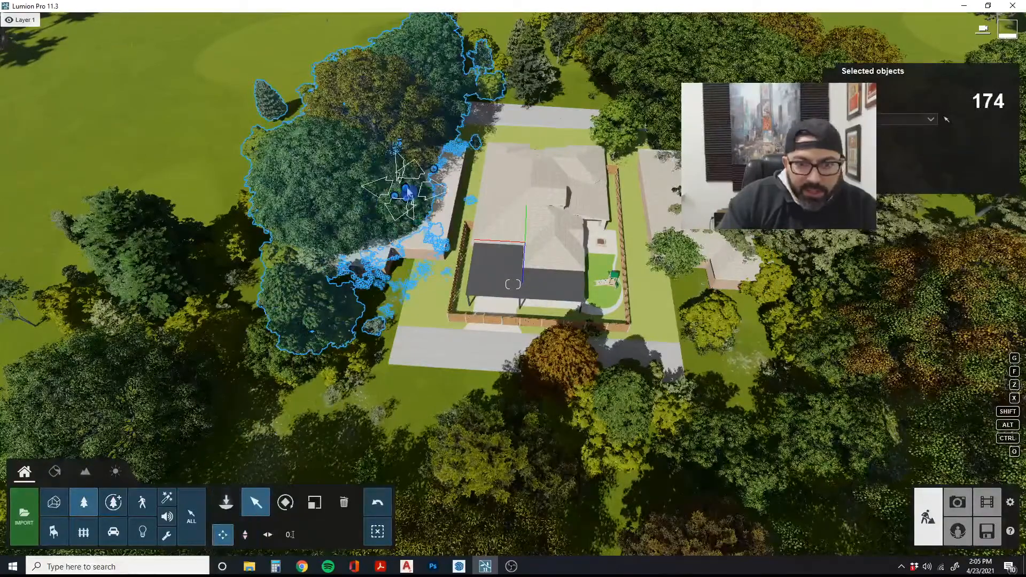
{"action": "left_click_drag", "start_coordinate": [409, 193], "coordinate": [293, 176]}
Select the trees over the opposite neighbouring house and those beside the street, and move them away from the model
{"action": "right_click_drag", "start_coordinate": [294, 175], "coordinate": [479, 294]}
{"action": "left_click_drag", "start_coordinate": [438, 361], "coordinate": [818, 88], "text": "ctrl"}
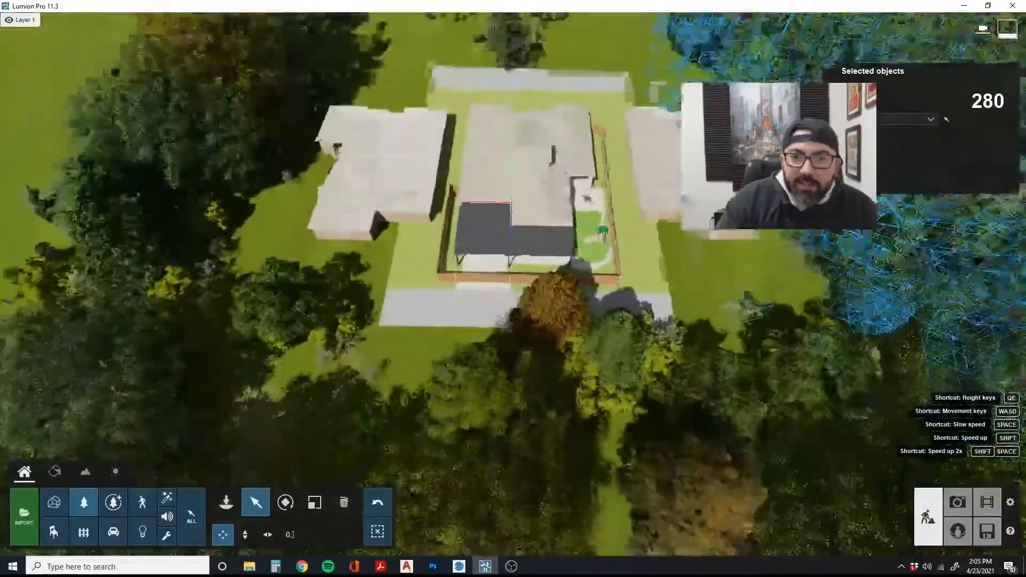
{"action": "right_click_drag", "start_coordinate": [555, 224], "coordinate": [548, 291]}
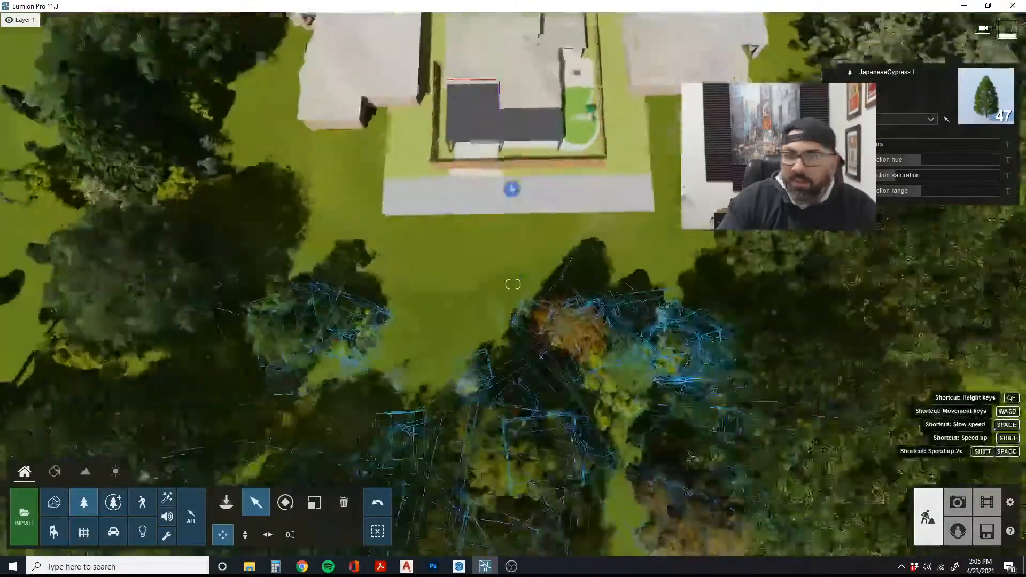
Edit the glass material of the patio windows and replace it with Interior Glass 001
{"action": "scroll", "coordinate": [512, 188], "scroll_direction": "up", "scroll_amount": 3}
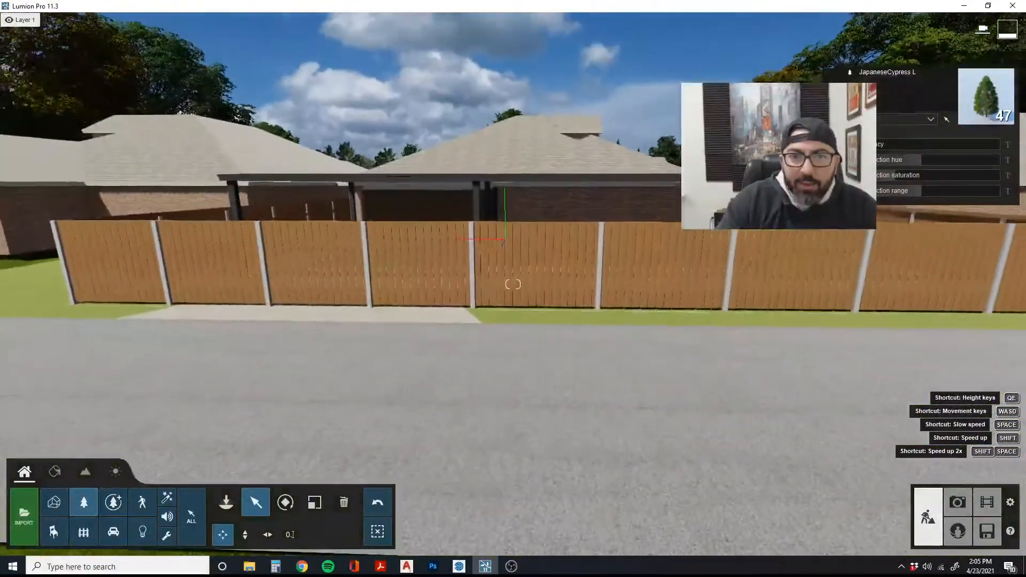
{"action": "key", "text": "q"}
{"action": "right_click_drag", "start_coordinate": [513, 291], "coordinate": [526, 327]}
{"action": "key", "text": "w"}
{"action": "key", "text": "w"}
{"action": "key", "text": "w"}
{"action": "key", "text": "q"}
{"action": "key", "text": "a"}
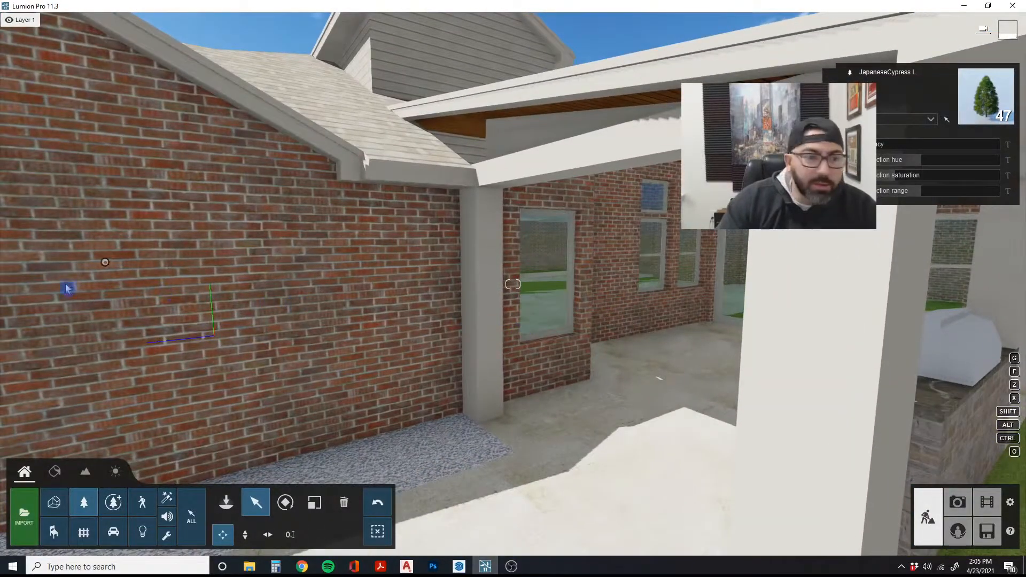
{"action": "left_click", "coordinate": [55, 471]}
{"action": "key", "text": "w"}
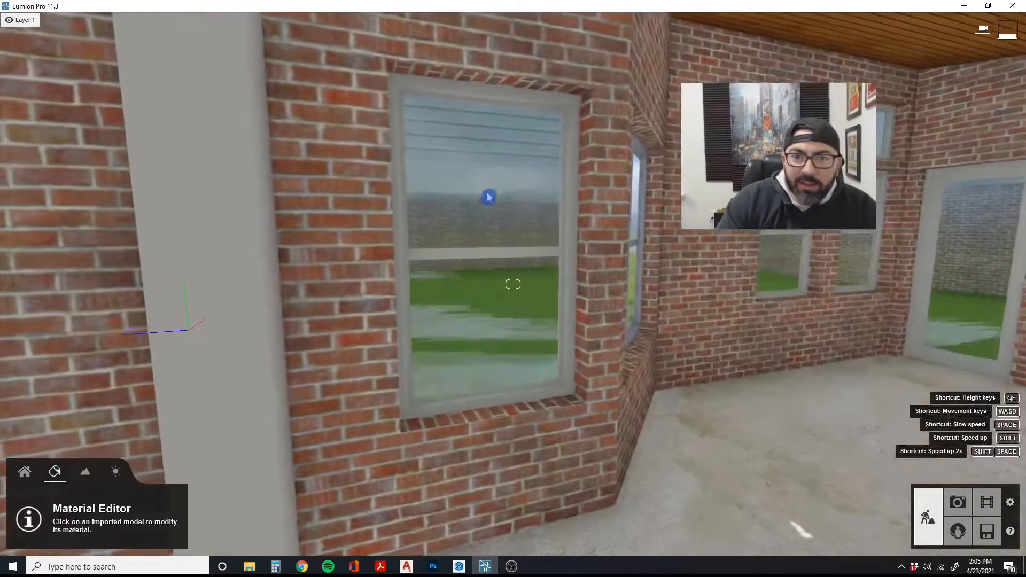
{"action": "left_click", "coordinate": [483, 200]}
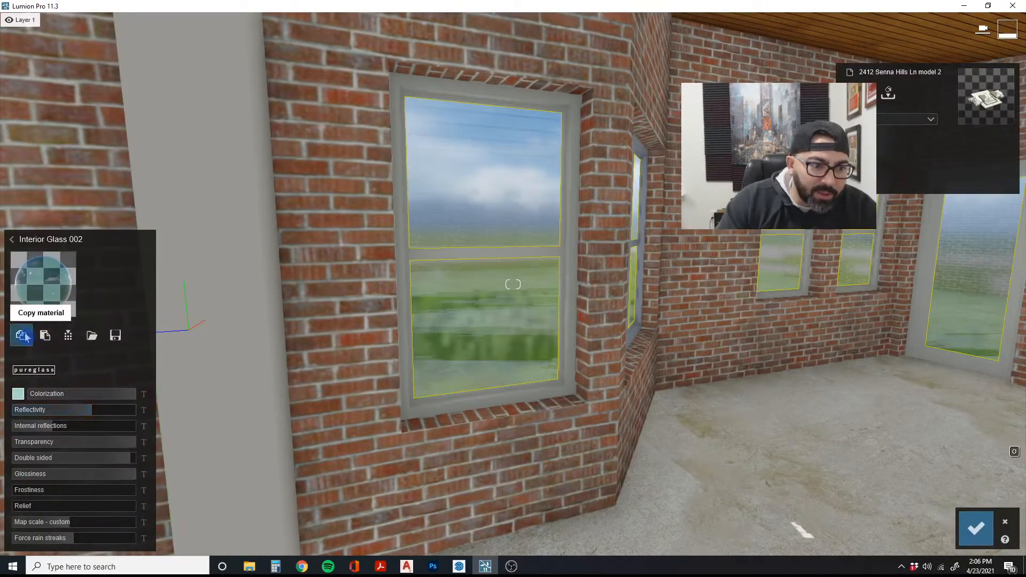
{"action": "left_click", "coordinate": [45, 335]}
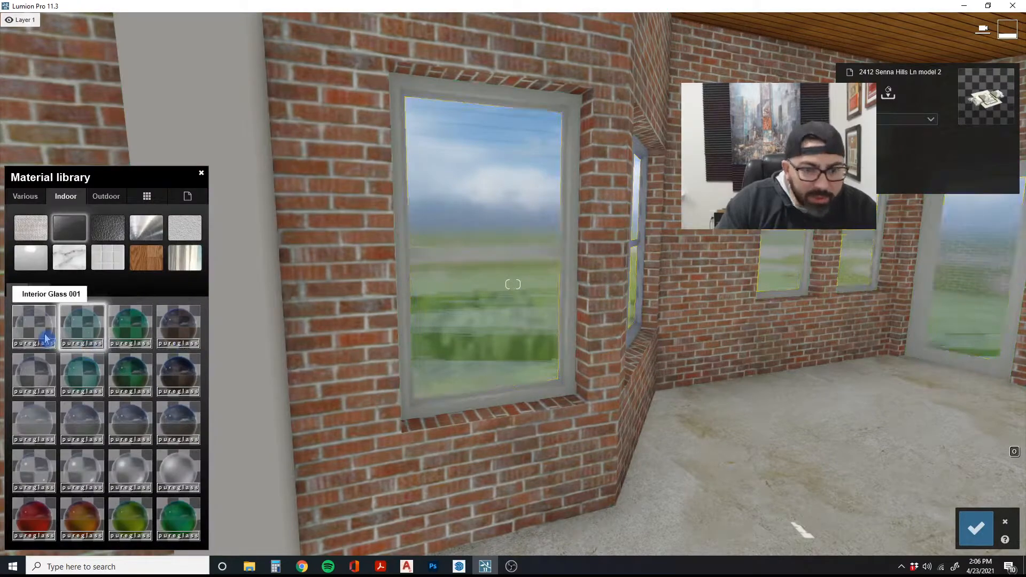
{"action": "left_click", "coordinate": [35, 325]}
Increase the window glass's reflectivity, set its transparency to 0.4 and change its colour to black
{"action": "left_click_drag", "start_coordinate": [52, 412], "coordinate": [101, 411]}
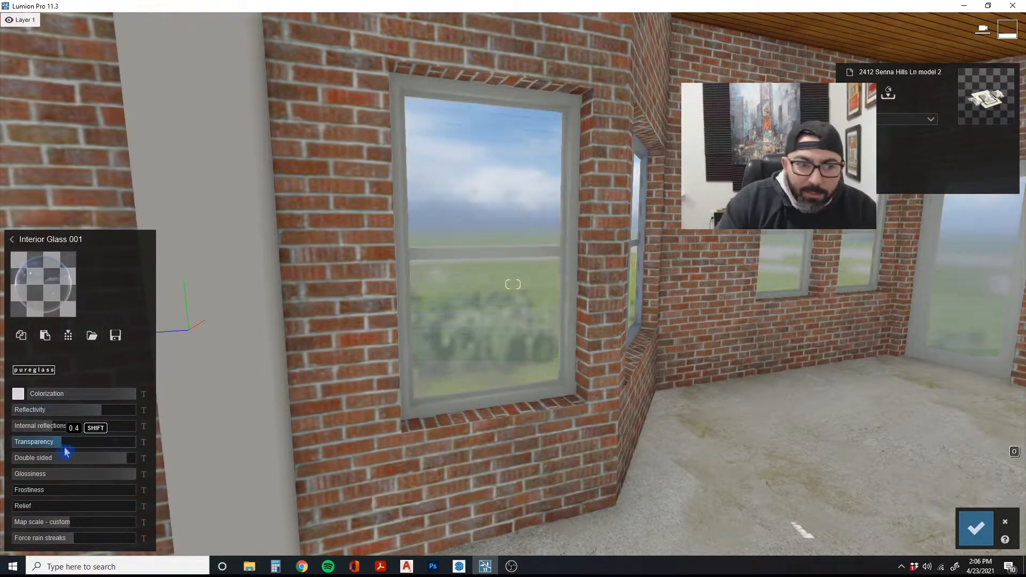
{"action": "left_click", "coordinate": [17, 393]}
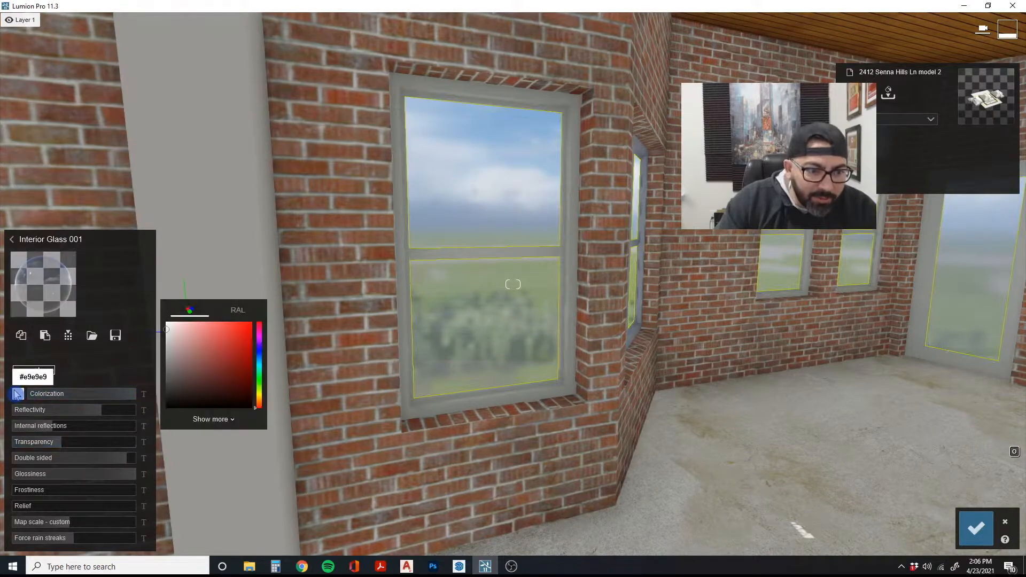
{"action": "left_click_drag", "start_coordinate": [198, 372], "coordinate": [164, 399]}
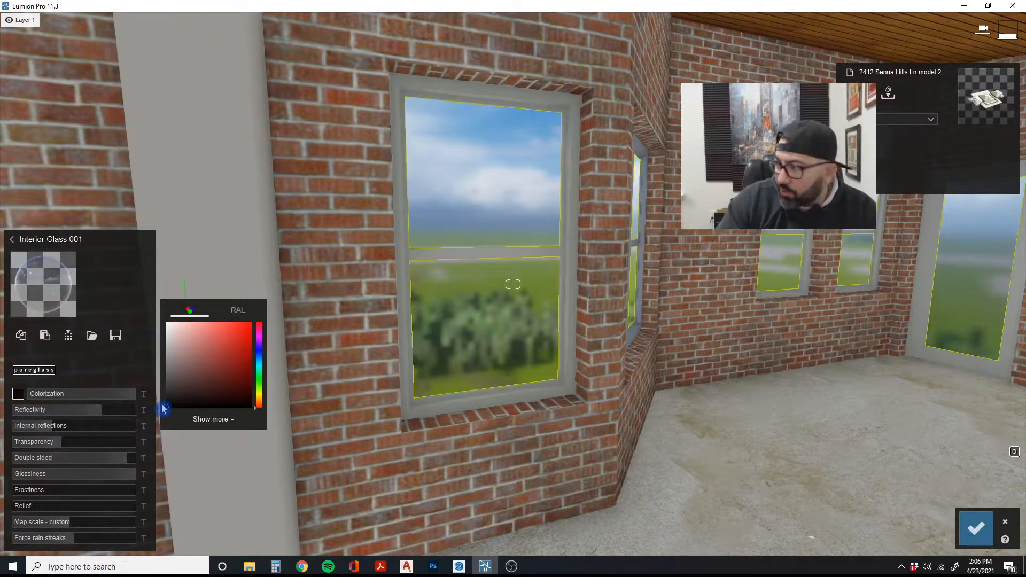
Assign the Standard material to the covered patio's wood plank ceiling
{"action": "right_click_drag", "start_coordinate": [163, 409], "coordinate": [481, 307]}
{"action": "key", "text": "s"}
{"action": "key", "text": "s"}
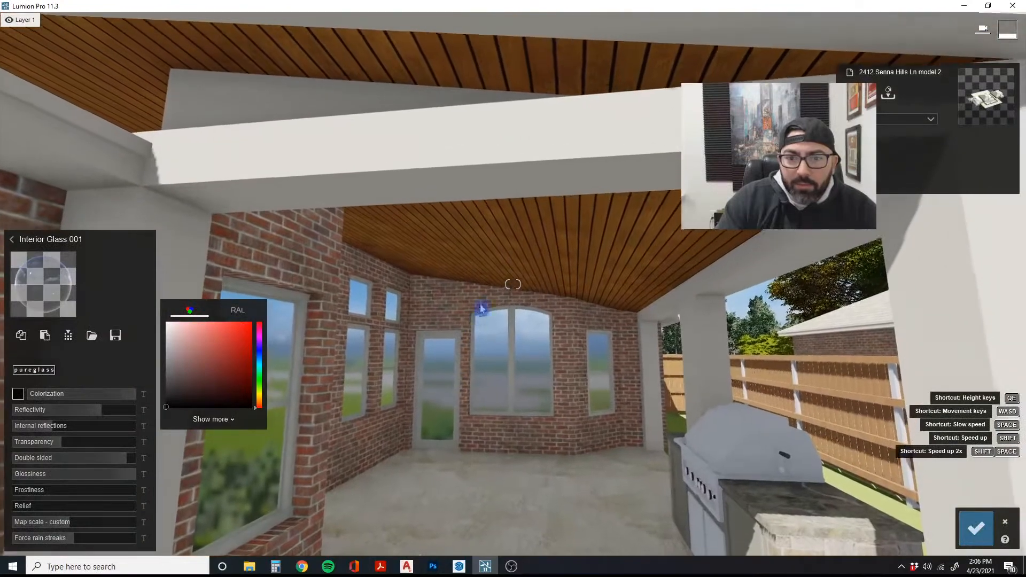
{"action": "key", "text": "w"}
{"action": "right_click_drag", "start_coordinate": [517, 247], "coordinate": [459, 251]}
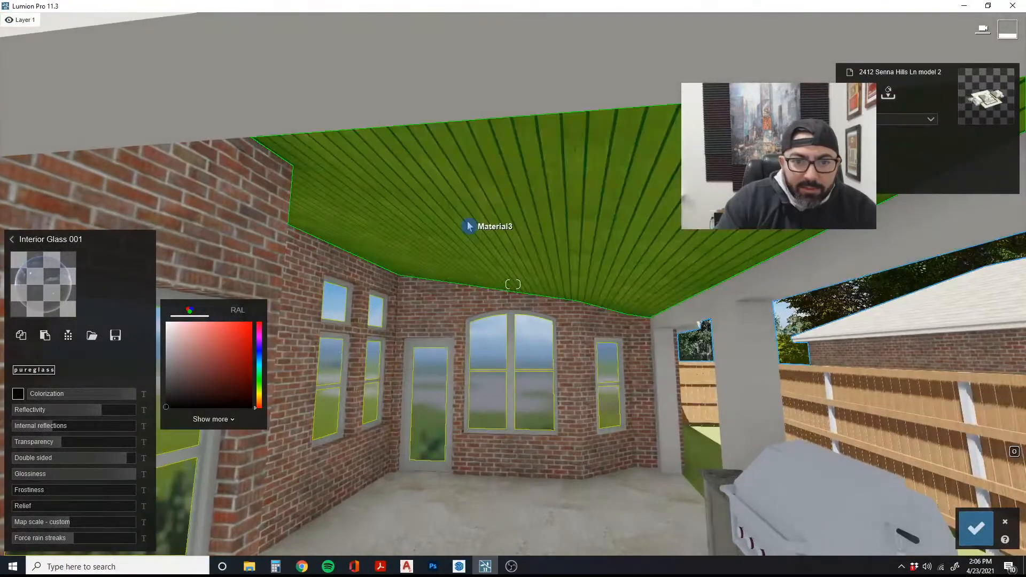
{"action": "left_click", "coordinate": [469, 226]}
{"action": "key", "text": "w"}
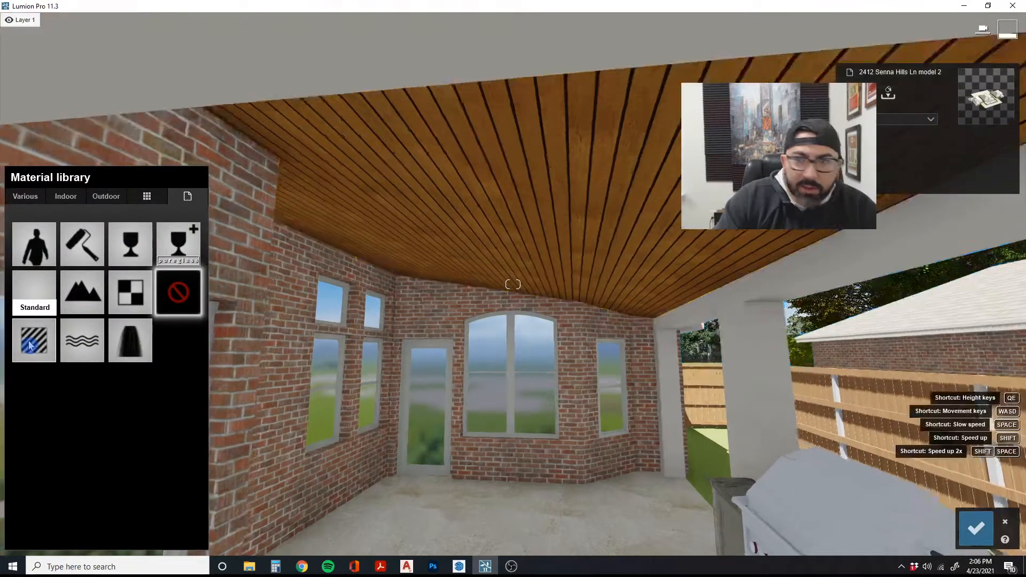
{"action": "left_click", "coordinate": [42, 340]}
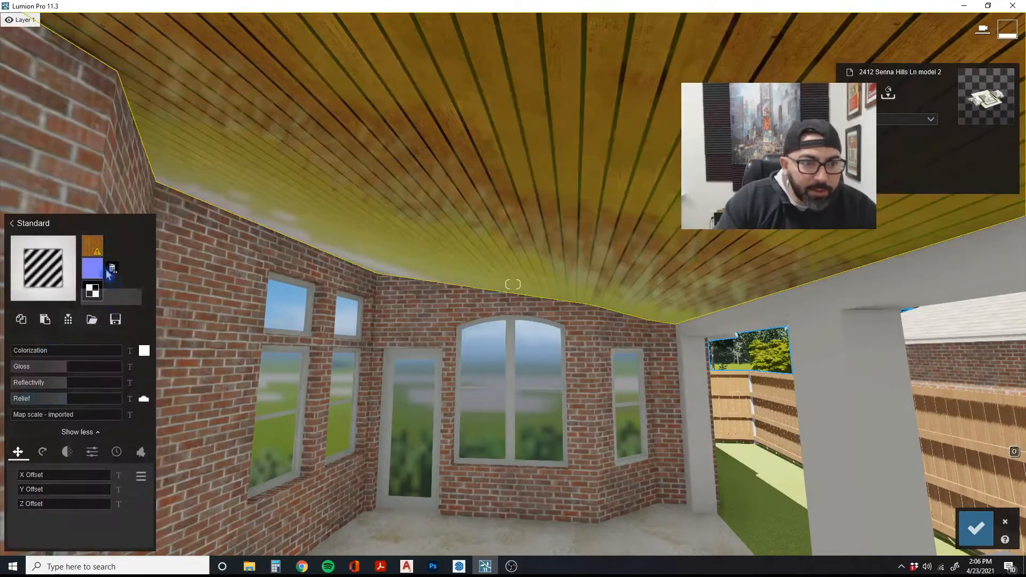
Load 159_vertical siding wood texture-seamless.jpg from the wall textures folder in materials as the ceiling material's color map
{"action": "mouse_move", "coordinate": [94, 249]}
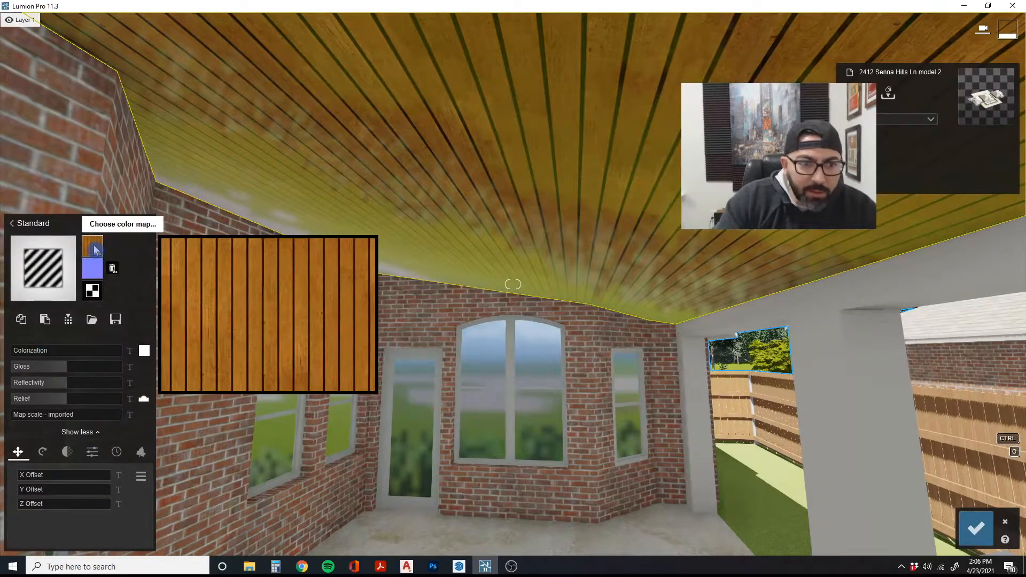
{"action": "left_click", "coordinate": [94, 249]}
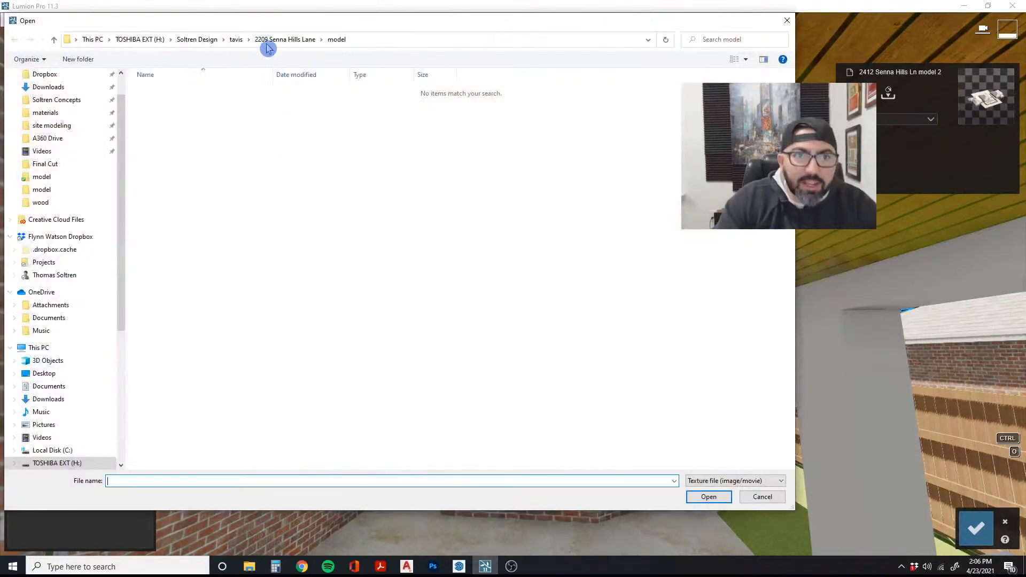
{"action": "left_click", "coordinate": [51, 112]}
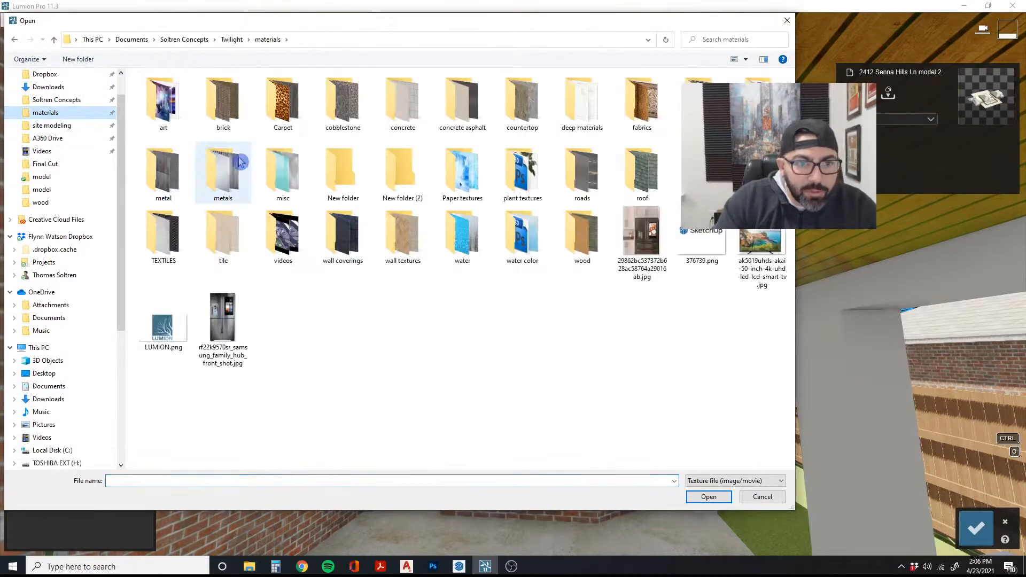
{"action": "double_click", "coordinate": [579, 228]}
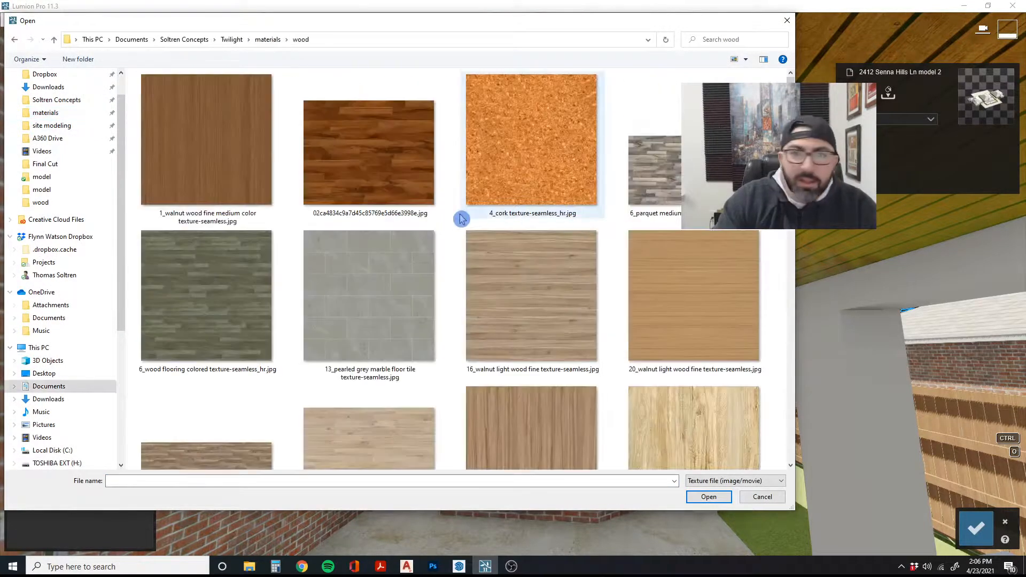
{"action": "scroll", "coordinate": [480, 315], "scroll_direction": "down", "scroll_amount": 15}
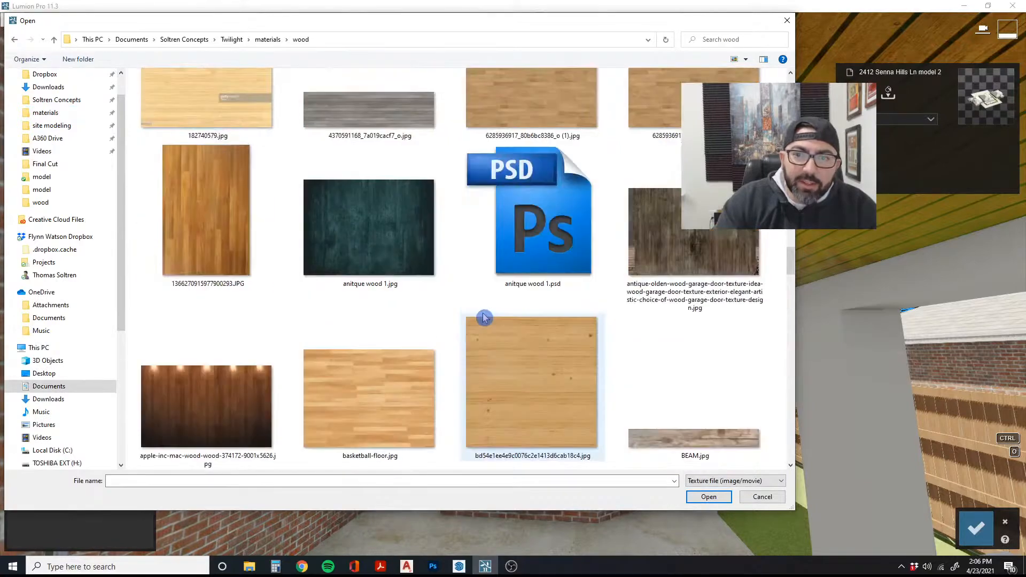
{"action": "scroll", "coordinate": [483, 318], "scroll_direction": "down", "scroll_amount": 8}
{"action": "scroll", "coordinate": [484, 318], "scroll_direction": "down", "scroll_amount": 10}
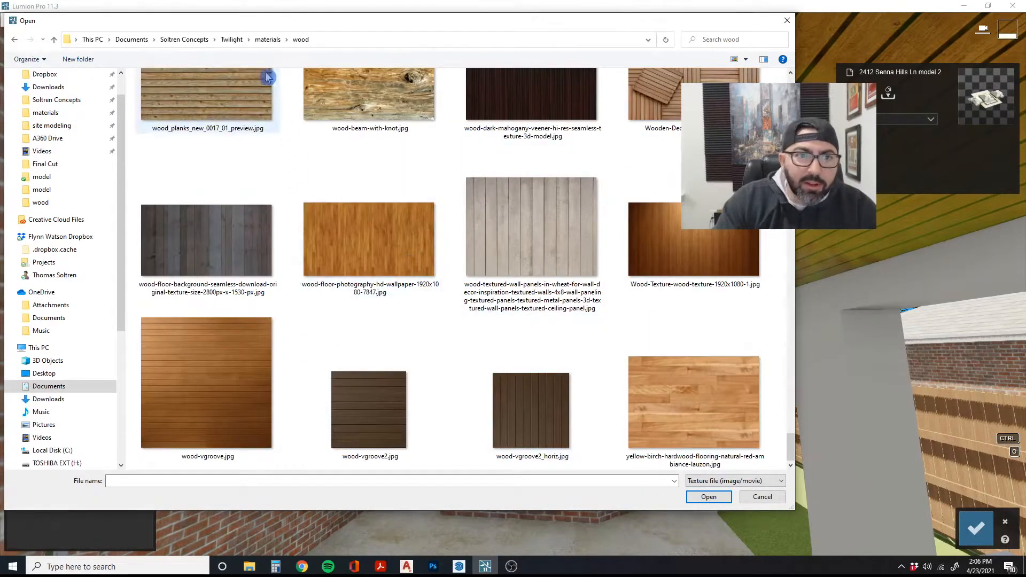
{"action": "left_click", "coordinate": [267, 39]}
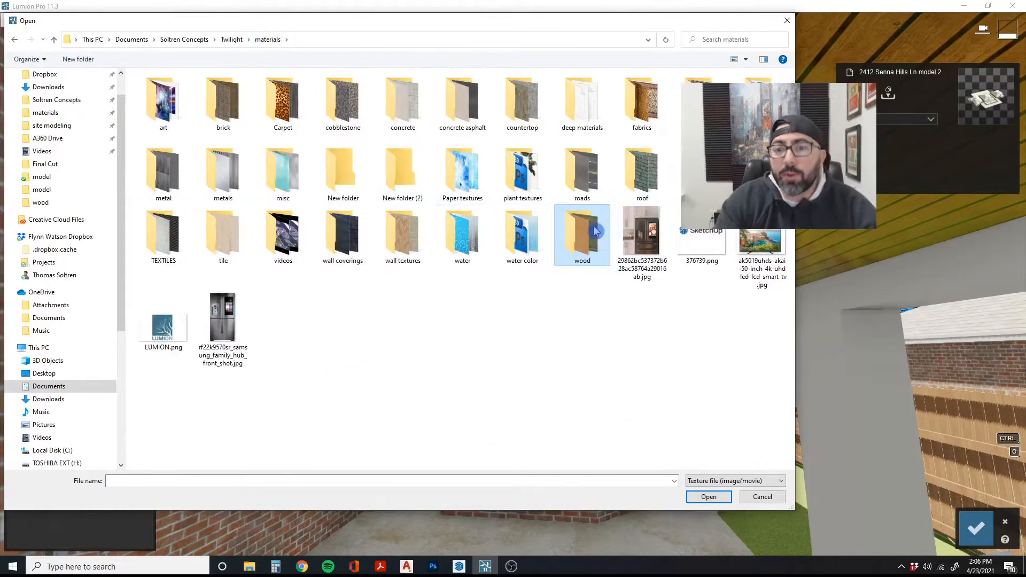
{"action": "left_click", "coordinate": [393, 247]}
{"action": "double_click", "coordinate": [393, 247]}
{"action": "scroll", "coordinate": [531, 257], "scroll_direction": "down", "scroll_amount": 5}
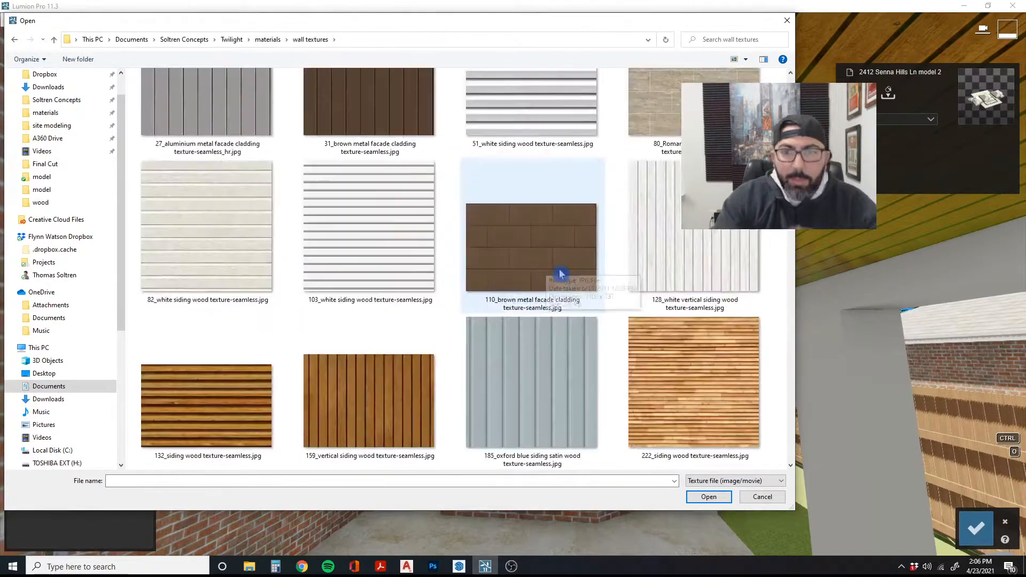
{"action": "double_click", "coordinate": [402, 408]}
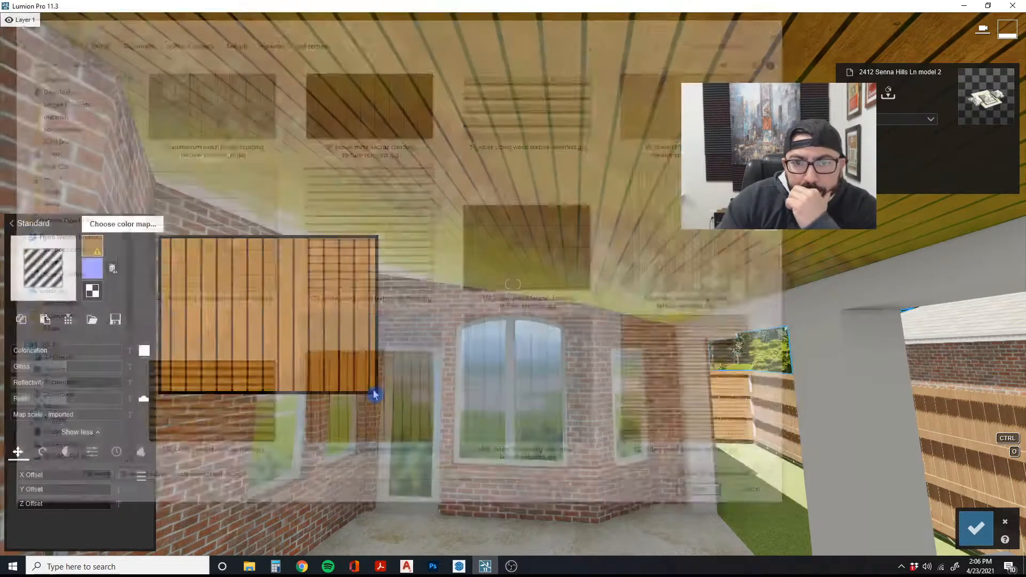
Raise the patio ceiling material's gloss, set its reflectivity to 0.7 and its relief to 1.3
{"action": "left_click_drag", "start_coordinate": [67, 367], "coordinate": [49, 384]}
{"action": "key", "text": "w"}
{"action": "right_click_drag", "start_coordinate": [245, 332], "coordinate": [307, 293]}
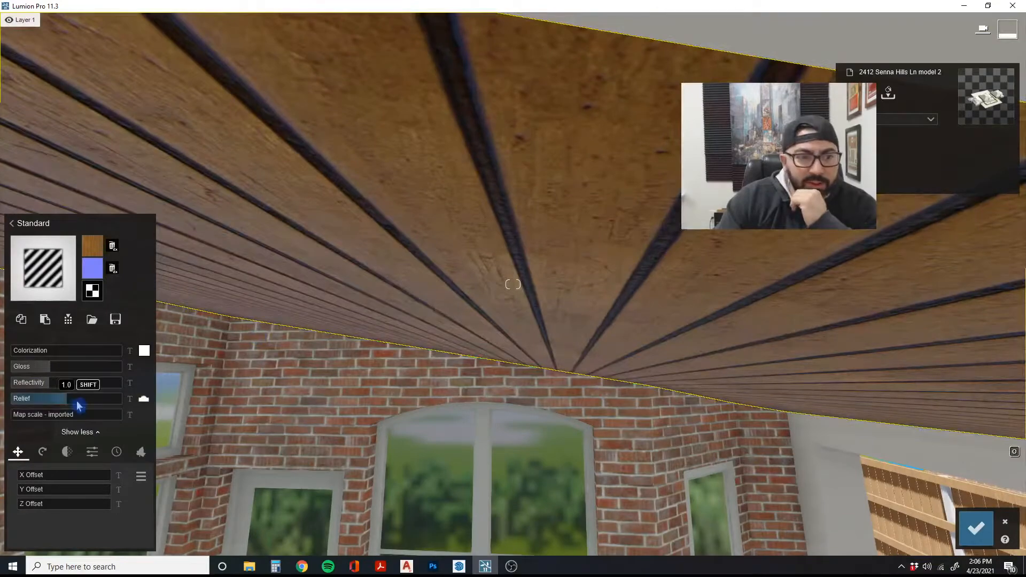
{"action": "left_click_drag", "start_coordinate": [77, 406], "coordinate": [109, 402]}
{"action": "left_click_drag", "start_coordinate": [47, 406], "coordinate": [152, 409]}
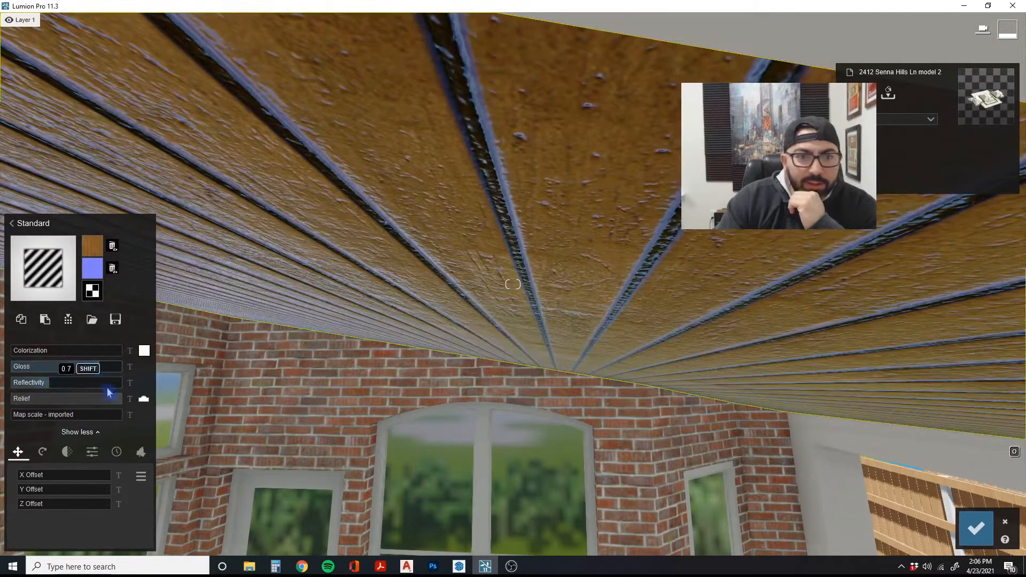
{"action": "left_click", "coordinate": [114, 403]}
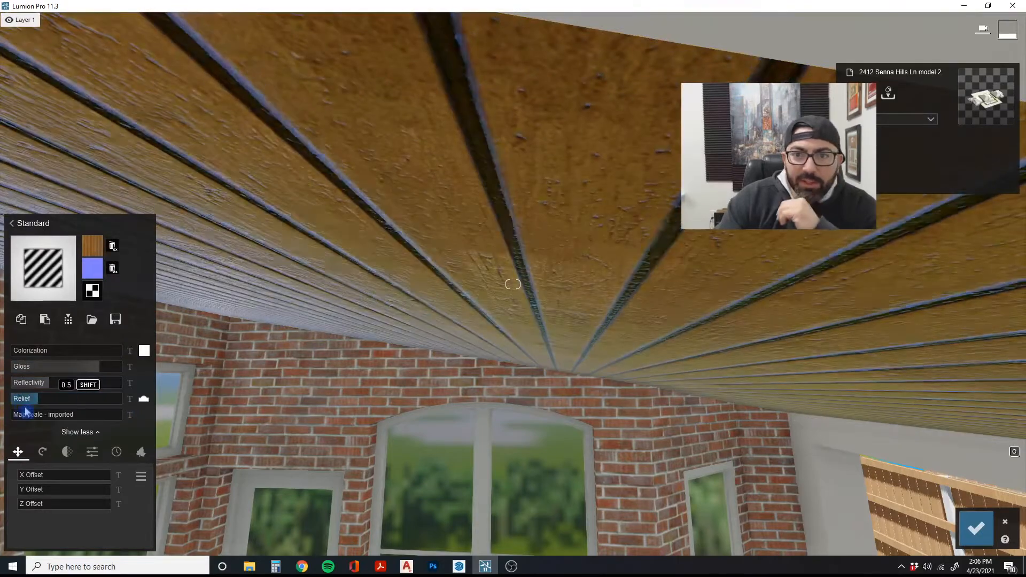
{"action": "left_click_drag", "start_coordinate": [121, 421], "coordinate": [84, 417]}
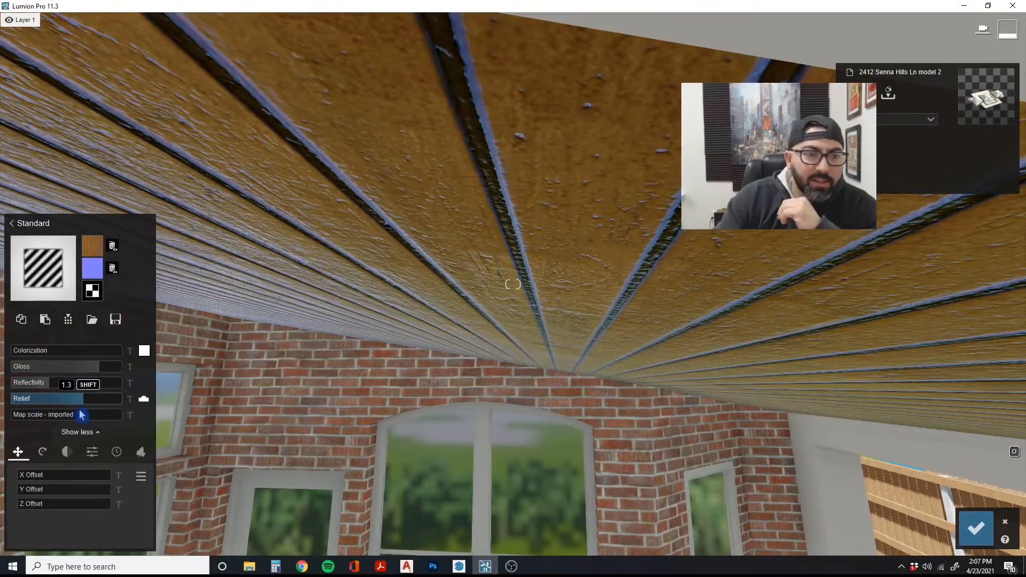
Reduce the ceiling material's gloss to 0.8, lower its reflectivity and set its weathering to 0.2
{"action": "mouse_move", "coordinate": [94, 257]}
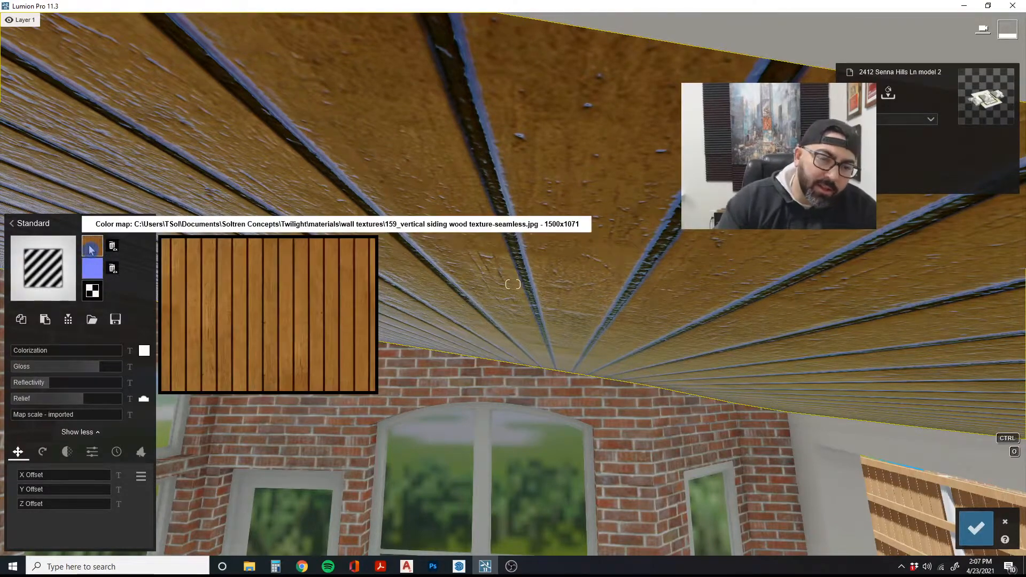
{"action": "right_click_drag", "start_coordinate": [90, 250], "coordinate": [94, 246]}
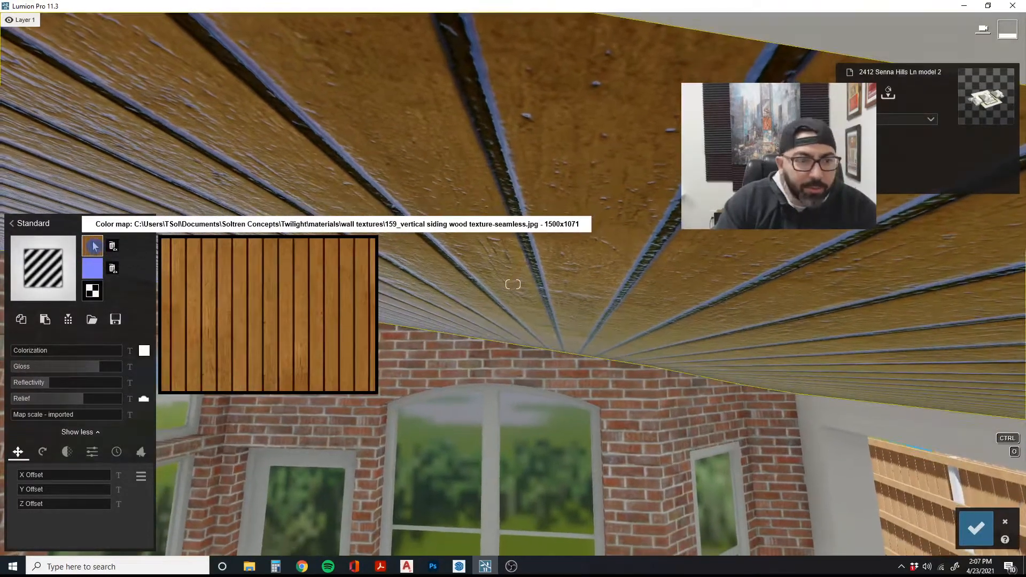
{"action": "left_click_drag", "start_coordinate": [83, 372], "coordinate": [60, 369]}
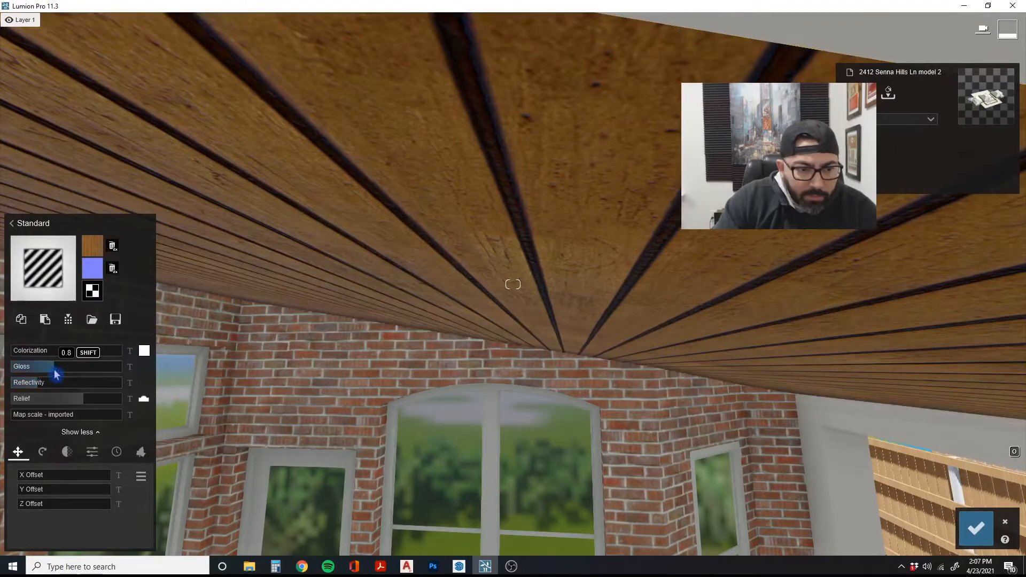
{"action": "left_click", "coordinate": [116, 451]}
{"action": "left_click_drag", "start_coordinate": [32, 476], "coordinate": [38, 476]}
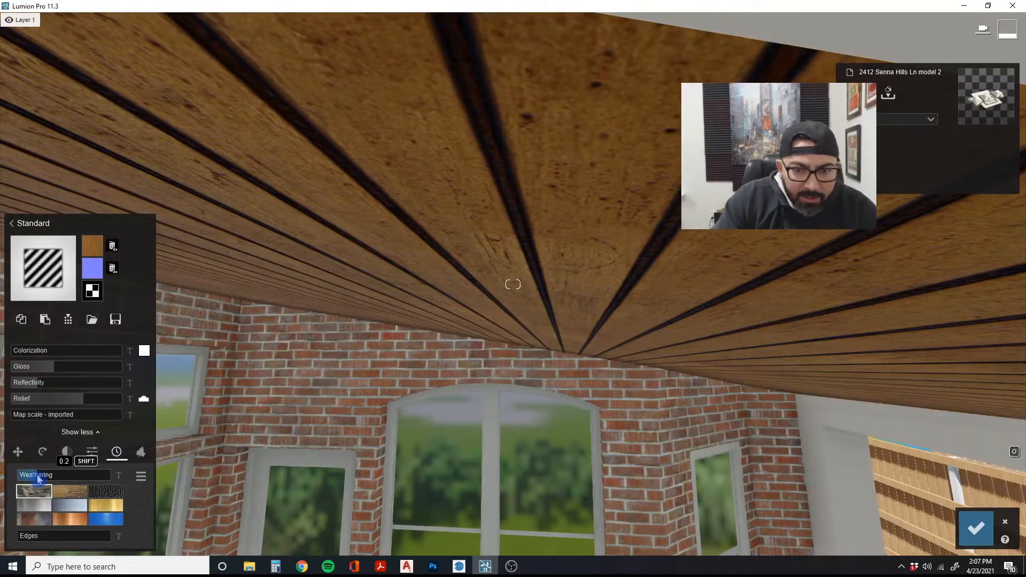
Apply the Chrome material from the indoor metals to the outdoor kitchen's grill
{"action": "key", "text": "s"}
{"action": "right_click_drag", "start_coordinate": [42, 474], "coordinate": [185, 429]}
{"action": "key", "text": "w"}
{"action": "left_click", "coordinate": [545, 268]}
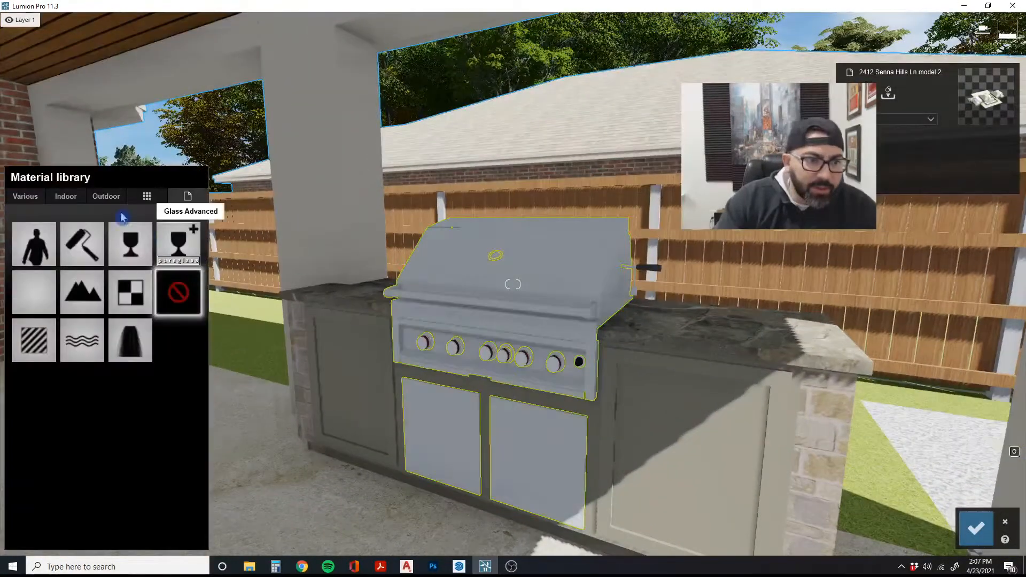
{"action": "left_click", "coordinate": [66, 197]}
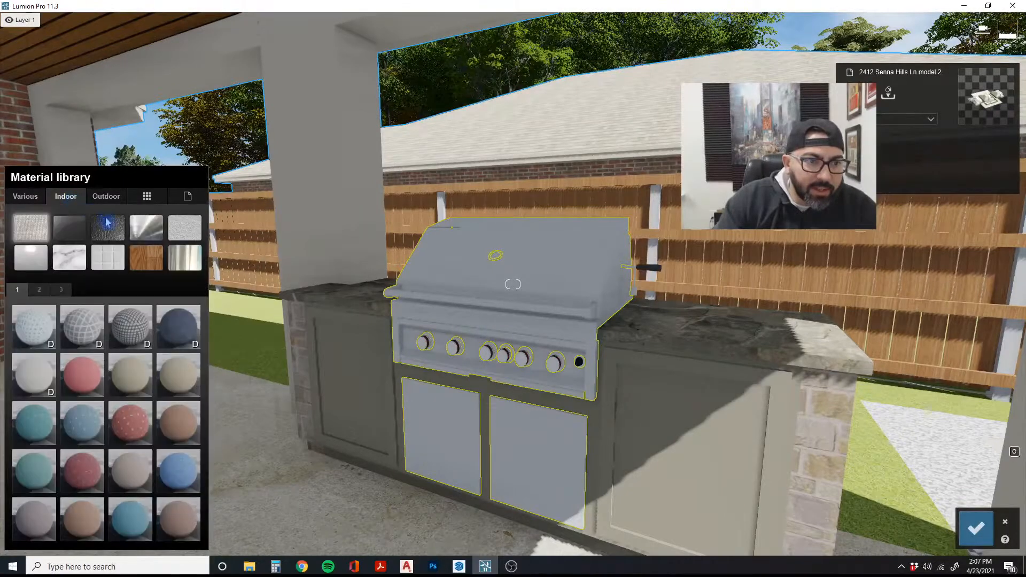
{"action": "left_click", "coordinate": [142, 231]}
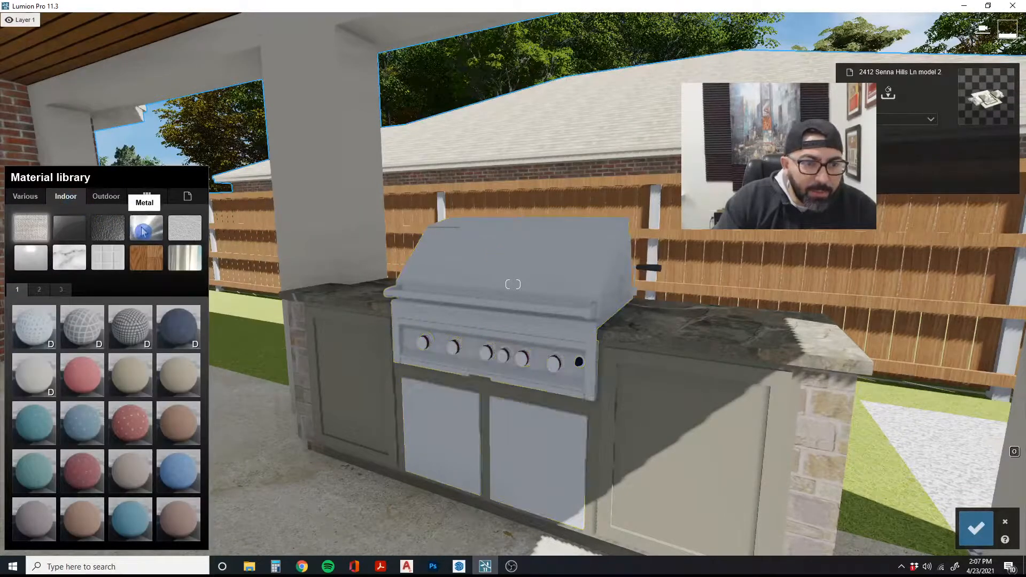
{"action": "left_click", "coordinate": [39, 289]}
{"action": "left_click", "coordinate": [191, 471]}
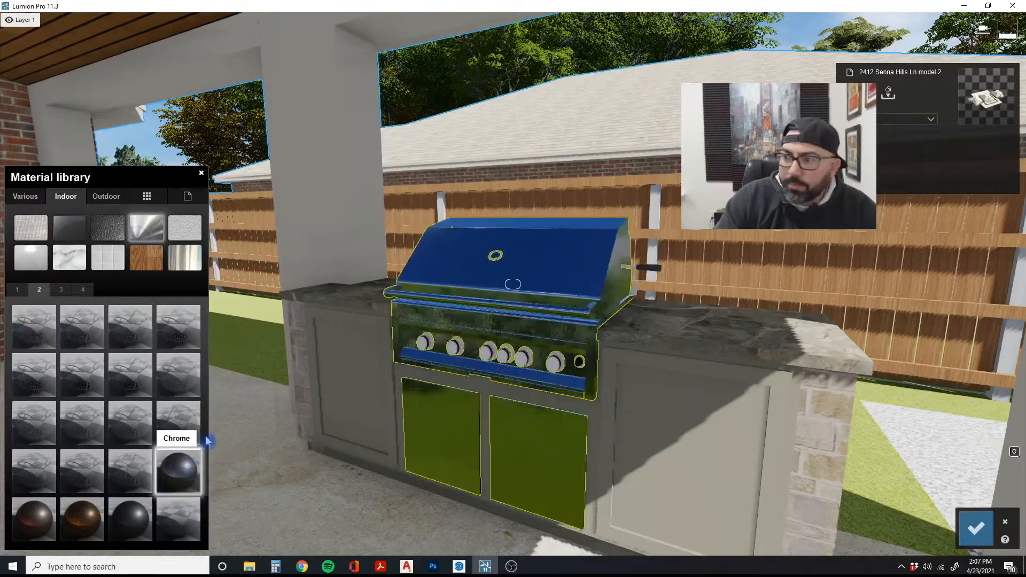
Lower the reflectivity and gloss of the grill's Chrome material slightly
{"action": "right_click_drag", "start_coordinate": [259, 380], "coordinate": [260, 382]}
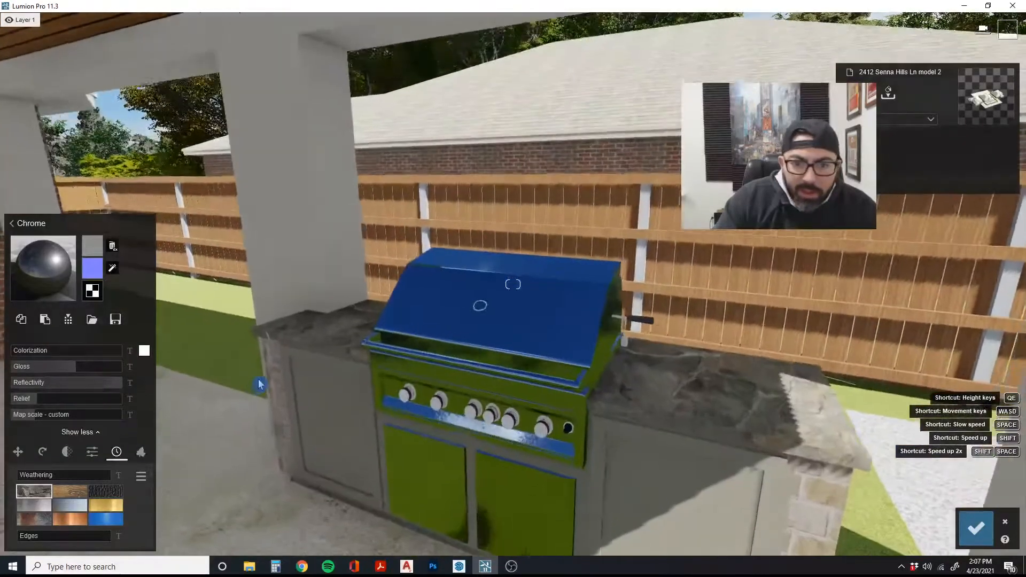
{"action": "key", "text": "w"}
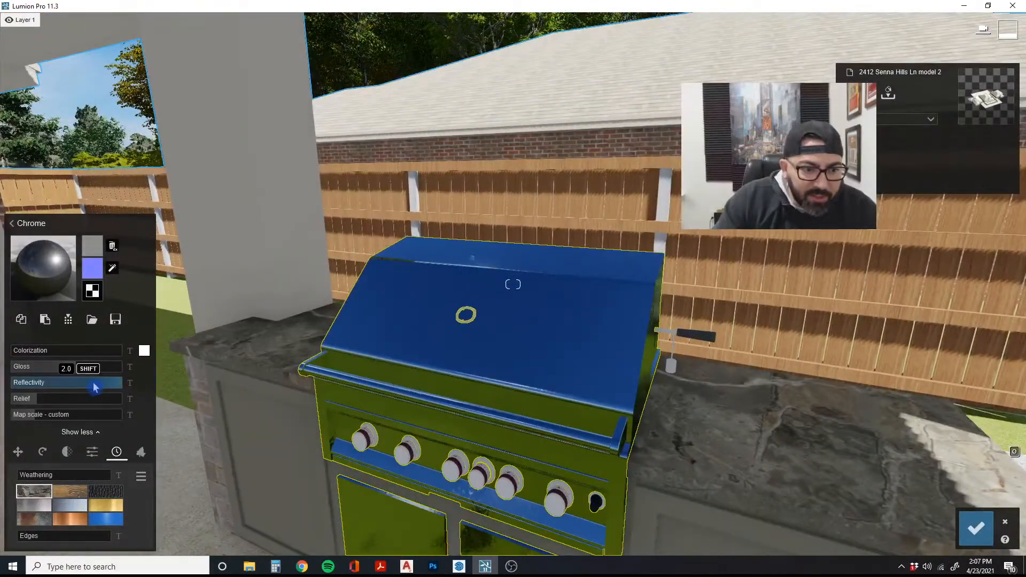
{"action": "key", "text": "d"}
{"action": "right_click_drag", "start_coordinate": [94, 387], "coordinate": [94, 387]}
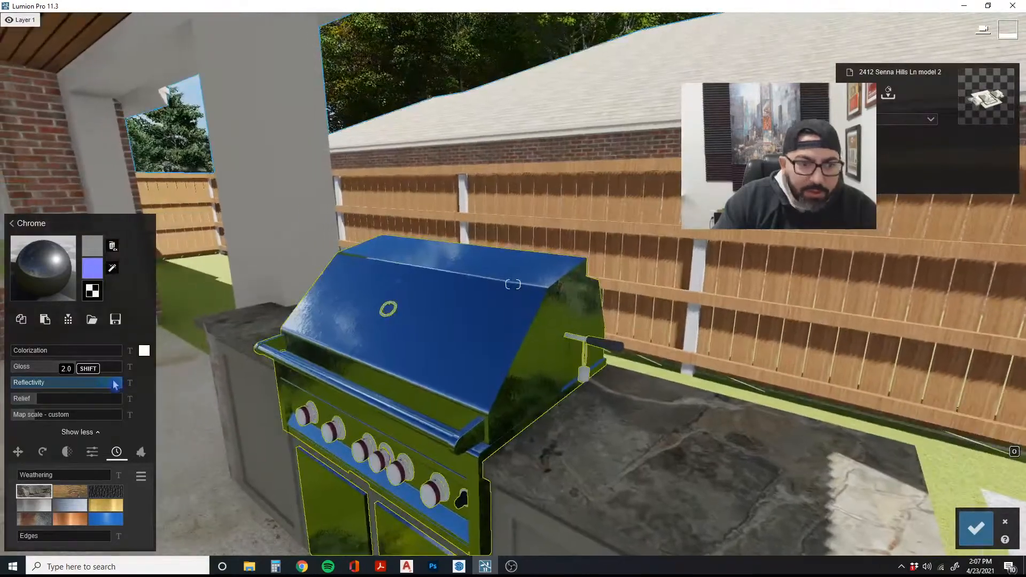
{"action": "left_click_drag", "start_coordinate": [114, 384], "coordinate": [71, 369]}
{"action": "key", "text": "e"}
{"action": "key", "text": "e"}
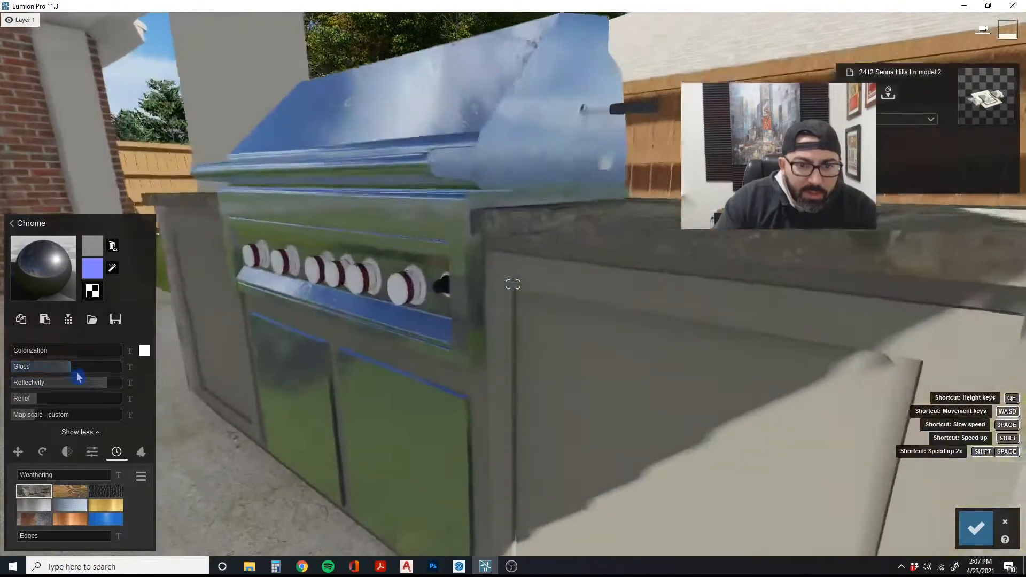
Remove the grill chrome's relief, increase its map scale, trim its reflectivity and set its weathering to 0.0
{"action": "key", "text": "q"}
{"action": "right_click_drag", "start_coordinate": [103, 388], "coordinate": [14, 402]}
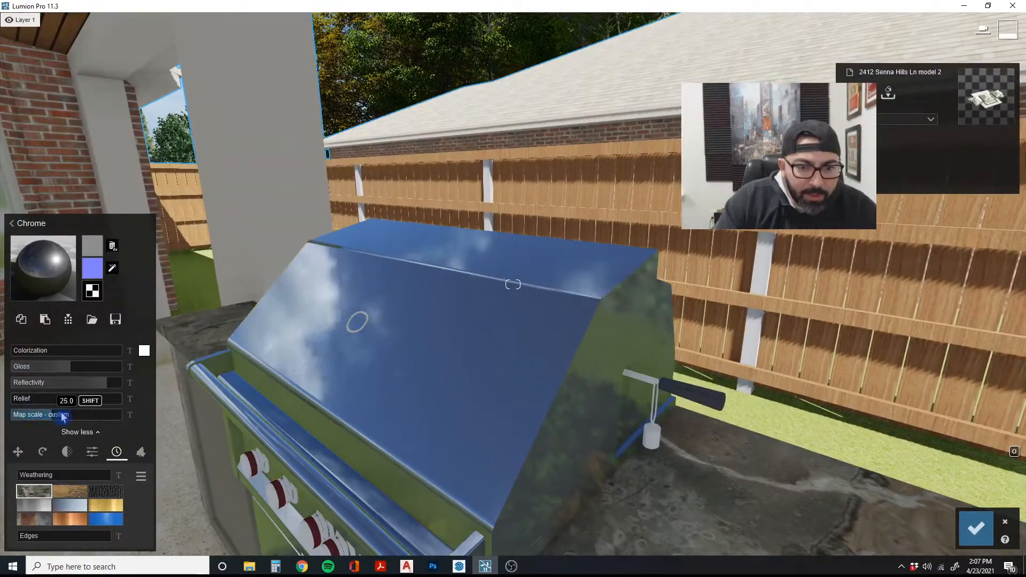
{"action": "mouse_move", "coordinate": [102, 387]}
{"action": "left_mouse_down"}
{"action": "mouse_move", "coordinate": [93, 385]}
{"action": "mouse_move", "coordinate": [103, 386]}
{"action": "left_mouse_up"}
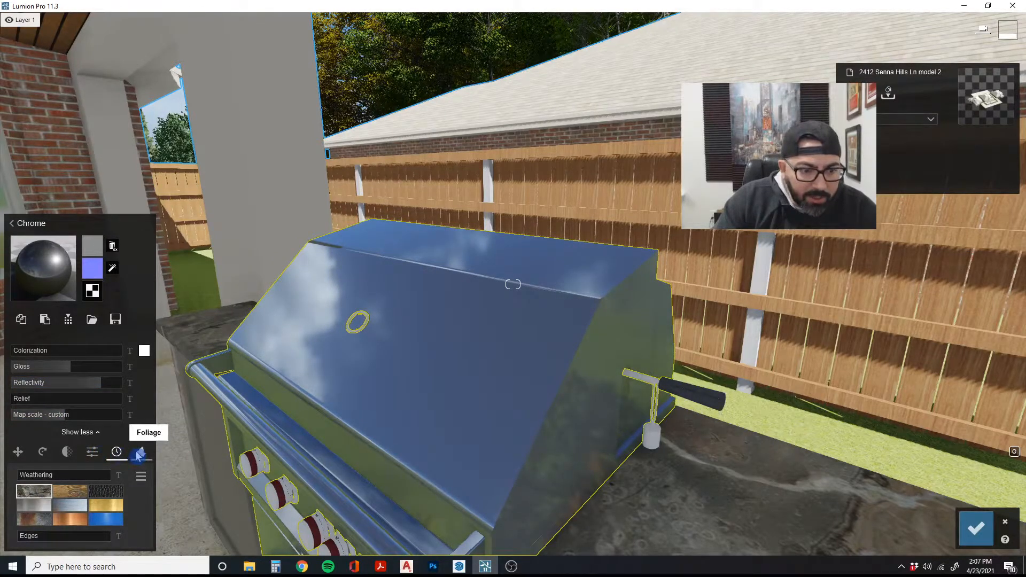
{"action": "left_click", "coordinate": [95, 454]}
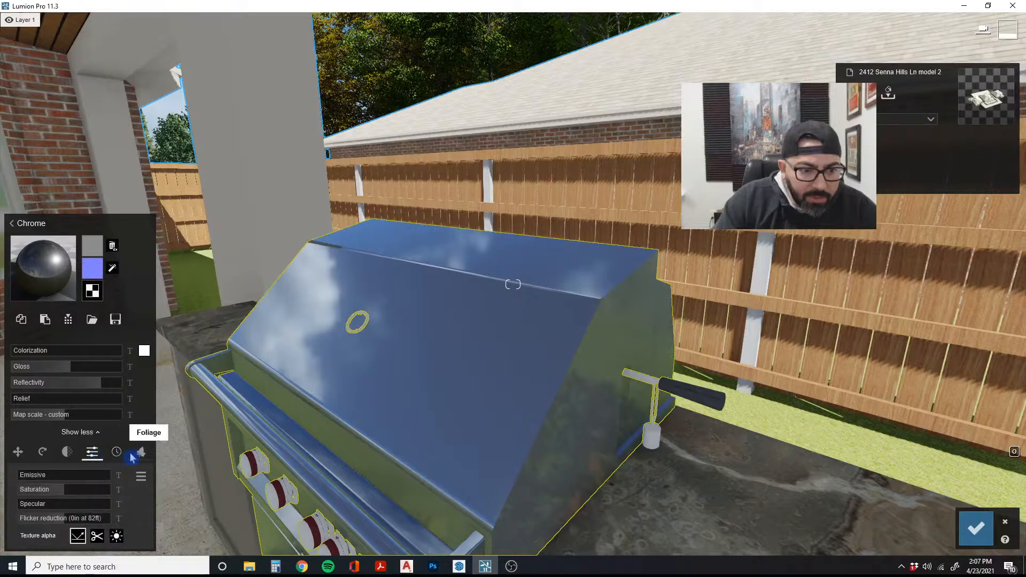
{"action": "left_click", "coordinate": [117, 453]}
{"action": "left_click_drag", "start_coordinate": [33, 476], "coordinate": [31, 476]}
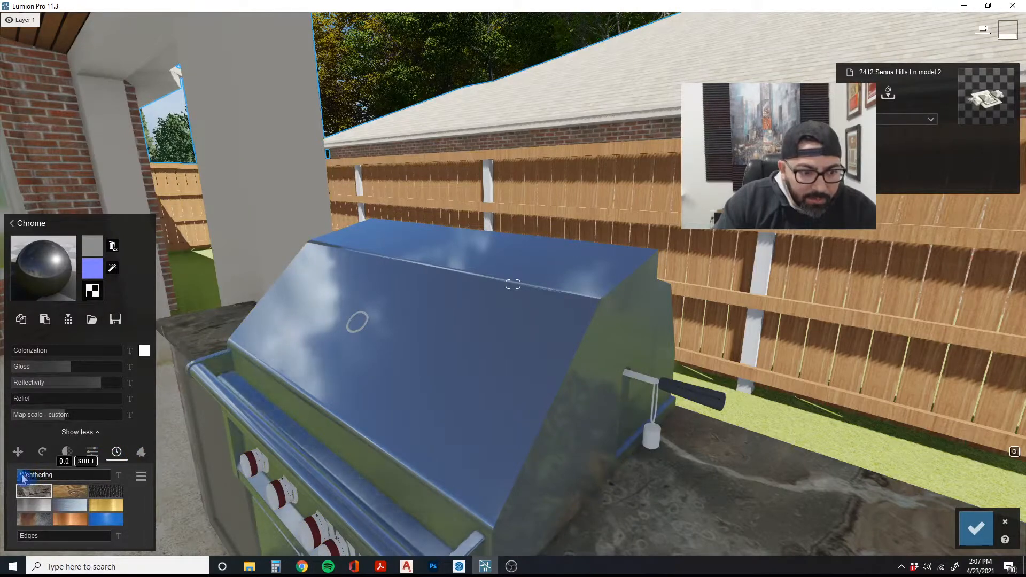
Assign the Standard material to the grill's control knobs
{"action": "key", "text": "s"}
{"action": "key", "text": "e"}
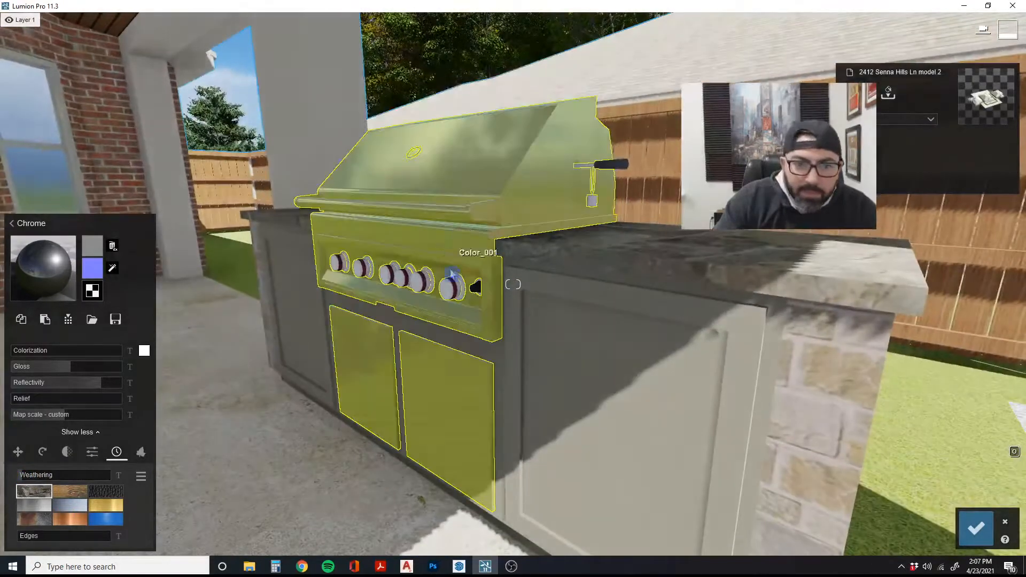
{"action": "left_click", "coordinate": [451, 291]}
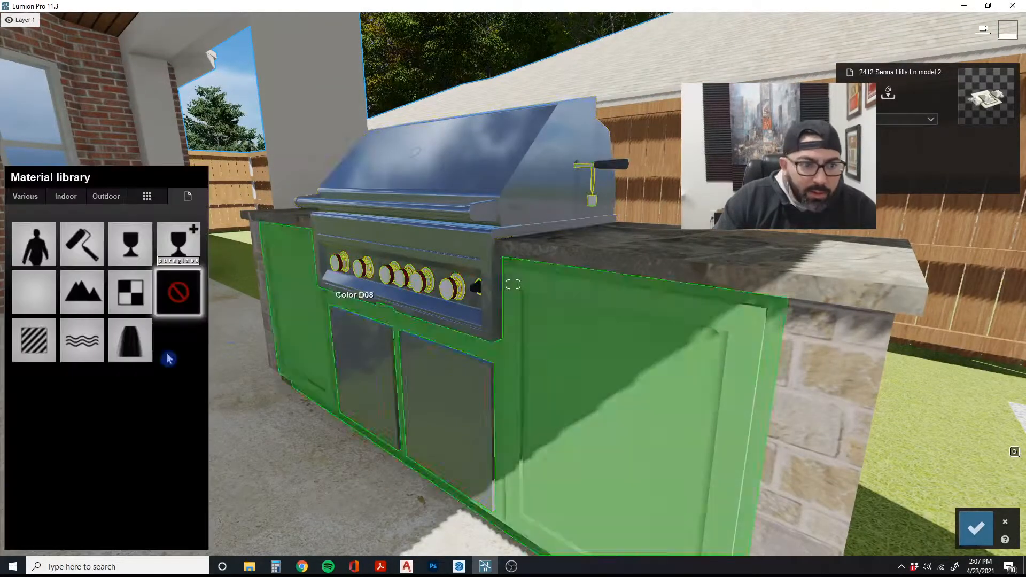
{"action": "left_click", "coordinate": [34, 338]}
{"action": "key", "text": "w"}
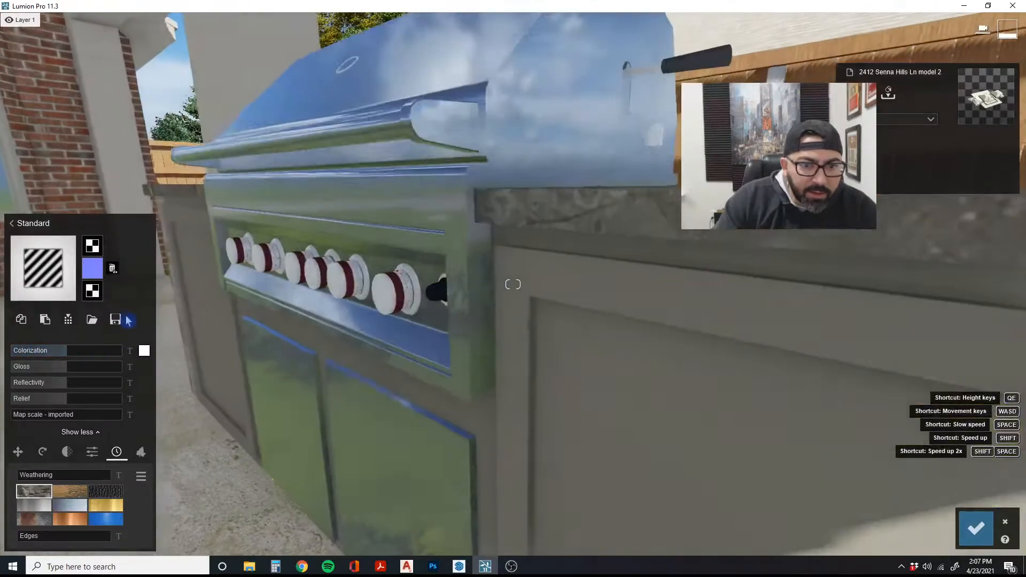
Copy the grill body's adjusted Chrome material and paste it onto the control knobs
{"action": "left_click", "coordinate": [45, 318]}
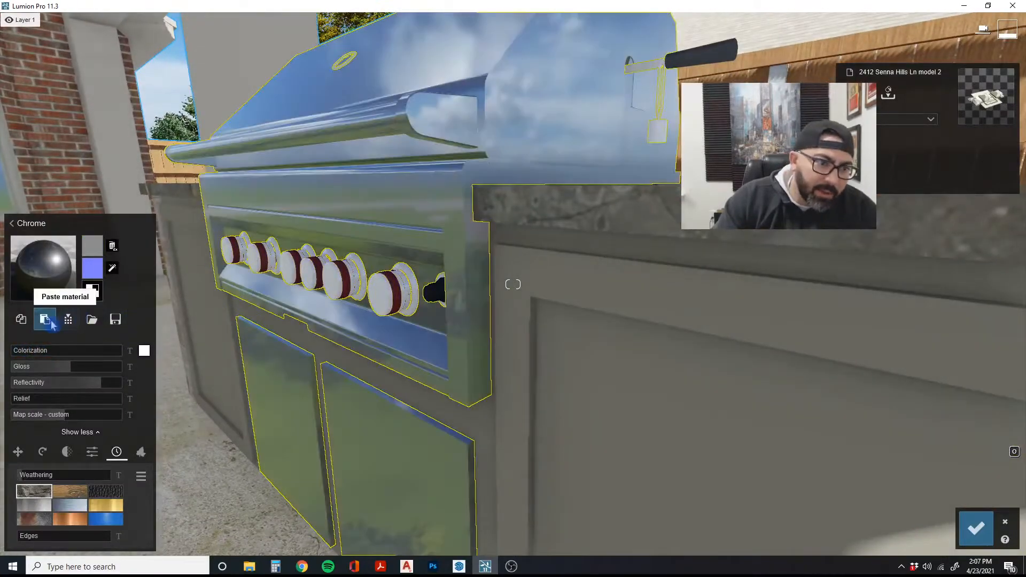
{"action": "left_click", "coordinate": [24, 321]}
{"action": "left_click", "coordinate": [375, 297]}
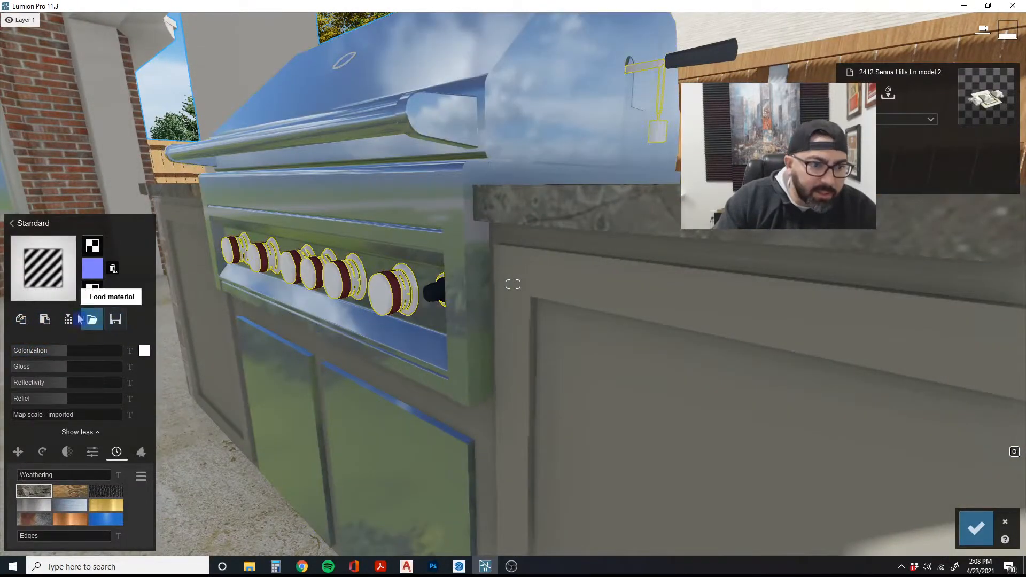
{"action": "left_click", "coordinate": [45, 319]}
Assign the Standard material to the stone countertop, set its gloss to 0.9, raise its reflectivity and lower its relief
{"action": "key", "text": "s"}
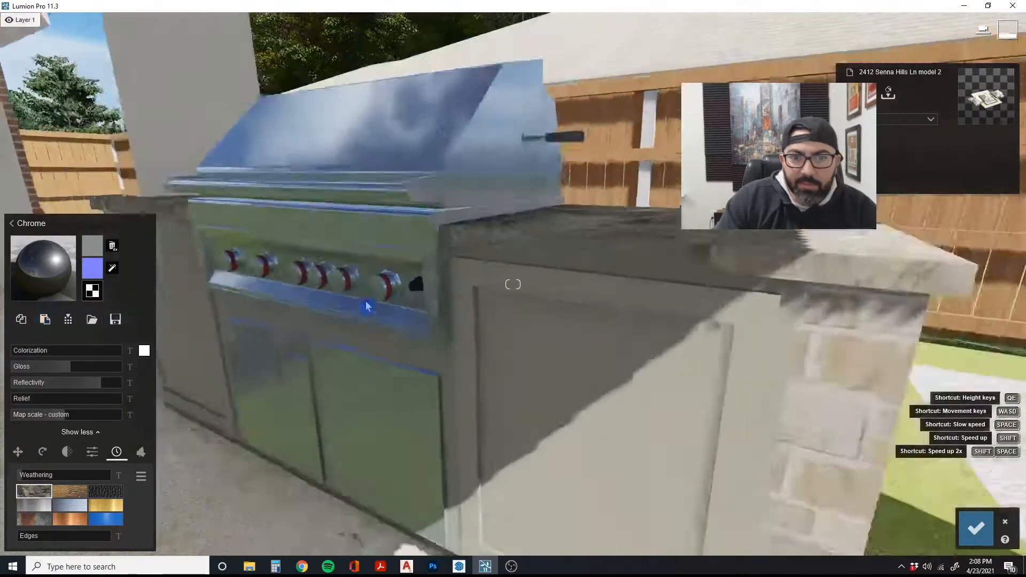
{"action": "left_click", "coordinate": [531, 244]}
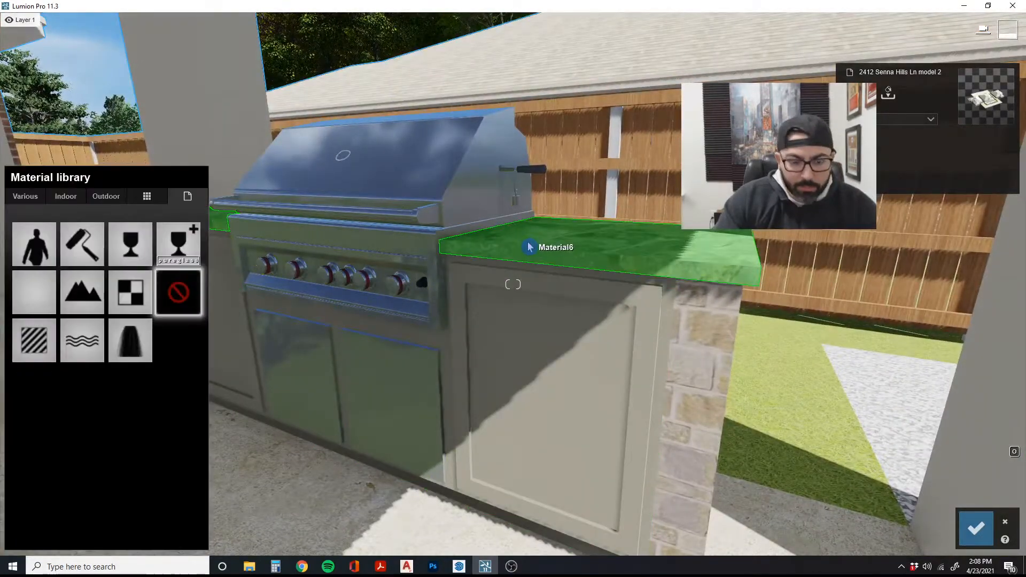
{"action": "key", "text": "d"}
{"action": "key", "text": "q"}
{"action": "right_click_drag", "start_coordinate": [529, 245], "coordinate": [527, 405]}
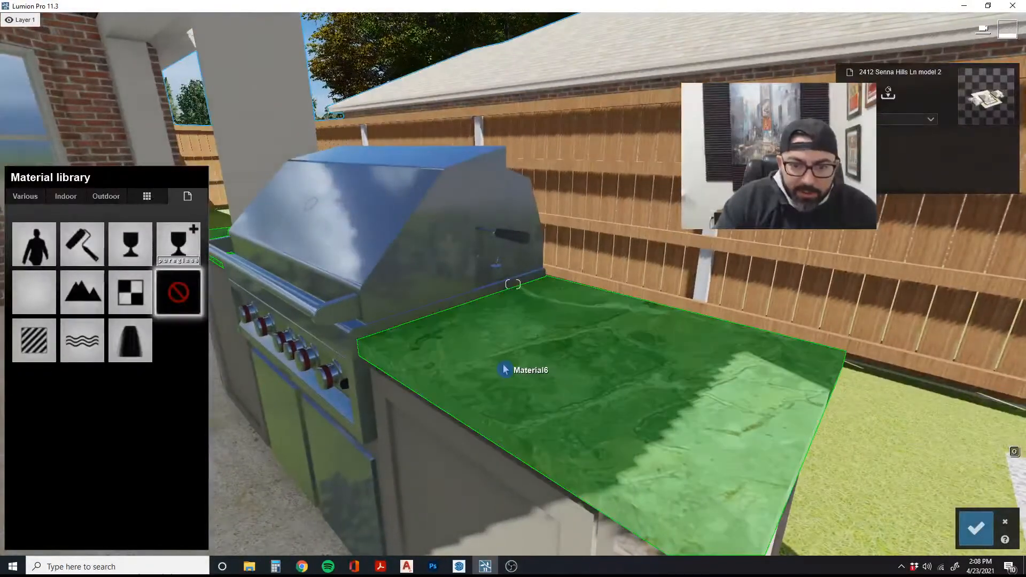
{"action": "left_click", "coordinate": [34, 340]}
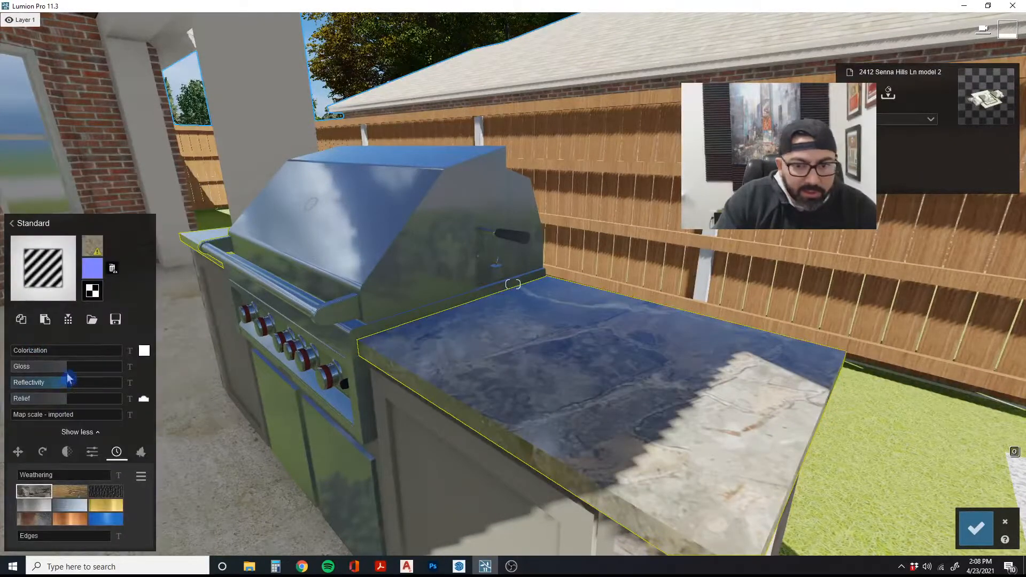
{"action": "mouse_move", "coordinate": [75, 368]}
{"action": "left_mouse_down"}
{"action": "mouse_move", "coordinate": [86, 373]}
{"action": "mouse_move", "coordinate": [57, 370]}
{"action": "mouse_move", "coordinate": [103, 386]}
{"action": "mouse_move", "coordinate": [27, 401]}
{"action": "mouse_move", "coordinate": [46, 372]}
{"action": "mouse_move", "coordinate": [72, 373]}
{"action": "left_mouse_up"}
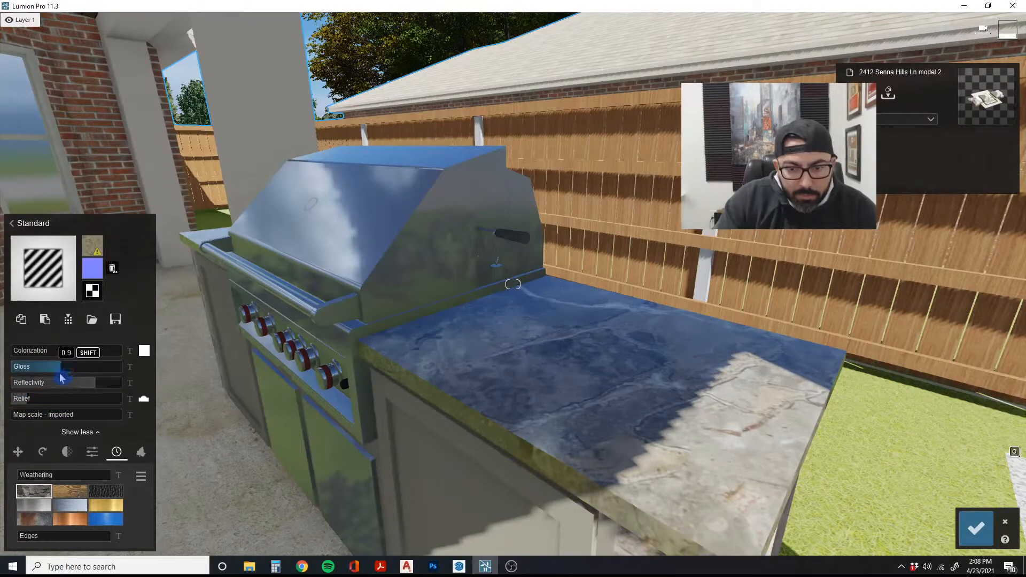
Assign the Standard material to the grill island's cabinets and lower its gloss and reflectivity
{"action": "key", "text": "s"}
{"action": "key", "text": "e"}
{"action": "left_click", "coordinate": [511, 311]}
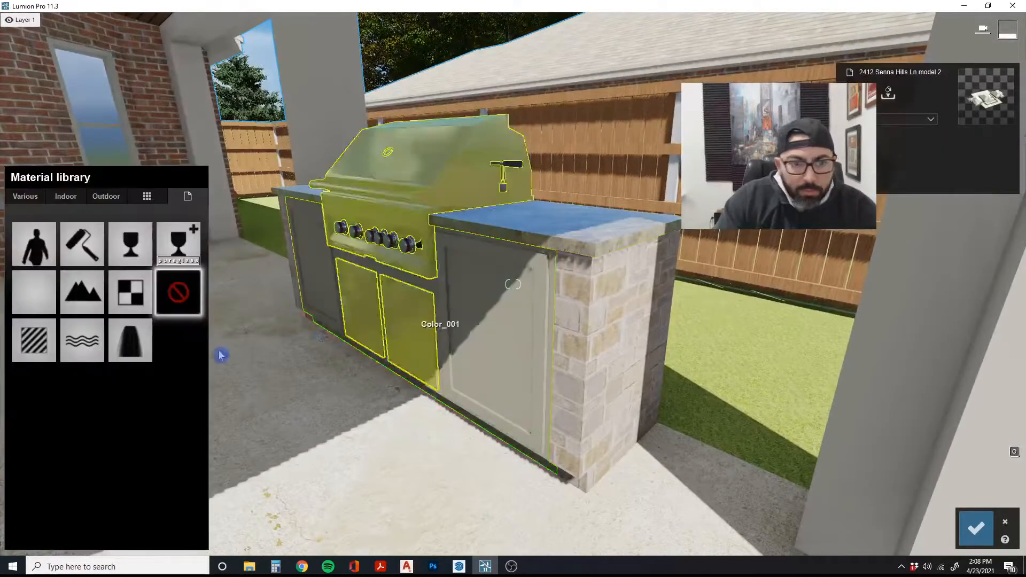
{"action": "left_click", "coordinate": [34, 292]}
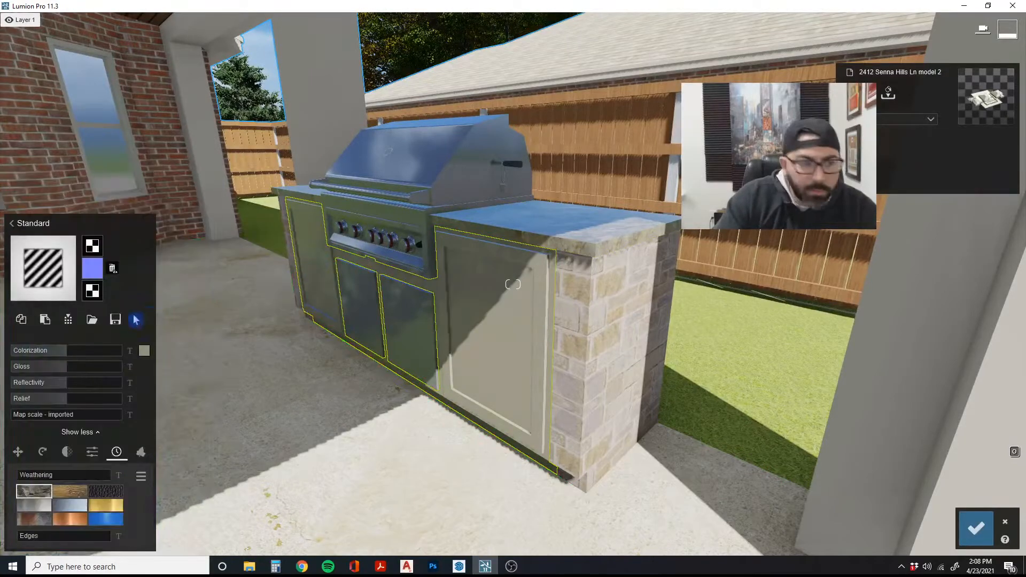
{"action": "left_click_drag", "start_coordinate": [66, 367], "coordinate": [45, 384]}
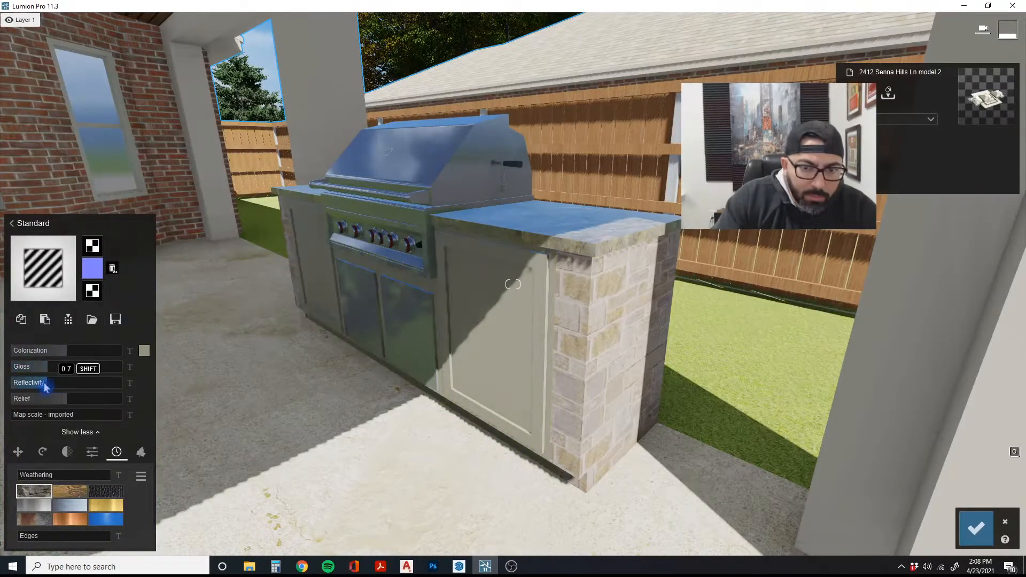
{"action": "key", "text": "w"}
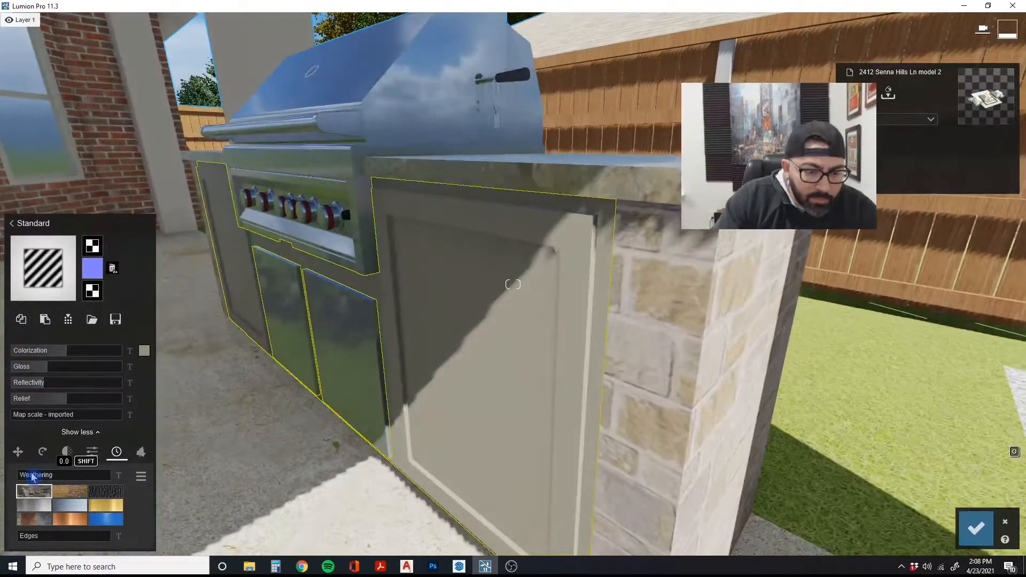
{"action": "left_click_drag", "start_coordinate": [32, 477], "coordinate": [35, 477]}
Assign the Standard material to the stone wall at the end of the grill island
{"action": "key", "text": "s"}
{"action": "right_click_drag", "start_coordinate": [709, 312], "coordinate": [611, 328]}
{"action": "key", "text": "d"}
{"action": "key", "text": "w"}
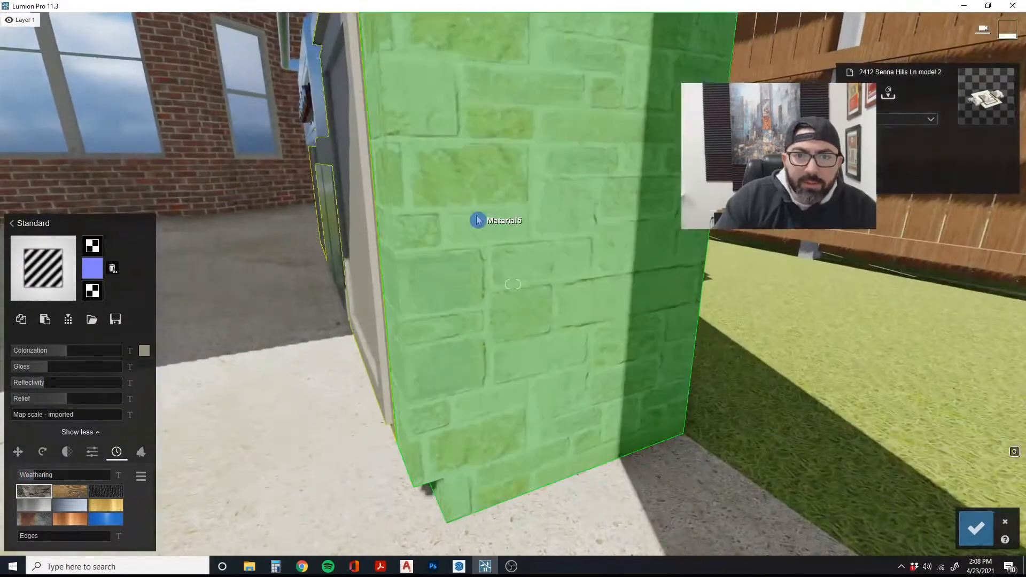
{"action": "left_click", "coordinate": [477, 220]}
{"action": "left_click", "coordinate": [66, 322]}
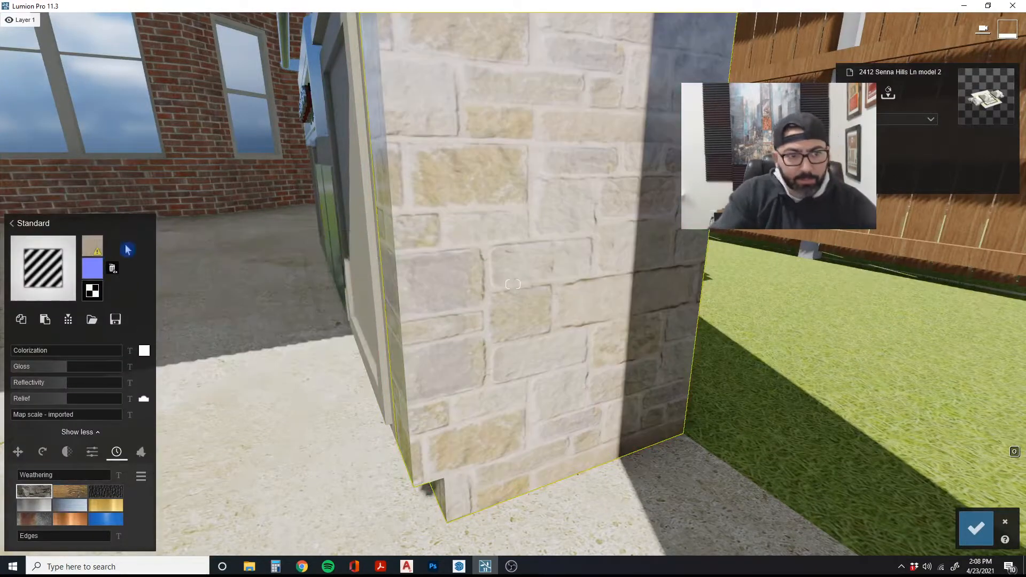
Load an image from the stone textures folder as the island stone's color map, lower gloss and reflectivity, and raise relief
{"action": "left_click", "coordinate": [70, 243]}
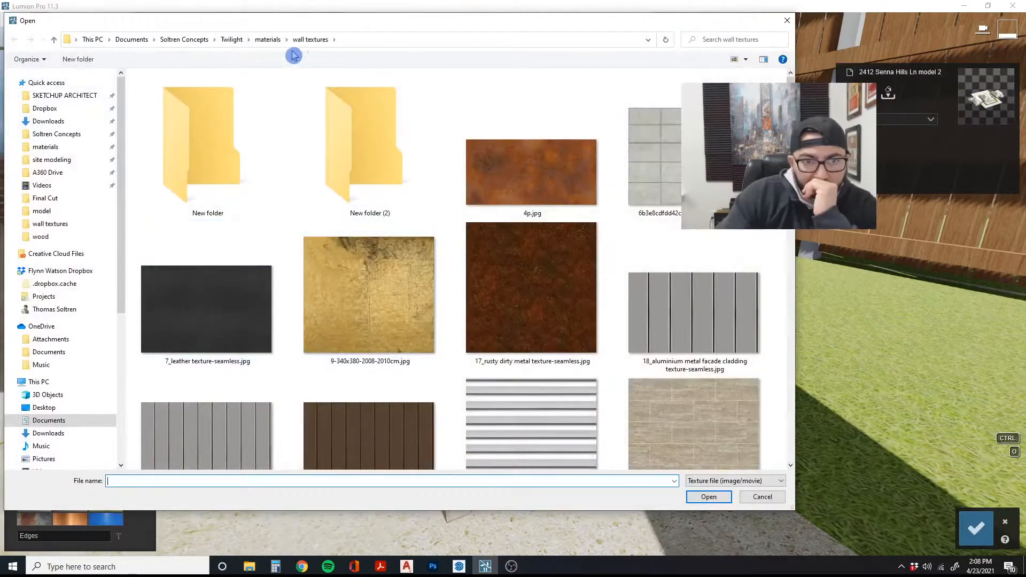
{"action": "left_click", "coordinate": [268, 39]}
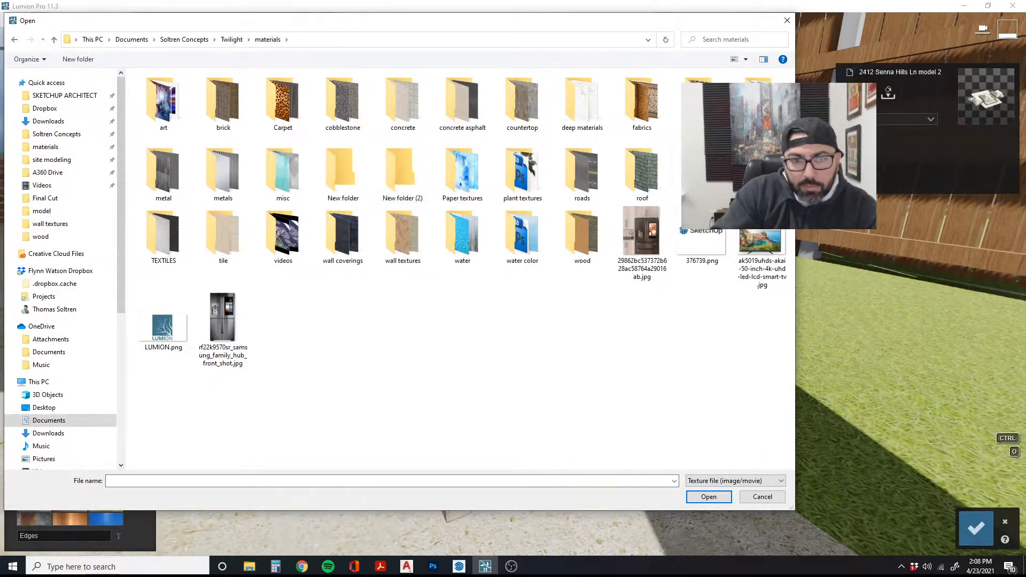
{"action": "double_click", "coordinate": [701, 172]}
{"action": "left_click", "coordinate": [408, 196]}
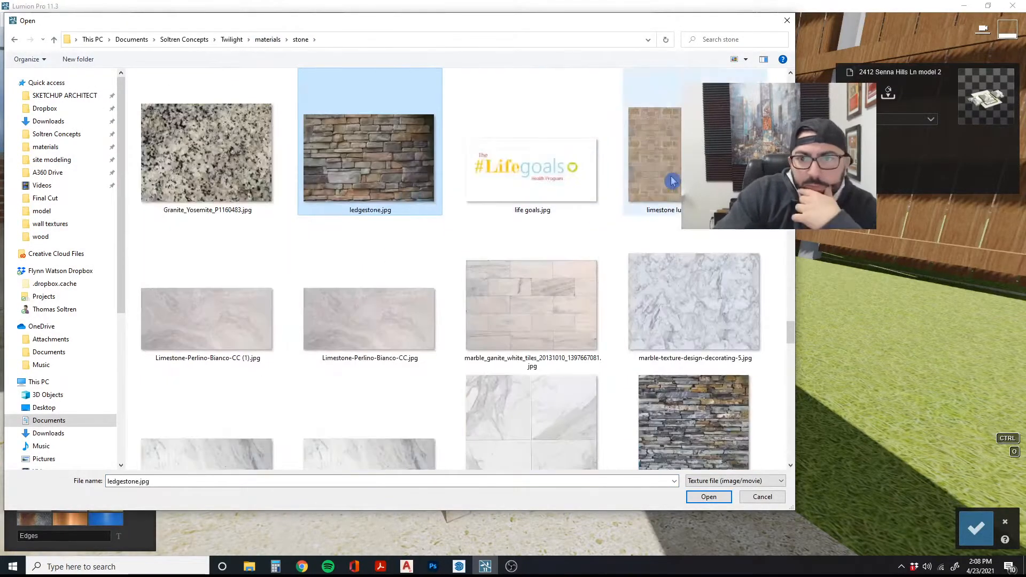
{"action": "double_click", "coordinate": [369, 145]}
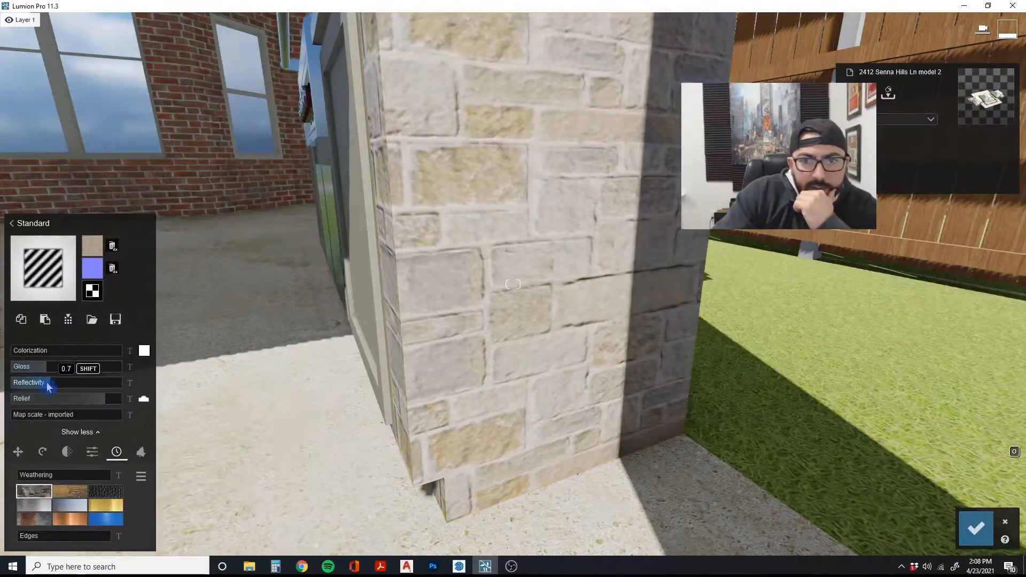
{"action": "right_click_drag", "start_coordinate": [476, 323], "coordinate": [481, 334]}
{"action": "scroll", "coordinate": [478, 323], "scroll_direction": "down", "scroll_amount": 5}
{"action": "scroll", "coordinate": [481, 323], "scroll_direction": "up", "scroll_amount": 2}
{"action": "scroll", "coordinate": [484, 323], "scroll_direction": "down", "scroll_amount": 2}
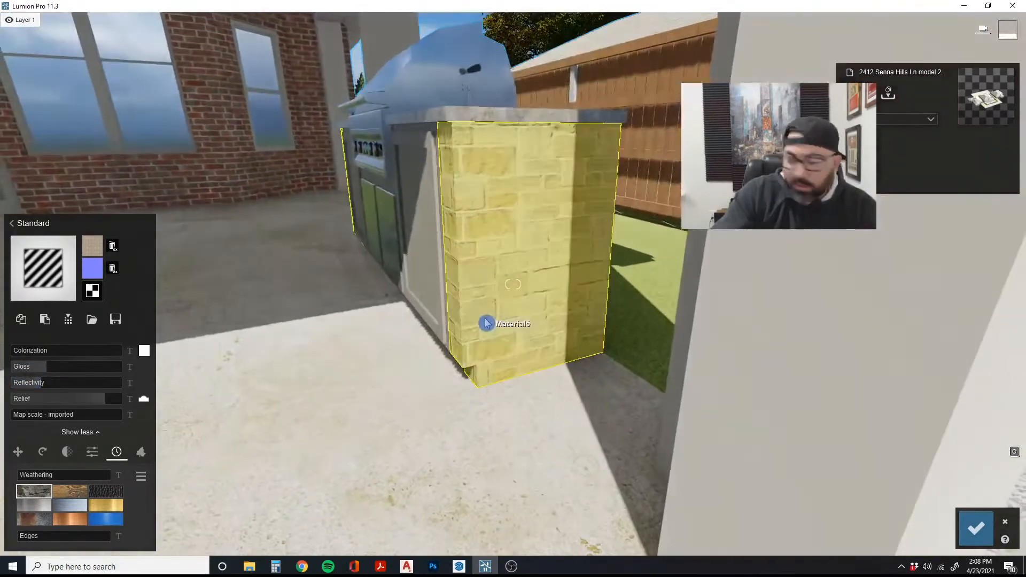
Assign the Standard material to the covered patio's concrete floor
{"action": "key", "text": "a"}
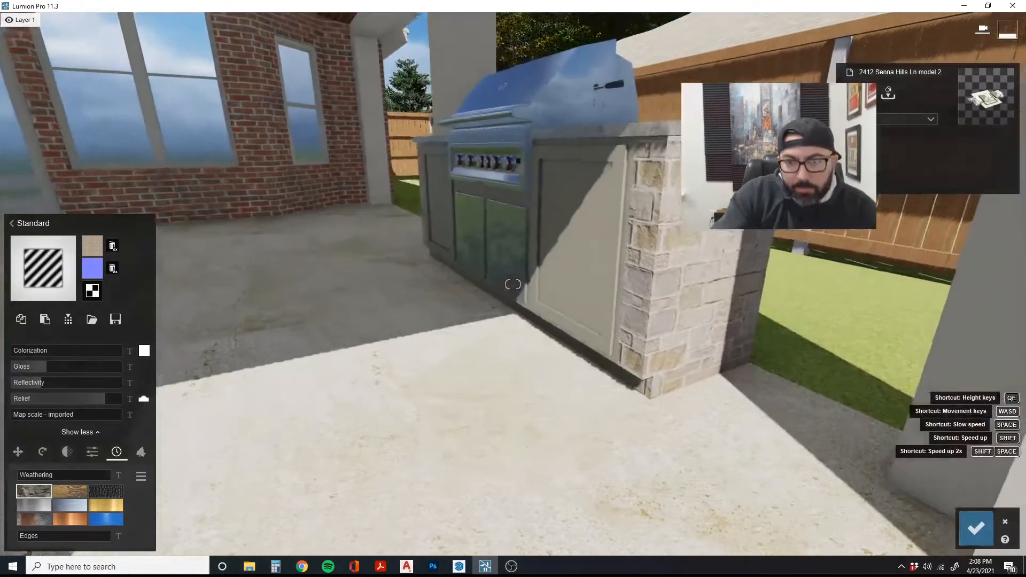
{"action": "key", "text": "w"}
{"action": "right_click_drag", "start_coordinate": [486, 323], "coordinate": [517, 341]}
{"action": "key", "text": "s"}
{"action": "key", "text": "a"}
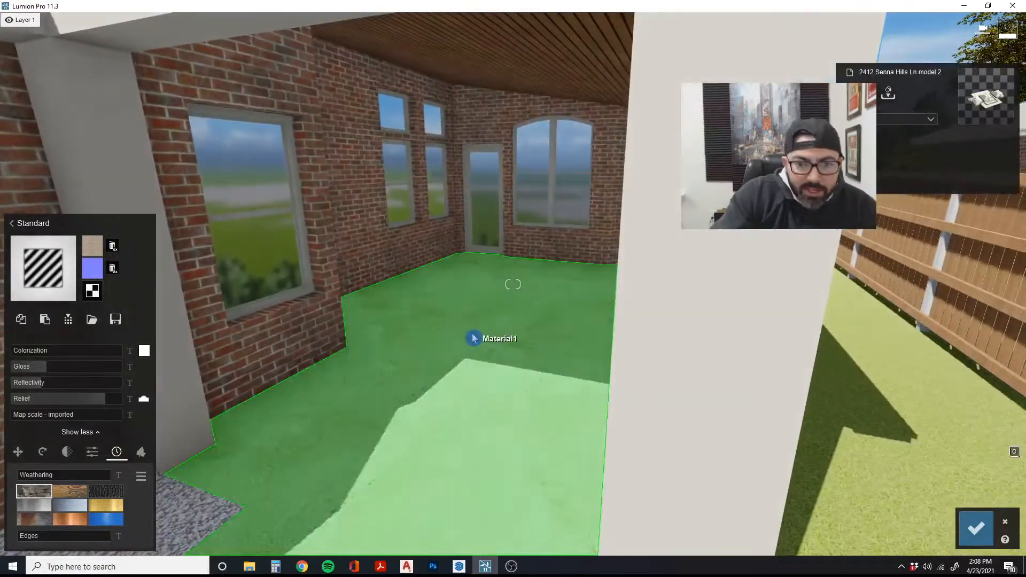
{"action": "left_click", "coordinate": [473, 338]}
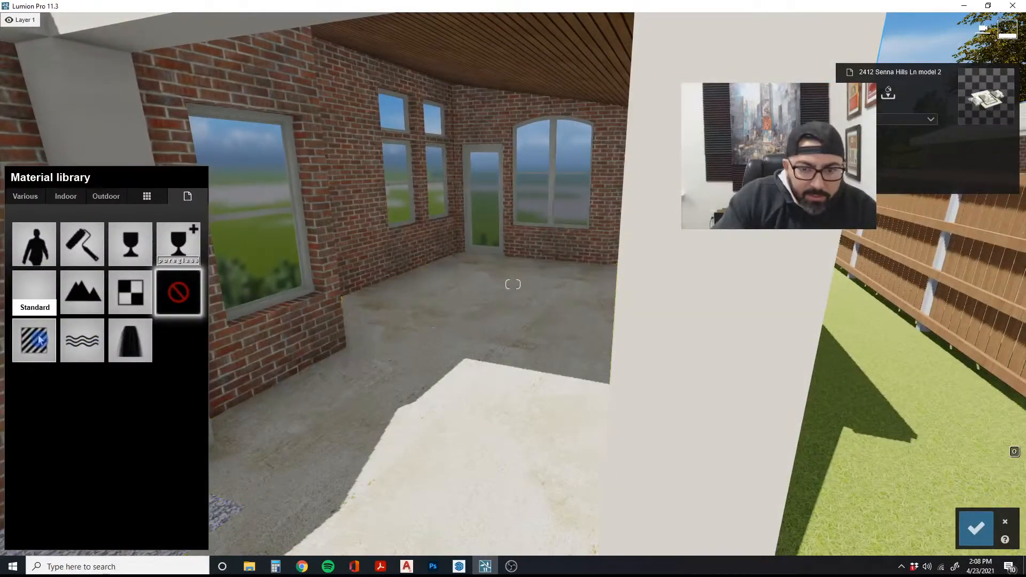
{"action": "left_click", "coordinate": [40, 339]}
{"action": "key", "text": "w"}
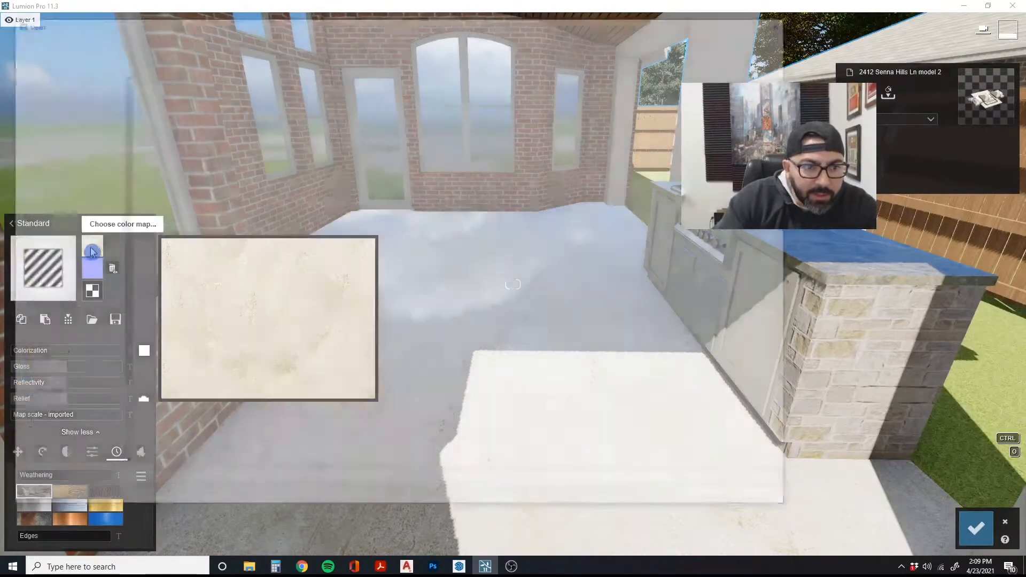
Replace the patio floor's color map with a concrete image from the concrete textures folder
{"action": "left_click", "coordinate": [92, 247]}
{"action": "left_click", "coordinate": [268, 39]}
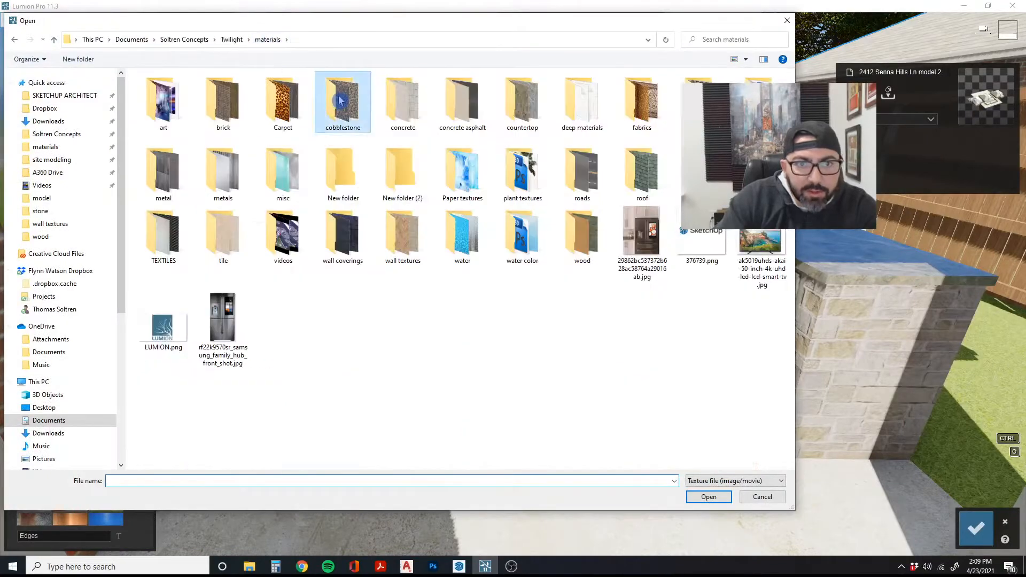
{"action": "double_click", "coordinate": [400, 94]}
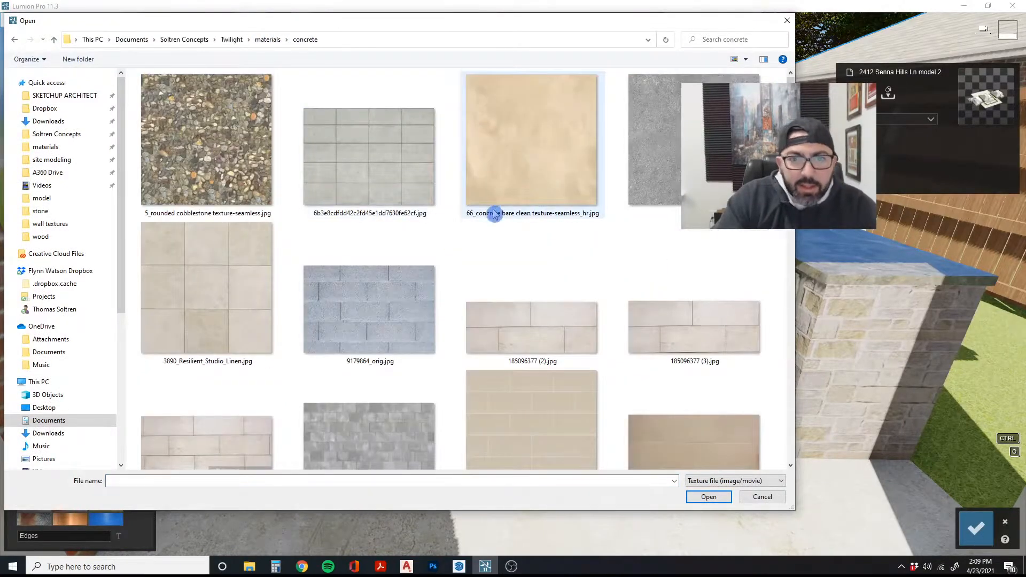
{"action": "scroll", "coordinate": [494, 213], "scroll_direction": "down", "scroll_amount": 10}
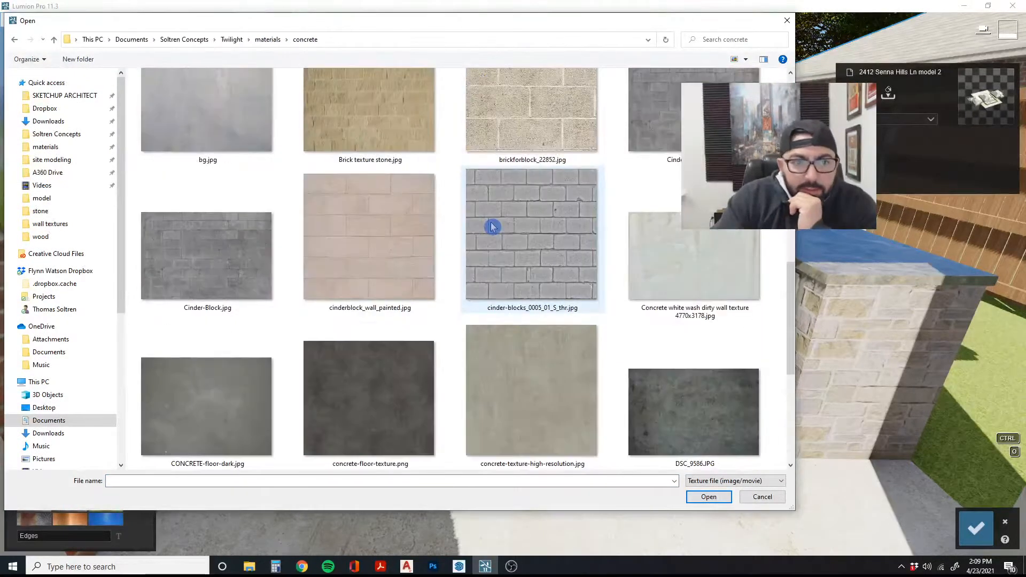
{"action": "scroll", "coordinate": [497, 251], "scroll_direction": "down", "scroll_amount": 3}
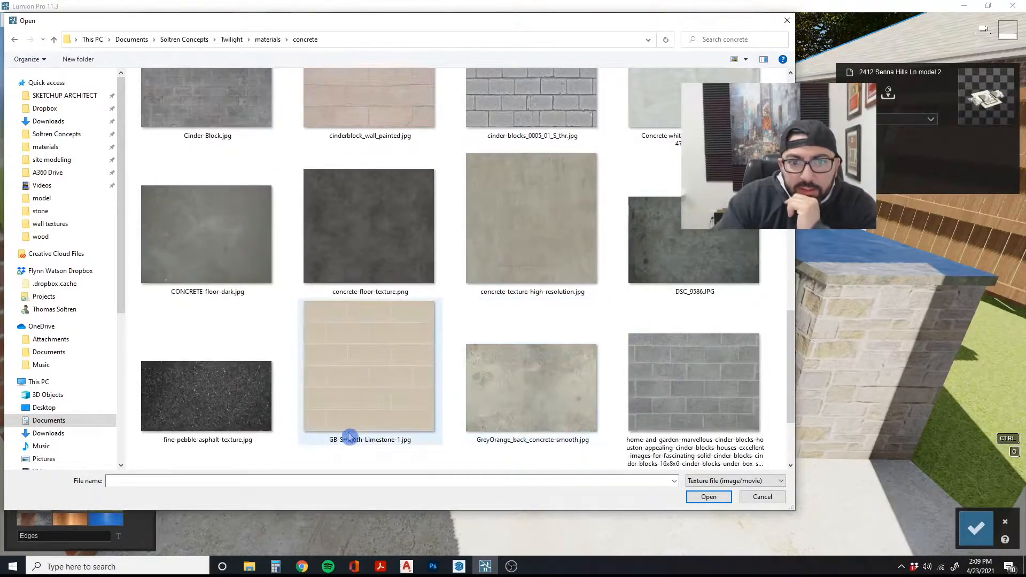
{"action": "scroll", "coordinate": [348, 436], "scroll_direction": "down", "scroll_amount": 3}
{"action": "double_click", "coordinate": [542, 254]}
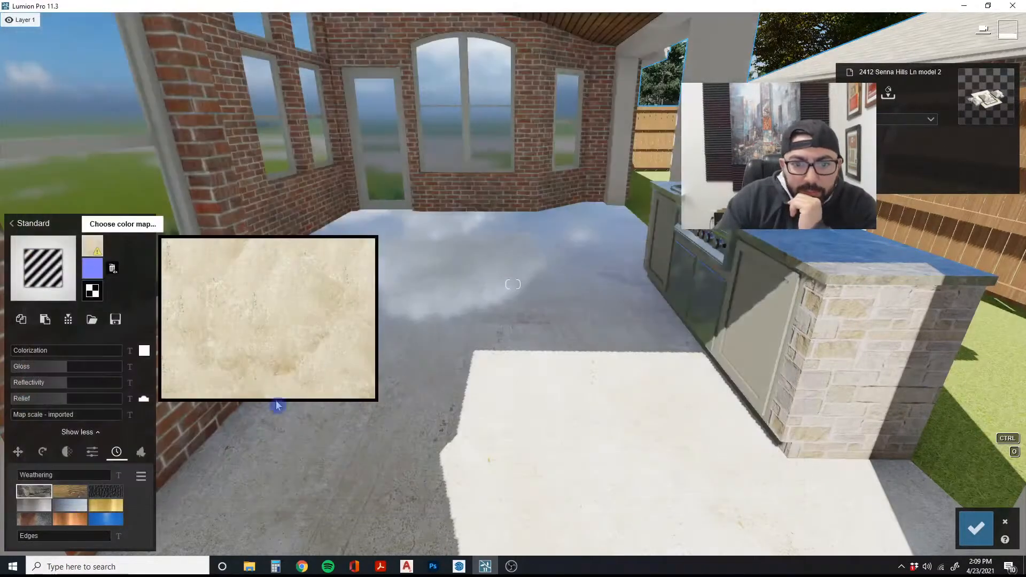
Lower the patio floor's gloss and reflectivity, raise its colorization and tint it a warm beige
{"action": "mouse_move", "coordinate": [64, 370]}
{"action": "left_mouse_down"}
{"action": "mouse_move", "coordinate": [46, 368]}
{"action": "mouse_move", "coordinate": [51, 383]}
{"action": "mouse_move", "coordinate": [35, 350]}
{"action": "mouse_move", "coordinate": [61, 355]}
{"action": "left_mouse_up"}
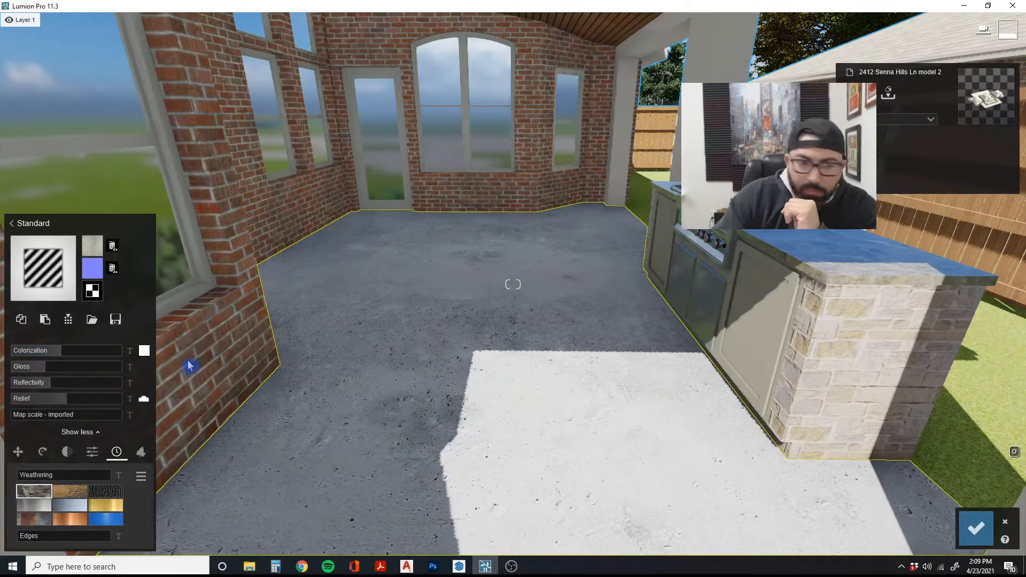
{"action": "left_click", "coordinate": [145, 351]}
{"action": "left_click_drag", "start_coordinate": [258, 431], "coordinate": [257, 423]}
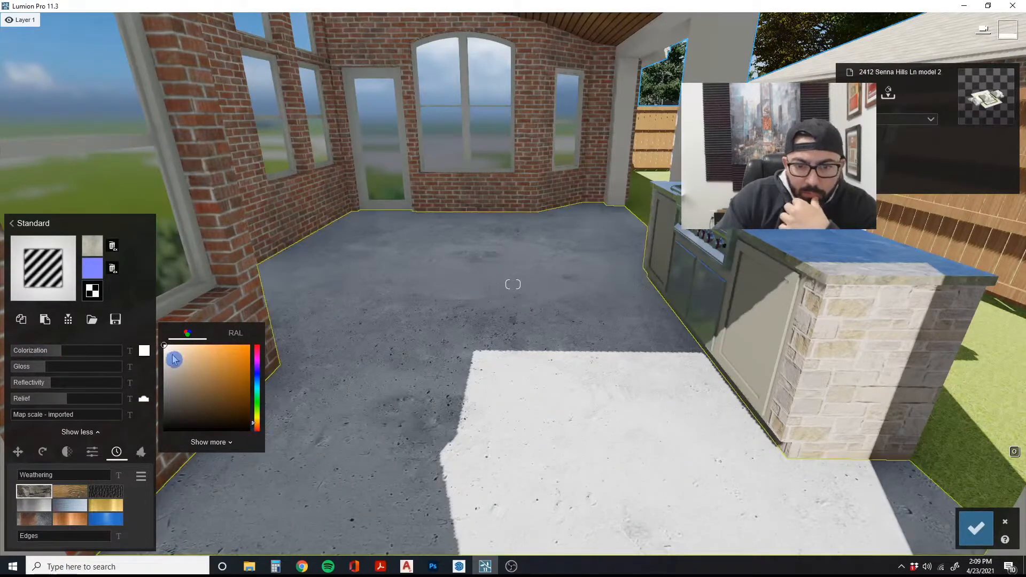
{"action": "left_click_drag", "start_coordinate": [173, 359], "coordinate": [177, 362]}
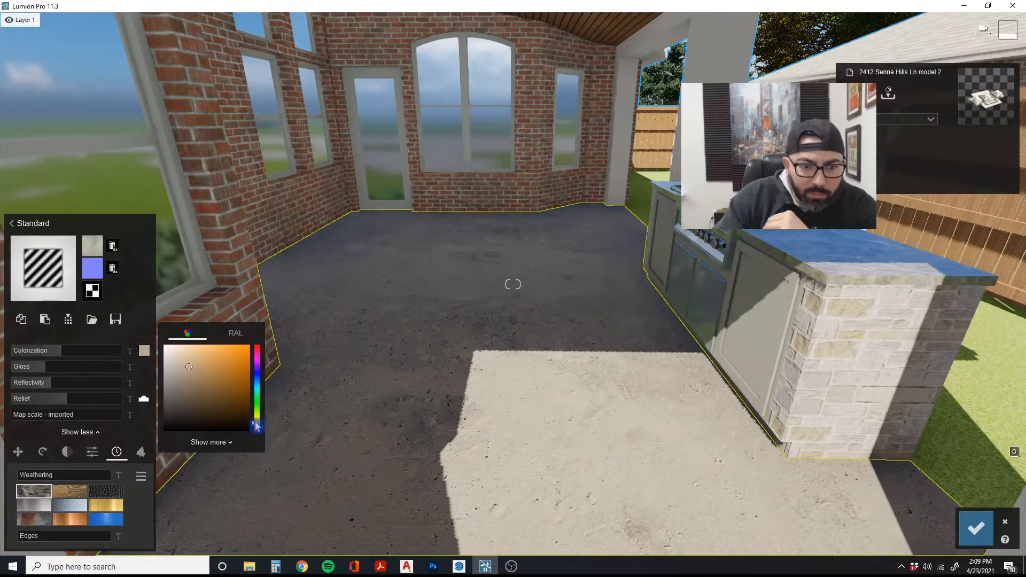
{"action": "left_click_drag", "start_coordinate": [257, 422], "coordinate": [257, 420]}
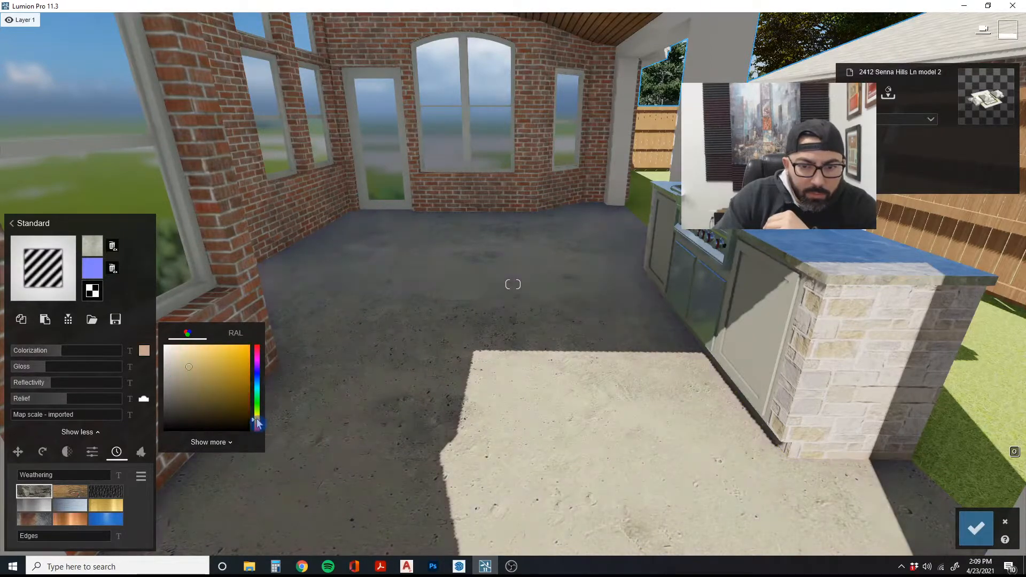
{"action": "left_click_drag", "start_coordinate": [190, 367], "coordinate": [190, 367]}
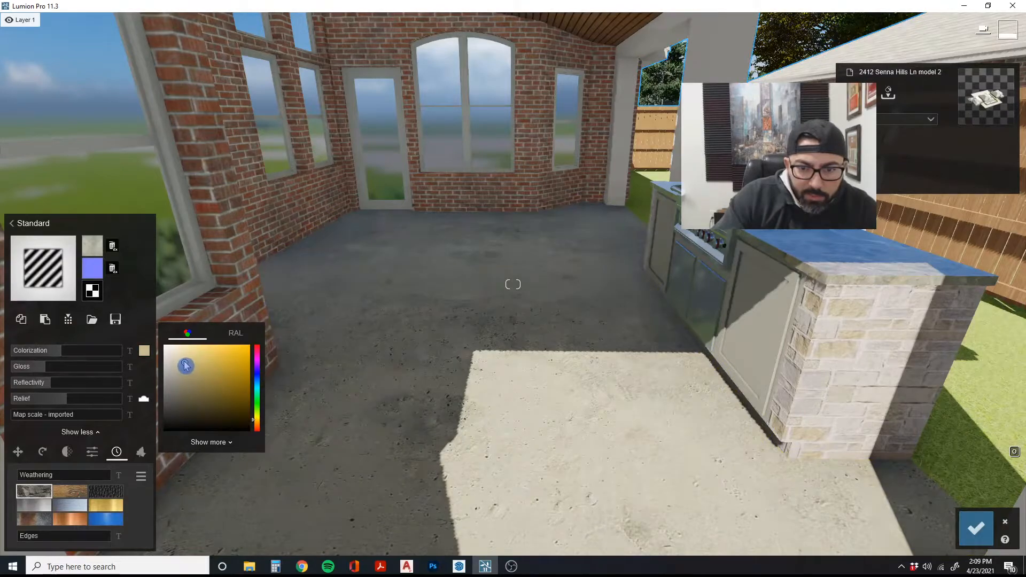
Raise the patio floor's colorization further and desaturate its tint to a paler beige
{"action": "key", "text": "s"}
{"action": "right_click_drag", "start_coordinate": [185, 366], "coordinate": [185, 366]}
{"action": "key", "text": "d"}
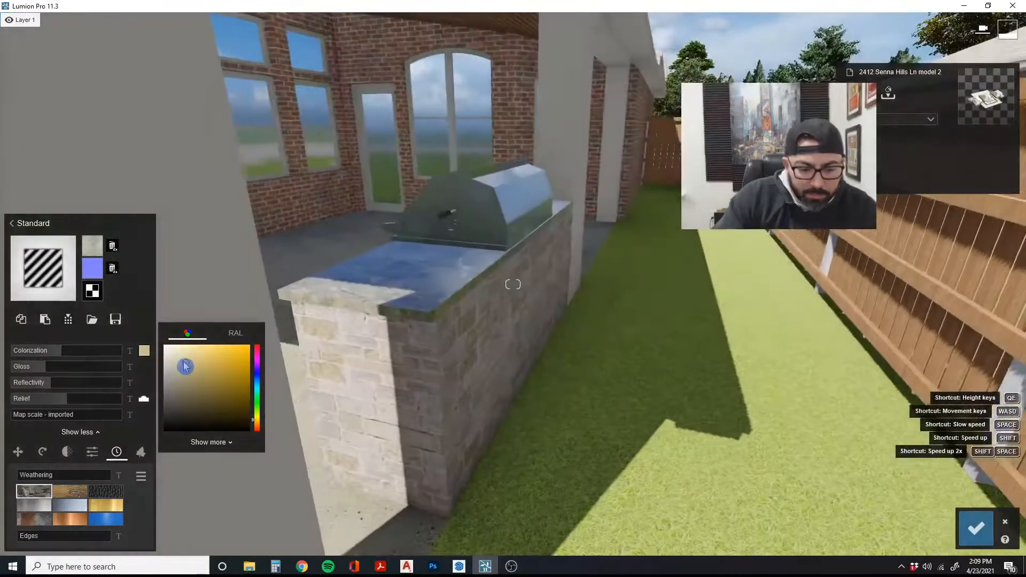
{"action": "key", "text": "a"}
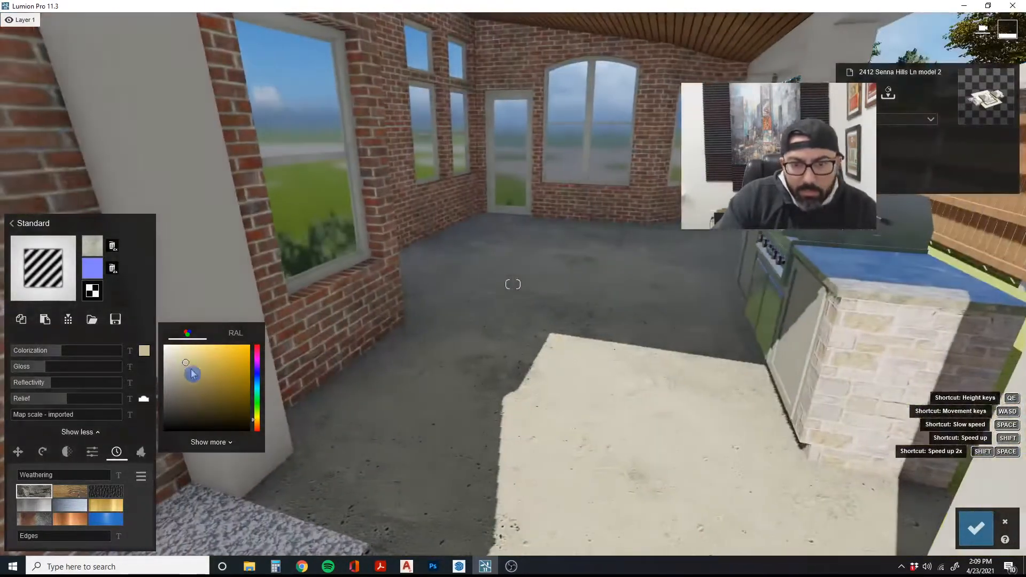
{"action": "left_click_drag", "start_coordinate": [81, 351], "coordinate": [89, 356]}
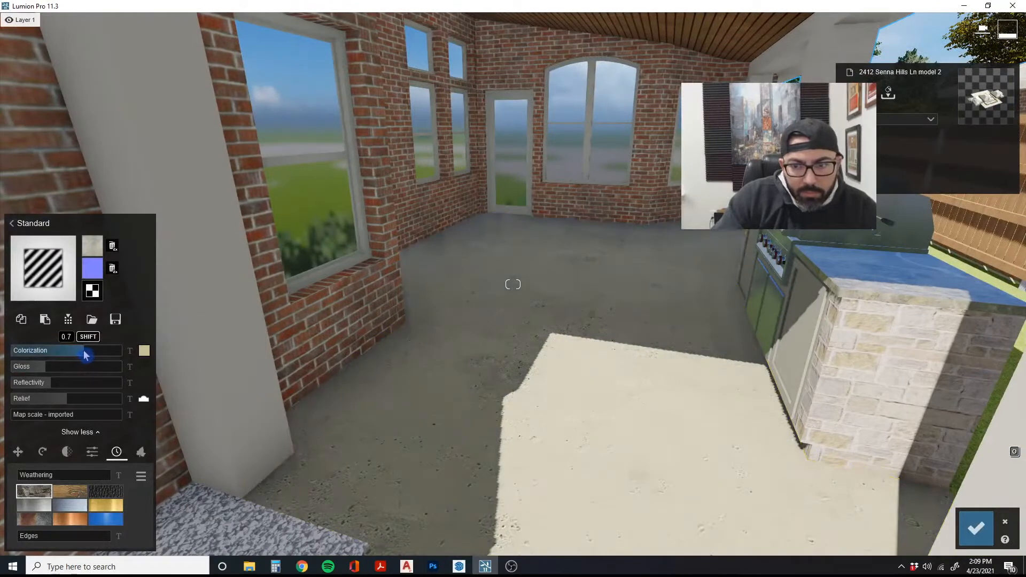
{"action": "left_click", "coordinate": [146, 352]}
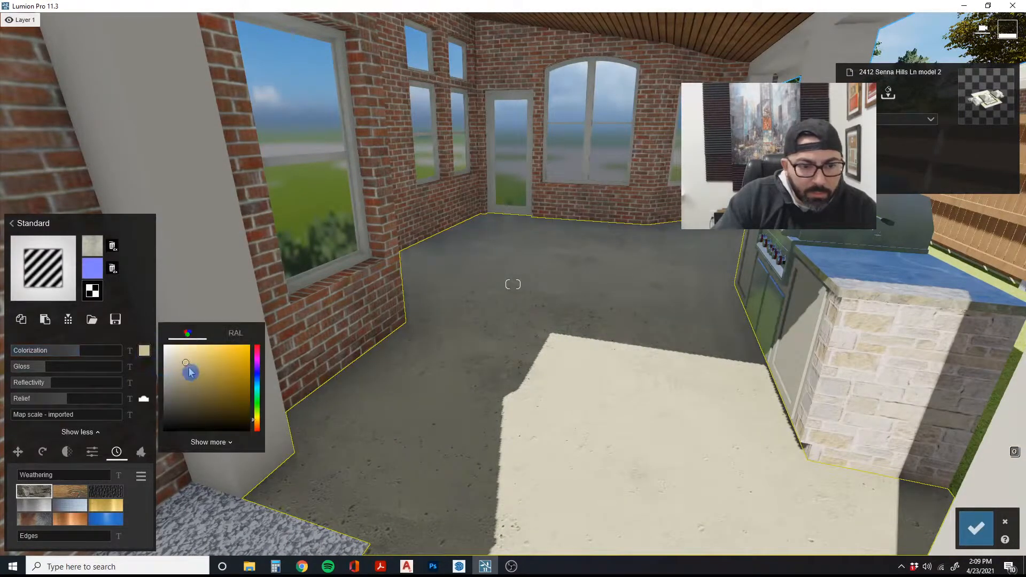
{"action": "left_click_drag", "start_coordinate": [190, 373], "coordinate": [175, 369]}
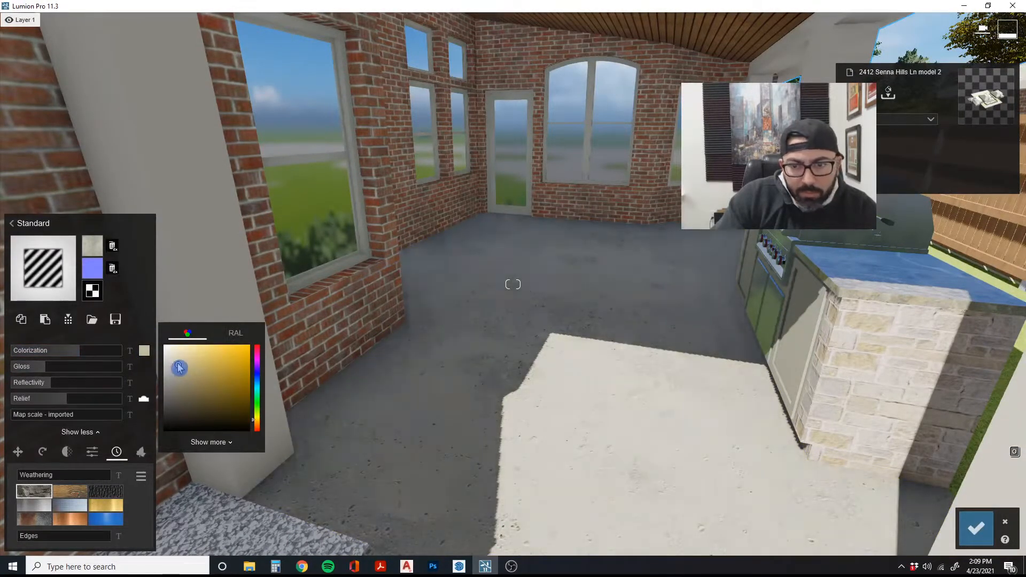
Assign the Landscape material to the side yard's lawn and save the material changes
{"action": "key", "text": "s"}
{"action": "right_click_drag", "start_coordinate": [183, 364], "coordinate": [374, 399]}
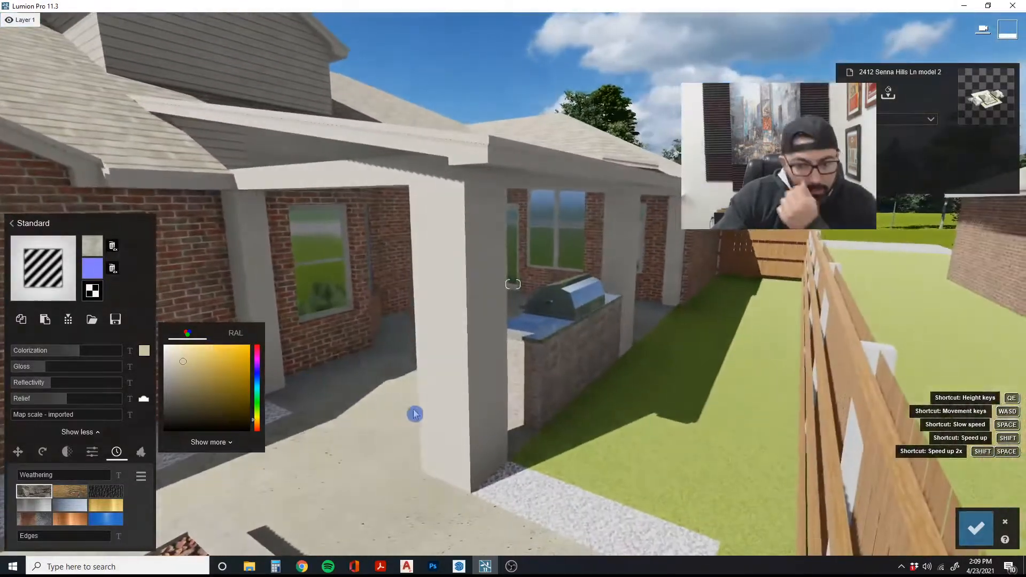
{"action": "left_click", "coordinate": [661, 440]}
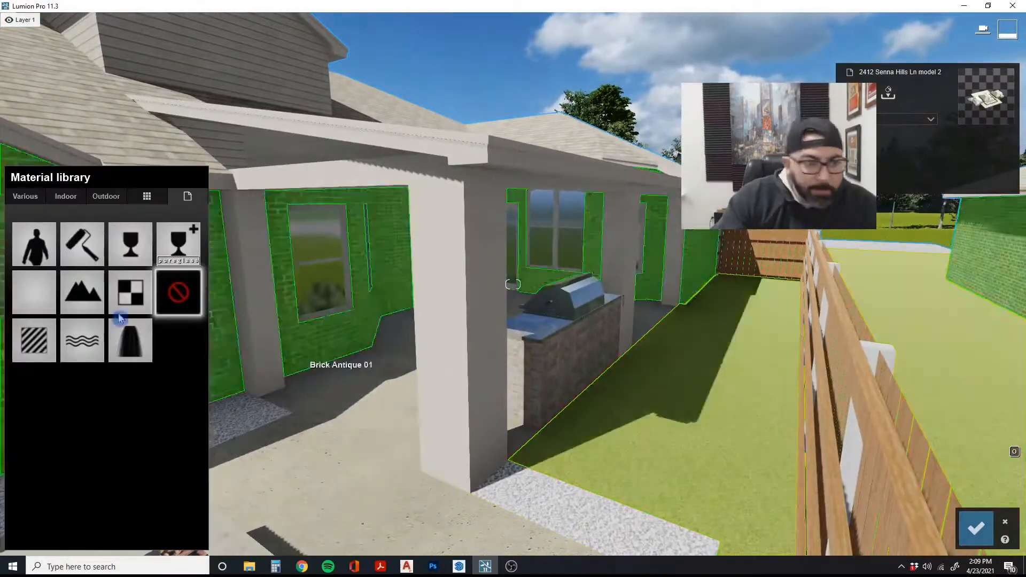
{"action": "left_click", "coordinate": [92, 299]}
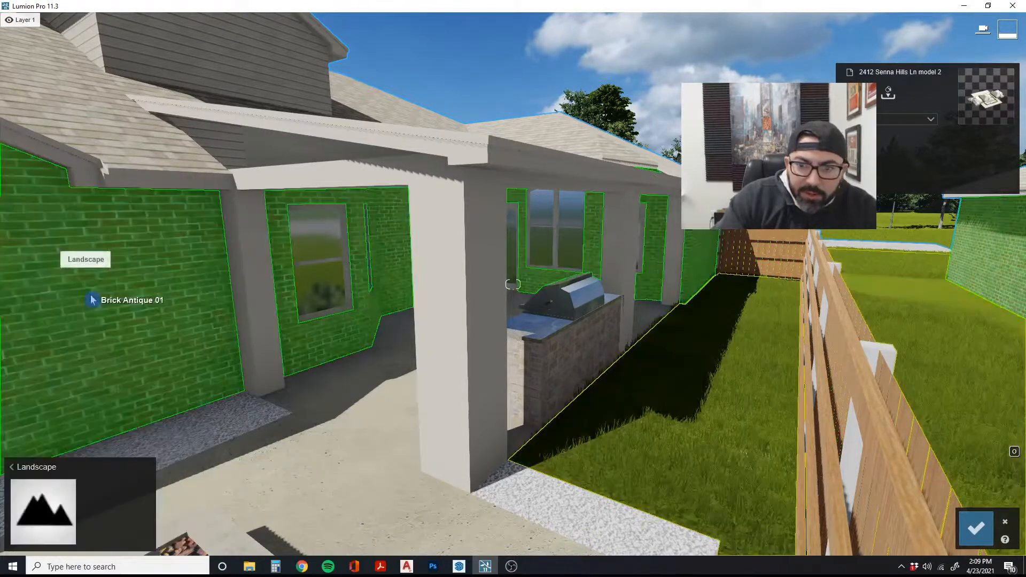
{"action": "left_click", "coordinate": [16, 467]}
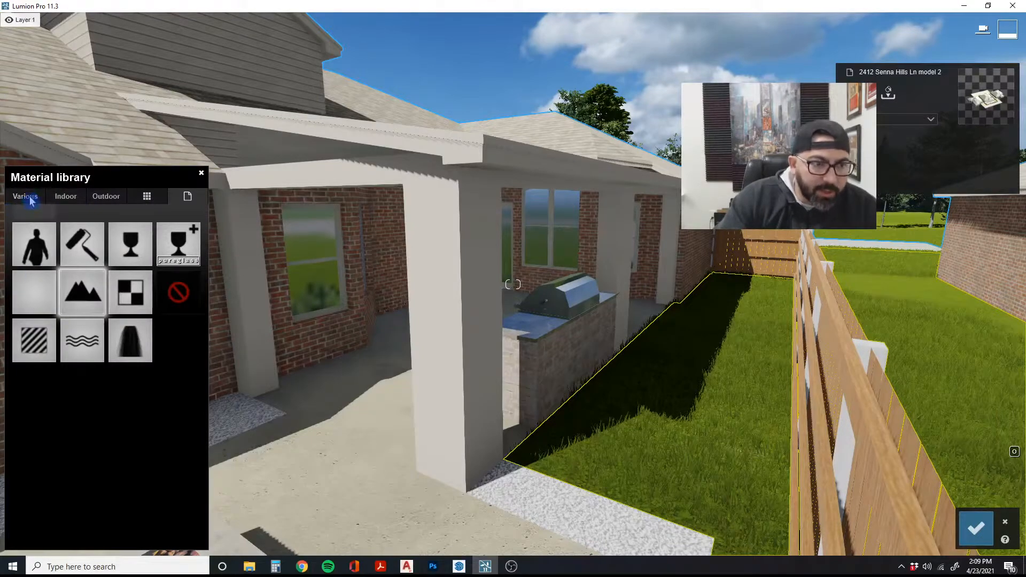
{"action": "left_click", "coordinate": [1005, 521]}
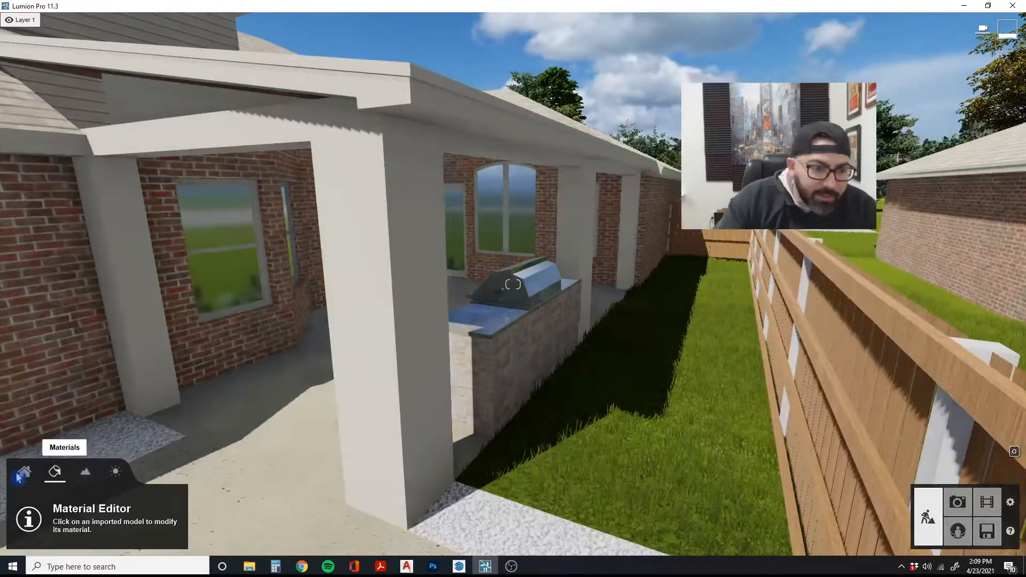
Reduce the landscape grass size to about 0.3 and lower the grass height for a finer side yard lawn
{"action": "left_click", "coordinate": [24, 471]}
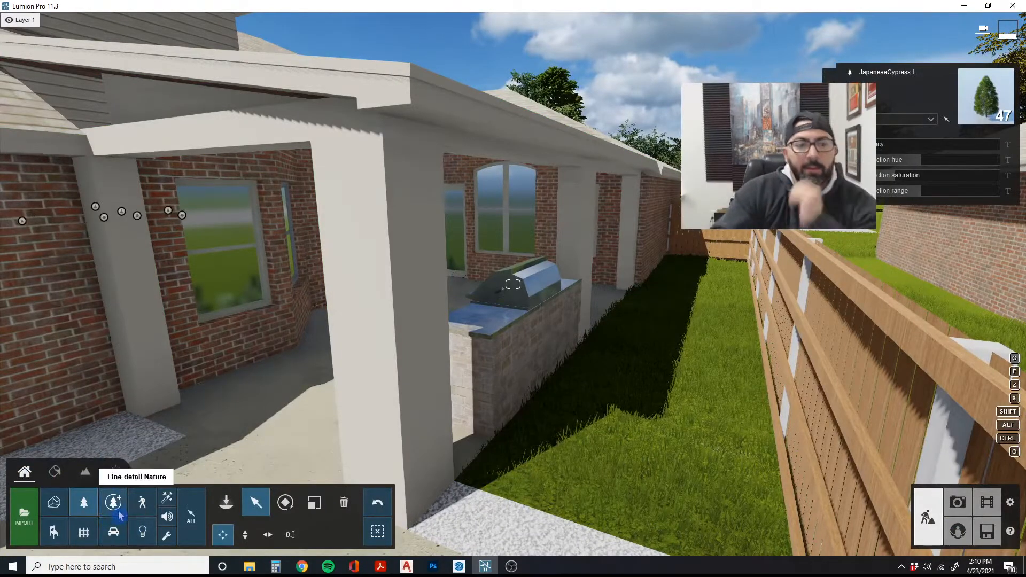
{"action": "left_click", "coordinate": [85, 471]}
{"action": "left_click", "coordinate": [84, 531]}
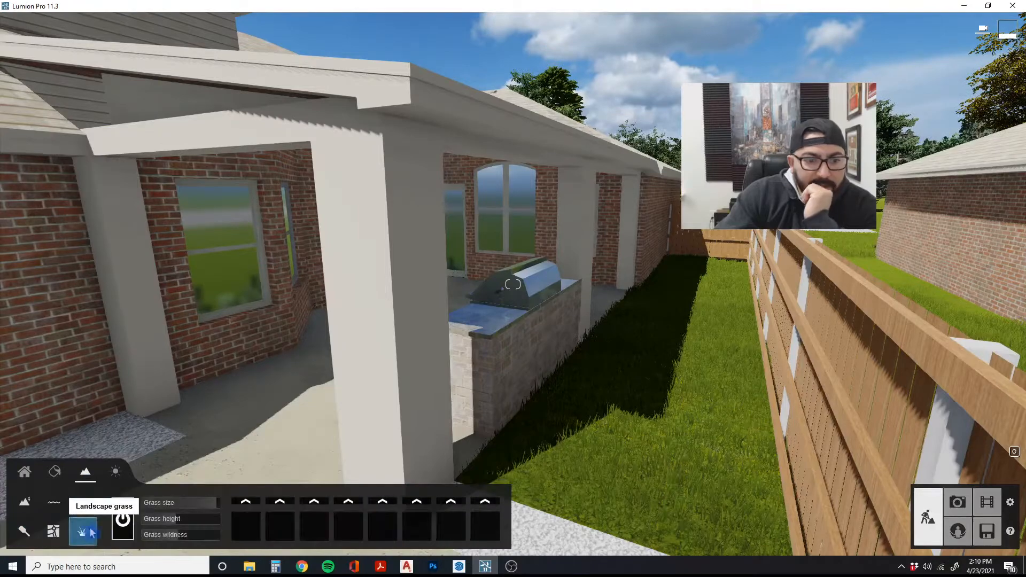
{"action": "right_click_drag", "start_coordinate": [422, 475], "coordinate": [495, 524]}
{"action": "key", "text": "w"}
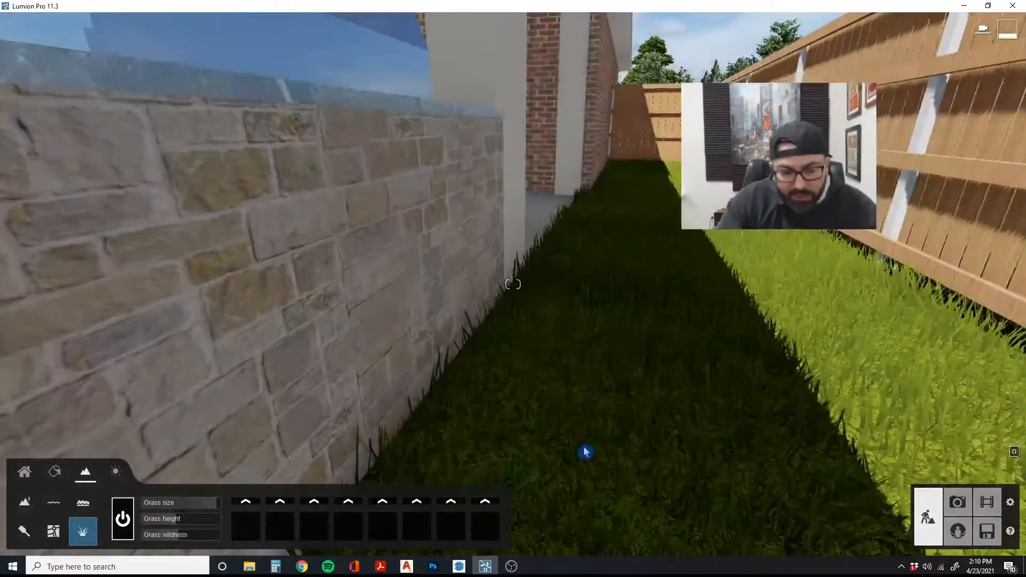
{"action": "key", "text": "d"}
{"action": "right_click_drag", "start_coordinate": [585, 452], "coordinate": [584, 399]}
{"action": "key", "text": "e"}
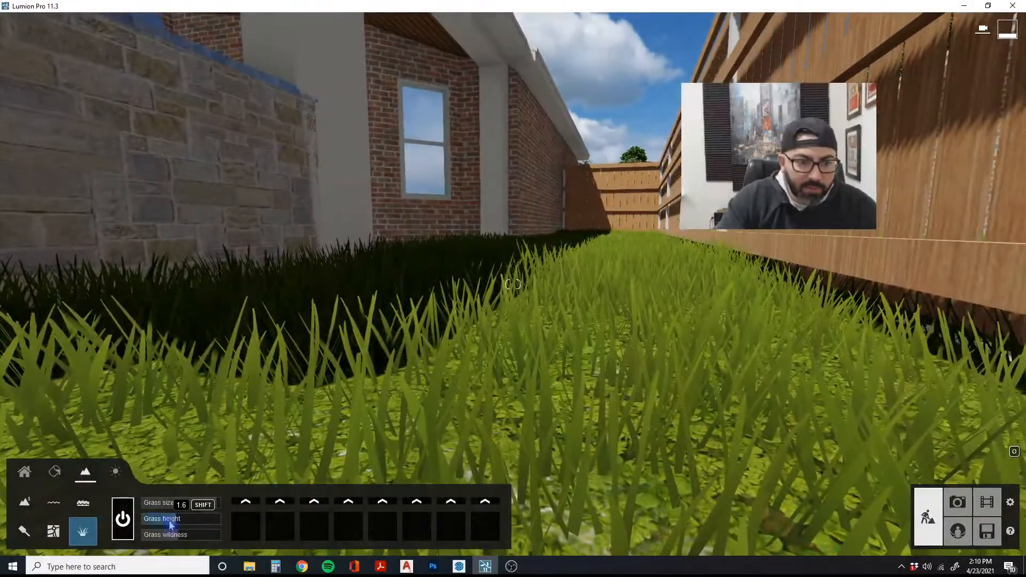
{"action": "left_click", "coordinate": [192, 507]}
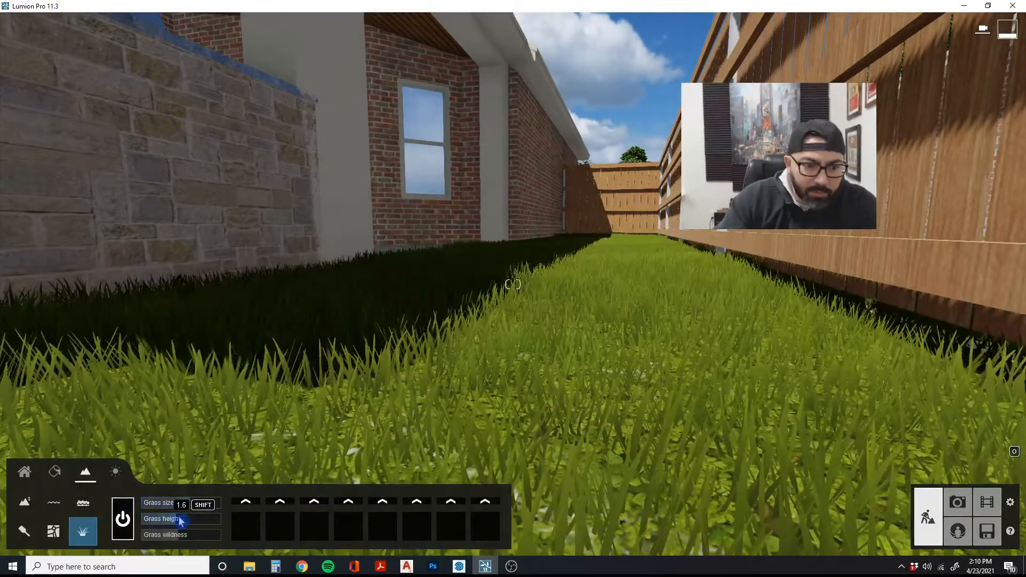
{"action": "mouse_move", "coordinate": [180, 521]}
{"action": "left_mouse_down"}
{"action": "mouse_move", "coordinate": [165, 520]}
{"action": "mouse_move", "coordinate": [180, 523]}
{"action": "mouse_move", "coordinate": [155, 542]}
{"action": "mouse_move", "coordinate": [168, 538]}
{"action": "mouse_move", "coordinate": [156, 524]}
{"action": "mouse_move", "coordinate": [193, 520]}
{"action": "left_mouse_up"}
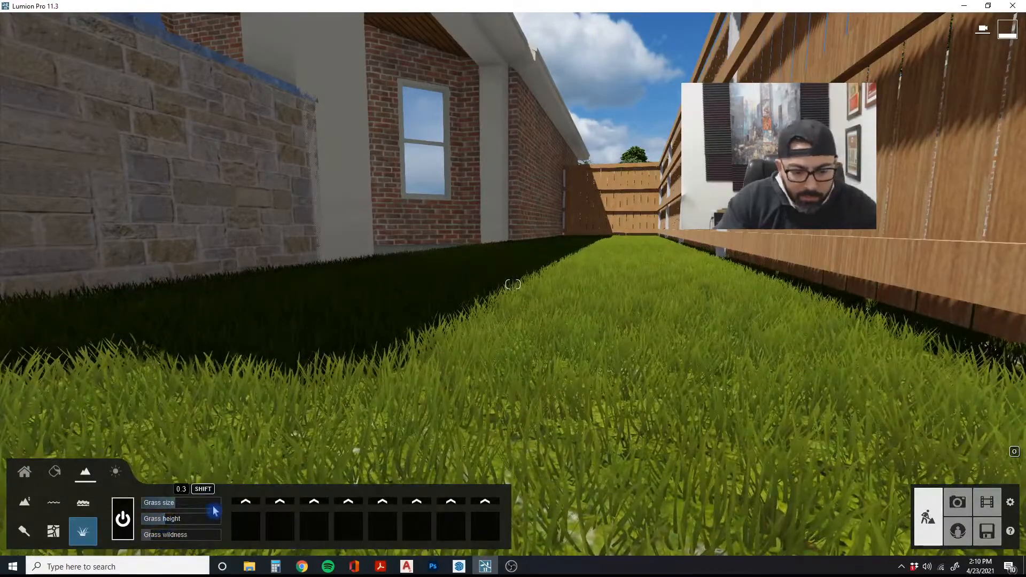
Select the gravel strip along the brick house wall for material editing and bring up the last set of soil materials
{"action": "key", "text": "s"}
{"action": "key", "text": "q"}
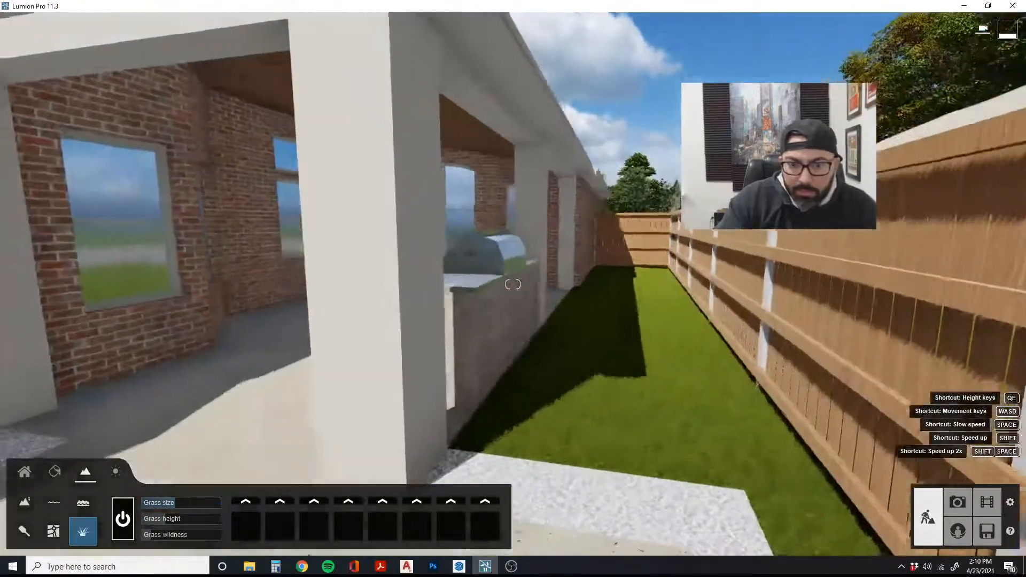
{"action": "key", "text": "s"}
{"action": "key", "text": "a"}
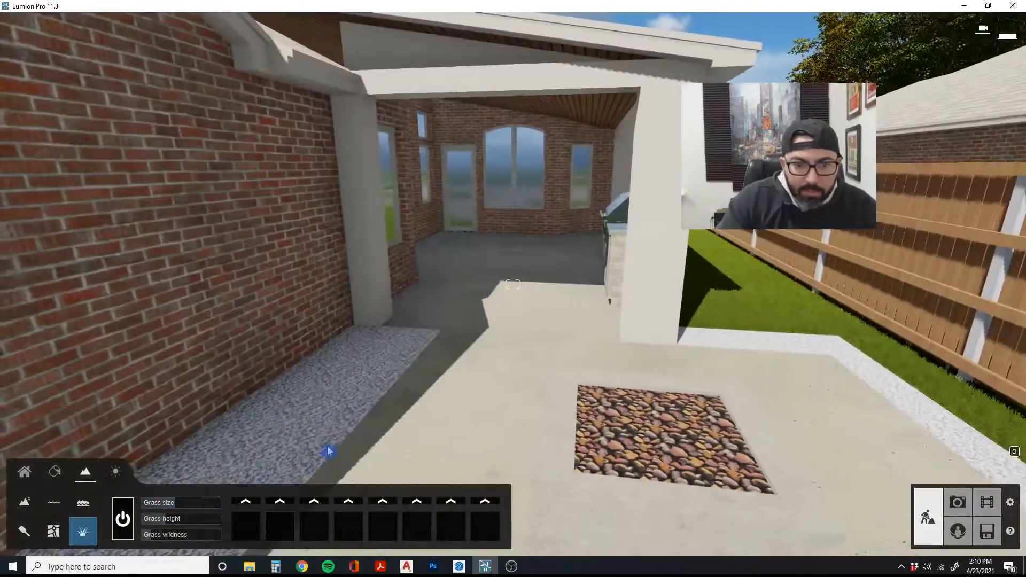
{"action": "key", "text": "a"}
{"action": "key", "text": "e"}
{"action": "right_click_drag", "start_coordinate": [330, 431], "coordinate": [364, 386]}
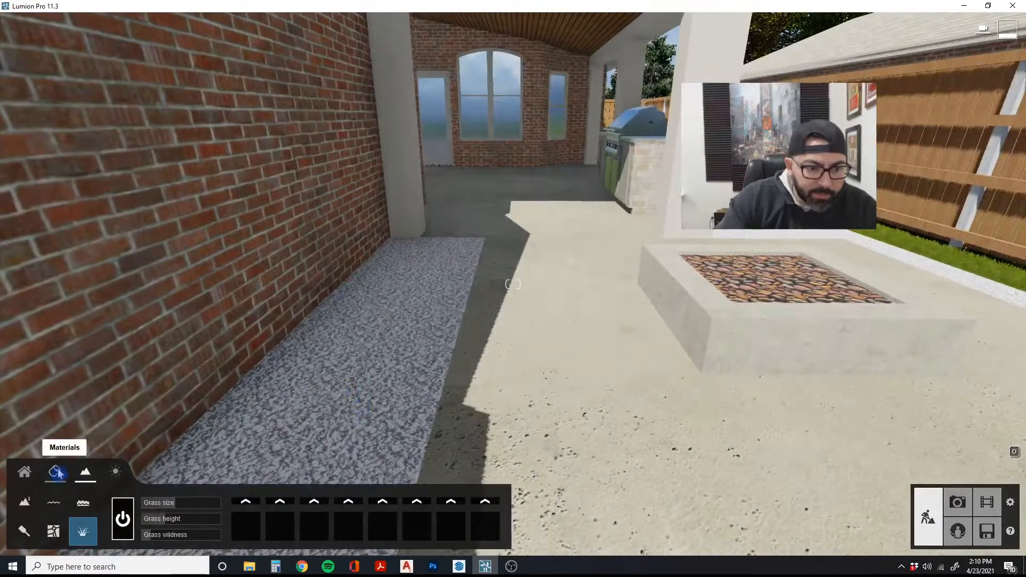
{"action": "left_click", "coordinate": [55, 472]}
{"action": "left_click", "coordinate": [299, 385]}
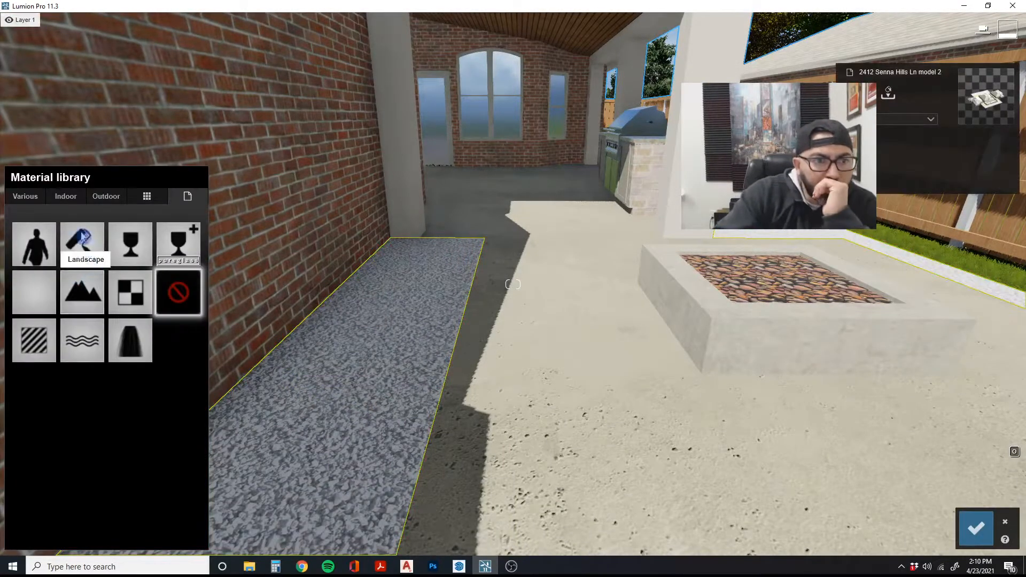
{"action": "left_click", "coordinate": [107, 197]}
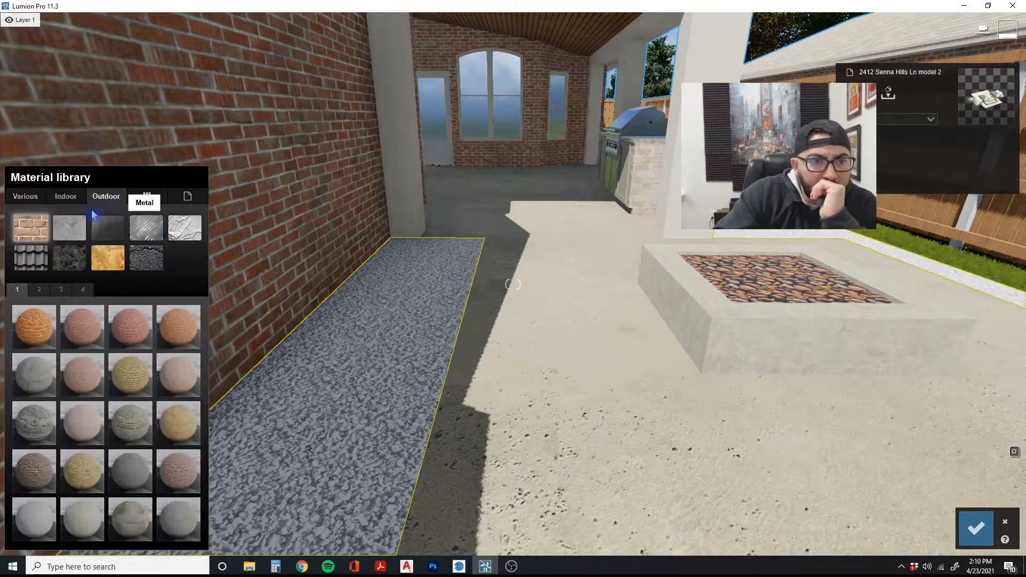
{"action": "left_click", "coordinate": [33, 199]}
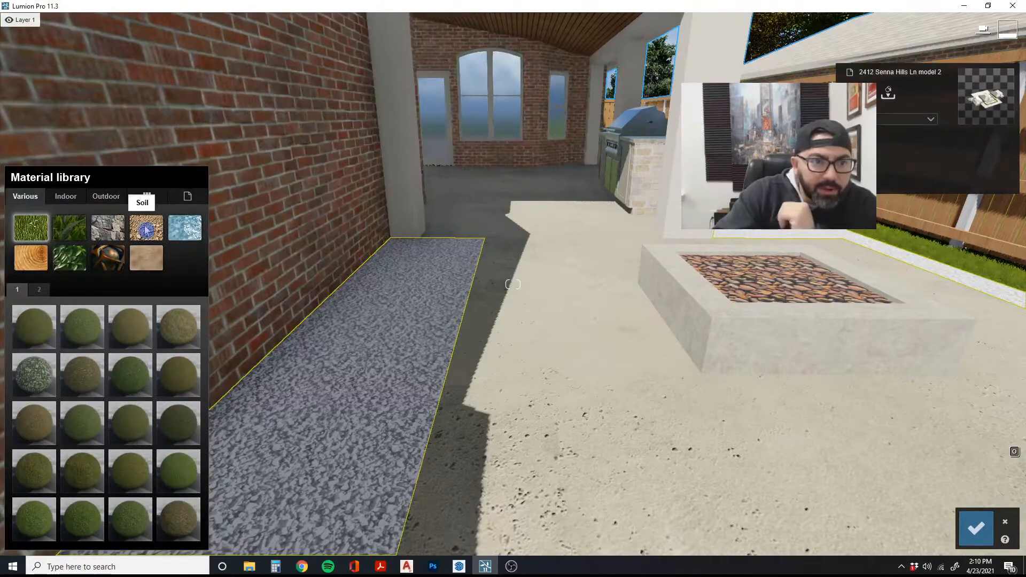
{"action": "left_click", "coordinate": [84, 290]}
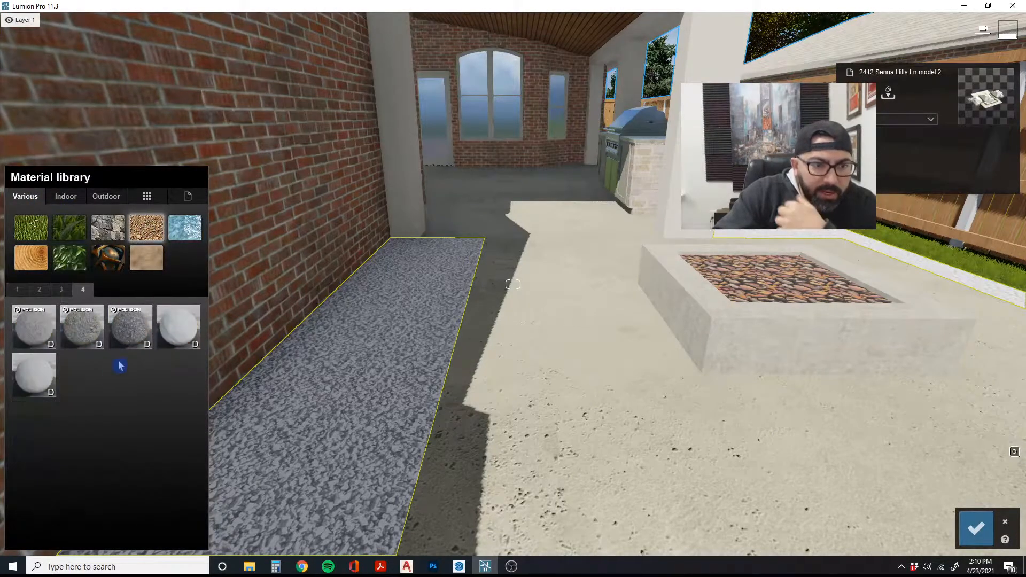
Try the Polii StonesBeach 002, PebblesBeach 003 and PebblesBeach 002 materials on the gravel strip
{"action": "left_click", "coordinate": [134, 337]}
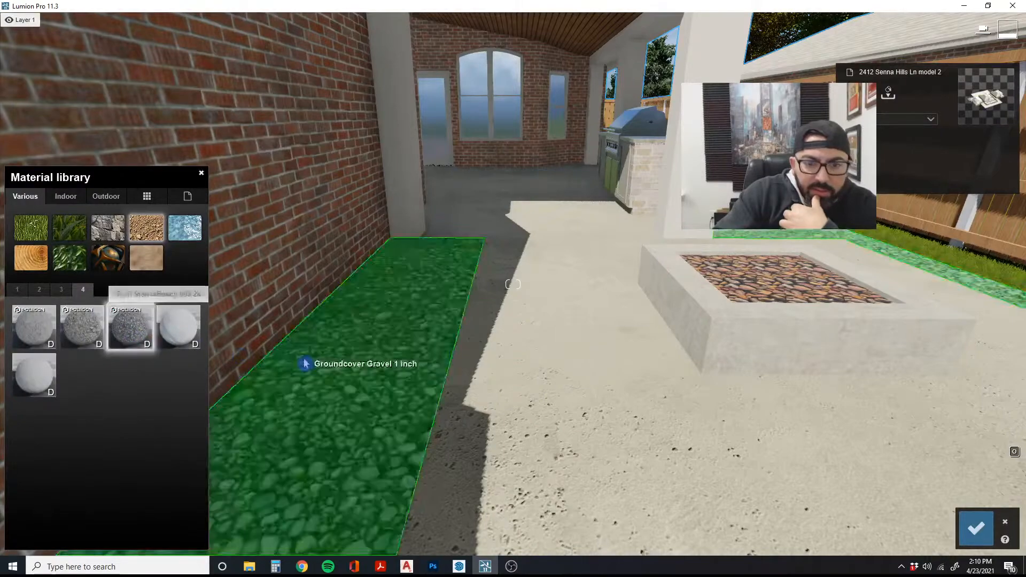
{"action": "right_click_drag", "start_coordinate": [306, 364], "coordinate": [209, 354]}
{"action": "left_click", "coordinate": [101, 335]}
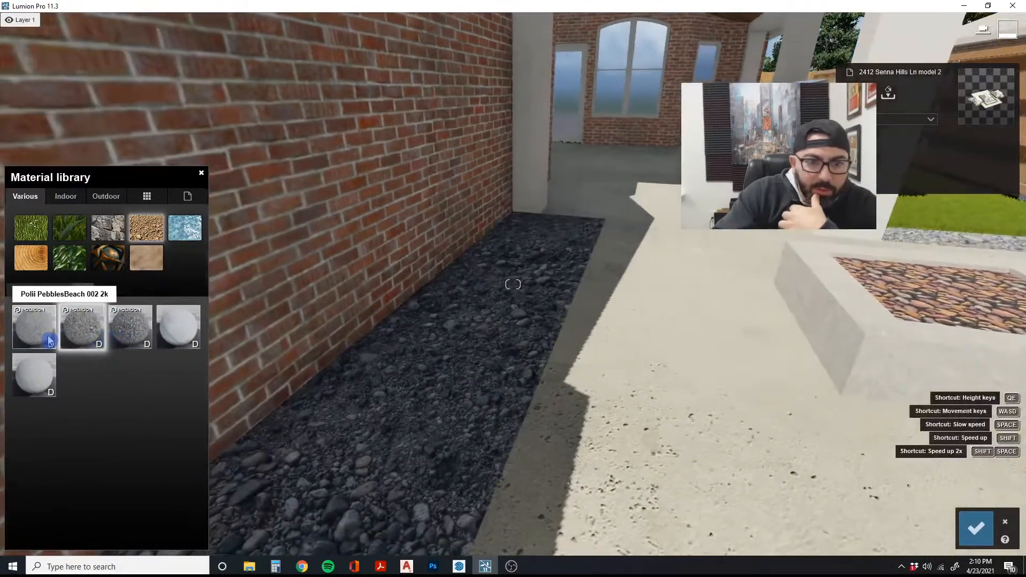
{"action": "left_click", "coordinate": [49, 334]}
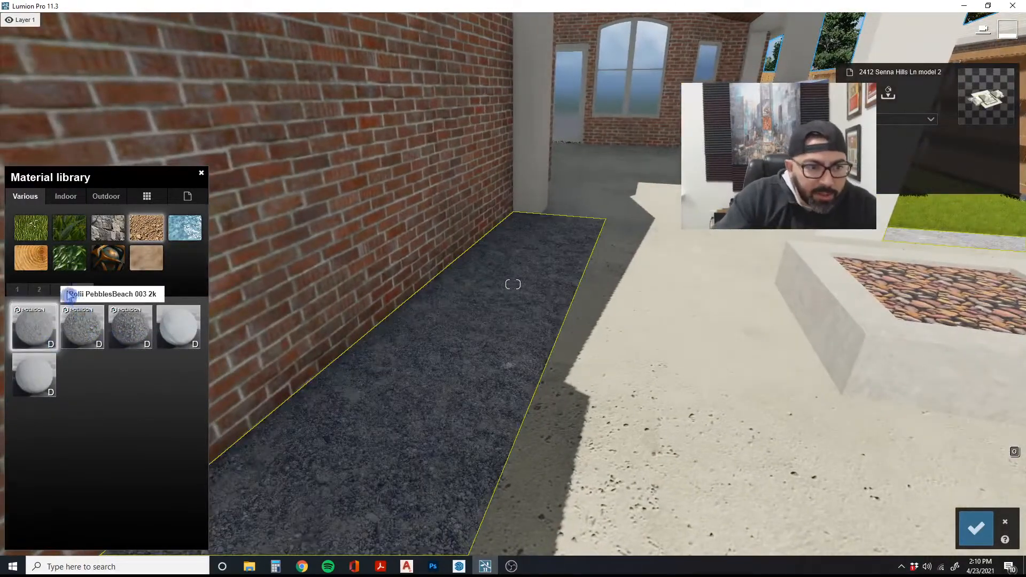
Assign the Polii GroundGravel 008 2k material to the gravel strips around the patio and lawn, and open its settings
{"action": "left_click", "coordinate": [61, 289]}
{"action": "left_click", "coordinate": [133, 369]}
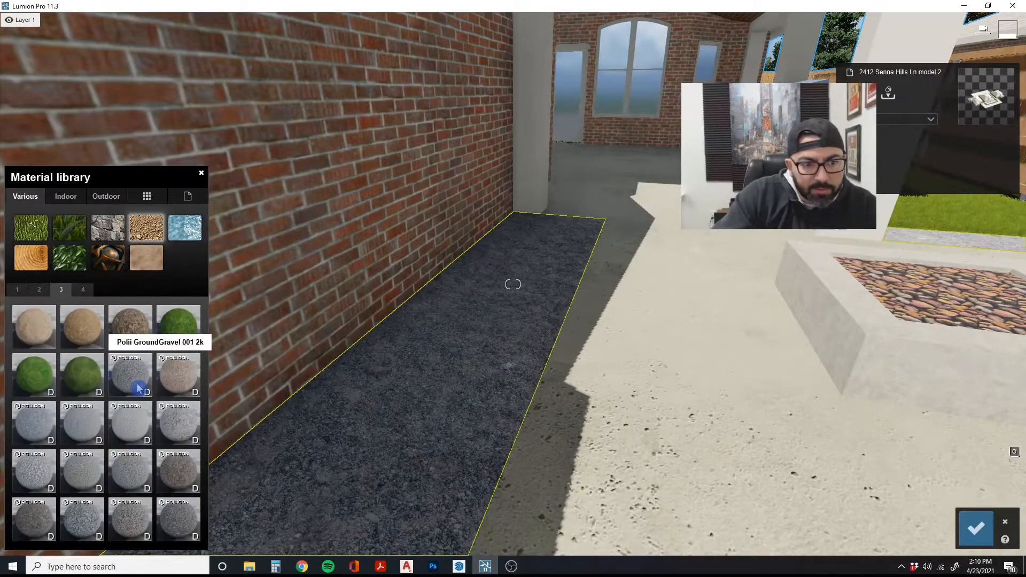
{"action": "left_click", "coordinate": [138, 414]}
{"action": "key", "text": "s"}
{"action": "right_click_drag", "start_coordinate": [138, 414], "coordinate": [229, 415]}
{"action": "key", "text": "a"}
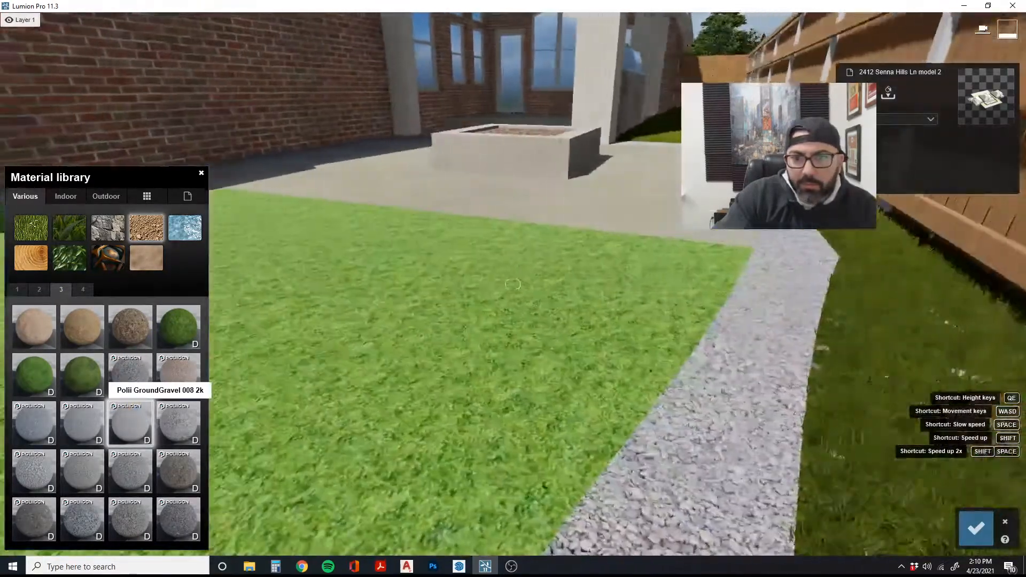
{"action": "key", "text": "q"}
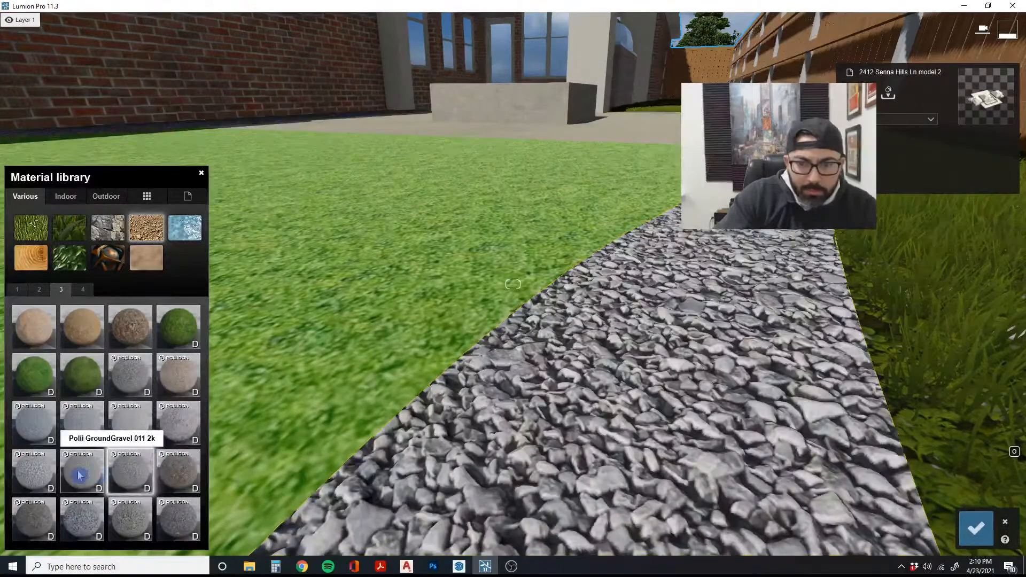
{"action": "right_click_drag", "start_coordinate": [43, 477], "coordinate": [114, 447]}
{"action": "left_click", "coordinate": [131, 434]}
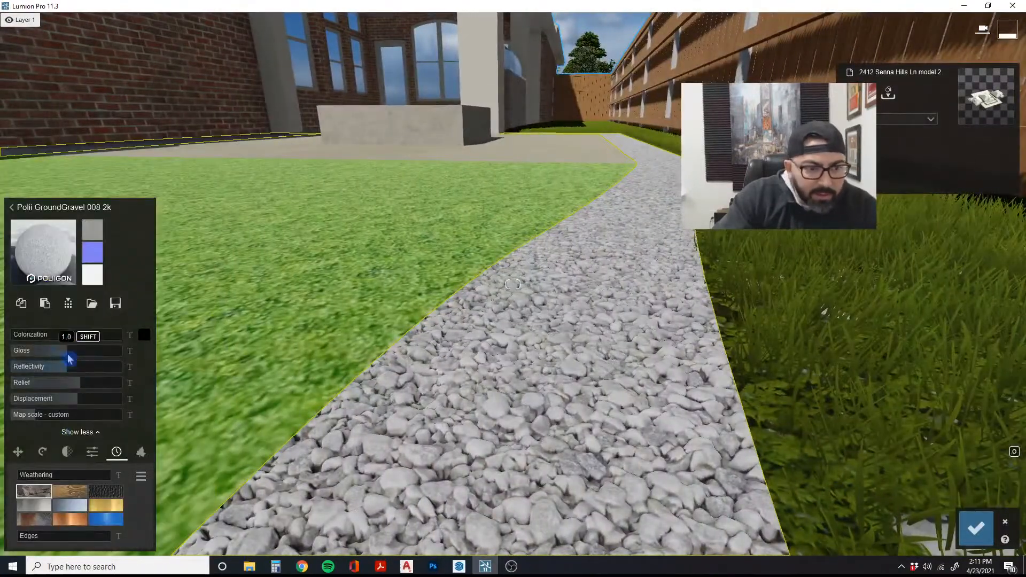
Lower the gravel's gloss and reflectivity and set its weathering to about 0.2
{"action": "left_click_drag", "start_coordinate": [50, 351], "coordinate": [62, 367]}
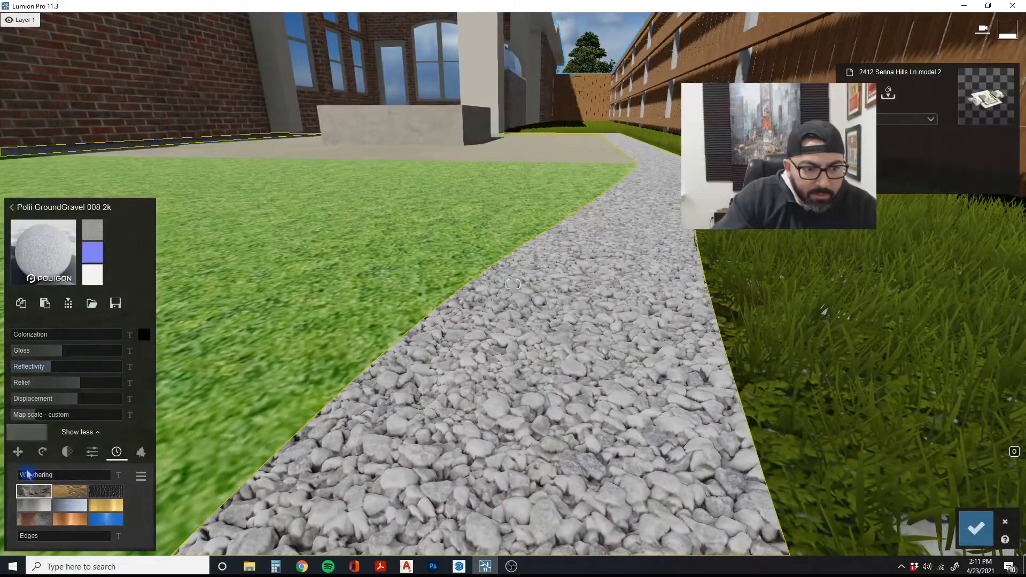
{"action": "left_click", "coordinate": [37, 476]}
{"action": "left_click_drag", "start_coordinate": [42, 477], "coordinate": [44, 478]}
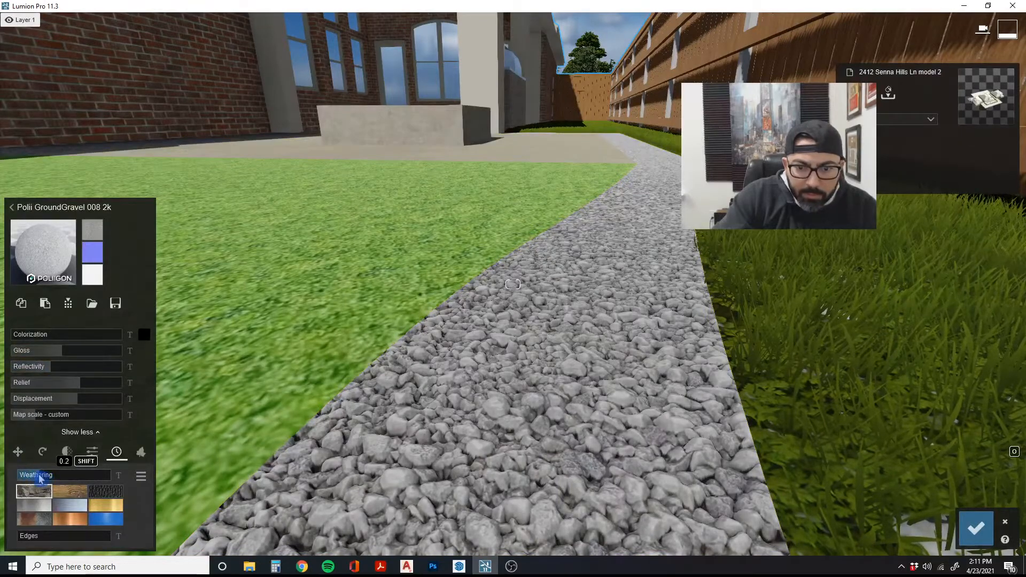
Give the fire pit's concrete surround the Standard material with reduced gloss, 0.7 reflectivity and light weathering
{"action": "key", "text": "q"}
{"action": "key", "text": "s"}
{"action": "right_click_drag", "start_coordinate": [278, 342], "coordinate": [254, 389]}
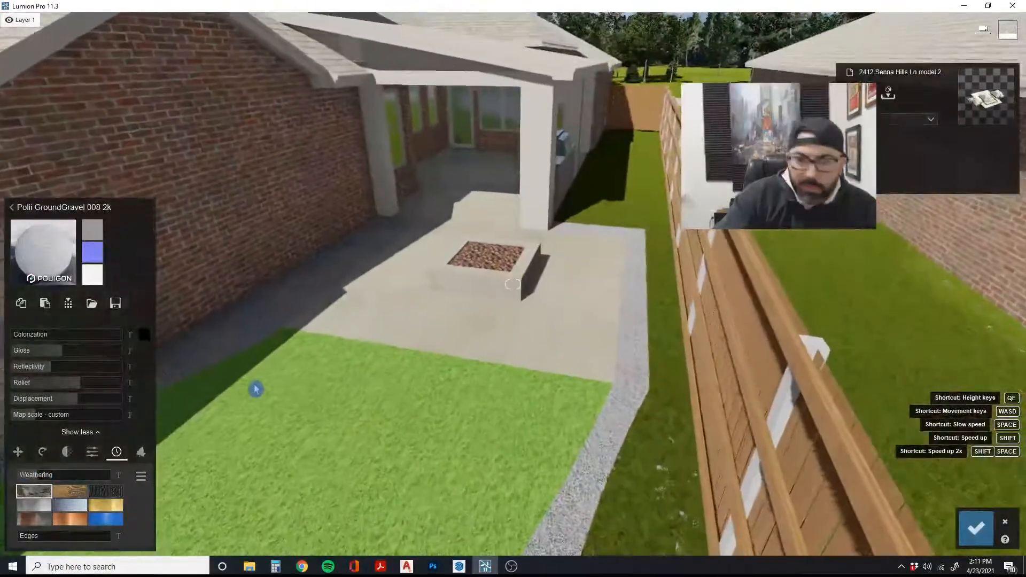
{"action": "key", "text": "w"}
{"action": "left_click", "coordinate": [461, 280]}
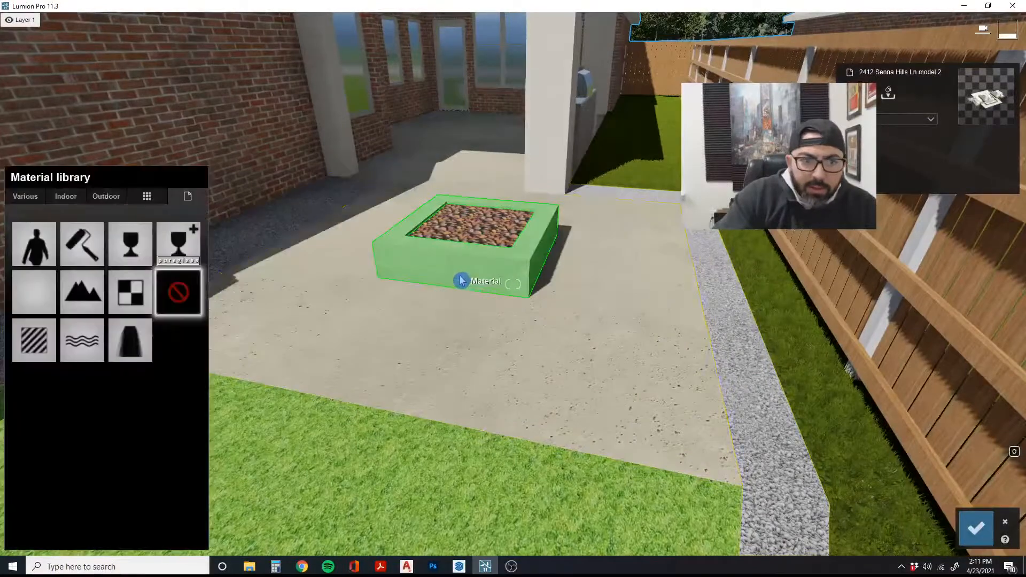
{"action": "left_click", "coordinate": [30, 347]}
{"action": "key", "text": "w"}
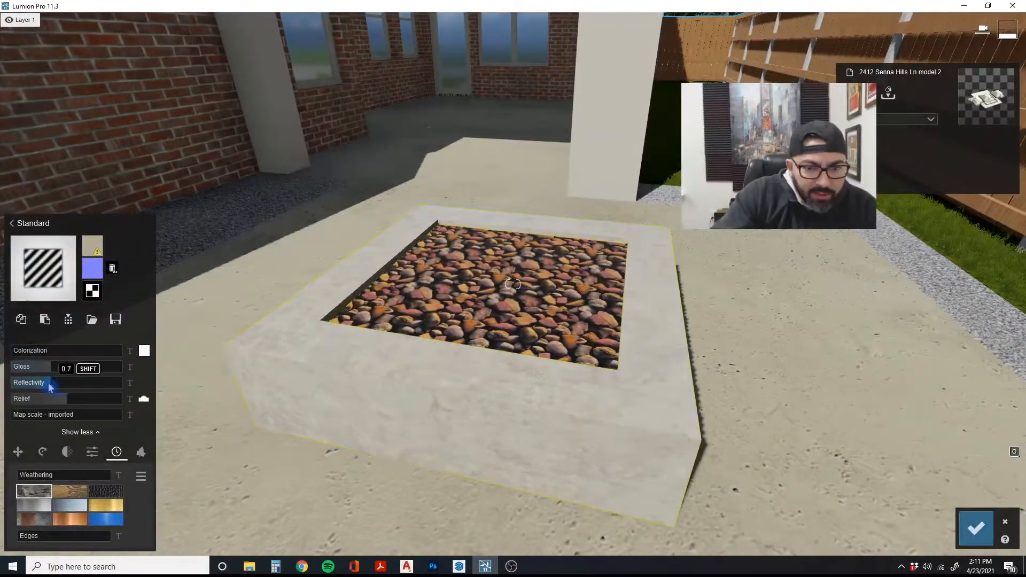
{"action": "key", "text": "shift"}
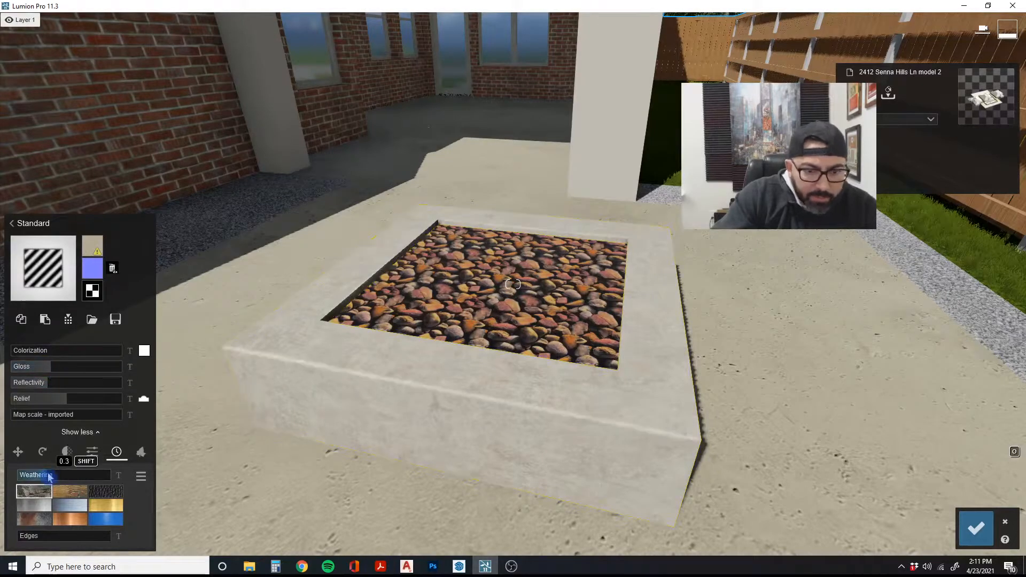
{"action": "left_click_drag", "start_coordinate": [43, 477], "coordinate": [41, 477], "text": "shift"}
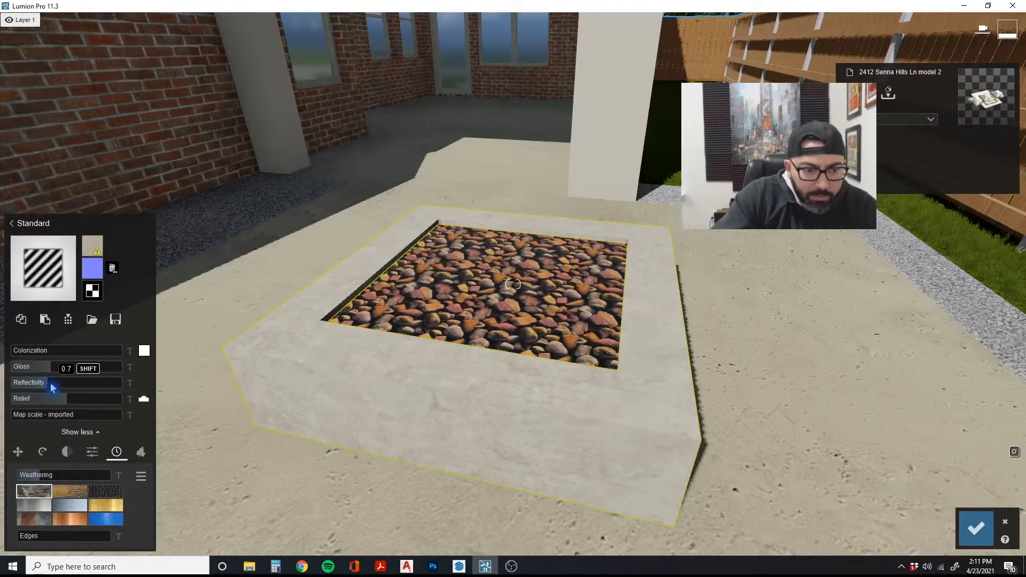
Select the fire pit's river rock fill and look through the soil materials for a replacement
{"action": "left_click", "coordinate": [417, 289]}
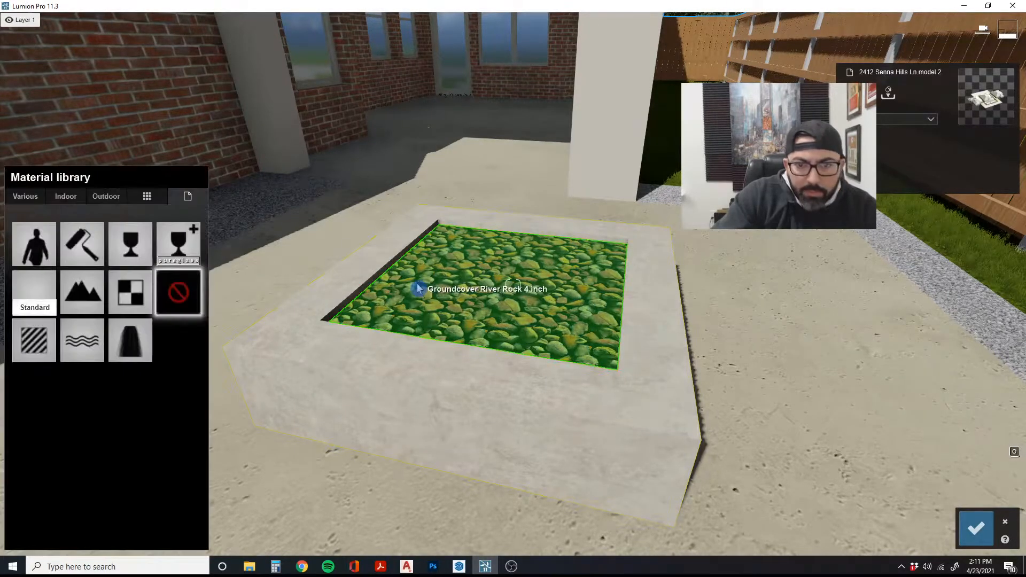
{"action": "key", "text": "d"}
{"action": "key", "text": "a"}
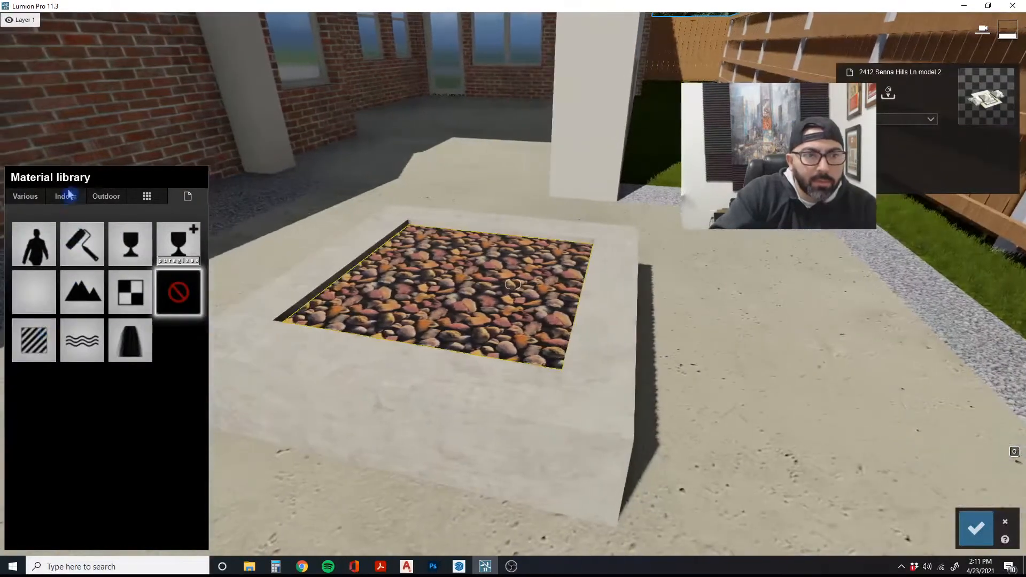
{"action": "left_click", "coordinate": [106, 196]}
{"action": "left_click", "coordinate": [45, 198]}
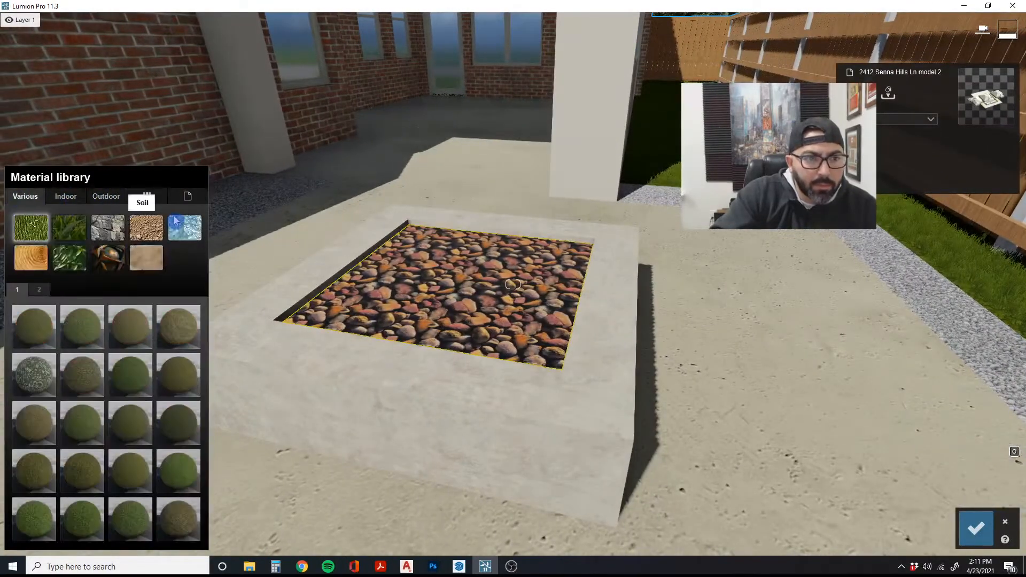
{"action": "left_click", "coordinate": [146, 231]}
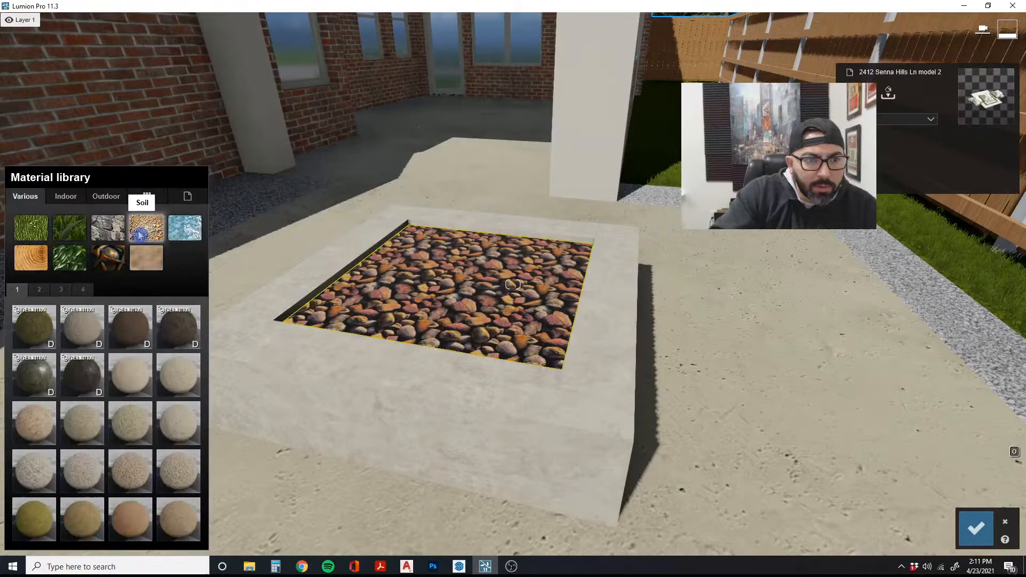
{"action": "left_click", "coordinate": [83, 290]}
{"action": "left_click", "coordinate": [61, 289]}
{"action": "scroll", "coordinate": [233, 330], "scroll_direction": "up", "scroll_amount": 2}
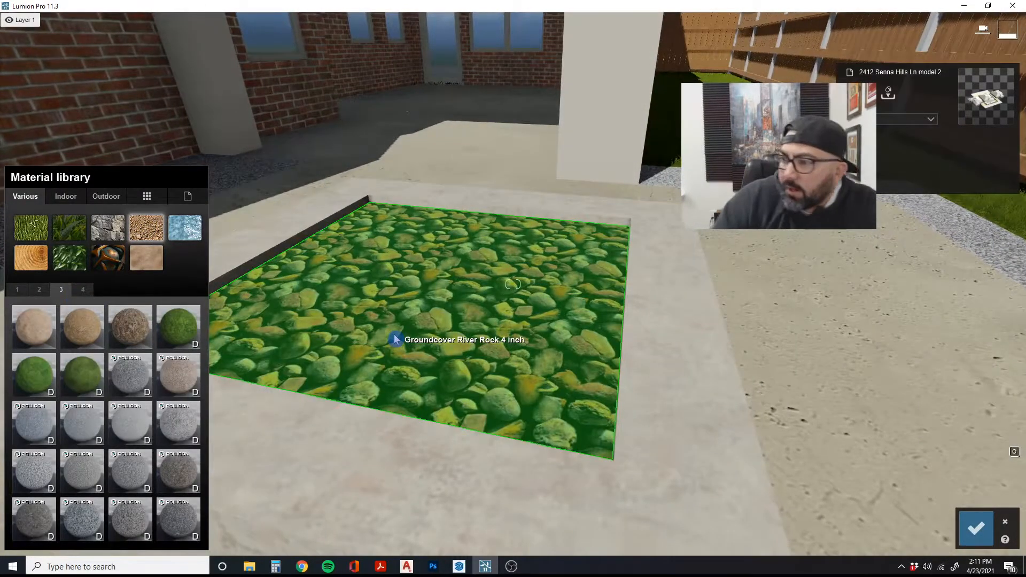
{"action": "left_click", "coordinate": [231, 386]}
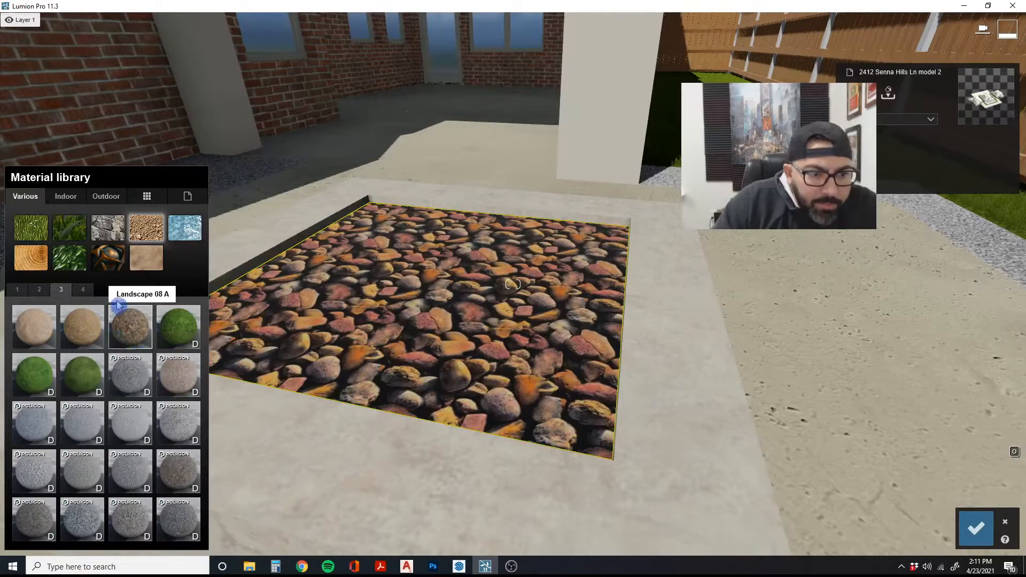
Try Polii PebblesBeach 003 2k on the fire pit's rock fill, replacing it with Polii StonesBeach 002 2k
{"action": "left_click", "coordinate": [82, 289]}
{"action": "left_click", "coordinate": [84, 331]}
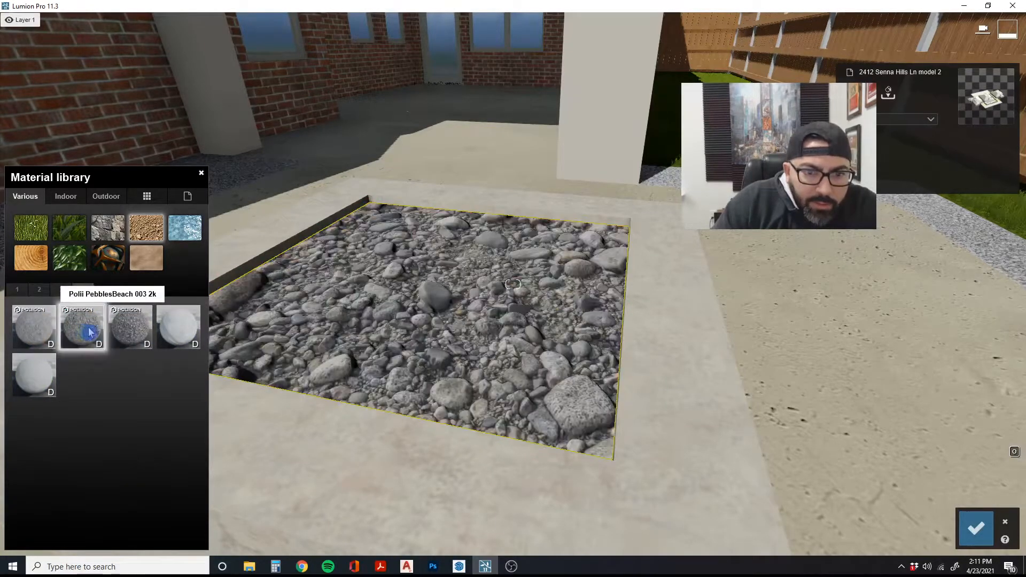
{"action": "left_click", "coordinate": [129, 334]}
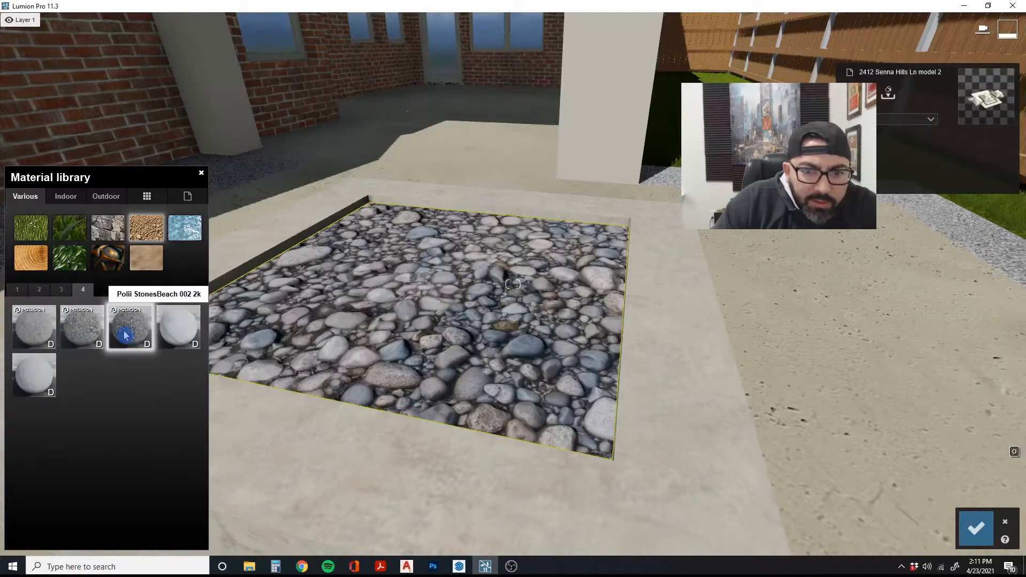
Try other soil materials on the fire pit's rock fill, including Polii GroundPebbles 001 2k
{"action": "left_click", "coordinate": [167, 334]}
{"action": "left_click", "coordinate": [40, 382]}
{"action": "left_click", "coordinate": [61, 289]}
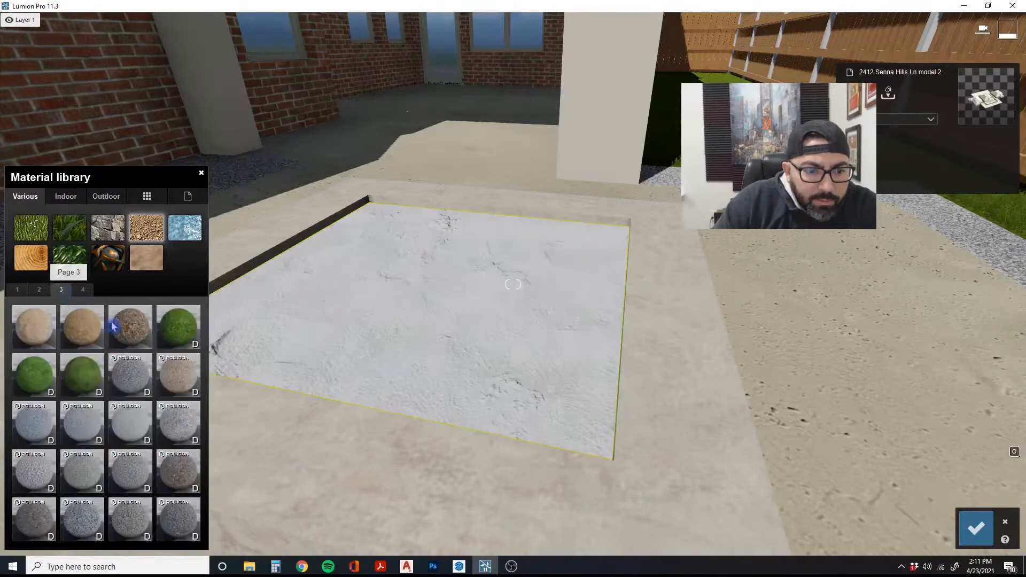
{"action": "left_click", "coordinate": [89, 528]}
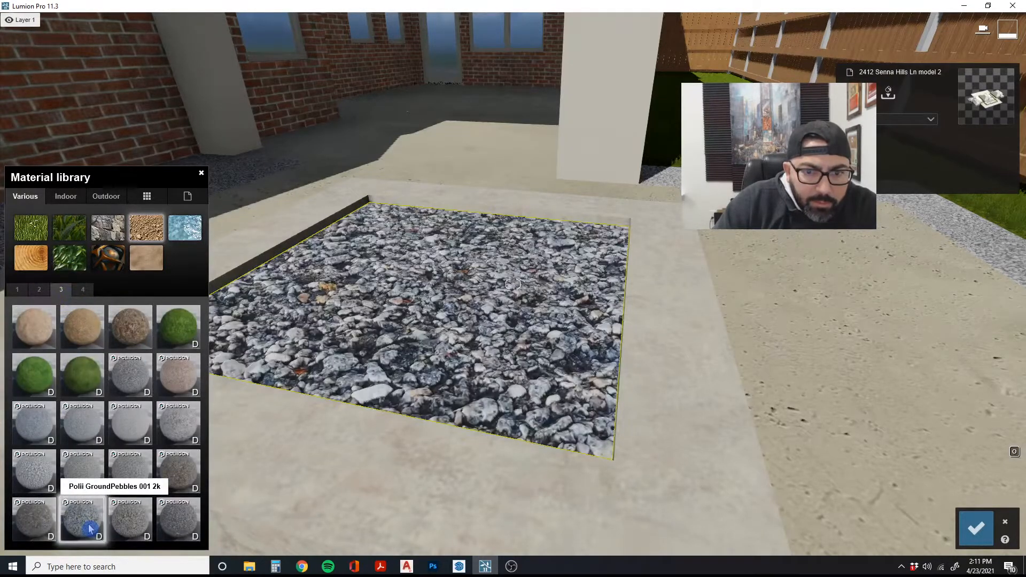
{"action": "left_click", "coordinate": [25, 529]}
Apply Polii PebblesBeach 001 2k to the fire pit's rock fill, darken it with black colorization and save the material changes
{"action": "left_click", "coordinate": [177, 518]}
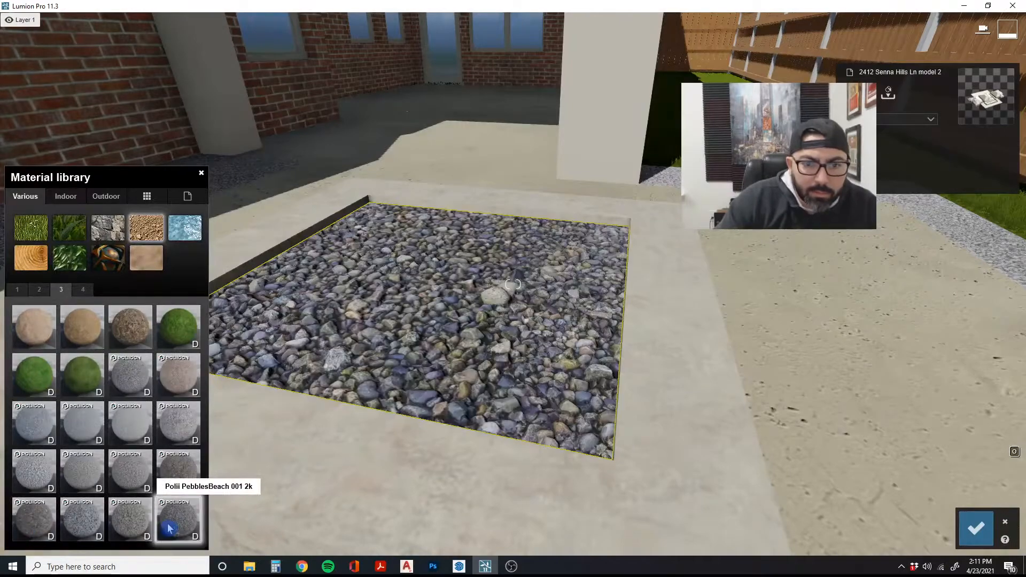
{"action": "right_click_drag", "start_coordinate": [188, 529], "coordinate": [182, 526]}
{"action": "double_click", "coordinate": [188, 528]}
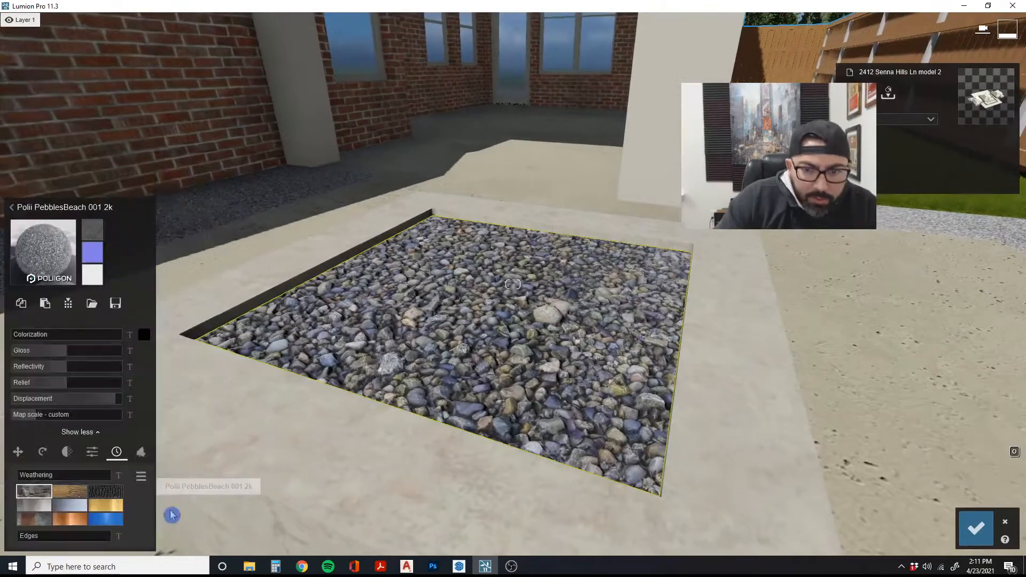
{"action": "left_click_drag", "start_coordinate": [26, 334], "coordinate": [47, 334]}
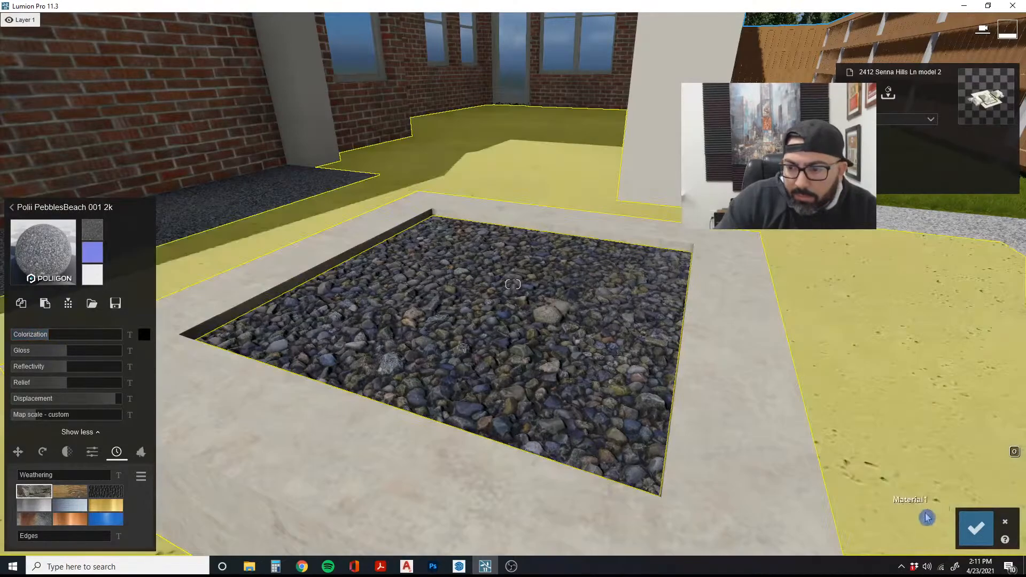
{"action": "left_click", "coordinate": [976, 528]}
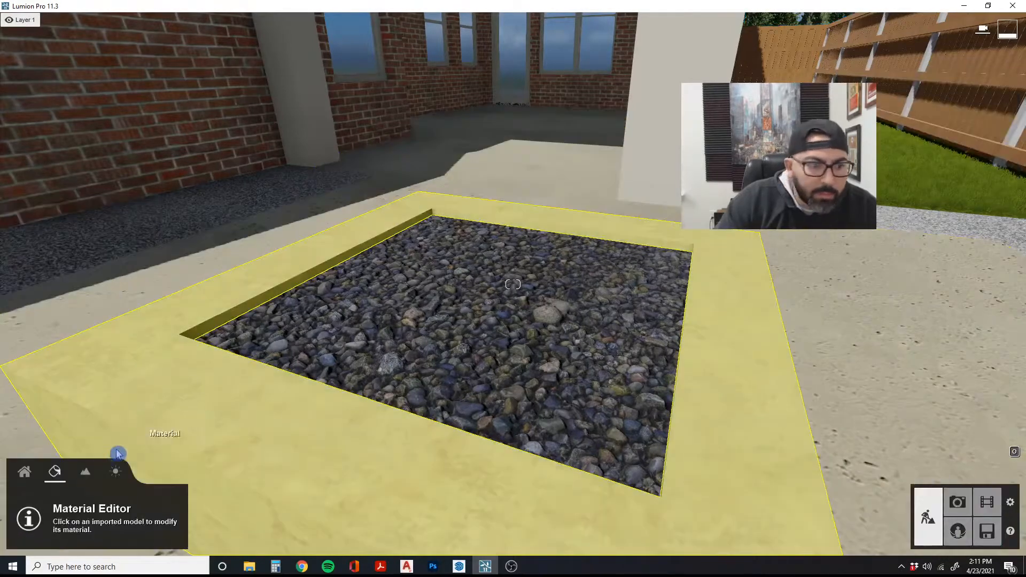
Place the volumetric fire 02 effect on the fire pit's pebbles and select it for adjustment
{"action": "left_click", "coordinate": [32, 474]}
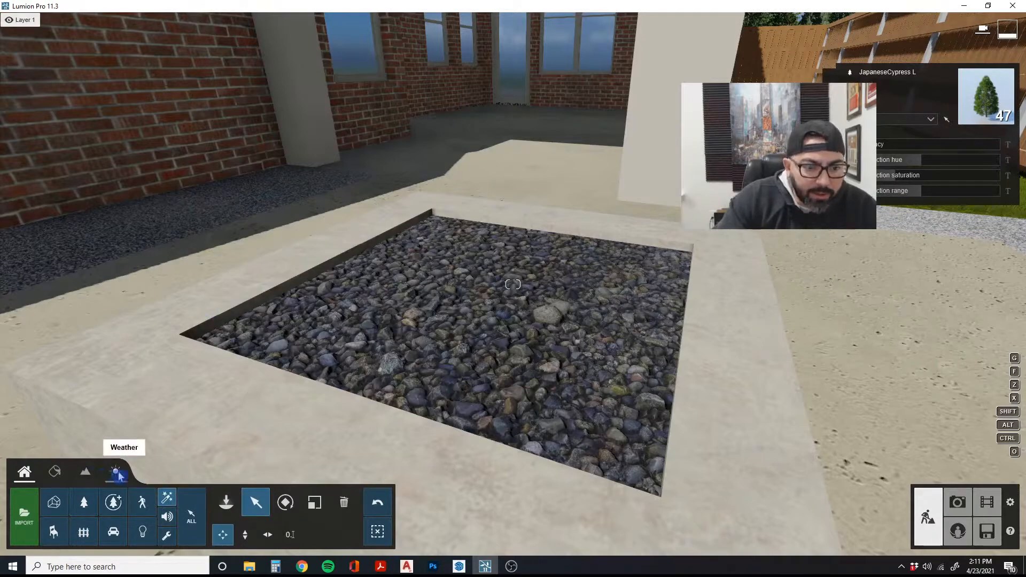
{"action": "left_click", "coordinate": [226, 504]}
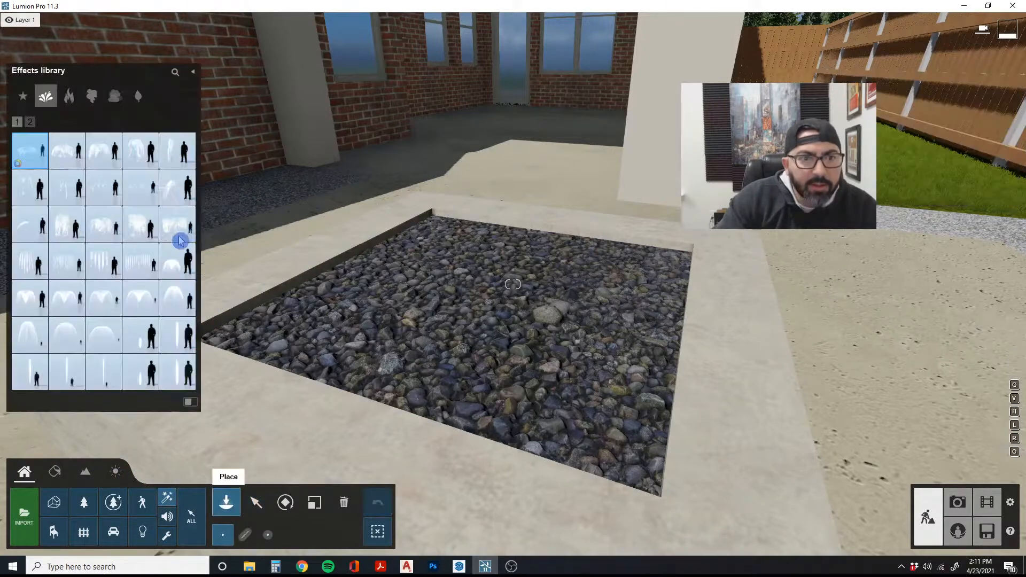
{"action": "left_click", "coordinate": [69, 95]}
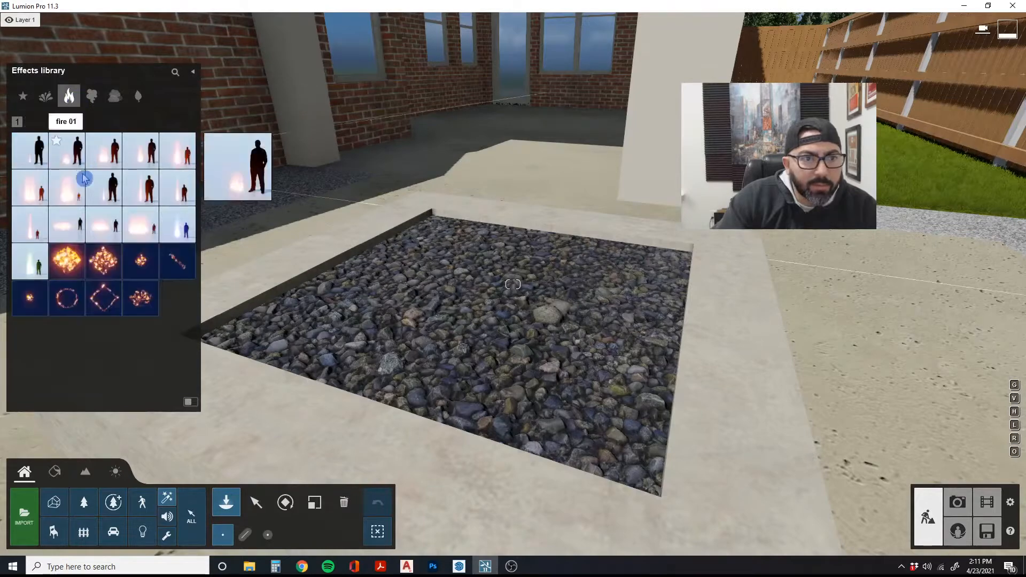
{"action": "left_click", "coordinate": [103, 260]}
{"action": "left_click", "coordinate": [470, 303]}
{"action": "right_click_drag", "start_coordinate": [470, 299], "coordinate": [265, 451]}
{"action": "left_click", "coordinate": [256, 502]}
{"action": "left_click", "coordinate": [480, 337]}
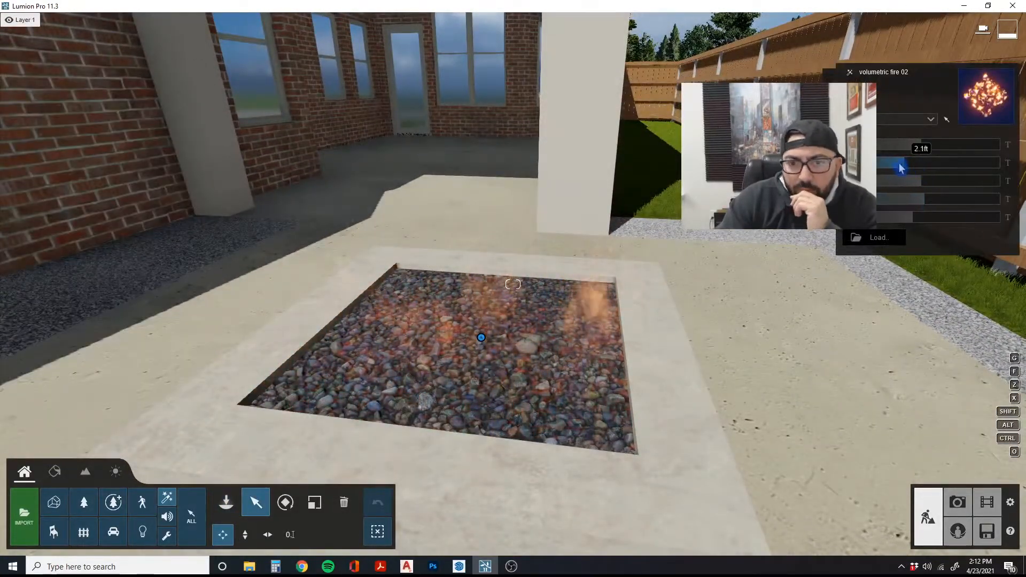
Fit the fire effect's width and length within the fire pit's opening
{"action": "key", "text": "q"}
{"action": "right_click_drag", "start_coordinate": [662, 257], "coordinate": [742, 398]}
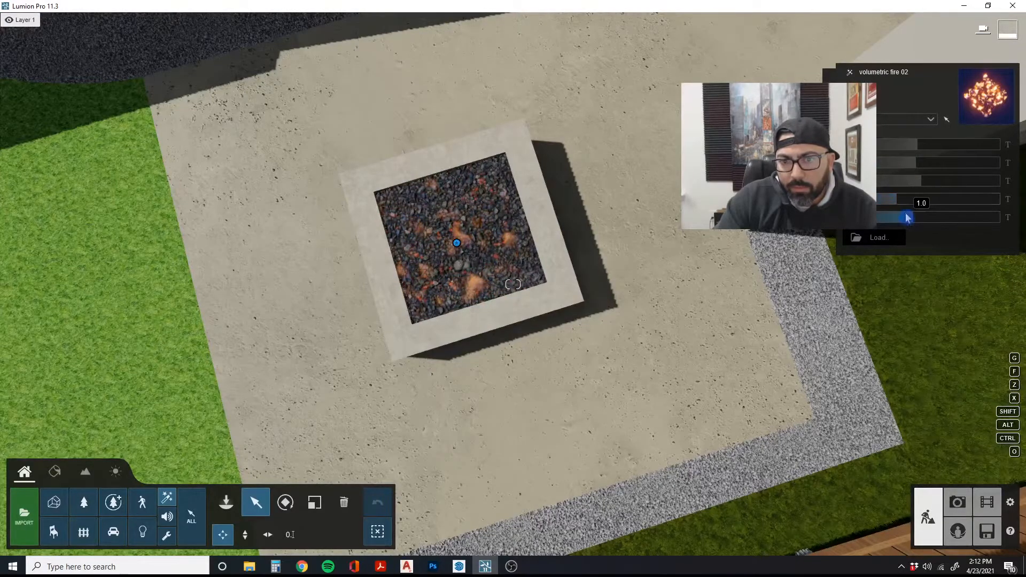
{"action": "key", "text": "s"}
{"action": "right_click_drag", "start_coordinate": [907, 217], "coordinate": [964, 102]}
Reduce the fire's height to about 0.9 ft and strengthen the flames to about 1.8
{"action": "key", "text": "e"}
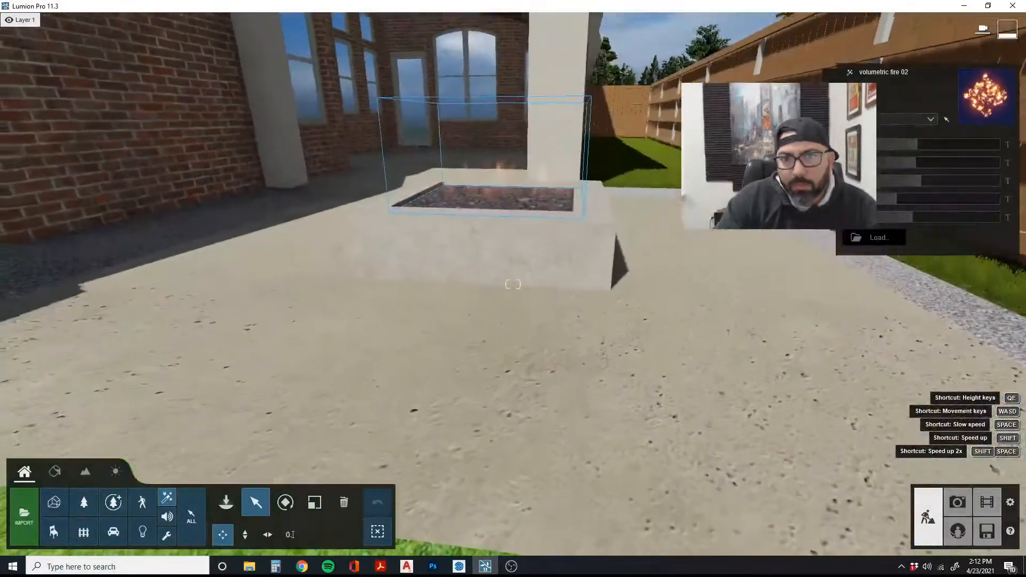
{"action": "key", "text": "d"}
{"action": "right_click_drag", "start_coordinate": [940, 241], "coordinate": [918, 228]}
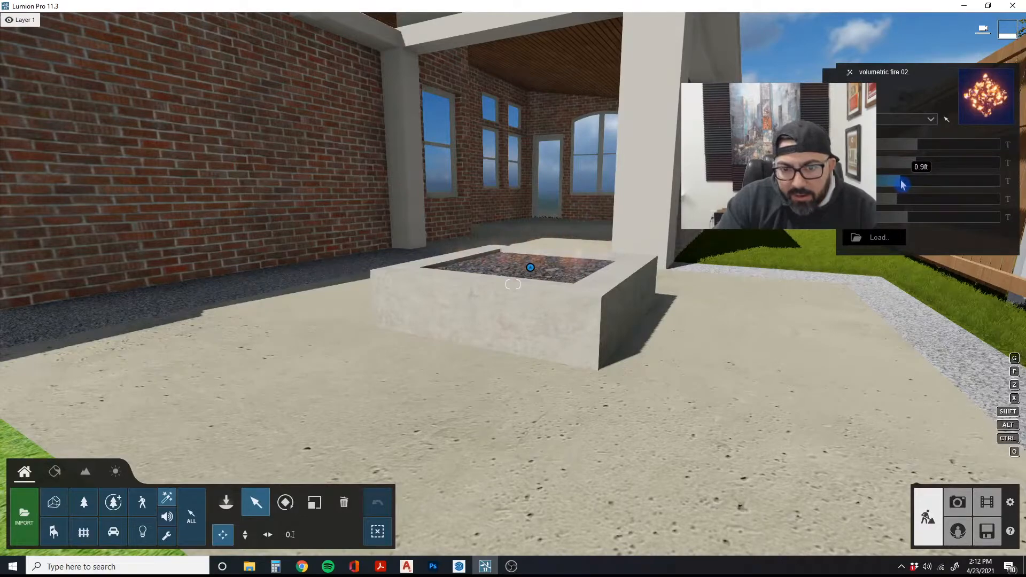
{"action": "key", "text": "q"}
{"action": "right_click_drag", "start_coordinate": [891, 184], "coordinate": [882, 211]}
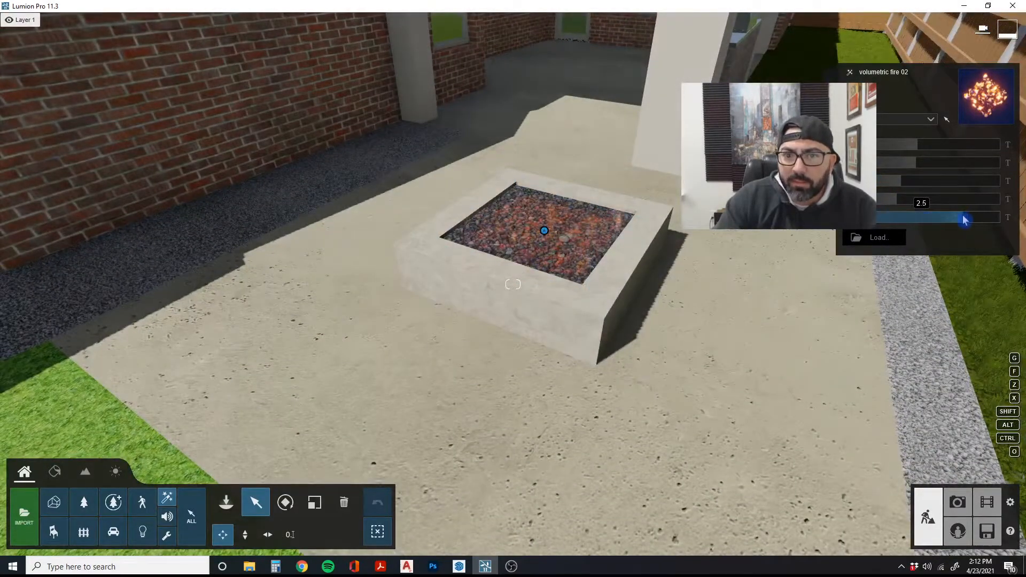
{"action": "key", "text": "s"}
{"action": "mouse_move", "coordinate": [653, 229]}
{"action": "right_mouse_down"}
{"action": "mouse_move", "coordinate": [684, 221]}
{"action": "mouse_move", "coordinate": [698, 231]}
{"action": "mouse_move", "coordinate": [670, 238]}
{"action": "right_mouse_up"}
{"action": "key", "text": "e"}
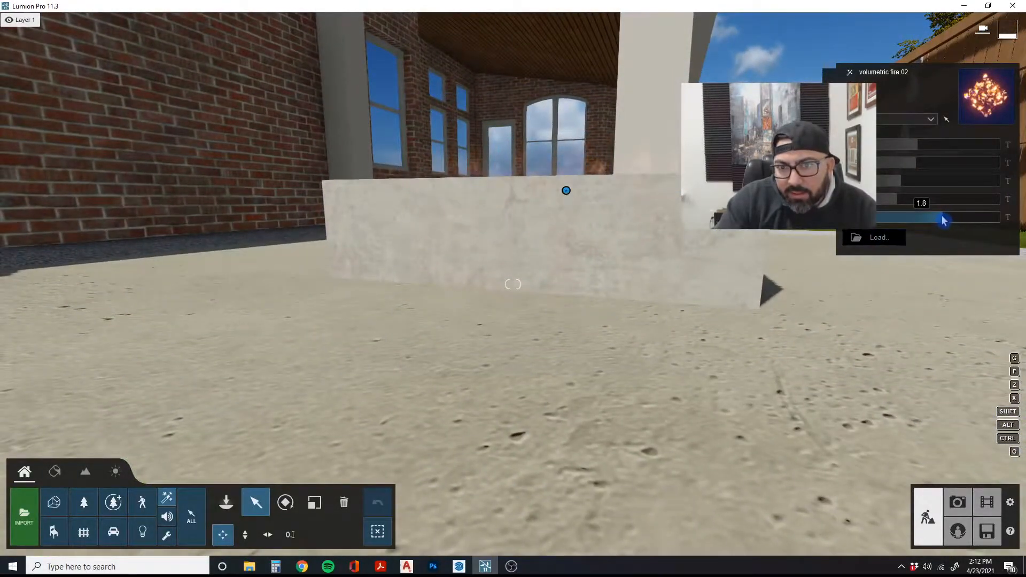
Replace the Mirror 01 material on the side wing's two large windows with the Glass material
{"action": "key", "text": "q"}
{"action": "right_click_drag", "start_coordinate": [658, 199], "coordinate": [387, 348]}
{"action": "key", "text": "d"}
{"action": "key", "text": "s"}
{"action": "key", "text": "s"}
{"action": "key", "text": "q"}
{"action": "key", "text": "s"}
{"action": "key", "text": "a"}
{"action": "left_click", "coordinate": [55, 471]}
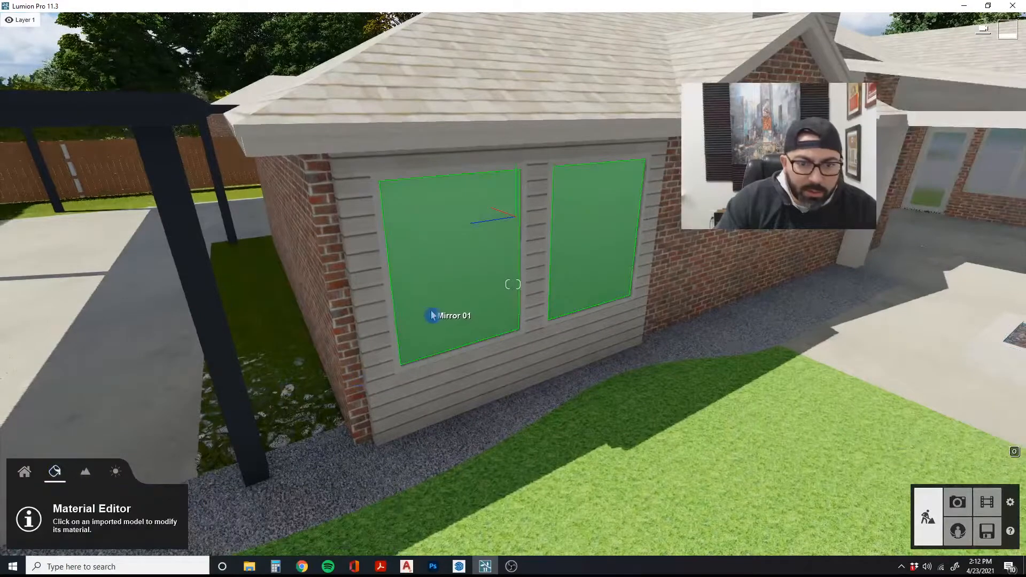
{"action": "left_click", "coordinate": [430, 312]}
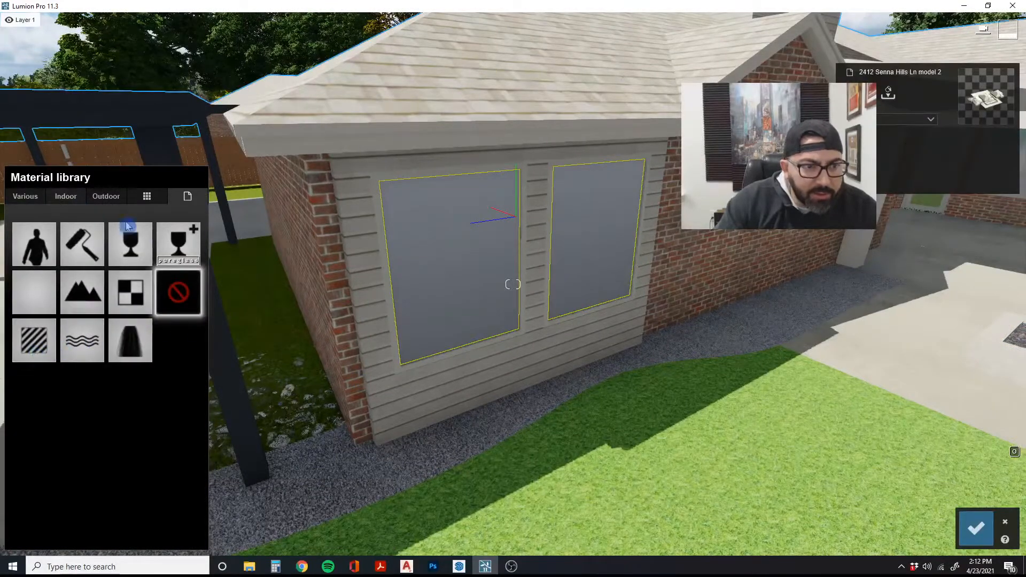
{"action": "left_click", "coordinate": [130, 243]}
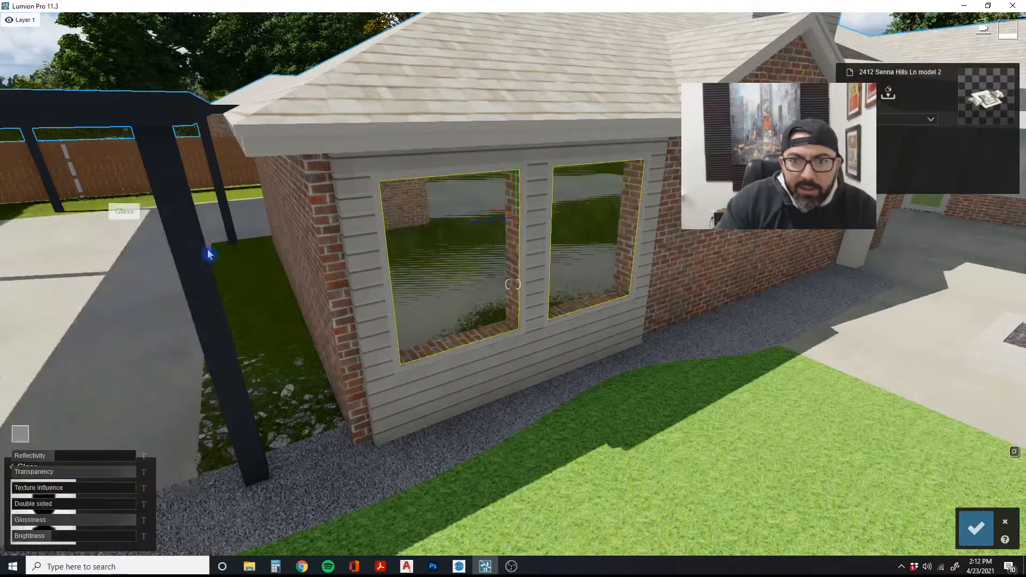
Tint the window glass black, increase its reflectivity and adjust its transparency
{"action": "left_click_drag", "start_coordinate": [61, 455], "coordinate": [104, 476]}
{"action": "key", "text": "w"}
{"action": "mouse_move", "coordinate": [95, 480]}
{"action": "right_mouse_down"}
{"action": "mouse_move", "coordinate": [92, 464]}
{"action": "mouse_move", "coordinate": [83, 475]}
{"action": "right_mouse_up"}
{"action": "key", "text": "e"}
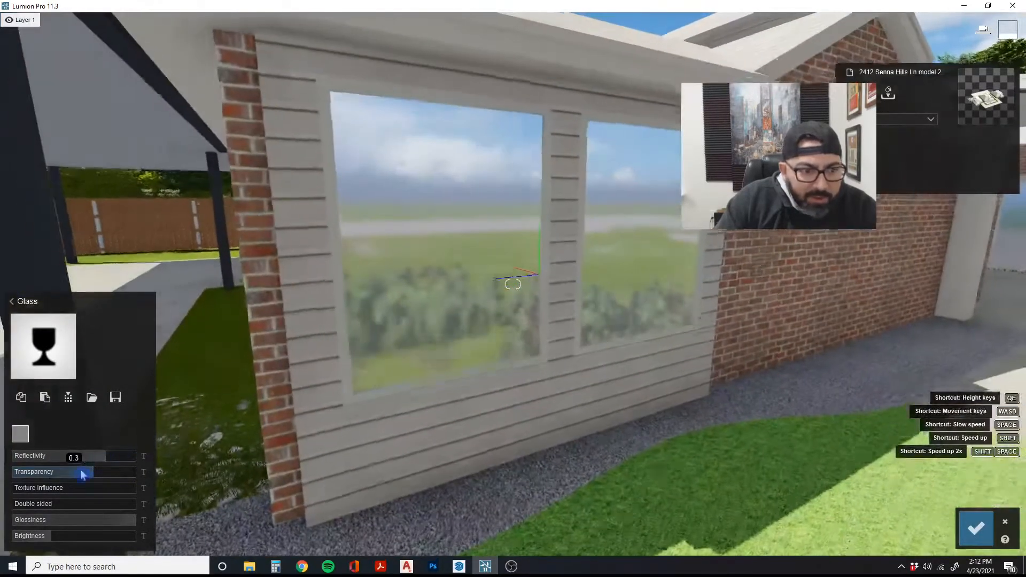
{"action": "left_click", "coordinate": [22, 436]}
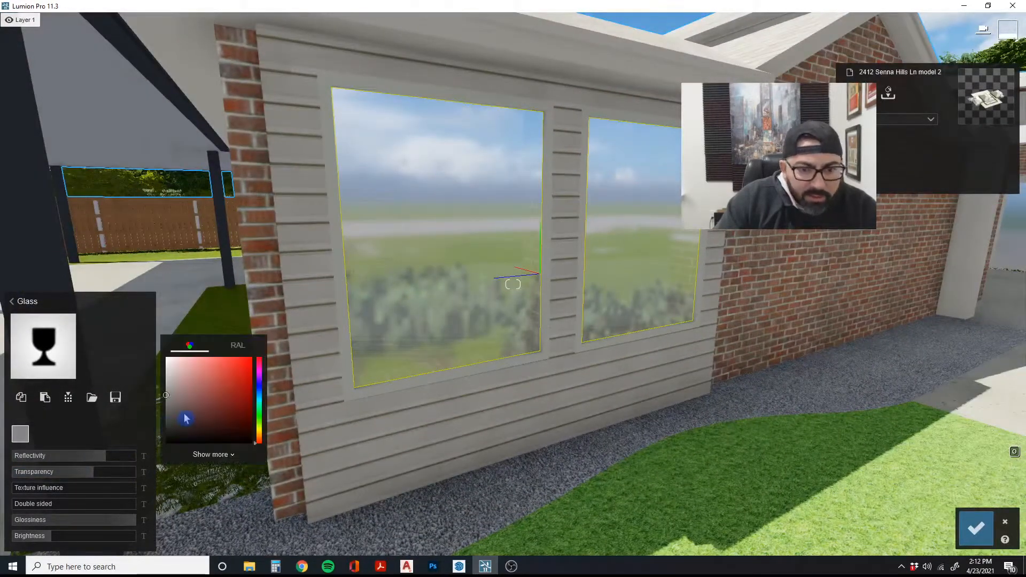
{"action": "left_click_drag", "start_coordinate": [186, 418], "coordinate": [162, 445]}
{"action": "mouse_move", "coordinate": [88, 472]}
{"action": "left_mouse_down"}
{"action": "mouse_move", "coordinate": [110, 475]}
{"action": "mouse_move", "coordinate": [33, 479]}
{"action": "mouse_move", "coordinate": [103, 460]}
{"action": "mouse_move", "coordinate": [69, 460]}
{"action": "mouse_move", "coordinate": [92, 460]}
{"action": "mouse_move", "coordinate": [83, 462]}
{"action": "left_mouse_up"}
Check the window glass from the yard, raise its reflectivity further and readjust its transparency
{"action": "key", "text": "s"}
{"action": "right_click_drag", "start_coordinate": [299, 411], "coordinate": [425, 373]}
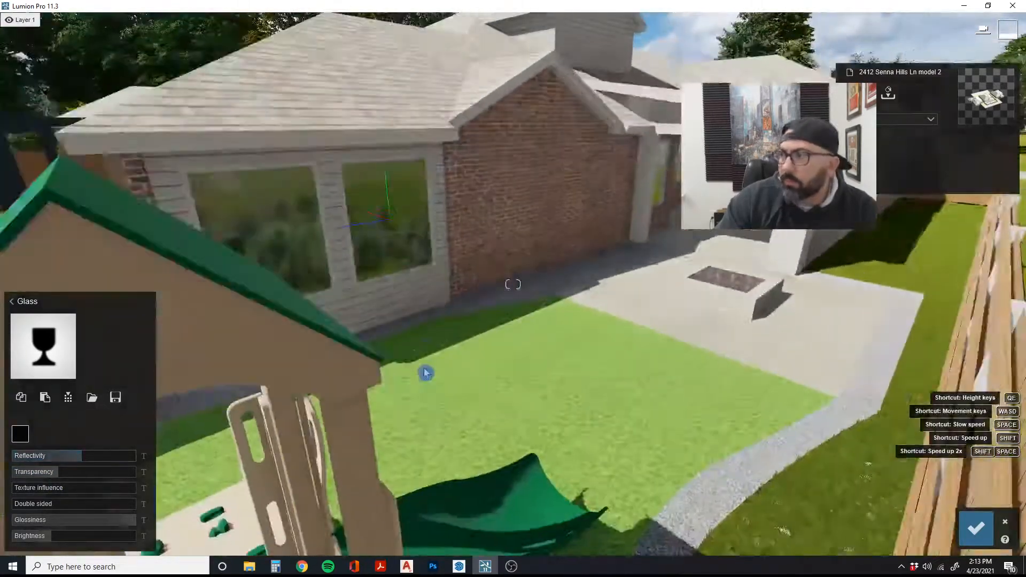
{"action": "key", "text": "q"}
{"action": "key", "text": "w"}
{"action": "key", "text": "a"}
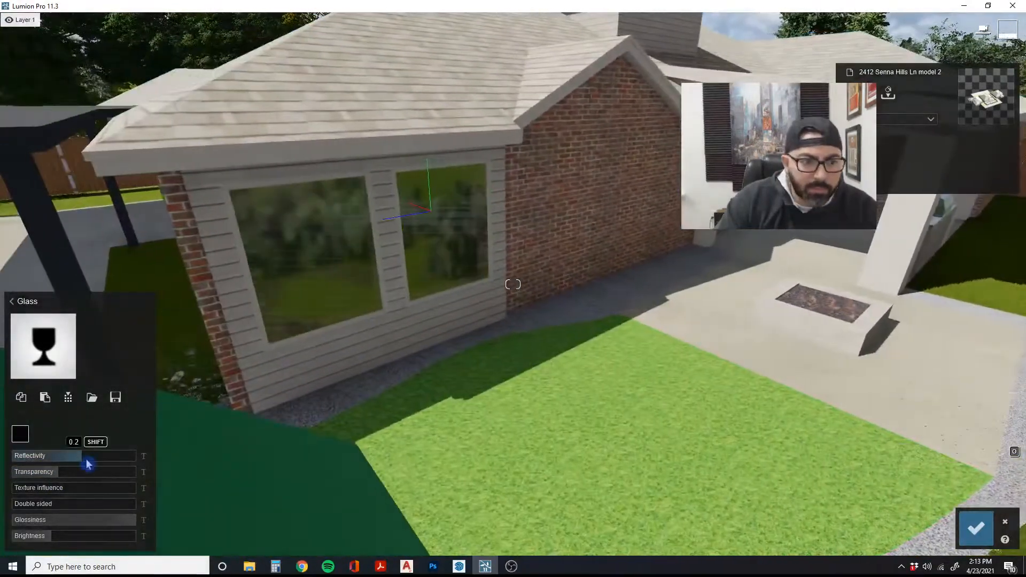
{"action": "left_click_drag", "start_coordinate": [88, 463], "coordinate": [111, 463]}
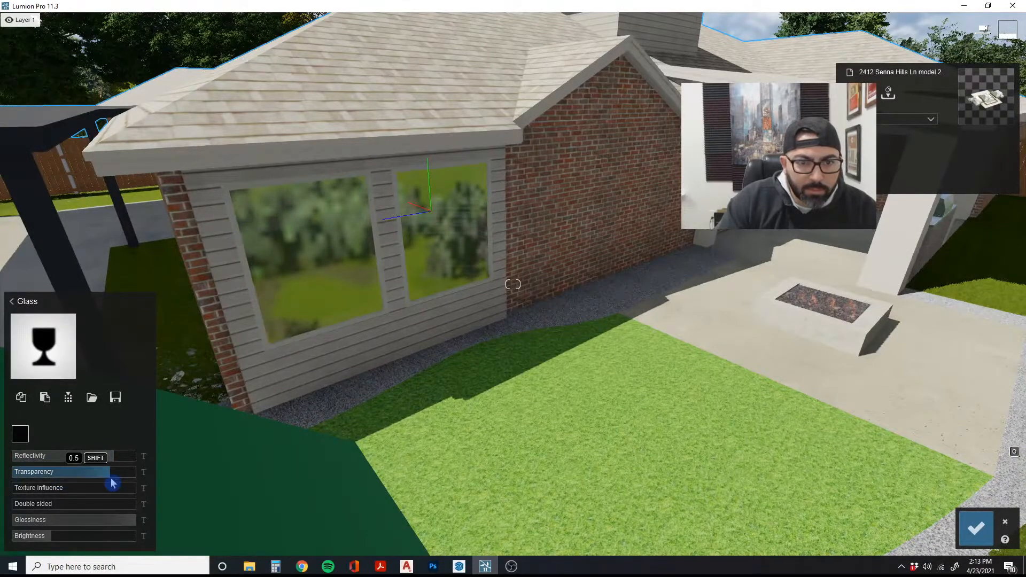
Select the playset's PlayMartTan frame for material editing
{"action": "key", "text": "a"}
{"action": "right_click_drag", "start_coordinate": [80, 471], "coordinate": [254, 421]}
{"action": "key", "text": "s"}
{"action": "key", "text": "w"}
{"action": "key", "text": "a"}
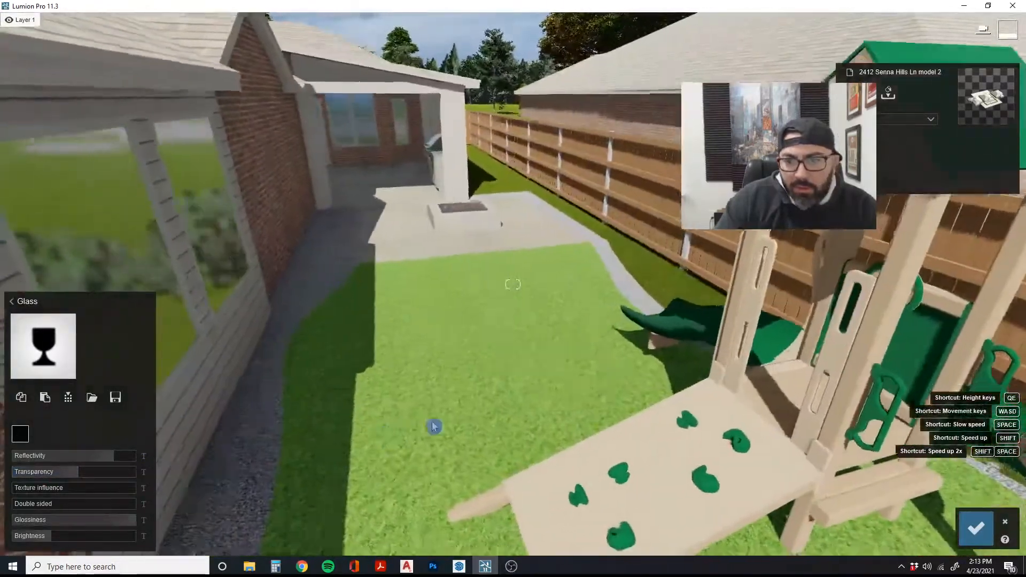
{"action": "key", "text": "e"}
{"action": "key", "text": "d"}
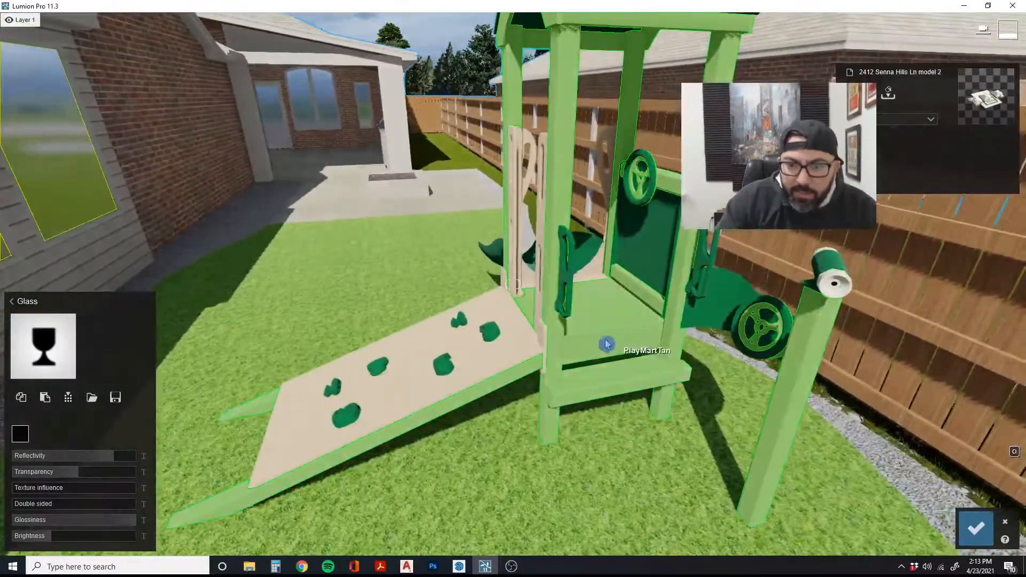
{"action": "left_click", "coordinate": [596, 343]}
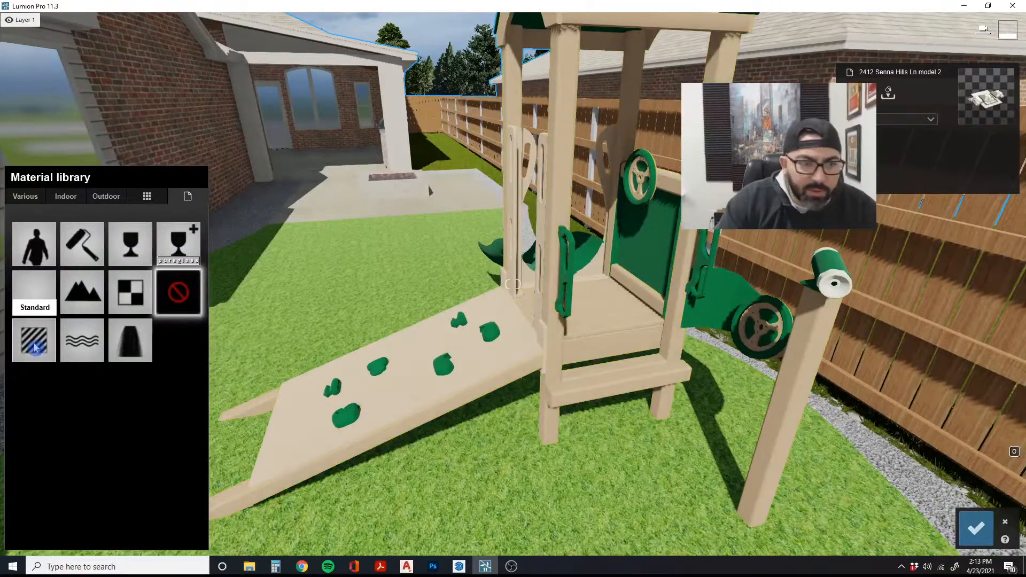
Try the Standard material on the playset's tan frame with reduced gloss and reflectivity
{"action": "left_click", "coordinate": [35, 346]}
{"action": "key", "text": "w"}
{"action": "left_click_drag", "start_coordinate": [64, 370], "coordinate": [47, 383]}
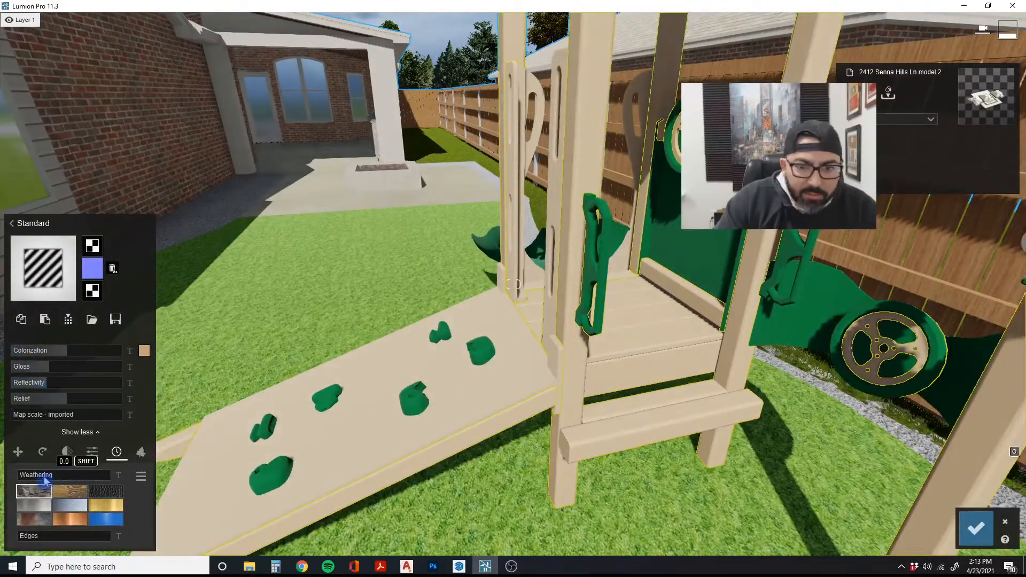
{"action": "left_click_drag", "start_coordinate": [45, 478], "coordinate": [48, 479]}
{"action": "key", "text": "w"}
{"action": "right_click_drag", "start_coordinate": [337, 493], "coordinate": [315, 453]}
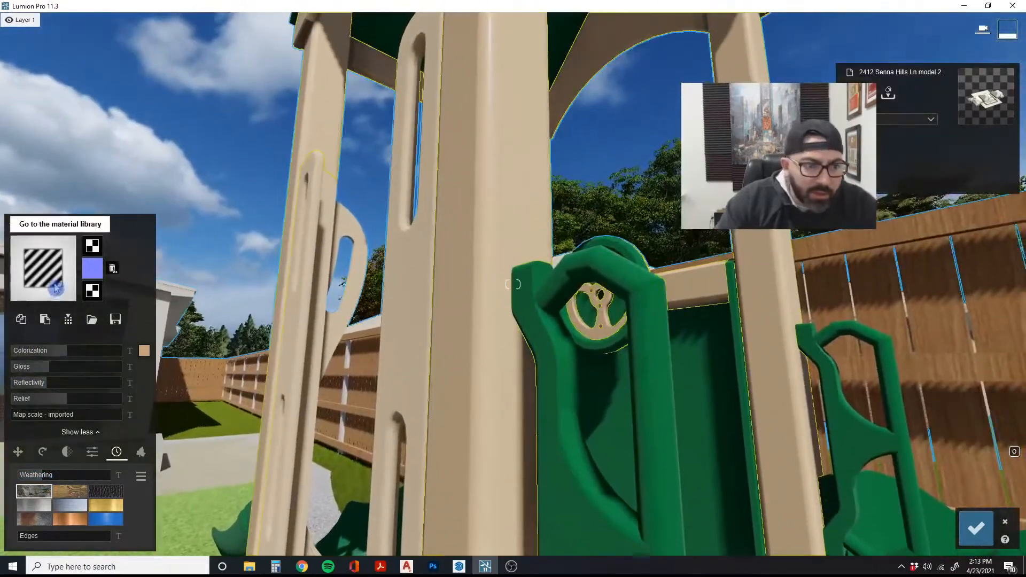
Try the indoor plastic Linoleum 008 1024 on the playset's tan frame
{"action": "left_click", "coordinate": [50, 287]}
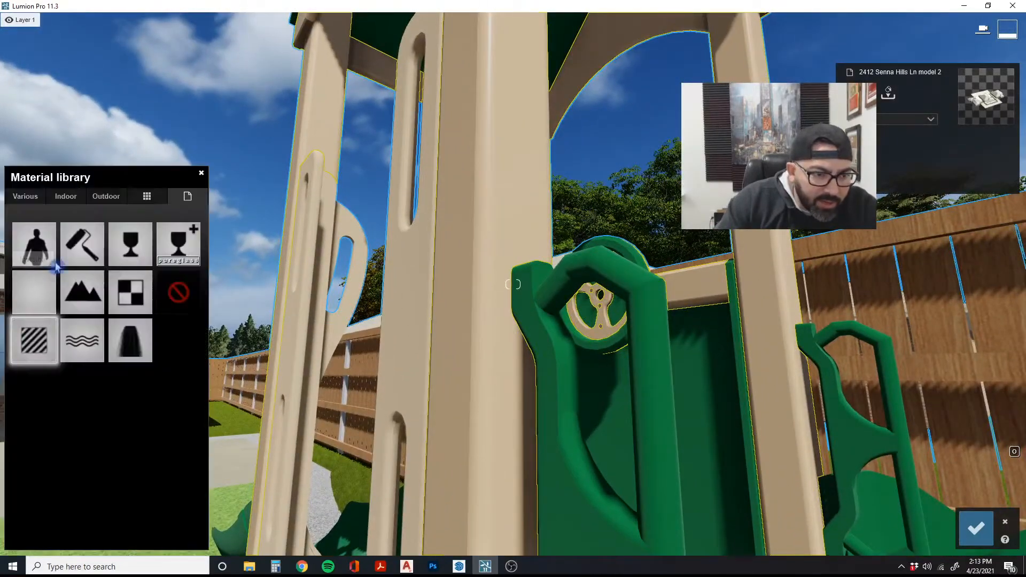
{"action": "left_click", "coordinate": [66, 198]}
{"action": "left_click", "coordinate": [27, 258]}
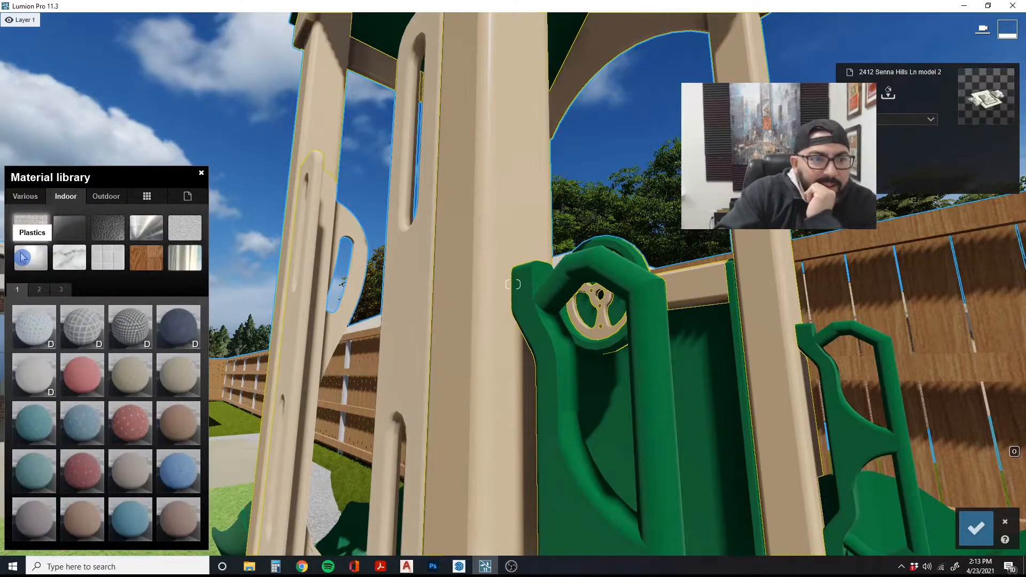
{"action": "right_click_drag", "start_coordinate": [131, 378], "coordinate": [140, 412]}
{"action": "left_click", "coordinate": [140, 382]}
{"action": "key", "text": "s"}
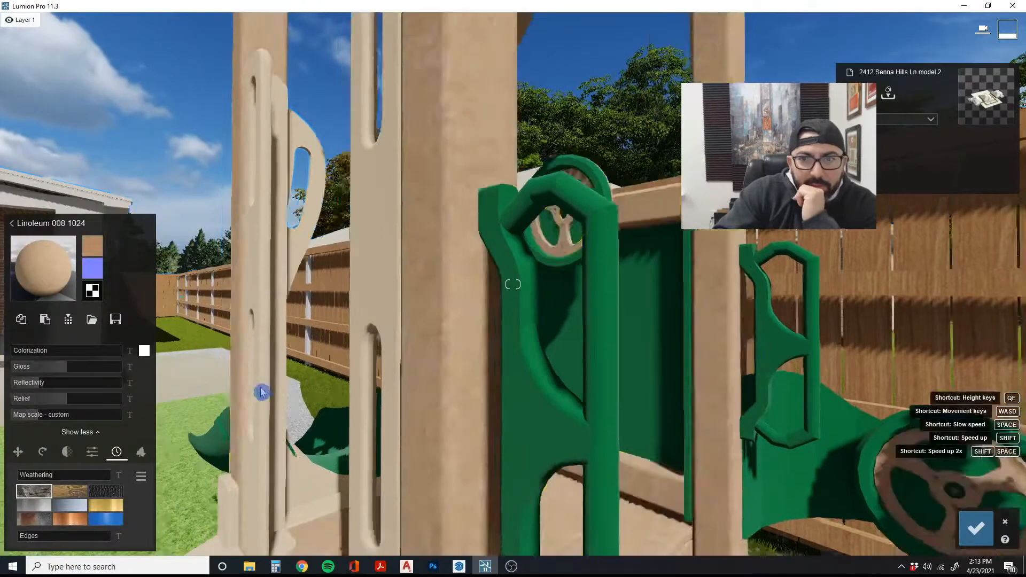
{"action": "right_click_drag", "start_coordinate": [261, 392], "coordinate": [293, 432]}
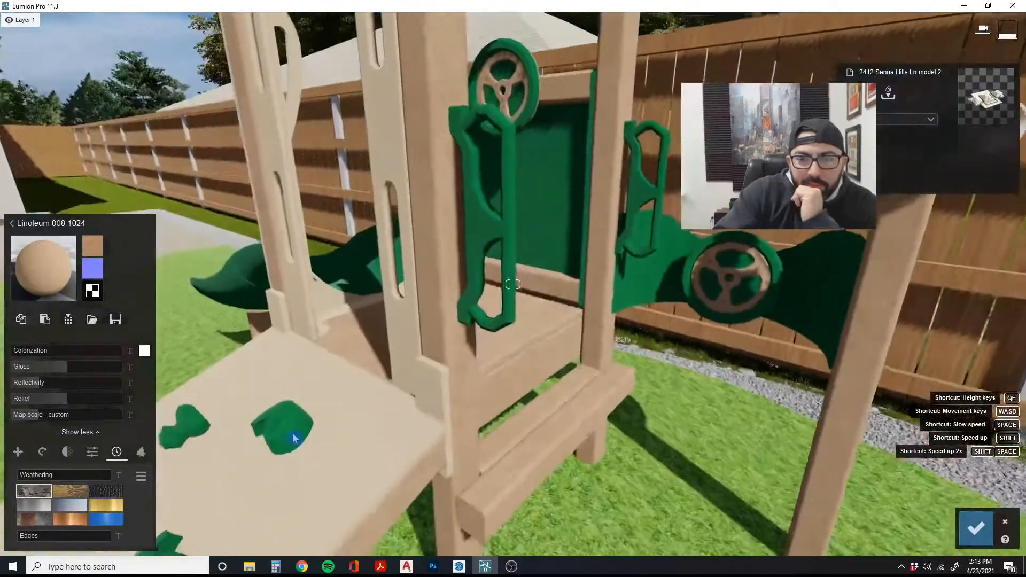
Try Linoleum 019 1024 on the playset frame, replacing it with Linoleum 007 1024
{"action": "left_click", "coordinate": [52, 223]}
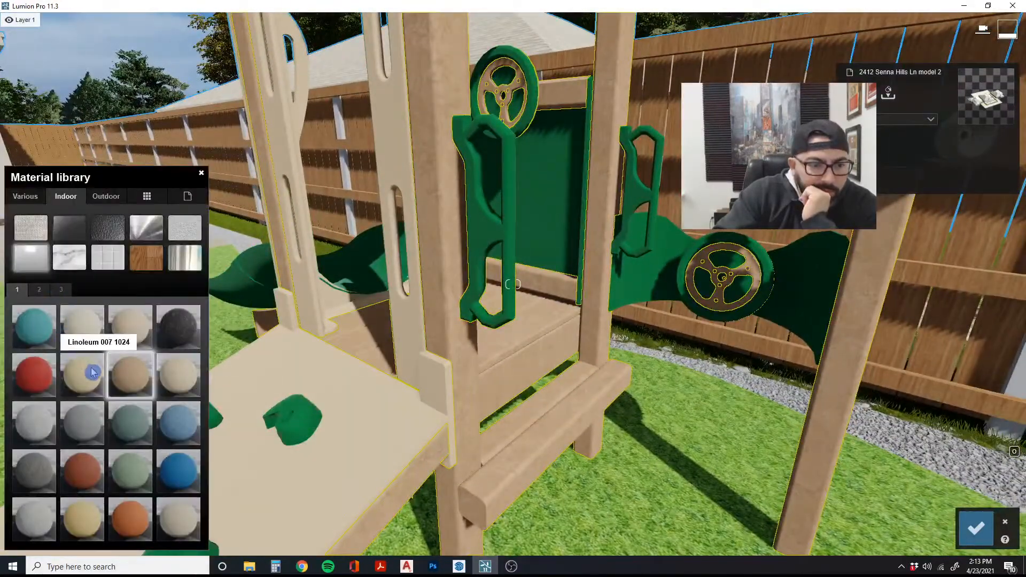
{"action": "left_click", "coordinate": [83, 517]}
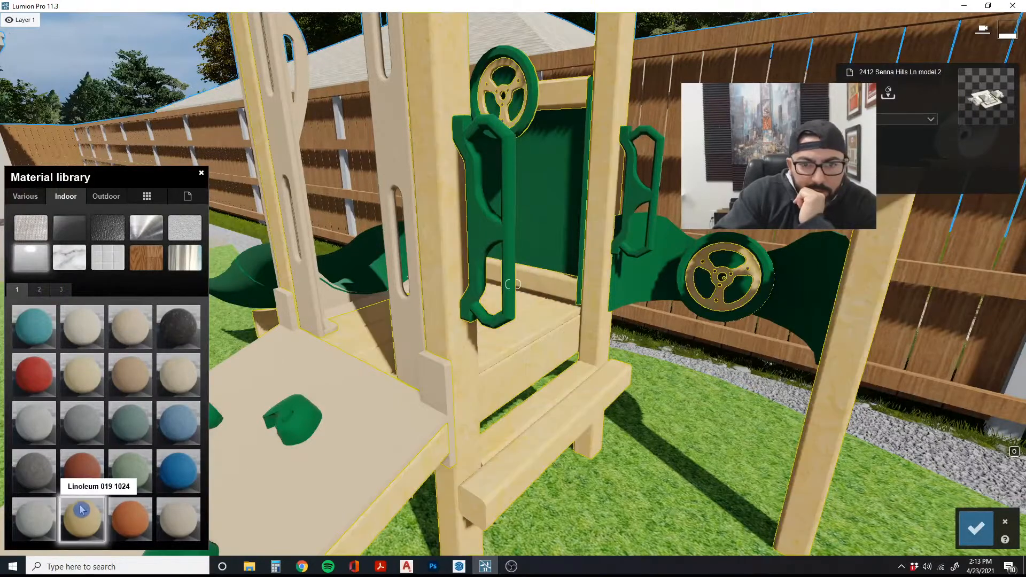
{"action": "left_click", "coordinate": [82, 384]}
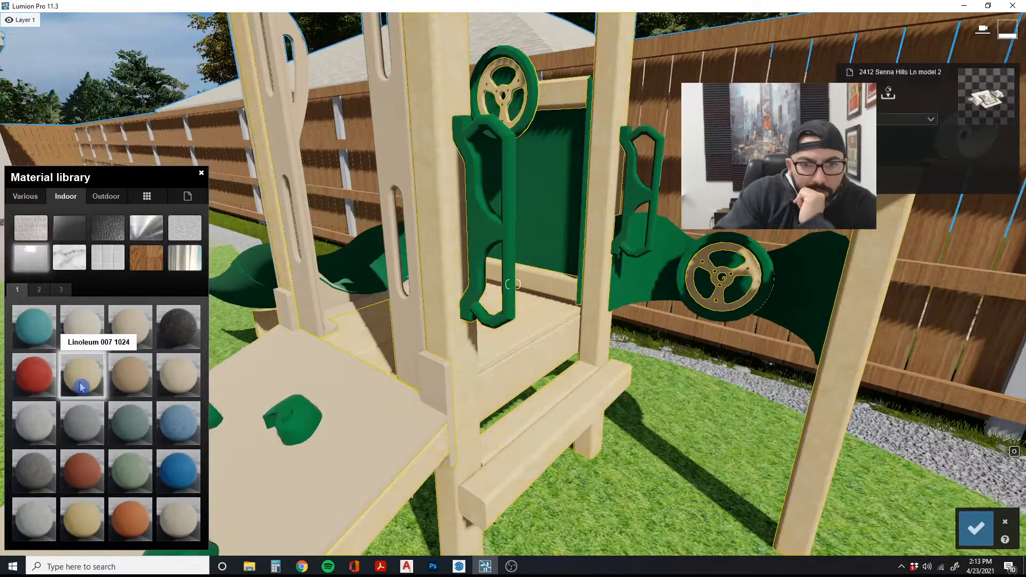
Try Linoleum 023 1024 and several brown and grey-beige linoleums on the playset's tan frame
{"action": "left_click", "coordinate": [39, 289]}
{"action": "left_click", "coordinate": [77, 327]}
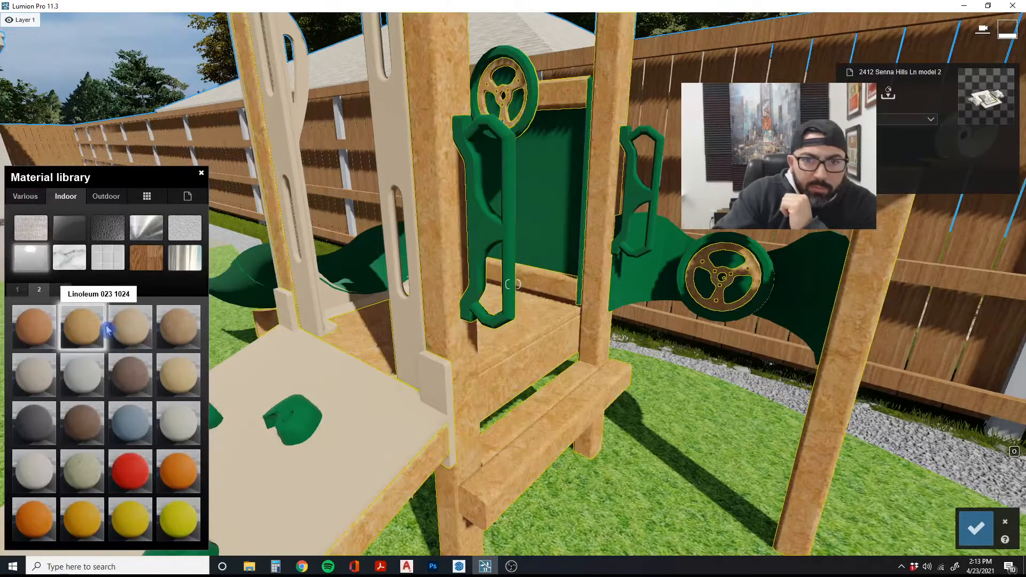
{"action": "left_click", "coordinate": [170, 329]}
{"action": "left_click", "coordinate": [187, 370]}
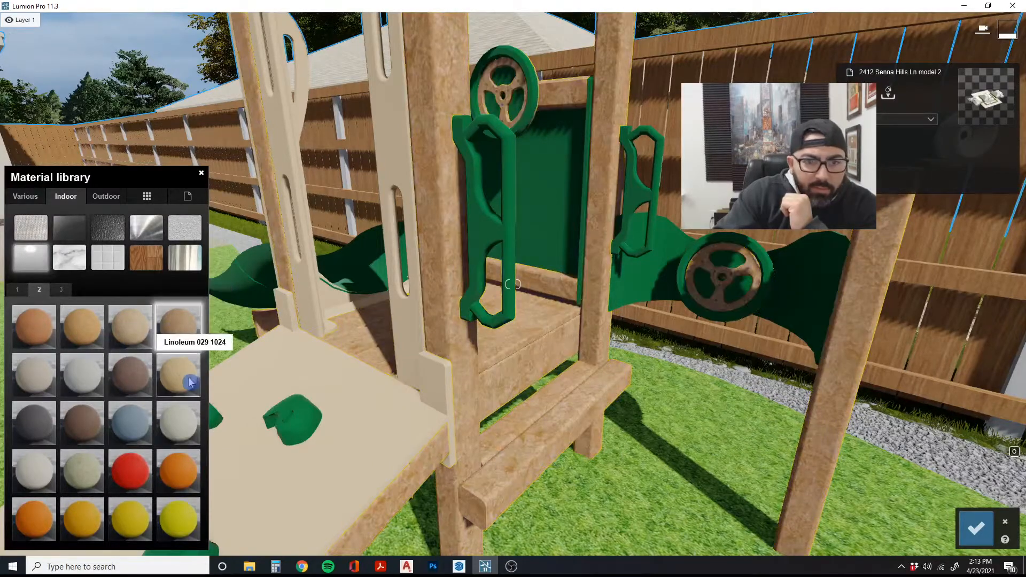
{"action": "left_click", "coordinate": [24, 379]}
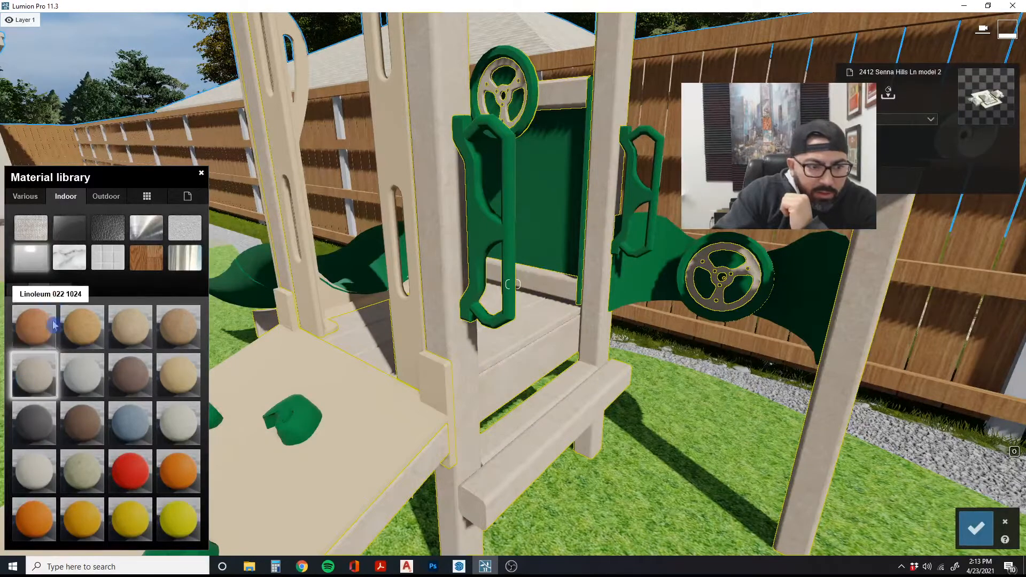
Try a purple glossy plastic, pink Plastic Glossy 012 and green Plastic 011 on the playset frame
{"action": "left_click", "coordinate": [62, 291]}
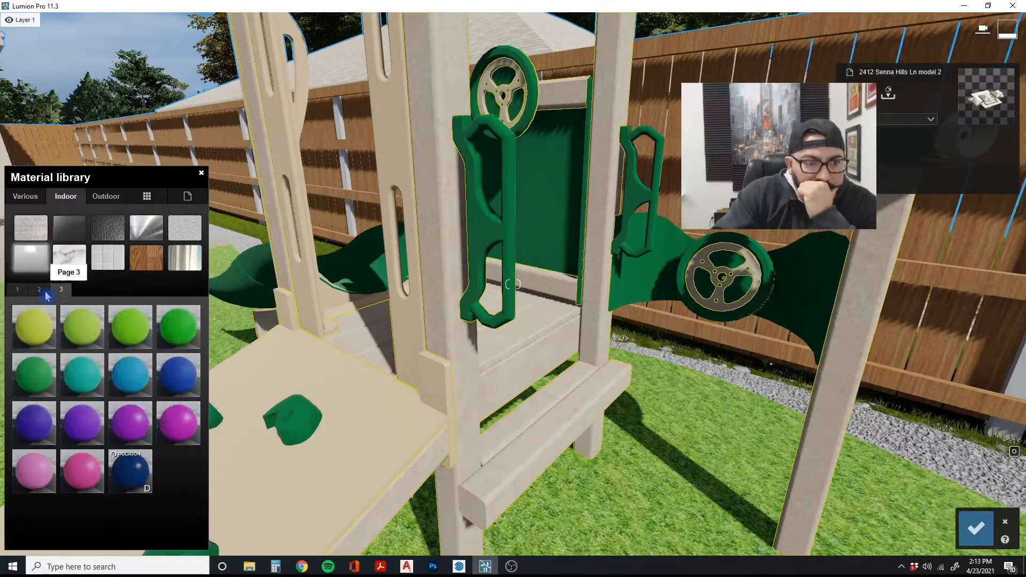
{"action": "left_click", "coordinate": [173, 420]}
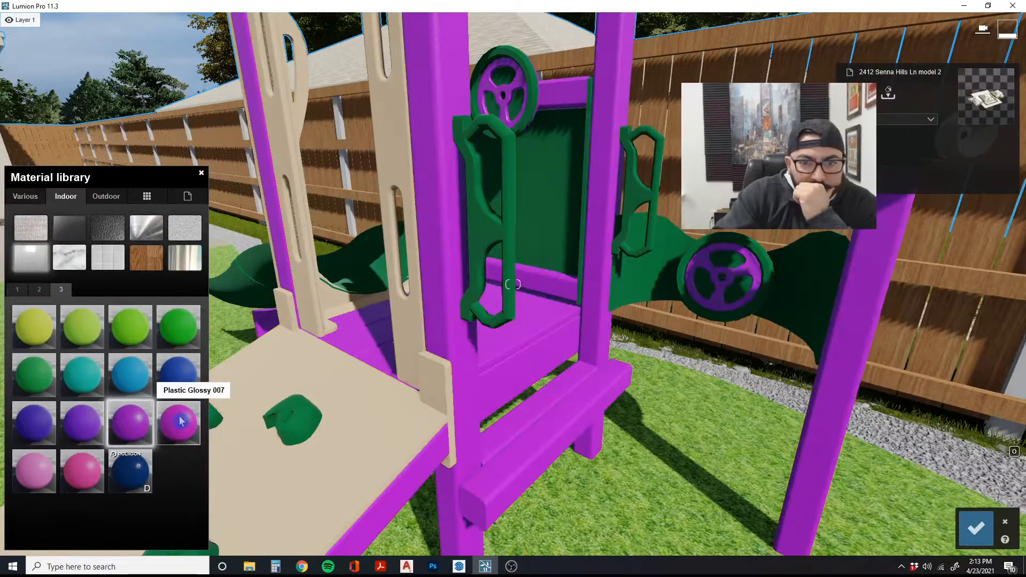
{"action": "left_click", "coordinate": [93, 486]}
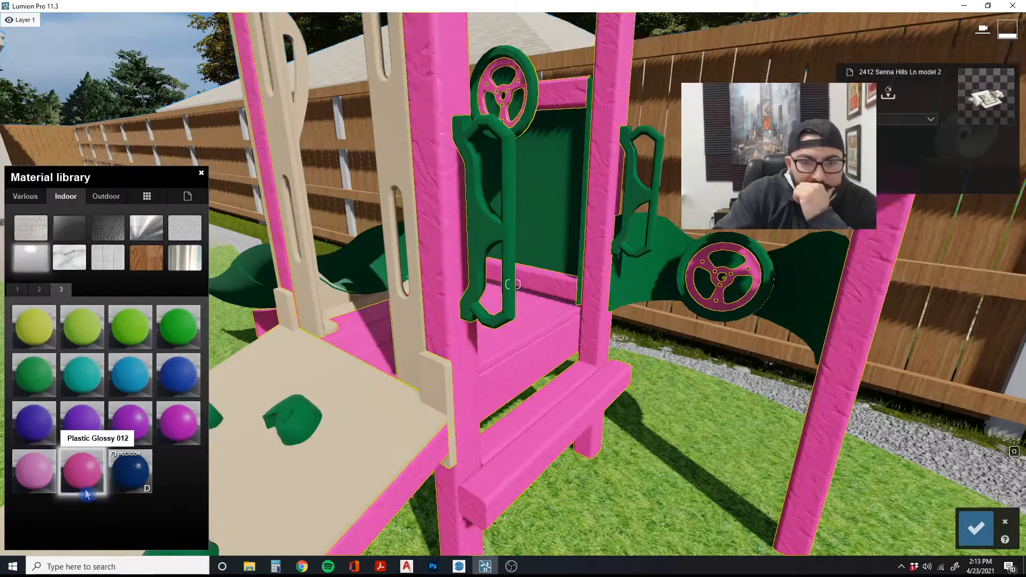
{"action": "left_click", "coordinate": [23, 479]}
{"action": "left_click", "coordinate": [32, 374]}
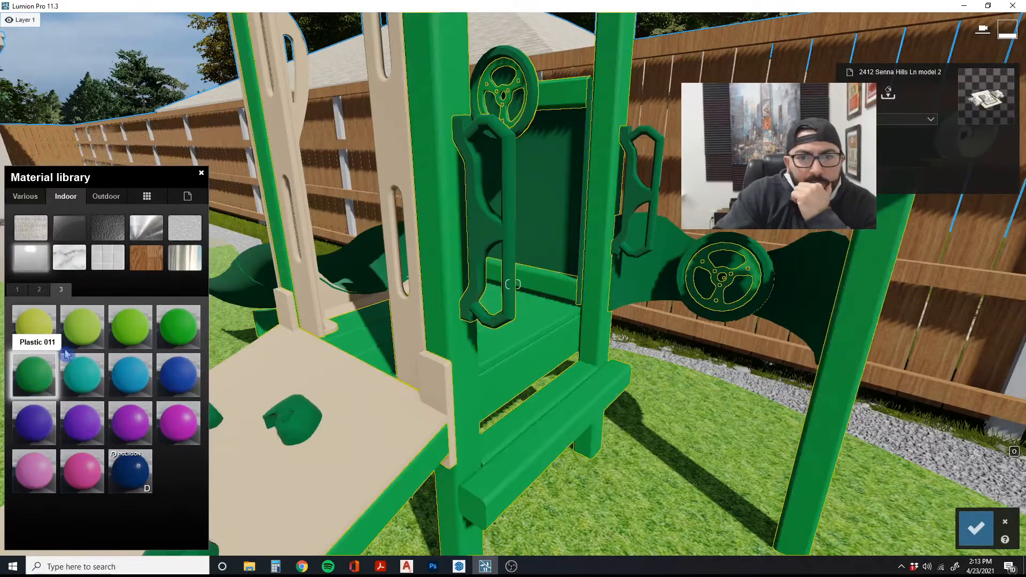
Compare beige linoleums such as Linoleum 003 1024 on the playset frame and apply Linoleum 002 1024
{"action": "left_click", "coordinate": [39, 289]}
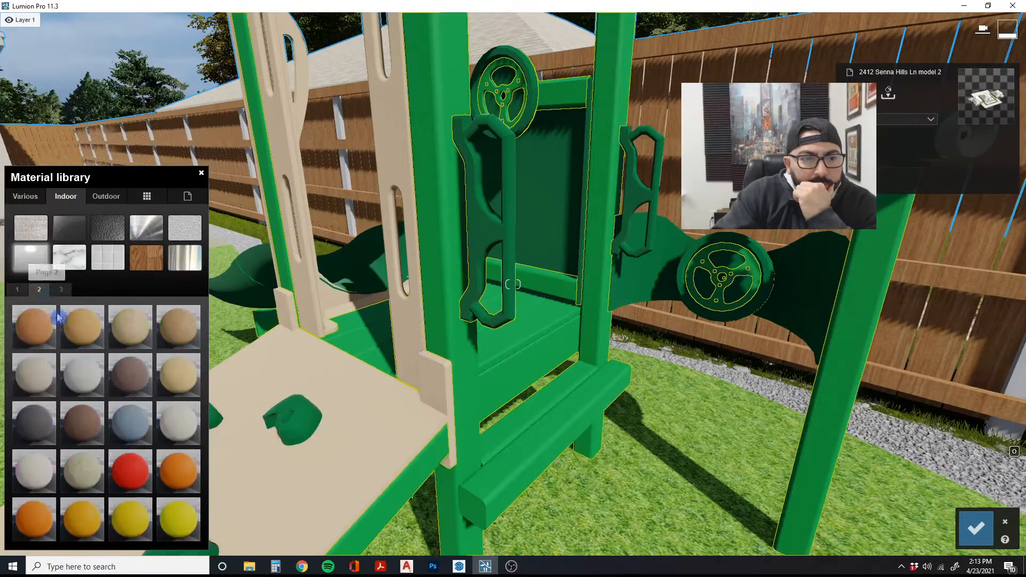
{"action": "left_click", "coordinate": [122, 331]}
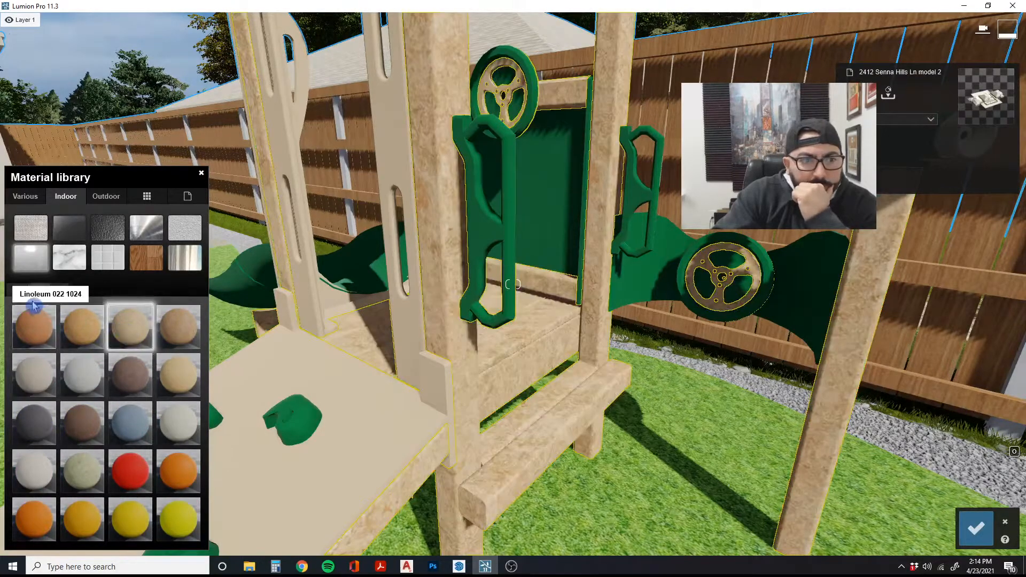
{"action": "left_click", "coordinate": [17, 290]}
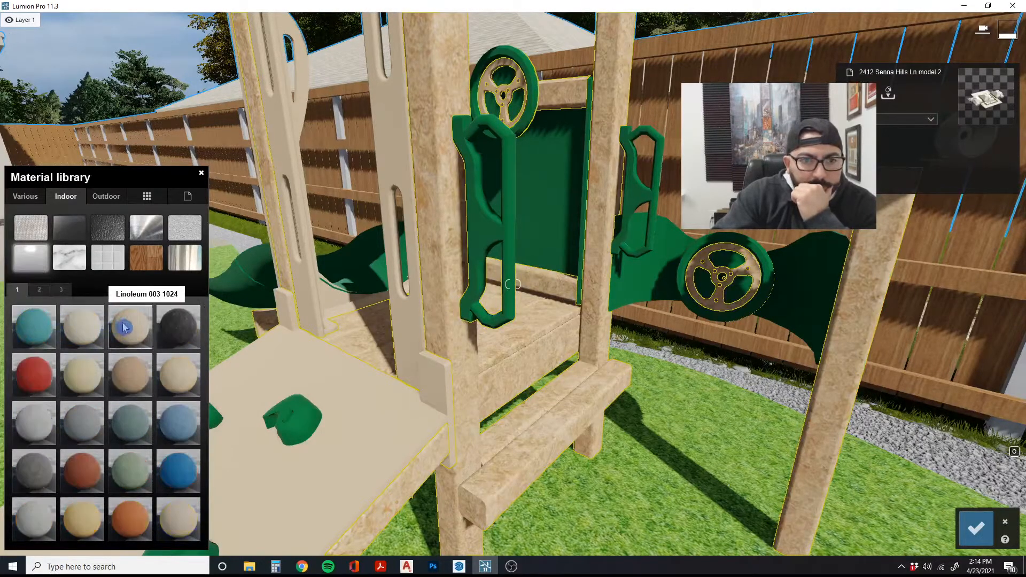
{"action": "left_click", "coordinate": [124, 327]}
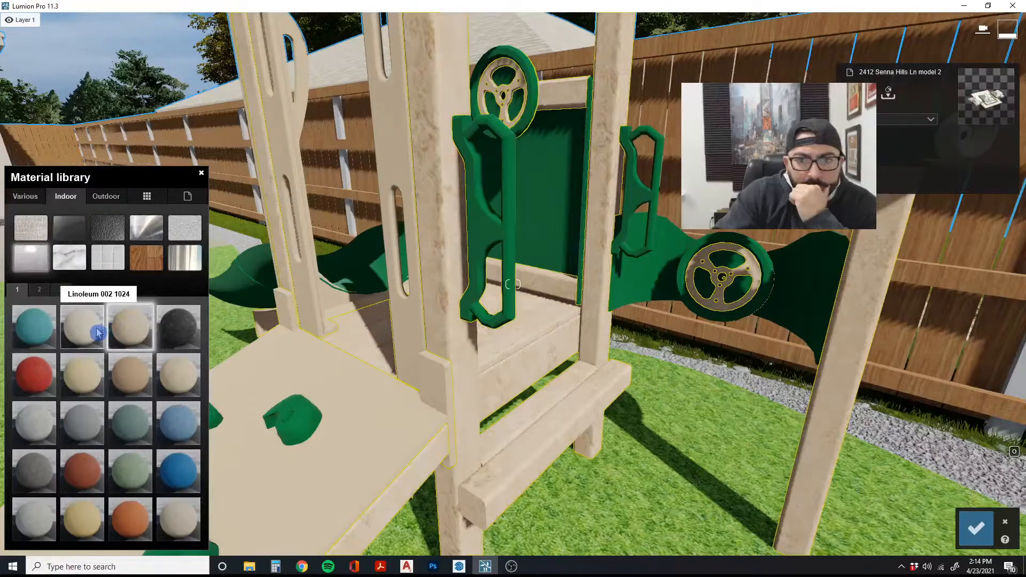
{"action": "left_click", "coordinate": [98, 332]}
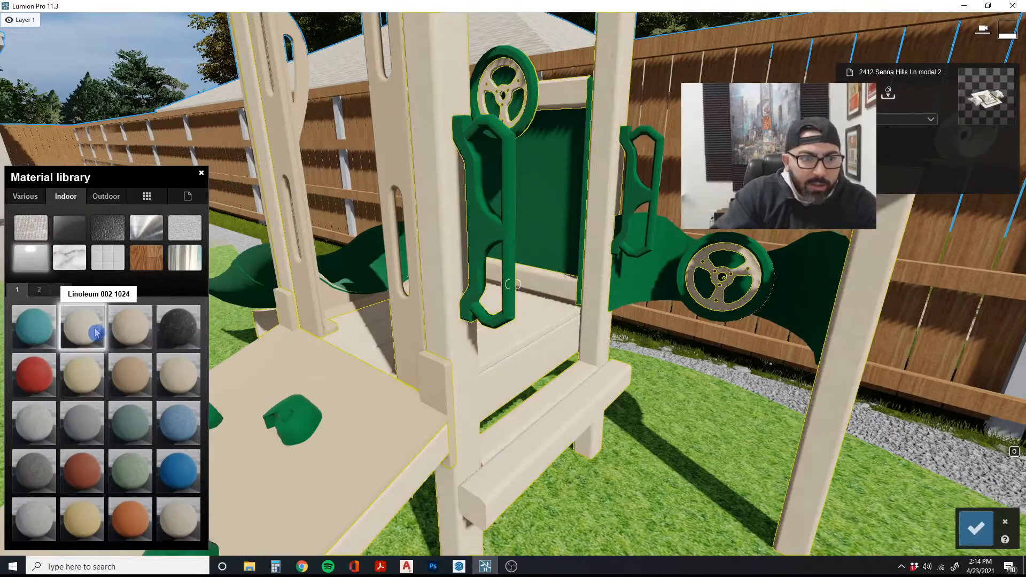
Open the frame's Linoleum 002 1024 settings and lower its gloss, reflectivity, relief and map scale
{"action": "left_click", "coordinate": [95, 327]}
{"action": "key", "text": "w"}
{"action": "right_click_drag", "start_coordinate": [95, 327], "coordinate": [94, 327]}
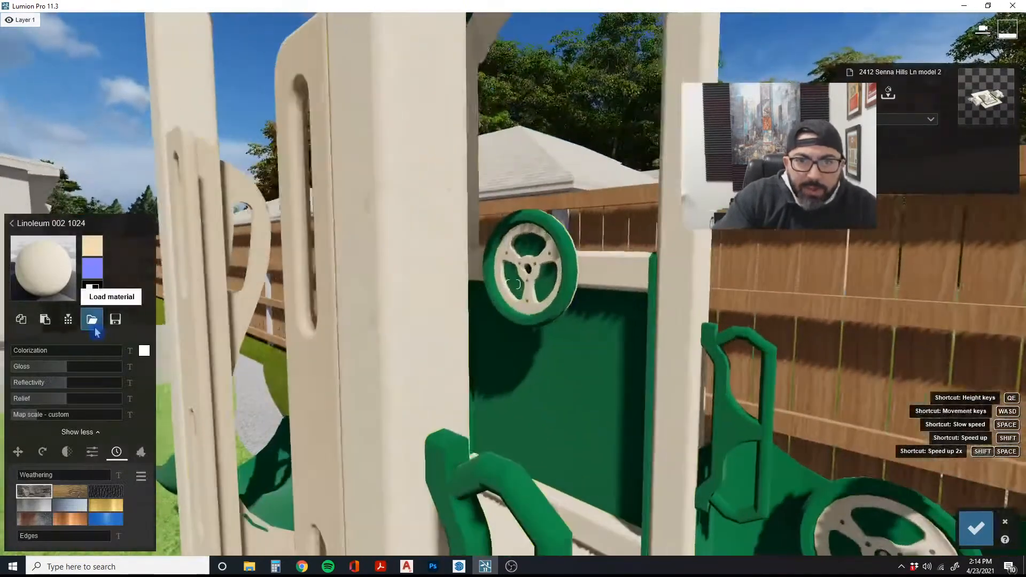
{"action": "left_click_drag", "start_coordinate": [76, 382], "coordinate": [47, 418]}
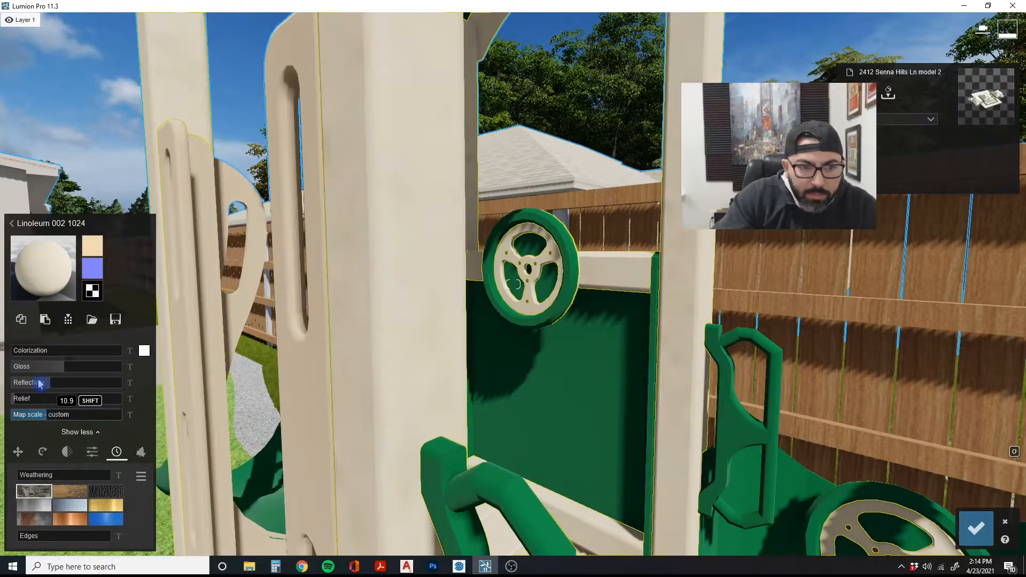
Tint the playset frame's linoleum with a dark grey colorization at a strength of 0.3
{"action": "left_click", "coordinate": [143, 352]}
{"action": "left_click_drag", "start_coordinate": [170, 389], "coordinate": [172, 394]}
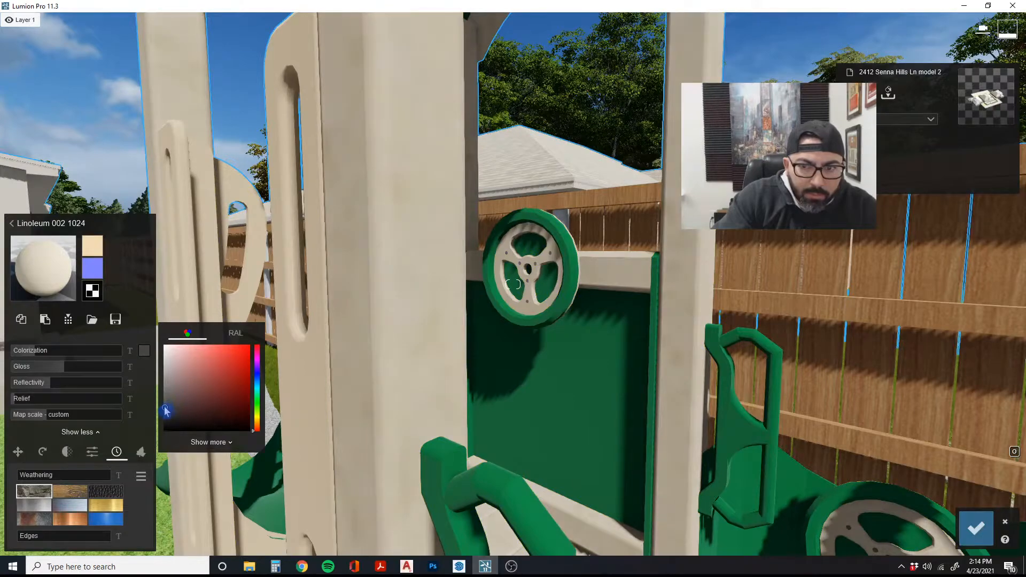
{"action": "left_click", "coordinate": [45, 352]}
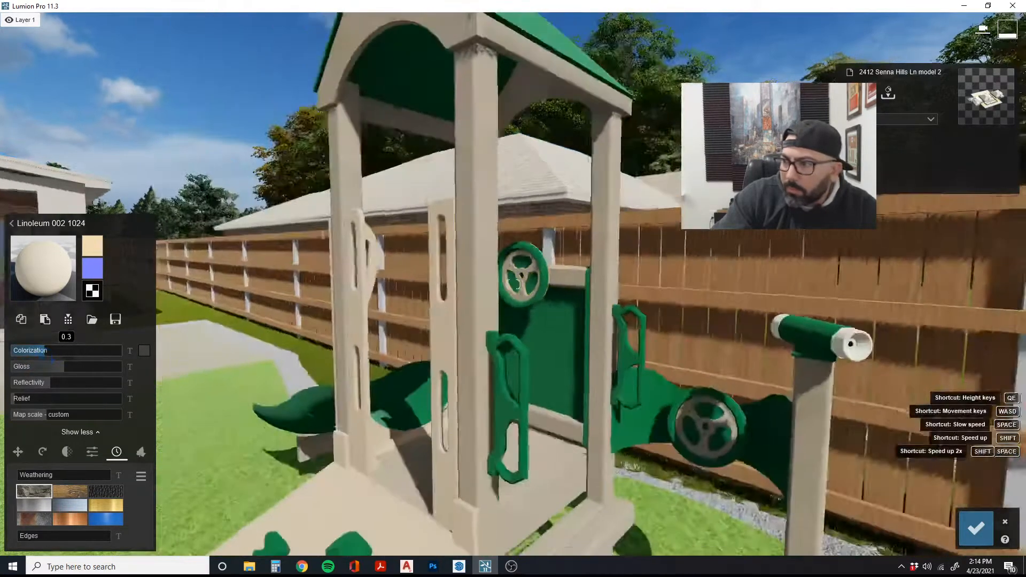
Reduce the playset frame's gloss slightly and its reflectivity to about 0.4
{"action": "key", "text": "w"}
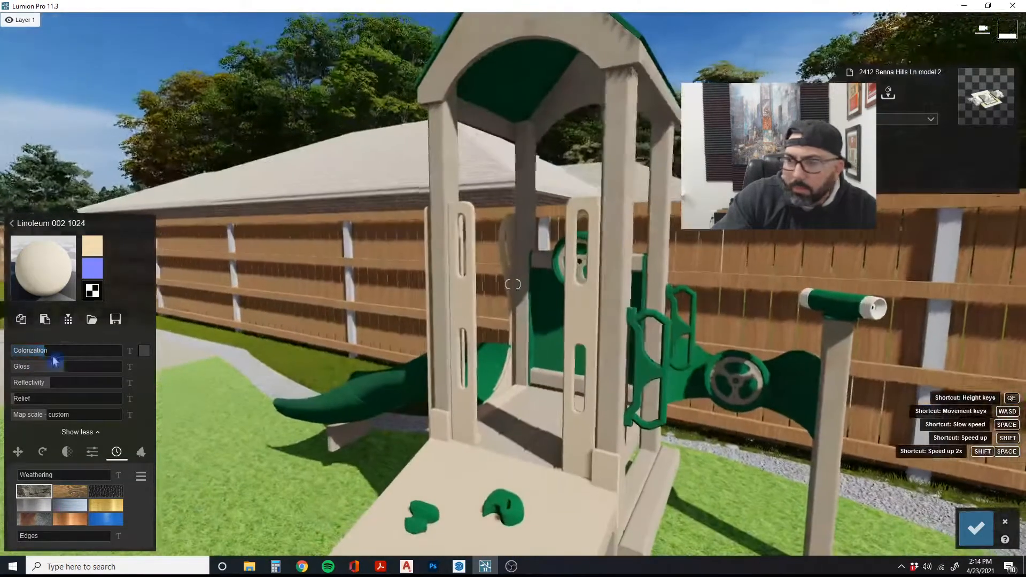
{"action": "left_click_drag", "start_coordinate": [74, 368], "coordinate": [59, 385]}
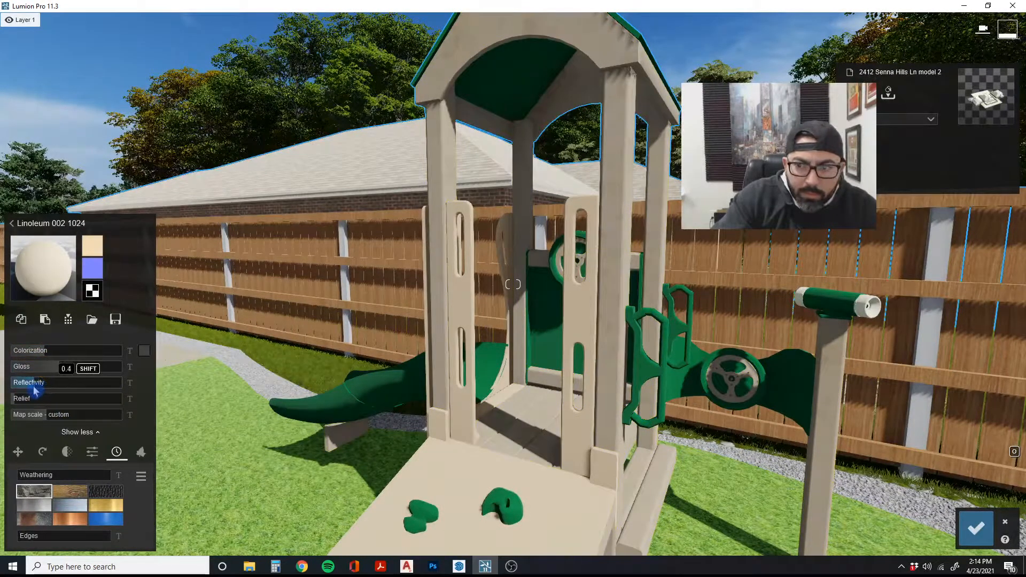
{"action": "left_click", "coordinate": [27, 475]}
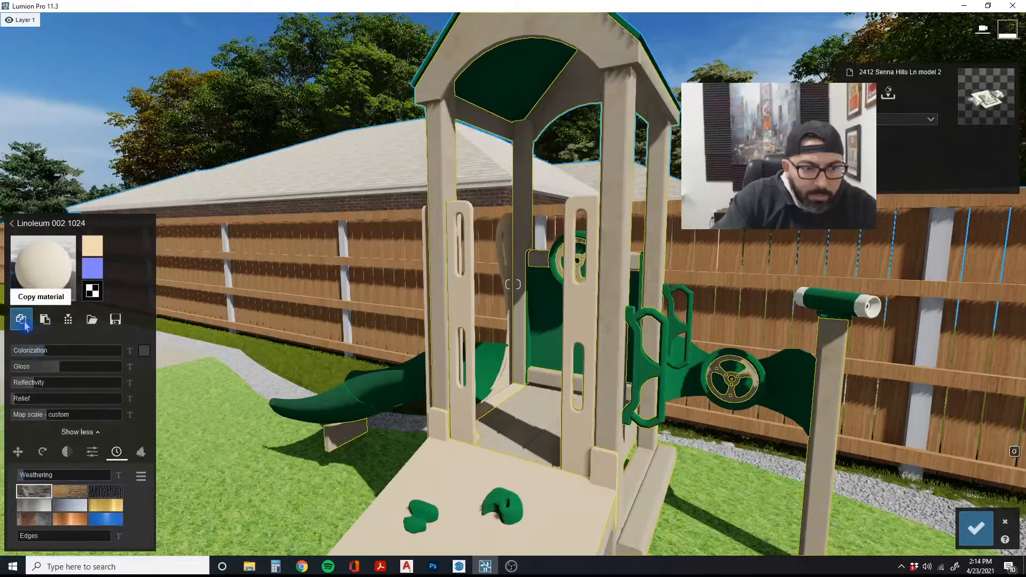
Copy the frame's linoleum material and paste it onto the playset's Tan Plastic ramp and side panels
{"action": "left_click", "coordinate": [24, 325]}
{"action": "key", "text": "d"}
{"action": "right_click_drag", "start_coordinate": [598, 342], "coordinate": [534, 414]}
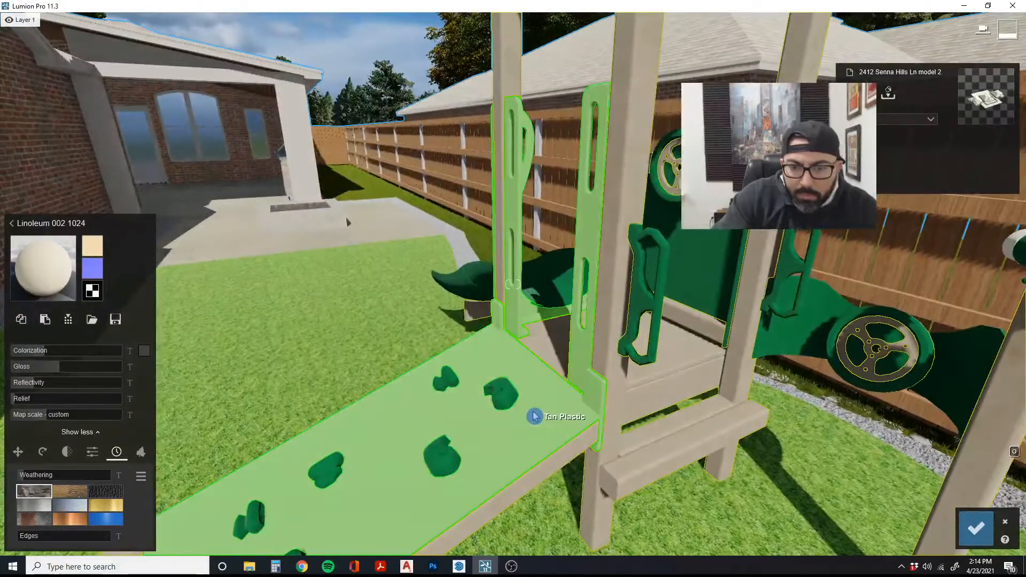
{"action": "left_click", "coordinate": [534, 416]}
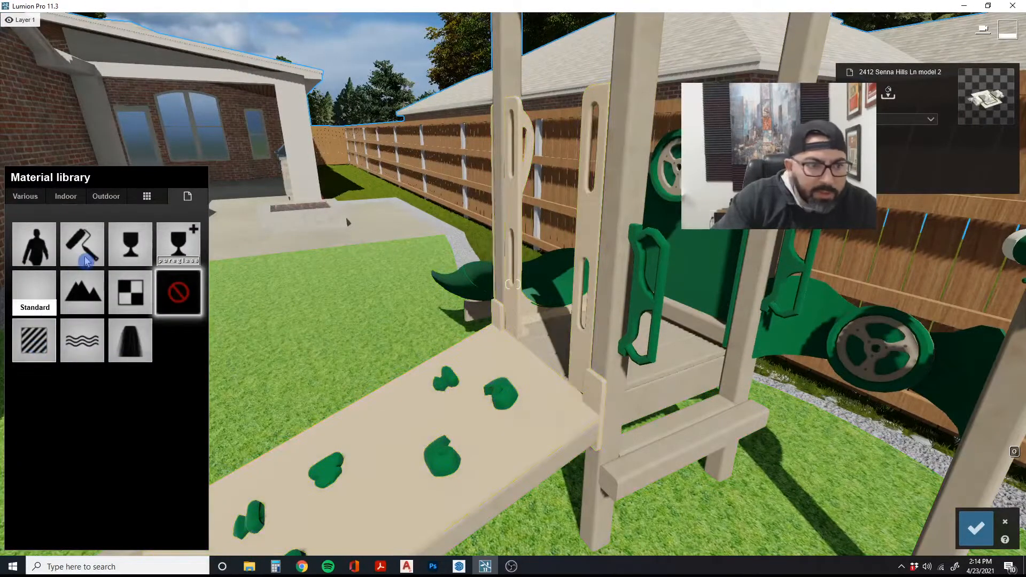
{"action": "left_click", "coordinate": [34, 291]}
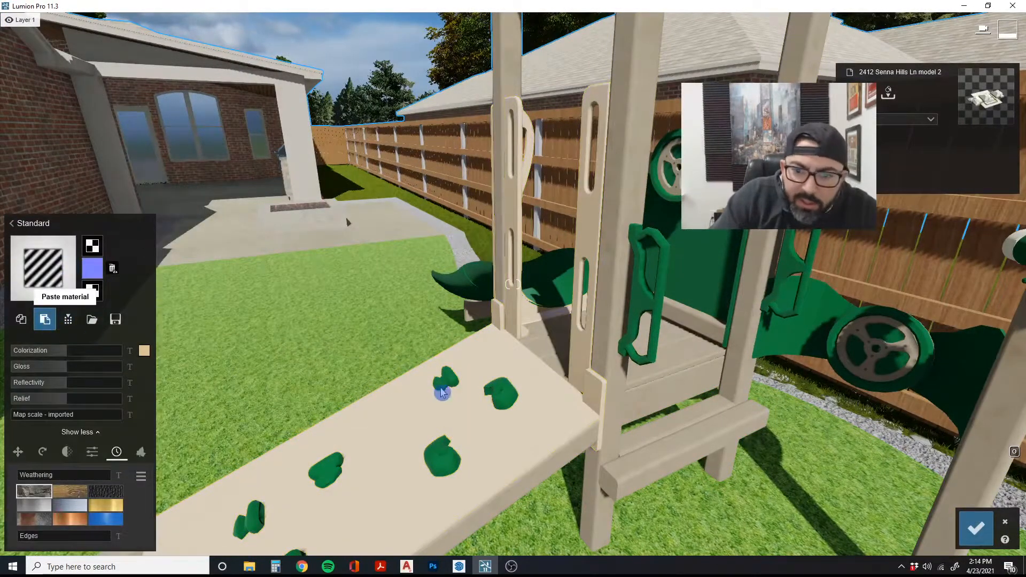
Assign the Standard material to the playset's green plastic parts
{"action": "key", "text": "d"}
{"action": "right_click_drag", "start_coordinate": [549, 419], "coordinate": [534, 419]}
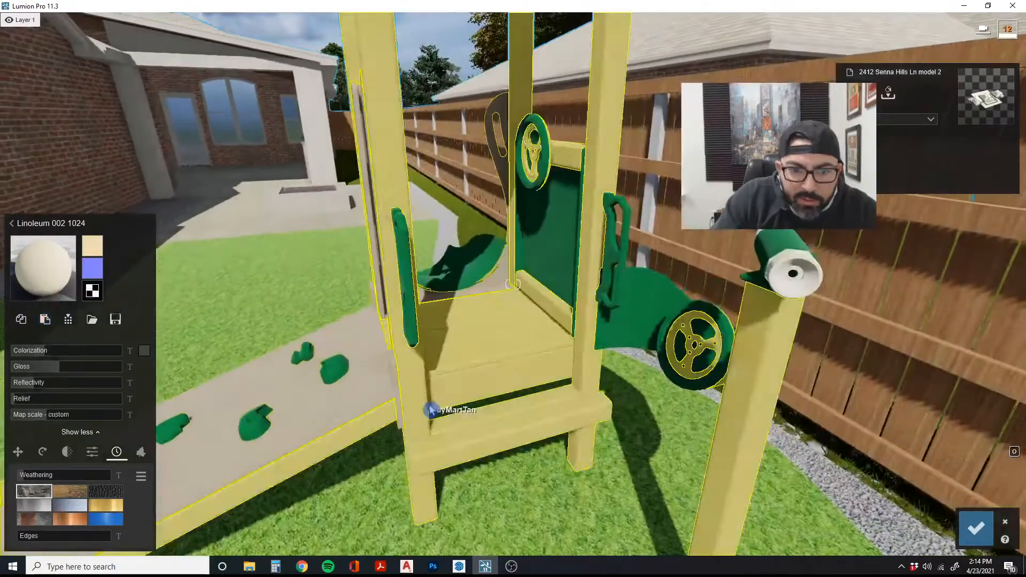
{"action": "left_click", "coordinate": [419, 337]}
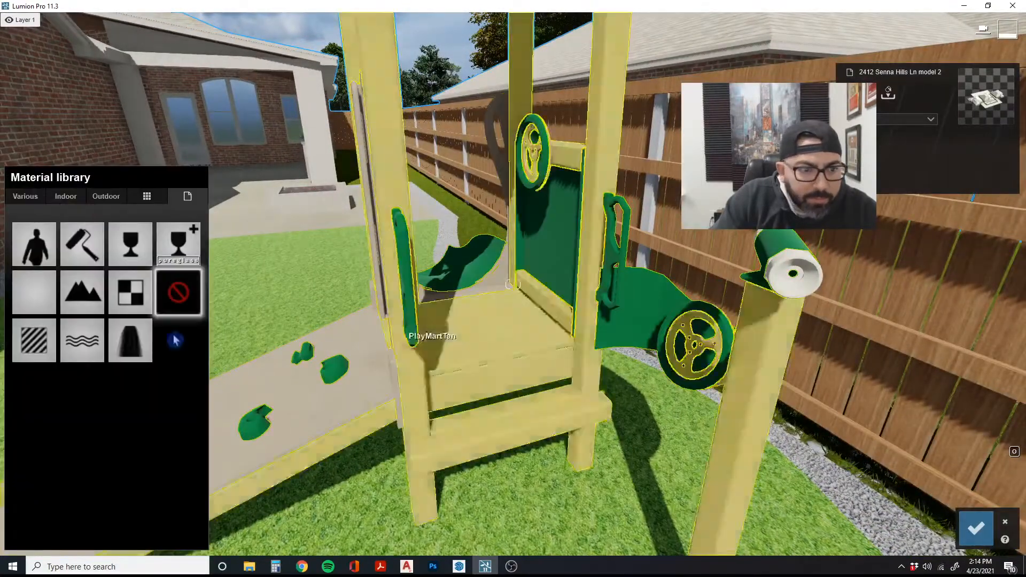
{"action": "left_click", "coordinate": [33, 343]}
Lower the green plastic's reflectivity and set its gloss to about 0.7, judging it on the climbing holds
{"action": "key", "text": "w"}
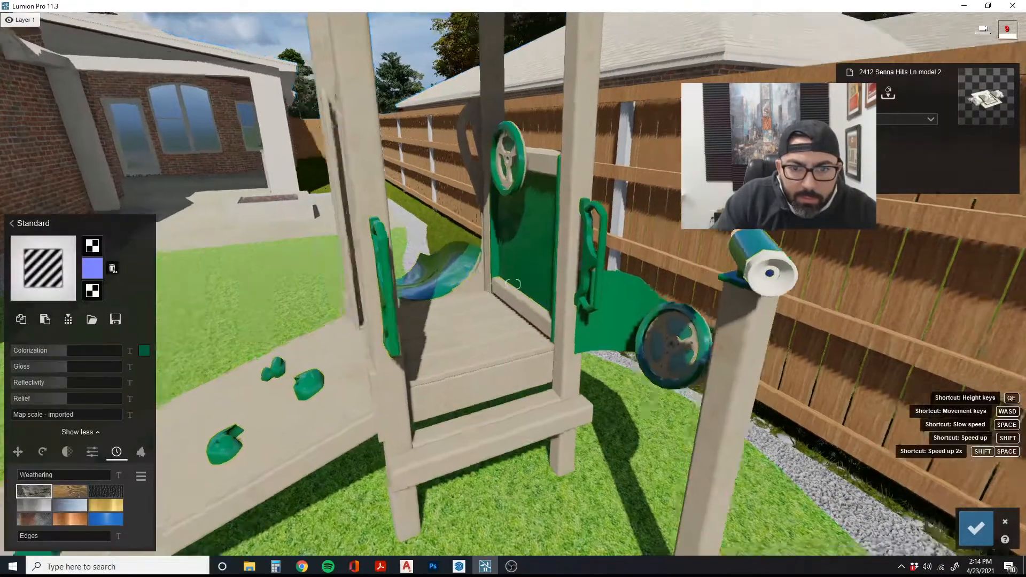
{"action": "key", "text": "e"}
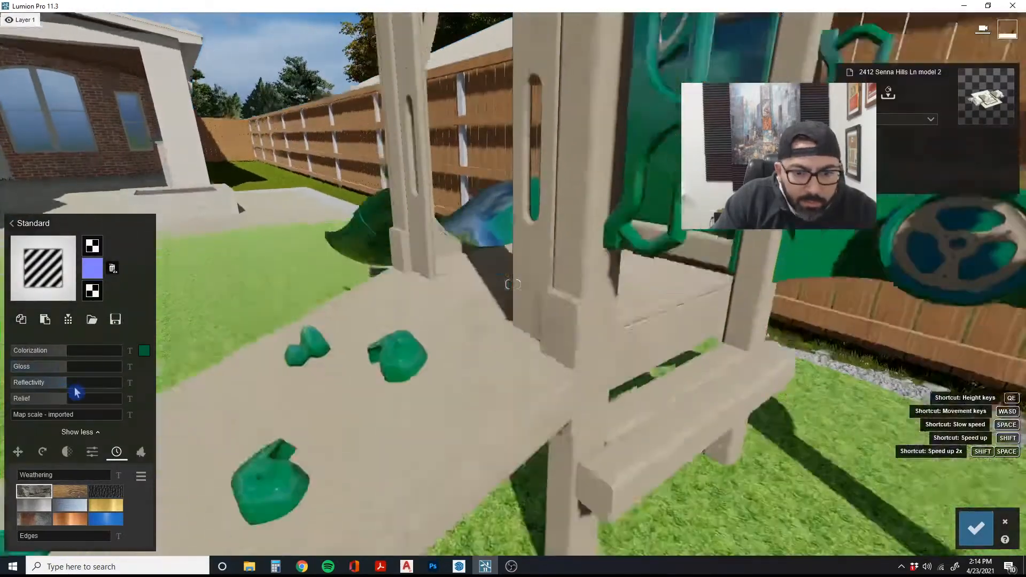
{"action": "key", "text": "a"}
{"action": "right_click_drag", "start_coordinate": [80, 383], "coordinate": [185, 380]}
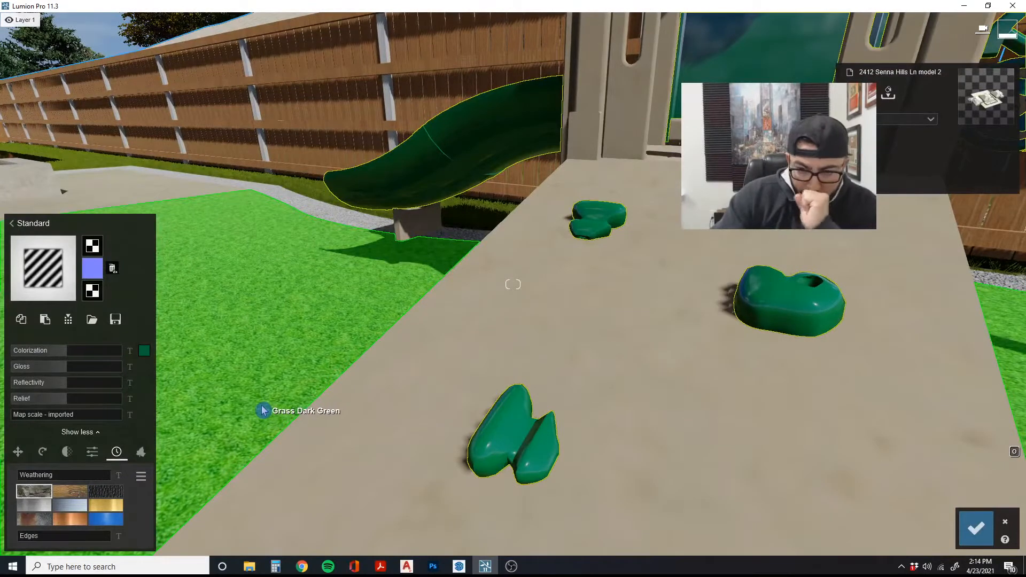
{"action": "mouse_move", "coordinate": [58, 369]}
{"action": "left_mouse_down"}
{"action": "mouse_move", "coordinate": [63, 385]}
{"action": "mouse_move", "coordinate": [43, 374]}
{"action": "left_mouse_up"}
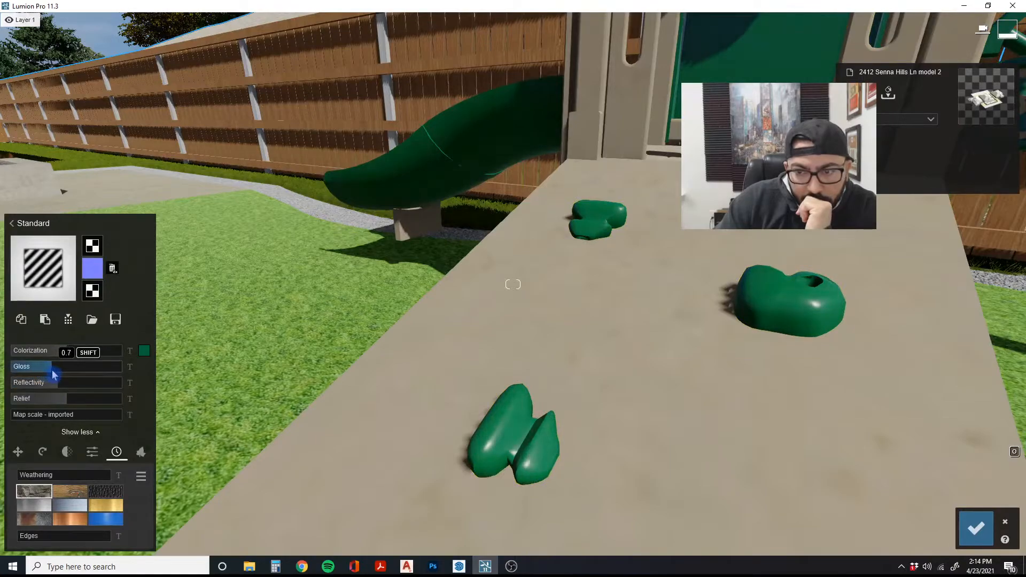
Try the weathering setting on the green plastic while viewing the slide, and return it to 0.0
{"action": "key", "text": "a"}
{"action": "right_click_drag", "start_coordinate": [202, 366], "coordinate": [228, 370]}
{"action": "key", "text": "w"}
{"action": "key", "text": "w"}
{"action": "key", "text": "s"}
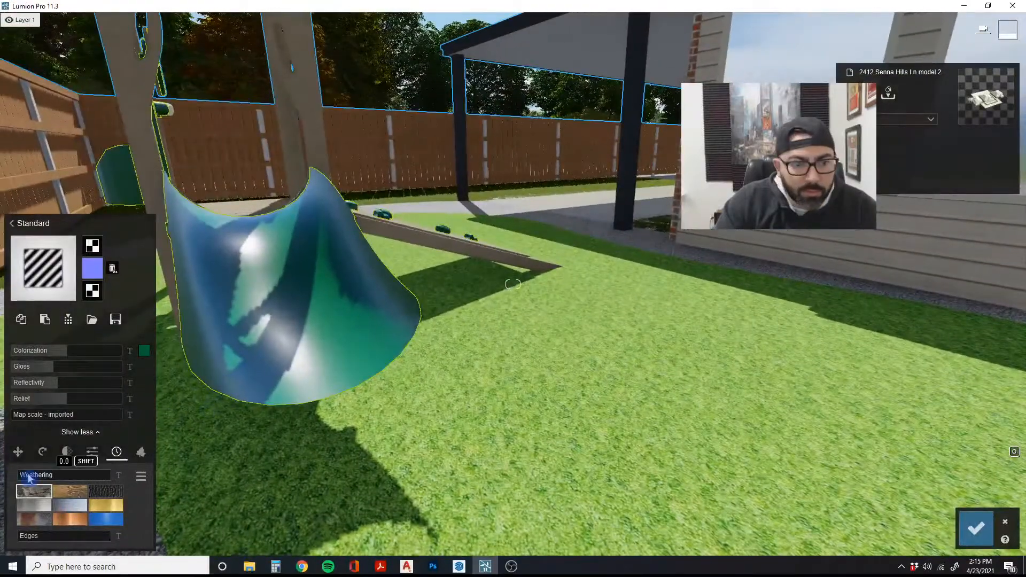
{"action": "left_click_drag", "start_coordinate": [29, 477], "coordinate": [22, 479]}
{"action": "key", "text": "s"}
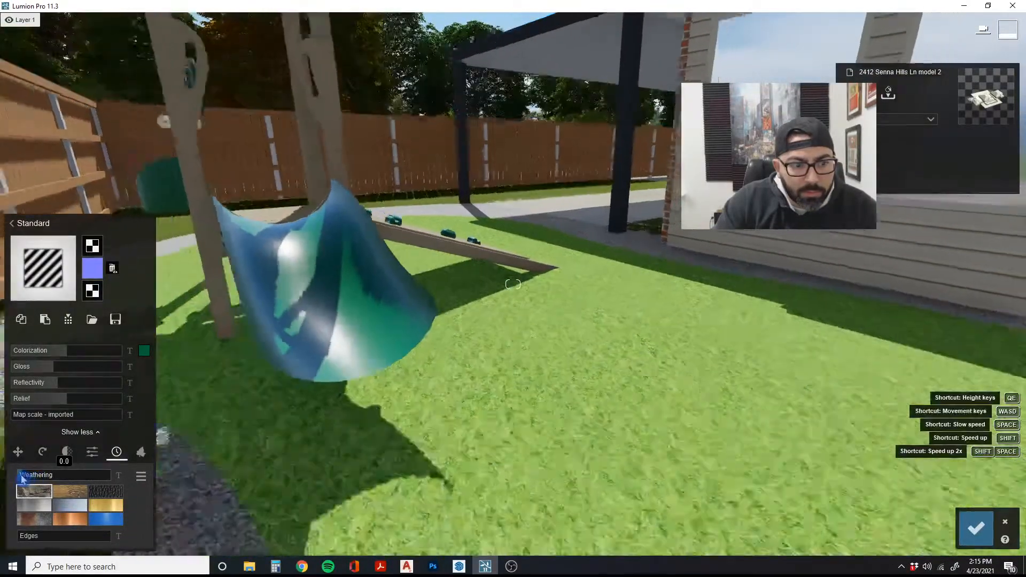
Replace the lawn's Grass Dark Green surface with the 3D grass Clean Cut Grass 02 and open its settings
{"action": "left_click", "coordinate": [568, 405]}
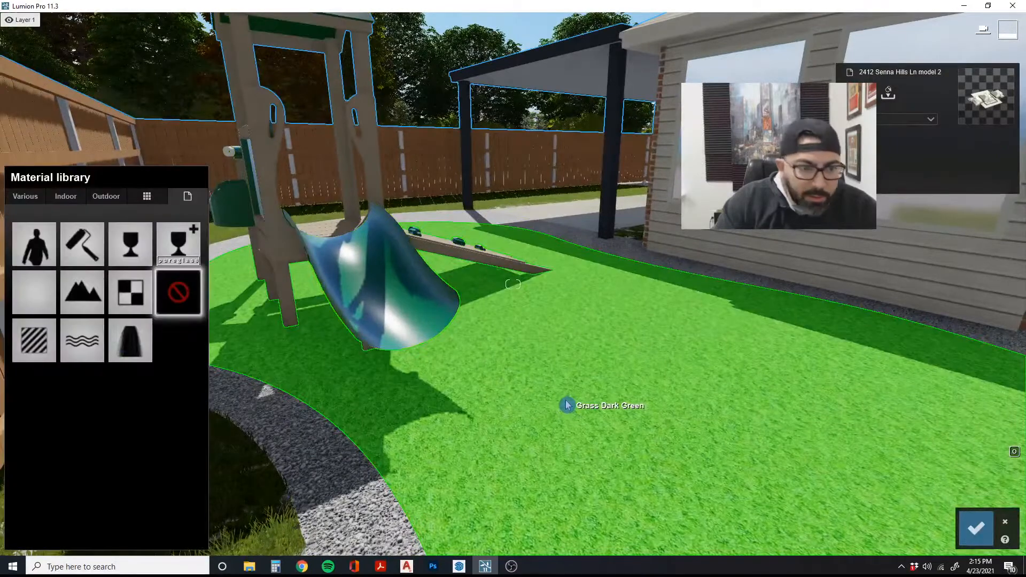
{"action": "left_click", "coordinate": [66, 197]}
{"action": "left_click", "coordinate": [31, 197]}
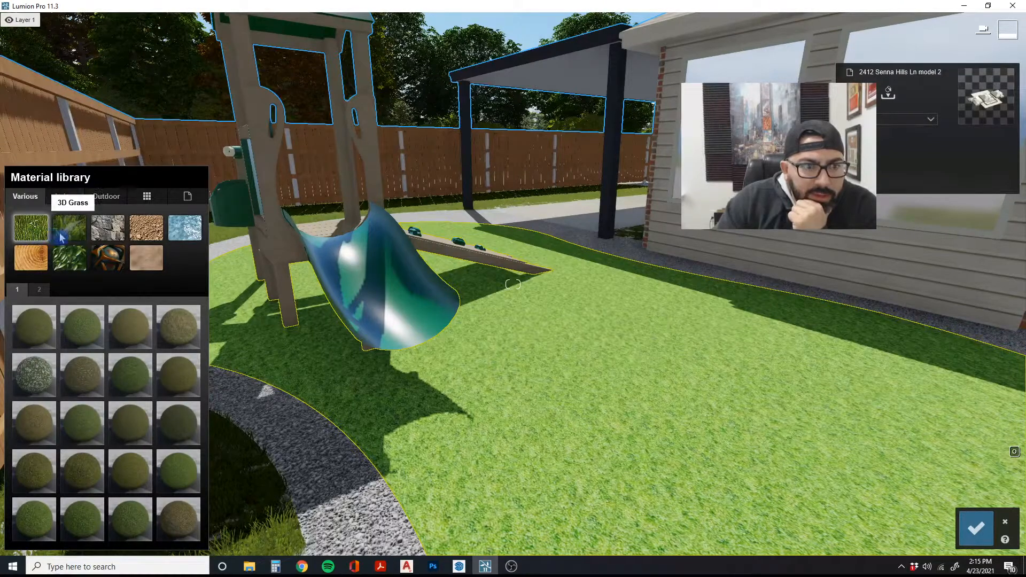
{"action": "left_click", "coordinate": [62, 238]}
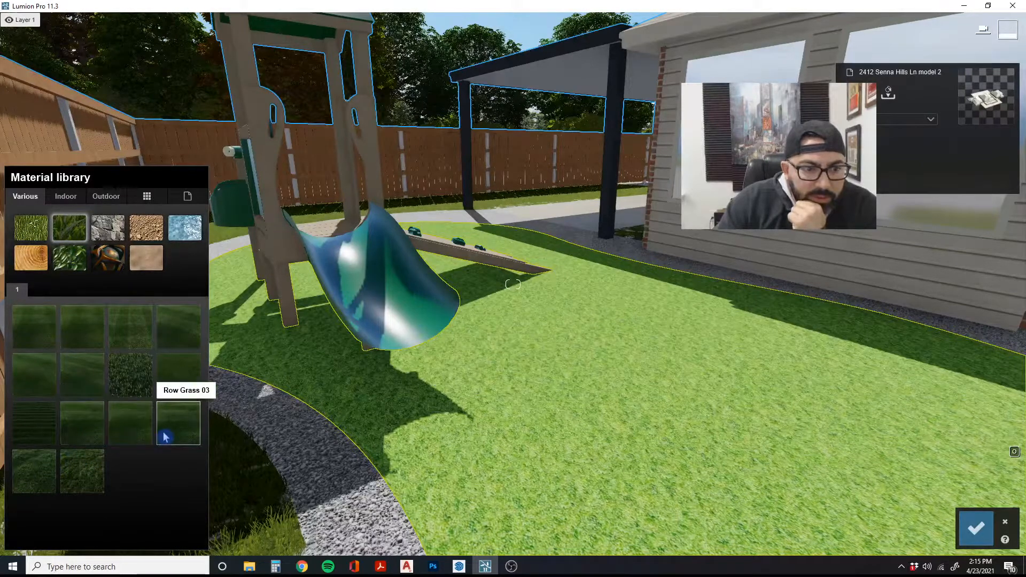
{"action": "left_click", "coordinate": [180, 389]}
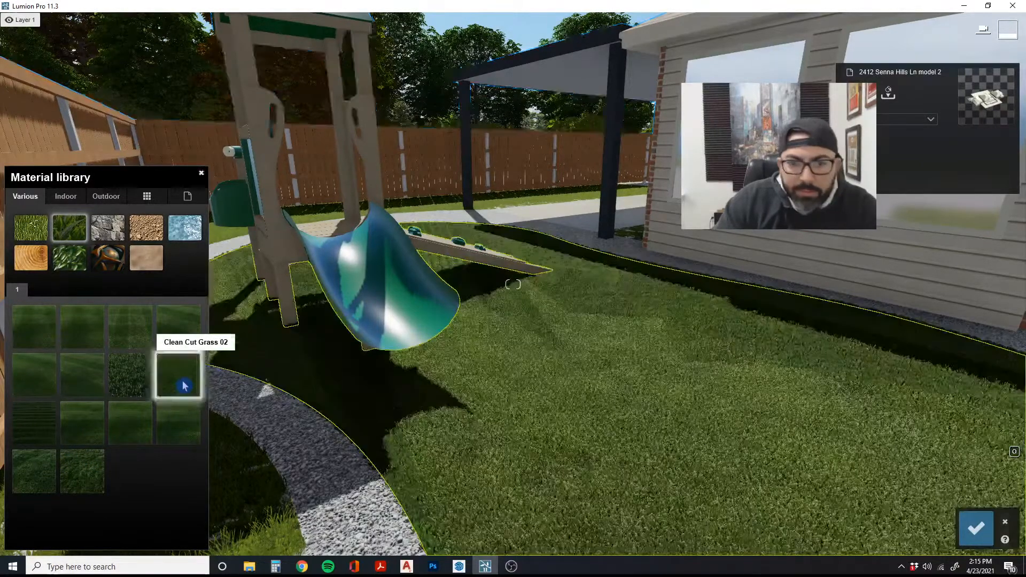
{"action": "key", "text": "w"}
{"action": "key", "text": "a"}
{"action": "right_click_drag", "start_coordinate": [180, 389], "coordinate": [12, 379]}
{"action": "key", "text": "s"}
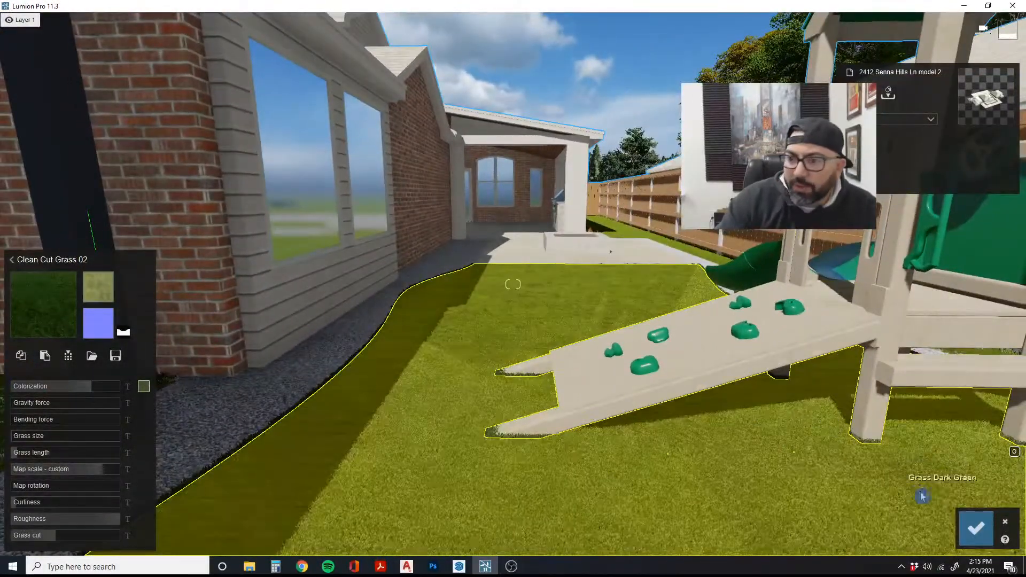
Save the grass settings and change the colorization of the concrete patio around the fire pit to a darker greyish tan
{"action": "left_click", "coordinate": [975, 528]}
{"action": "key", "text": "w"}
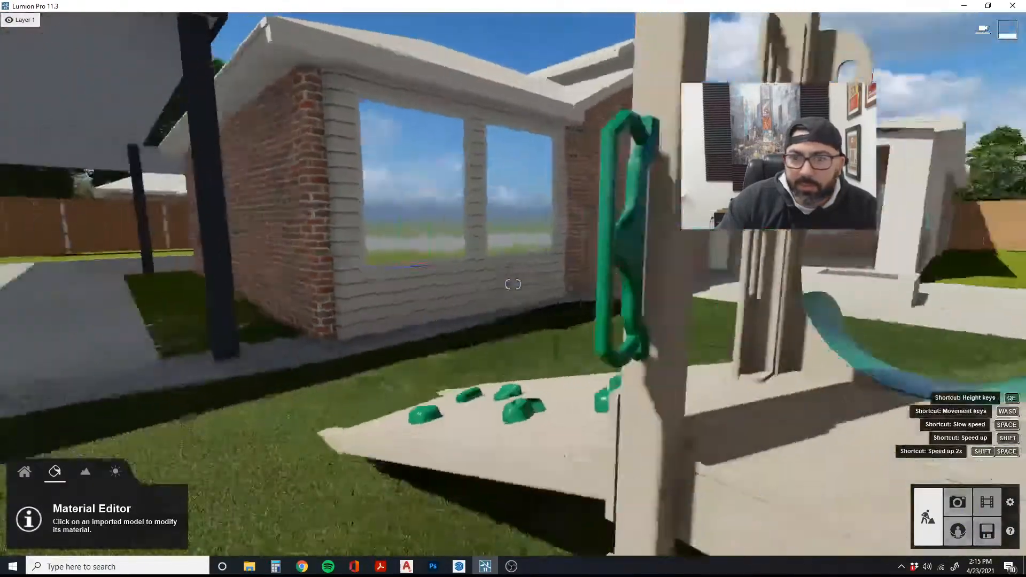
{"action": "key", "text": "w"}
{"action": "right_click_drag", "start_coordinate": [406, 374], "coordinate": [520, 401]}
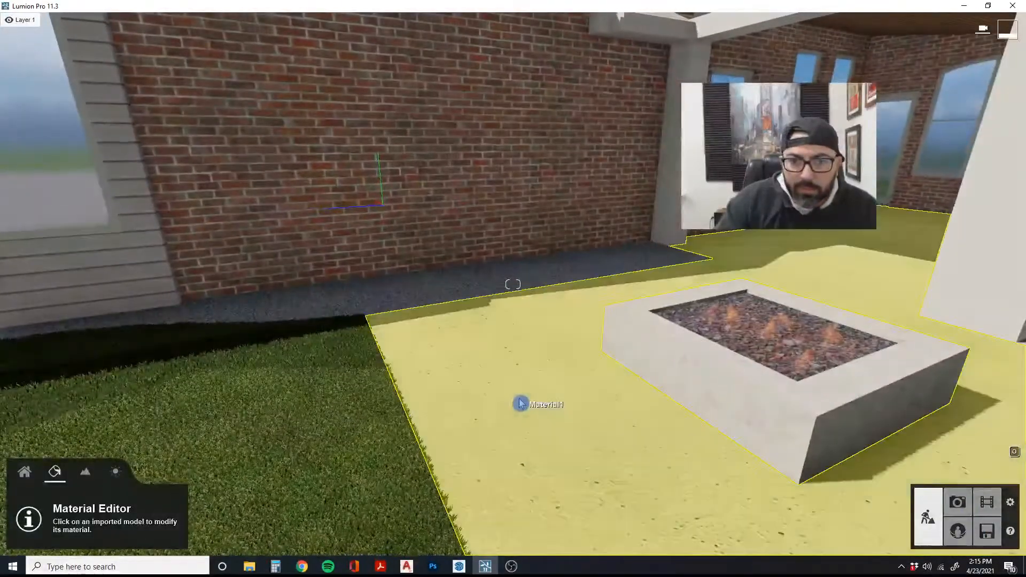
{"action": "left_click", "coordinate": [519, 403]}
{"action": "left_click", "coordinate": [144, 350]}
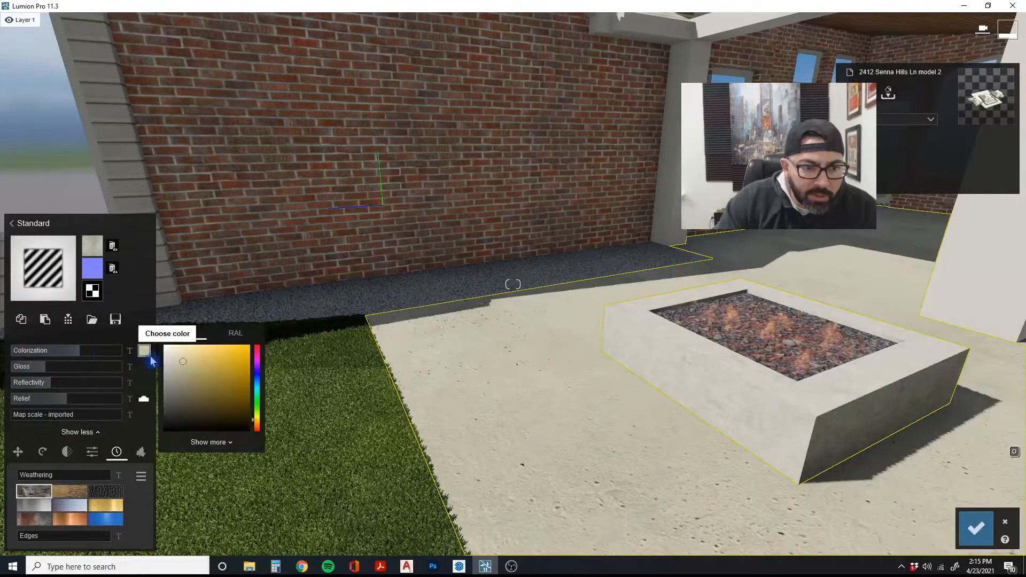
{"action": "left_click_drag", "start_coordinate": [184, 371], "coordinate": [190, 384]}
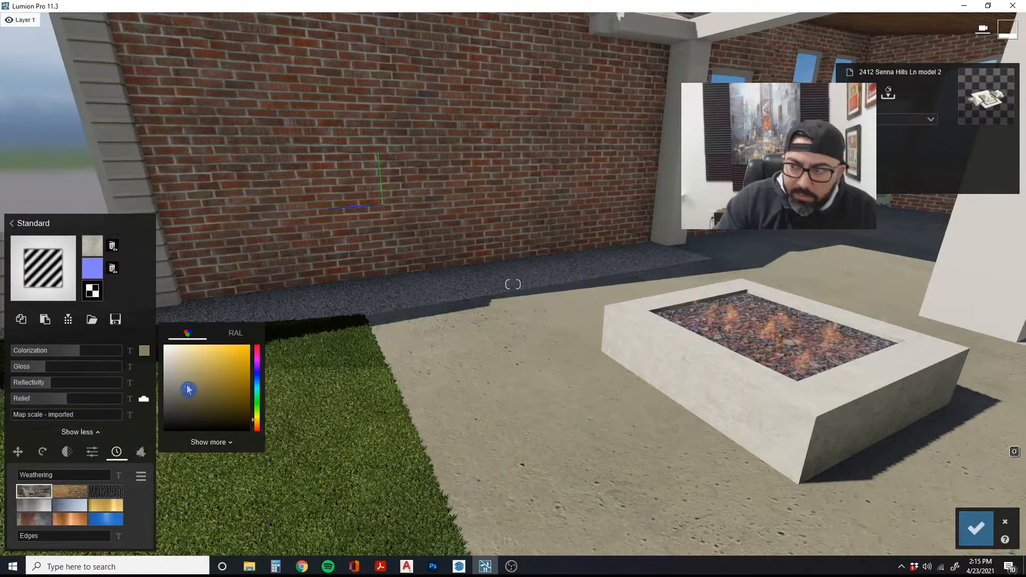
Increase the map scale of the Poliigon gravel border beside the patio and save the material changes
{"action": "key", "text": "s"}
{"action": "right_click_drag", "start_coordinate": [460, 427], "coordinate": [693, 464]}
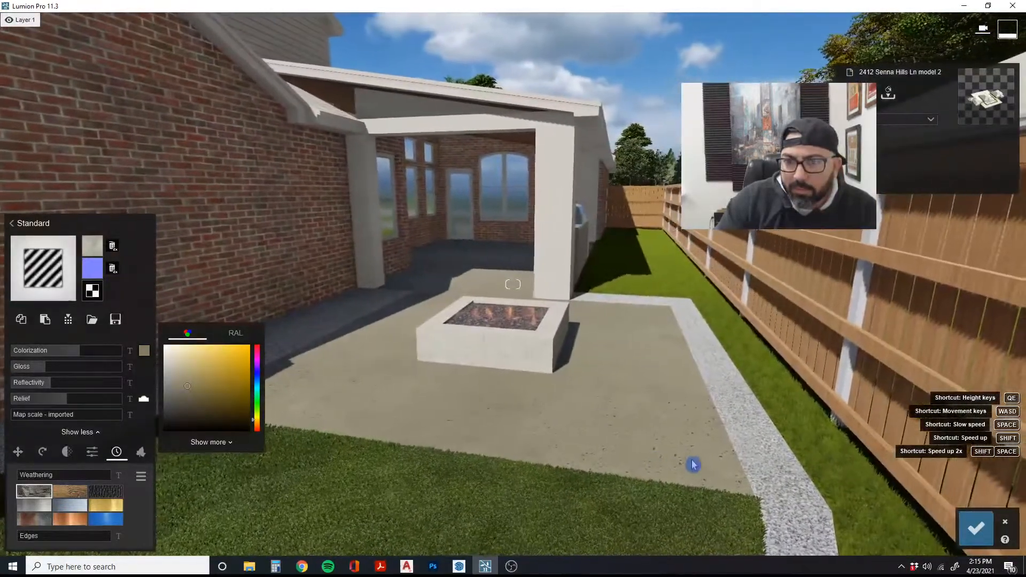
{"action": "left_click", "coordinate": [742, 439]}
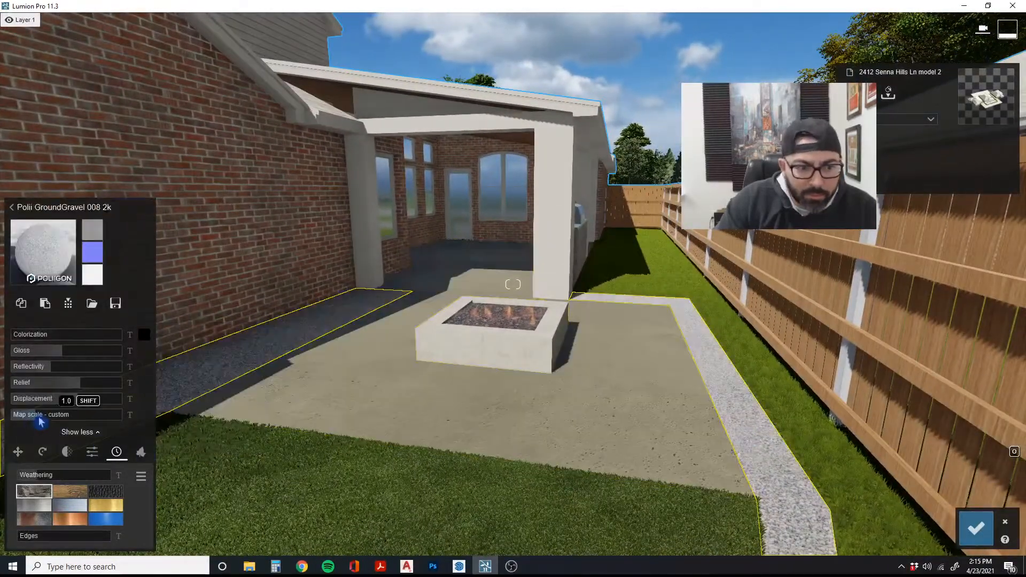
{"action": "left_click_drag", "start_coordinate": [40, 414], "coordinate": [39, 414]}
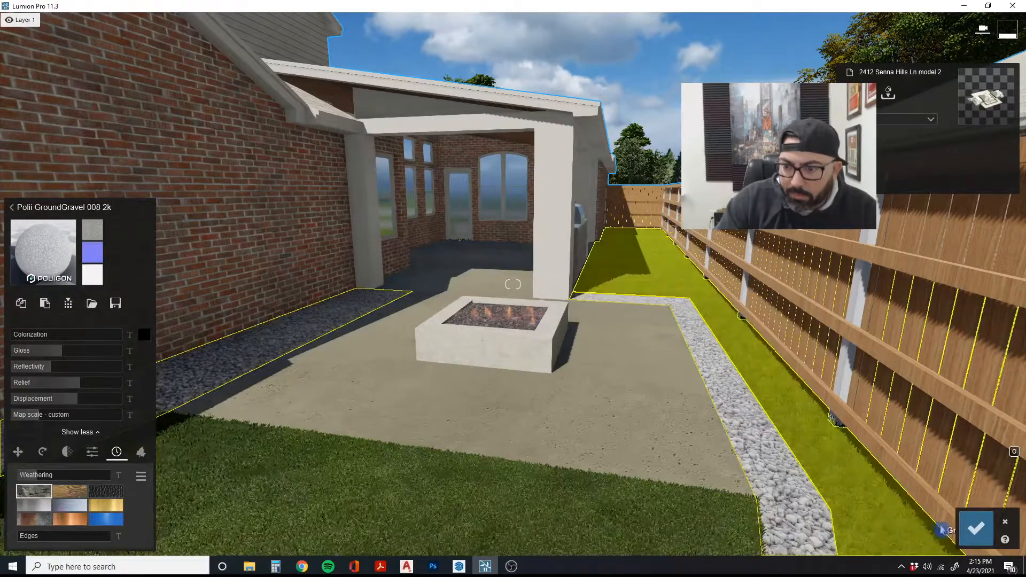
{"action": "left_click", "coordinate": [975, 528]}
Assign the indoor Aluminium material to the fence's metal posts, with no relief, map scale about 4.1 and reflectivity about 0.8
{"action": "key", "text": "s"}
{"action": "right_click_drag", "start_coordinate": [739, 487], "coordinate": [256, 407]}
{"action": "key", "text": "w"}
{"action": "key", "text": "e"}
{"action": "left_click", "coordinate": [256, 407]}
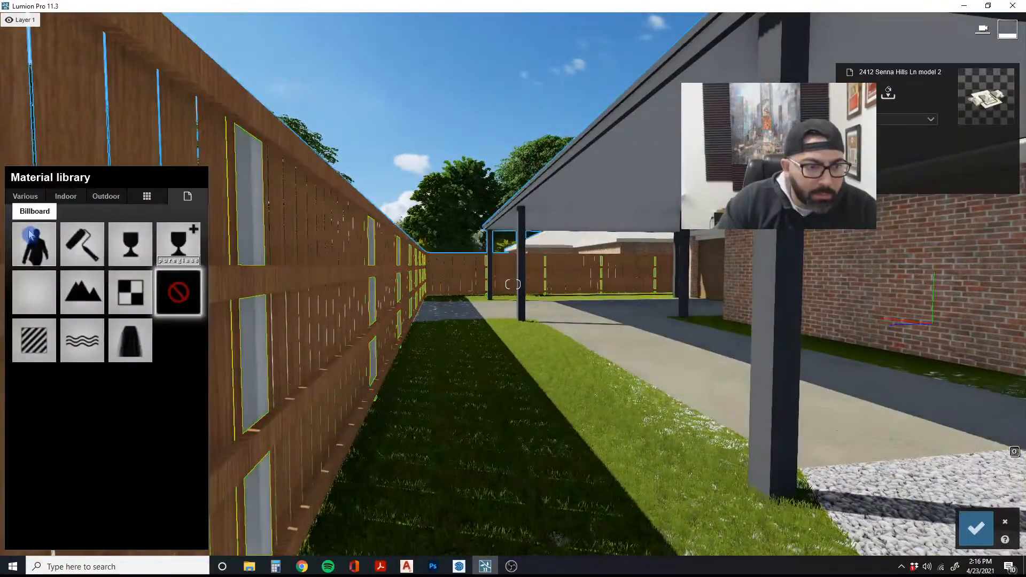
{"action": "left_click", "coordinate": [66, 198]}
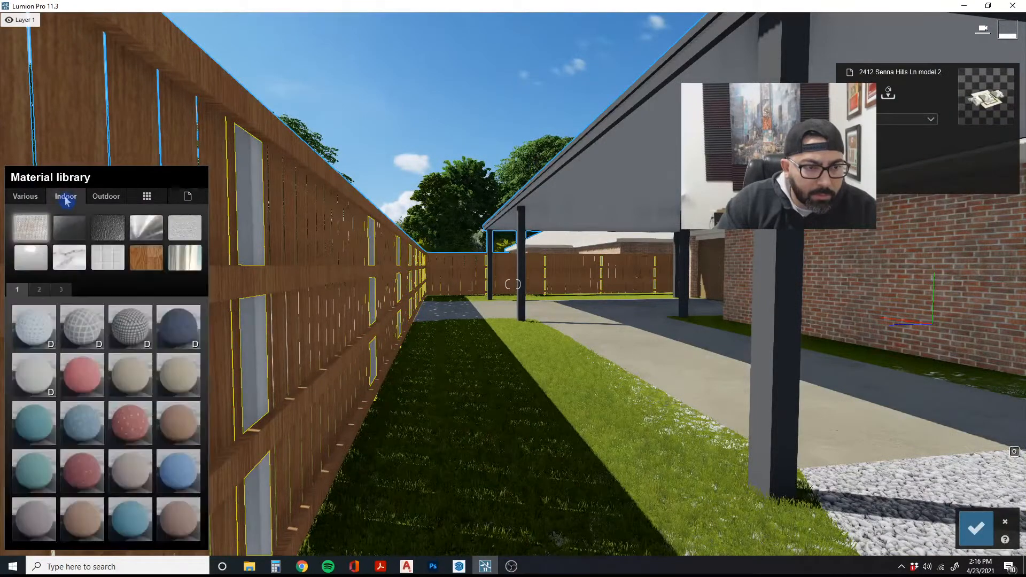
{"action": "left_click", "coordinate": [139, 230]}
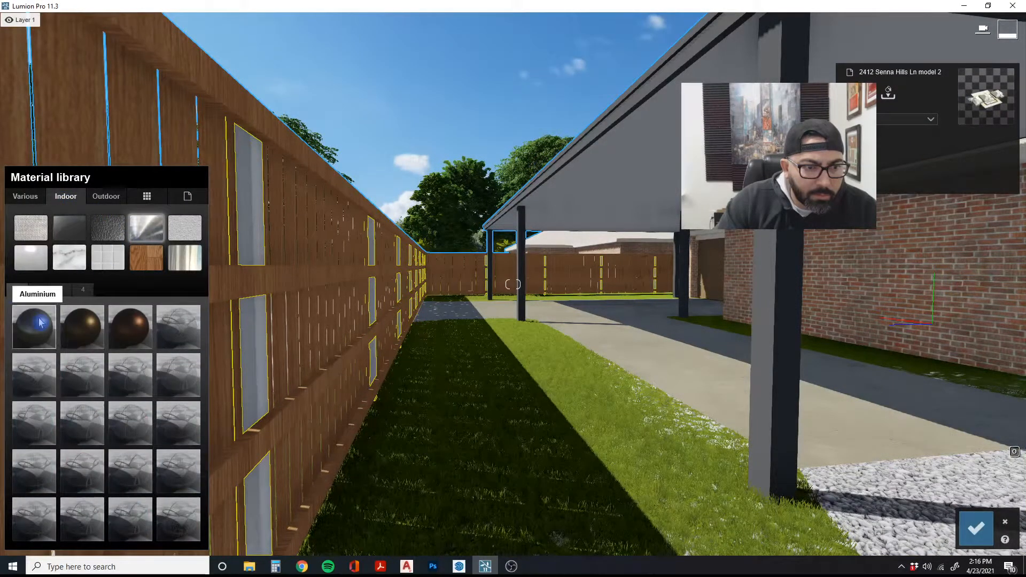
{"action": "left_click", "coordinate": [41, 322]}
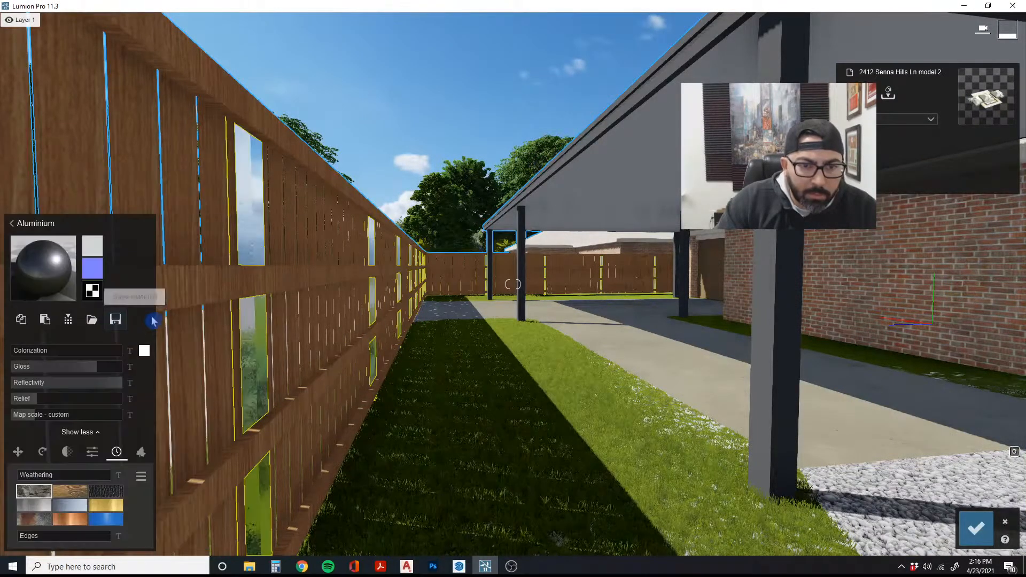
{"action": "left_click_drag", "start_coordinate": [34, 399], "coordinate": [49, 415]}
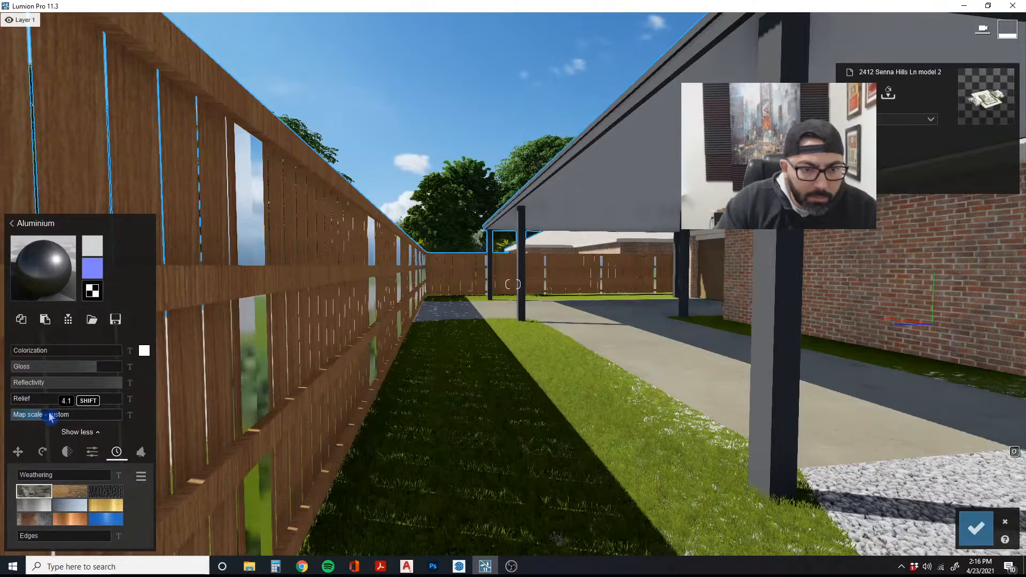
{"action": "left_click_drag", "start_coordinate": [111, 378], "coordinate": [114, 385]}
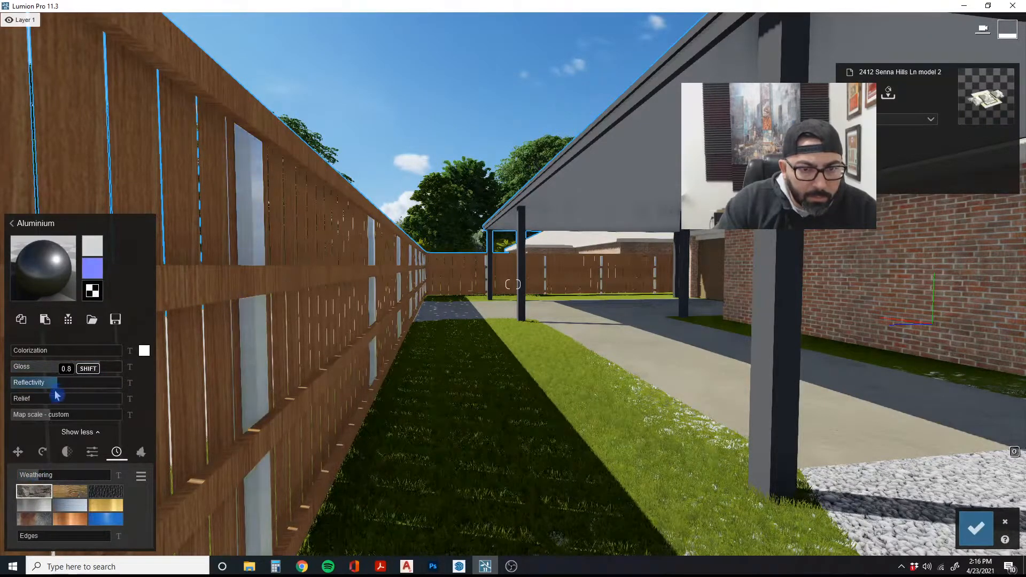
Assign the Standard material to the wooden fence boards and lower its gloss and reflectivity
{"action": "left_click", "coordinate": [303, 291]}
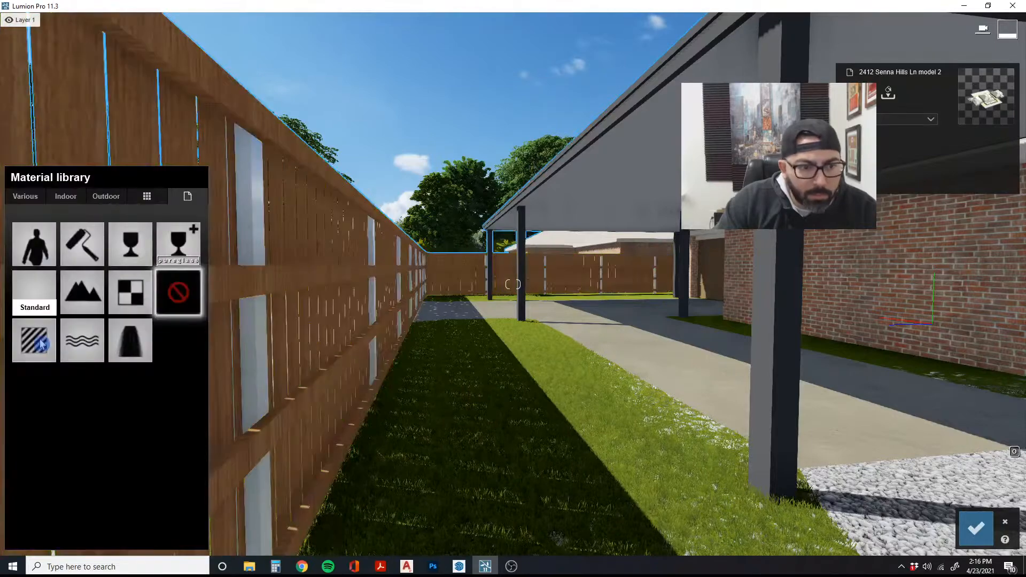
{"action": "left_click", "coordinate": [43, 342]}
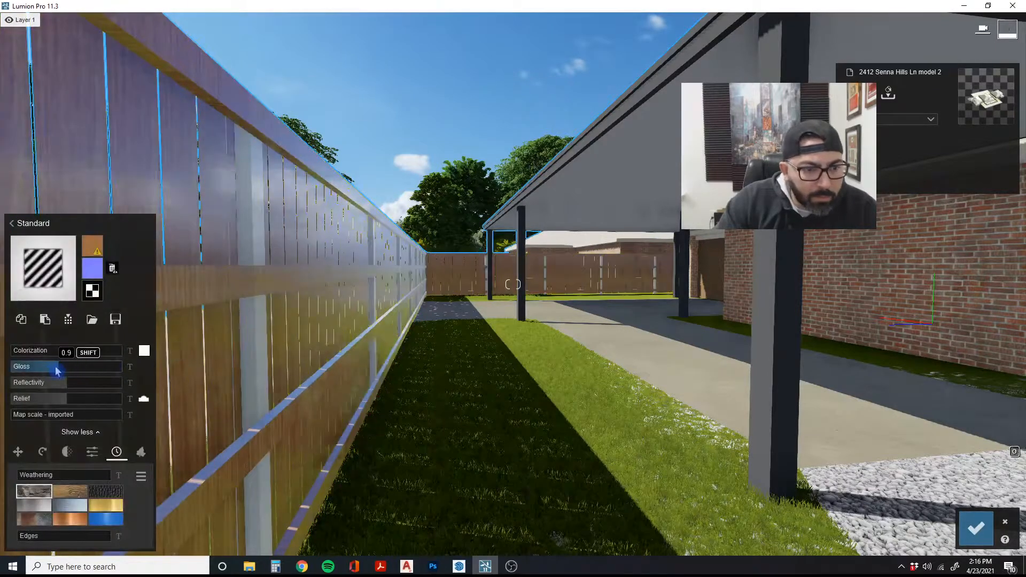
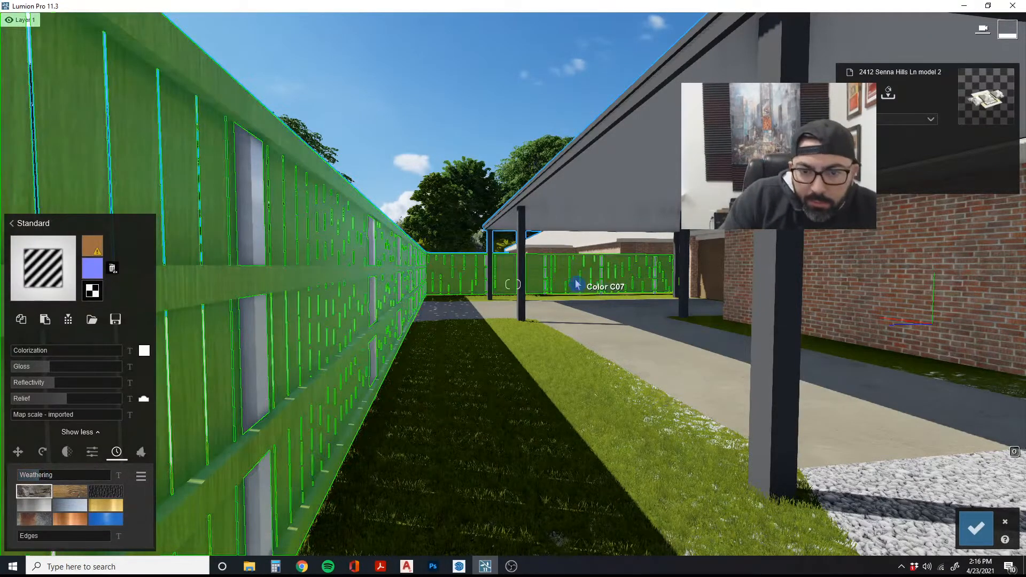
Assign the Standard material to the house's brick walls and reduce its gloss and reflectivity
{"action": "right_click_drag", "start_coordinate": [576, 284], "coordinate": [112, 219]}
{"action": "key", "text": "w"}
{"action": "key", "text": "s"}
{"action": "key", "text": "d"}
{"action": "key", "text": "w"}
{"action": "key", "text": "d"}
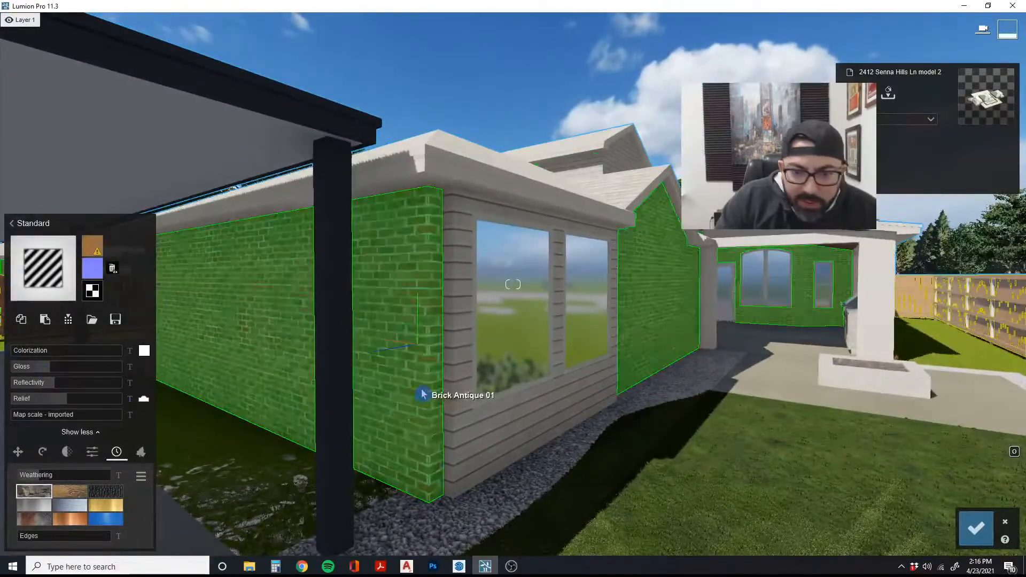
{"action": "left_click", "coordinate": [446, 338]}
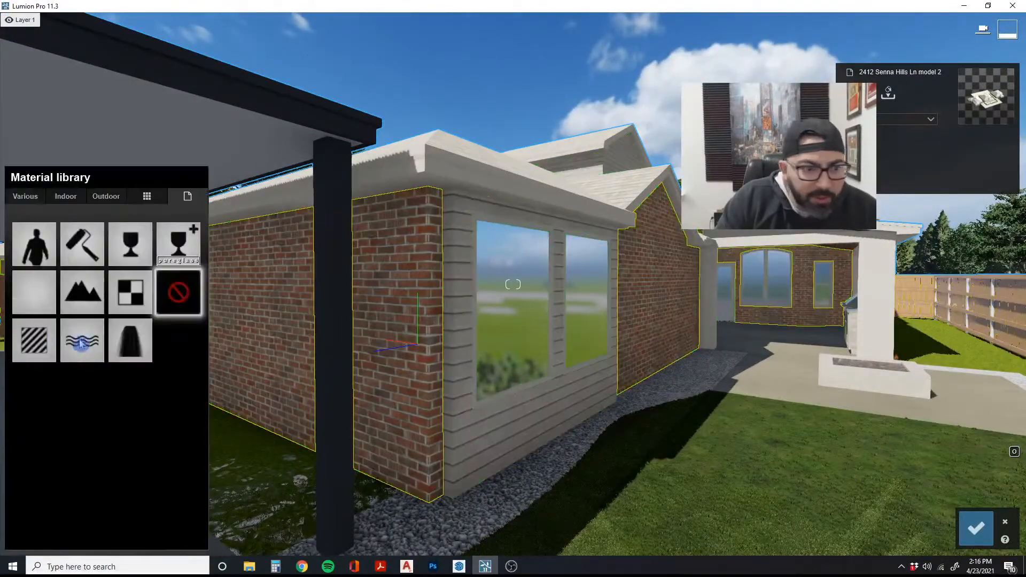
{"action": "left_click", "coordinate": [34, 339]}
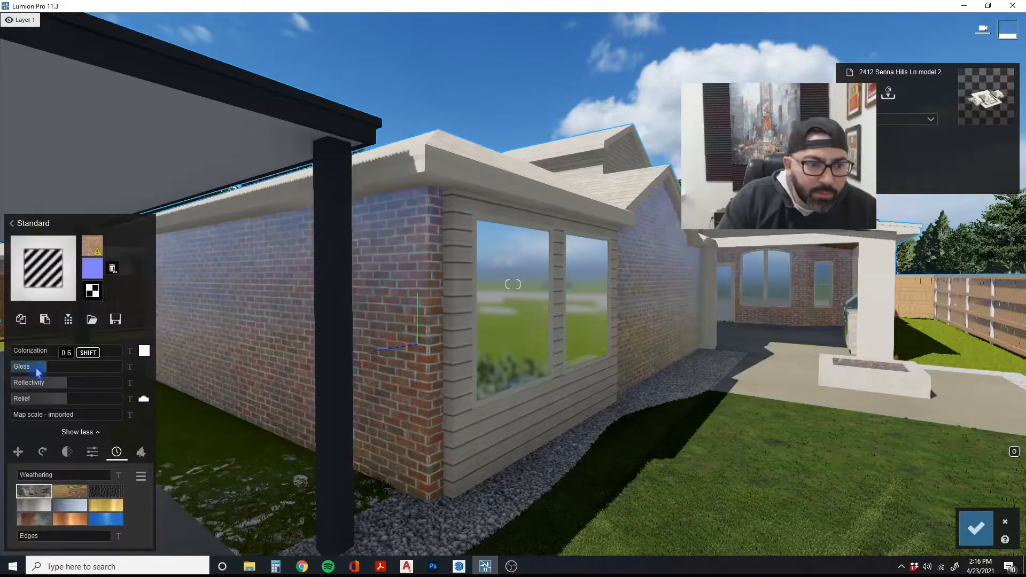
{"action": "left_click", "coordinate": [25, 386]}
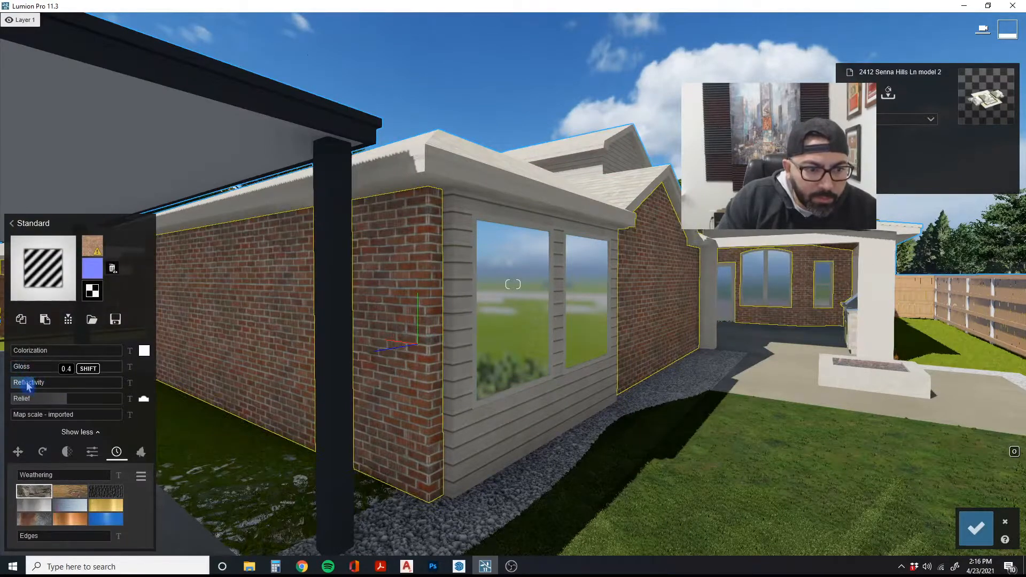
Try the Standard material on the roof shingles with 15_asphalt roof texture seamless_hr.jpg from the roof folder as color map
{"action": "key", "text": "q"}
{"action": "key", "text": "w"}
{"action": "right_click_drag", "start_coordinate": [27, 386], "coordinate": [149, 393]}
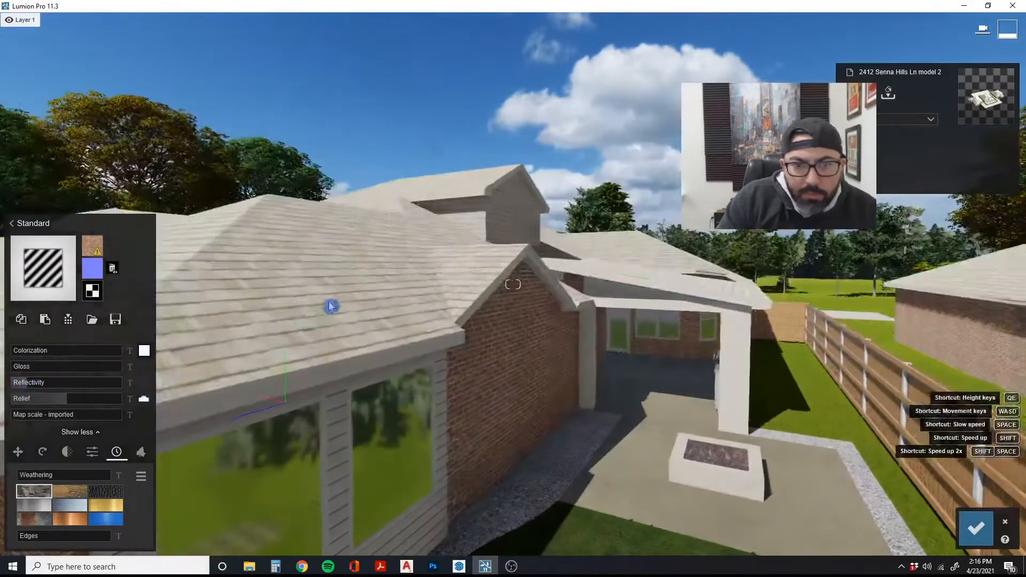
{"action": "left_click", "coordinate": [331, 303]}
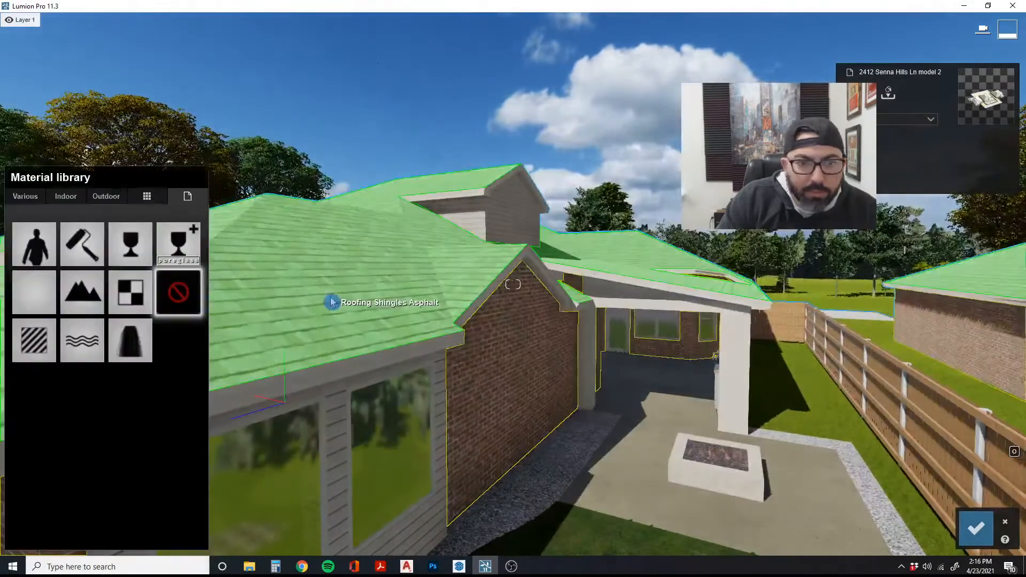
{"action": "left_click", "coordinate": [35, 340]}
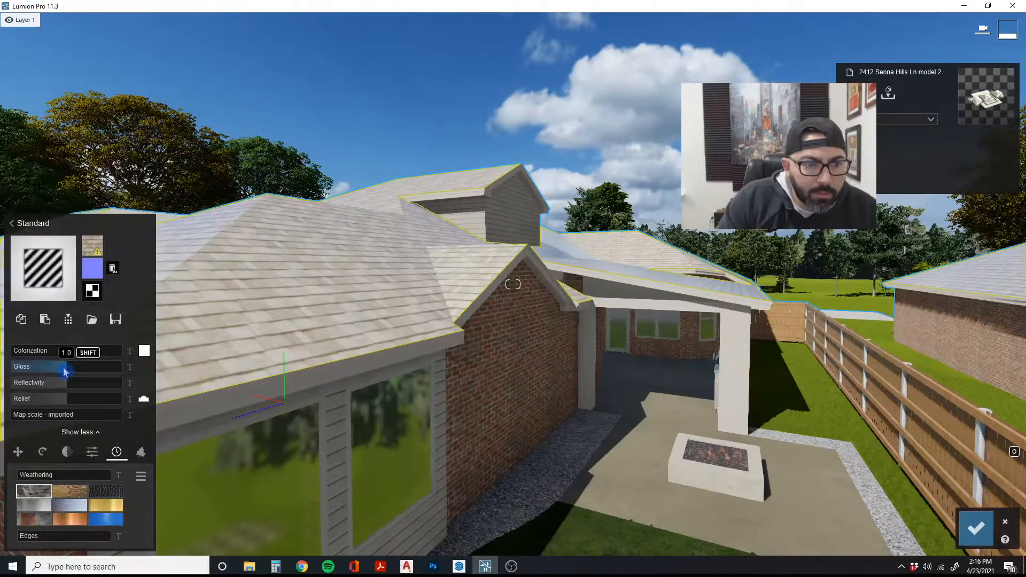
{"action": "left_click", "coordinate": [91, 246]}
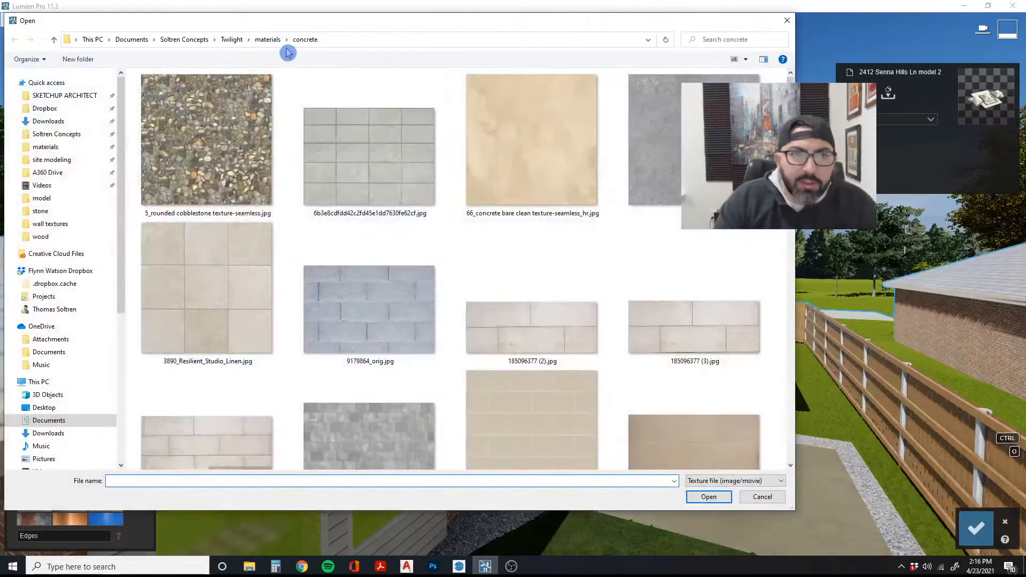
{"action": "left_click", "coordinate": [271, 42]}
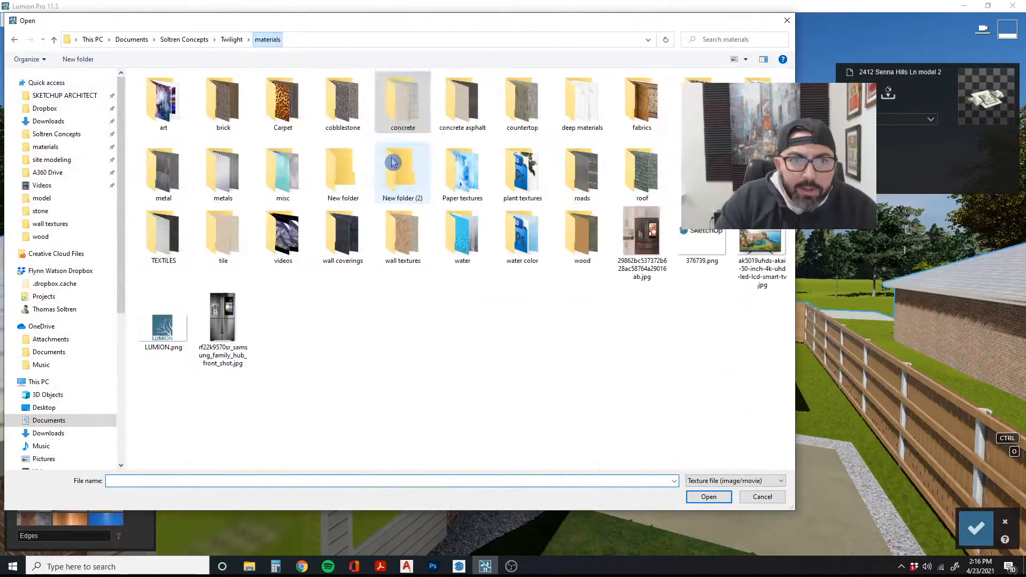
{"action": "double_click", "coordinate": [642, 181]}
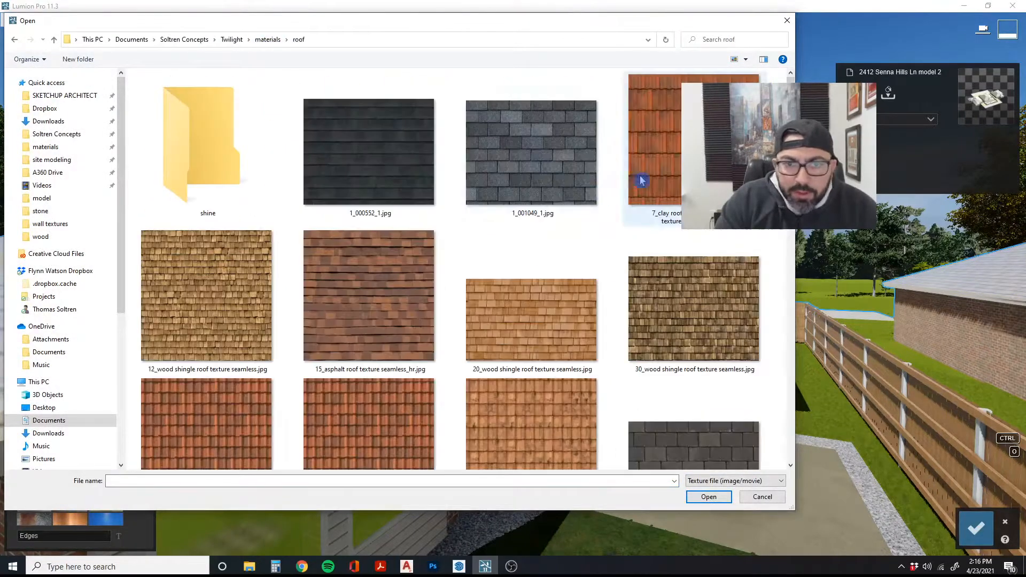
{"action": "double_click", "coordinate": [367, 316]}
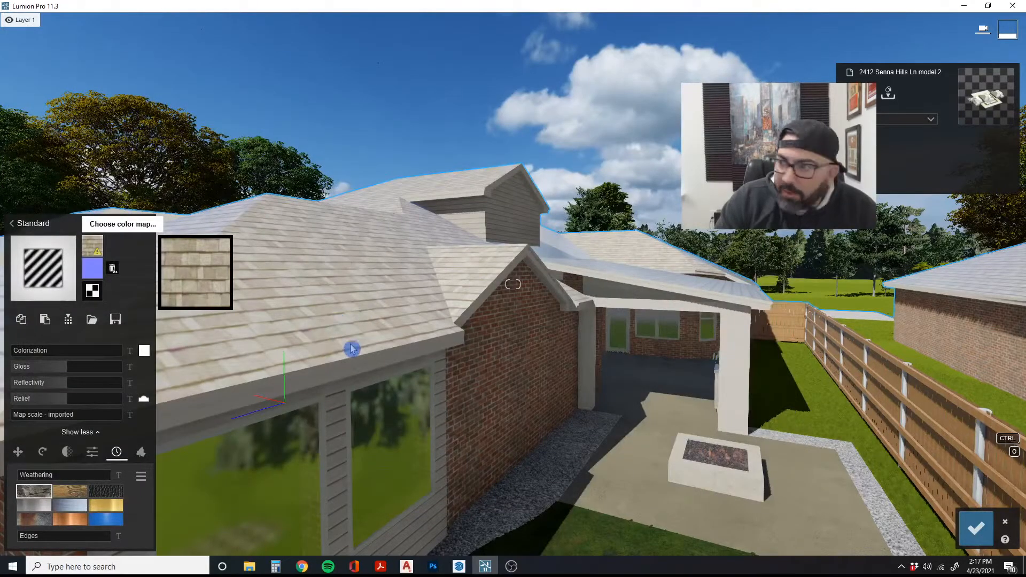
Try a map scale of about 3.0 for the reddish asphalt roof texture and discard the roof changes
{"action": "key", "text": "a"}
{"action": "right_click_drag", "start_coordinate": [313, 348], "coordinate": [292, 345]}
{"action": "left_click_drag", "start_coordinate": [29, 420], "coordinate": [41, 415]}
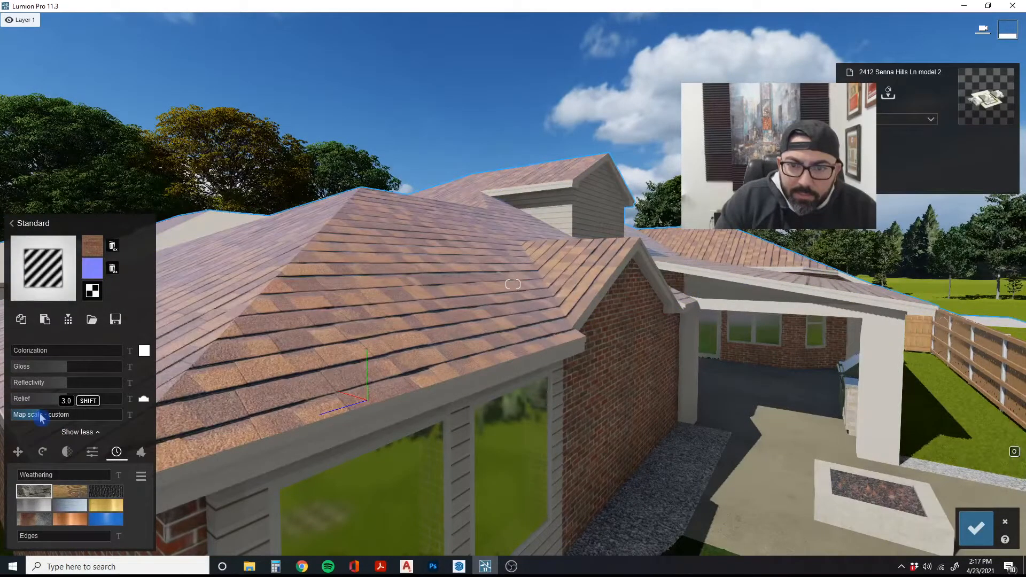
{"action": "key", "text": "q"}
{"action": "right_click_drag", "start_coordinate": [41, 418], "coordinate": [55, 419]}
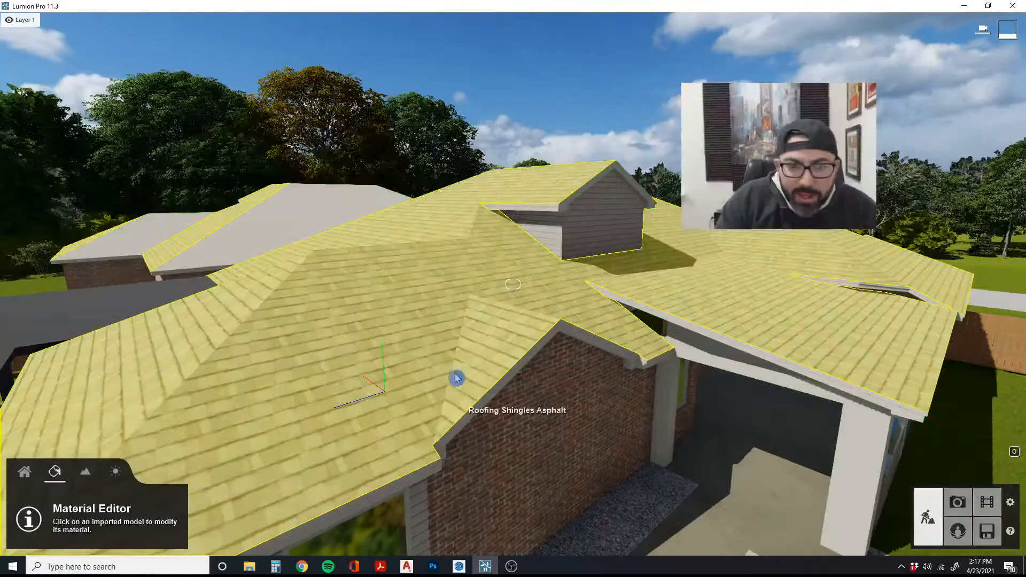
Assign the Standard material to the original roof shingles, lower gloss and reflectivity to about 0.3, and try slight weathering
{"action": "left_click", "coordinate": [447, 335]}
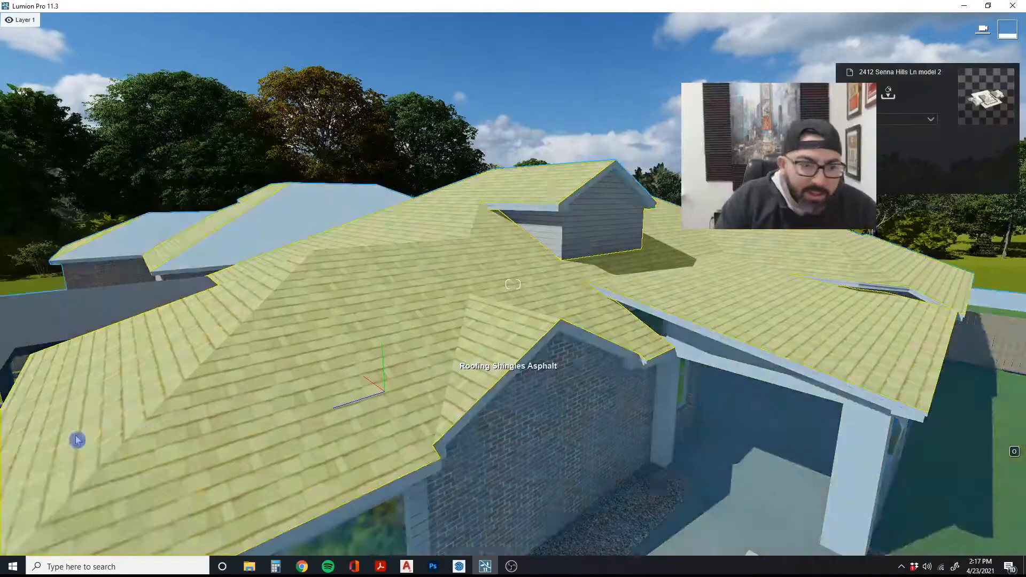
{"action": "left_click", "coordinate": [34, 340]}
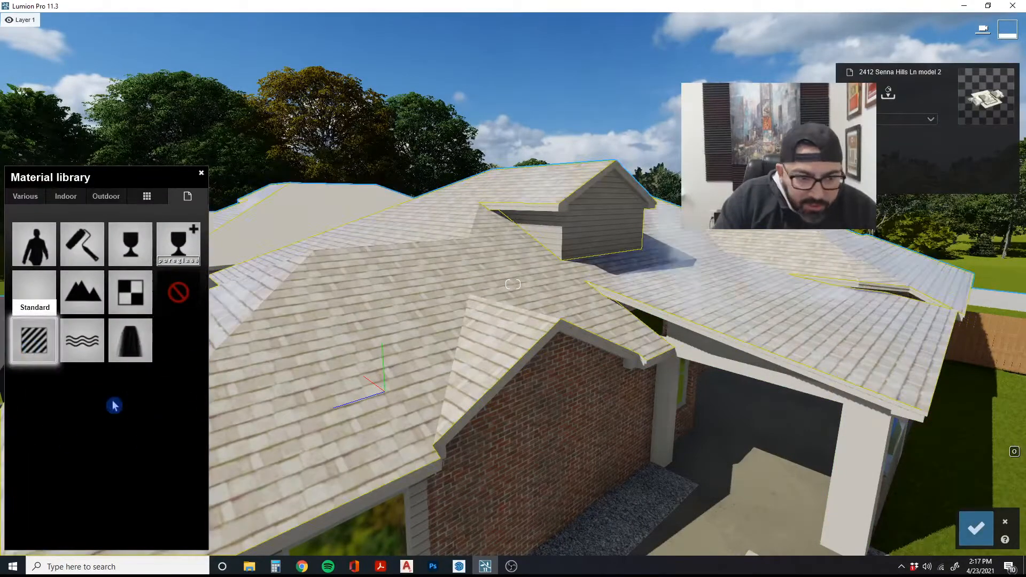
{"action": "left_click_drag", "start_coordinate": [63, 369], "coordinate": [29, 383]}
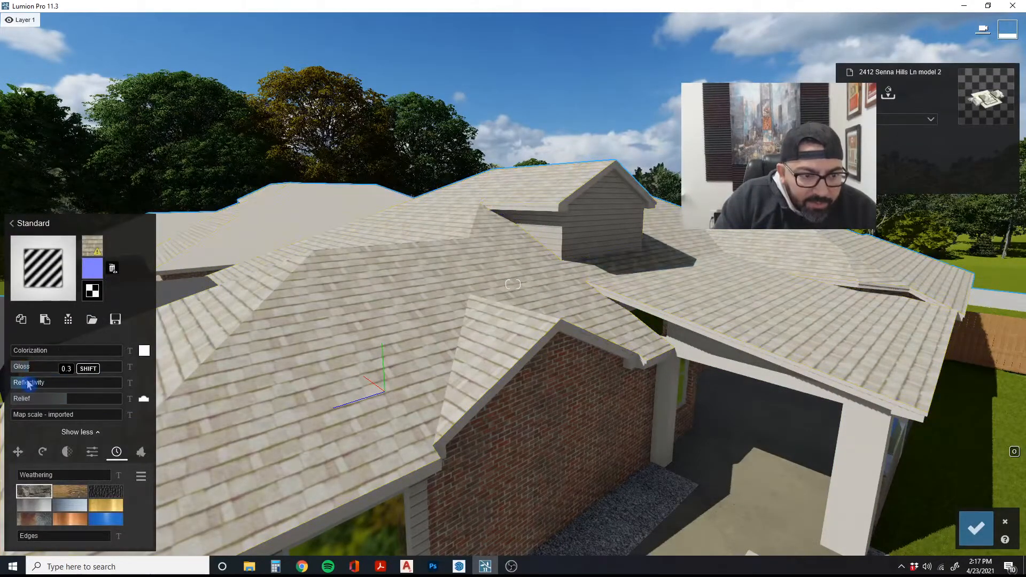
{"action": "left_click", "coordinate": [37, 475]}
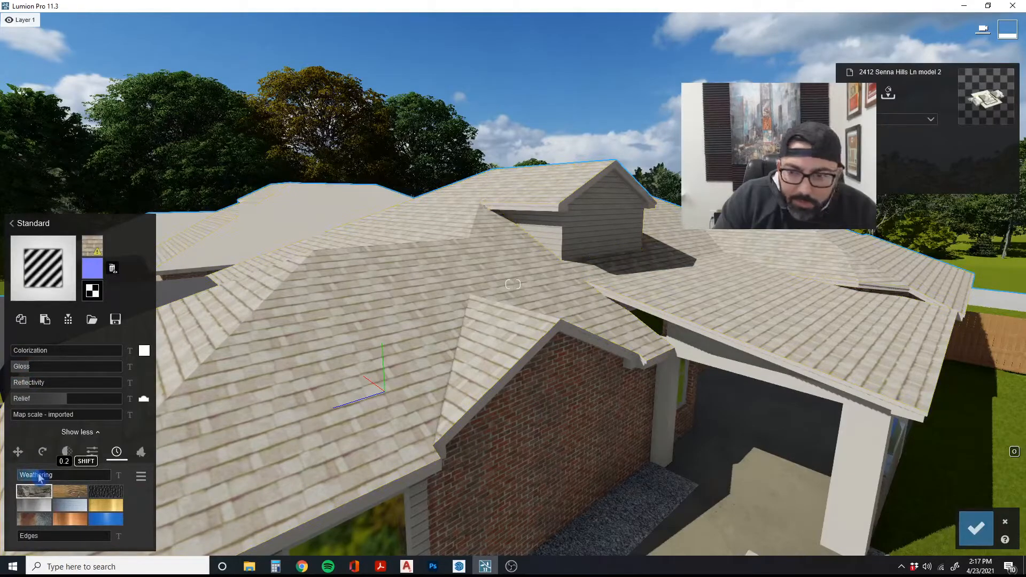
Tint the roof shingles with a dark reddish-brown colorization of about 0.3
{"action": "key", "text": "s"}
{"action": "right_click_drag", "start_coordinate": [192, 362], "coordinate": [192, 361]}
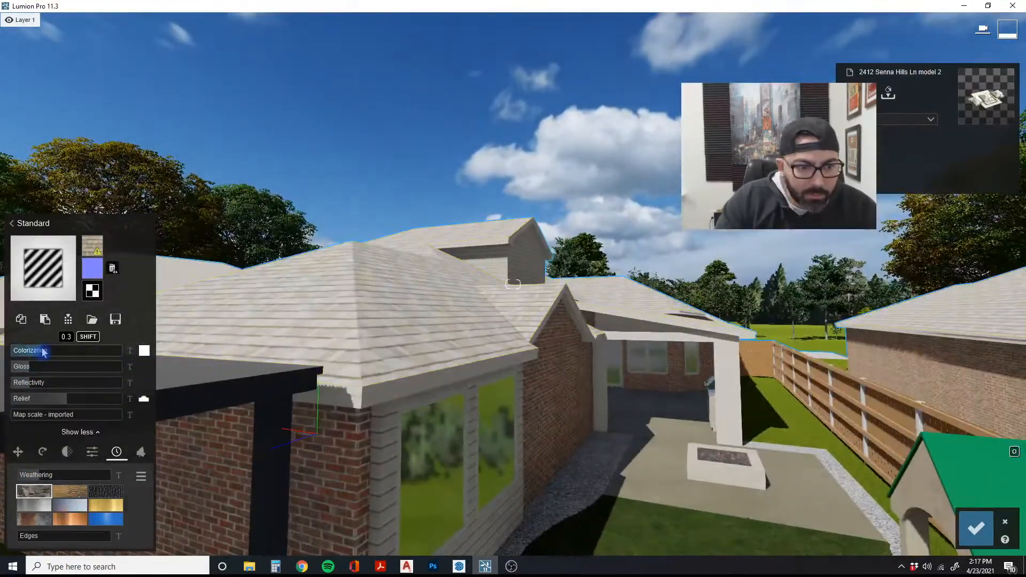
{"action": "left_click", "coordinate": [144, 352]}
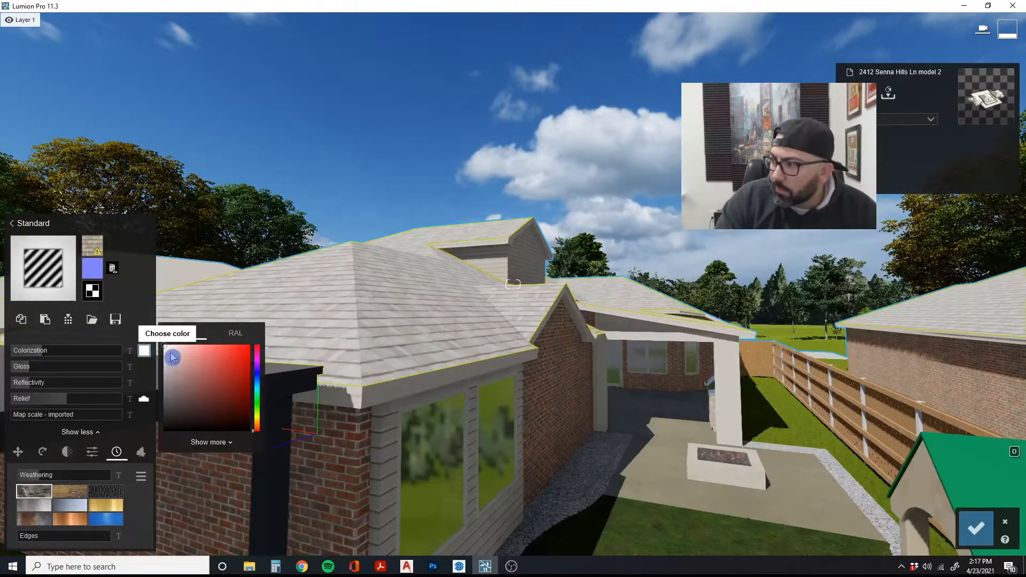
{"action": "left_click", "coordinate": [198, 409]}
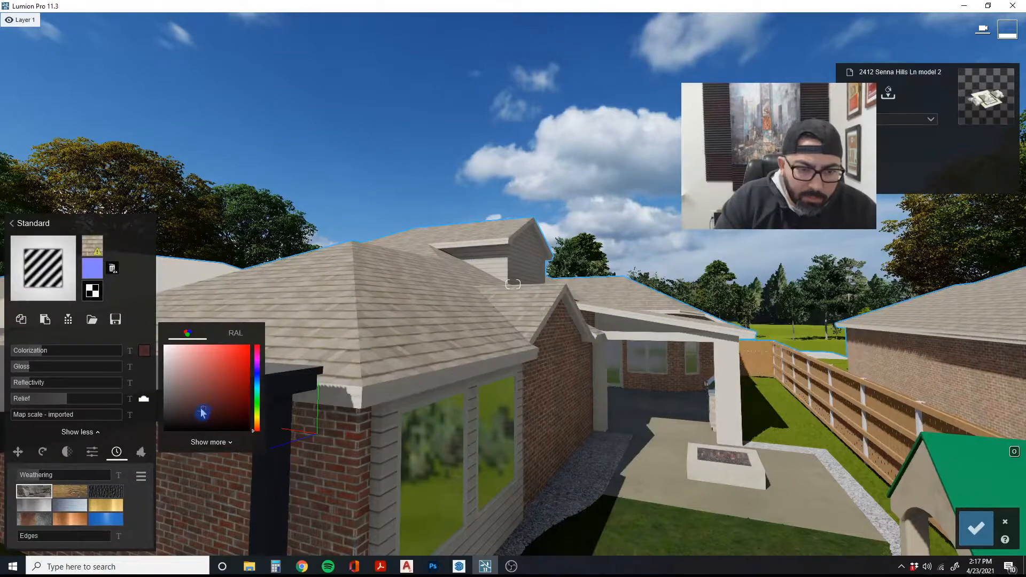
{"action": "left_click", "coordinate": [55, 351]}
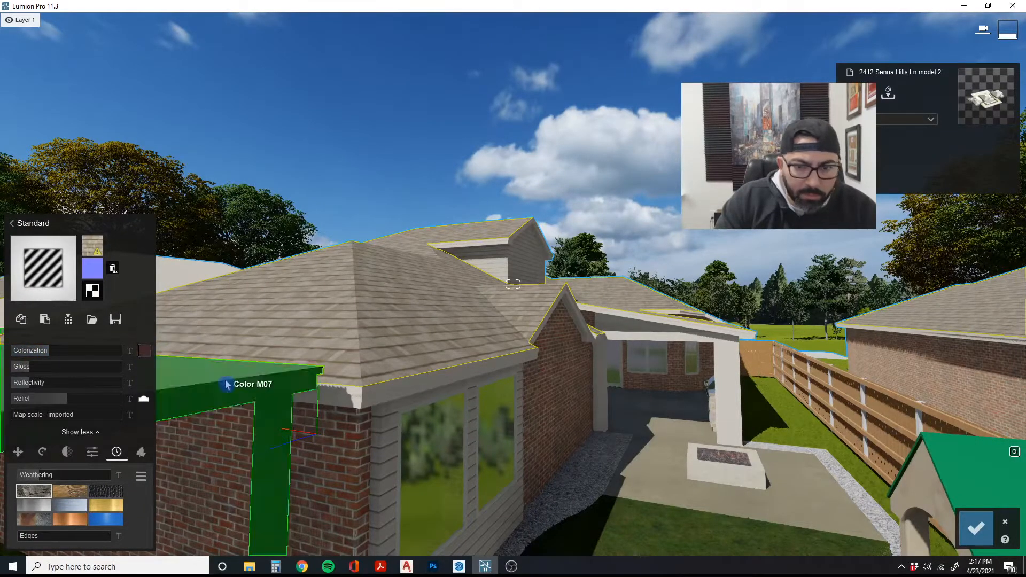
Assign the Standard material to the house's roof fascia and lower its gloss to about 0.8 and its reflectivity slightly
{"action": "key", "text": "s"}
{"action": "right_click_drag", "start_coordinate": [229, 386], "coordinate": [228, 388]}
{"action": "key", "text": "w"}
{"action": "key", "text": "q"}
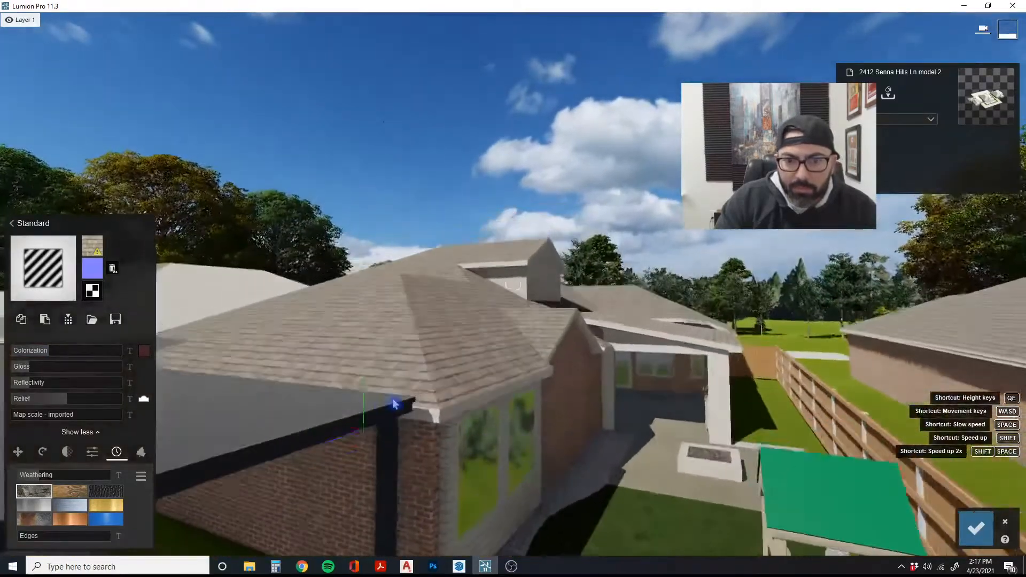
{"action": "key", "text": "w"}
{"action": "left_click", "coordinate": [423, 397]}
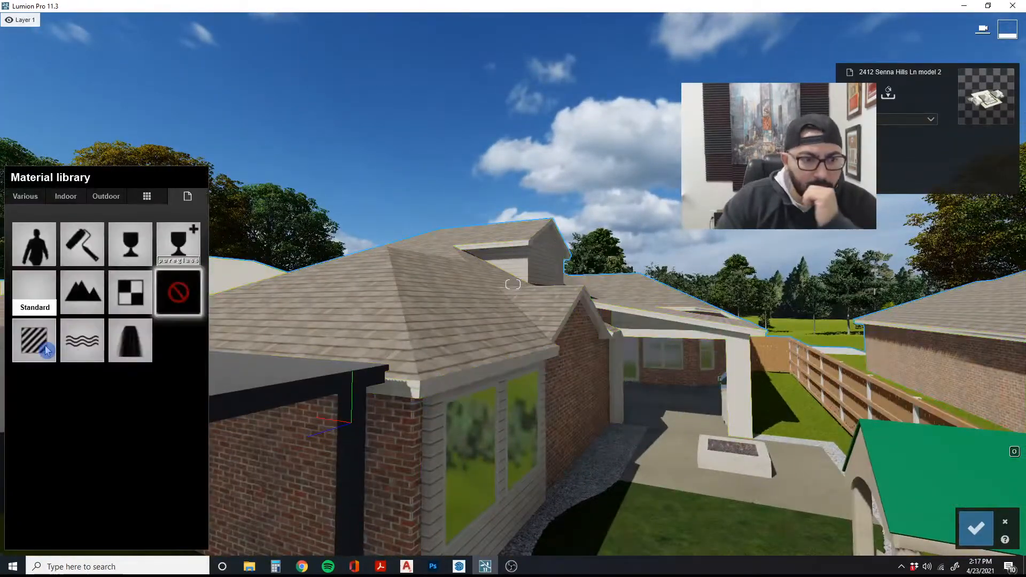
{"action": "left_click", "coordinate": [49, 353]}
{"action": "left_click", "coordinate": [57, 369]}
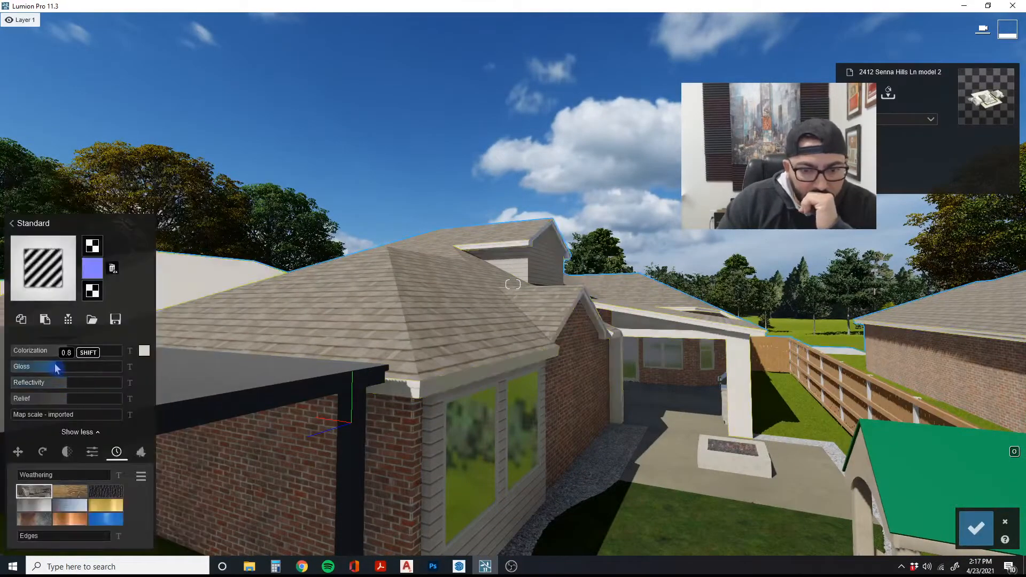
{"action": "left_click_drag", "start_coordinate": [66, 384], "coordinate": [52, 384]}
{"action": "key", "text": "s"}
{"action": "right_click_drag", "start_coordinate": [225, 387], "coordinate": [321, 359]}
{"action": "key", "text": "w"}
{"action": "key", "text": "w"}
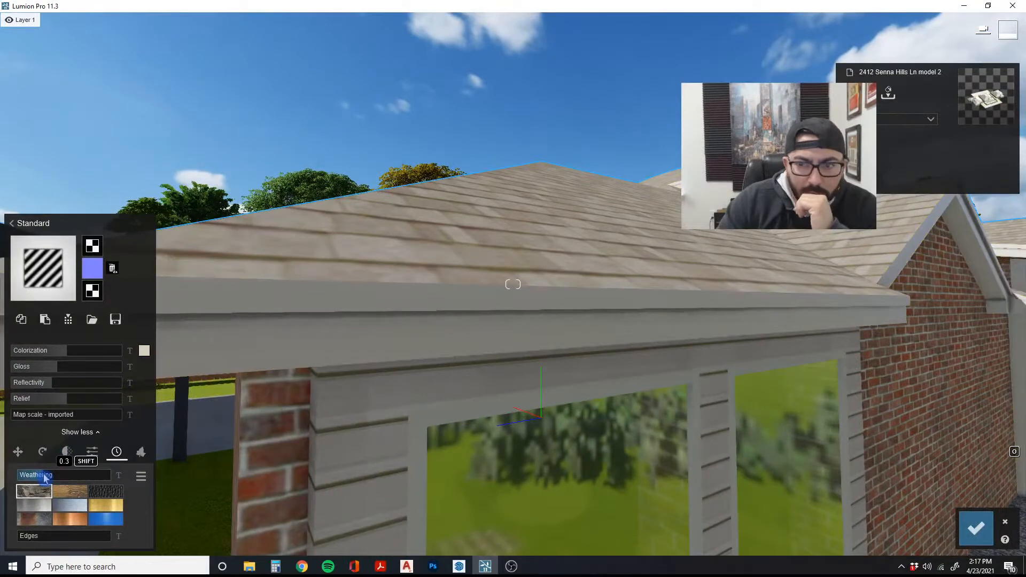
Assign the Standard material to the window frames, lower gloss and reflectivity, and try slight weathering
{"action": "left_click", "coordinate": [538, 394]}
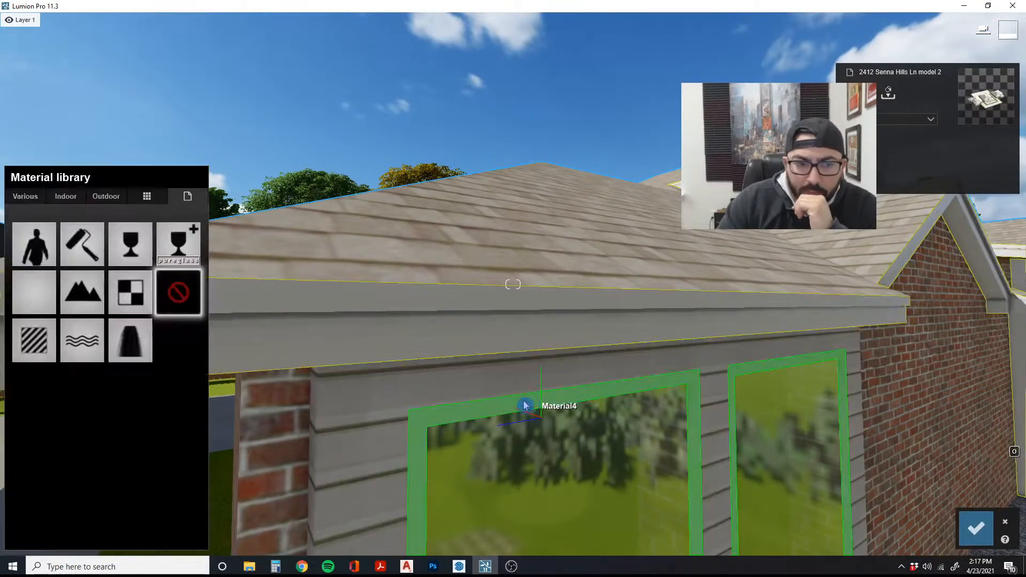
{"action": "left_click", "coordinate": [134, 361]}
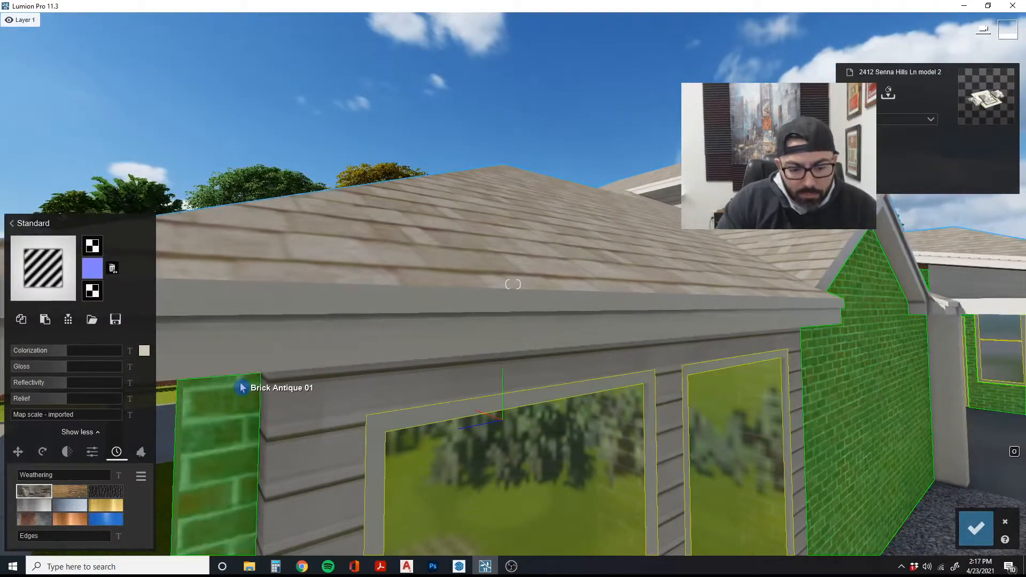
{"action": "key", "text": "e"}
{"action": "right_click_drag", "start_coordinate": [241, 388], "coordinate": [256, 385]}
{"action": "left_click_drag", "start_coordinate": [65, 368], "coordinate": [46, 383]}
{"action": "left_click_drag", "start_coordinate": [34, 477], "coordinate": [51, 476]}
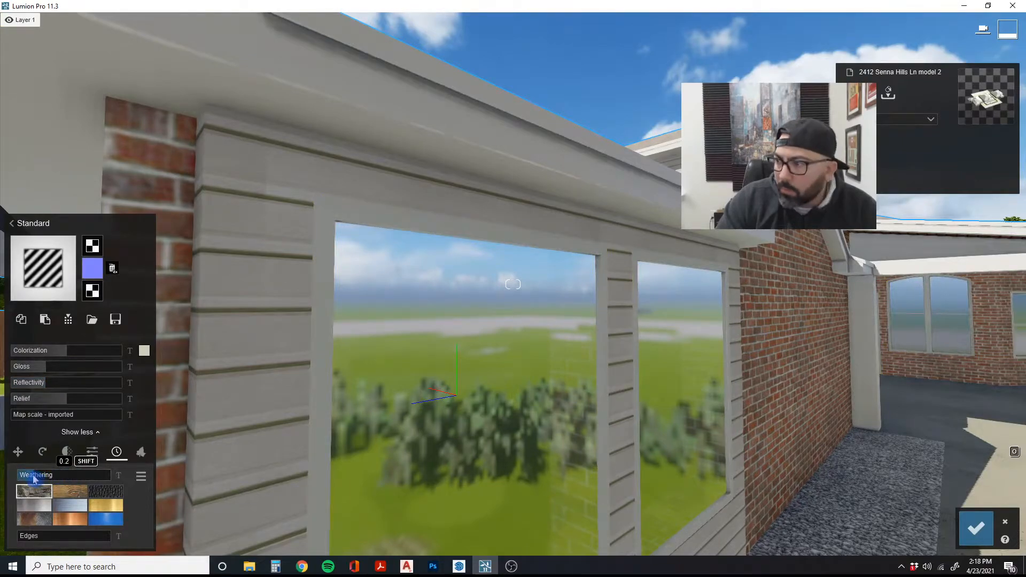
Examine the brick walls, columns and covered patio with the outdoor kitchen from several angles
{"action": "key", "text": "d"}
{"action": "right_click_drag", "start_coordinate": [227, 411], "coordinate": [228, 411]}
{"action": "key", "text": "q"}
{"action": "key", "text": "w"}
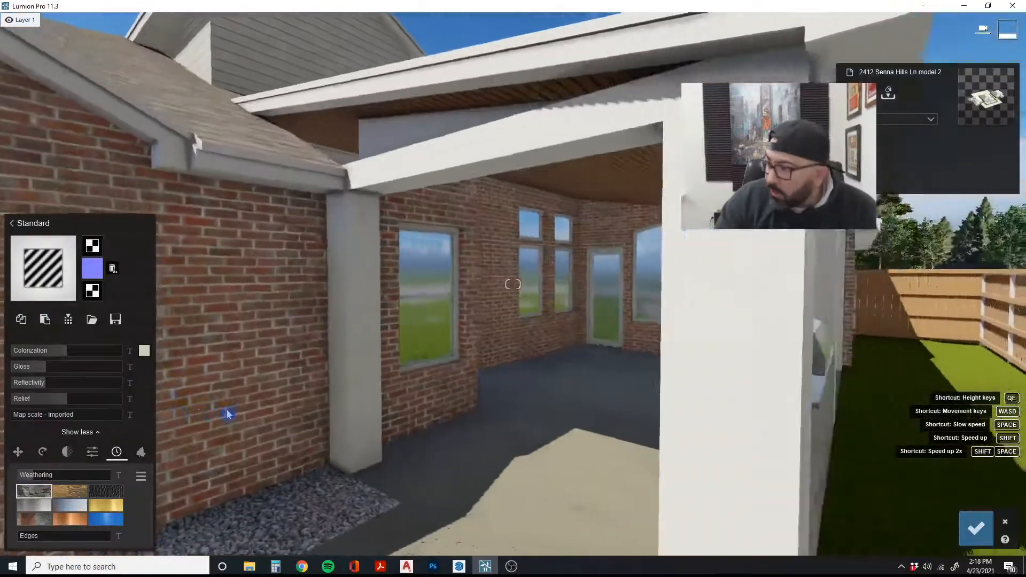
{"action": "key", "text": "d"}
{"action": "key", "text": "a"}
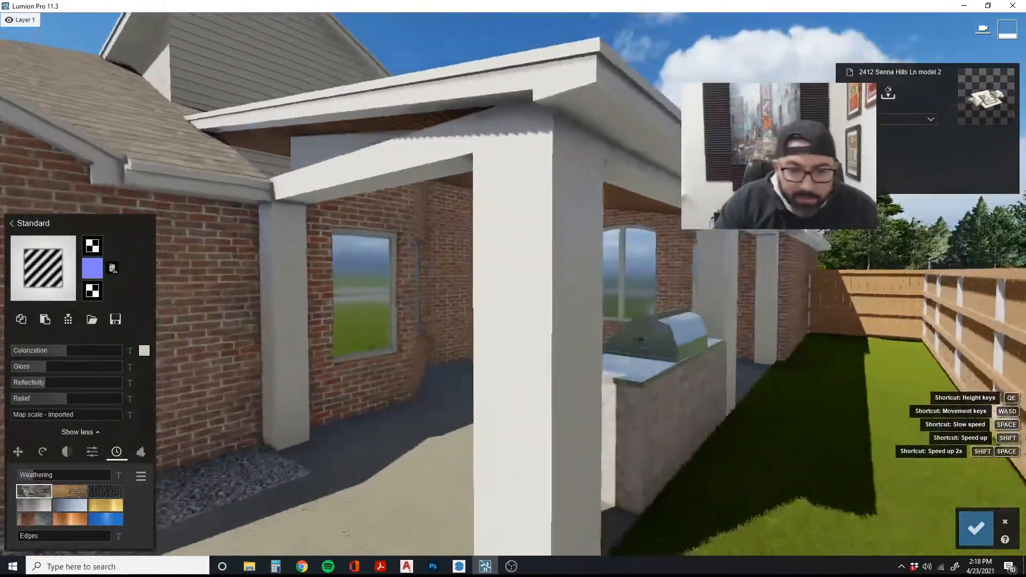
{"action": "key", "text": "s"}
{"action": "right_click_drag", "start_coordinate": [227, 414], "coordinate": [302, 435]}
{"action": "key", "text": "s"}
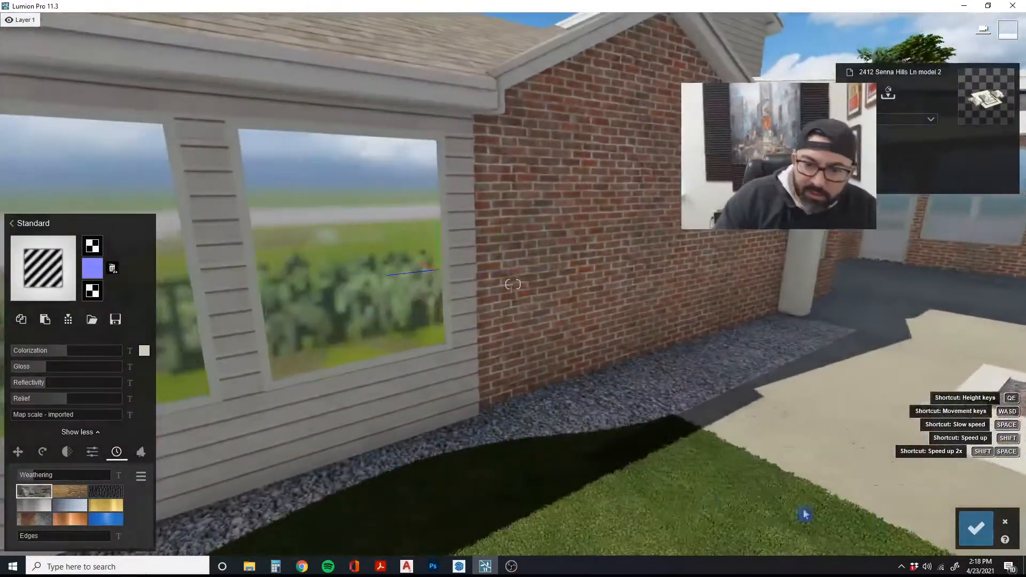
Save the material changes and return to object editing in front of the brick gable wall
{"action": "left_click", "coordinate": [958, 530]}
{"action": "key", "text": "s"}
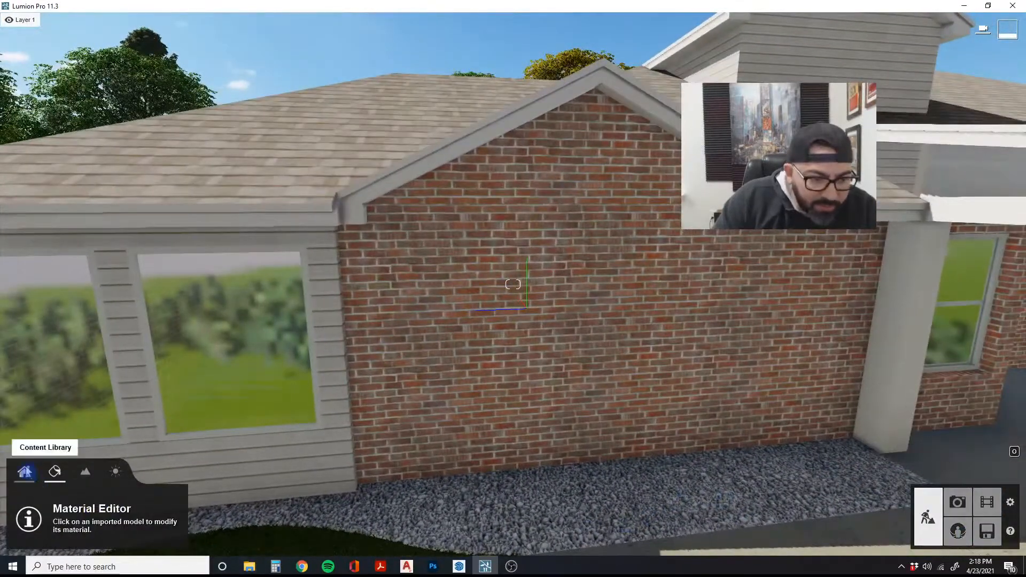
{"action": "left_click", "coordinate": [24, 472]}
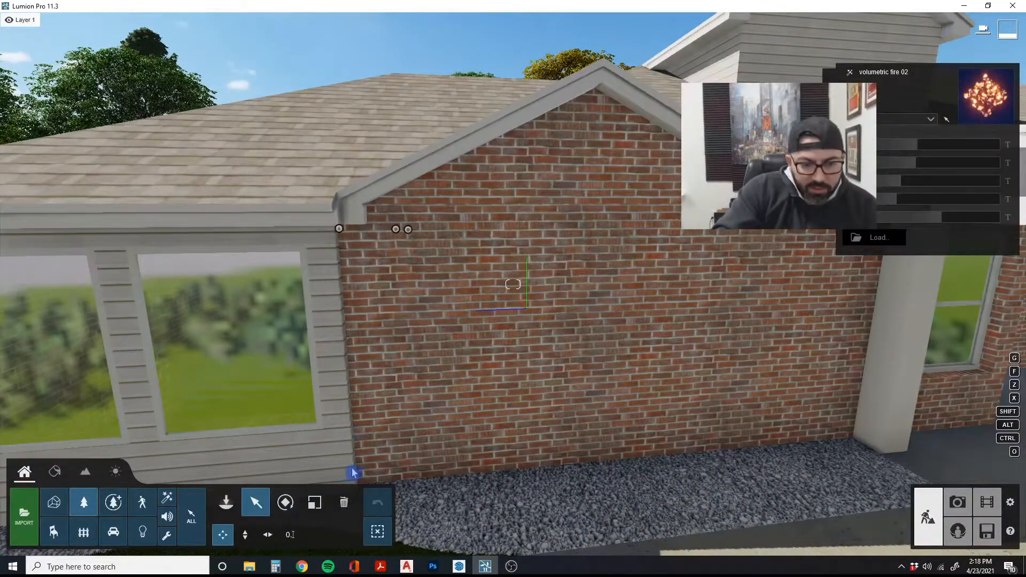
{"action": "right_click_drag", "start_coordinate": [353, 473], "coordinate": [304, 492]}
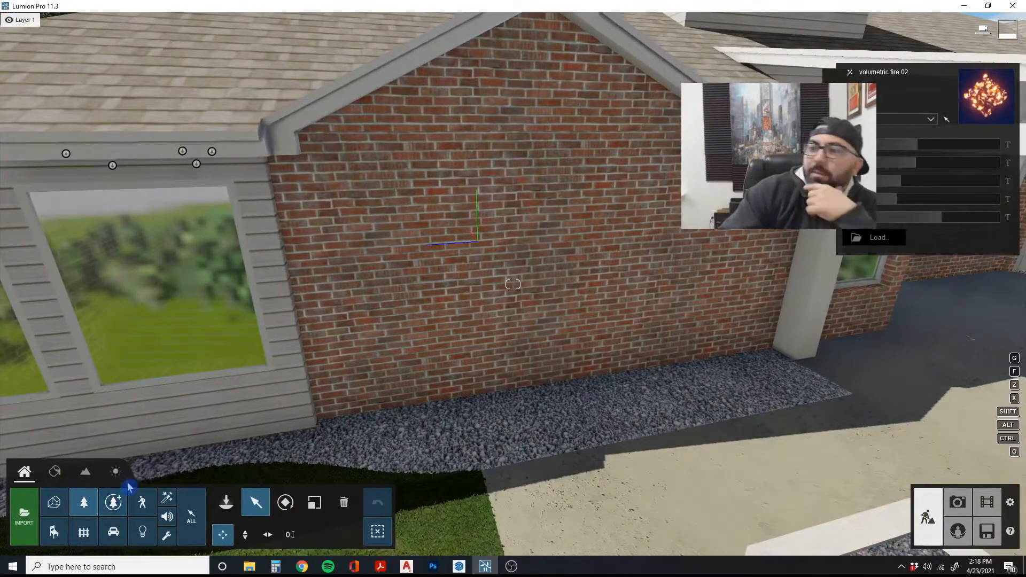
Choose the tall Grass Green 003 plant from the nature library's grasses and set it for placement along a line
{"action": "left_click", "coordinate": [226, 502]}
{"action": "left_click", "coordinate": [226, 502]}
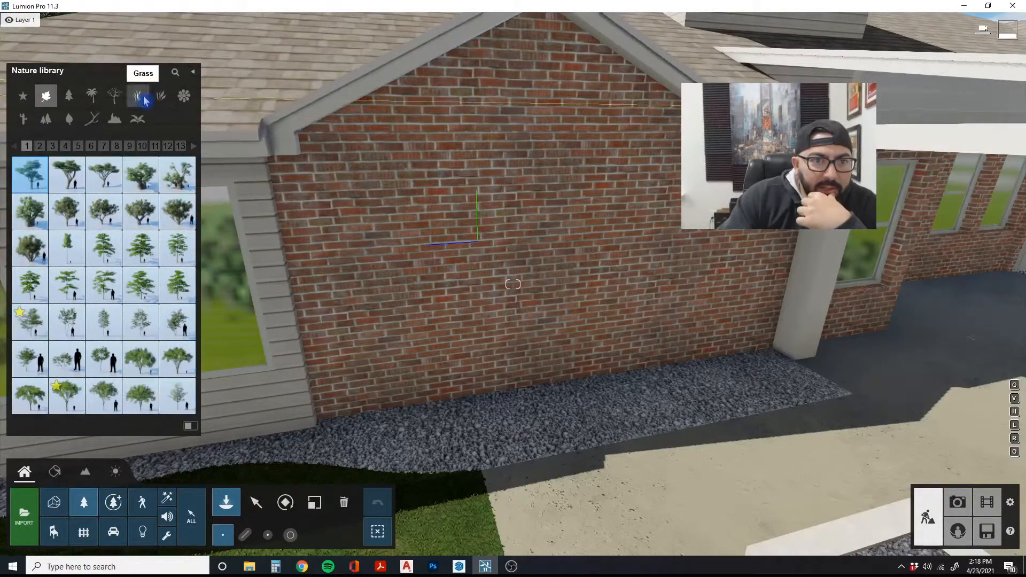
{"action": "left_click", "coordinate": [162, 100]}
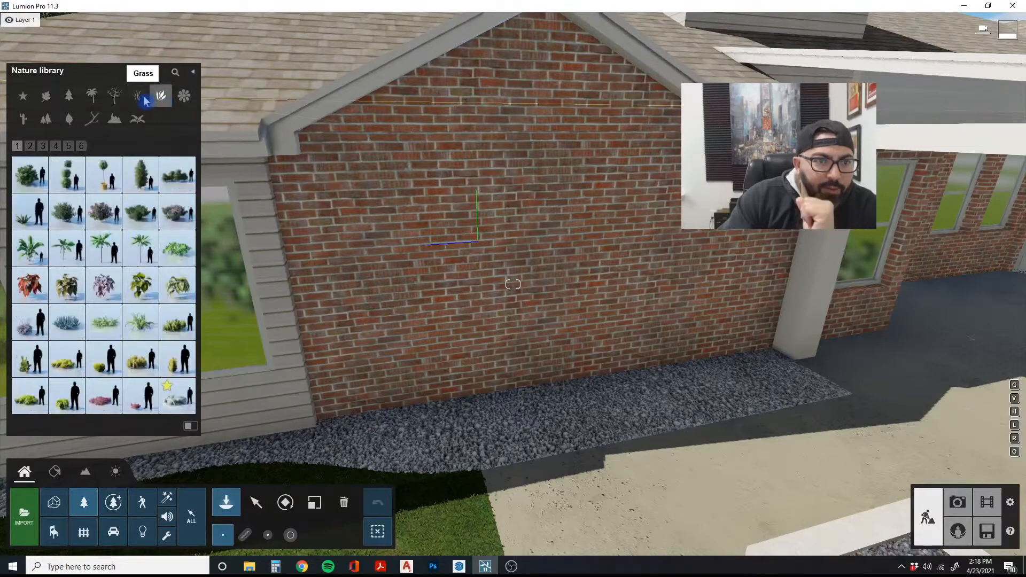
{"action": "left_click", "coordinate": [145, 102]}
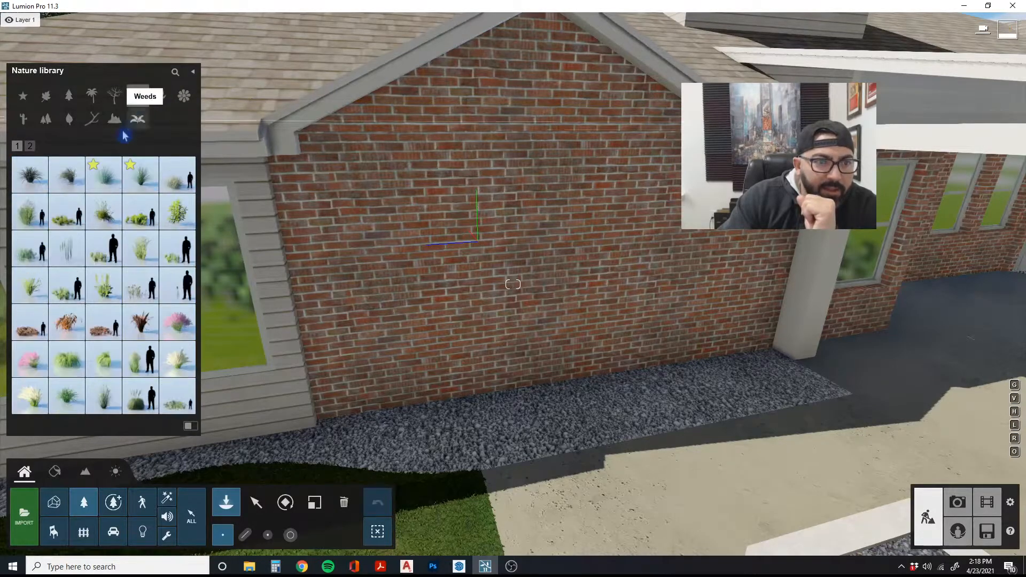
{"action": "left_click", "coordinate": [66, 249]}
{"action": "left_click", "coordinate": [246, 534]}
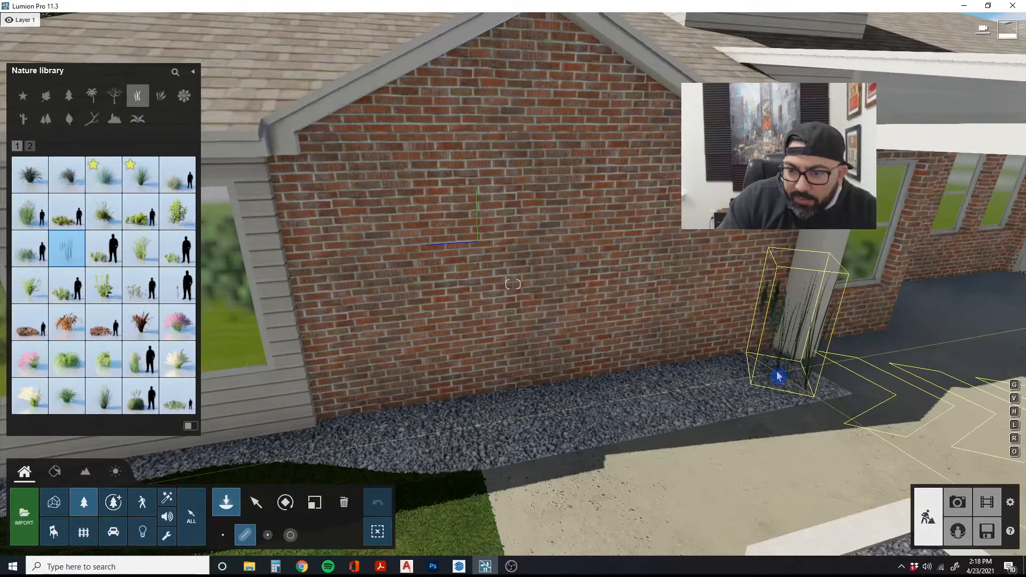
Lay the grass placement line along the gravel bed from the patio column to the brick wall's corner beside the siding
{"action": "left_click", "coordinate": [775, 370]}
{"action": "left_click", "coordinate": [359, 440]}
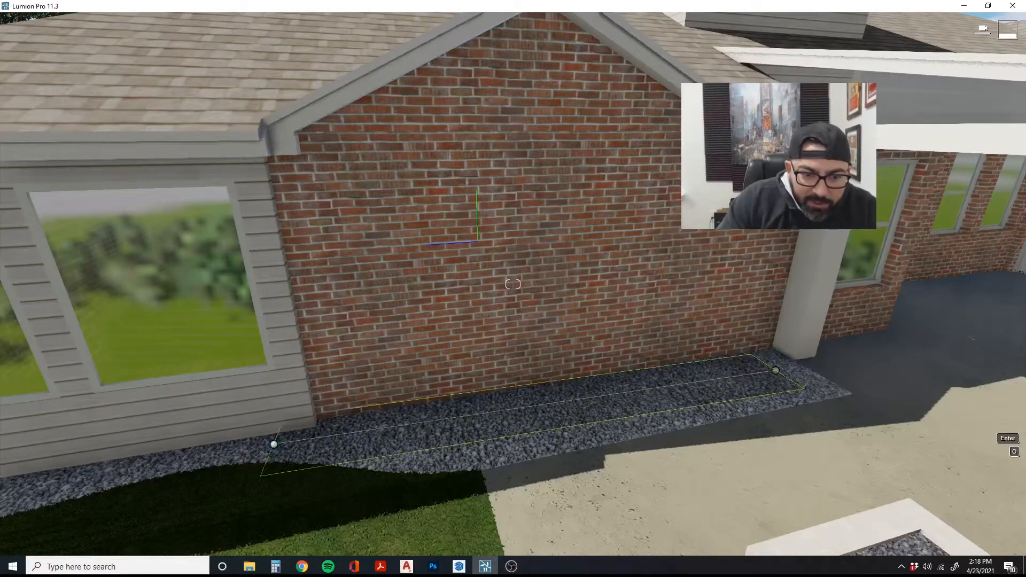
{"action": "key", "text": "a"}
{"action": "right_click_drag", "start_coordinate": [273, 443], "coordinate": [185, 483]}
{"action": "key", "text": "q"}
{"action": "key", "text": "a"}
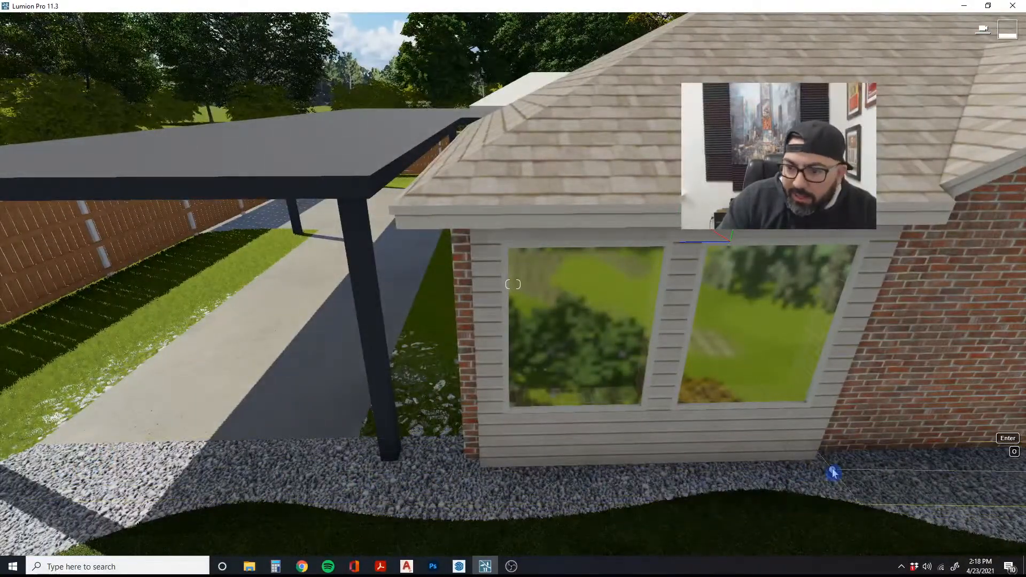
{"action": "key", "text": "d"}
{"action": "mouse_move", "coordinate": [836, 475]}
{"action": "right_mouse_down"}
{"action": "mouse_move", "coordinate": [815, 470]}
{"action": "mouse_move", "coordinate": [833, 462]}
{"action": "right_mouse_up"}
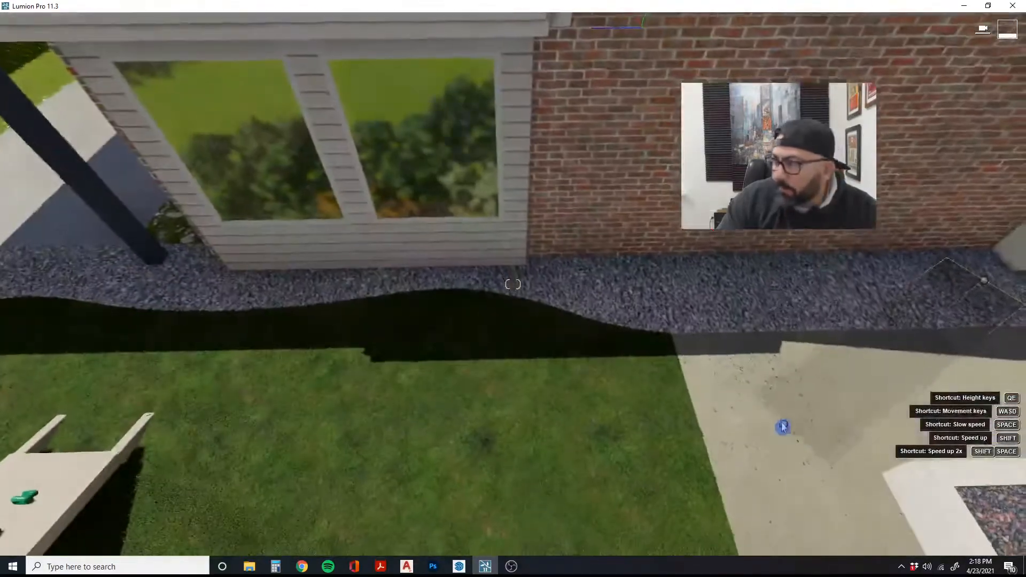
{"action": "key", "text": "q"}
{"action": "key", "text": "d"}
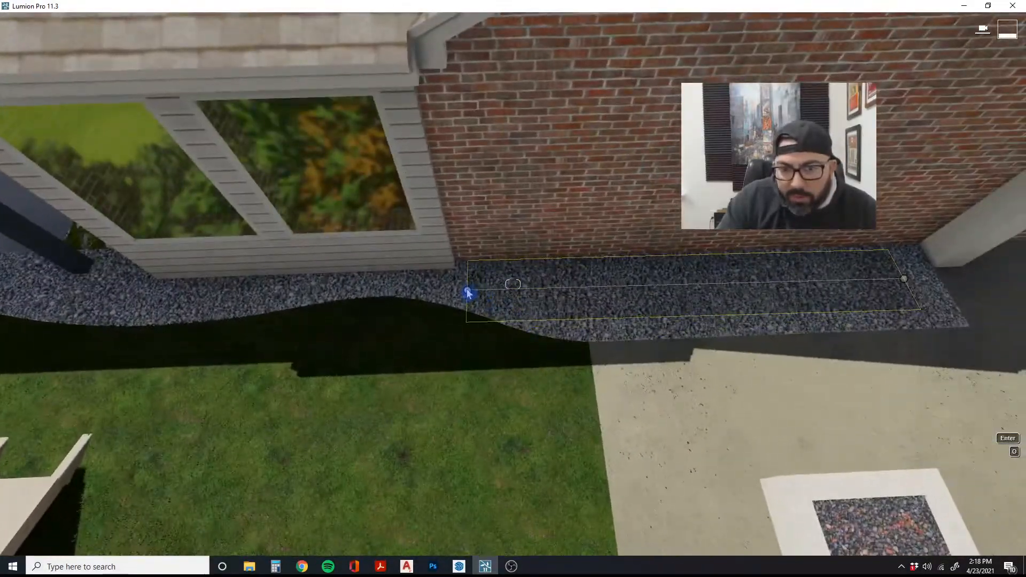
{"action": "left_click", "coordinate": [464, 290]}
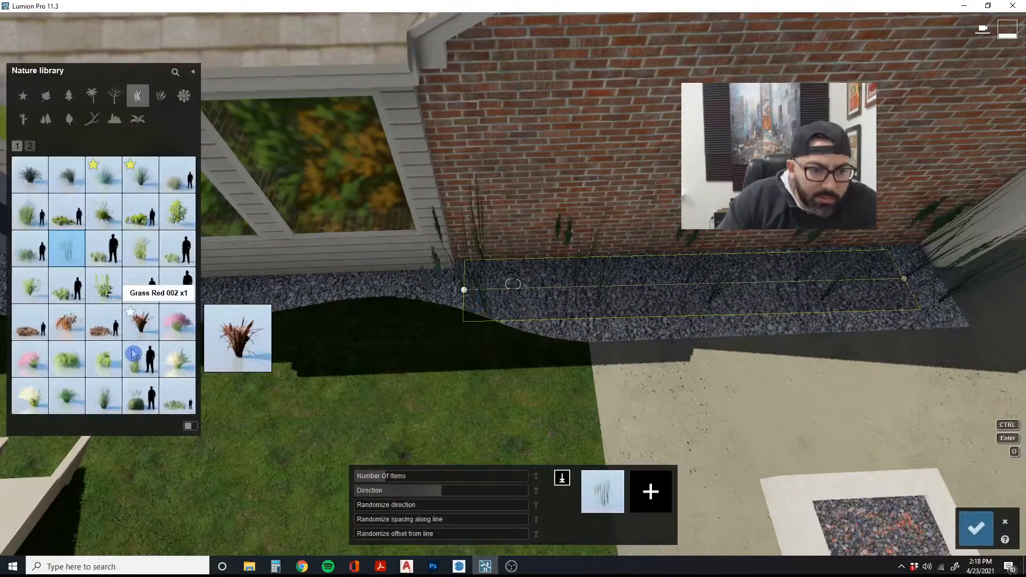
Increase the number of grasses along the line and slightly randomize their direction, spacing and offset from the line
{"action": "left_click_drag", "start_coordinate": [390, 479], "coordinate": [438, 477]}
{"action": "mouse_move", "coordinate": [439, 477]}
{"action": "right_mouse_down"}
{"action": "mouse_move", "coordinate": [447, 490]}
{"action": "mouse_move", "coordinate": [452, 482]}
{"action": "right_mouse_up"}
{"action": "key", "text": "w"}
{"action": "right_click_drag", "start_coordinate": [460, 440], "coordinate": [469, 435]}
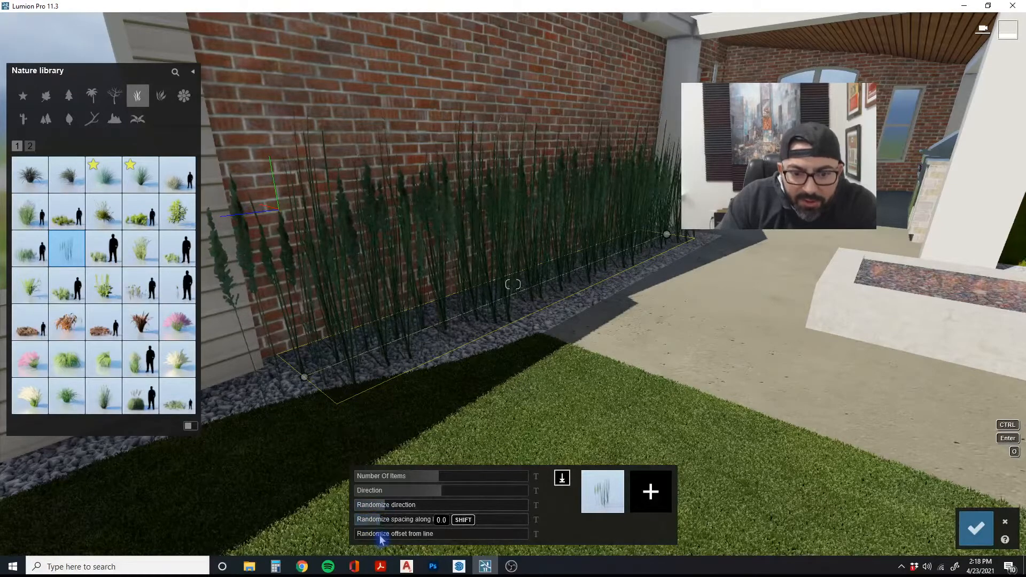
{"action": "left_click_drag", "start_coordinate": [378, 534], "coordinate": [384, 534]}
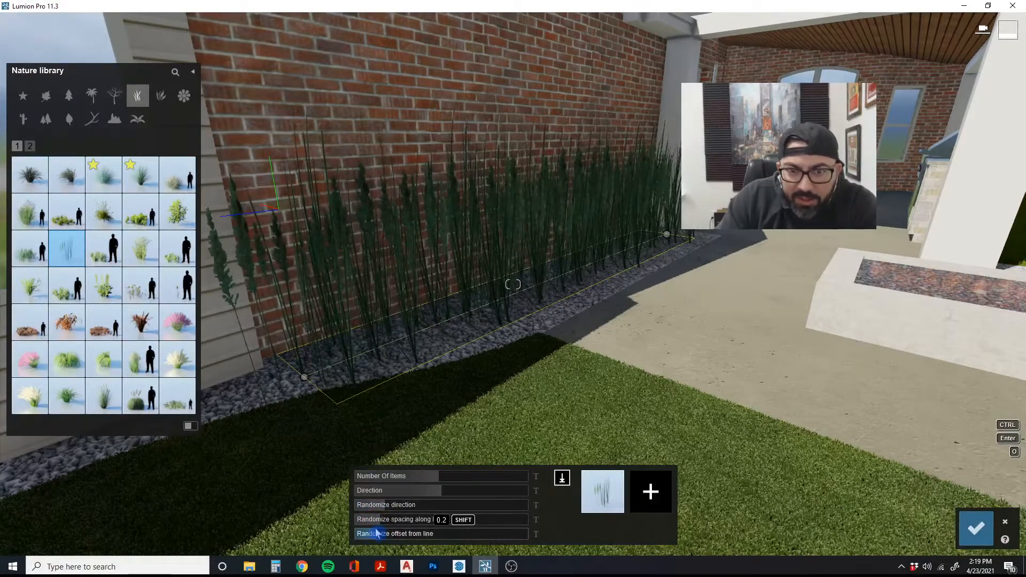
Raise the number of grasses to 53, adjust the direction and spacing randomness, and accept the row
{"action": "left_click_drag", "start_coordinate": [437, 479], "coordinate": [474, 482]}
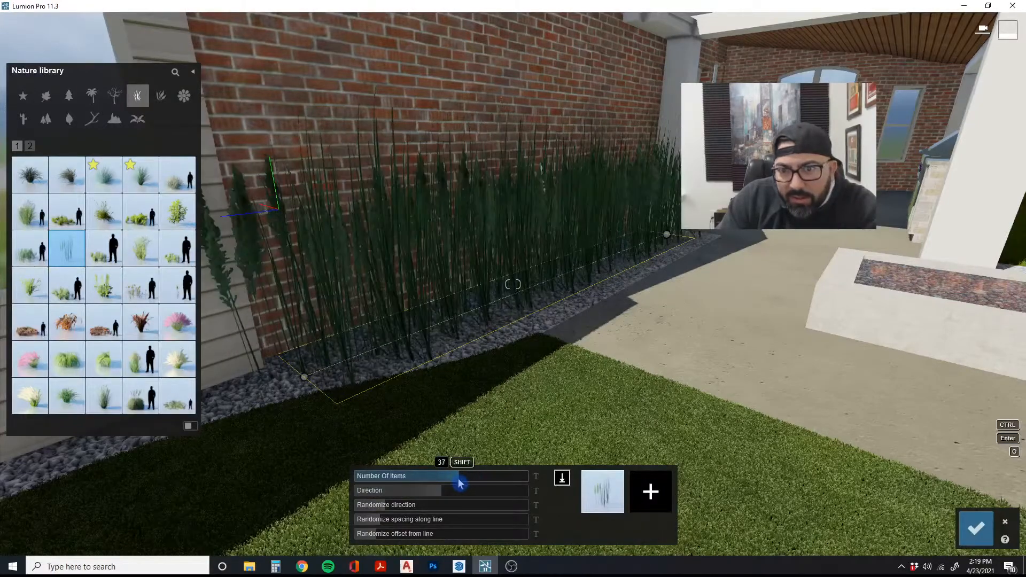
{"action": "key", "text": "s"}
{"action": "mouse_move", "coordinate": [461, 480]}
{"action": "right_mouse_down"}
{"action": "mouse_move", "coordinate": [464, 467]}
{"action": "mouse_move", "coordinate": [443, 479]}
{"action": "mouse_move", "coordinate": [455, 496]}
{"action": "right_mouse_up"}
{"action": "key", "text": "d"}
{"action": "left_click_drag", "start_coordinate": [464, 480], "coordinate": [481, 484]}
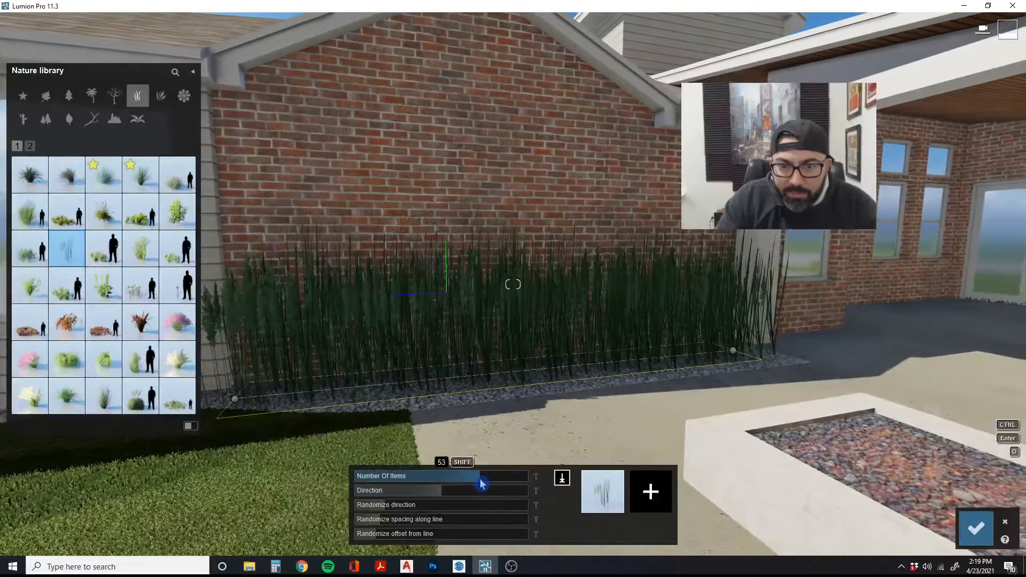
{"action": "left_click_drag", "start_coordinate": [377, 510], "coordinate": [363, 507], "text": "shift"}
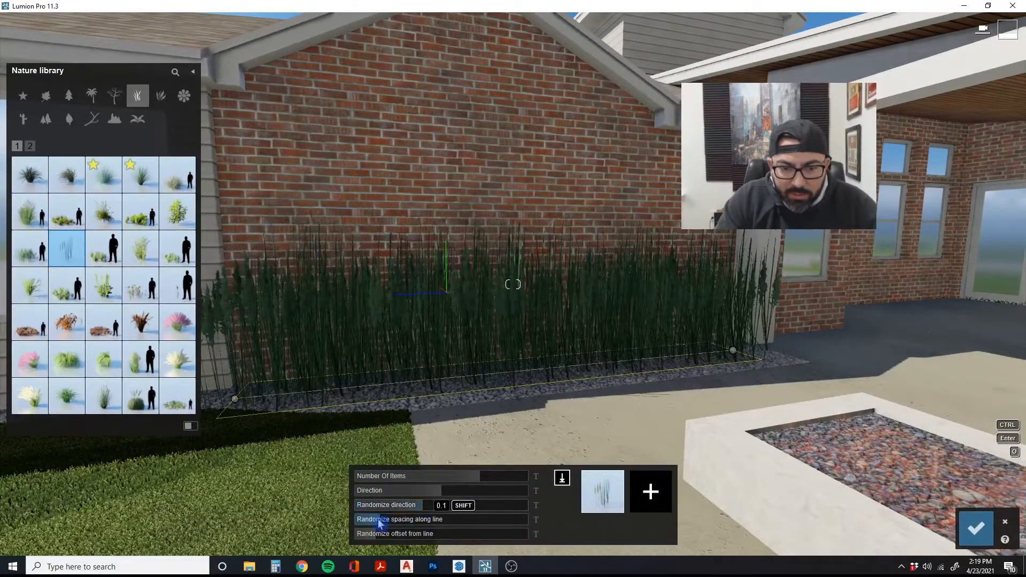
{"action": "left_click", "coordinate": [987, 536]}
Select the whole row of tall grasses along the brick wall and shift its color correction hue to about 0.7
{"action": "right_click_drag", "start_coordinate": [801, 417], "coordinate": [354, 480]}
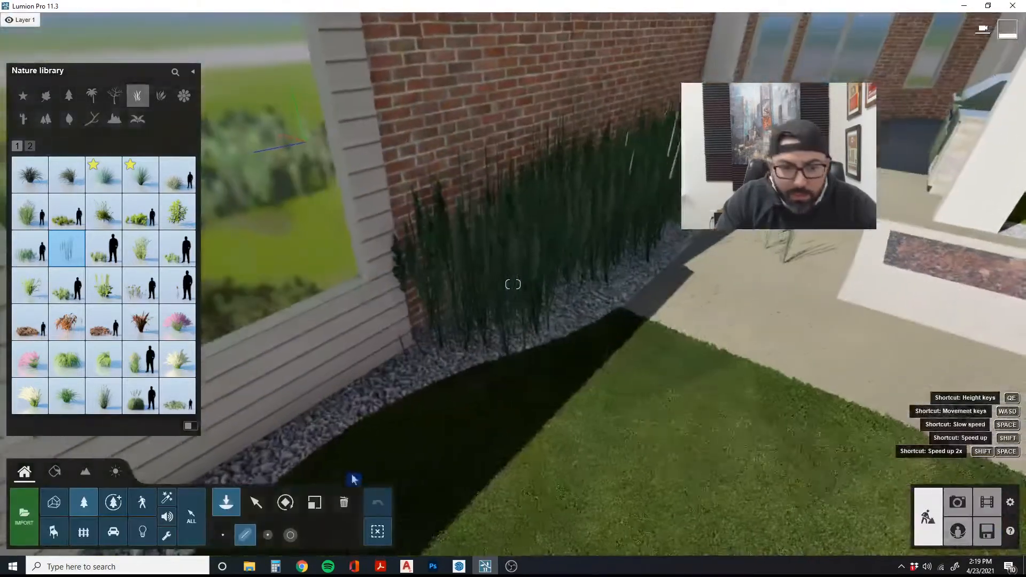
{"action": "left_click", "coordinate": [256, 502]}
{"action": "left_click_drag", "start_coordinate": [404, 382], "coordinate": [784, 136], "text": "ctrl"}
{"action": "right_click_drag", "start_coordinate": [784, 137], "coordinate": [855, 102]}
{"action": "key", "text": "d"}
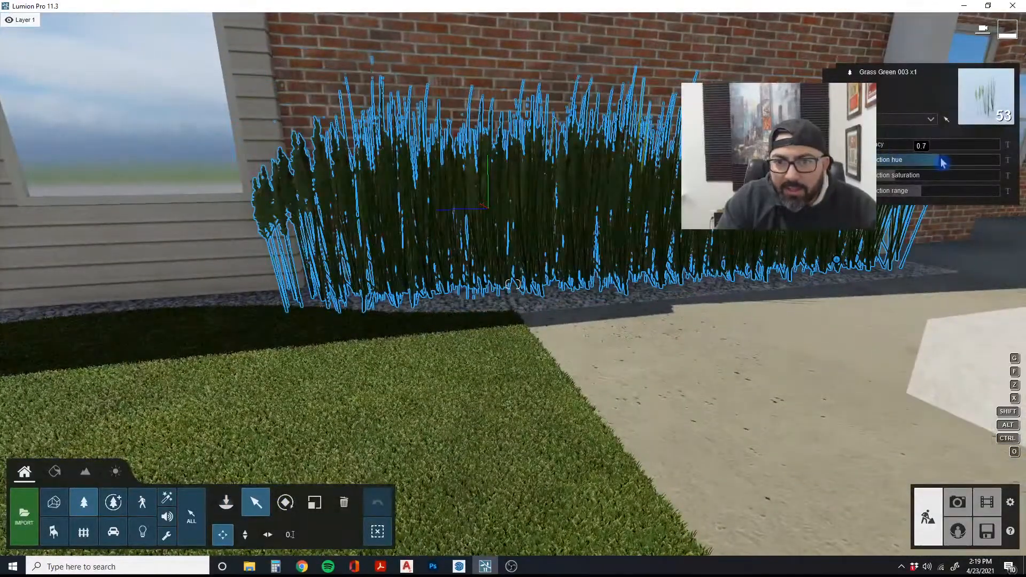
{"action": "key", "text": "a"}
{"action": "right_click_drag", "start_coordinate": [898, 172], "coordinate": [932, 186]}
{"action": "key", "text": "w"}
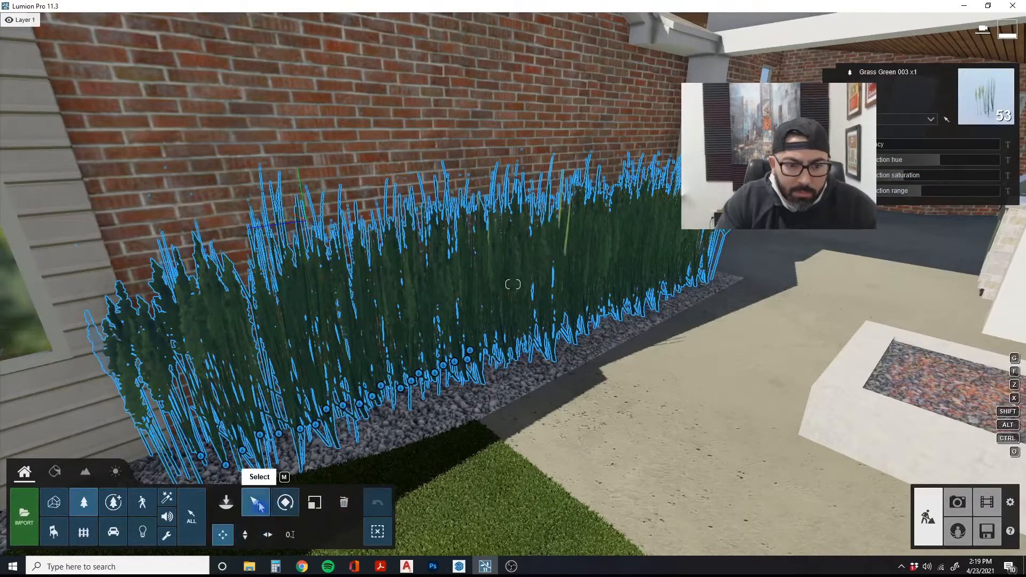
Clear the selection of the tall green grasses planted along the brick wall
{"action": "key", "text": "s"}
{"action": "key", "text": "a"}
{"action": "left_click", "coordinate": [380, 530]}
{"action": "key", "text": "e"}
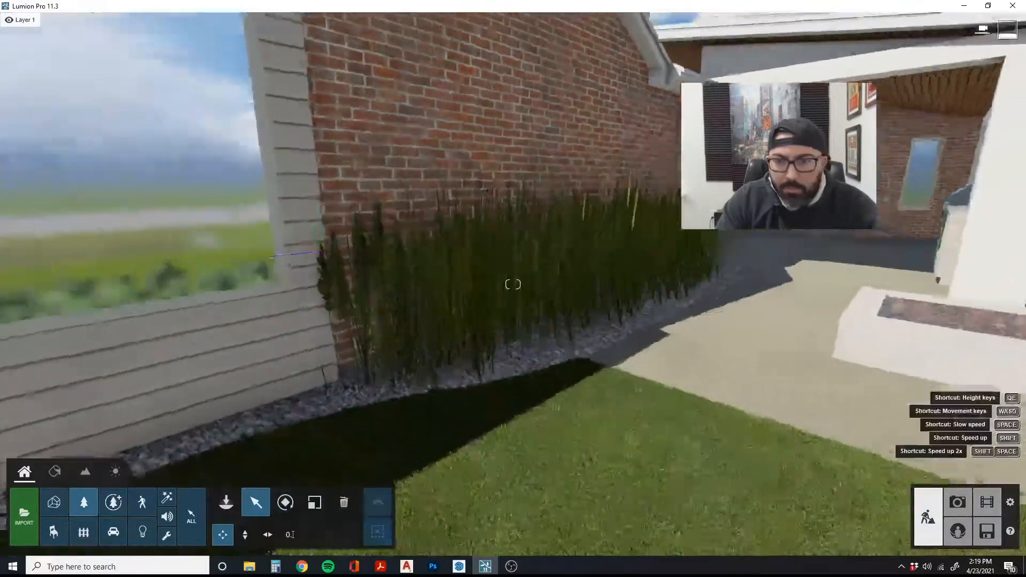
Place a single JuniperHedge Low RT from the favourite plants on the gravel border at the end of the covered walkway
{"action": "key", "text": "d"}
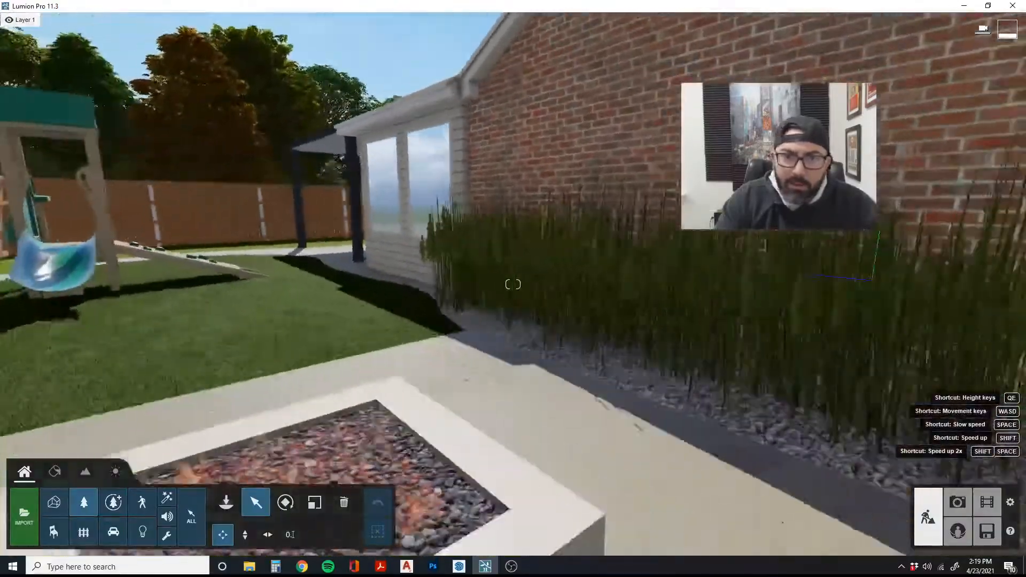
{"action": "key", "text": "a"}
{"action": "key", "text": "q"}
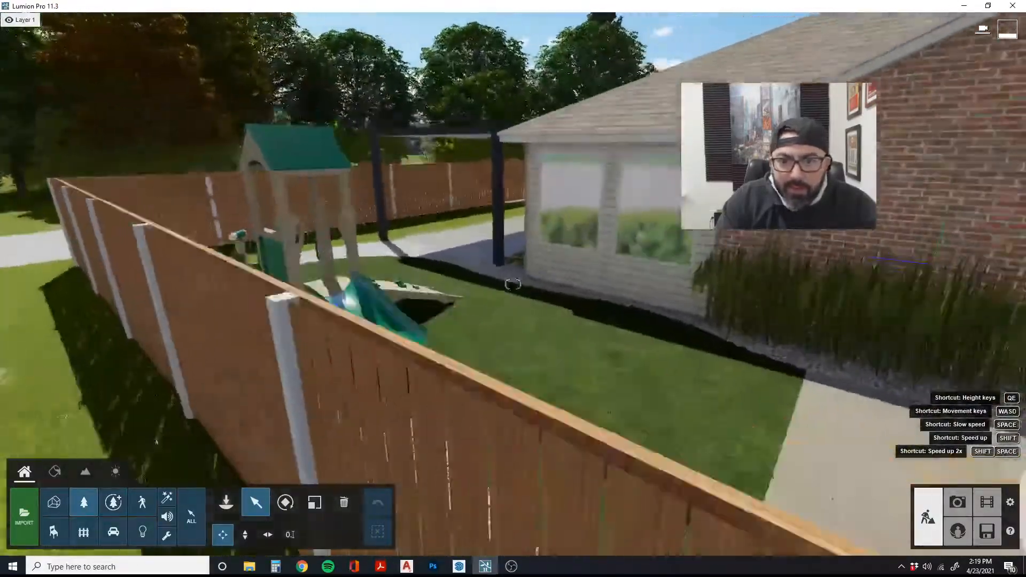
{"action": "key", "text": "w"}
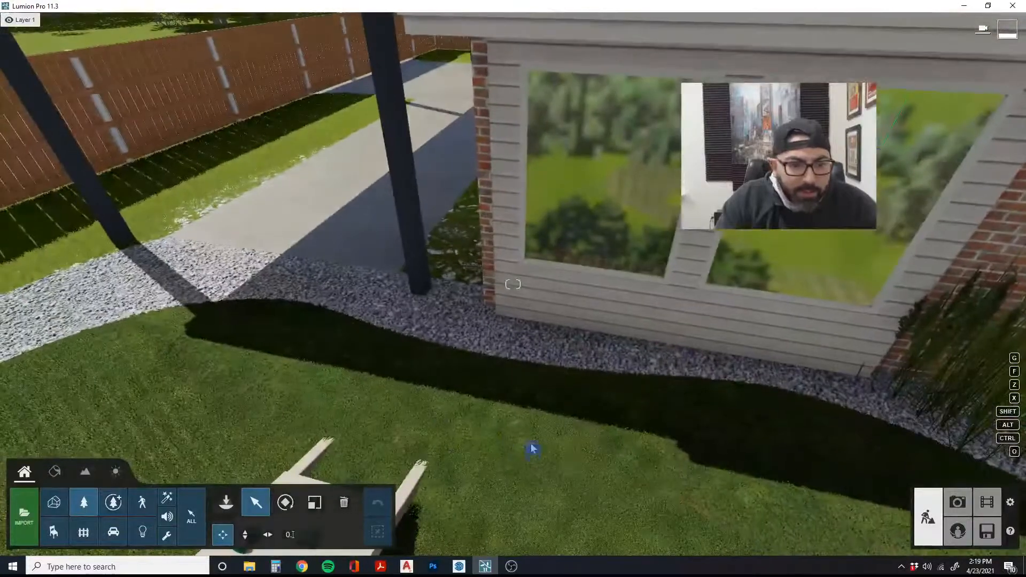
{"action": "left_click", "coordinate": [233, 505]}
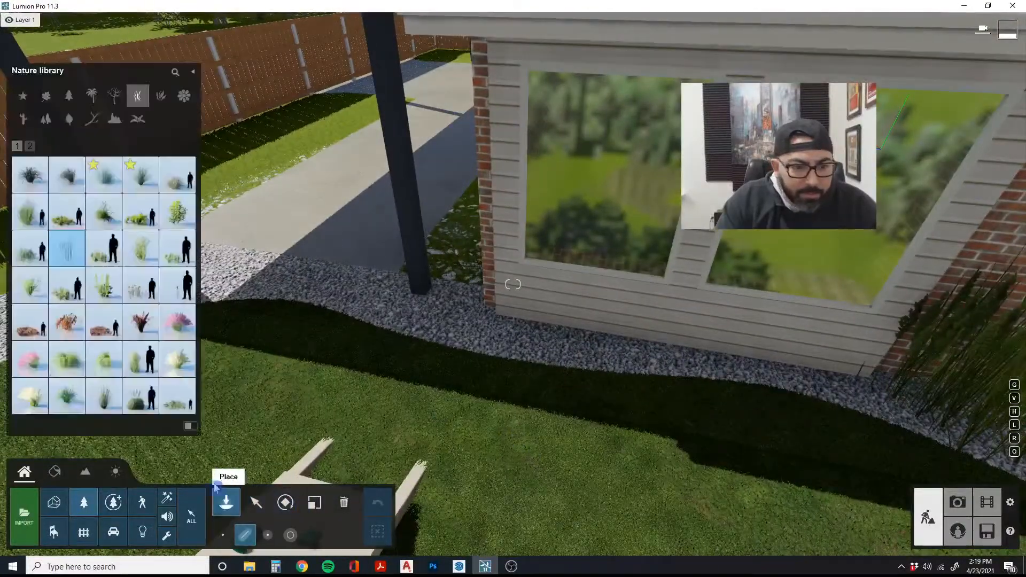
{"action": "left_click", "coordinate": [23, 96]}
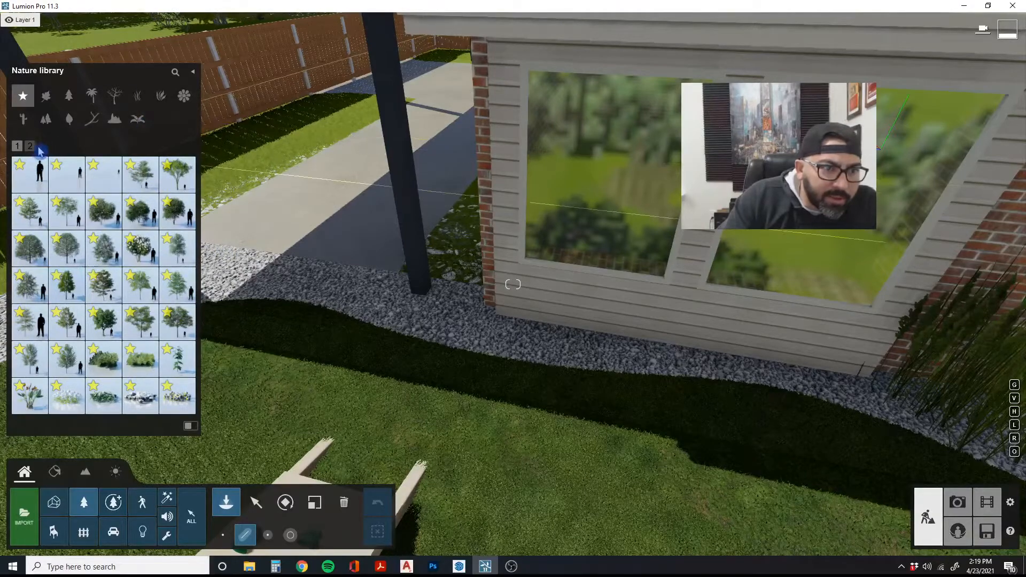
{"action": "left_click", "coordinate": [30, 148]}
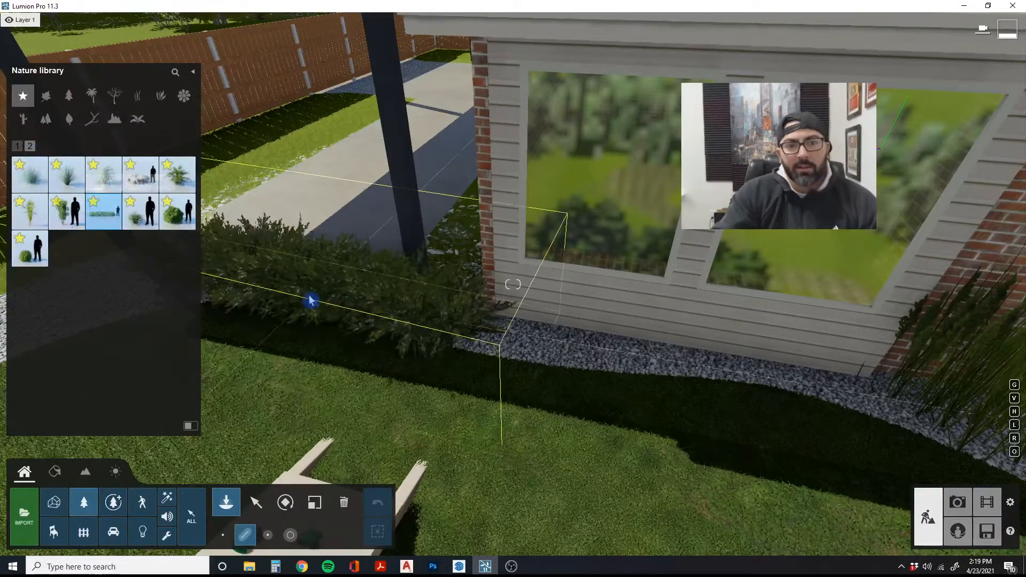
{"action": "key", "text": "a"}
{"action": "key", "text": "q"}
{"action": "key", "text": "w"}
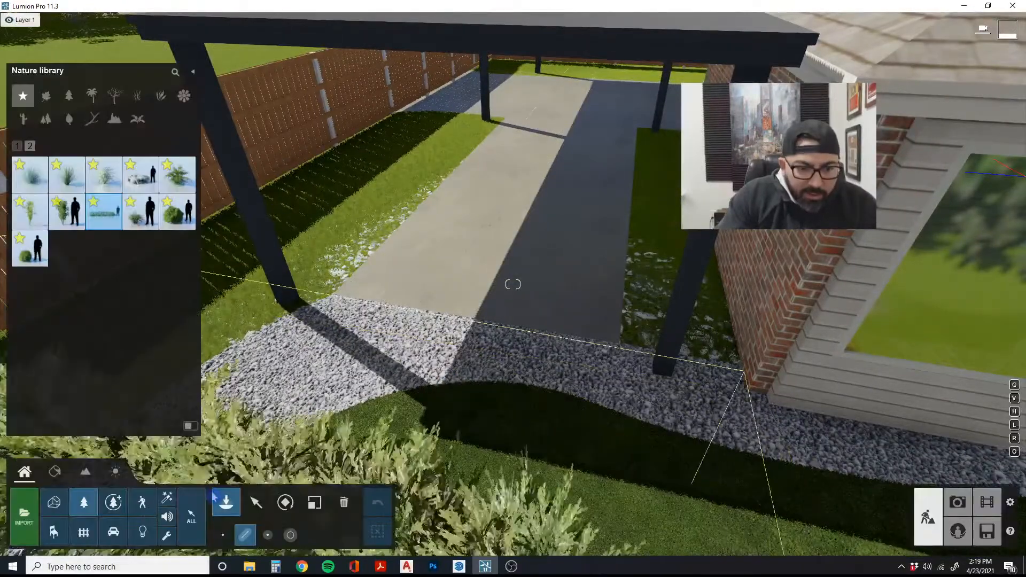
{"action": "left_click", "coordinate": [450, 346]}
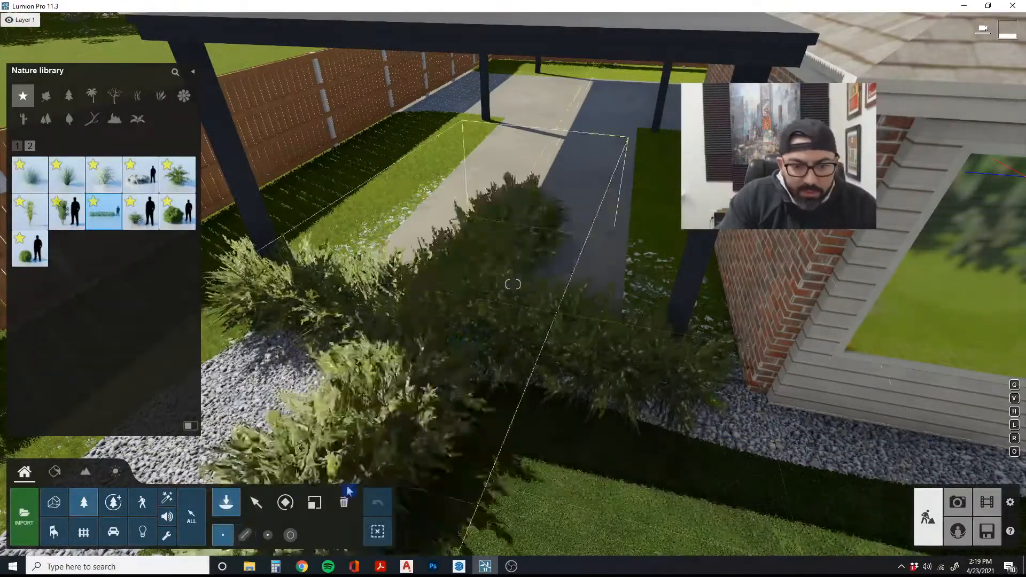
Scale down the juniper hedge and set a copy beside it to line the gravel at the end of the covered walkway
{"action": "left_click", "coordinate": [315, 503]}
{"action": "left_click_drag", "start_coordinate": [453, 350], "coordinate": [453, 356]}
{"action": "right_click_drag", "start_coordinate": [453, 357], "coordinate": [374, 438]}
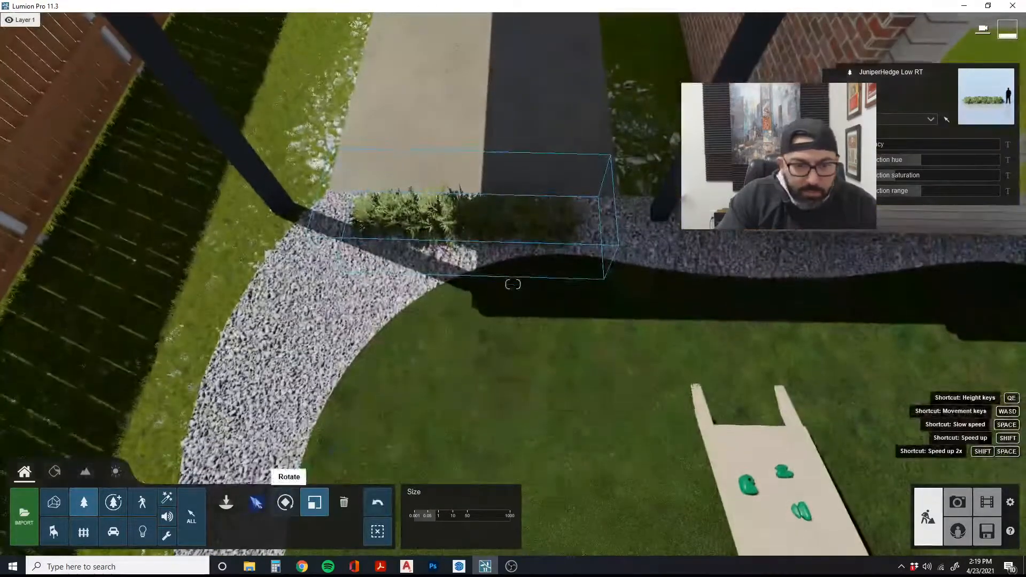
{"action": "left_click", "coordinate": [256, 502]}
{"action": "left_click_drag", "start_coordinate": [468, 230], "coordinate": [527, 218]}
{"action": "right_click_drag", "start_coordinate": [431, 359], "coordinate": [541, 214]}
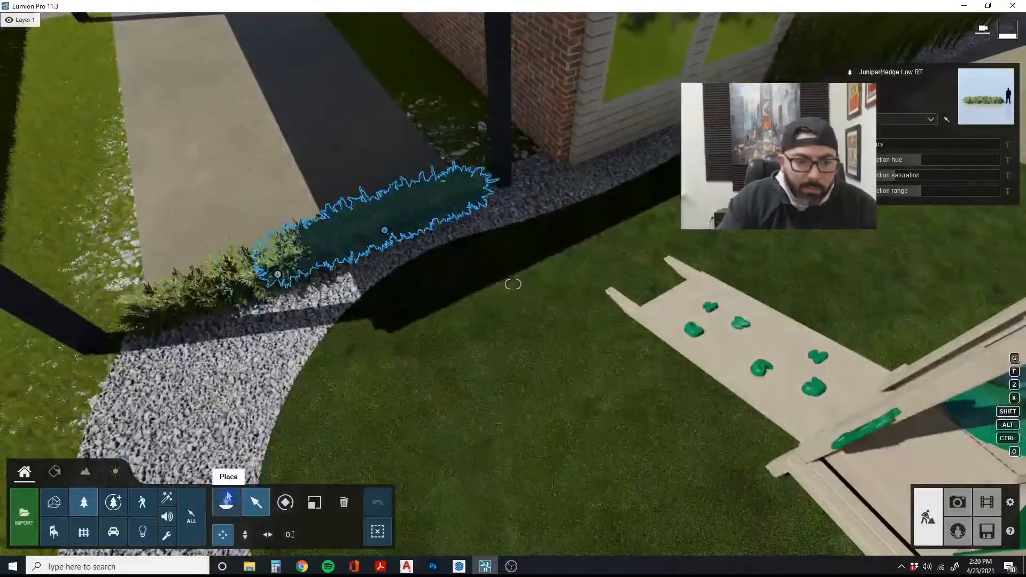
Draw a line of Sedge Evergold in the gravel below the windows and remove the other two plants from its mix
{"action": "left_click", "coordinate": [226, 502]}
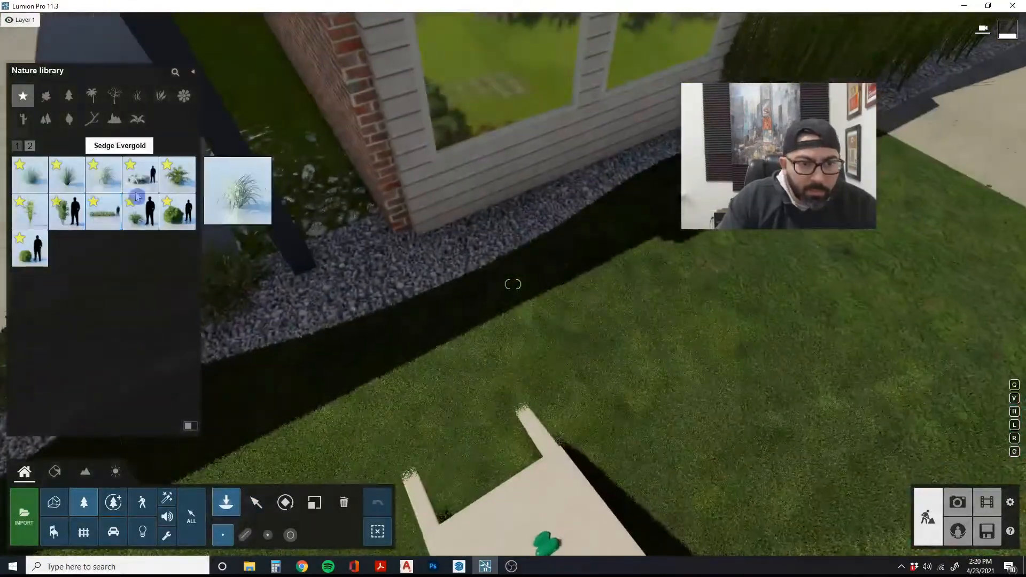
{"action": "left_click", "coordinate": [103, 173]}
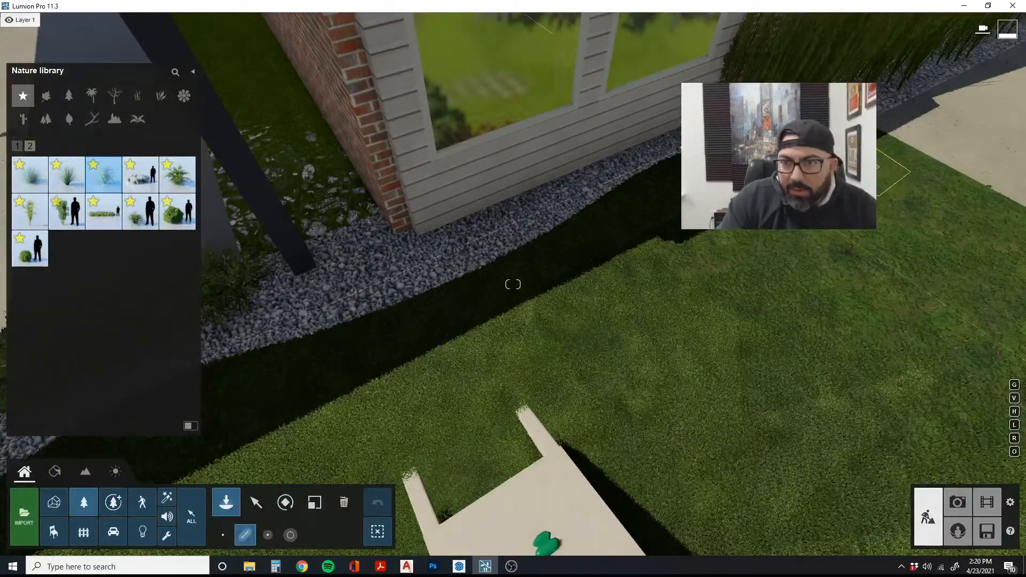
{"action": "left_click_drag", "start_coordinate": [694, 143], "coordinate": [342, 293]}
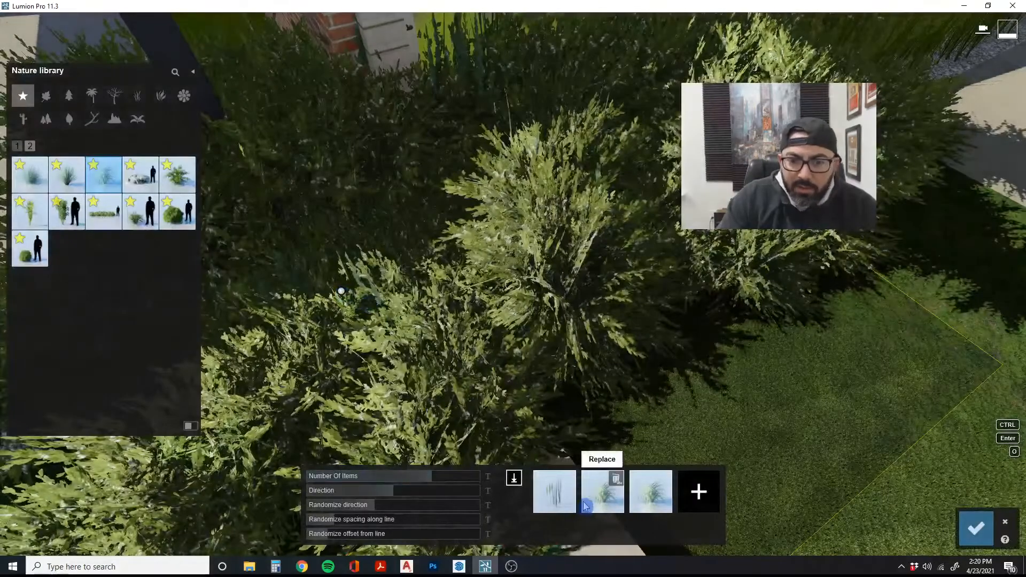
{"action": "double_click", "coordinate": [567, 480]}
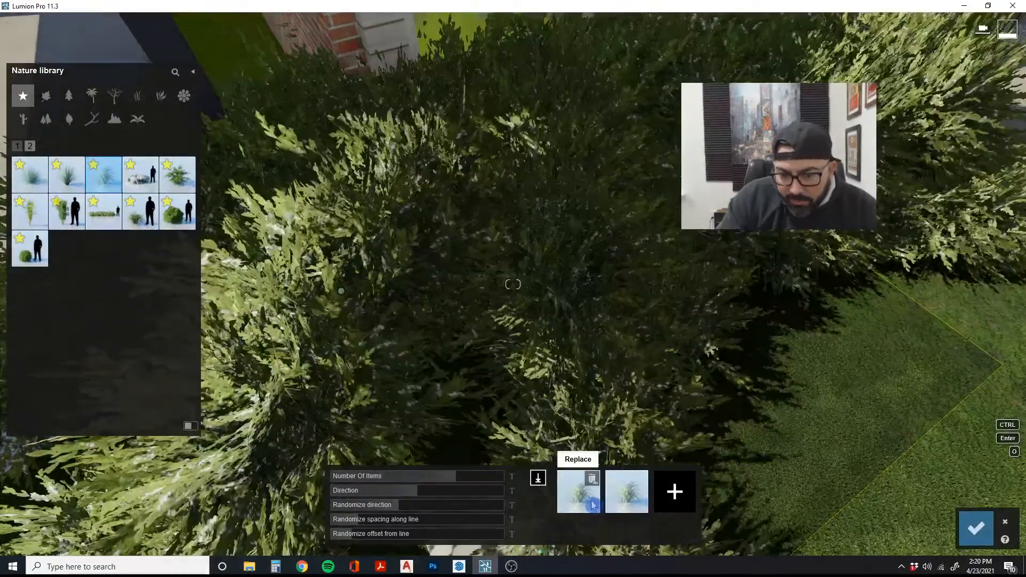
{"action": "double_click", "coordinate": [592, 480]}
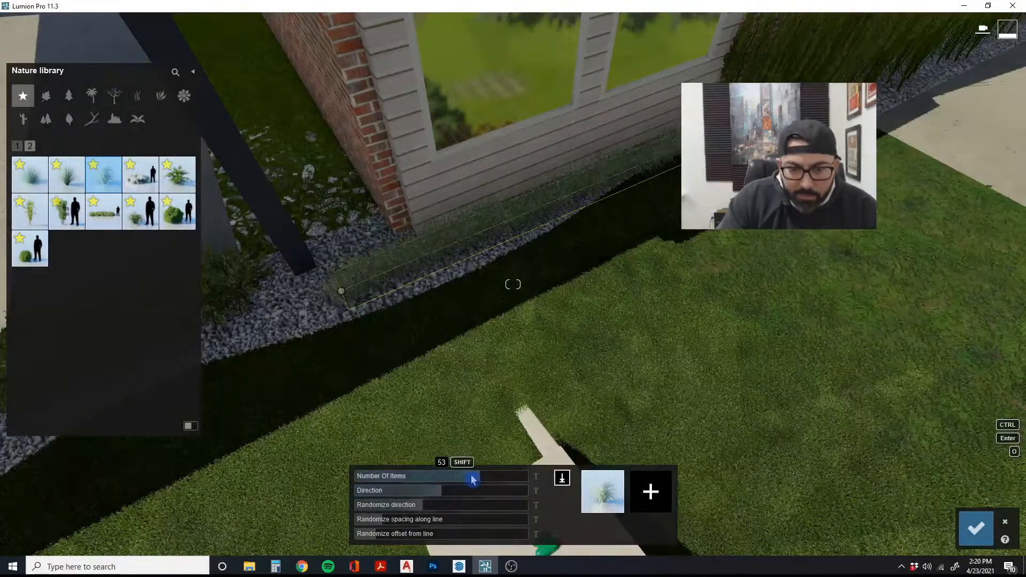
Thin out the Sedge Evergold line below the windows by lowering its number of items, and accept the placement
{"action": "left_click_drag", "start_coordinate": [425, 479], "coordinate": [417, 479]}
{"action": "key", "text": "s"}
{"action": "right_click_drag", "start_coordinate": [428, 406], "coordinate": [410, 360]}
{"action": "key", "text": "w"}
{"action": "key", "text": "s"}
{"action": "key", "text": "e"}
{"action": "key", "text": "w"}
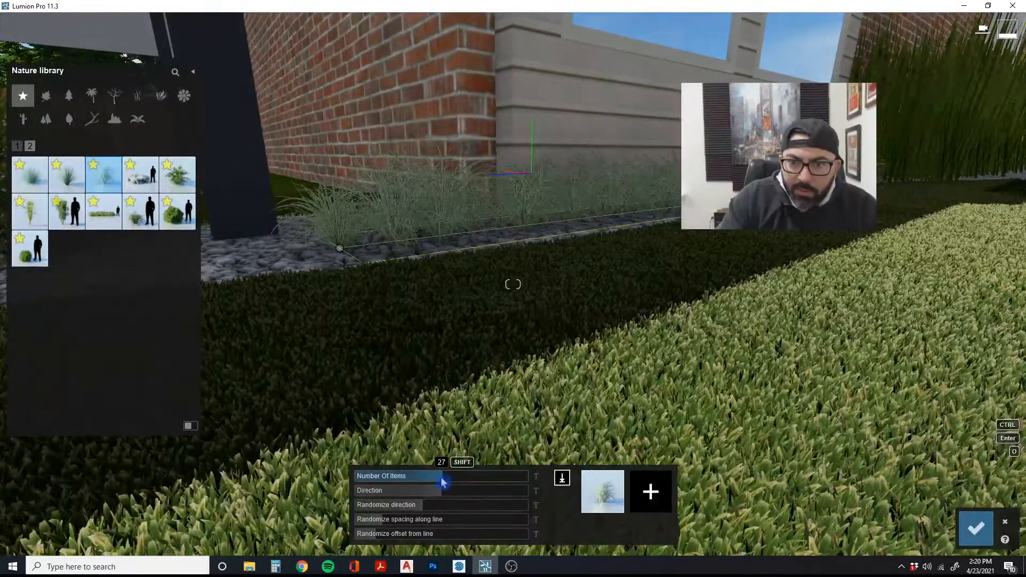
{"action": "left_click_drag", "start_coordinate": [436, 480], "coordinate": [429, 479]}
{"action": "key", "text": "q"}
{"action": "right_click_drag", "start_coordinate": [430, 479], "coordinate": [432, 482]}
{"action": "key", "text": "w"}
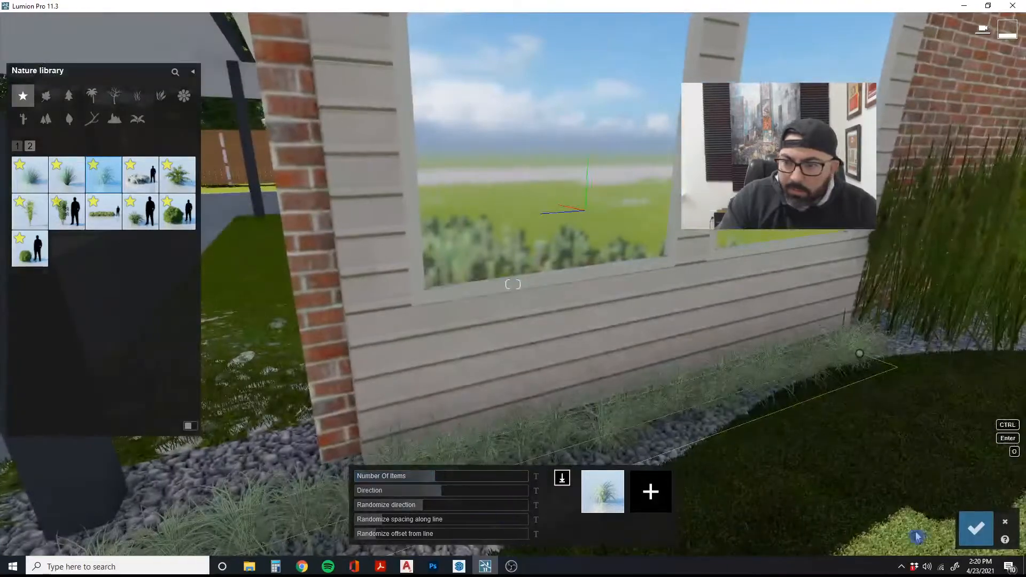
{"action": "left_click", "coordinate": [985, 534]}
Draw a planting line with JuniperHedge Low RT along the full length of the side fence
{"action": "key", "text": "s"}
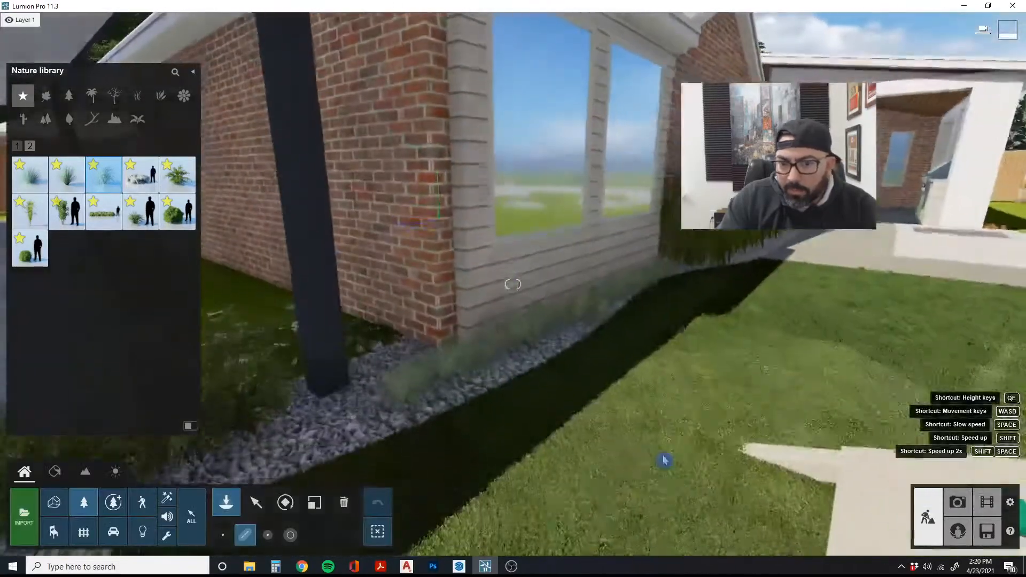
{"action": "key", "text": "s"}
{"action": "right_click_drag", "start_coordinate": [662, 458], "coordinate": [692, 460]}
{"action": "key", "text": "w"}
{"action": "key", "text": "w"}
{"action": "key", "text": "d"}
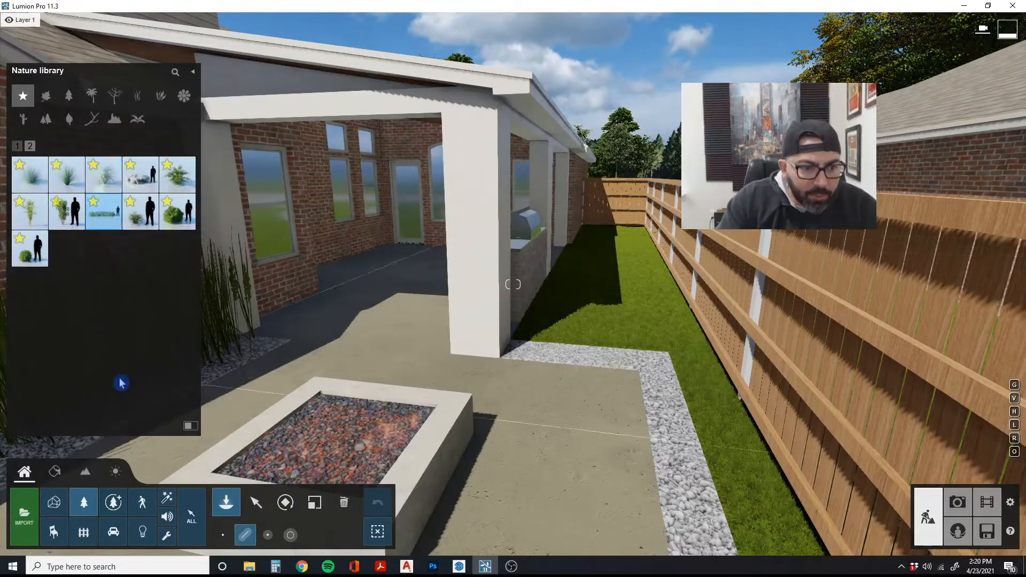
{"action": "key", "text": "q"}
{"action": "right_click_drag", "start_coordinate": [576, 326], "coordinate": [290, 140]}
{"action": "key", "text": "w"}
{"action": "key", "text": "s"}
{"action": "key", "text": "a"}
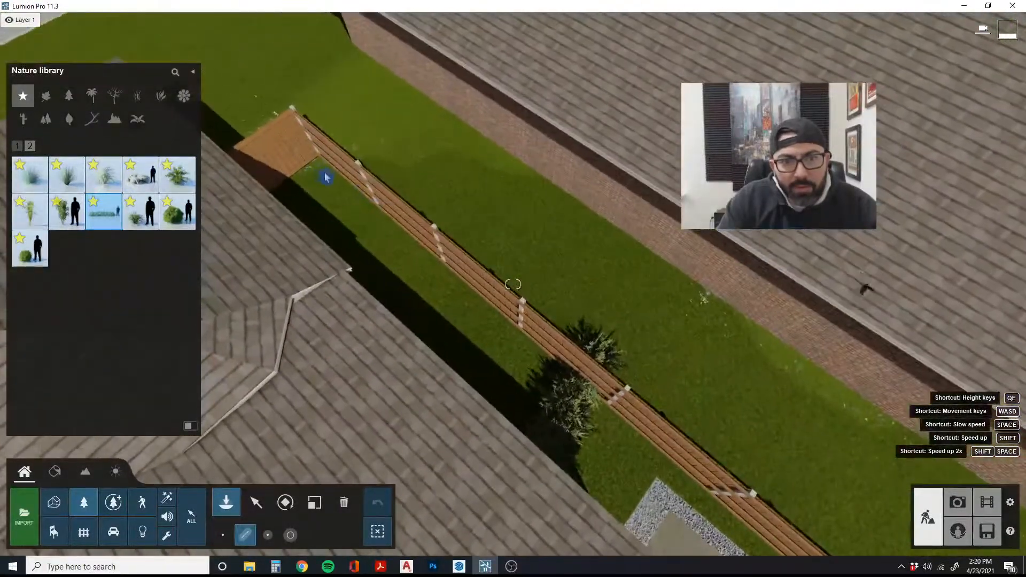
{"action": "left_click", "coordinate": [323, 179]}
{"action": "right_click_drag", "start_coordinate": [497, 311], "coordinate": [593, 231]}
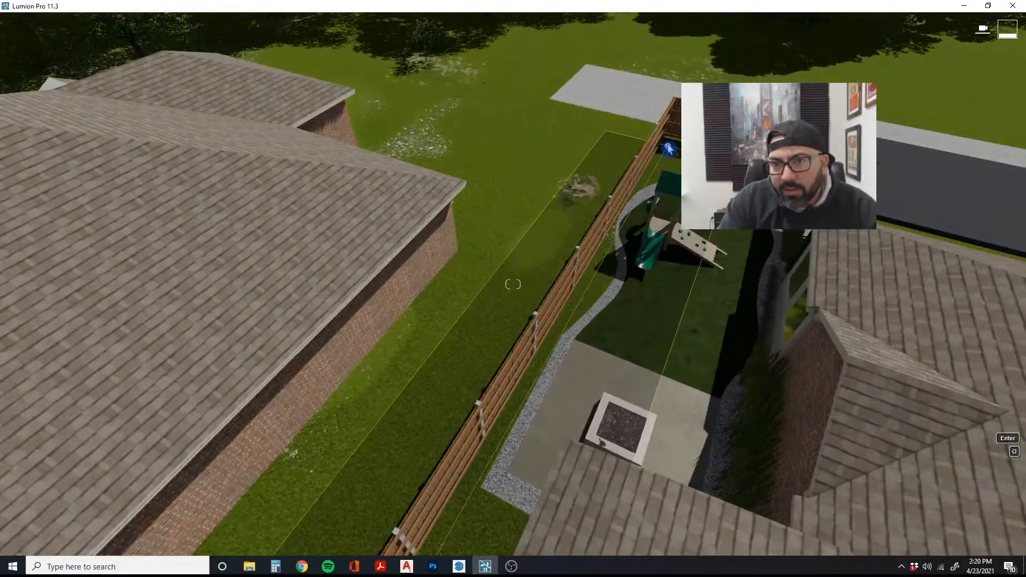
{"action": "left_click", "coordinate": [668, 146]}
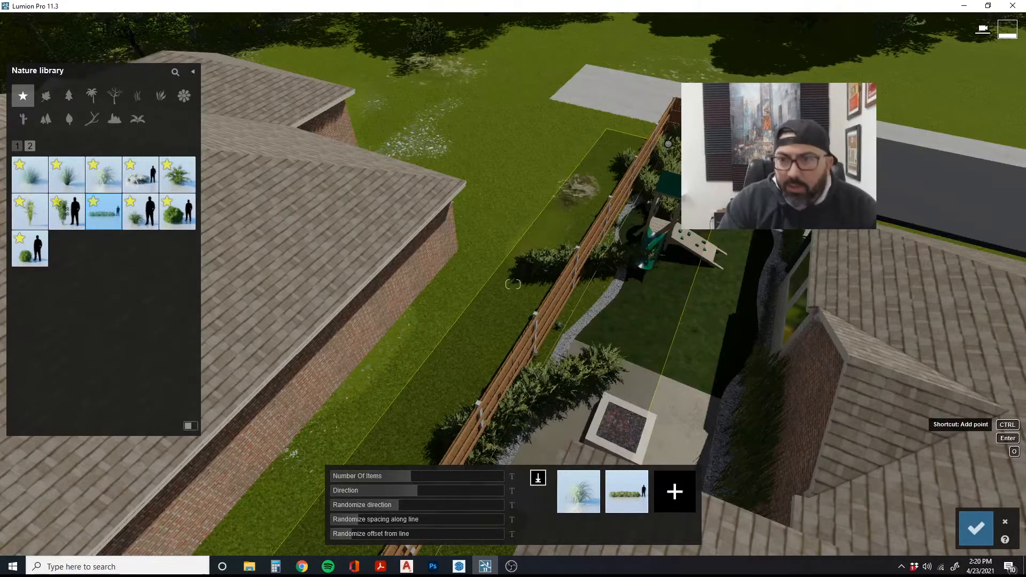
Extend the planting line along the rear fence and leave JuniperHedge Low RT as its only plant
{"action": "key", "text": "w"}
{"action": "right_click_drag", "start_coordinate": [576, 332], "coordinate": [633, 275]}
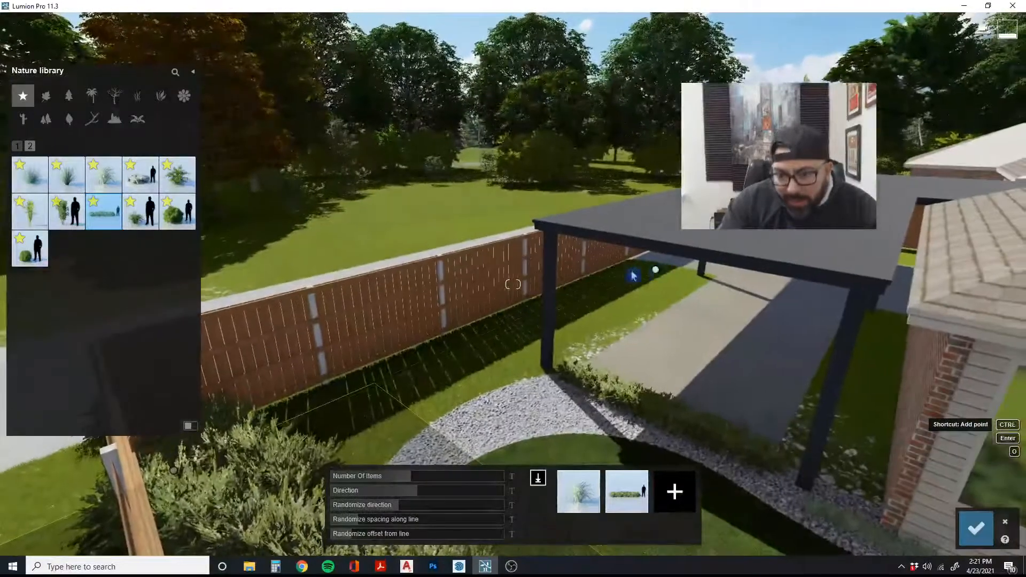
{"action": "left_click", "coordinate": [635, 267]}
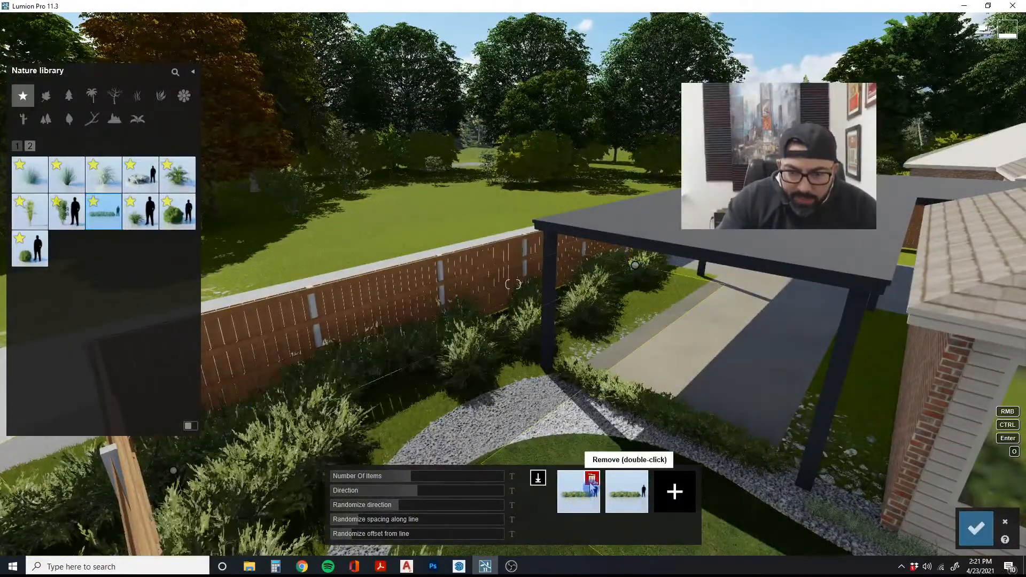
{"action": "double_click", "coordinate": [591, 478]}
Set the hedge line's direction to 0.0 and remove the randomization of its direction, spacing and offset
{"action": "left_click_drag", "start_coordinate": [443, 493], "coordinate": [347, 507]}
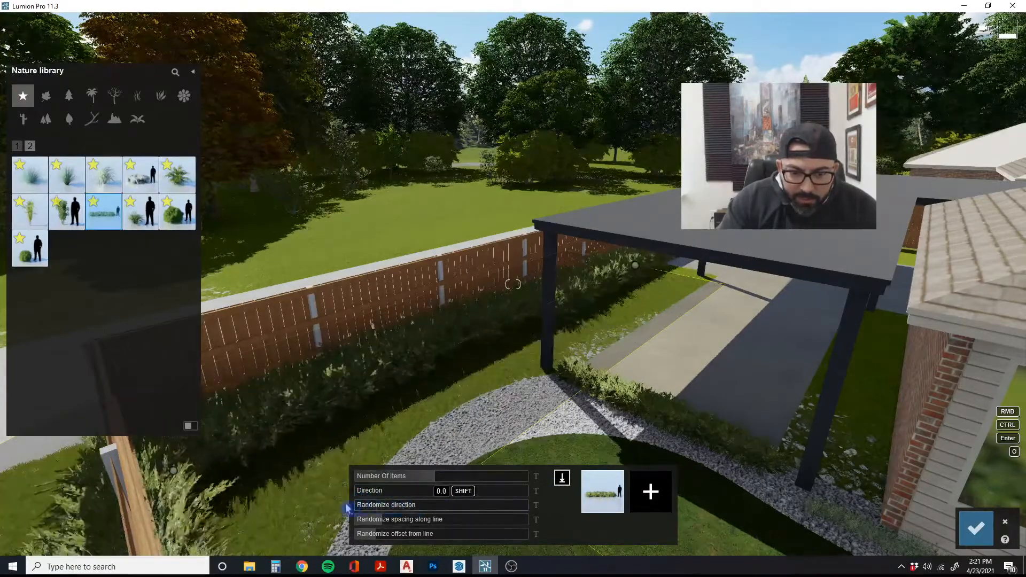
{"action": "key", "text": "s"}
{"action": "right_click_drag", "start_coordinate": [362, 490], "coordinate": [326, 481]}
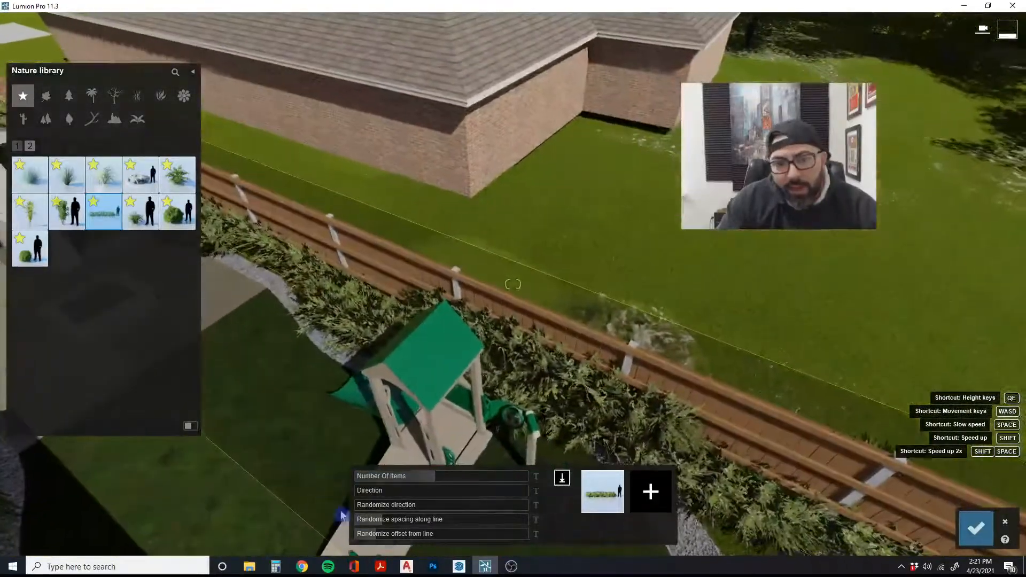
{"action": "left_click_drag", "start_coordinate": [366, 524], "coordinate": [309, 543]}
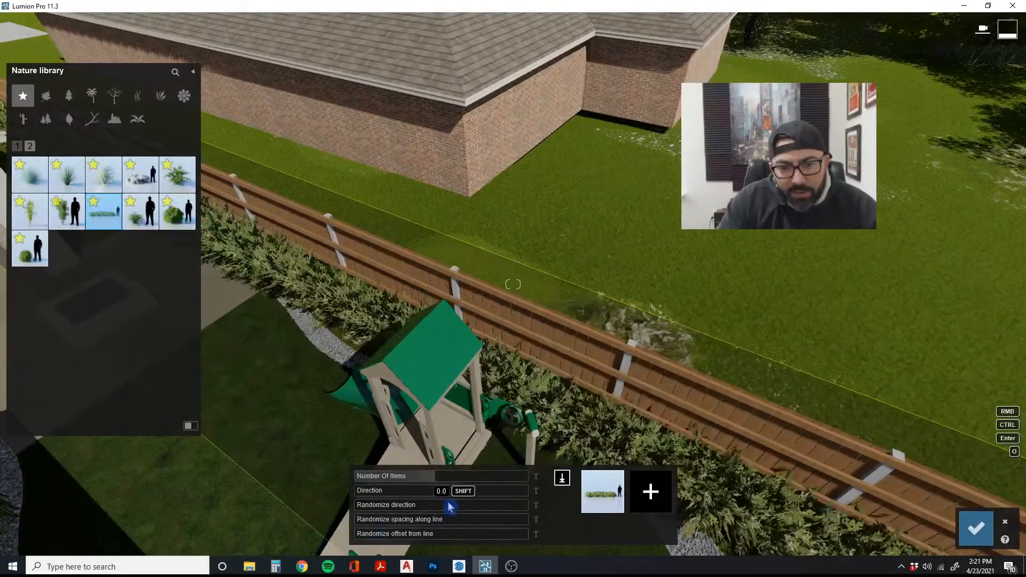
Set the number of hedges along the fence line to 11 and accept the placement
{"action": "left_click_drag", "start_coordinate": [422, 479], "coordinate": [396, 482]}
{"action": "mouse_move", "coordinate": [398, 480]}
{"action": "right_mouse_down"}
{"action": "mouse_move", "coordinate": [377, 477]}
{"action": "mouse_move", "coordinate": [397, 480]}
{"action": "right_mouse_up"}
{"action": "left_click_drag", "start_coordinate": [398, 480], "coordinate": [401, 482]}
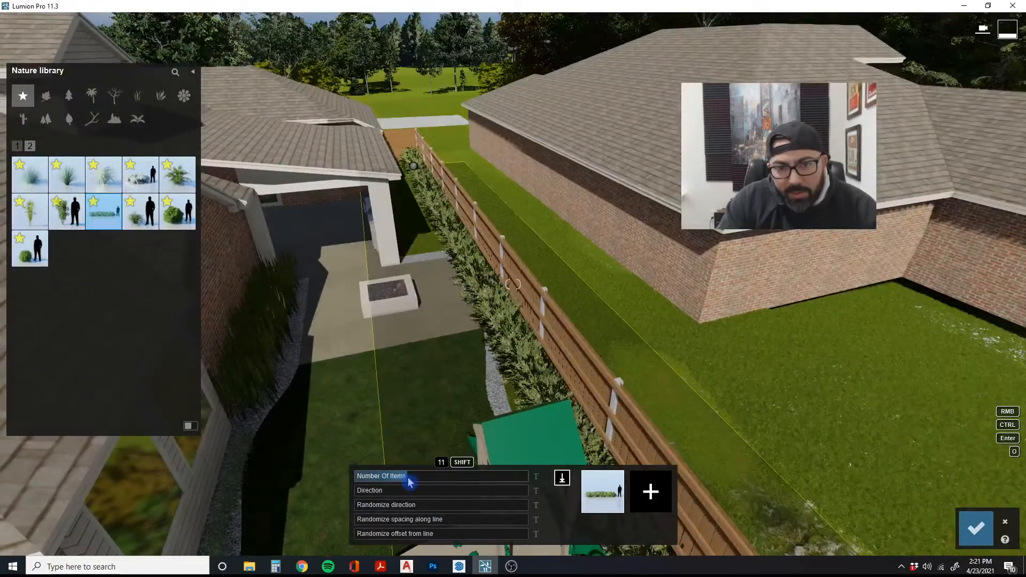
{"action": "key", "text": "s"}
{"action": "right_click_drag", "start_coordinate": [408, 480], "coordinate": [441, 465]}
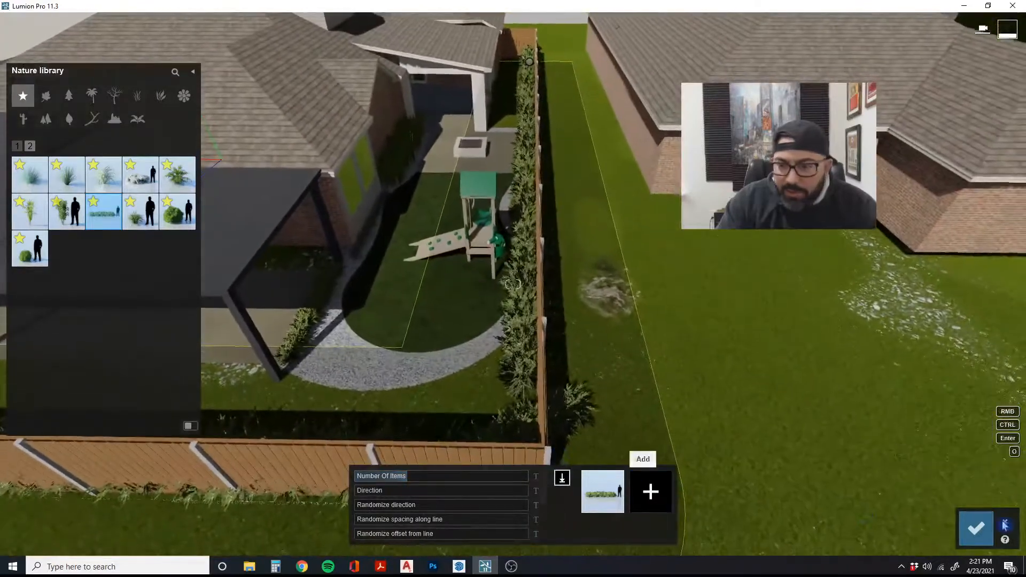
{"action": "left_click", "coordinate": [977, 529]}
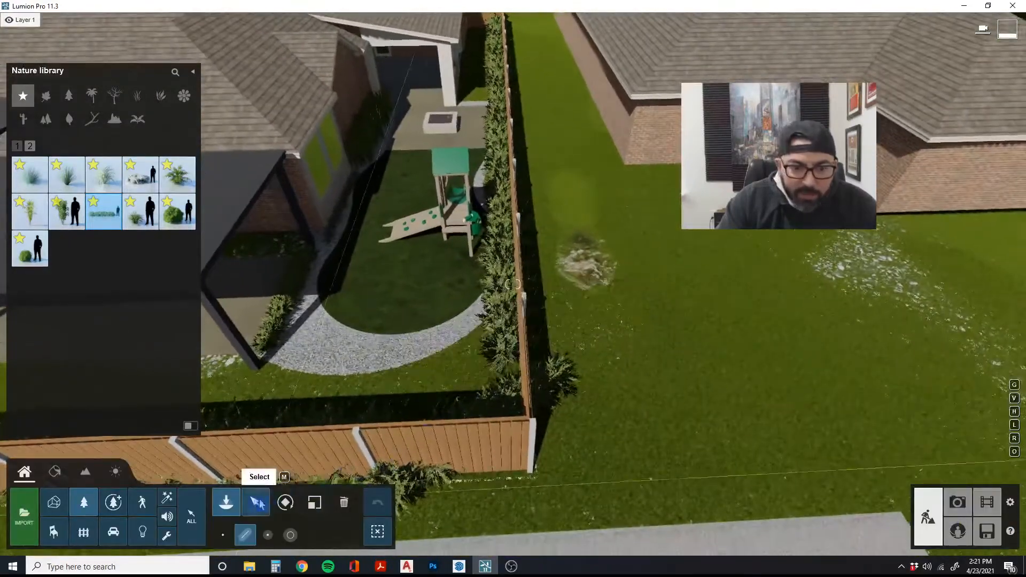
Select the row of juniper hedges along the side fence and scale them down together
{"action": "left_click", "coordinate": [264, 496]}
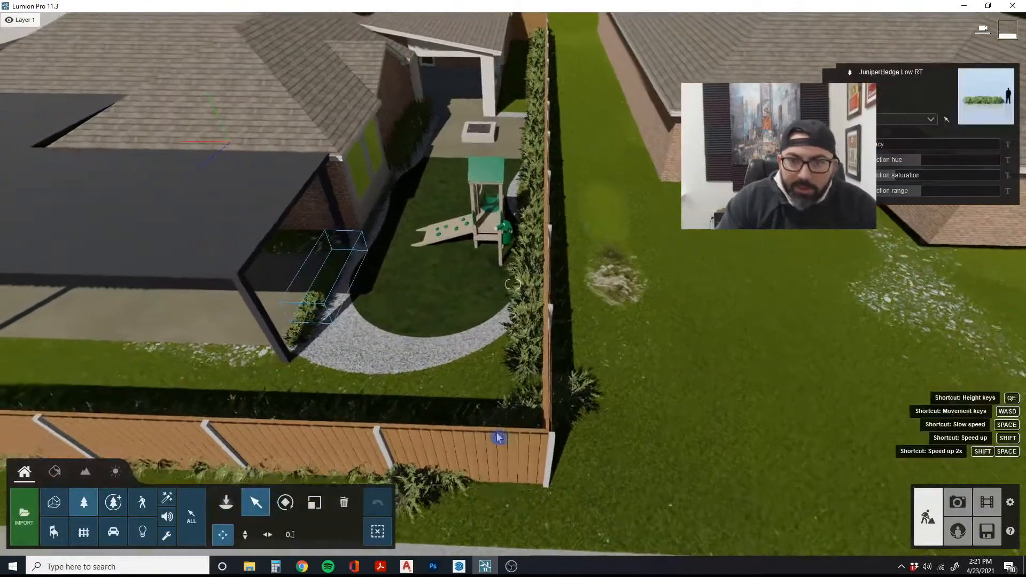
{"action": "left_click_drag", "start_coordinate": [499, 430], "coordinate": [602, 33], "text": "ctrl"}
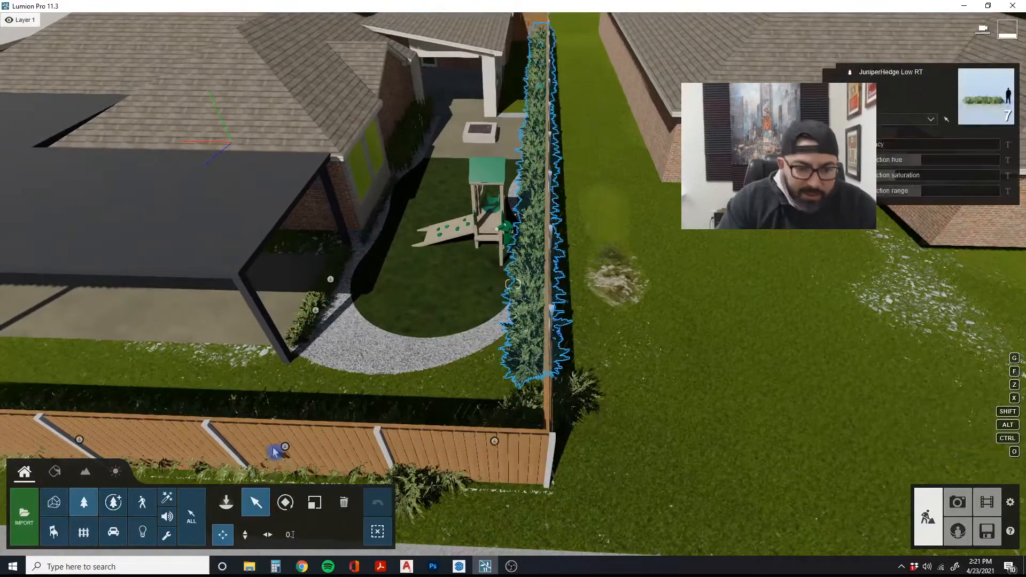
{"action": "left_click", "coordinate": [317, 506]}
{"action": "key", "text": "w"}
{"action": "right_click_drag", "start_coordinate": [494, 354], "coordinate": [561, 287]}
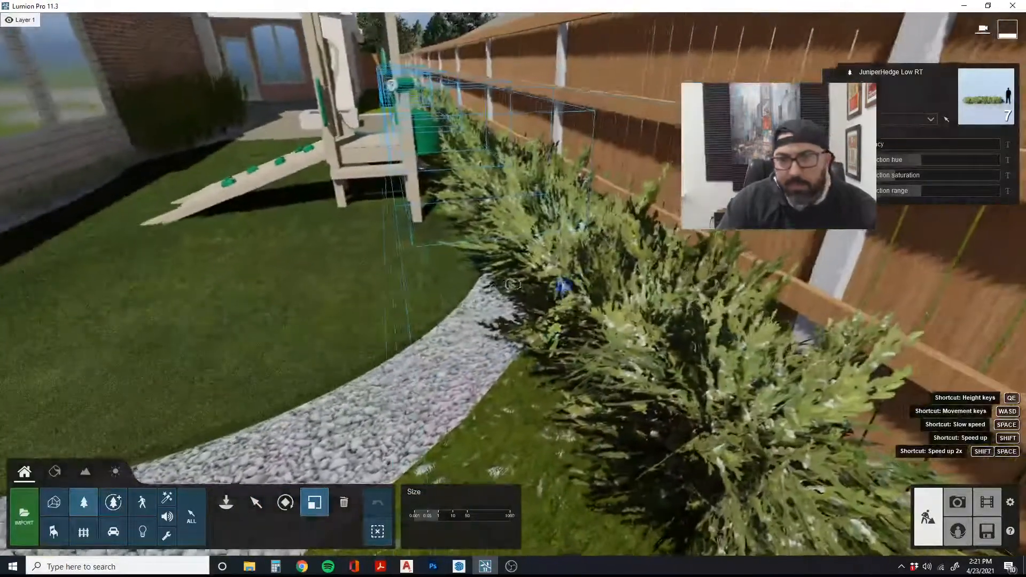
{"action": "left_click_drag", "start_coordinate": [545, 275], "coordinate": [532, 284]}
{"action": "key", "text": "q"}
{"action": "right_click_drag", "start_coordinate": [532, 284], "coordinate": [328, 263]}
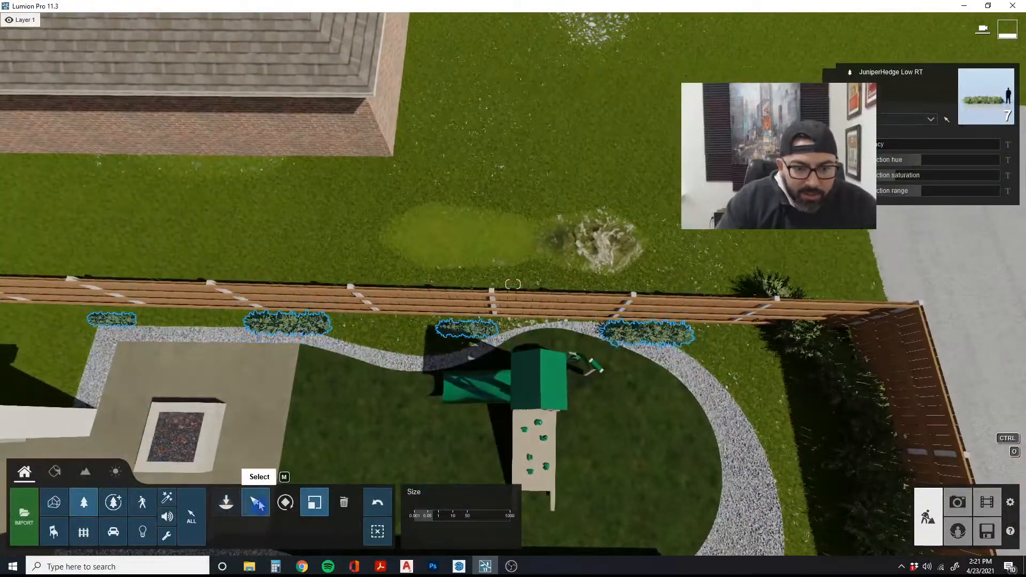
Select the row of juniper hedges along the side fence and move copies of it into the gaps to form a continuous hedge
{"action": "left_click", "coordinate": [258, 501]}
{"action": "scroll", "coordinate": [300, 321], "scroll_direction": "up", "scroll_amount": 3}
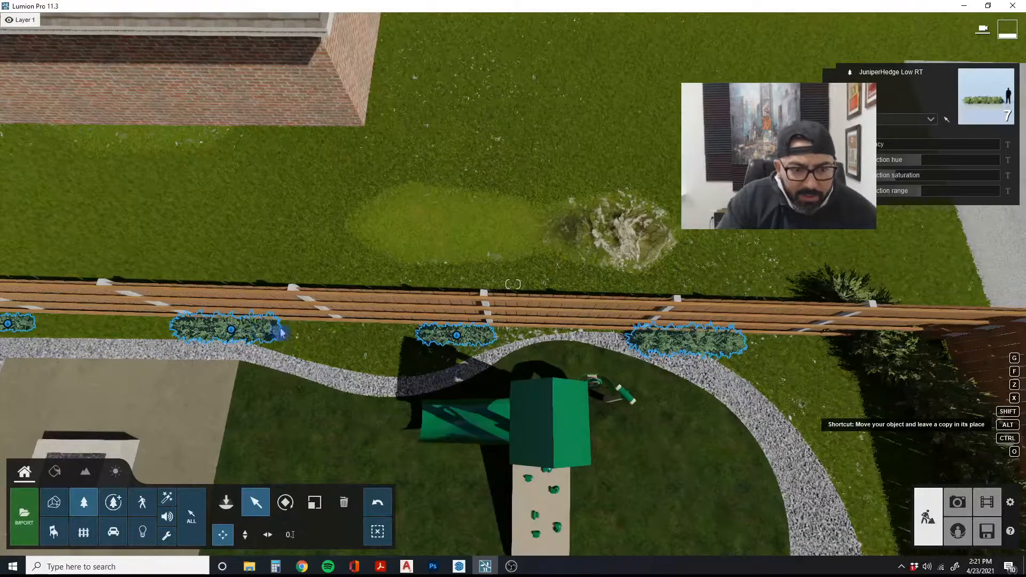
{"action": "left_click", "coordinate": [233, 333]}
{"action": "scroll", "coordinate": [473, 318], "scroll_direction": "down", "scroll_amount": 2}
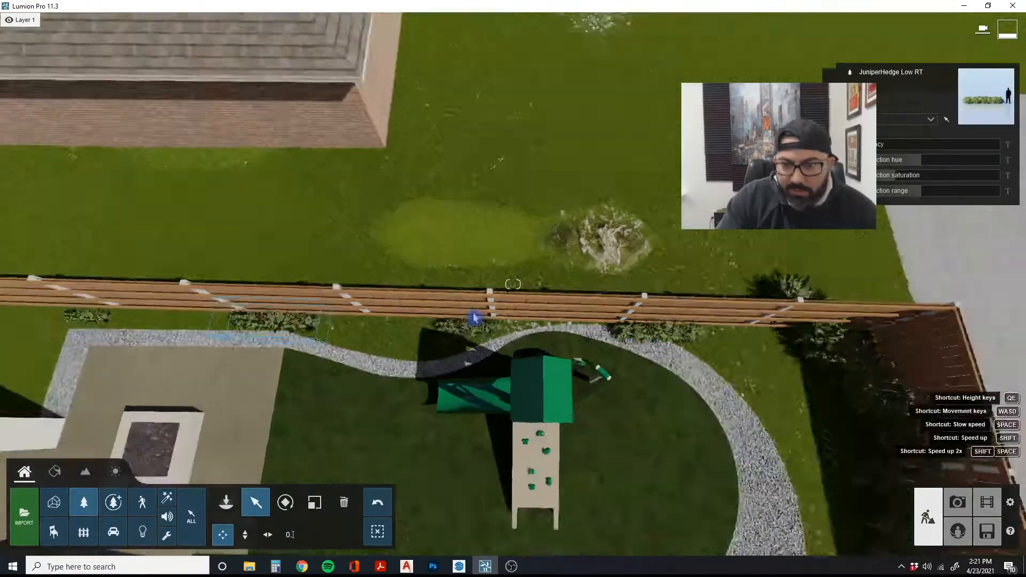
{"action": "right_click_drag", "start_coordinate": [474, 319], "coordinate": [488, 301]}
{"action": "scroll", "coordinate": [488, 300], "scroll_direction": "down", "scroll_amount": 1}
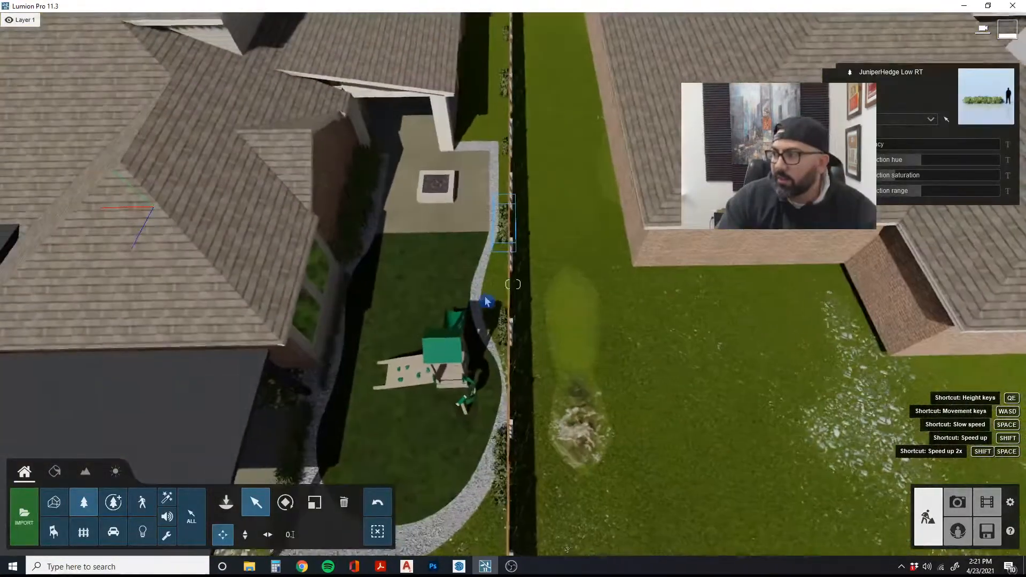
{"action": "scroll", "coordinate": [490, 303], "scroll_direction": "down", "scroll_amount": 1}
{"action": "scroll", "coordinate": [500, 302], "scroll_direction": "down", "scroll_amount": 1}
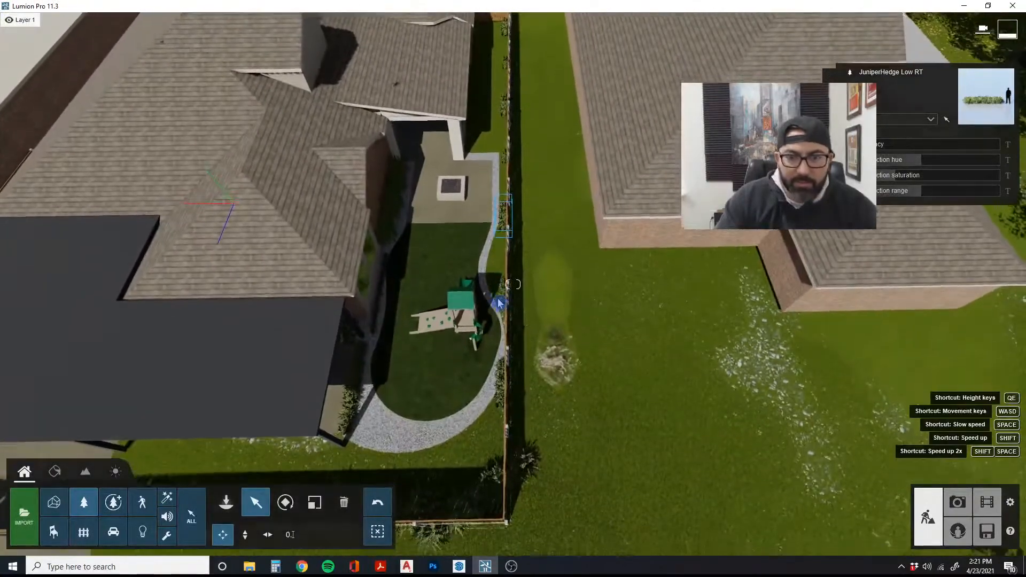
{"action": "right_click_drag", "start_coordinate": [501, 413], "coordinate": [501, 435]}
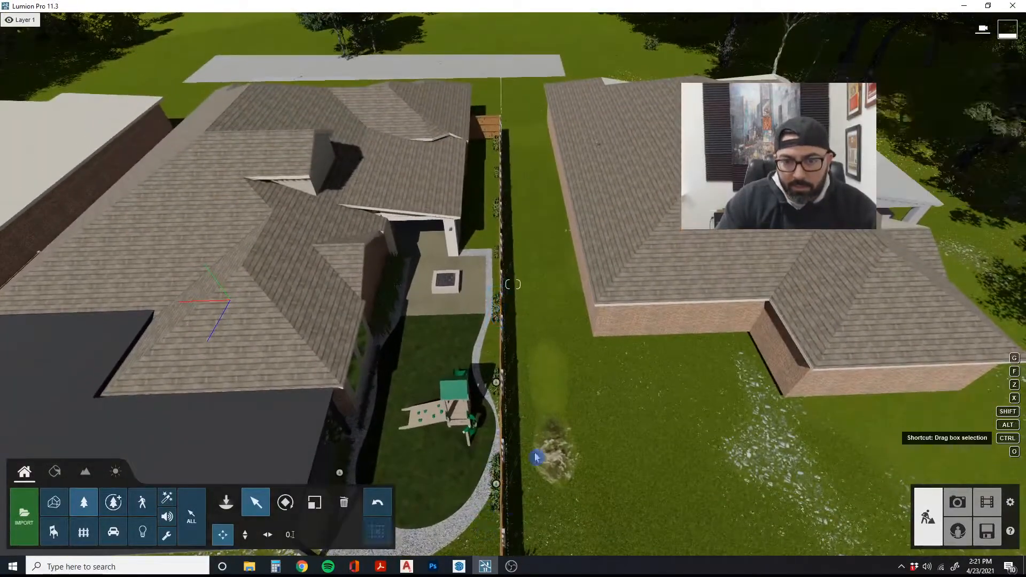
{"action": "left_click_drag", "start_coordinate": [486, 527], "coordinate": [496, 155], "text": "ctrl"}
{"action": "left_click_drag", "start_coordinate": [496, 143], "coordinate": [538, 138]}
{"action": "left_click", "coordinate": [377, 511]}
{"action": "key", "text": "s"}
{"action": "key", "text": "w"}
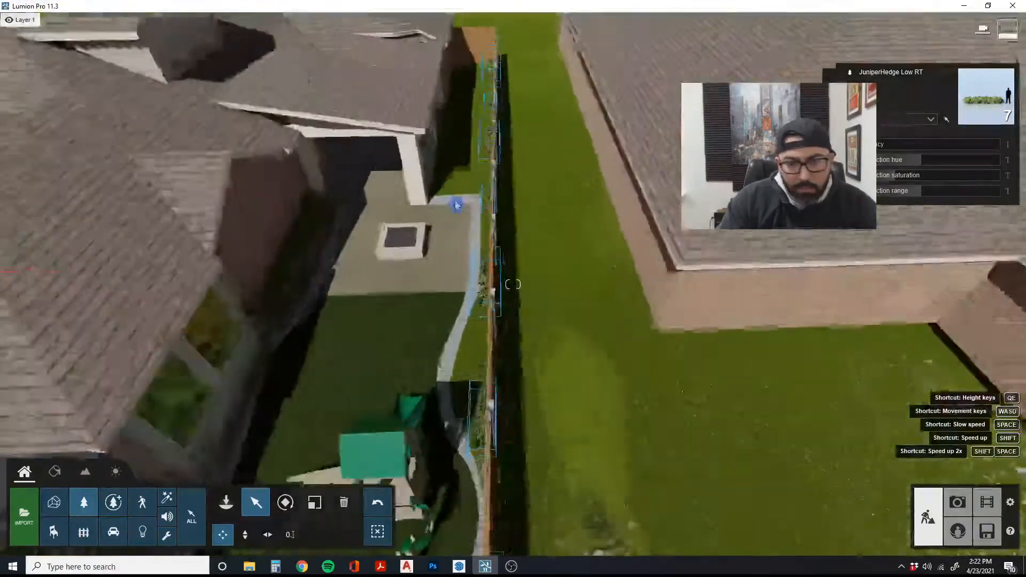
{"action": "right_click_drag", "start_coordinate": [456, 206], "coordinate": [474, 188]}
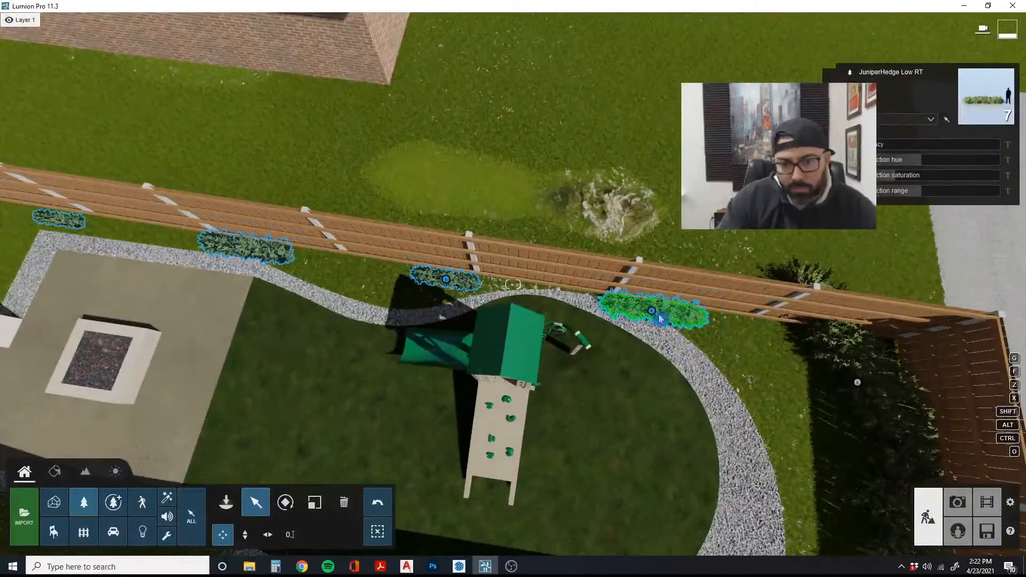
{"action": "left_click_drag", "start_coordinate": [652, 312], "coordinate": [790, 335]}
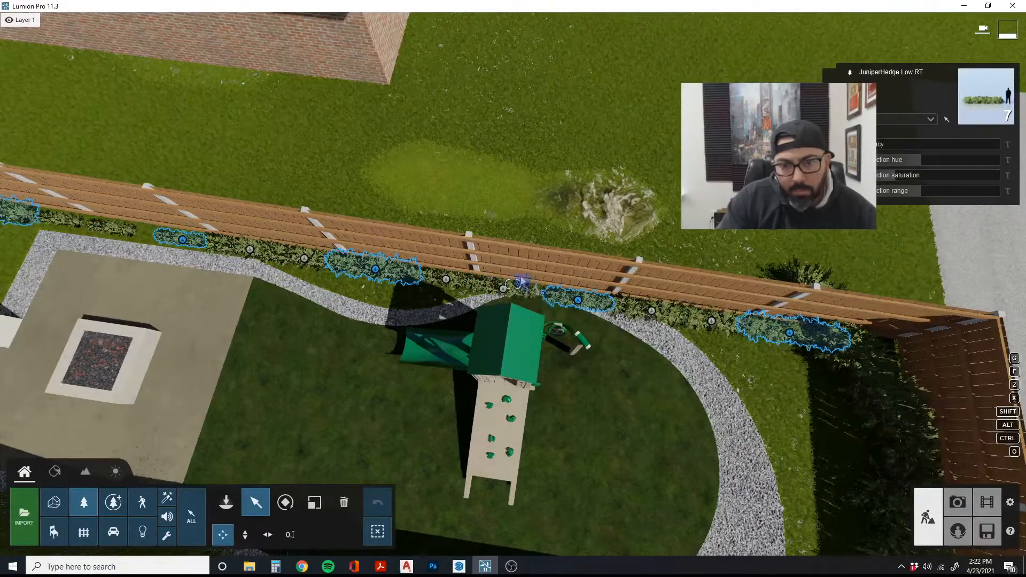
{"action": "left_click_drag", "start_coordinate": [580, 304], "coordinate": [146, 237]}
Inspect the hedges along the side fence, the play area and the carport edge from close up
{"action": "right_click_drag", "start_coordinate": [146, 237], "coordinate": [247, 247]}
{"action": "key", "text": "w"}
{"action": "key", "text": "e"}
{"action": "key", "text": "s"}
{"action": "key", "text": "w"}
{"action": "key", "text": "w"}
{"action": "key", "text": "a"}
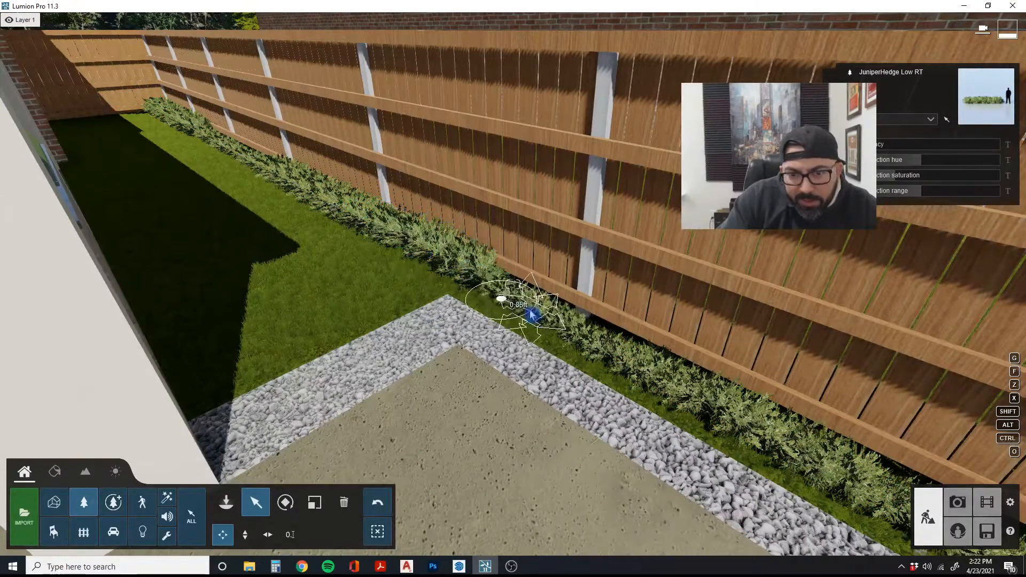
{"action": "right_click_drag", "start_coordinate": [536, 307], "coordinate": [710, 299]}
{"action": "key", "text": "w"}
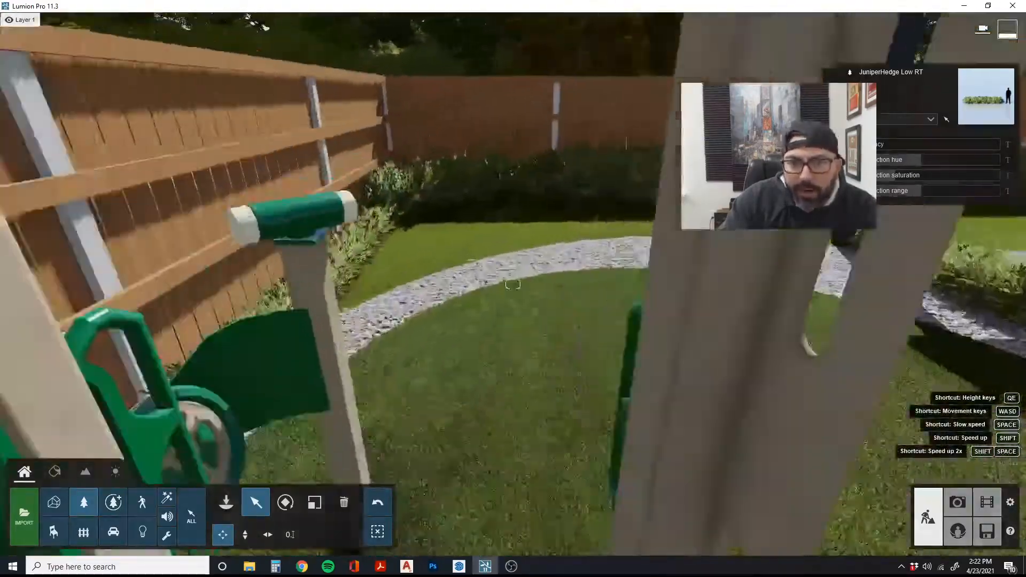
{"action": "key", "text": "q"}
{"action": "mouse_move", "coordinate": [219, 171]}
{"action": "right_mouse_down"}
{"action": "mouse_move", "coordinate": [299, 165]}
{"action": "mouse_move", "coordinate": [209, 160]}
{"action": "right_mouse_up"}
{"action": "key", "text": "s"}
{"action": "key", "text": "w"}
{"action": "key", "text": "s"}
{"action": "key", "text": "q"}
{"action": "right_click_drag", "start_coordinate": [329, 219], "coordinate": [63, 350]}
{"action": "key", "text": "s"}
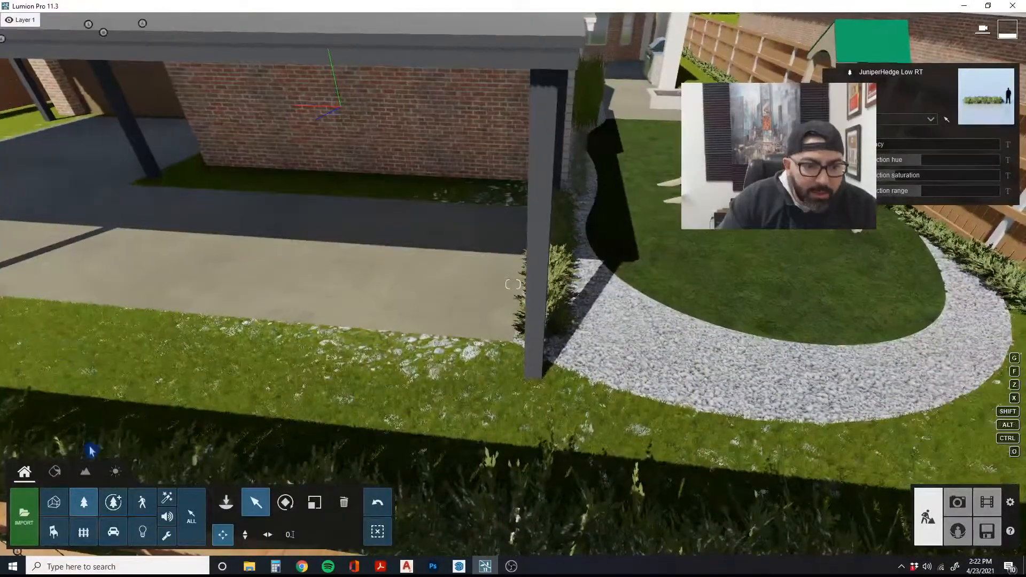
Paint the grass landscape texture over the pebbly ground patches around the carport and outside the fences
{"action": "key", "text": "q"}
{"action": "left_click", "coordinate": [85, 471]}
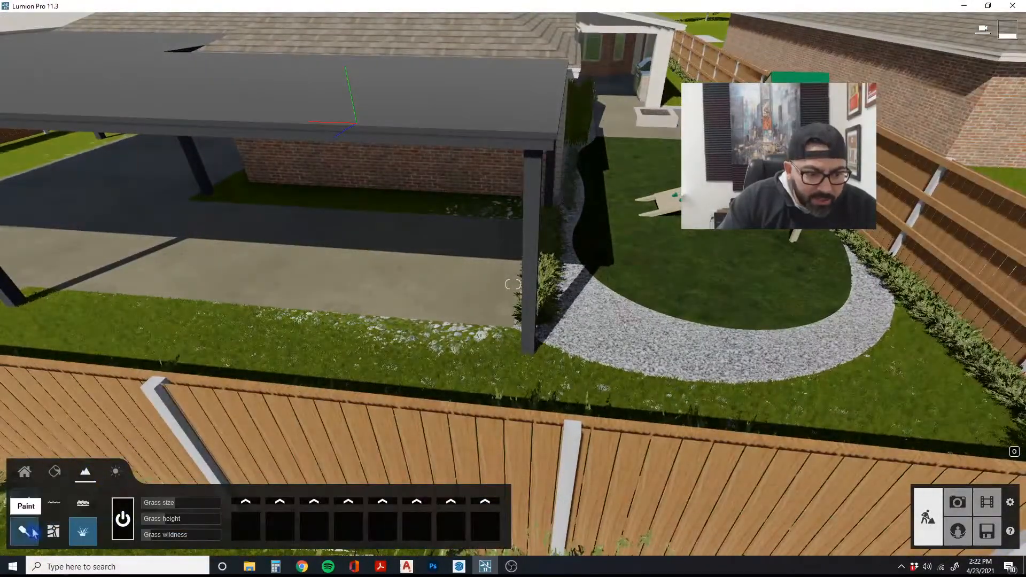
{"action": "left_click", "coordinate": [24, 530]}
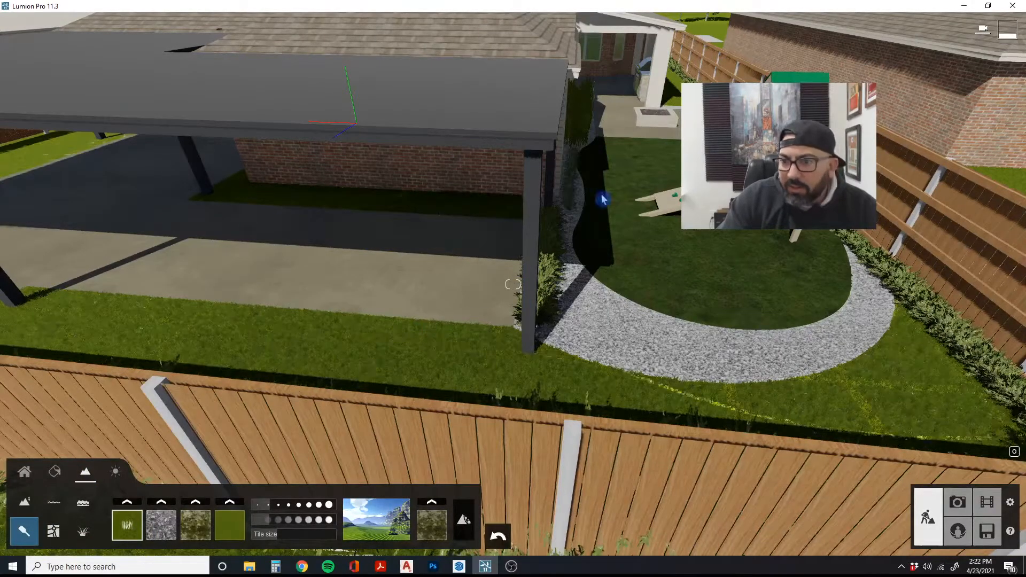
{"action": "right_click_drag", "start_coordinate": [602, 199], "coordinate": [355, 270]}
{"action": "key", "text": "w"}
{"action": "key", "text": "s"}
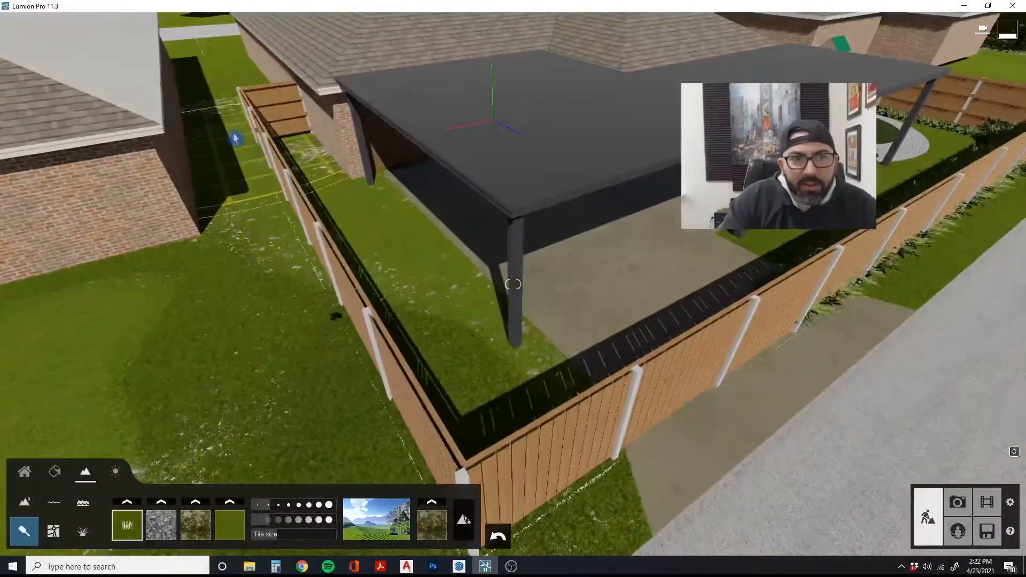
{"action": "mouse_move", "coordinate": [223, 124]}
{"action": "left_mouse_down"}
{"action": "mouse_move", "coordinate": [324, 213]}
{"action": "mouse_move", "coordinate": [471, 265]}
{"action": "mouse_move", "coordinate": [542, 318]}
{"action": "left_mouse_up"}
{"action": "mouse_move", "coordinate": [322, 407]}
{"action": "left_mouse_down"}
{"action": "mouse_move", "coordinate": [151, 291]}
{"action": "mouse_move", "coordinate": [384, 389]}
{"action": "left_mouse_up"}
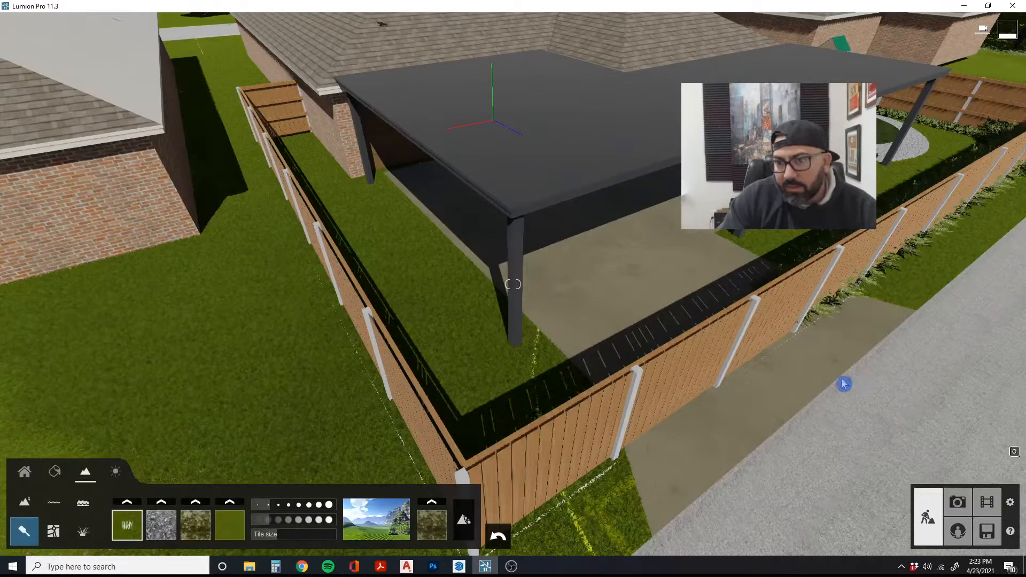
{"action": "right_click_drag", "start_coordinate": [843, 383], "coordinate": [680, 321]}
{"action": "key", "text": "s"}
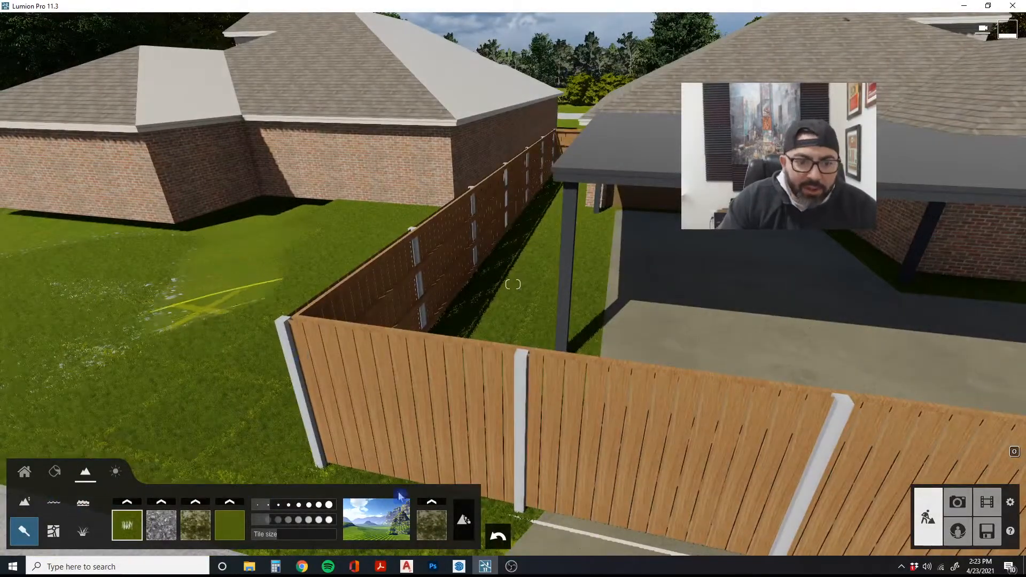
Place single AmericanSycamore-L3 HQ trees from the nature favorites on the lawn outside the fence near the carport
{"action": "left_click", "coordinate": [24, 471]}
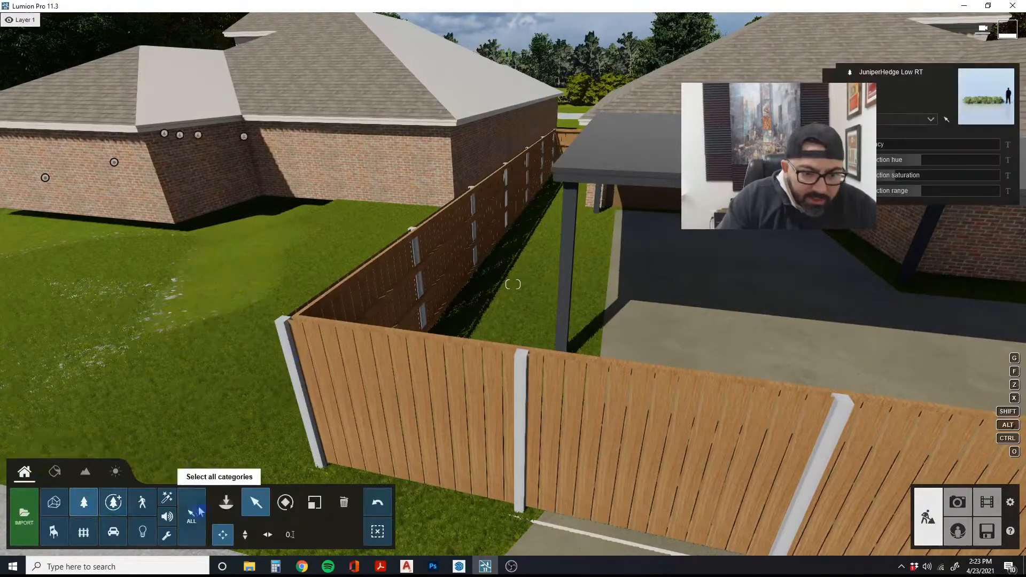
{"action": "left_click", "coordinate": [226, 503]}
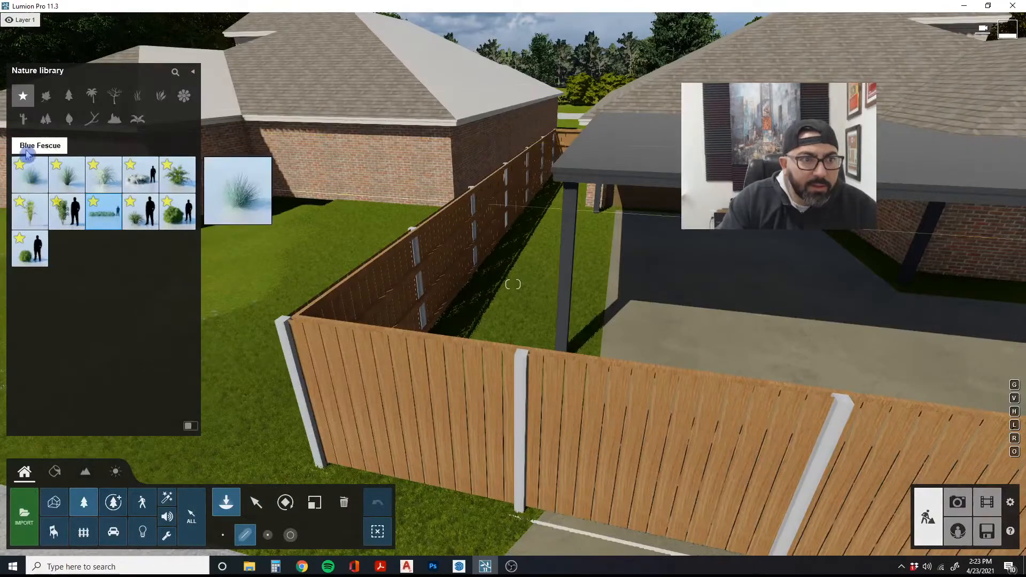
{"action": "key", "text": "d"}
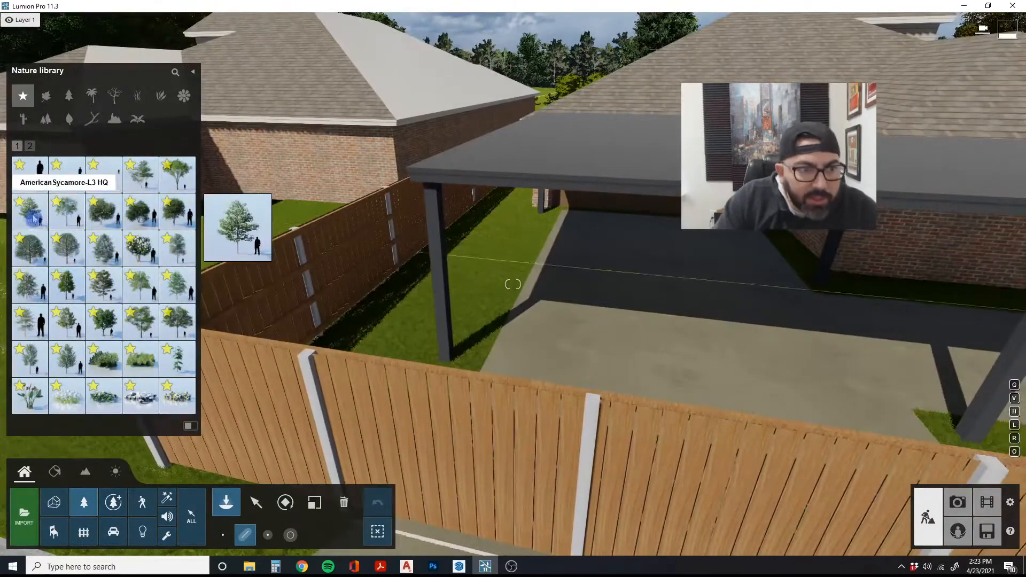
{"action": "left_click", "coordinate": [38, 215]}
{"action": "key", "text": "a"}
{"action": "right_click_drag", "start_coordinate": [252, 208], "coordinate": [327, 208]}
{"action": "left_click", "coordinate": [222, 534]}
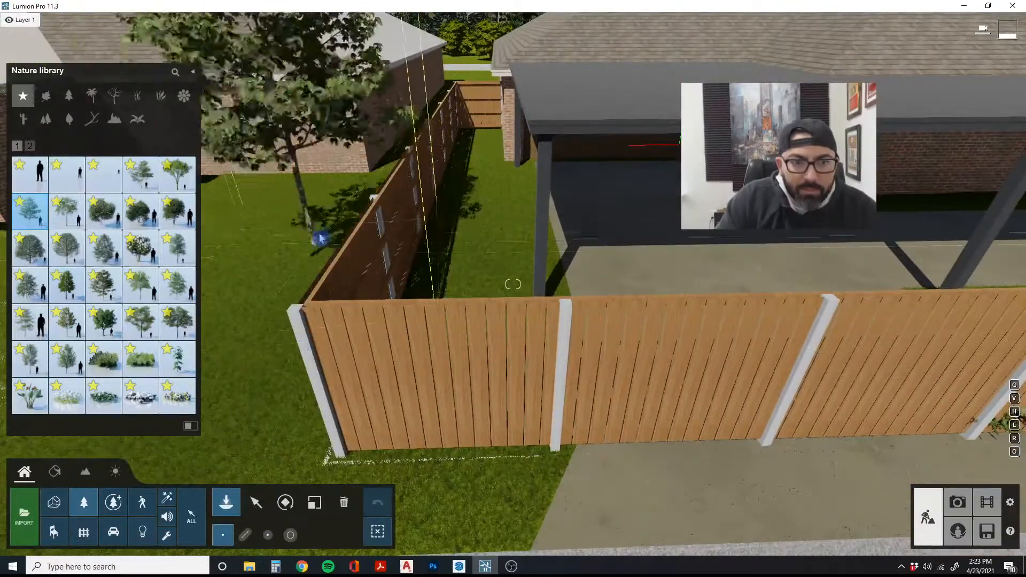
{"action": "left_click", "coordinate": [353, 206]}
{"action": "left_click", "coordinate": [252, 325]}
{"action": "right_click_drag", "start_coordinate": [398, 268], "coordinate": [438, 319]}
{"action": "left_click", "coordinate": [337, 302]}
{"action": "key", "text": "q"}
{"action": "key", "text": "w"}
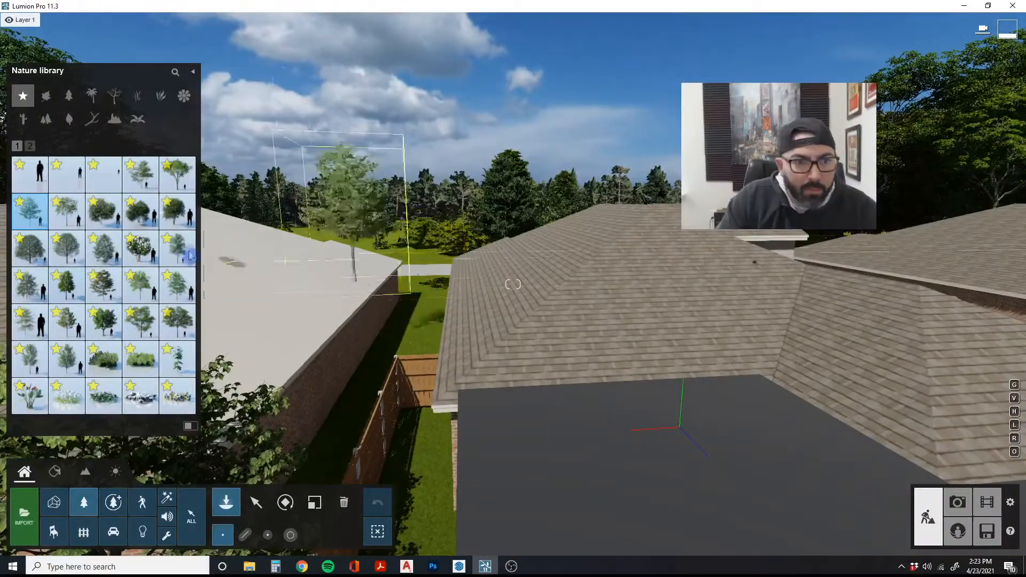
Try other favorite tree species and place small trees near the street beyond the side yards
{"action": "mouse_move", "coordinate": [80, 218]}
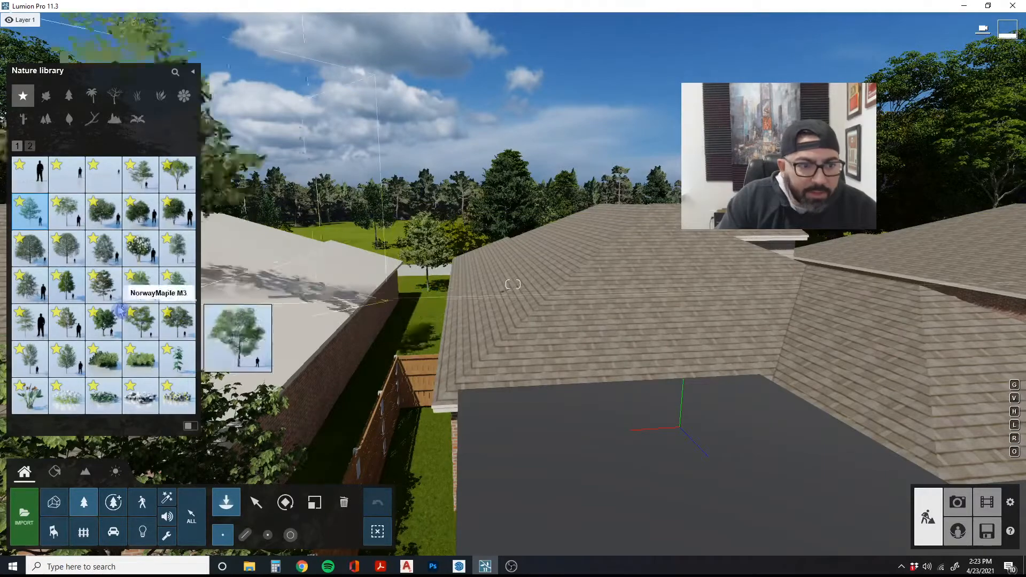
{"action": "left_click", "coordinate": [103, 285]}
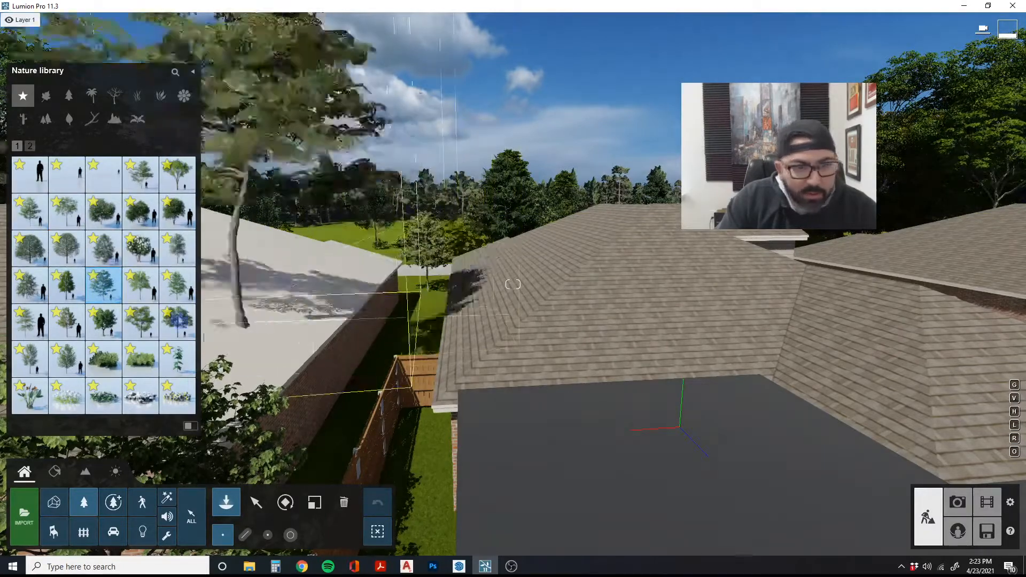
{"action": "mouse_move", "coordinate": [60, 298]}
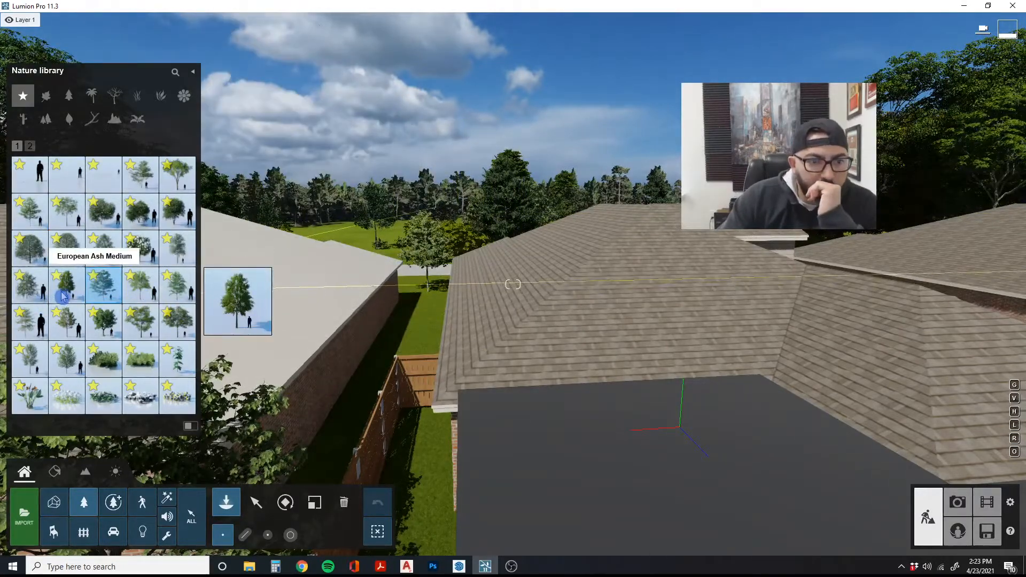
{"action": "left_click", "coordinate": [31, 291]}
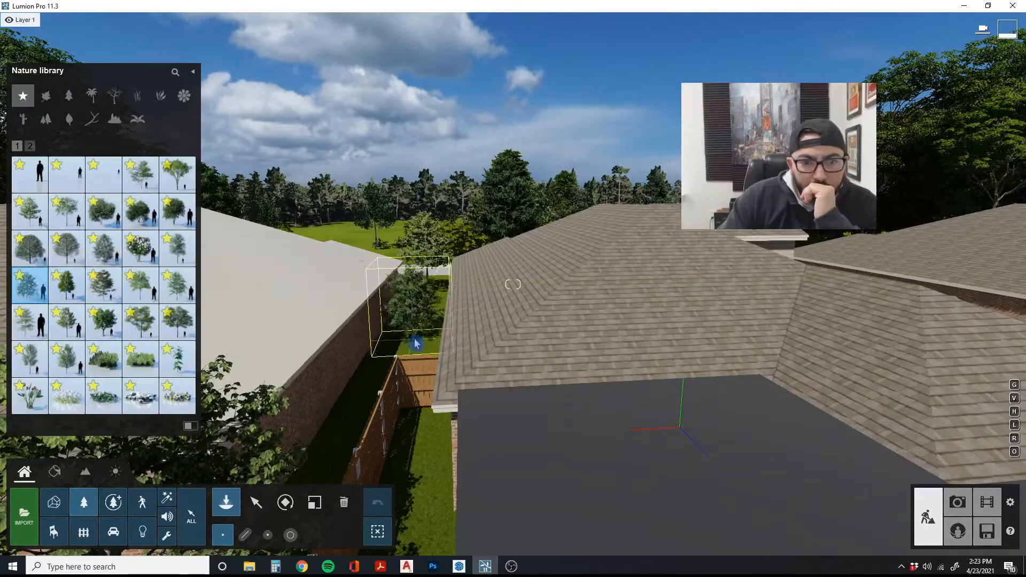
{"action": "right_click_drag", "start_coordinate": [416, 345], "coordinate": [318, 341]}
{"action": "key", "text": "d"}
{"action": "key", "text": "w"}
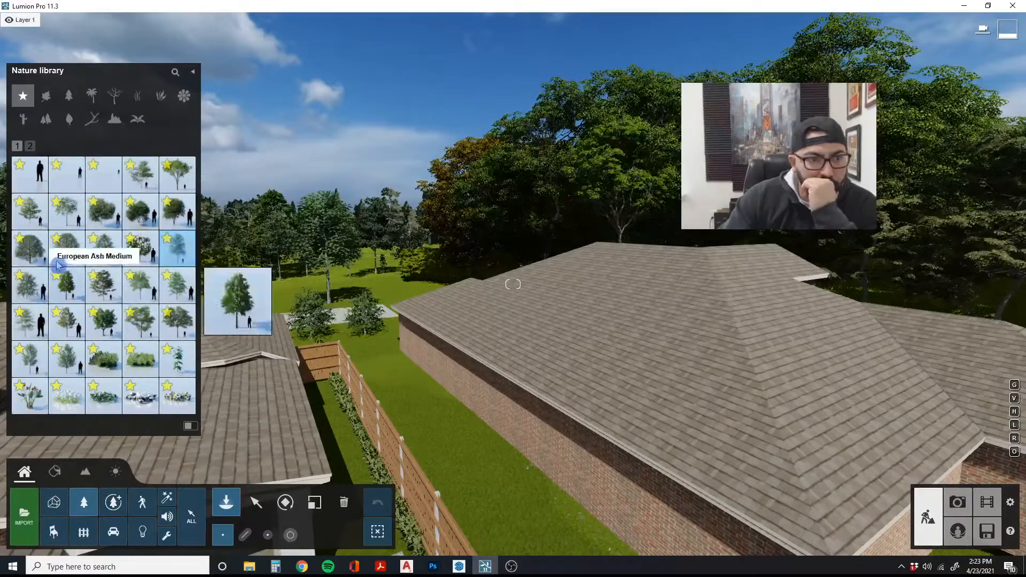
Place CherrybarkOak M trees in the neighbouring yard behind the side fence and on the lawn beyond the rear driveway
{"action": "left_click", "coordinate": [29, 243]}
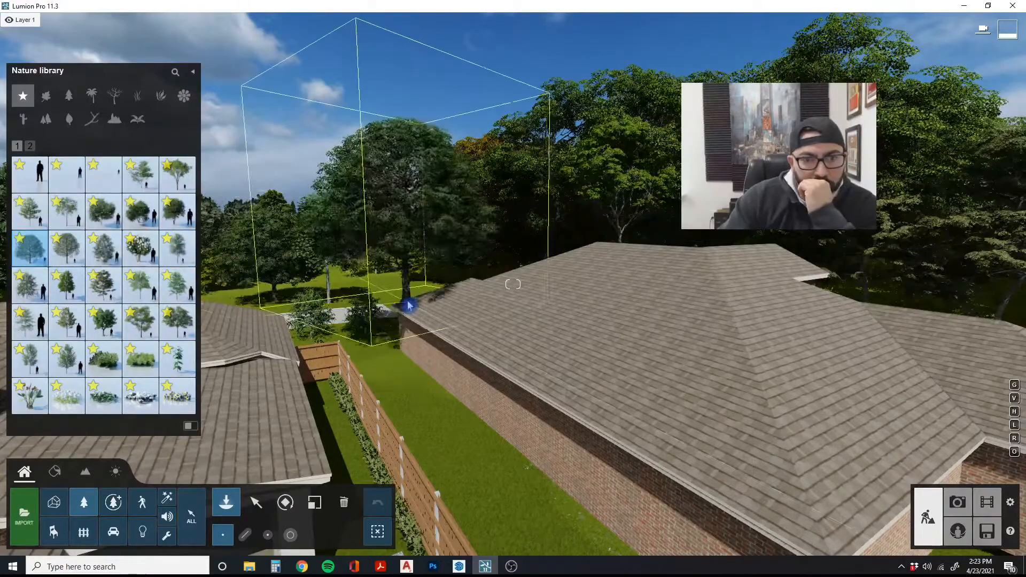
{"action": "scroll", "coordinate": [448, 347], "scroll_direction": "down", "scroll_amount": 5}
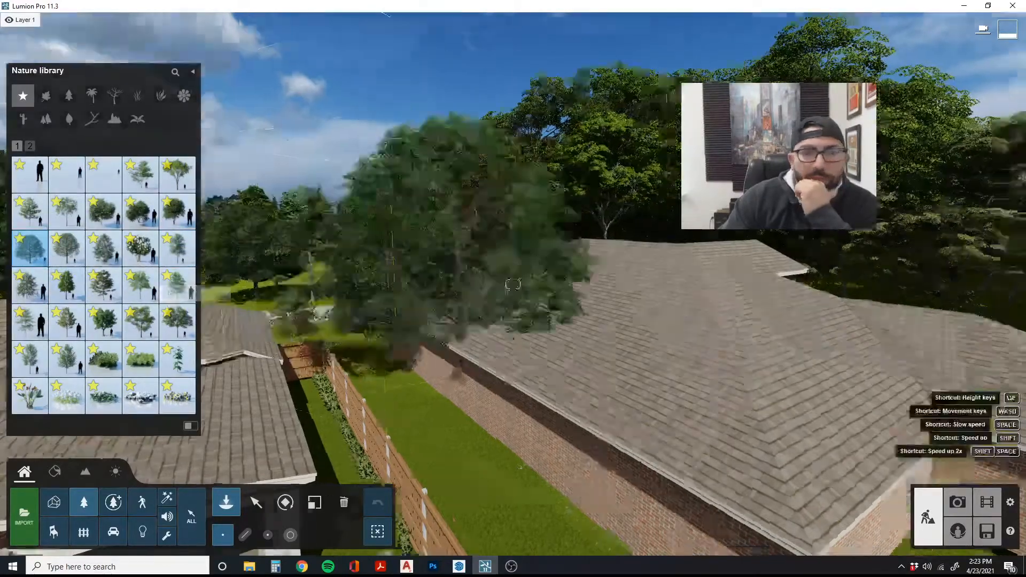
{"action": "right_click_drag", "start_coordinate": [454, 350], "coordinate": [684, 442]}
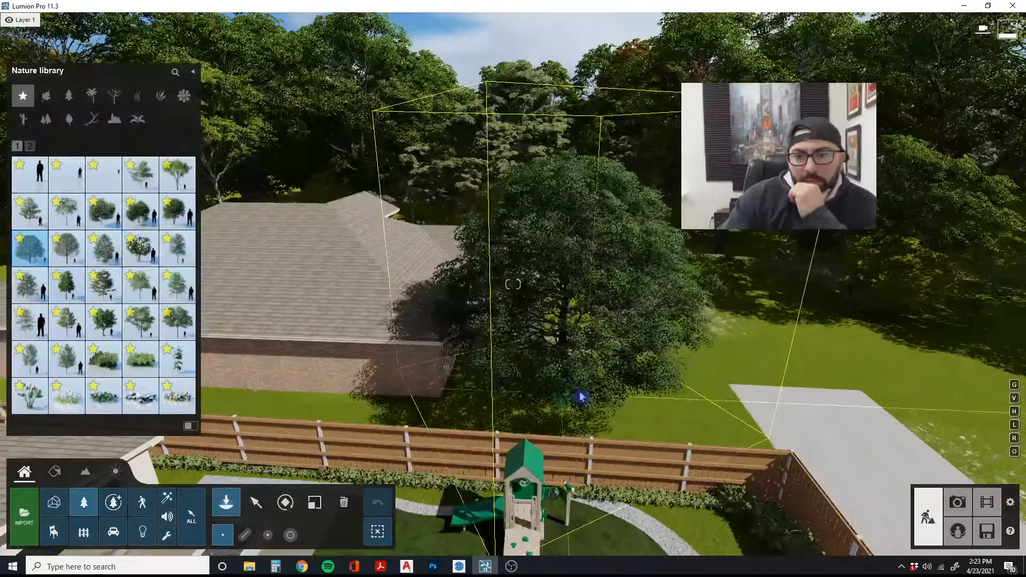
{"action": "mouse_move", "coordinate": [762, 339]}
{"action": "right_mouse_down"}
{"action": "mouse_move", "coordinate": [602, 338]}
{"action": "mouse_move", "coordinate": [763, 338]}
{"action": "right_mouse_up"}
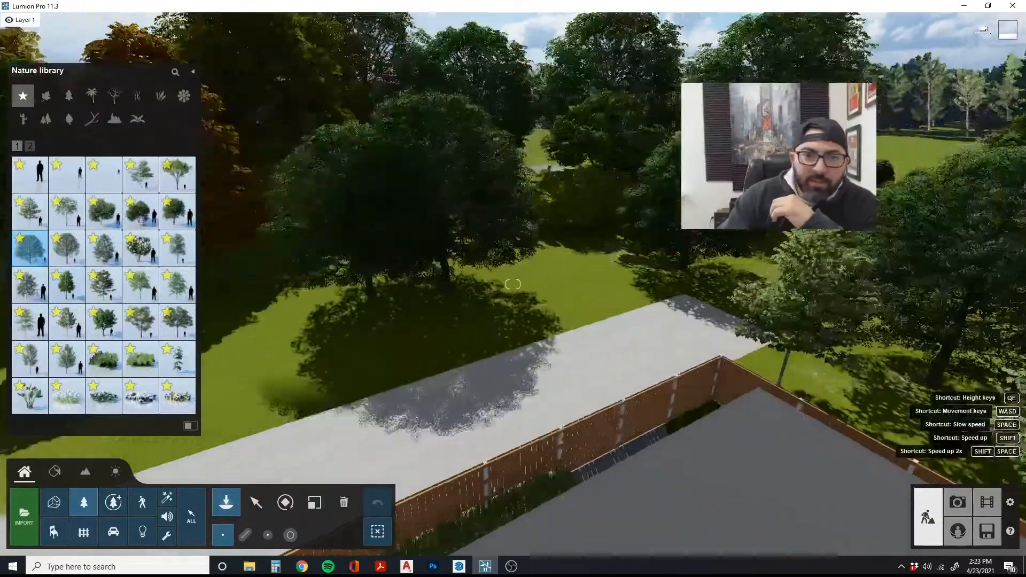
{"action": "right_click_drag", "start_coordinate": [497, 306], "coordinate": [348, 307]}
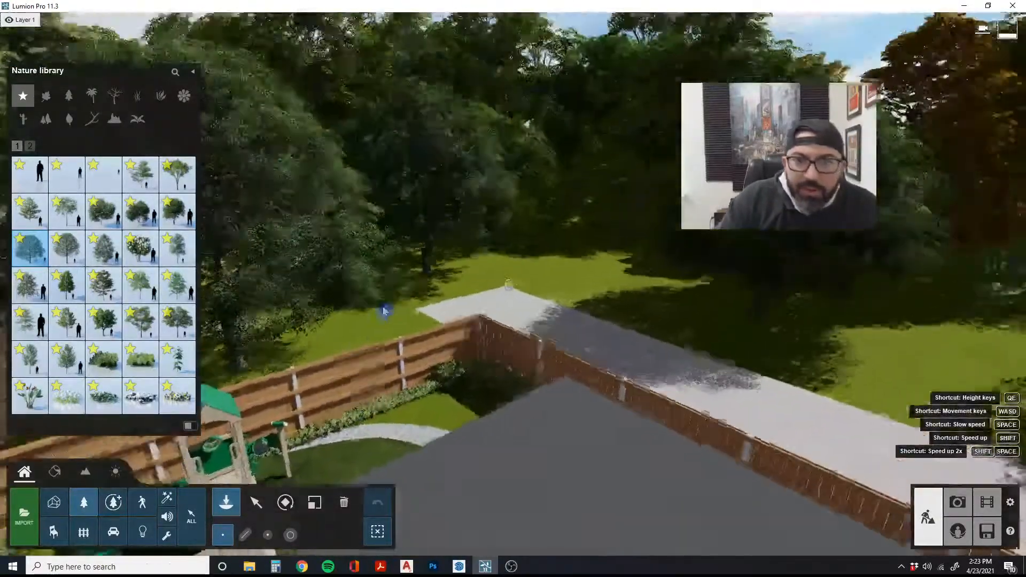
Examine the backyard, house wall plantings, rear hedges and carport from ground level
{"action": "key", "text": "w"}
{"action": "right_click_drag", "start_coordinate": [384, 311], "coordinate": [340, 341]}
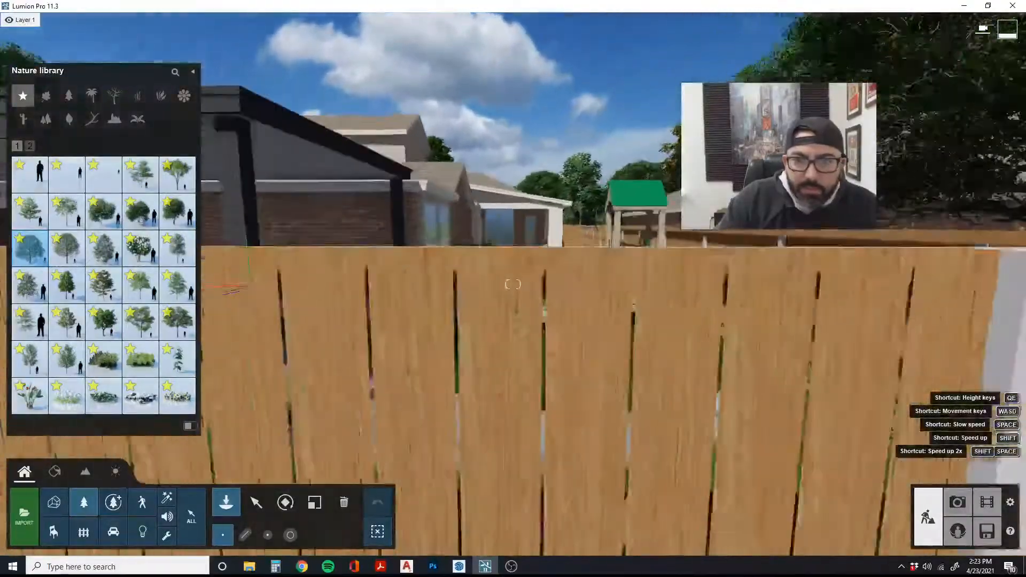
{"action": "key", "text": "w"}
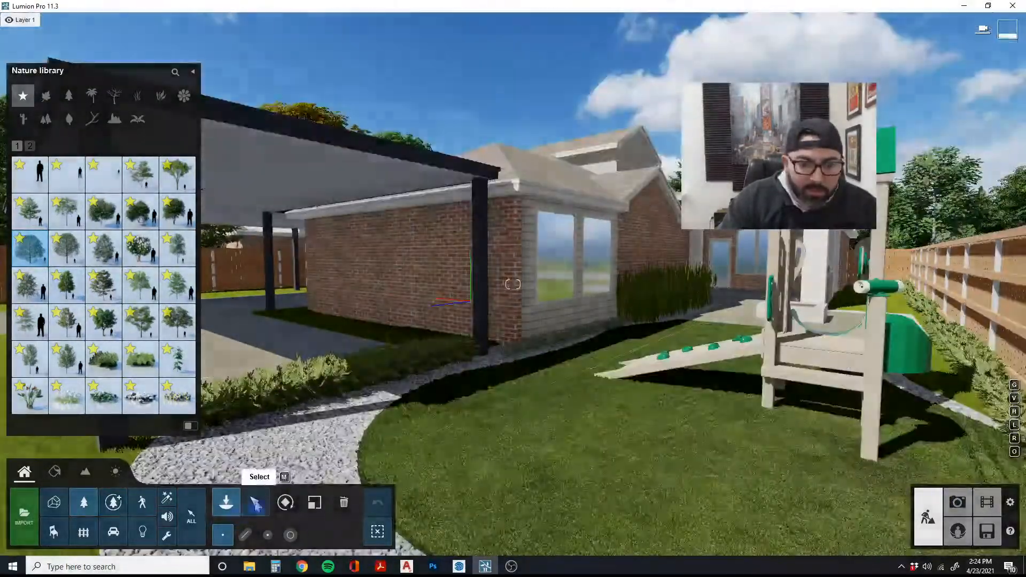
{"action": "left_click", "coordinate": [256, 502]}
{"action": "key", "text": "w"}
{"action": "right_click_drag", "start_coordinate": [427, 471], "coordinate": [373, 469]}
{"action": "key", "text": "w"}
{"action": "key", "text": "a"}
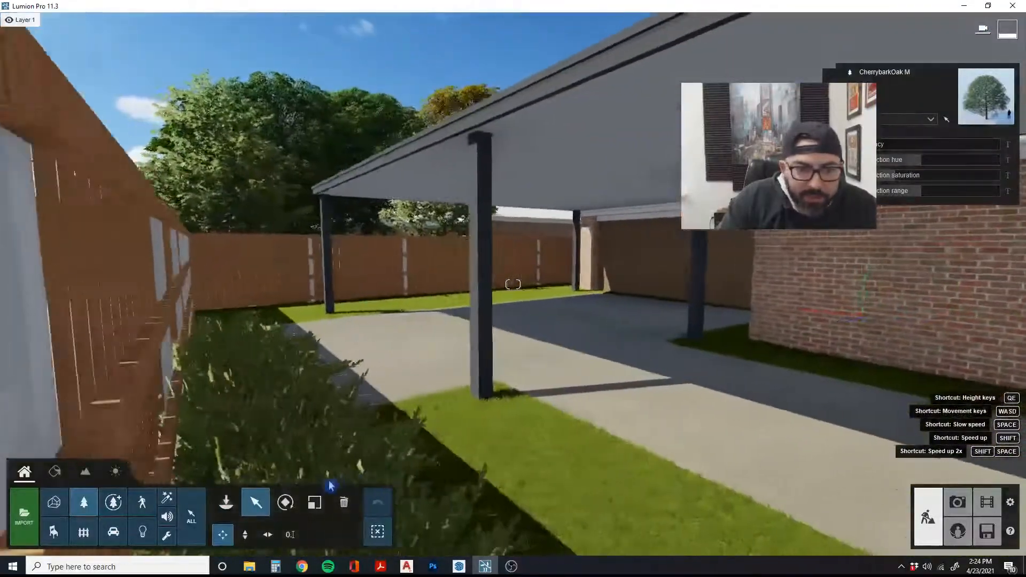
{"action": "key", "text": "q"}
{"action": "left_click", "coordinate": [227, 503]}
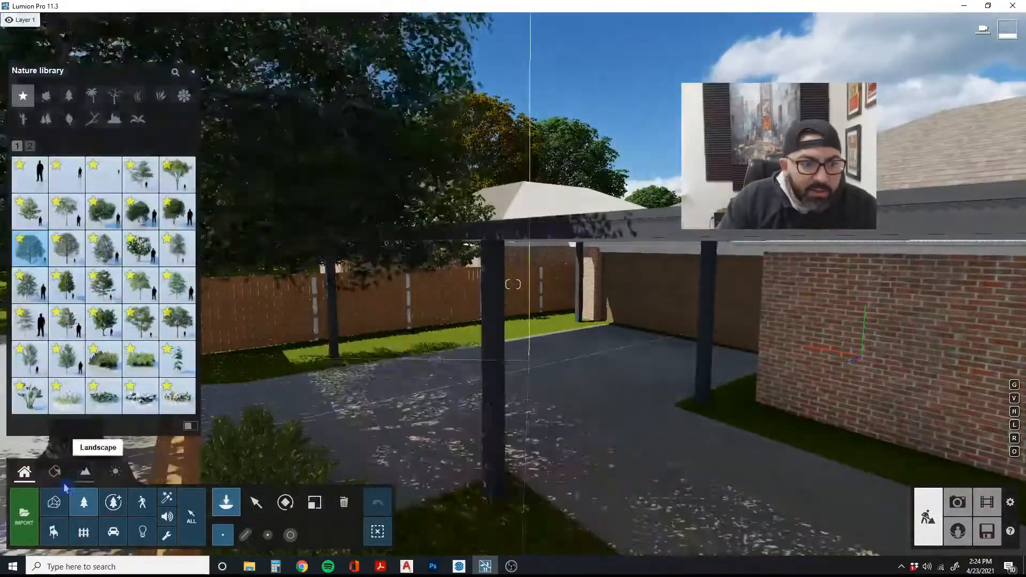
Import CHEVROLET+SILVERADO+V8+5.3+4X4++2021.skp from Downloads as a model in the CARS category folder
{"action": "left_click", "coordinate": [60, 510]}
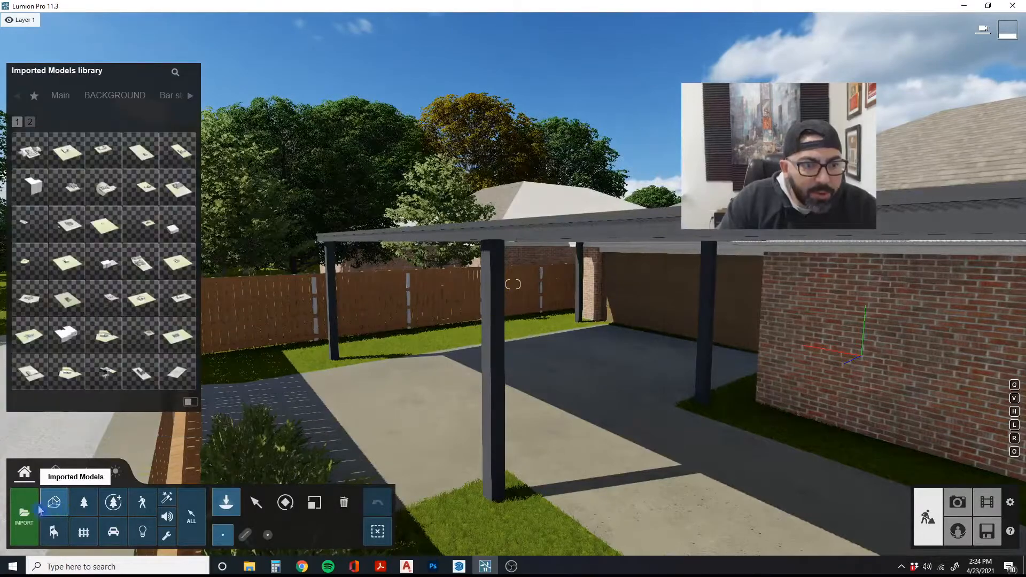
{"action": "left_click", "coordinate": [67, 495]}
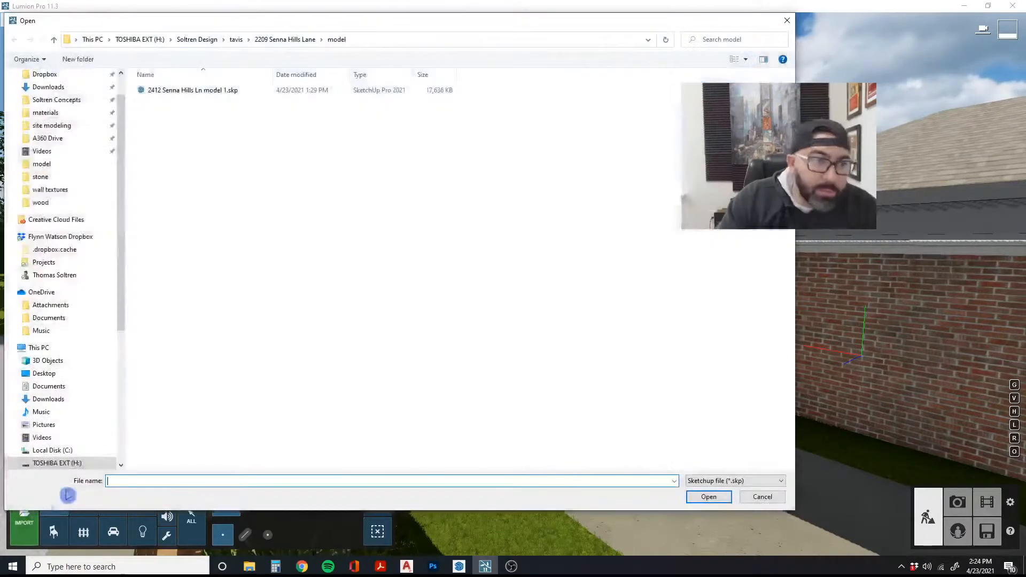
{"action": "left_click", "coordinate": [52, 90]}
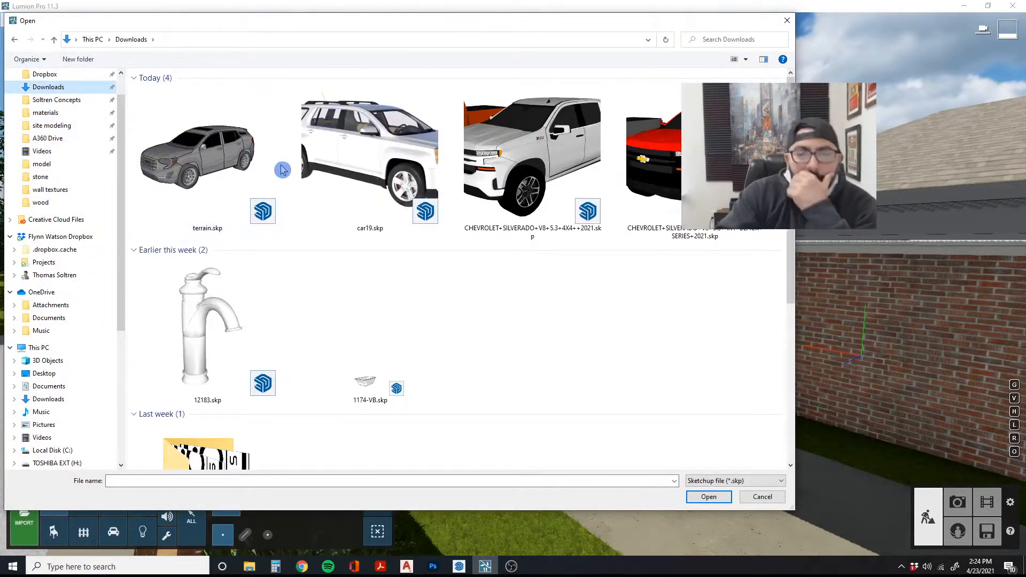
{"action": "left_click", "coordinate": [555, 165]}
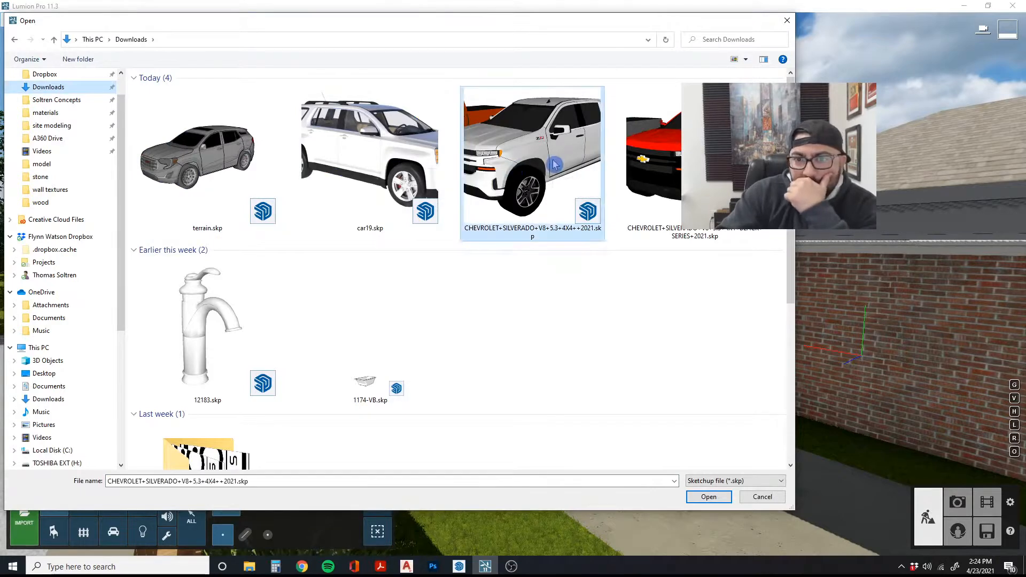
{"action": "left_click", "coordinate": [708, 497]}
{"action": "left_click", "coordinate": [549, 261]}
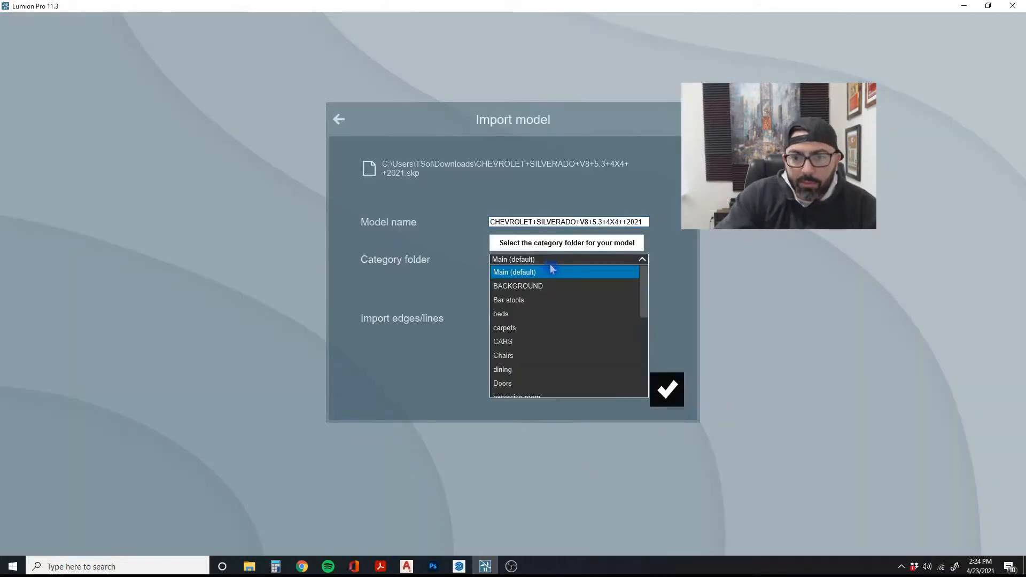
{"action": "left_click", "coordinate": [520, 343]}
{"action": "left_click", "coordinate": [666, 398]}
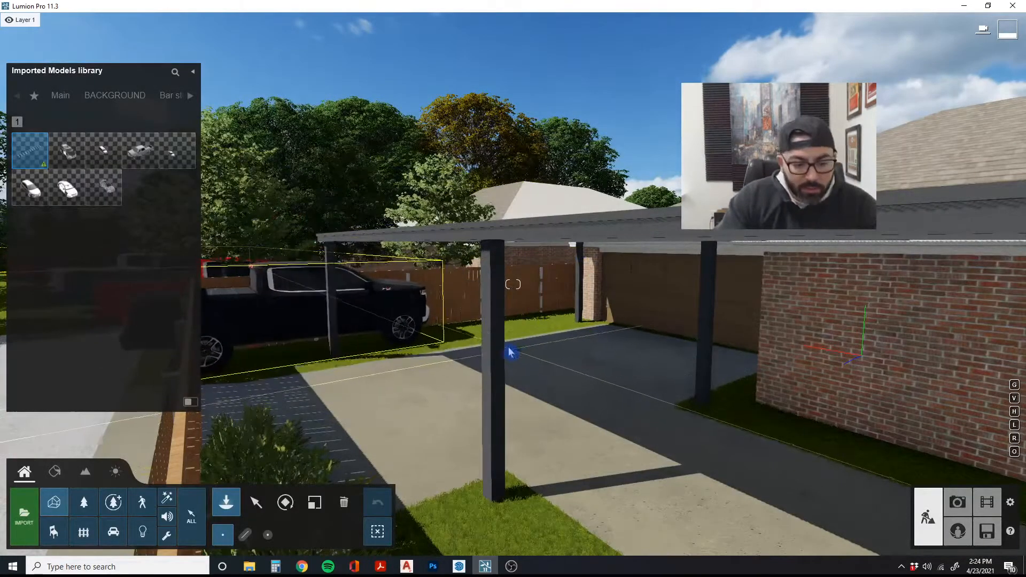
{"action": "key", "text": "a"}
{"action": "key", "text": "q"}
{"action": "right_click_drag", "start_coordinate": [476, 346], "coordinate": [439, 346]}
{"action": "key", "text": "a"}
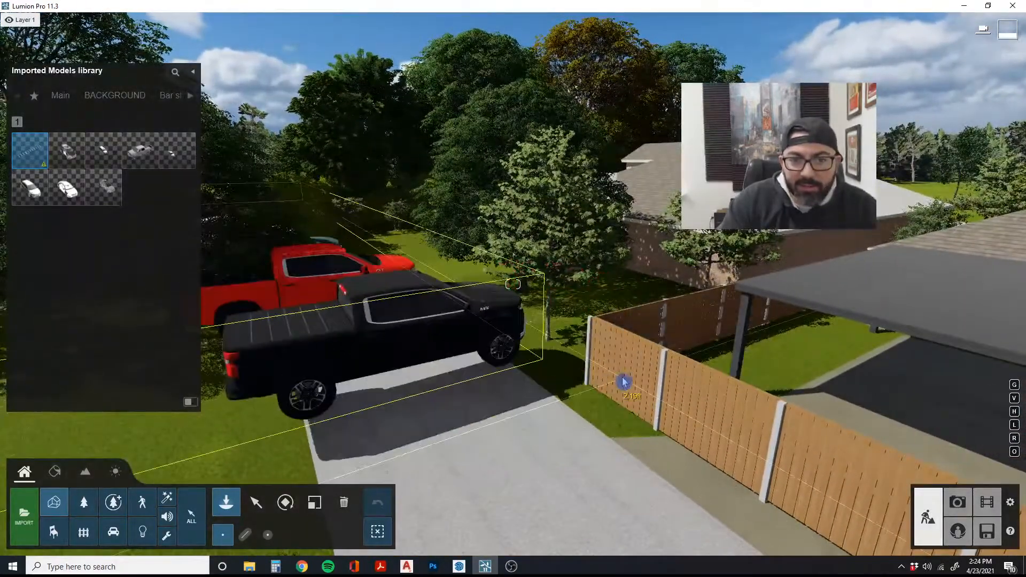
{"action": "key", "text": "Escape"}
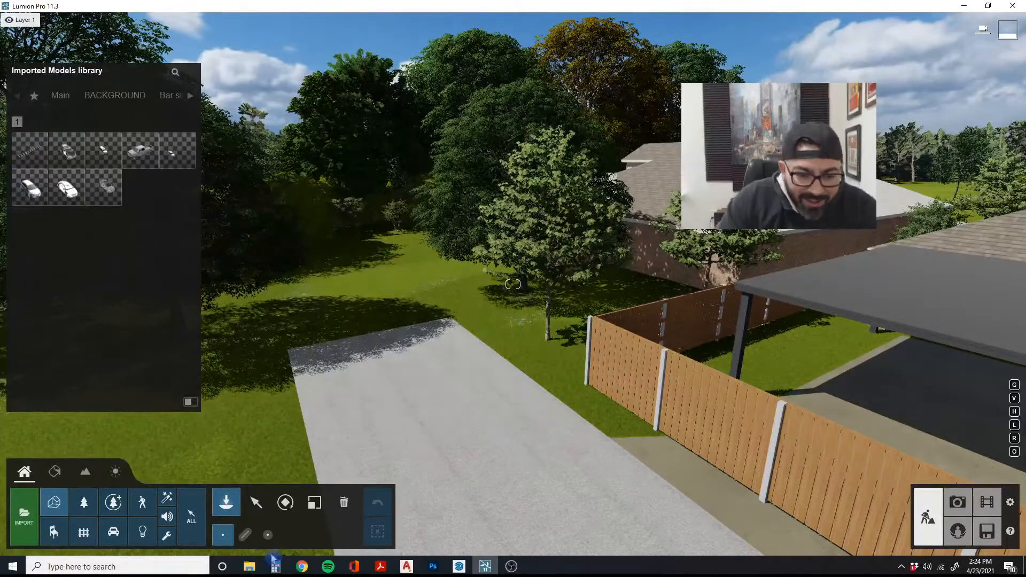
Switch to SketchUp by opening the recent file CHEVROLET+SILVERADO+V8+5.3+4X4++2021.skp from File Explorer
{"action": "left_click", "coordinate": [250, 566]}
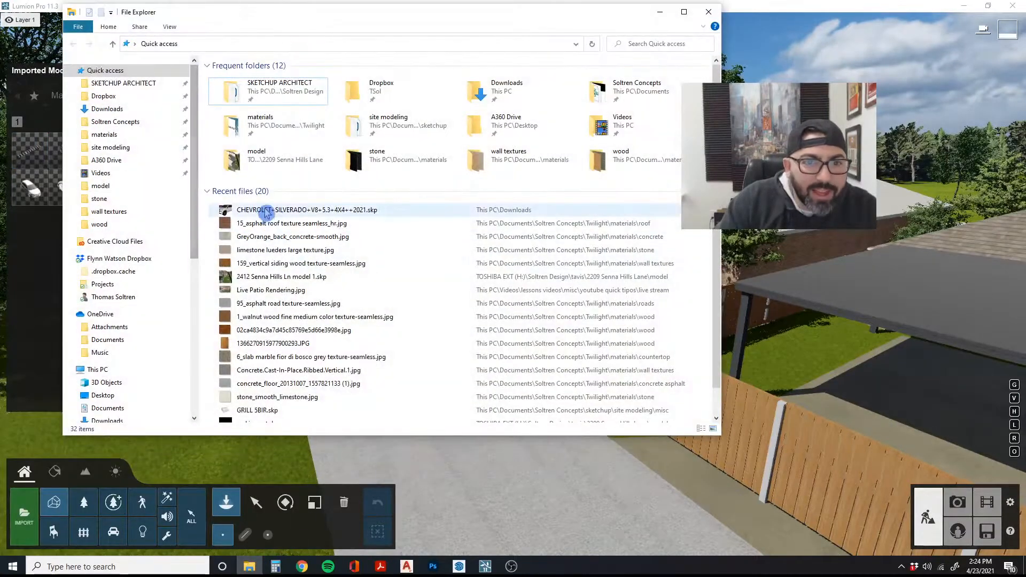
{"action": "left_click", "coordinate": [267, 213]}
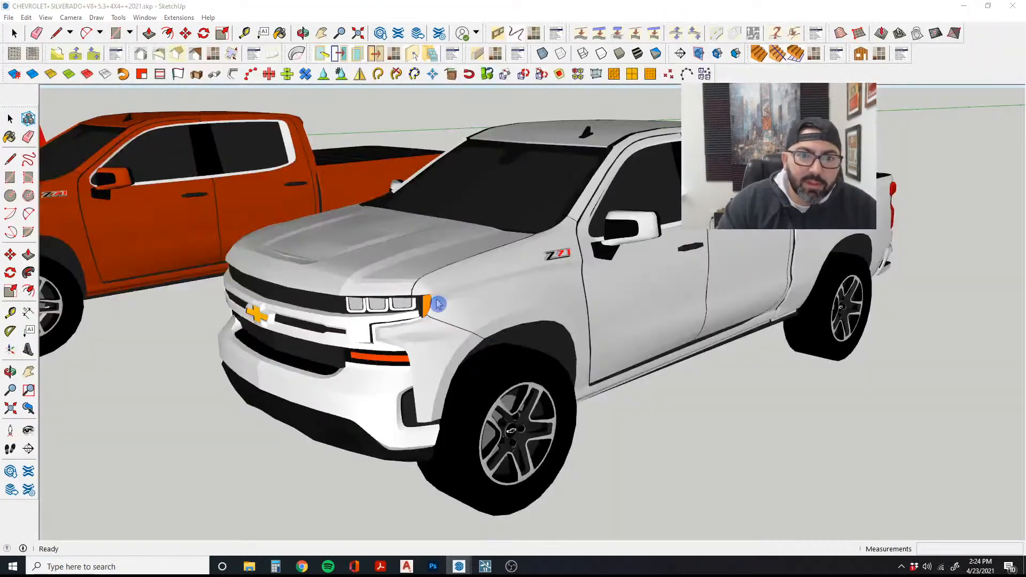
{"action": "left_click", "coordinate": [565, 319]}
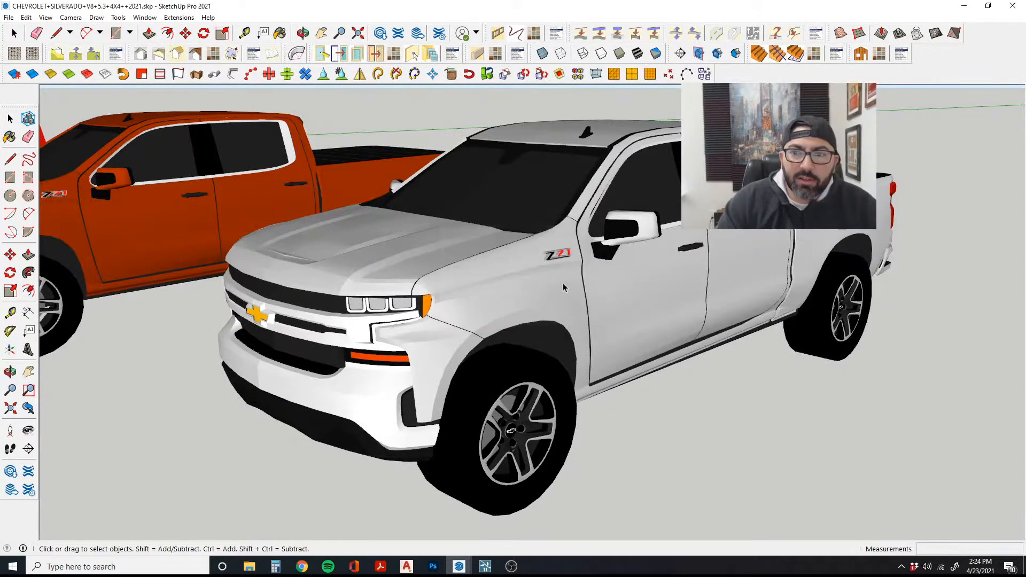
Delete the teal truck standing between the white and red trucks in the row
{"action": "middle_click_drag", "start_coordinate": [568, 321], "coordinate": [299, 342]}
{"action": "scroll", "coordinate": [625, 312], "scroll_direction": "up", "scroll_amount": 3}
{"action": "scroll", "coordinate": [587, 280], "scroll_direction": "up", "scroll_amount": 6}
{"action": "middle_click_drag", "start_coordinate": [604, 280], "coordinate": [597, 277]}
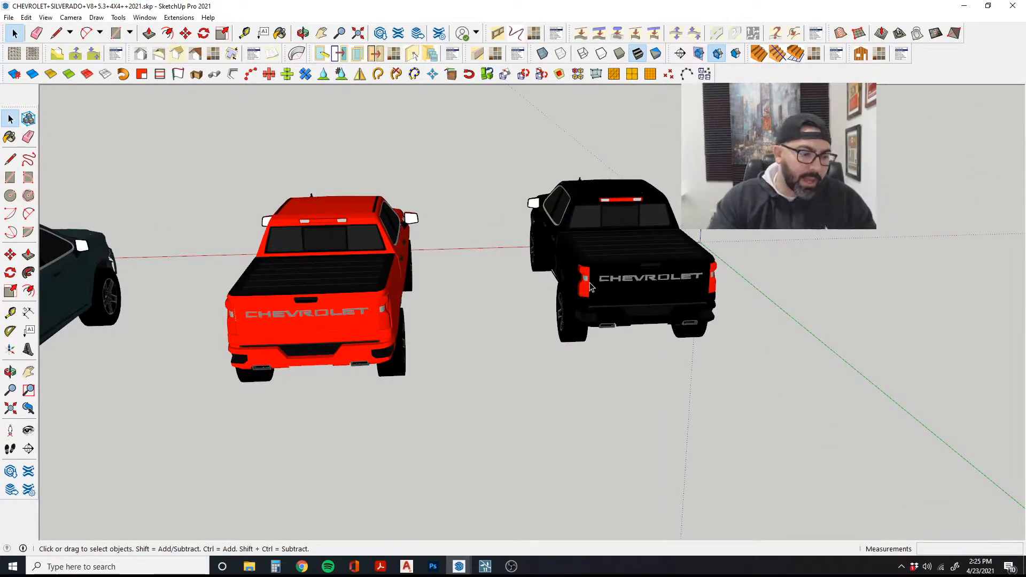
{"action": "scroll", "coordinate": [439, 253], "scroll_direction": "down", "scroll_amount": 3}
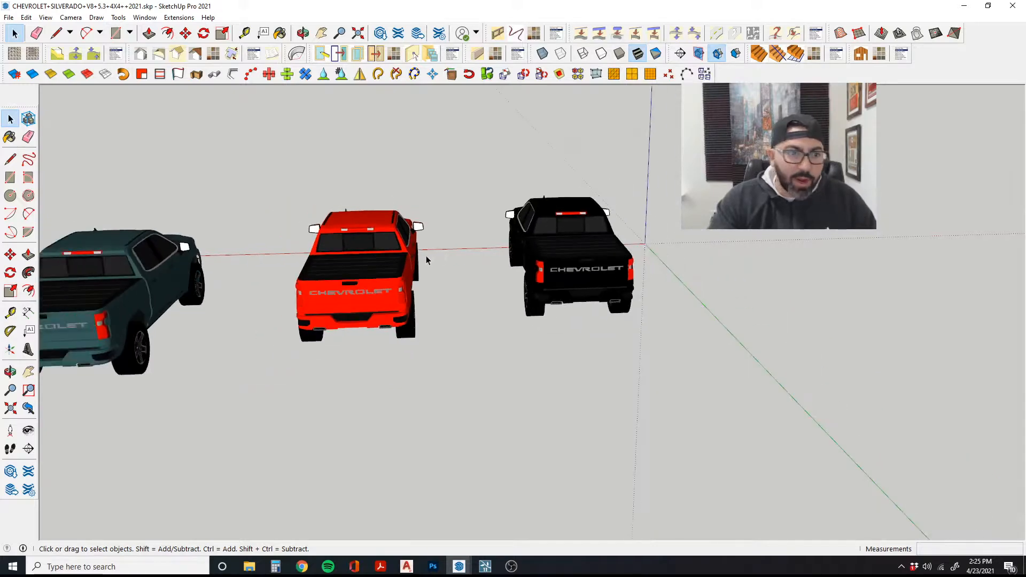
{"action": "middle_click_drag", "start_coordinate": [430, 263], "coordinate": [516, 258], "text": "shift"}
{"action": "middle_click_drag", "start_coordinate": [514, 267], "coordinate": [801, 272], "text": "shift"}
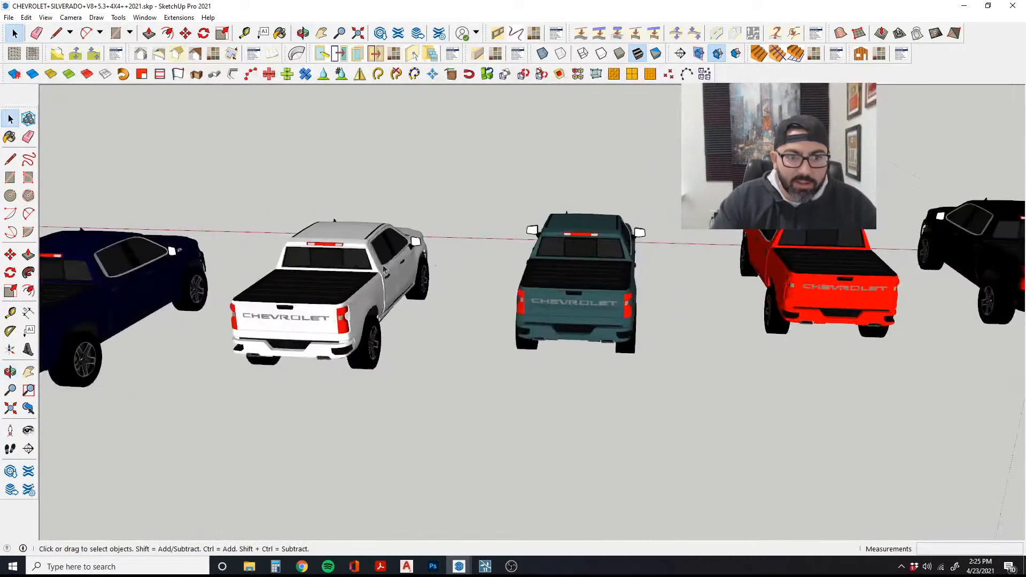
{"action": "left_click", "coordinate": [342, 286]}
{"action": "scroll", "coordinate": [353, 286], "scroll_direction": "down", "scroll_amount": 3}
{"action": "left_click", "coordinate": [481, 285]}
{"action": "key", "text": "Delete"}
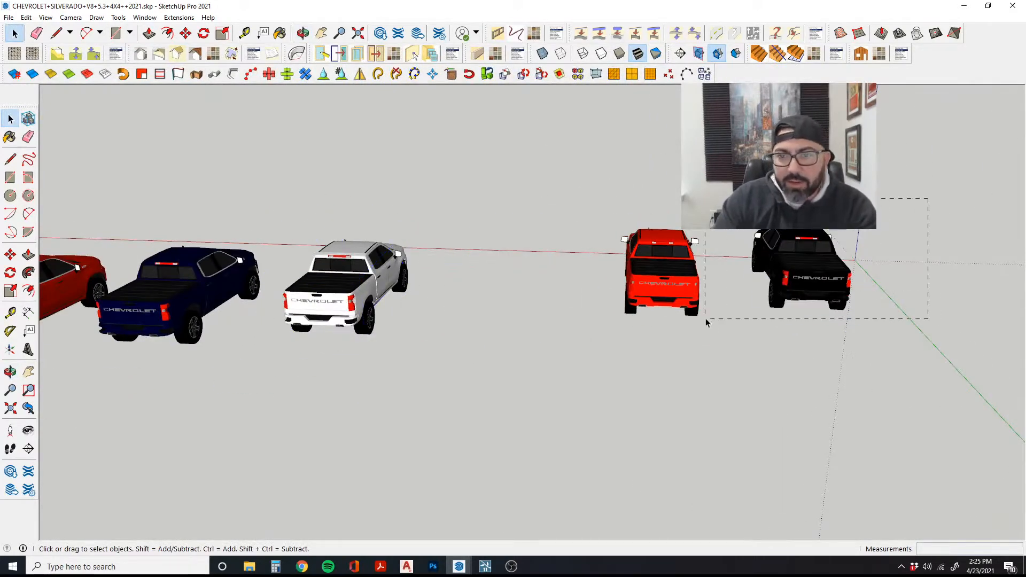
Delete the black, red and navy trucks and the remaining group of trucks, keeping only the single white truck
{"action": "left_click_drag", "start_coordinate": [706, 319], "coordinate": [704, 320]}
{"action": "key", "text": "Delete"}
{"action": "left_click_drag", "start_coordinate": [718, 271], "coordinate": [634, 303]}
{"action": "key", "text": "Delete"}
{"action": "key", "text": "Delete"}
{"action": "middle_click_drag", "start_coordinate": [199, 315], "coordinate": [130, 180]}
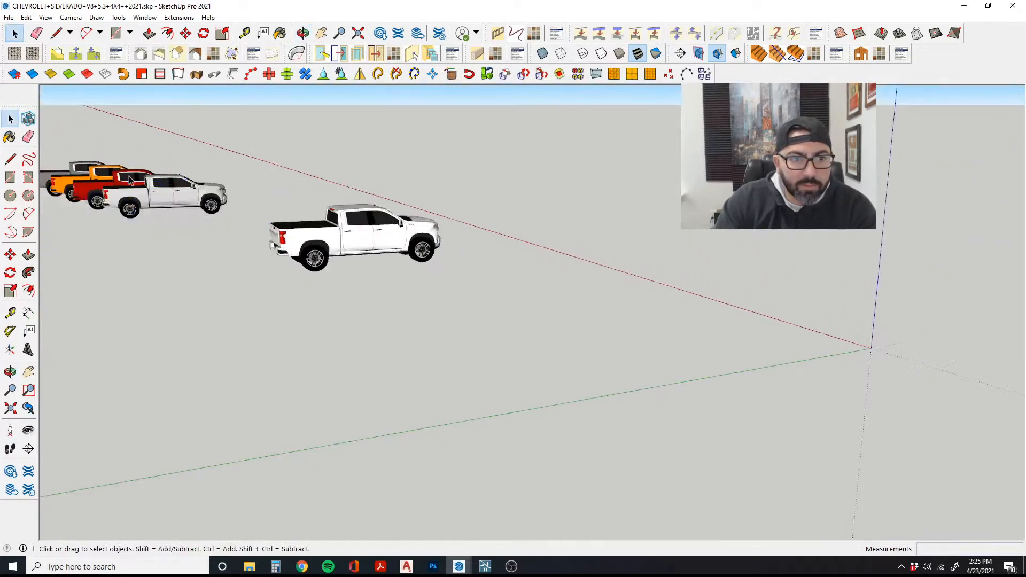
{"action": "left_click_drag", "start_coordinate": [75, 222], "coordinate": [73, 224]}
{"action": "key", "text": "Delete"}
Move the white truck to the model origin
{"action": "middle_click_drag", "start_coordinate": [74, 227], "coordinate": [323, 332]}
{"action": "left_click_drag", "start_coordinate": [323, 329], "coordinate": [85, 315]}
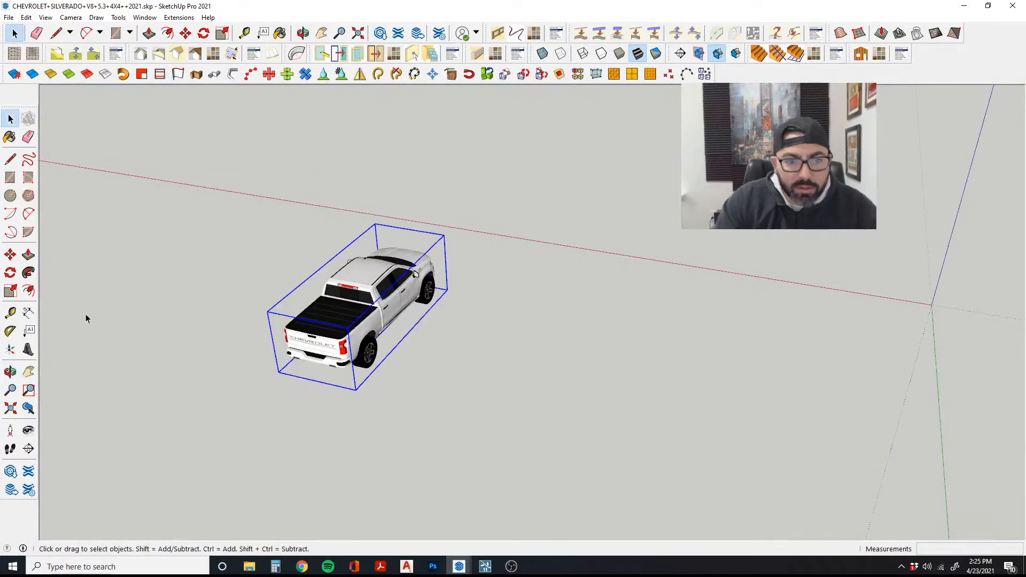
{"action": "left_click", "coordinate": [10, 259]}
{"action": "left_click", "coordinate": [348, 426]}
{"action": "middle_click_drag", "start_coordinate": [348, 426], "coordinate": [448, 380]}
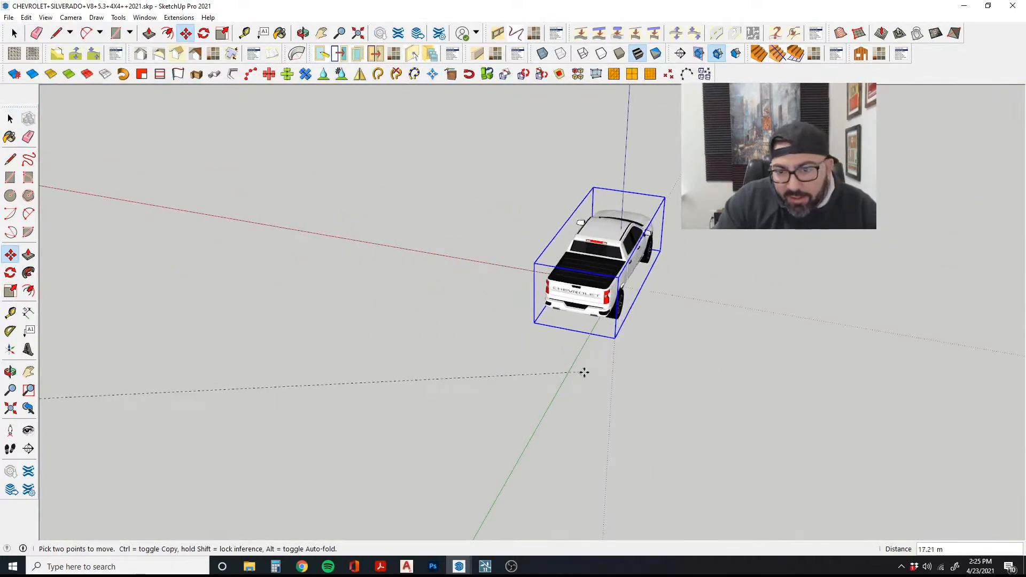
{"action": "middle_click_drag", "start_coordinate": [593, 393], "coordinate": [264, 282]}
Save the model under the new name CHEVROLET+SILVERADO+V8+5.3+4X4++2021 White in Downloads
{"action": "left_click", "coordinate": [8, 17]}
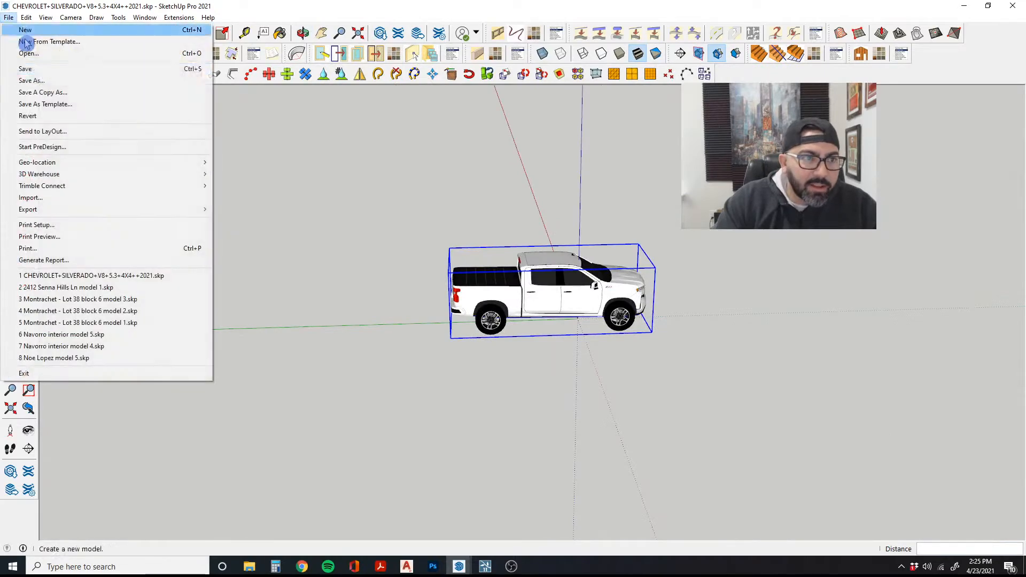
{"action": "left_click", "coordinate": [46, 81]}
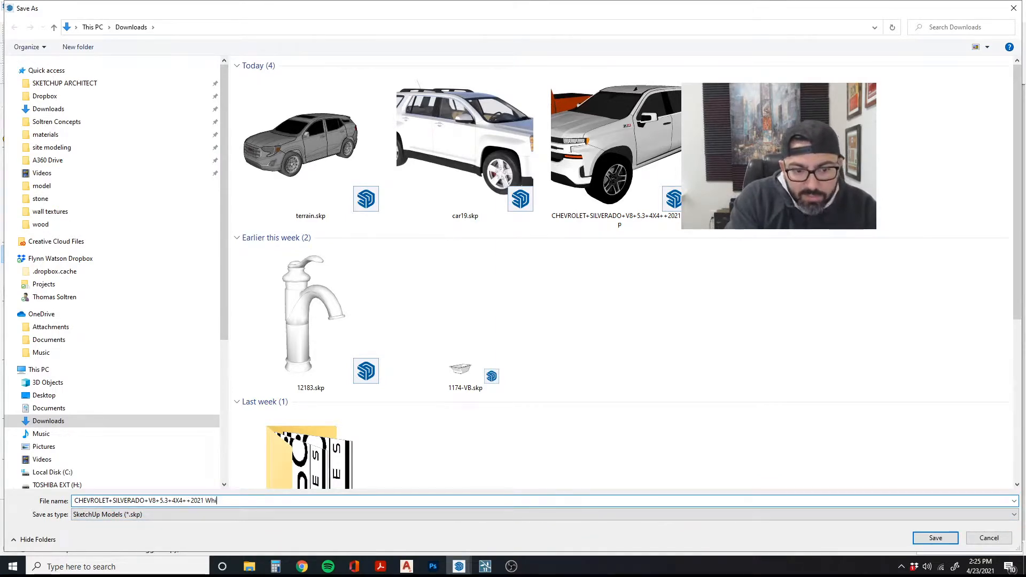
{"action": "key", "text": "Return"}
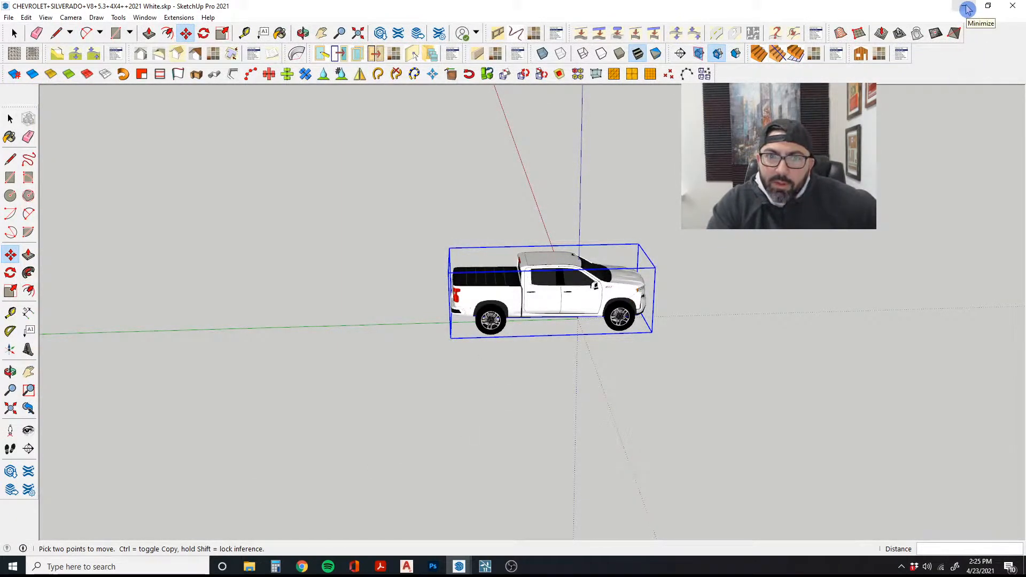
Save the white truck model again as a SketchUp Version 2015 file, overwriting the existing file
{"action": "left_click", "coordinate": [12, 18]}
{"action": "left_click", "coordinate": [32, 80]}
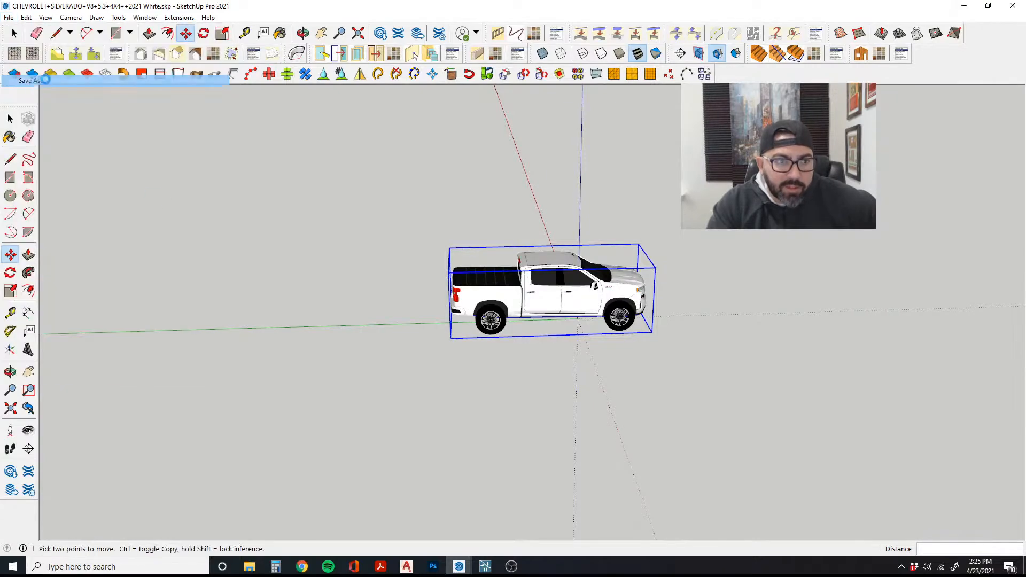
{"action": "left_click", "coordinate": [268, 514]}
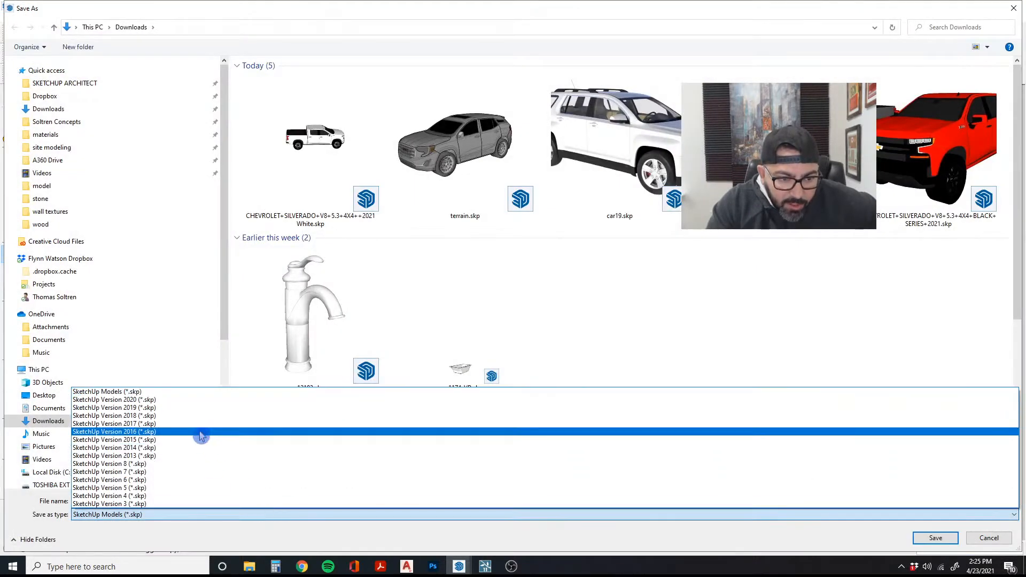
{"action": "left_click", "coordinate": [200, 439]}
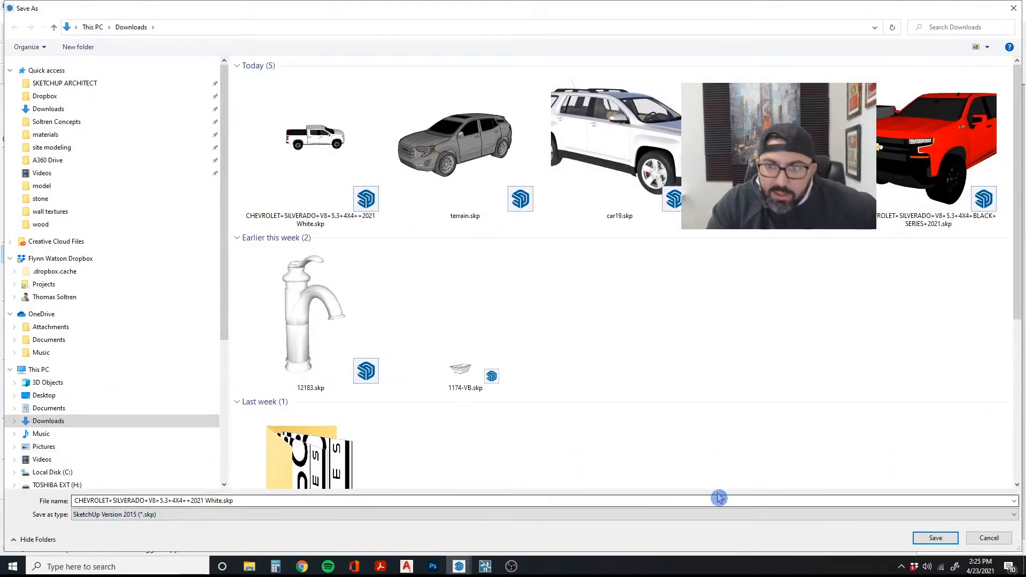
{"action": "left_click", "coordinate": [935, 538]}
{"action": "left_click", "coordinate": [565, 284]}
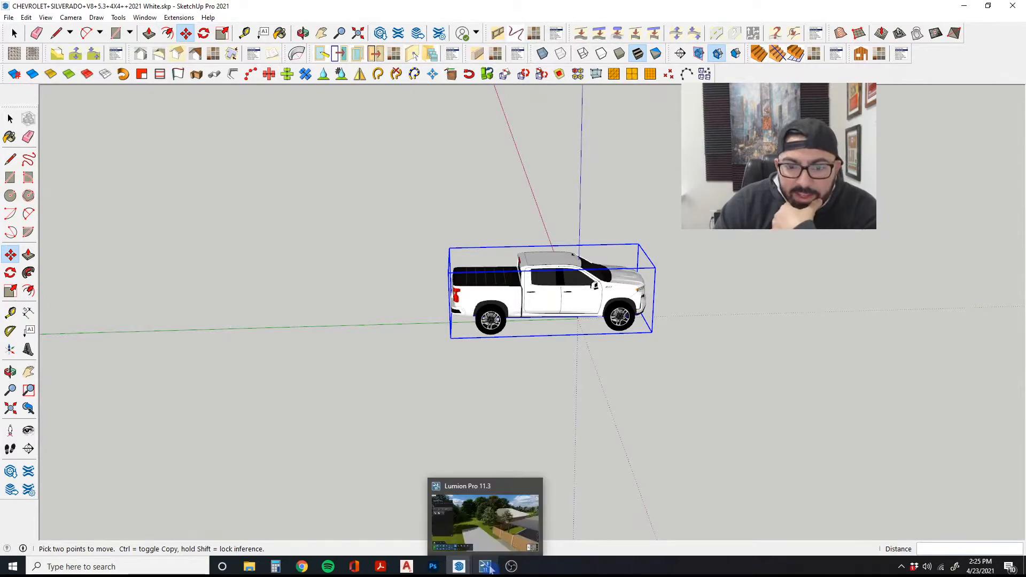
Switch to Lumion and import CHEVROLET+SILVERADO+V8+5.3+4X4++2021 White.skp into the CARS category folder
{"action": "left_click", "coordinate": [490, 552]}
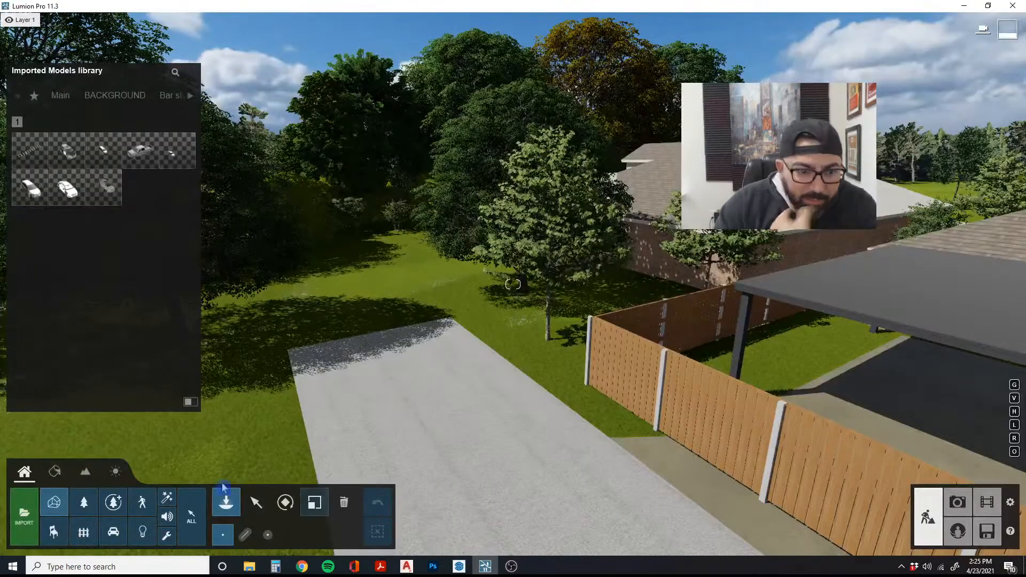
{"action": "right_click_drag", "start_coordinate": [353, 449], "coordinate": [371, 426]}
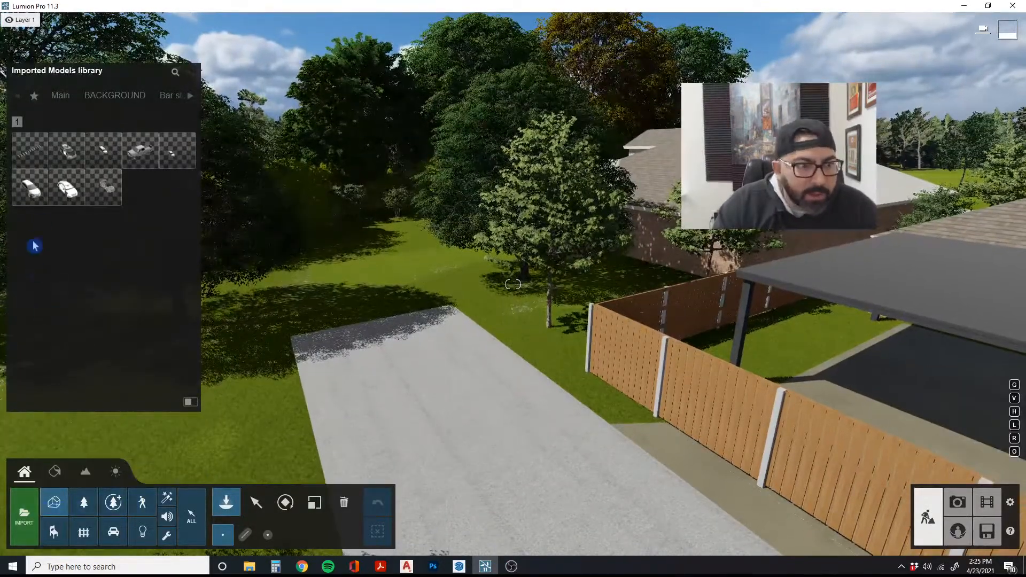
{"action": "left_click", "coordinate": [24, 514]}
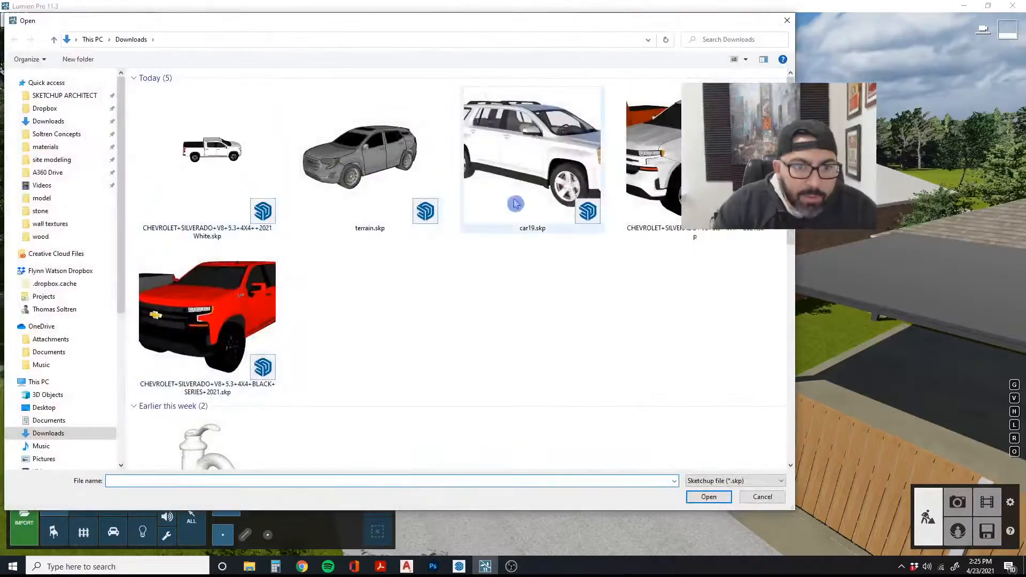
{"action": "left_click", "coordinate": [217, 155]}
{"action": "left_click", "coordinate": [719, 503]}
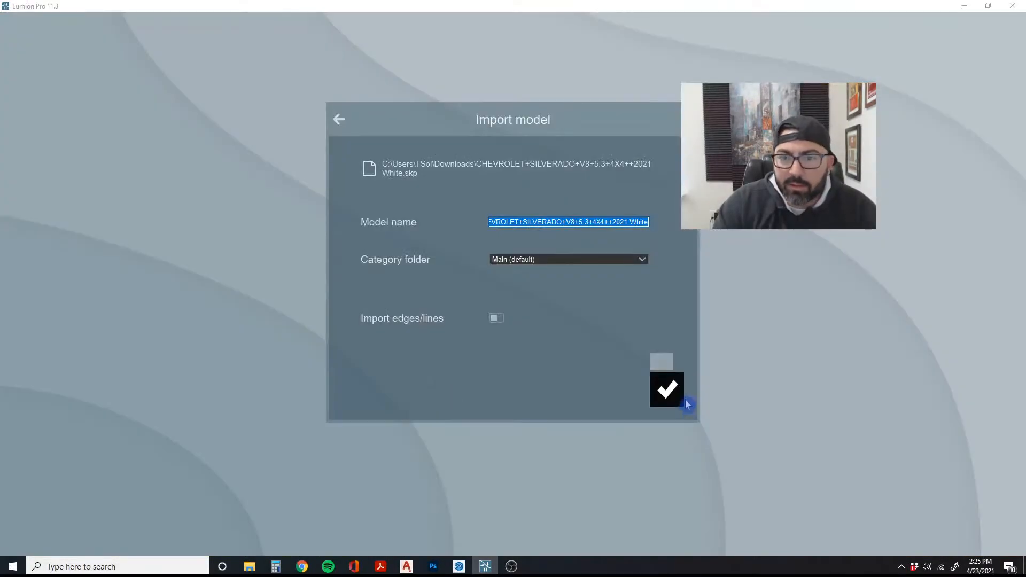
{"action": "left_click", "coordinate": [577, 260]}
{"action": "left_click", "coordinate": [530, 342]}
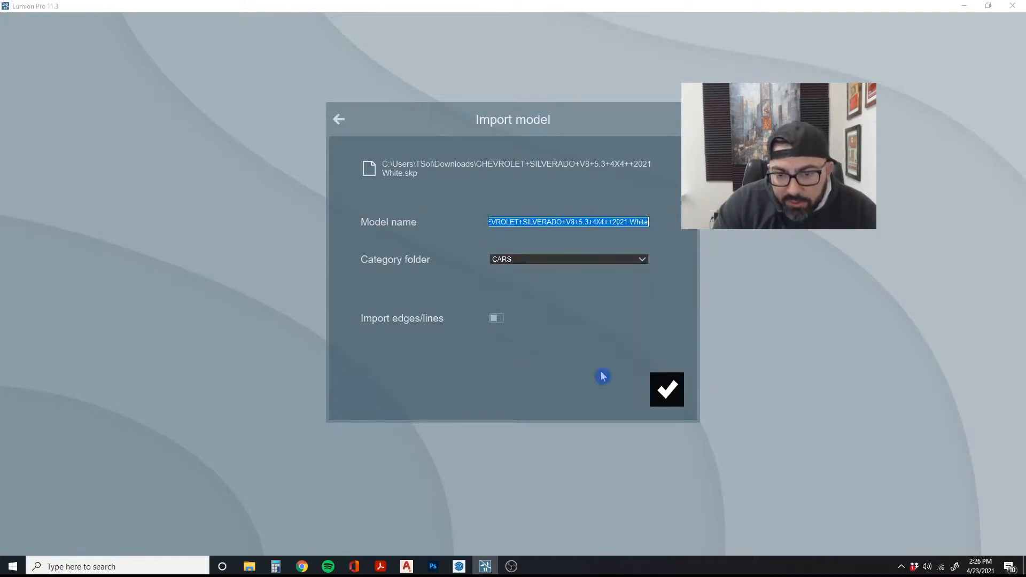
{"action": "left_click", "coordinate": [665, 396]}
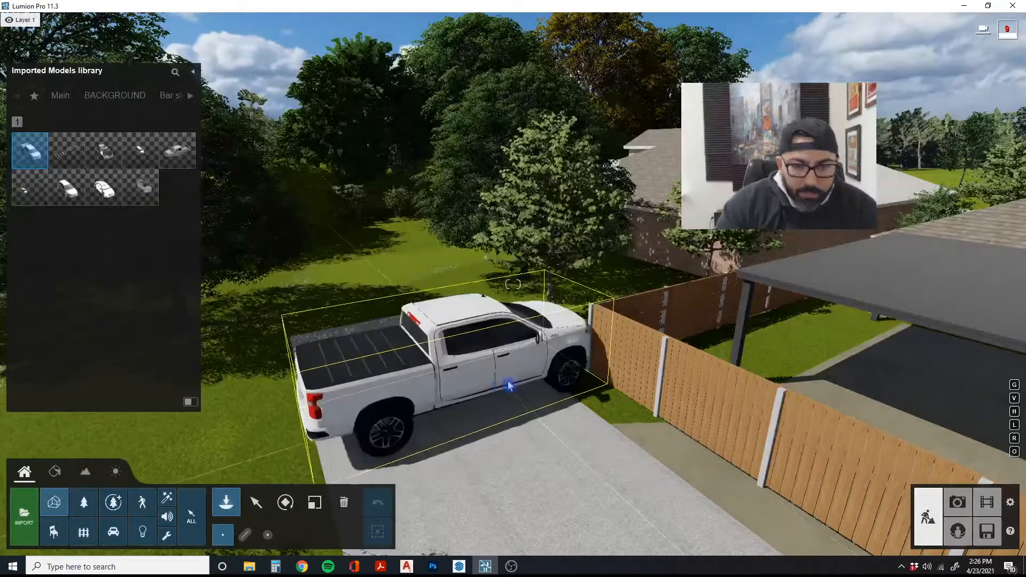
Place the imported white truck on the driveway under the carport, with its tailgate facing the fence
{"action": "left_click", "coordinate": [508, 385]}
{"action": "right_click_drag", "start_coordinate": [508, 385], "coordinate": [588, 331]}
{"action": "key", "text": "w"}
{"action": "key", "text": "w"}
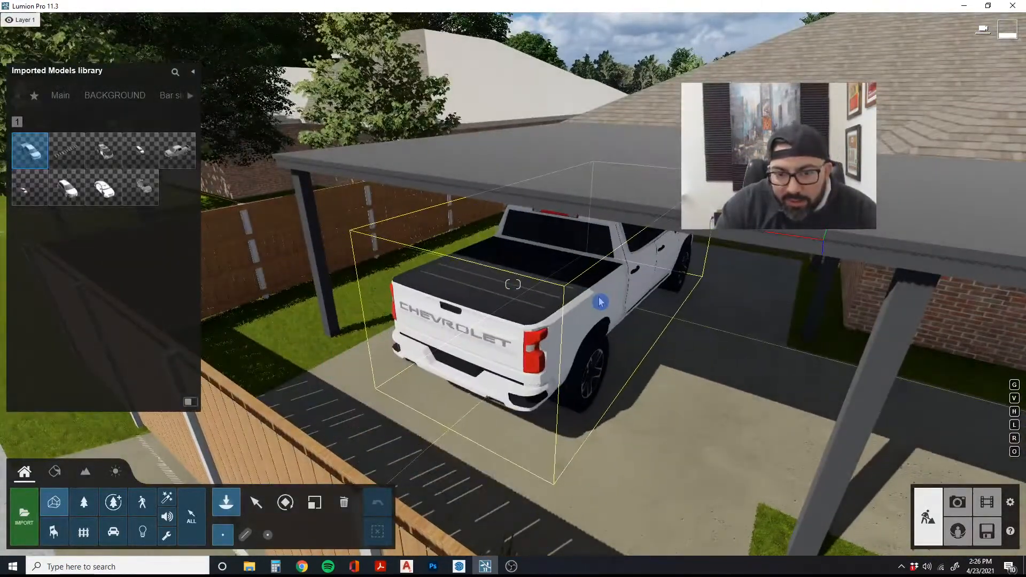
{"action": "left_click", "coordinate": [585, 294]}
Select the placed white truck and shift it sideways to adjust its parking position under the carport
{"action": "left_click", "coordinate": [259, 501]}
{"action": "key", "text": "a"}
{"action": "right_click_drag", "start_coordinate": [289, 454], "coordinate": [416, 425]}
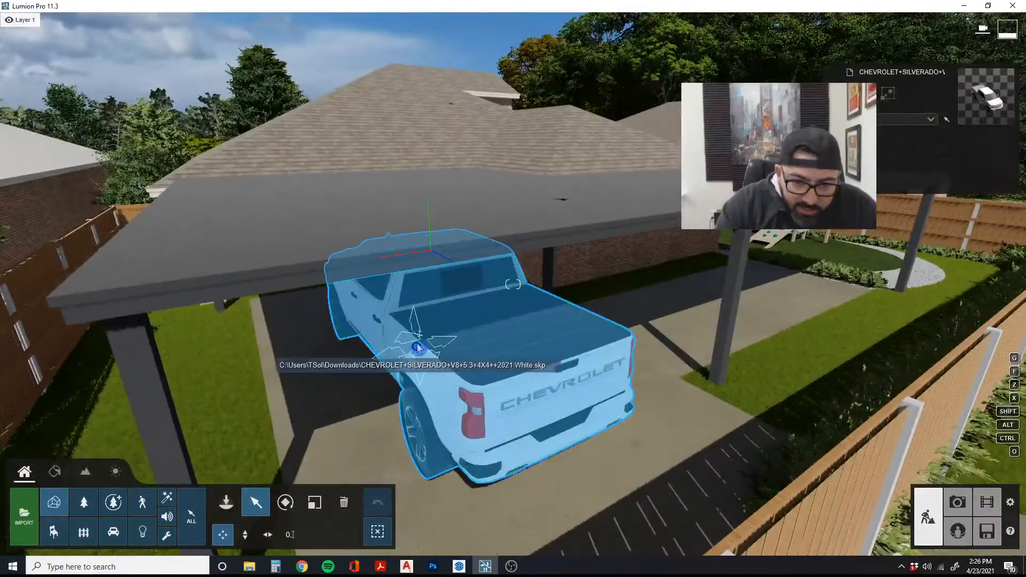
{"action": "left_click_drag", "start_coordinate": [424, 350], "coordinate": [367, 348]}
Apply a Standard material to the truck's white body paint and raise its reflectivity and gloss
{"action": "key", "text": "a"}
{"action": "right_click_drag", "start_coordinate": [367, 347], "coordinate": [481, 326]}
{"action": "key", "text": "w"}
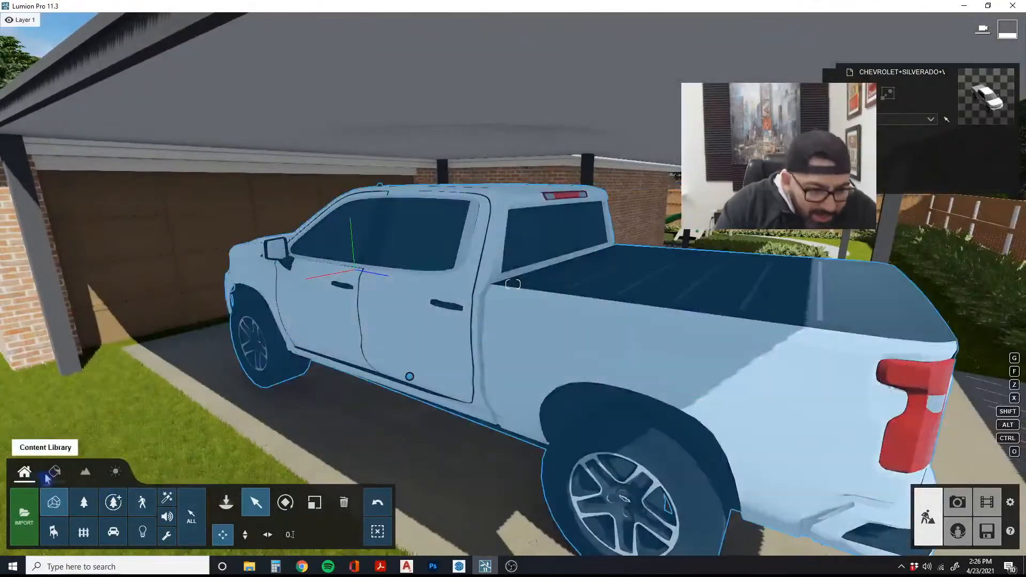
{"action": "left_click", "coordinate": [54, 471]}
{"action": "left_click", "coordinate": [407, 331]}
{"action": "left_click", "coordinate": [42, 345]}
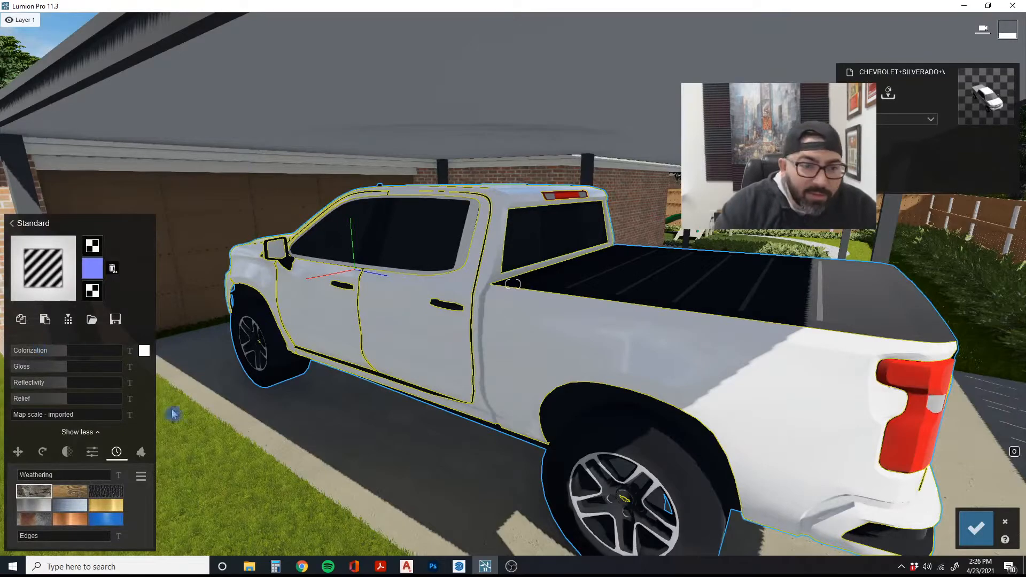
{"action": "key", "text": "w"}
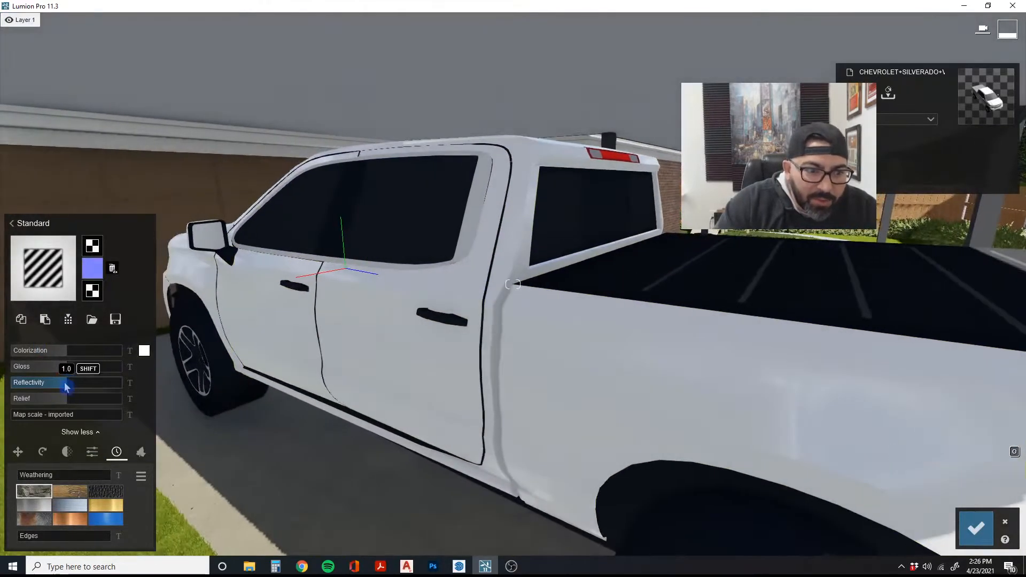
{"action": "left_click_drag", "start_coordinate": [59, 386], "coordinate": [88, 391]}
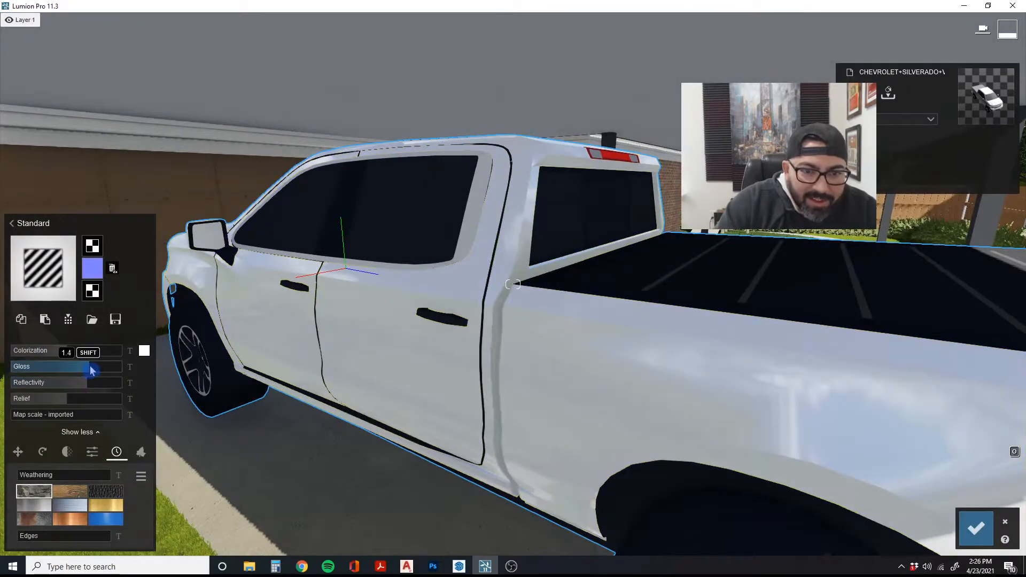
Apply a Standard material to the truck's dark side windows, raising the gloss slightly and lowering the reflectivity
{"action": "key", "text": "a"}
{"action": "right_click_drag", "start_coordinate": [161, 380], "coordinate": [175, 383]}
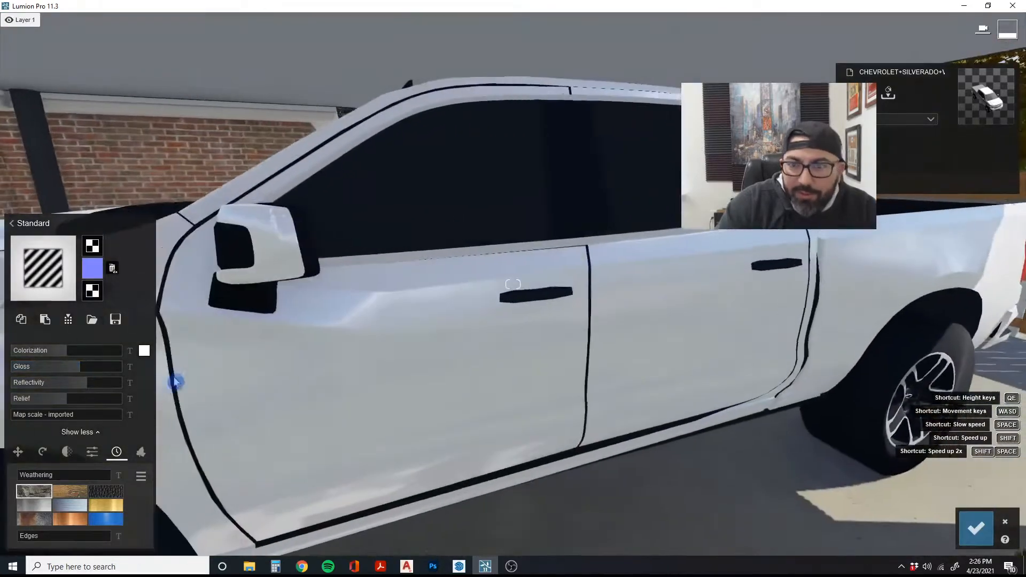
{"action": "left_click", "coordinate": [390, 207]}
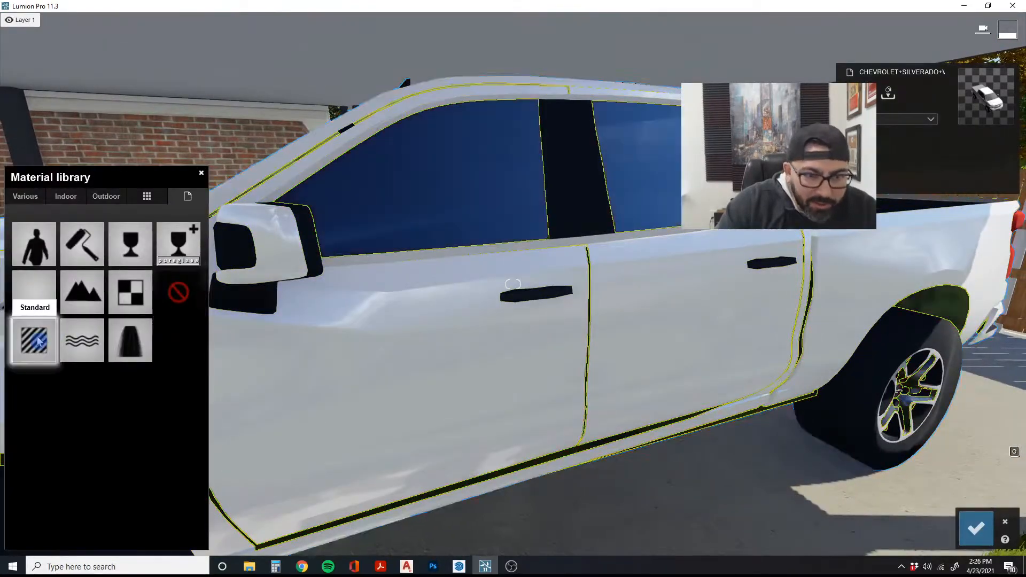
{"action": "left_click", "coordinate": [34, 343]}
{"action": "mouse_move", "coordinate": [61, 368]}
{"action": "left_mouse_down"}
{"action": "mouse_move", "coordinate": [100, 368]}
{"action": "mouse_move", "coordinate": [72, 369]}
{"action": "mouse_move", "coordinate": [56, 385]}
{"action": "left_mouse_up"}
Try the Glass material on the red tail light lens and restore its imported material
{"action": "key", "text": "d"}
{"action": "right_click_drag", "start_coordinate": [56, 384], "coordinate": [24, 396]}
{"action": "key", "text": "s"}
{"action": "key", "text": "e"}
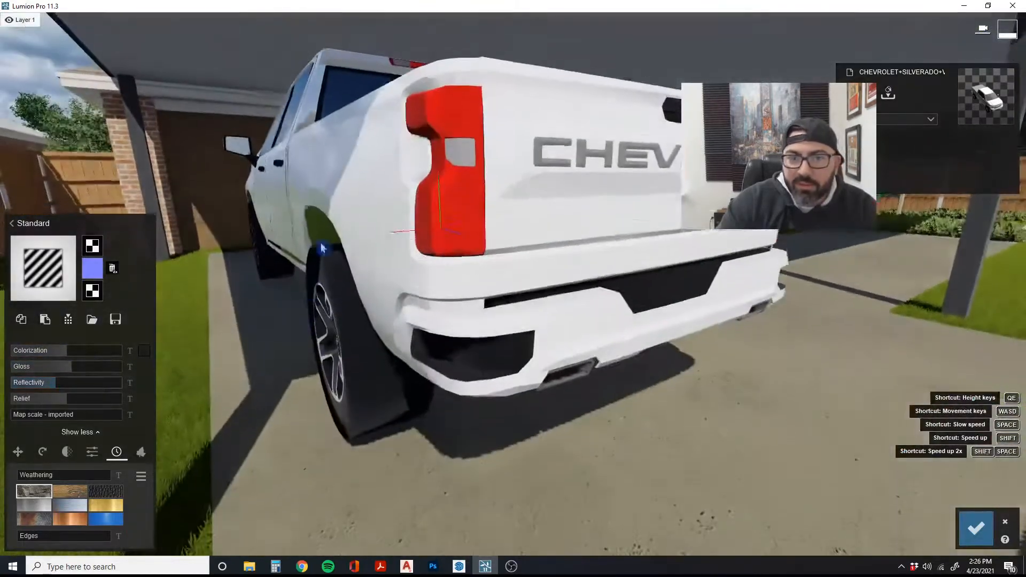
{"action": "left_click", "coordinate": [446, 207]}
{"action": "key", "text": "d"}
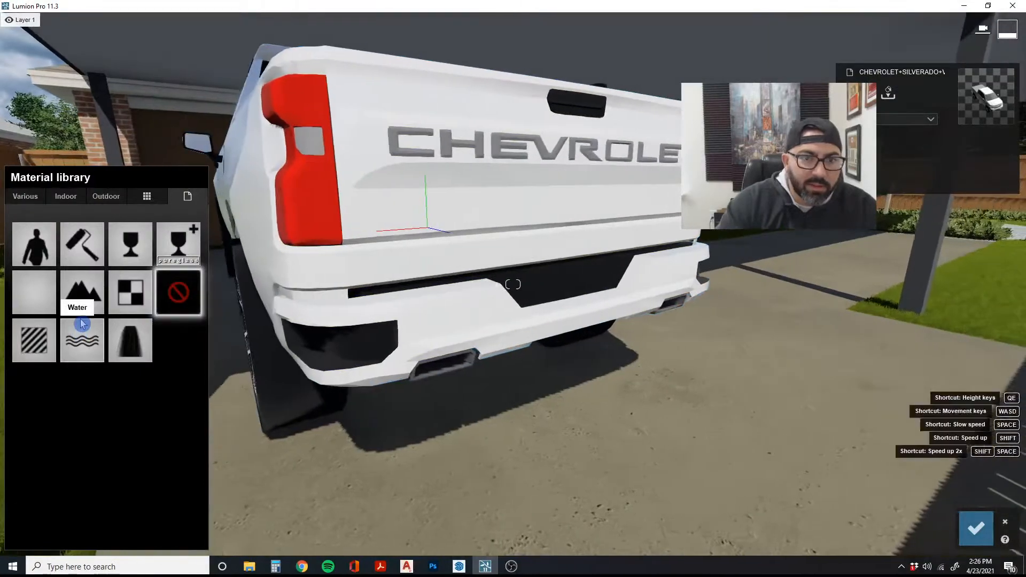
{"action": "left_click", "coordinate": [130, 246]}
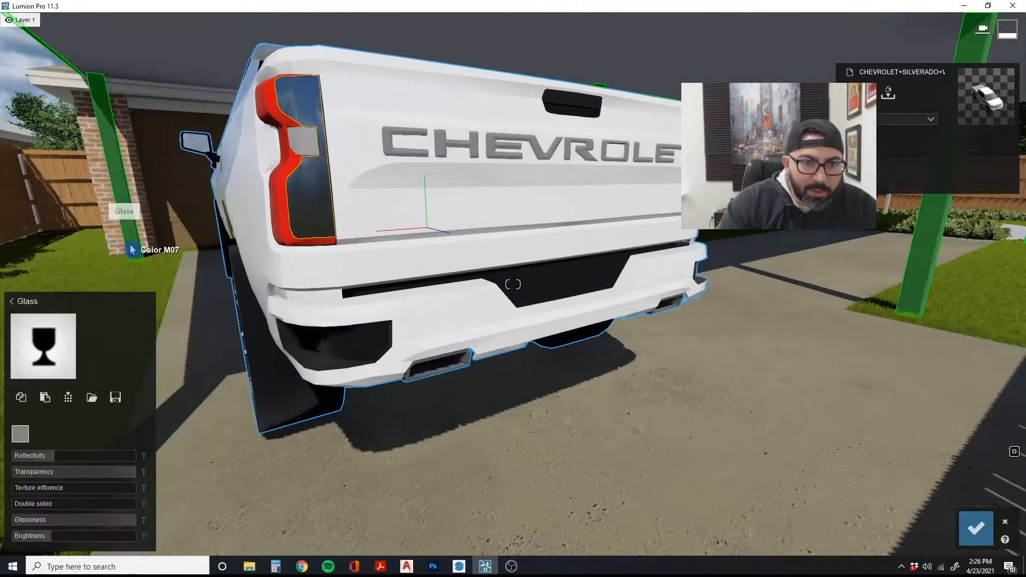
{"action": "key", "text": "e"}
{"action": "key", "text": "a"}
{"action": "key", "text": "e"}
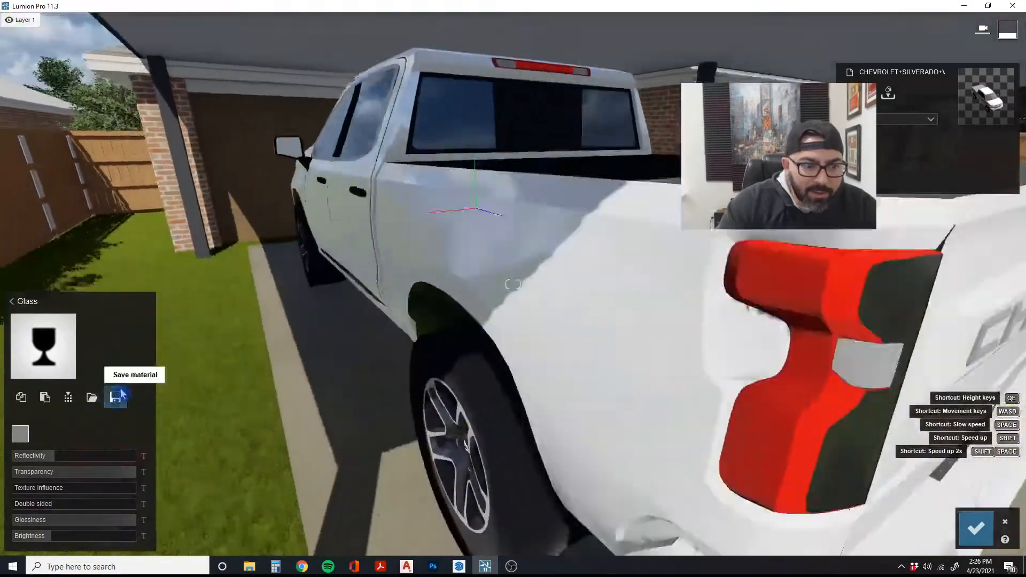
{"action": "key", "text": "s"}
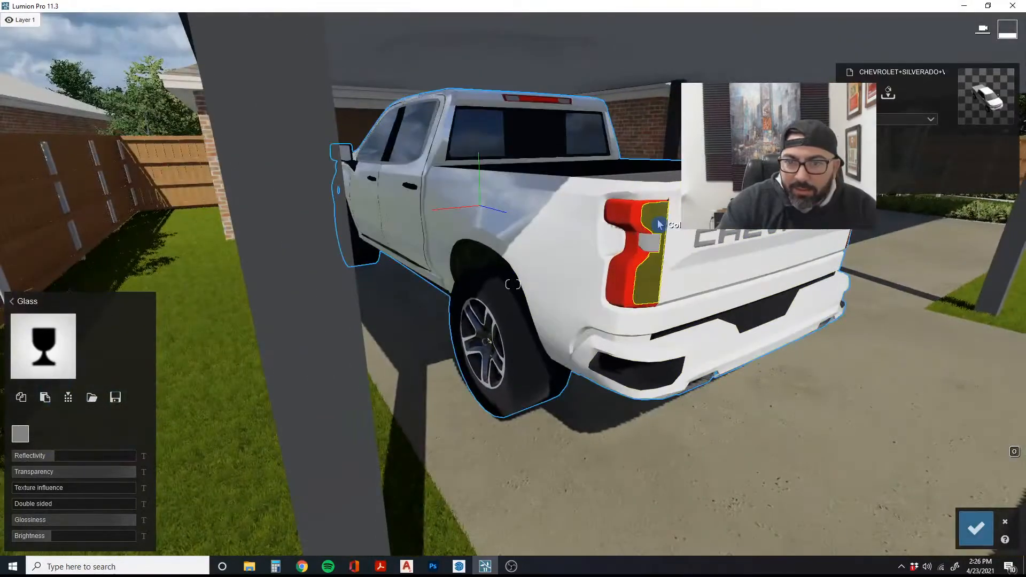
{"action": "left_click", "coordinate": [32, 301]}
{"action": "left_click", "coordinate": [197, 289]}
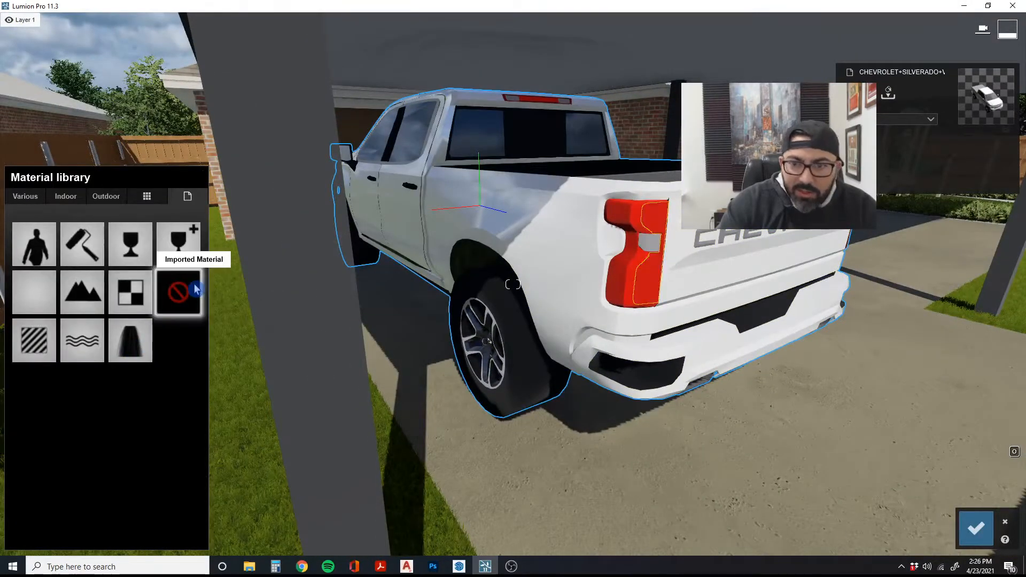
Give the red tail light lens a Standard material with raised gloss and reflectivity, and paste those settings onto the light's other red sections
{"action": "key", "text": "d"}
{"action": "left_click", "coordinate": [49, 338]}
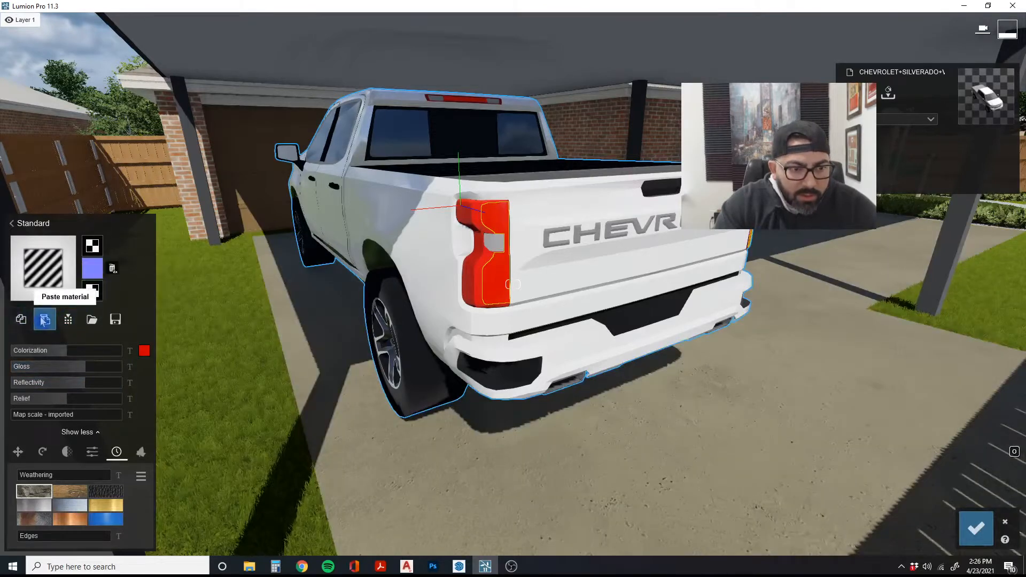
{"action": "left_click", "coordinate": [476, 223]}
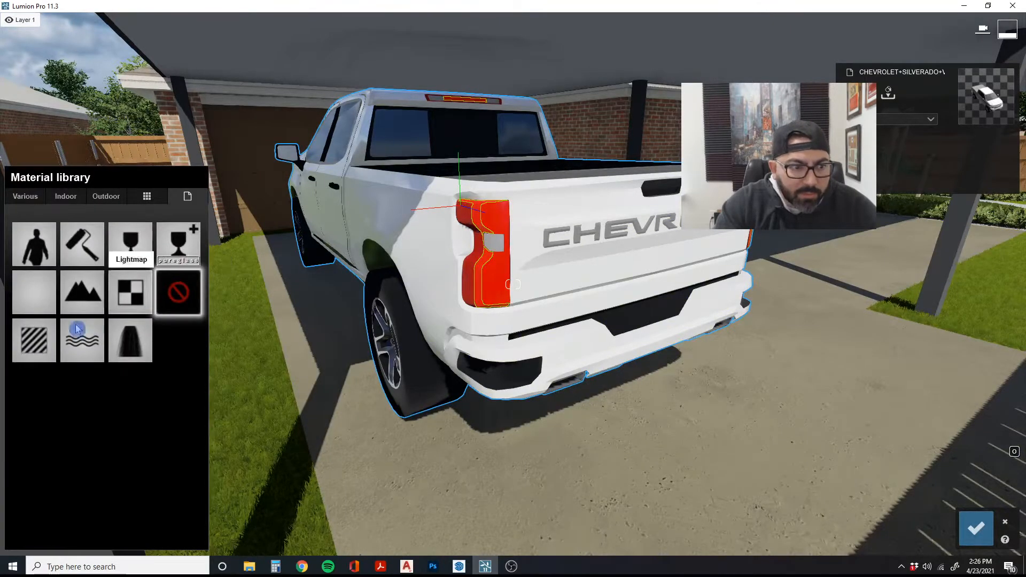
{"action": "left_click", "coordinate": [42, 348]}
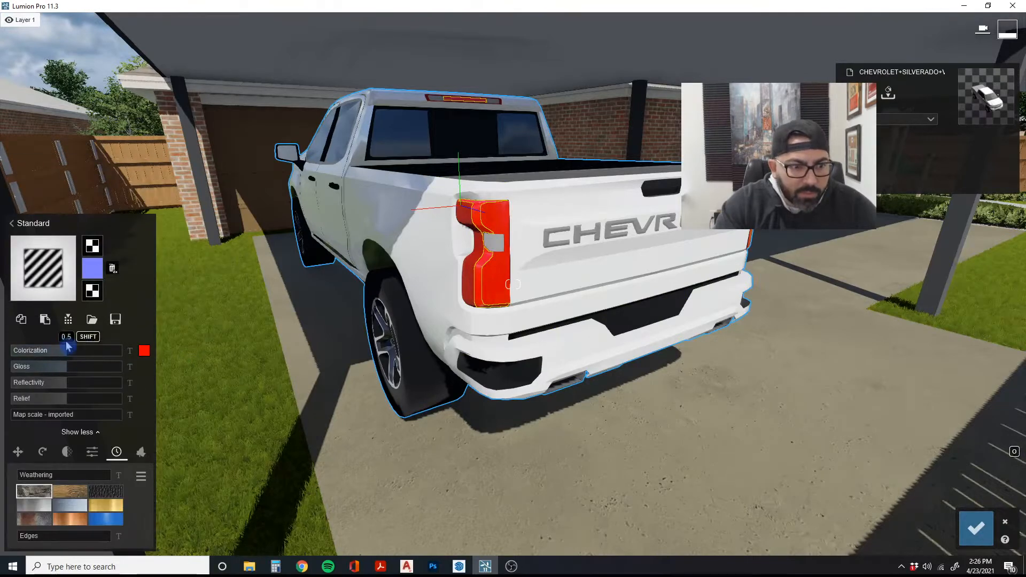
{"action": "left_click", "coordinate": [46, 323]}
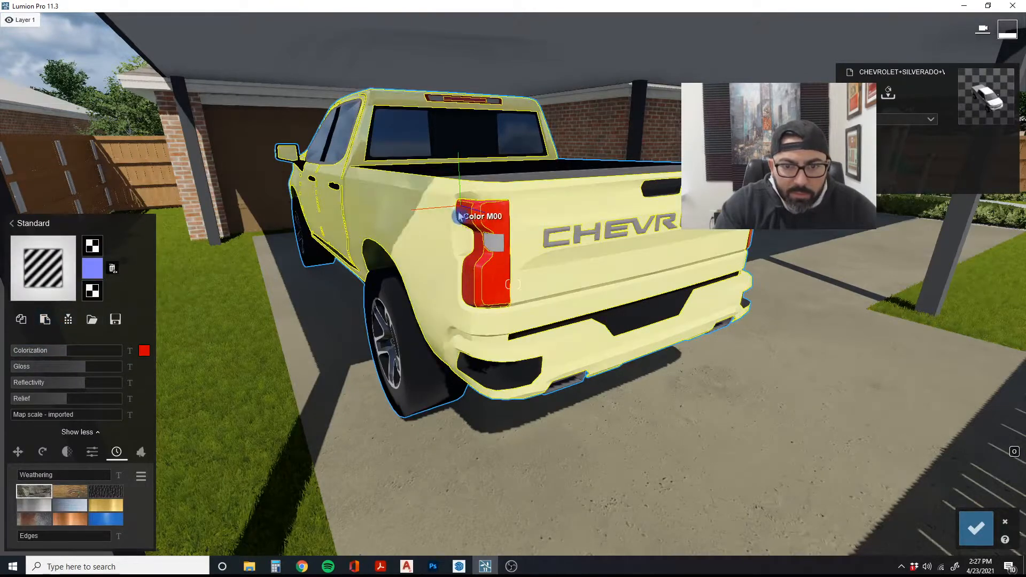
{"action": "left_click", "coordinate": [460, 216]}
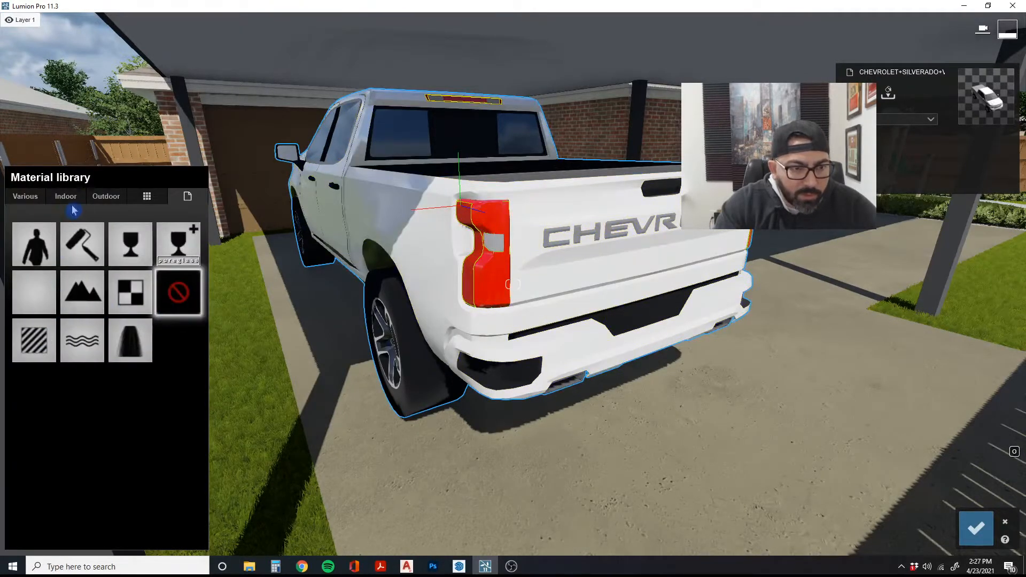
{"action": "left_click", "coordinate": [39, 354]}
{"action": "left_click", "coordinate": [45, 322]}
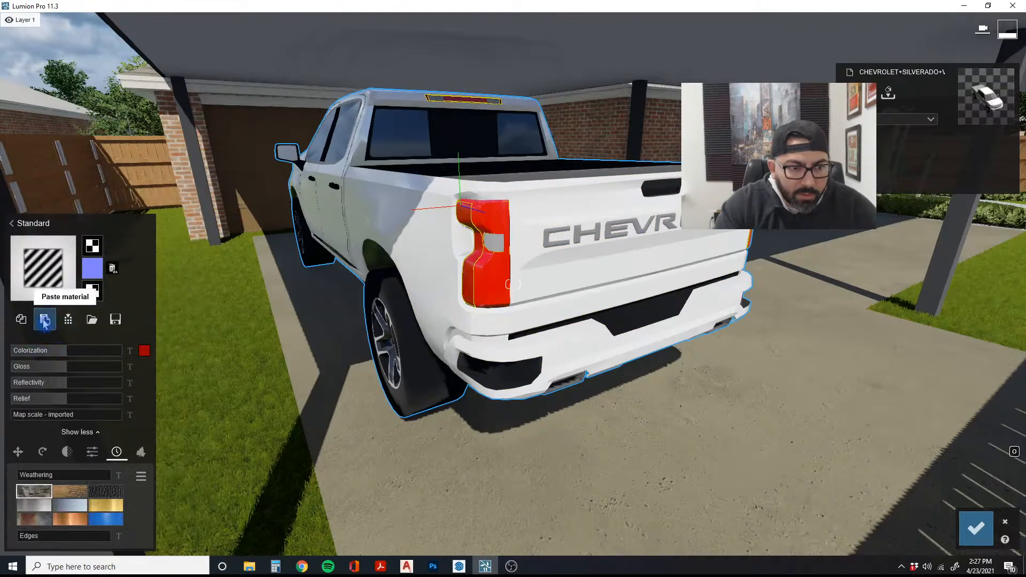
Apply a Standard material to the light gray reverse lamp in the middle of the tail light
{"action": "key", "text": "w"}
{"action": "left_click", "coordinate": [429, 195]}
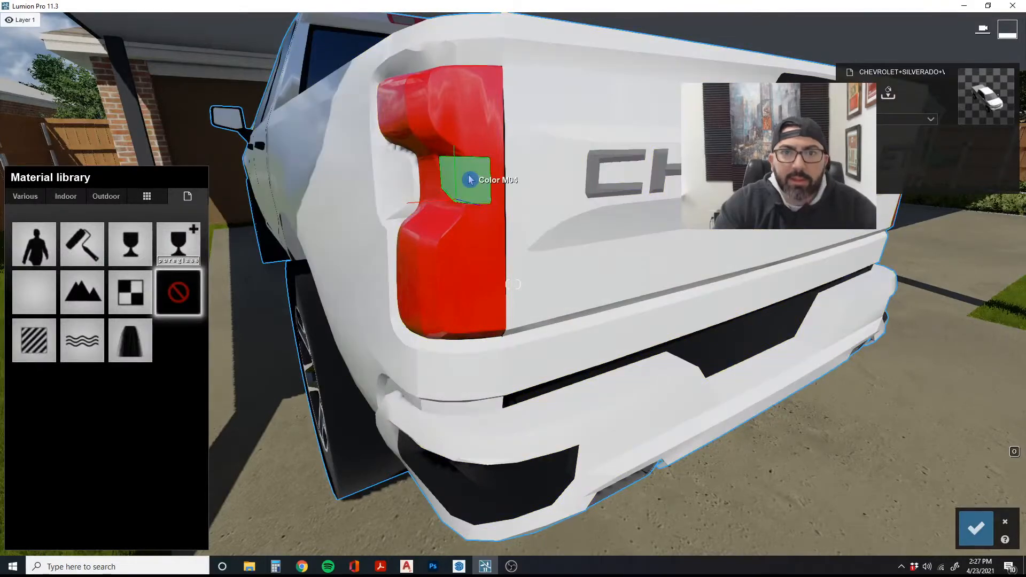
{"action": "key", "text": "q"}
{"action": "key", "text": "e"}
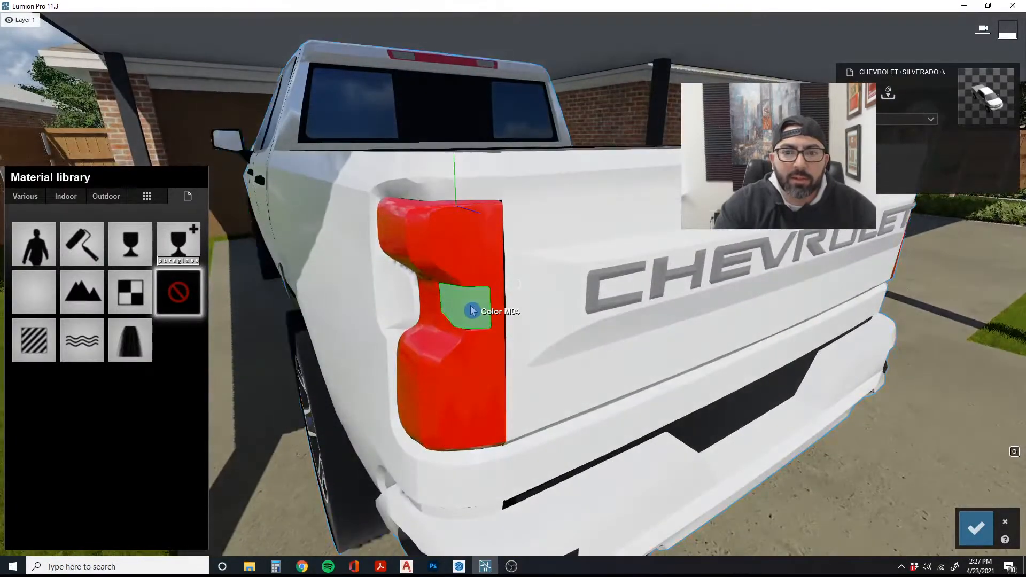
{"action": "left_click", "coordinate": [34, 337]}
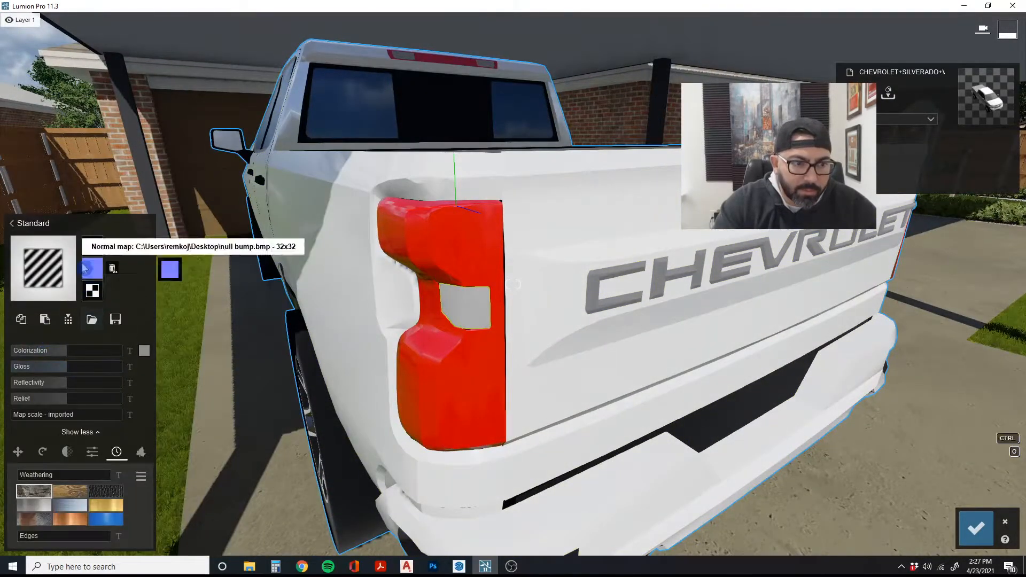
Try the Glass material on the reverse lamp and restore its imported material
{"action": "left_click", "coordinate": [15, 223]}
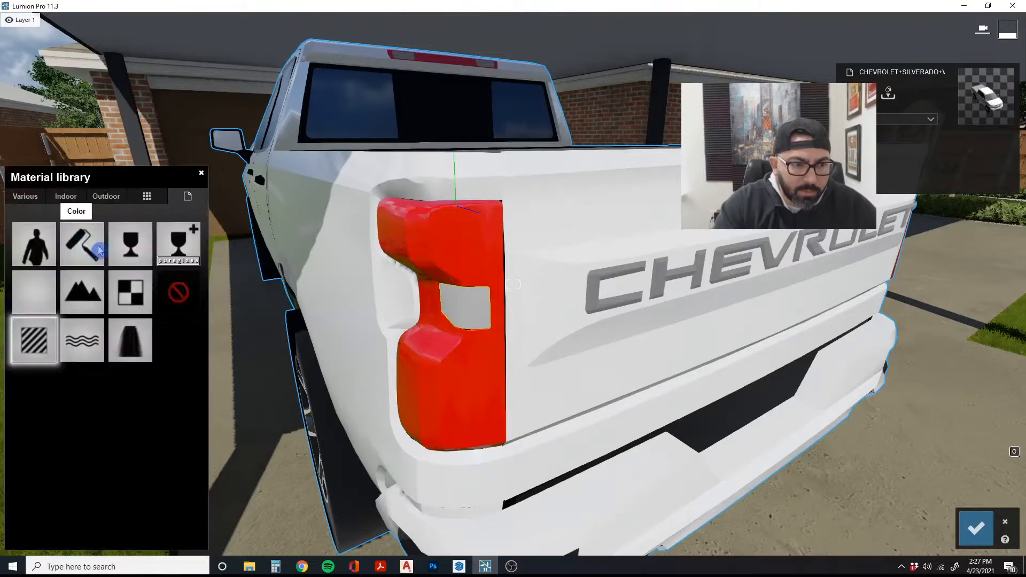
{"action": "left_click", "coordinate": [129, 248]}
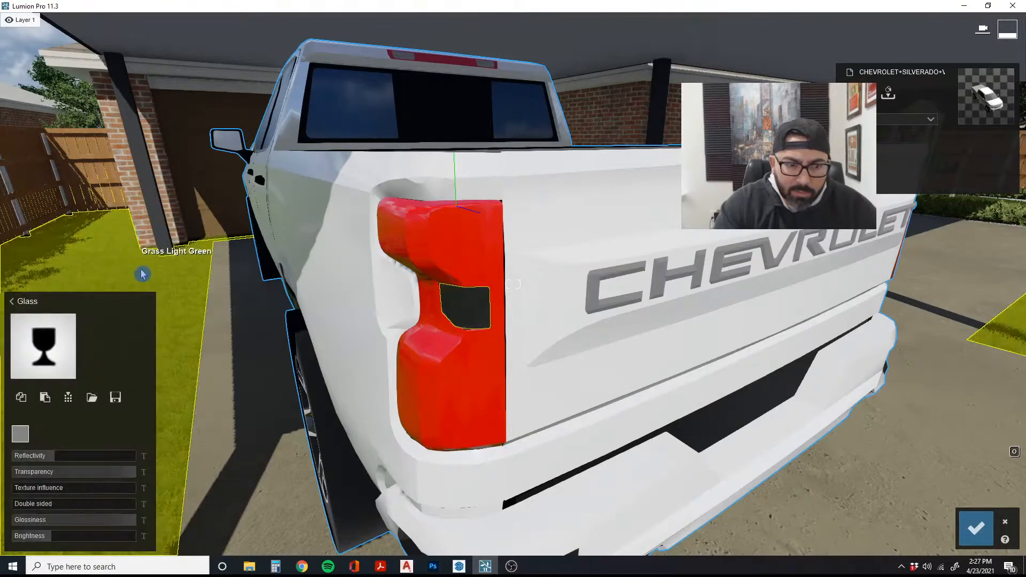
{"action": "left_click", "coordinate": [66, 345]}
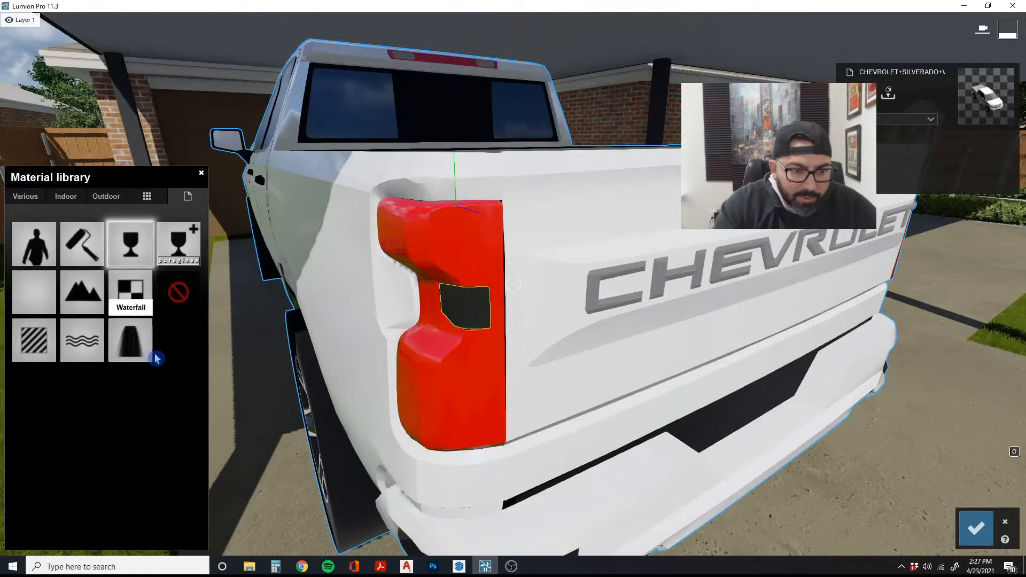
{"action": "left_click", "coordinate": [180, 292]}
Set the reverse lamp to a Standard material with high reflectivity, raised gloss and a lighter gray color
{"action": "left_click", "coordinate": [42, 347]}
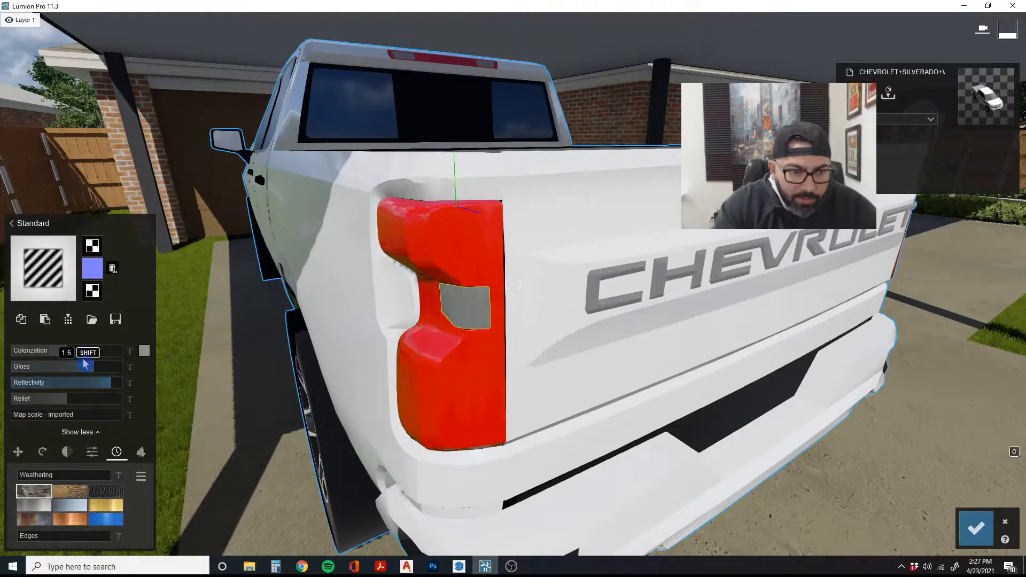
{"action": "left_click", "coordinate": [144, 350]}
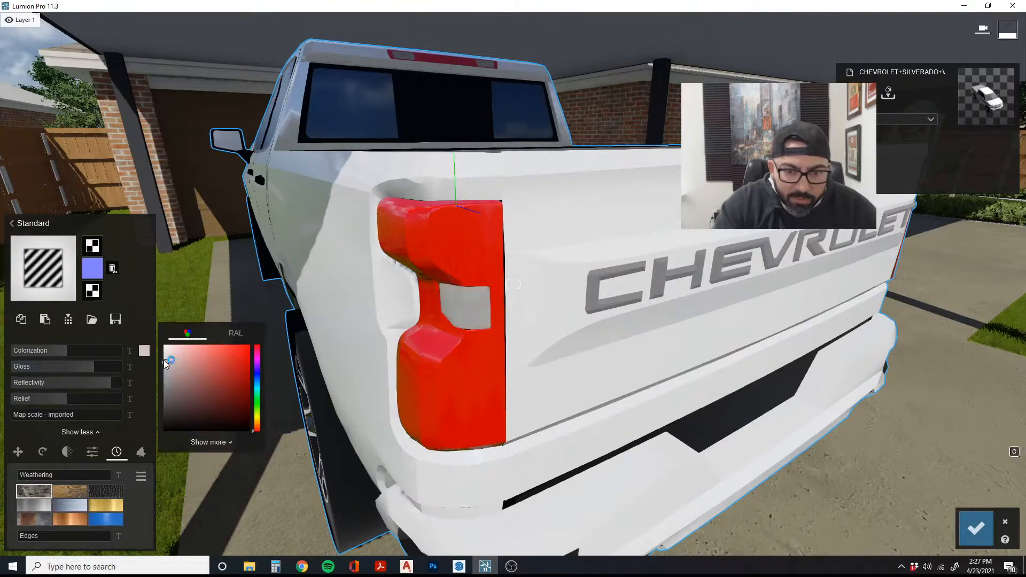
{"action": "mouse_move", "coordinate": [161, 357]}
{"action": "left_mouse_down"}
{"action": "mouse_move", "coordinate": [149, 338]}
{"action": "mouse_move", "coordinate": [143, 365]}
{"action": "left_mouse_up"}
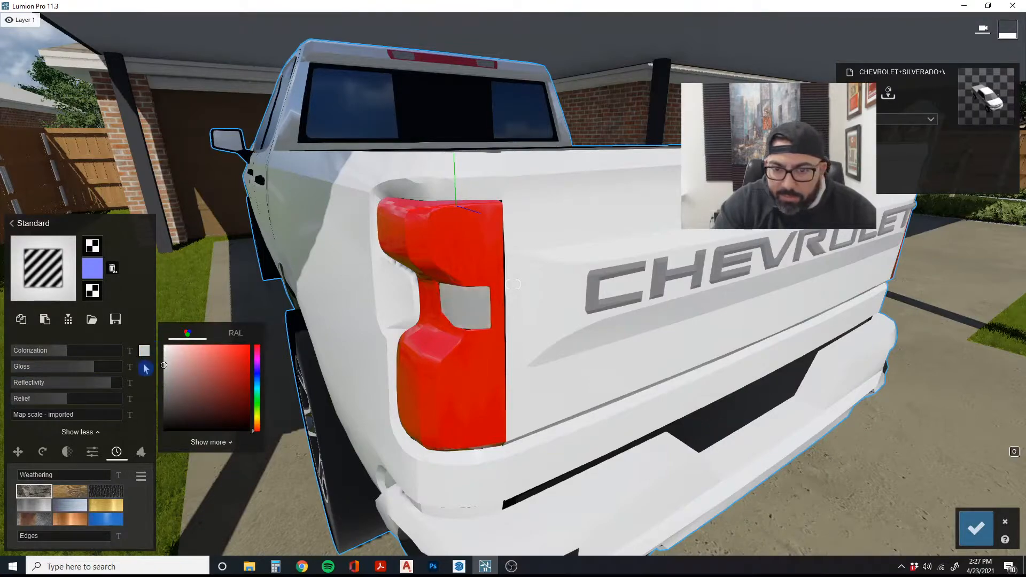
Apply the Chrome material from the indoor metal collection to the CHEVROLET lettering on the tailgate
{"action": "right_click_drag", "start_coordinate": [142, 365], "coordinate": [107, 364]}
{"action": "key", "text": "d"}
{"action": "right_click_drag", "start_coordinate": [395, 342], "coordinate": [334, 337]}
{"action": "key", "text": "s"}
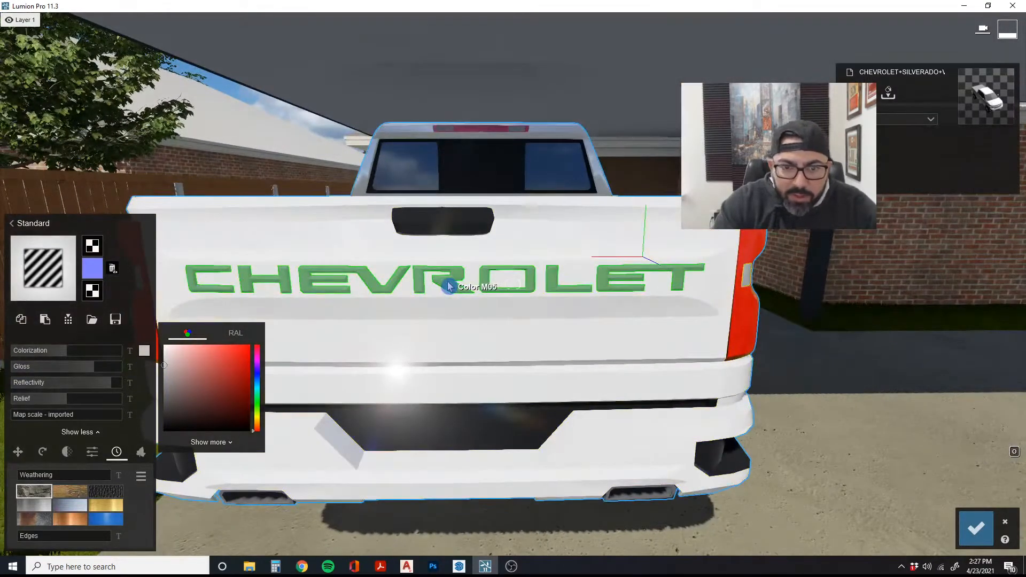
{"action": "left_click", "coordinate": [448, 287]}
{"action": "left_click", "coordinate": [66, 197]}
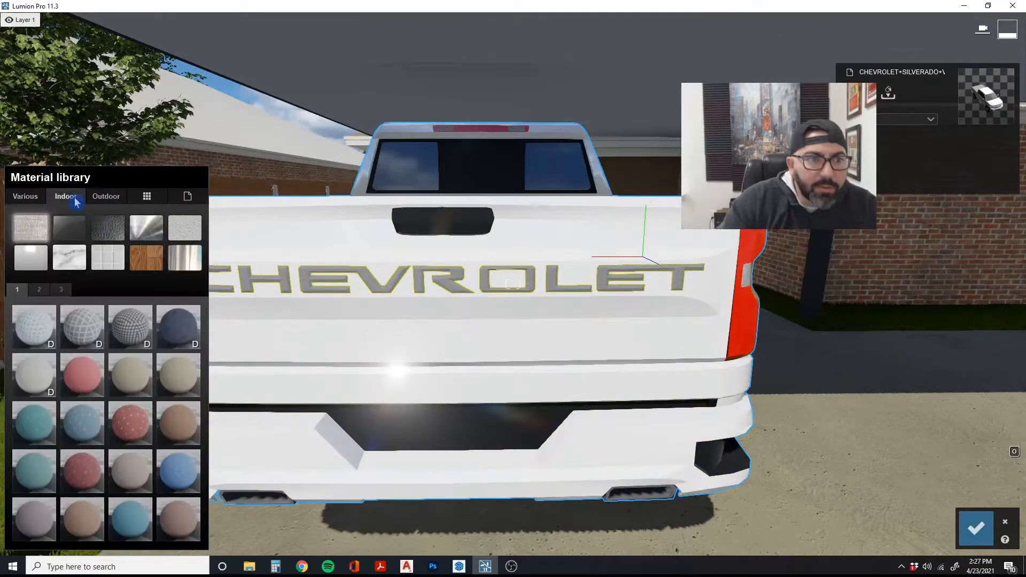
{"action": "left_click", "coordinate": [144, 239]}
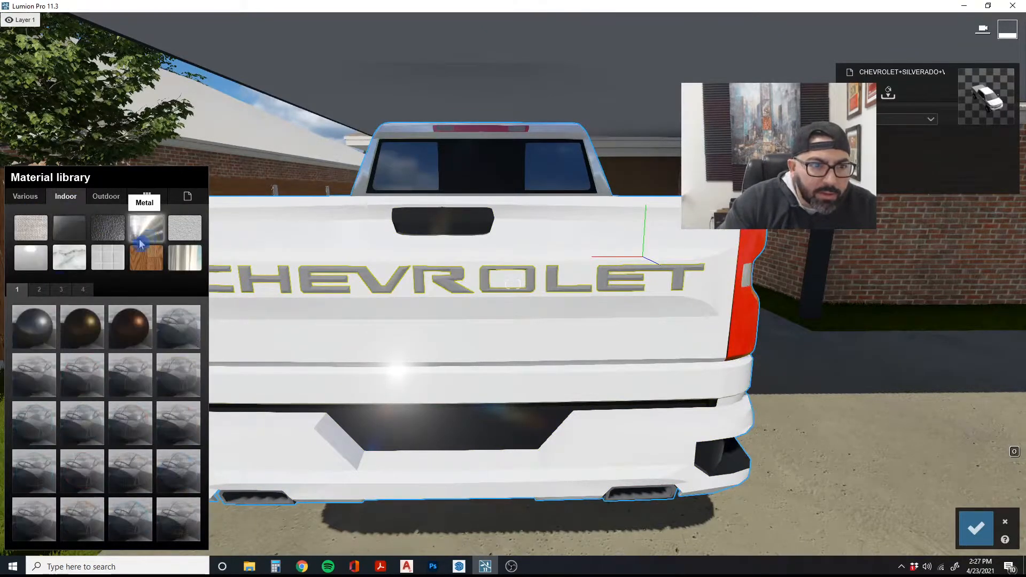
{"action": "left_click", "coordinate": [171, 481]}
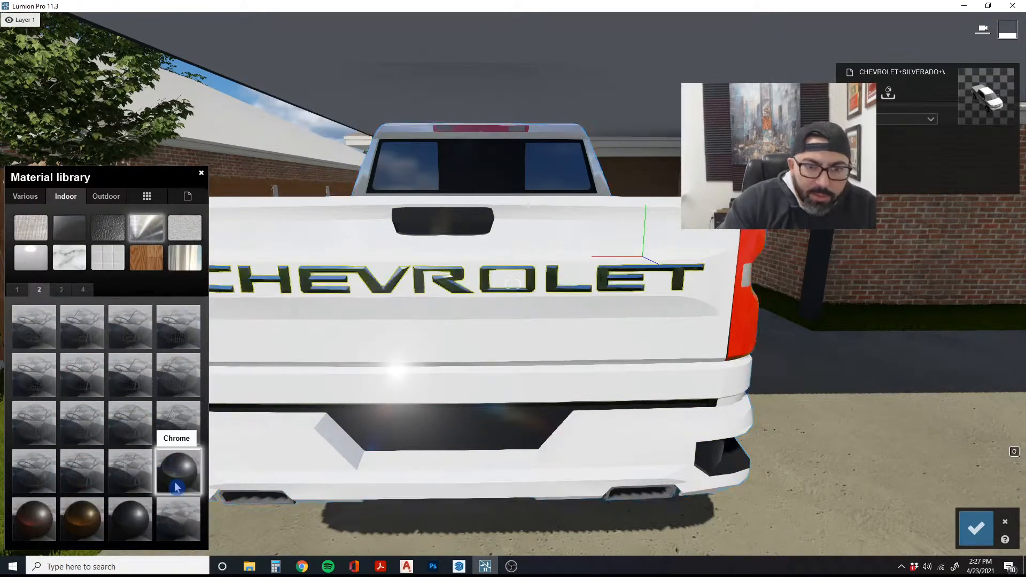
Apply a Standard material to the black rear bumper trim and lower its reflectivity and gloss
{"action": "key", "text": "d"}
{"action": "right_click_drag", "start_coordinate": [506, 285], "coordinate": [267, 463]}
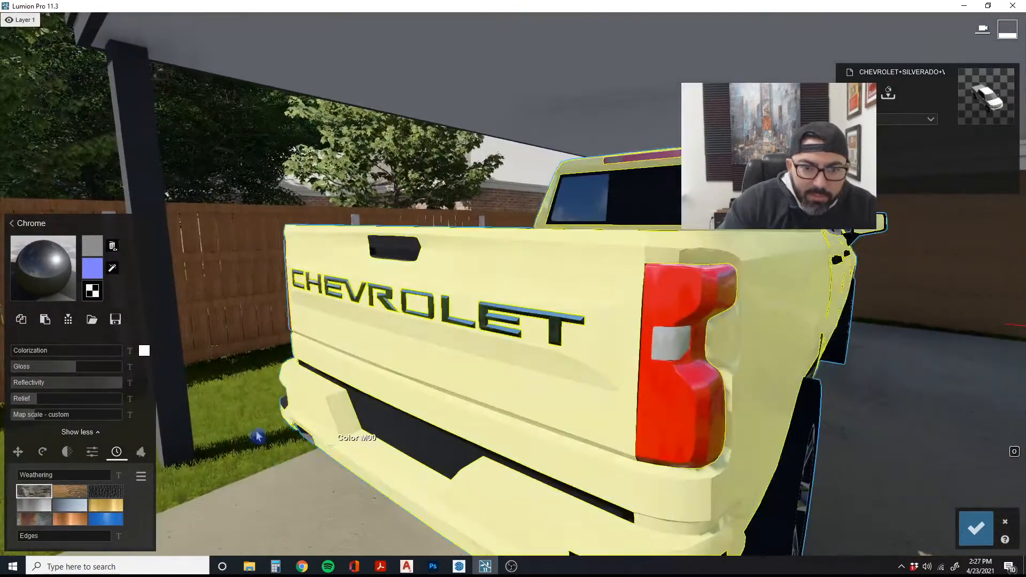
{"action": "left_click", "coordinate": [448, 449]}
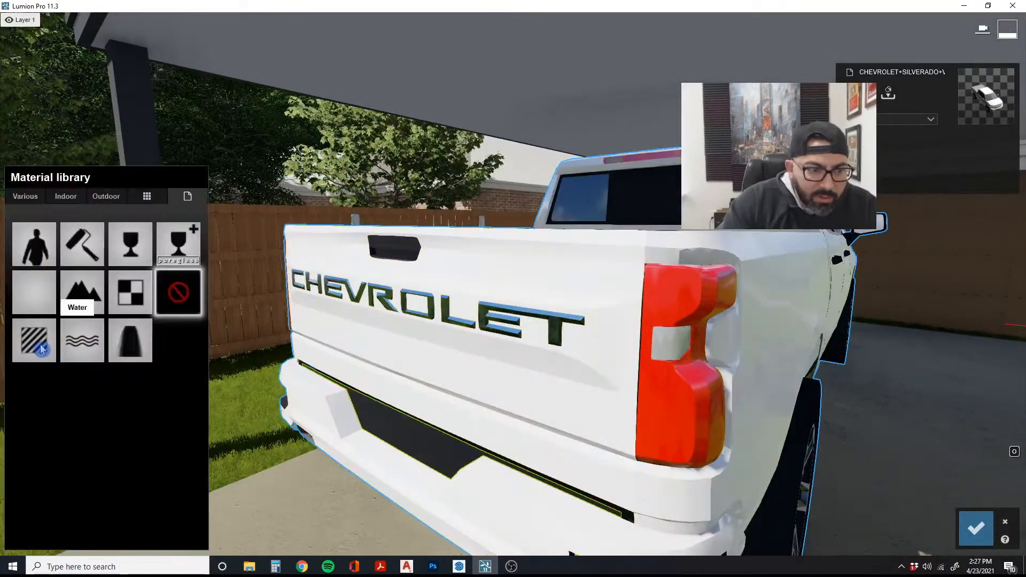
{"action": "left_click", "coordinate": [34, 343]}
{"action": "left_click_drag", "start_coordinate": [51, 382], "coordinate": [55, 367]}
Apply a Standard material to the truck's tires and lower its gloss
{"action": "key", "text": "d"}
{"action": "right_click_drag", "start_coordinate": [55, 366], "coordinate": [82, 365]}
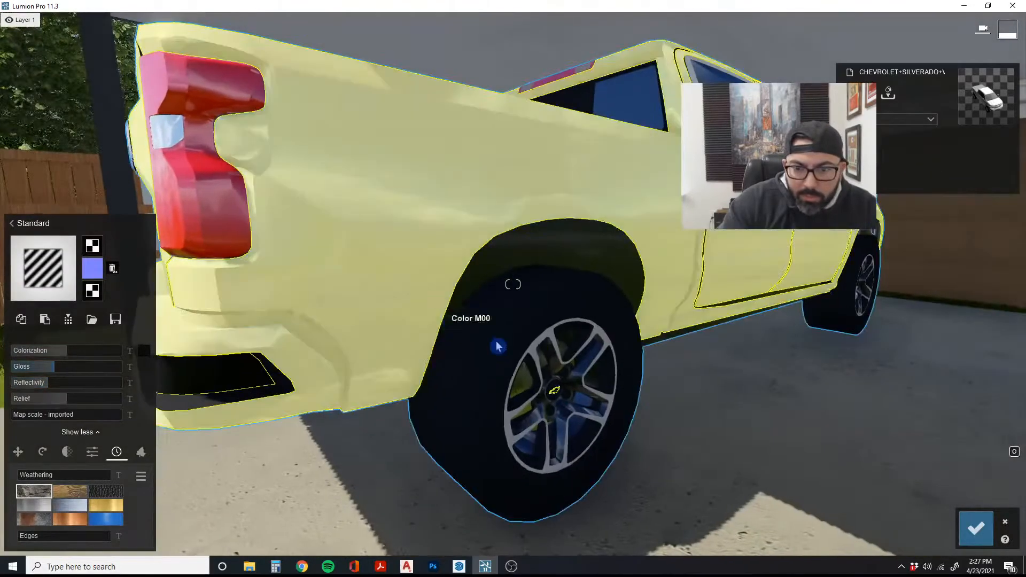
{"action": "left_click", "coordinate": [497, 348]}
{"action": "left_click", "coordinate": [34, 342]}
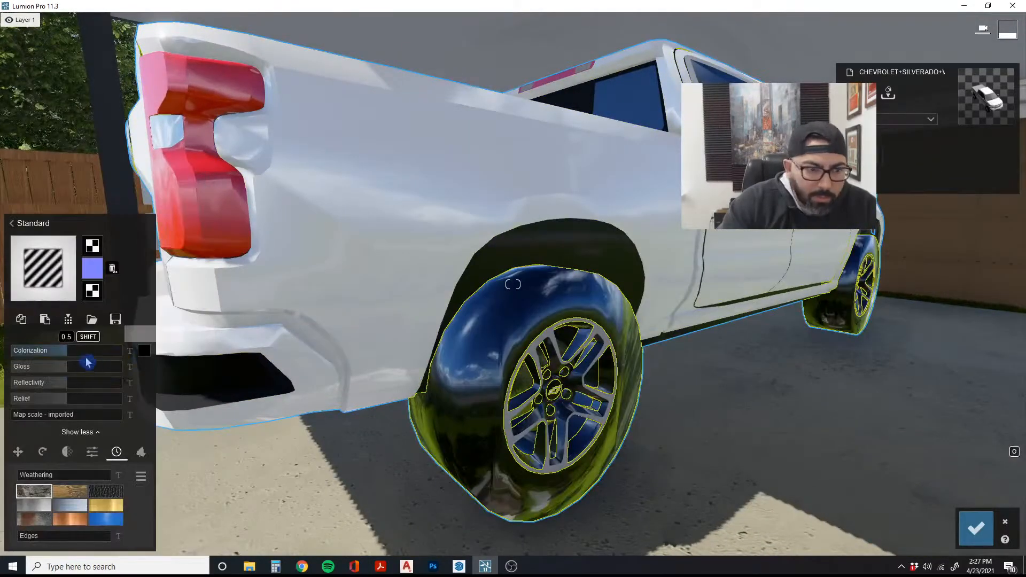
{"action": "left_click_drag", "start_coordinate": [66, 366], "coordinate": [30, 368]}
Set the tire material's weathering to about 0.2 and lower its reflectivity
{"action": "key", "text": "w"}
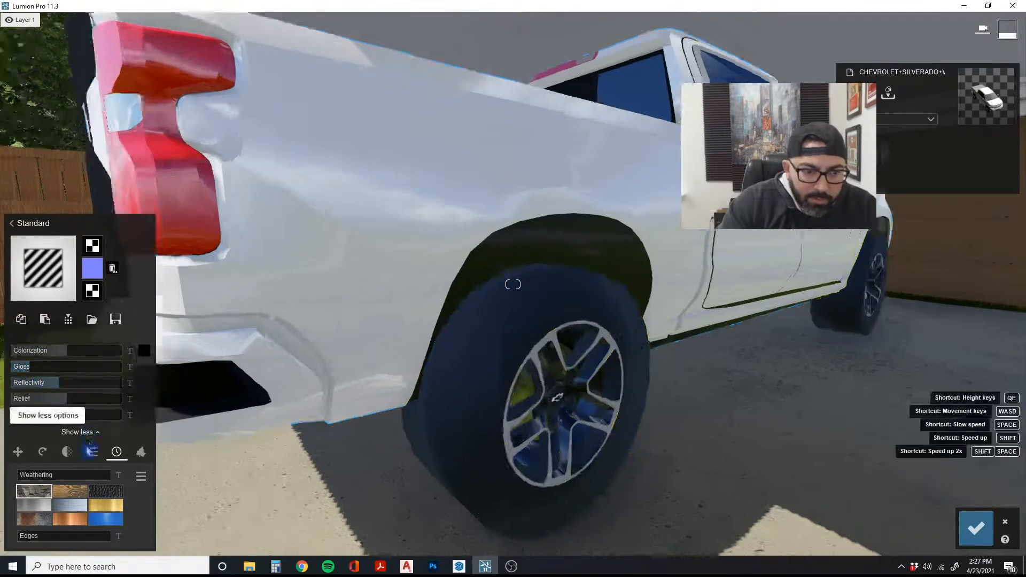
{"action": "key", "text": "d"}
{"action": "key", "text": "s"}
{"action": "left_click", "coordinate": [36, 473]}
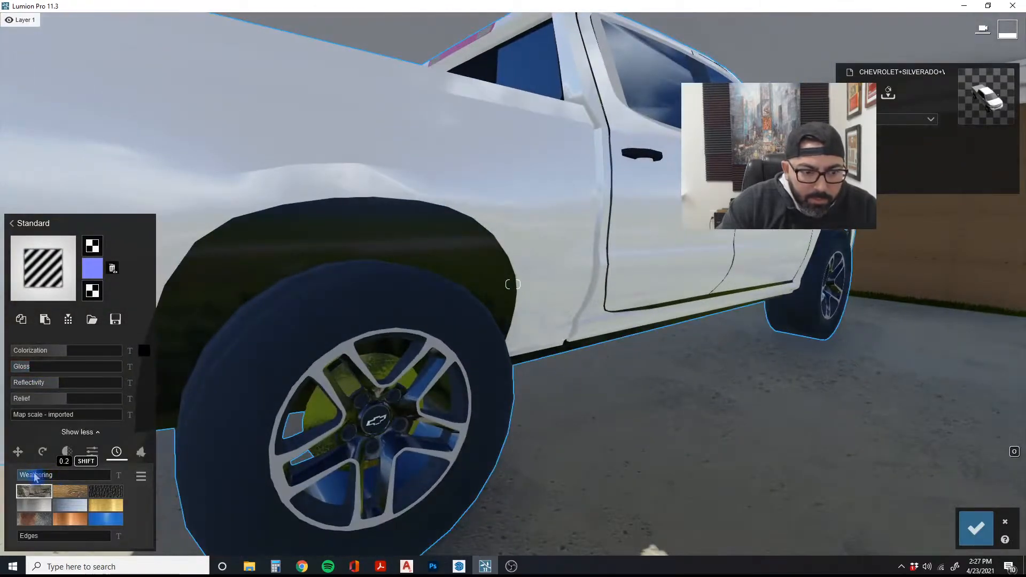
{"action": "mouse_move", "coordinate": [54, 384]}
{"action": "left_mouse_down"}
{"action": "mouse_move", "coordinate": [33, 385]}
{"action": "mouse_move", "coordinate": [45, 386]}
{"action": "left_mouse_up"}
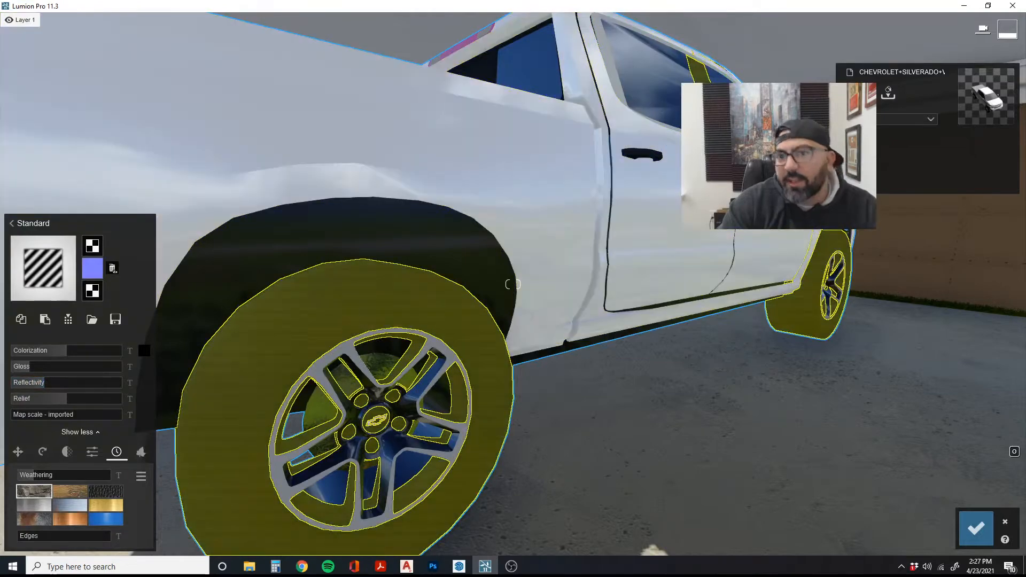
Apply the Chrome material from the indoor metal collection to the truck's wheel rims
{"action": "key", "text": "s"}
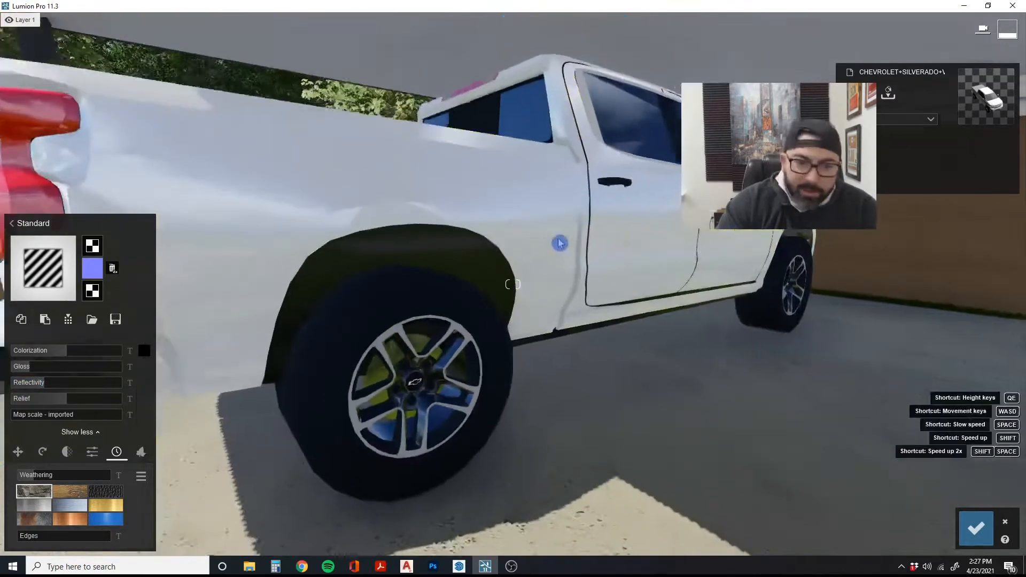
{"action": "key", "text": "w"}
{"action": "left_click", "coordinate": [427, 357]}
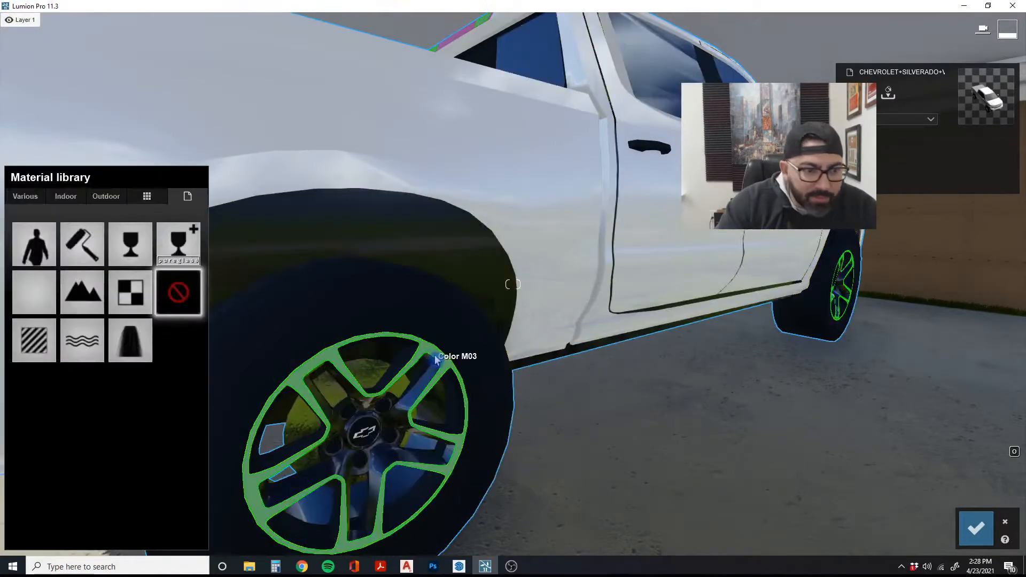
{"action": "left_click", "coordinate": [38, 342]}
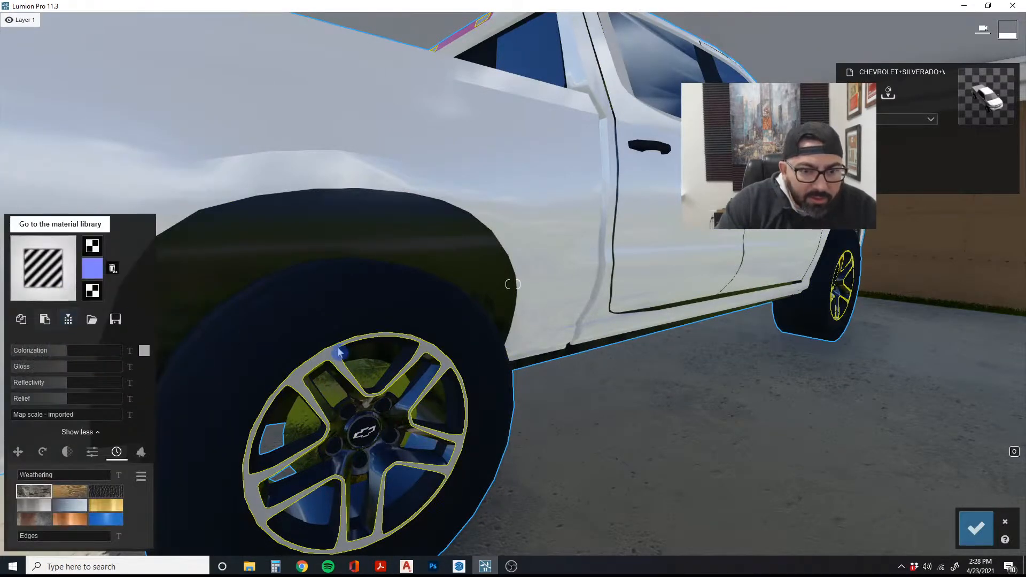
{"action": "left_click", "coordinate": [36, 267]}
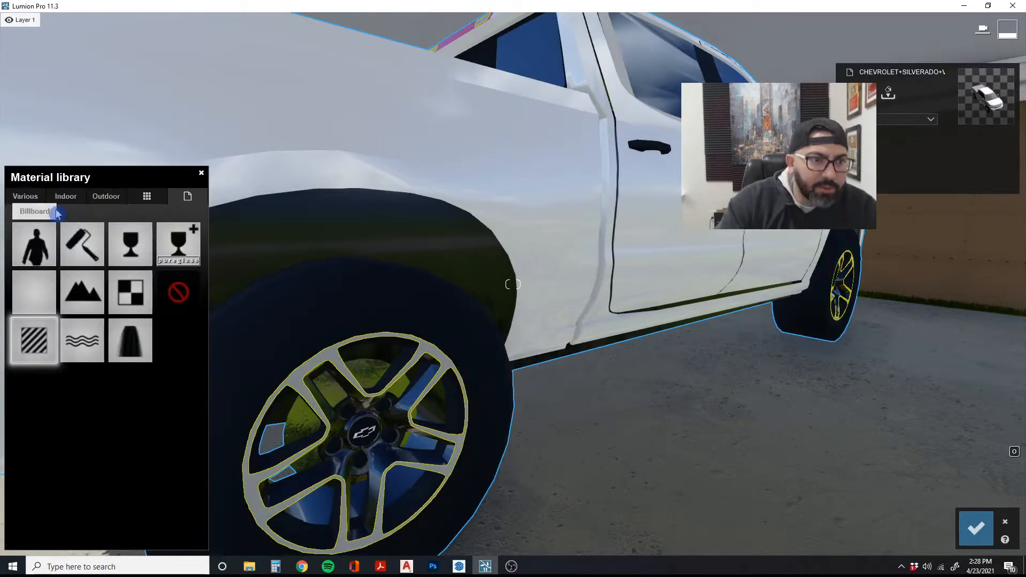
{"action": "left_click", "coordinate": [66, 198]}
{"action": "left_click", "coordinate": [142, 228]}
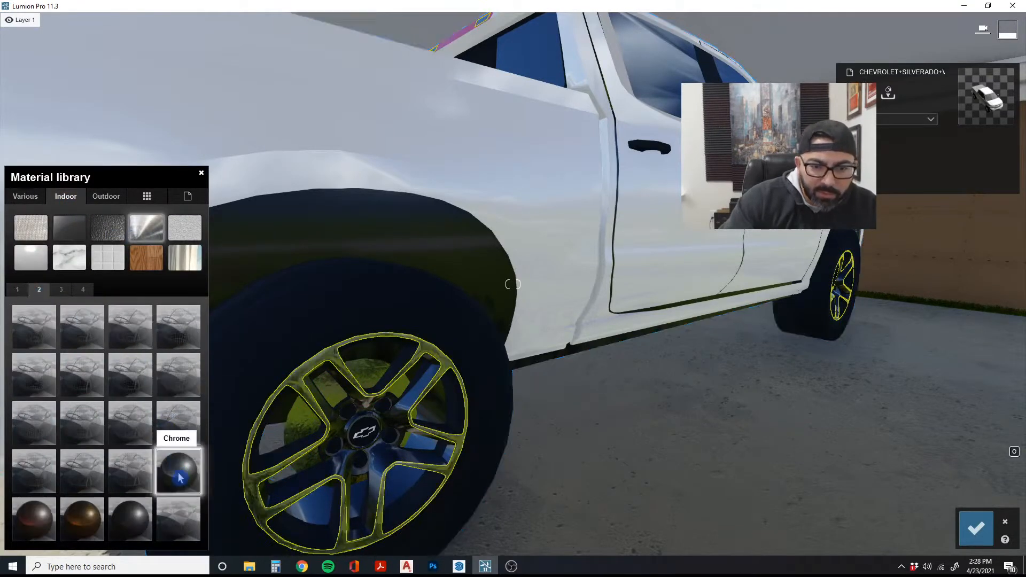
{"action": "left_click", "coordinate": [183, 470]}
Examine the truck's sides and the materials of the brake light strip above the rear window
{"action": "right_click_drag", "start_coordinate": [183, 469], "coordinate": [213, 471]}
{"action": "key", "text": "d"}
{"action": "key", "text": "d"}
{"action": "key", "text": "d"}
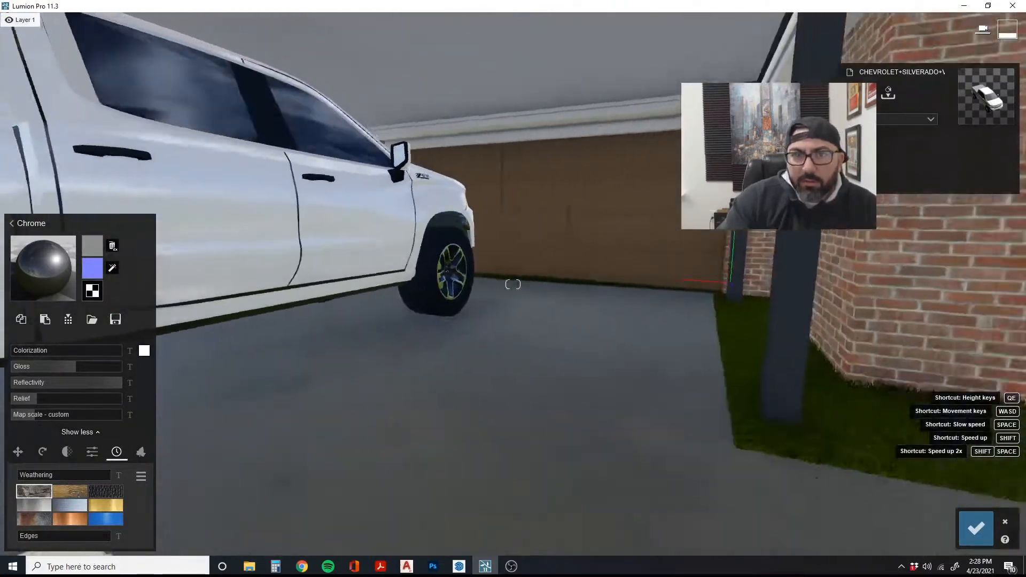
{"action": "key", "text": "s"}
{"action": "key", "text": "a"}
{"action": "right_click_drag", "start_coordinate": [214, 471], "coordinate": [227, 452]}
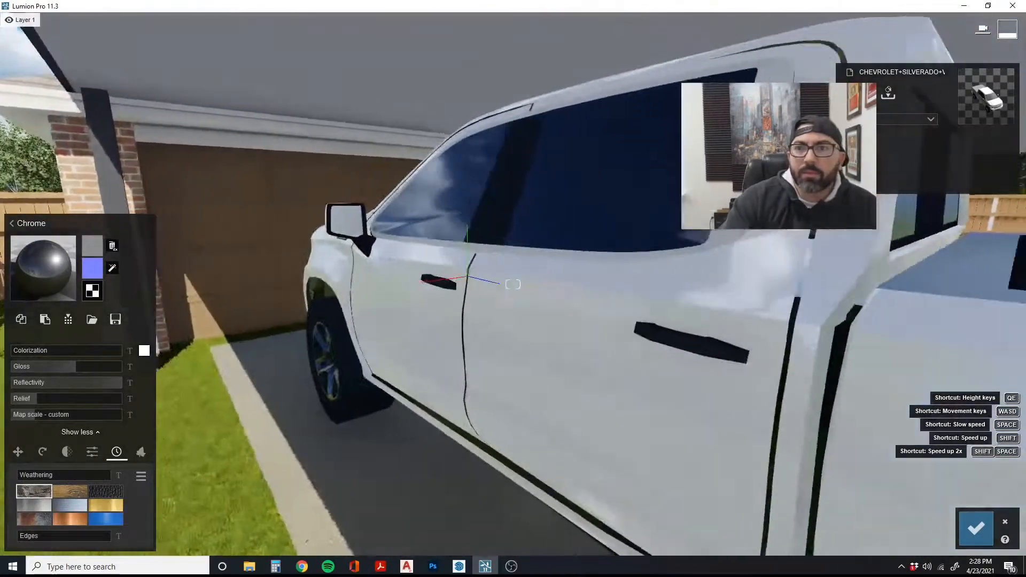
{"action": "key", "text": "d"}
{"action": "left_click", "coordinate": [600, 160]}
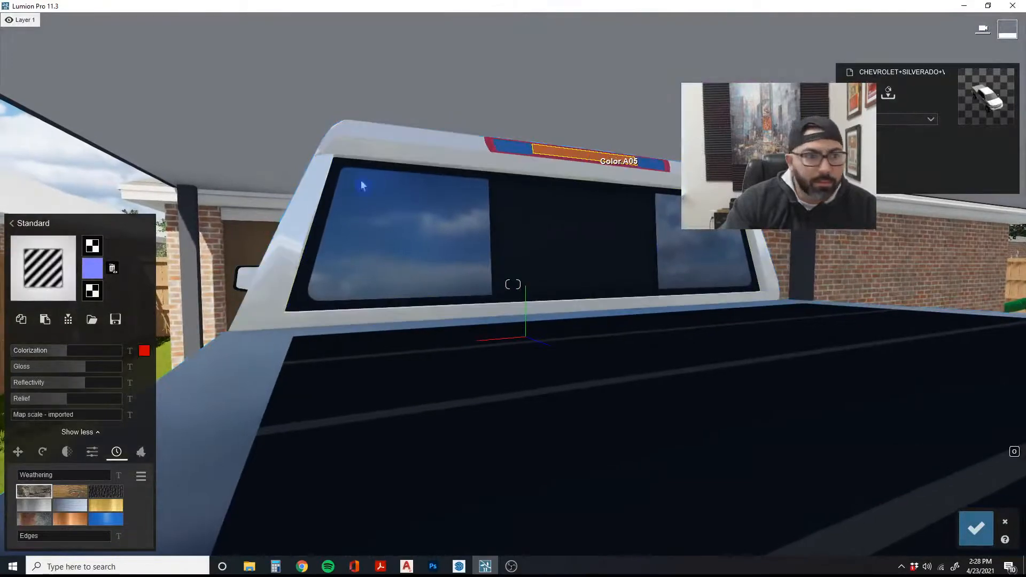
{"action": "left_click", "coordinate": [509, 149]}
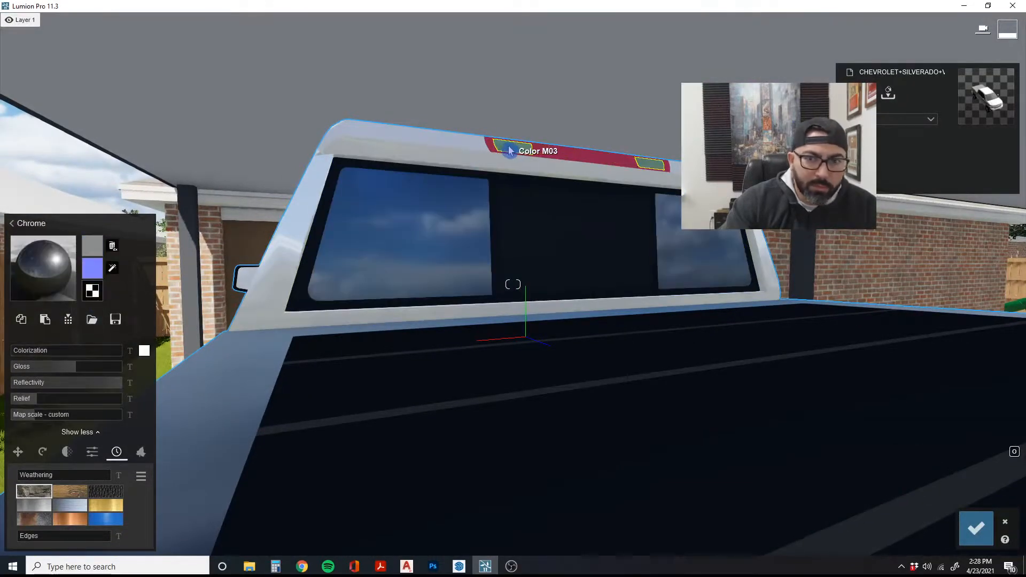
Set the white body paint's weathering to about 0.1 and save the truck's material changes
{"action": "key", "text": "s"}
{"action": "key", "text": "a"}
{"action": "right_click_drag", "start_coordinate": [497, 170], "coordinate": [370, 261]}
{"action": "left_click", "coordinate": [372, 241]}
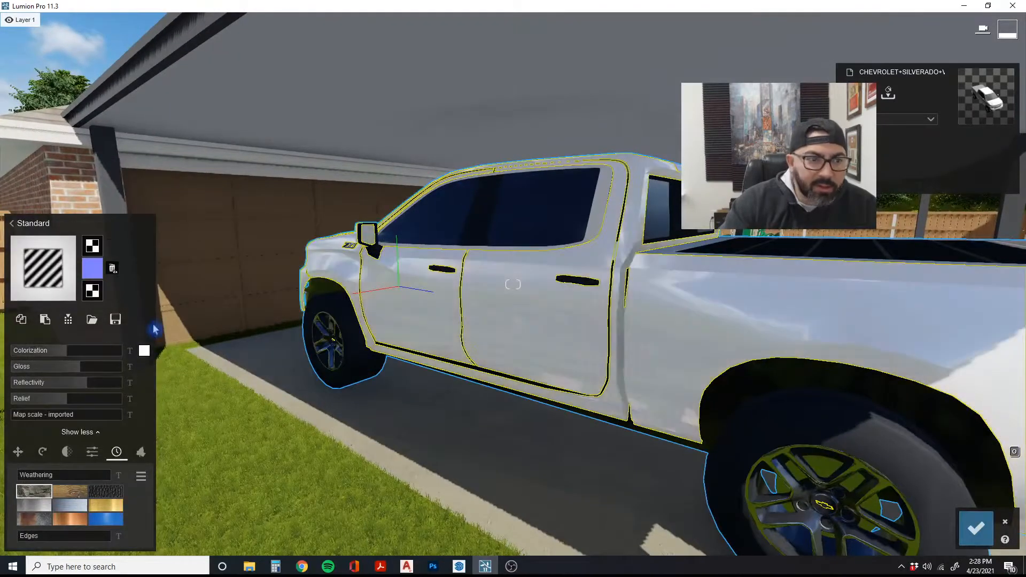
{"action": "key", "text": "s"}
{"action": "key", "text": "d"}
{"action": "right_click_drag", "start_coordinate": [207, 354], "coordinate": [434, 256]}
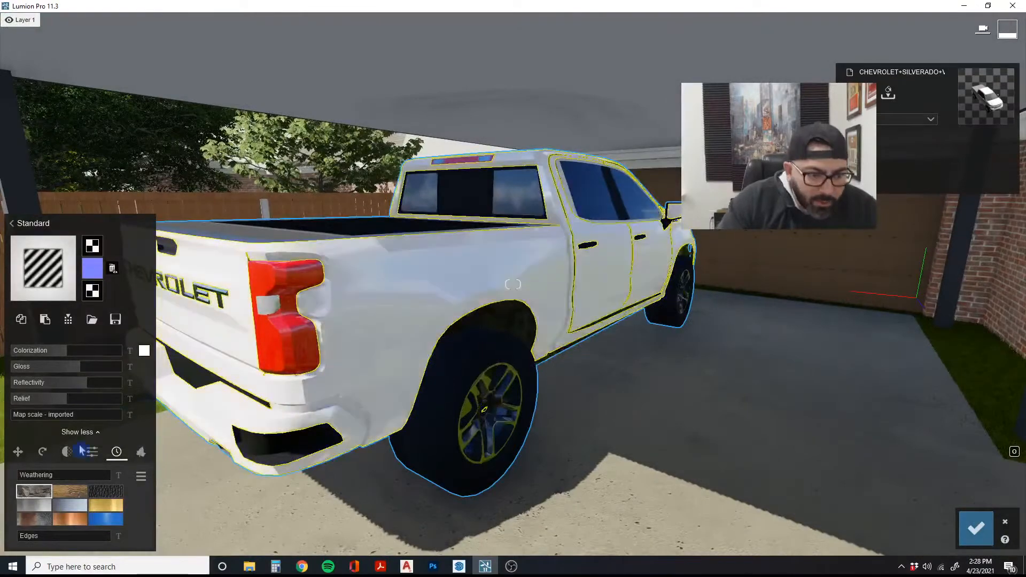
{"action": "left_click", "coordinate": [33, 474]}
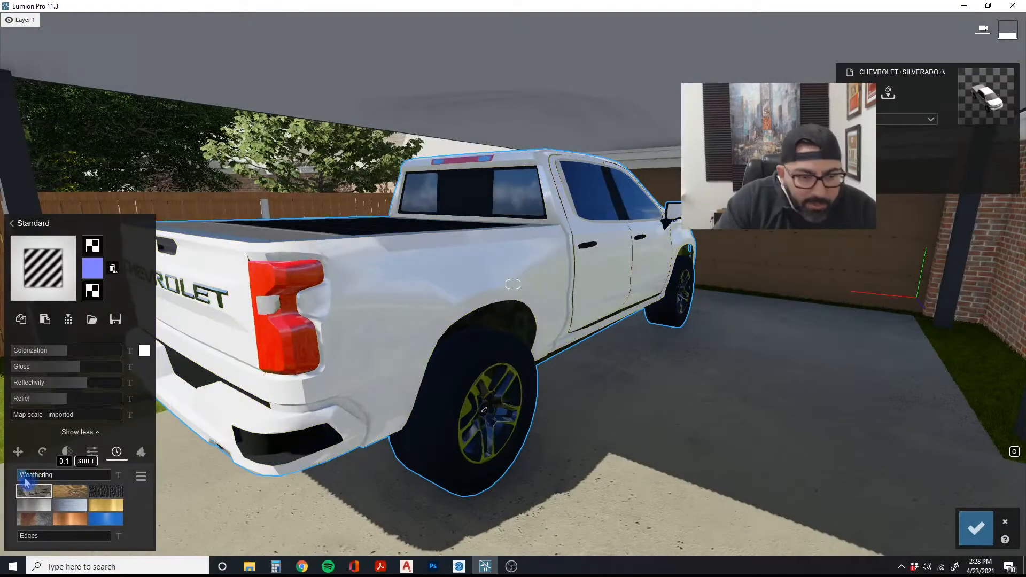
{"action": "key", "text": "d"}
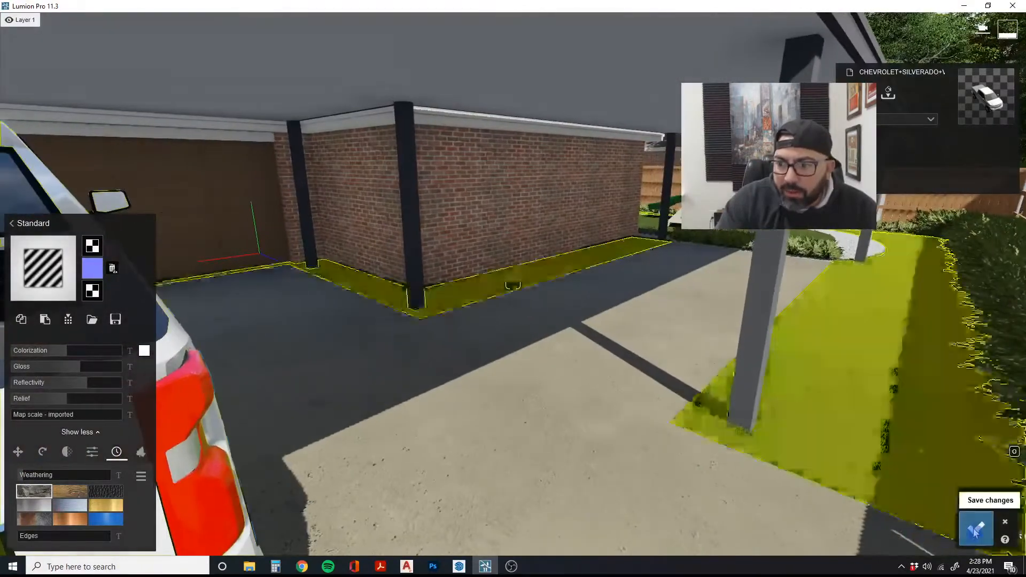
{"action": "left_click", "coordinate": [975, 528]}
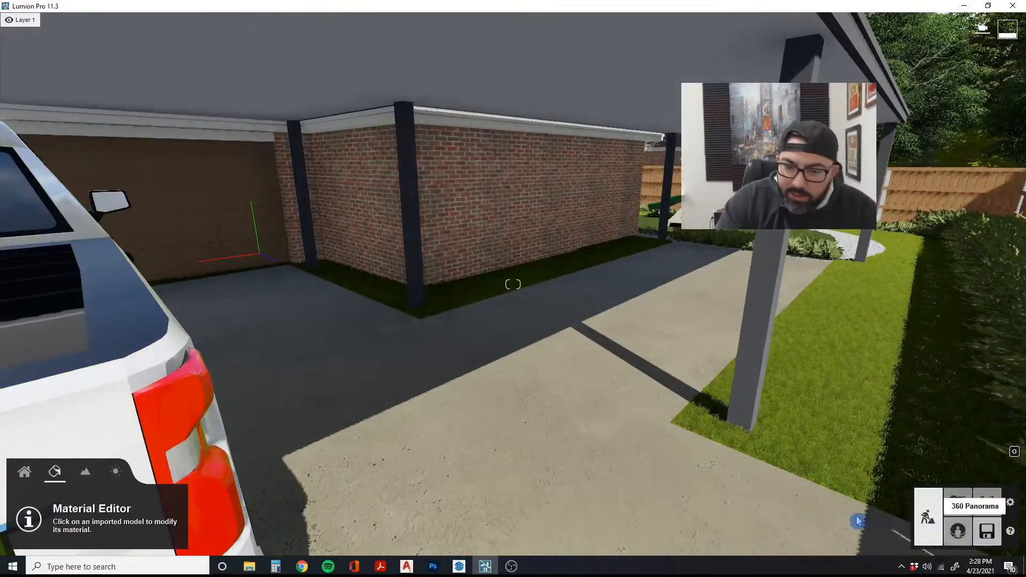
Import the terrain.skp model from Downloads, choosing a category folder for it
{"action": "left_click", "coordinate": [25, 473]}
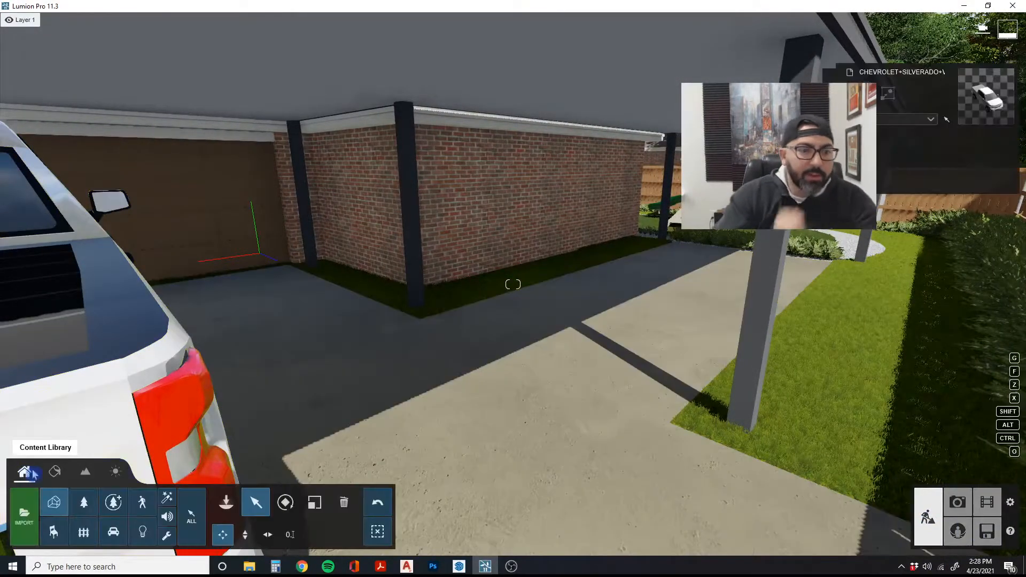
{"action": "left_click", "coordinate": [226, 505]}
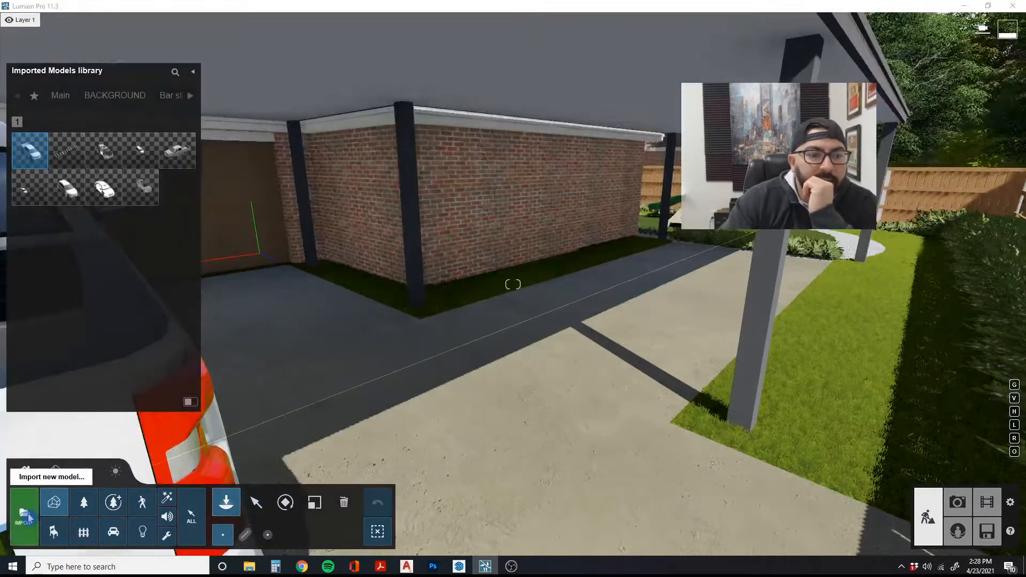
{"action": "left_click", "coordinate": [29, 517]}
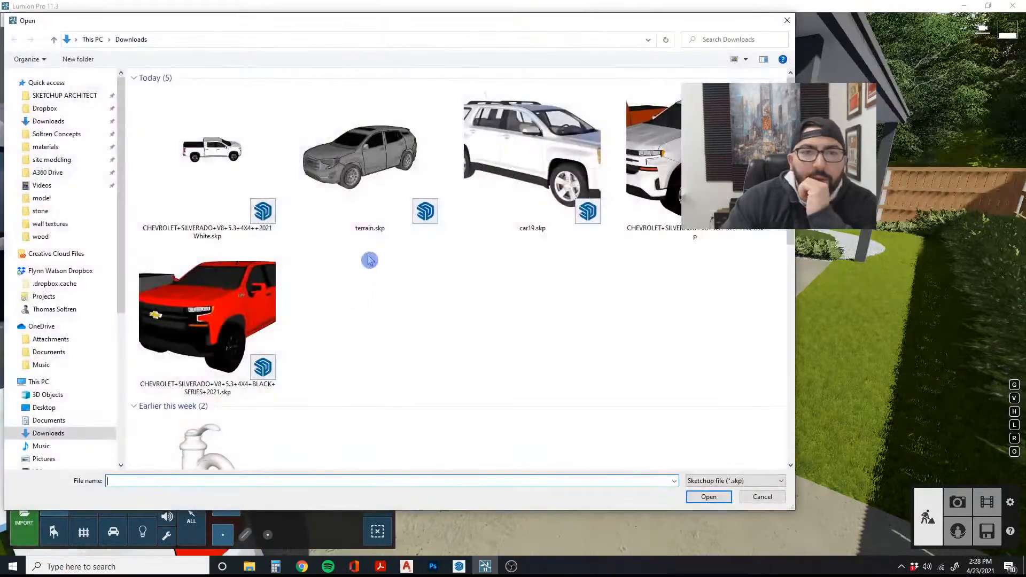
{"action": "left_click", "coordinate": [380, 164]}
{"action": "left_click", "coordinate": [710, 496]}
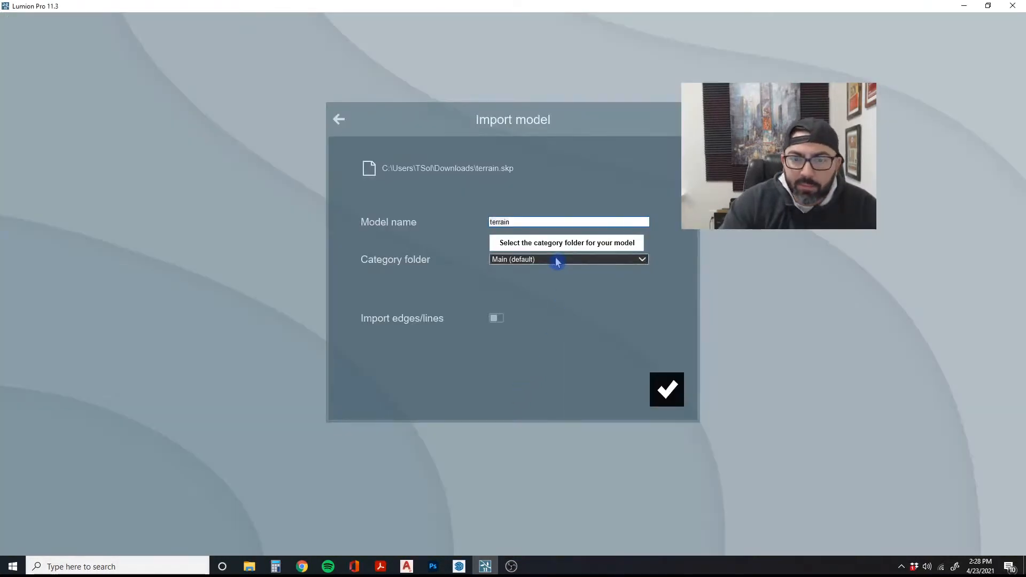
{"action": "left_click", "coordinate": [556, 260]}
{"action": "left_click", "coordinate": [521, 346]}
{"action": "left_click", "coordinate": [671, 395]}
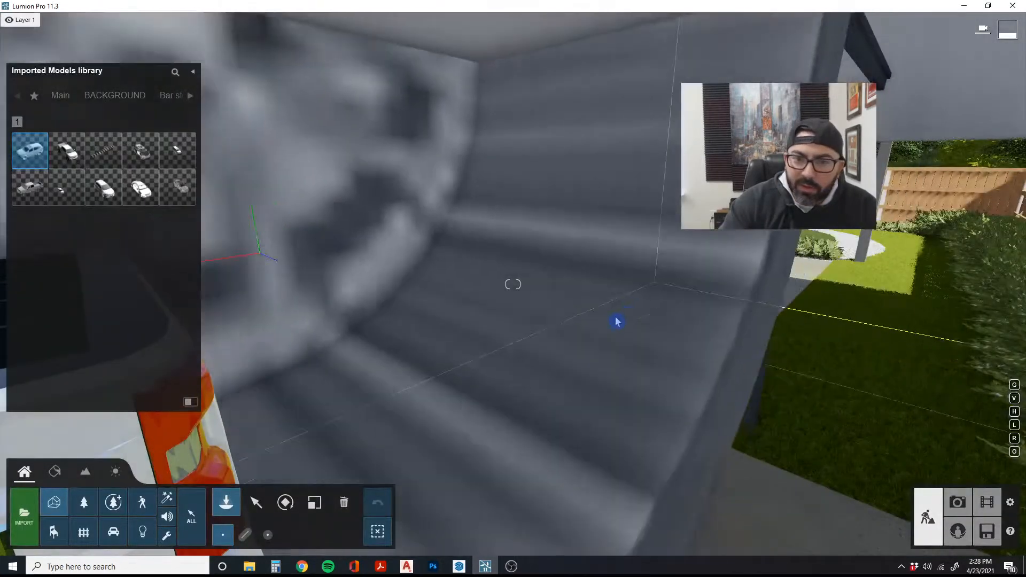
Place the imported terrain SUV beside the carport and scale it down to suit the scene
{"action": "key", "text": "s"}
{"action": "right_click_drag", "start_coordinate": [616, 268], "coordinate": [620, 348]}
{"action": "key", "text": "s"}
{"action": "key", "text": "w"}
{"action": "key", "text": "w"}
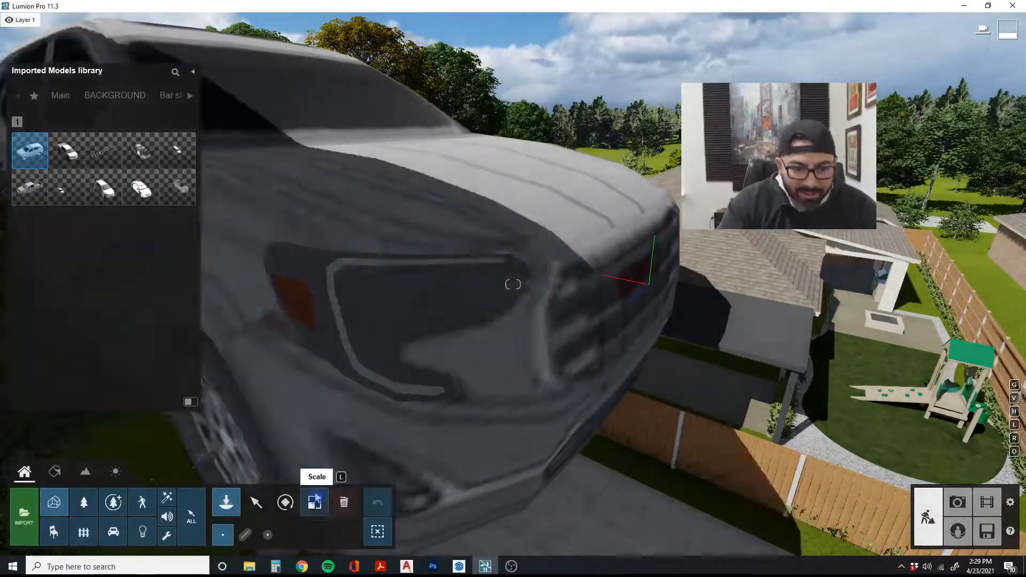
{"action": "left_click", "coordinate": [315, 500]}
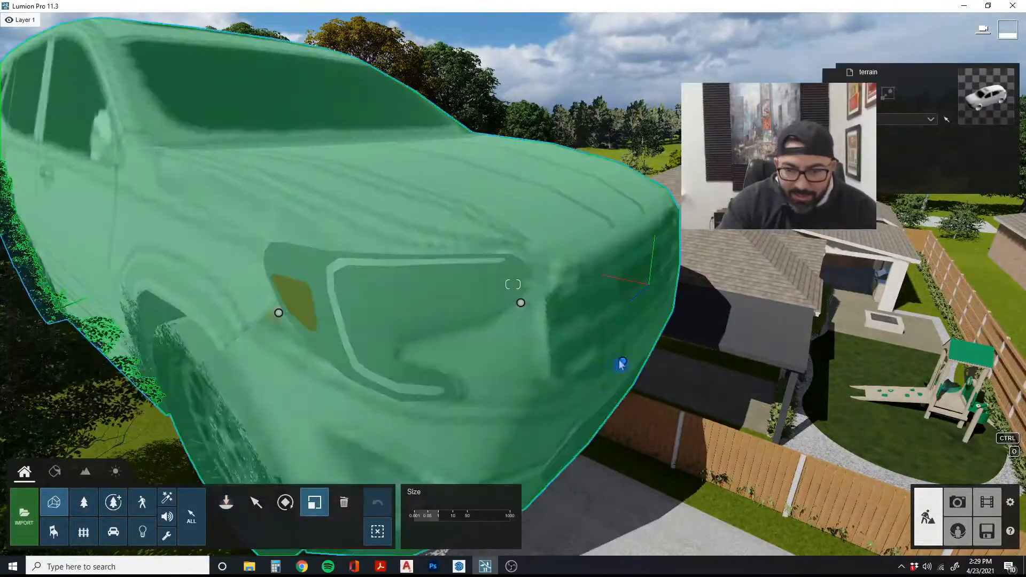
{"action": "left_click_drag", "start_coordinate": [624, 367], "coordinate": [632, 384]}
Move the terrain SUV fully under the carport, onto the driveway in front of the truck
{"action": "key", "text": "w"}
{"action": "key", "text": "e"}
{"action": "key", "text": "d"}
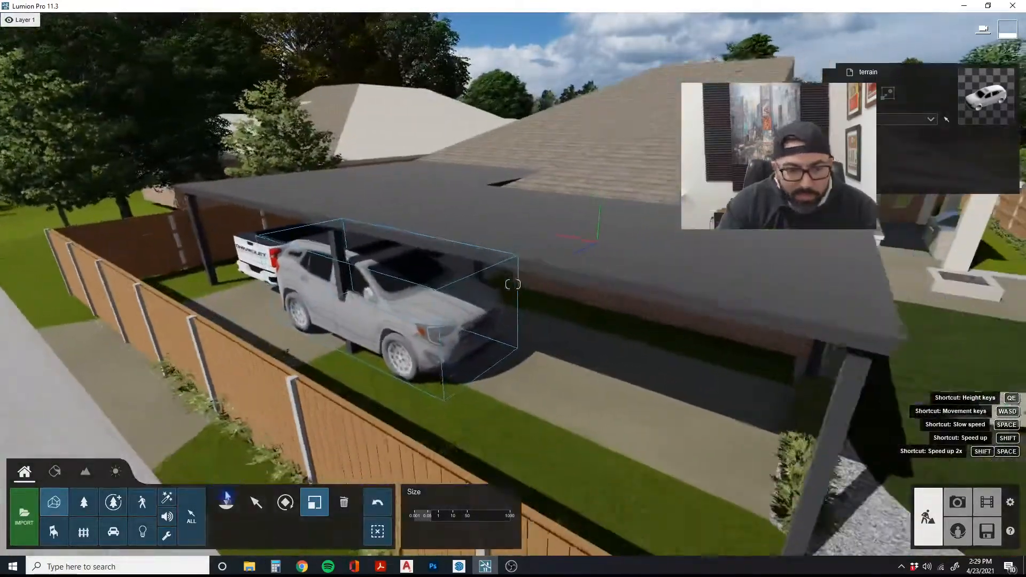
{"action": "left_click", "coordinate": [256, 502]}
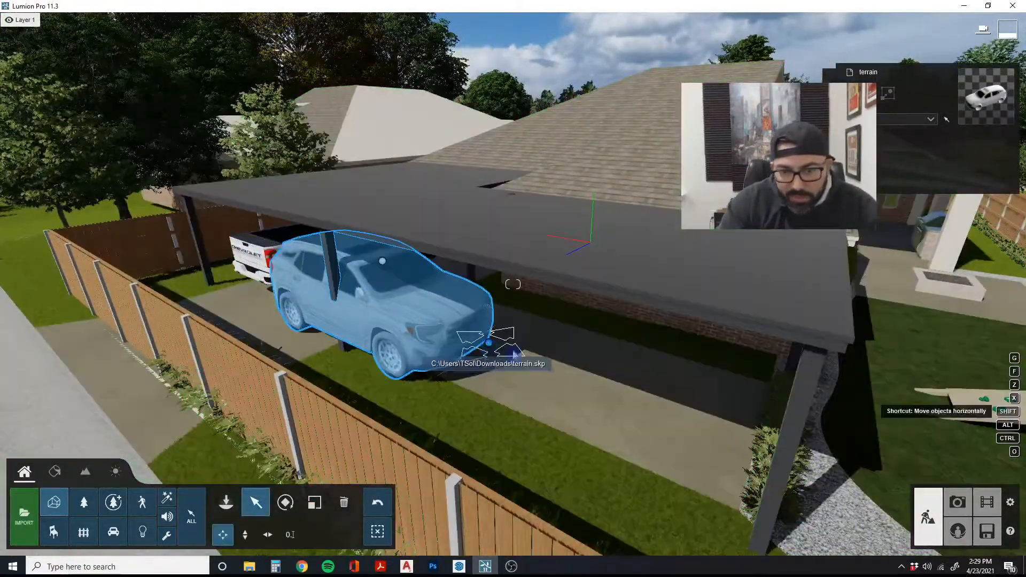
{"action": "left_click_drag", "start_coordinate": [513, 355], "coordinate": [718, 400]}
Apply a Standard material to the terrain SUV's body and lower its gloss and reflectivity
{"action": "key", "text": "w"}
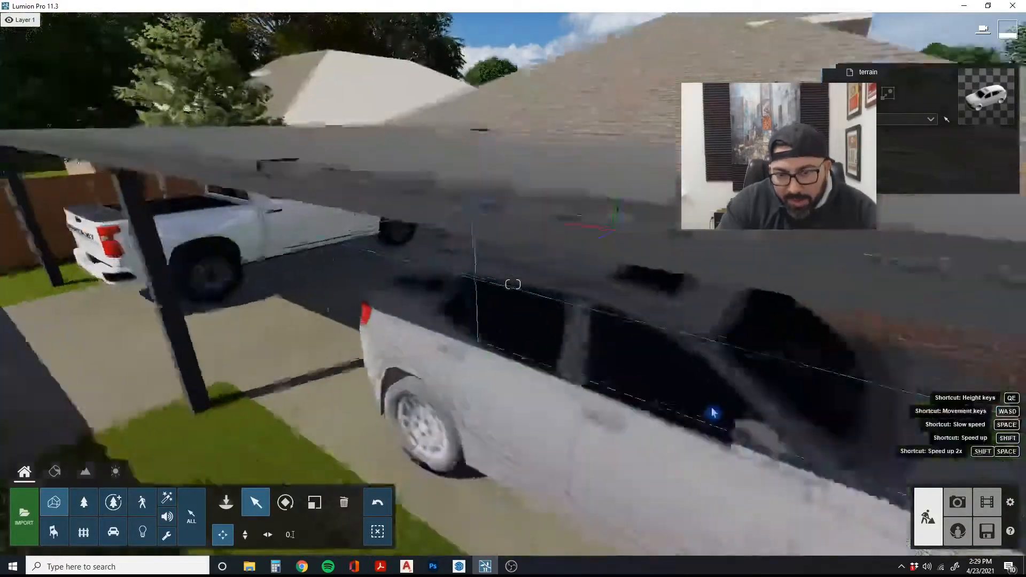
{"action": "key", "text": "d"}
{"action": "right_click_drag", "start_coordinate": [714, 413], "coordinate": [432, 294]}
{"action": "key", "text": "e"}
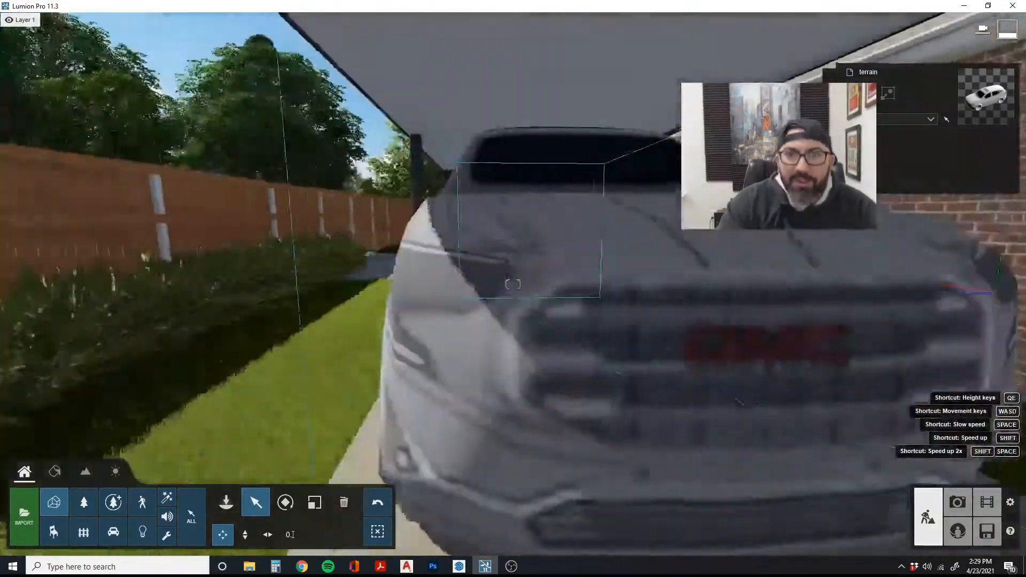
{"action": "key", "text": "s"}
{"action": "left_click", "coordinate": [54, 471]}
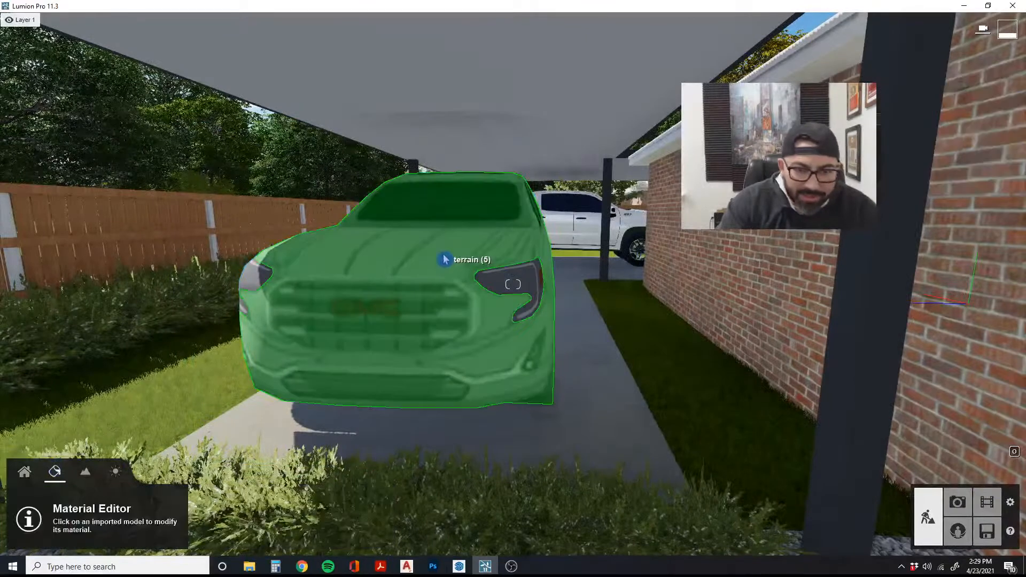
{"action": "left_click", "coordinate": [444, 260]}
{"action": "left_click", "coordinate": [34, 291]}
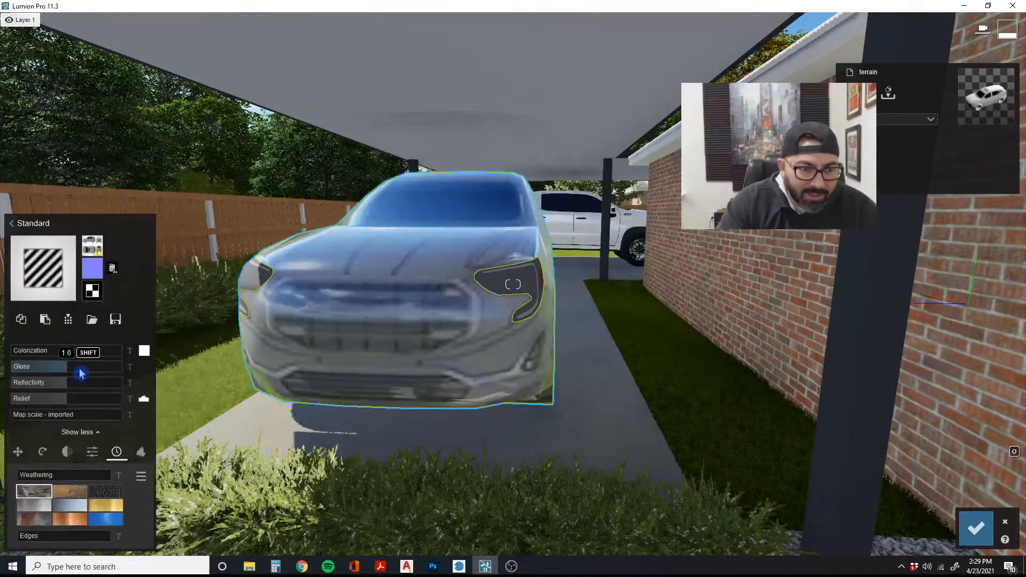
{"action": "left_click_drag", "start_coordinate": [79, 369], "coordinate": [45, 382]}
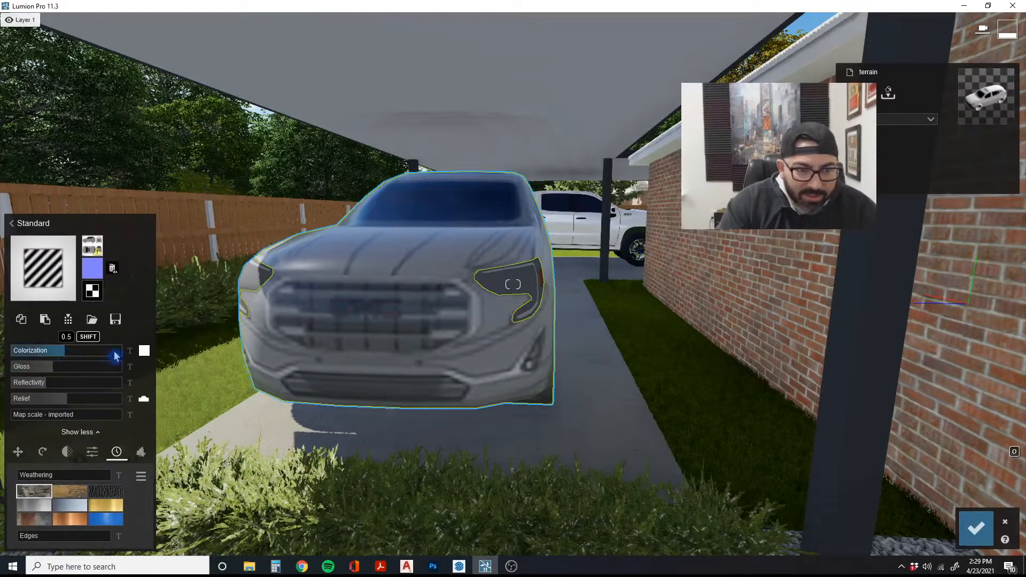
Recolor the terrain SUV's body material to a dark shade and save the material changes
{"action": "left_click", "coordinate": [144, 350]}
{"action": "left_click_drag", "start_coordinate": [179, 396], "coordinate": [164, 413]}
{"action": "mouse_move", "coordinate": [163, 415]}
{"action": "right_mouse_down"}
{"action": "mouse_move", "coordinate": [58, 411]}
{"action": "mouse_move", "coordinate": [104, 434]}
{"action": "right_mouse_up"}
{"action": "key", "text": "s"}
{"action": "key", "text": "d"}
{"action": "key", "text": "a"}
{"action": "key", "text": "a"}
{"action": "left_click", "coordinate": [975, 527]}
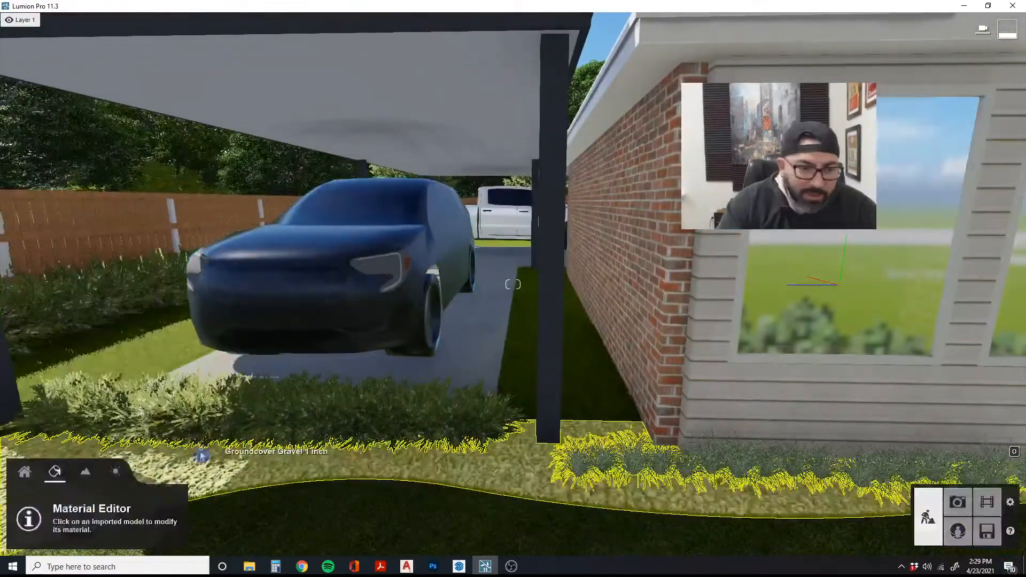
Delete the terrain SUV from the driveway under the carport
{"action": "left_click", "coordinate": [409, 379]}
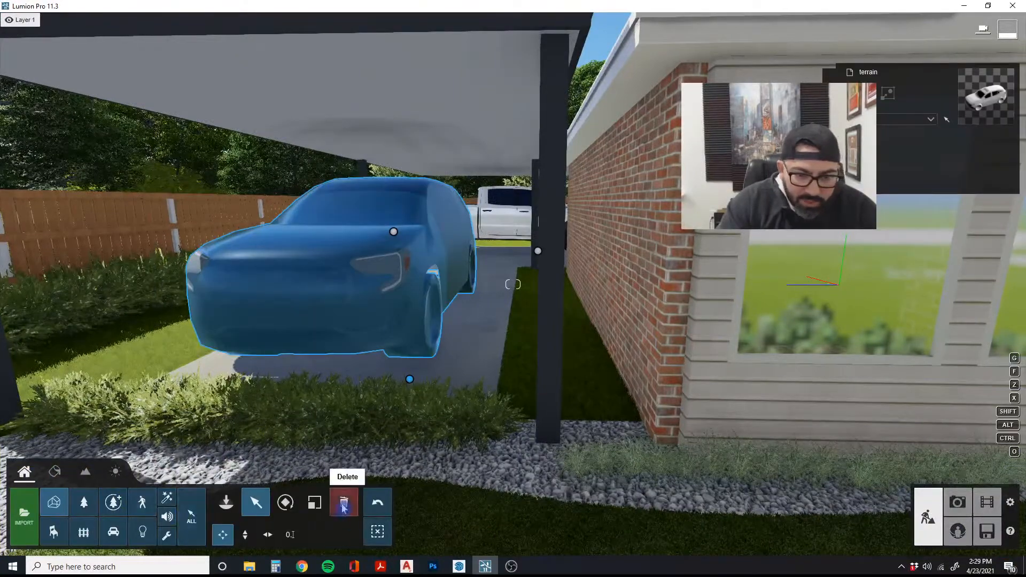
{"action": "left_click", "coordinate": [344, 502]}
{"action": "left_click", "coordinate": [411, 382]}
{"action": "key", "text": "q"}
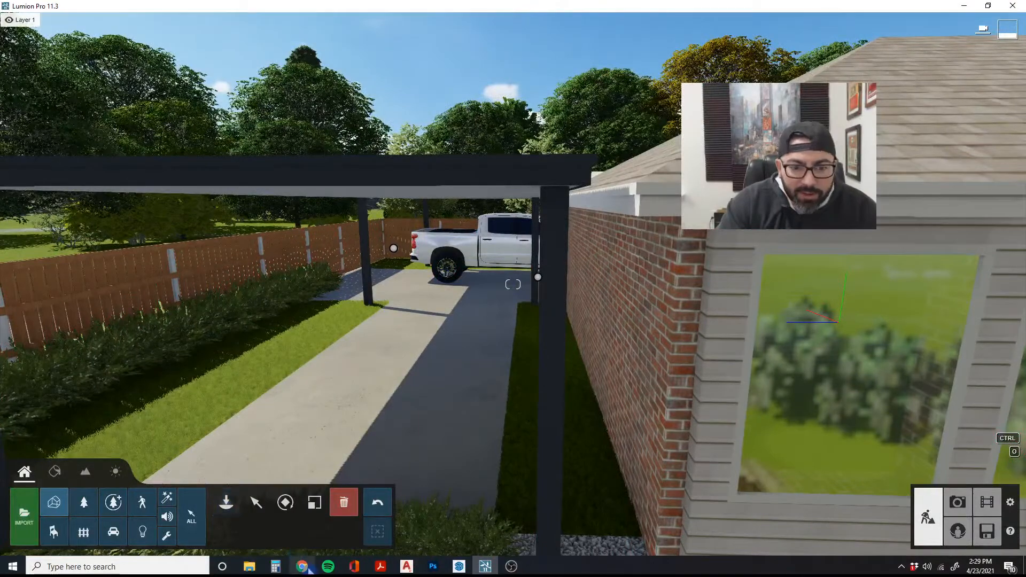
Place the SUV HD 003 model from the transport library on the driveway under the carport
{"action": "mouse_move", "coordinate": [308, 569]}
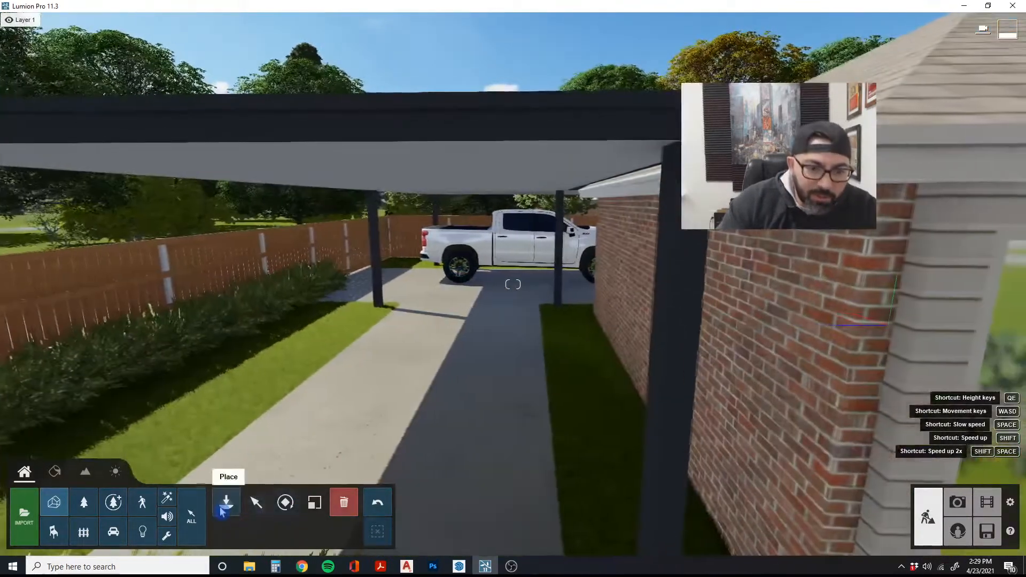
{"action": "left_click", "coordinate": [226, 502]}
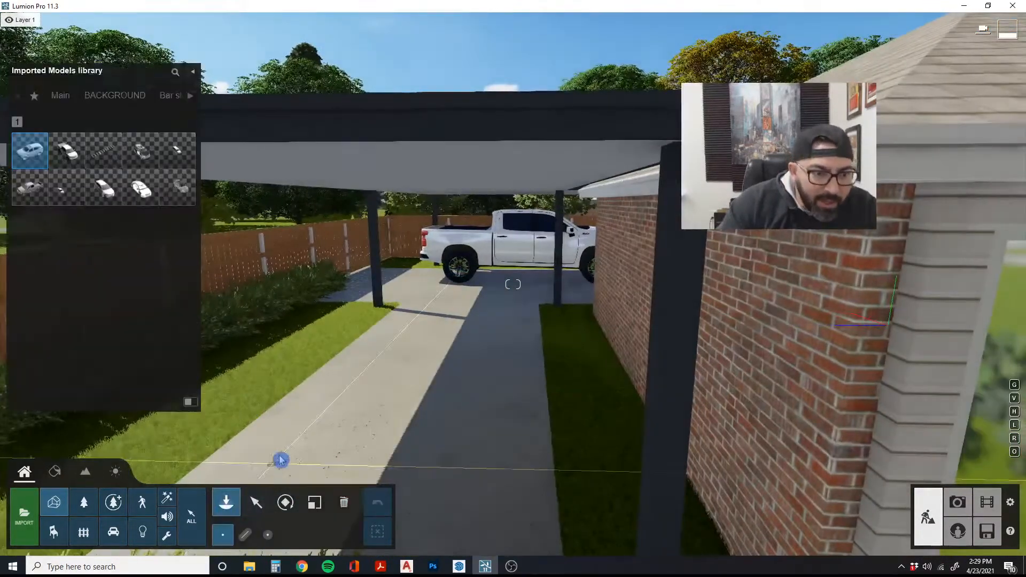
{"action": "left_click", "coordinate": [113, 532]}
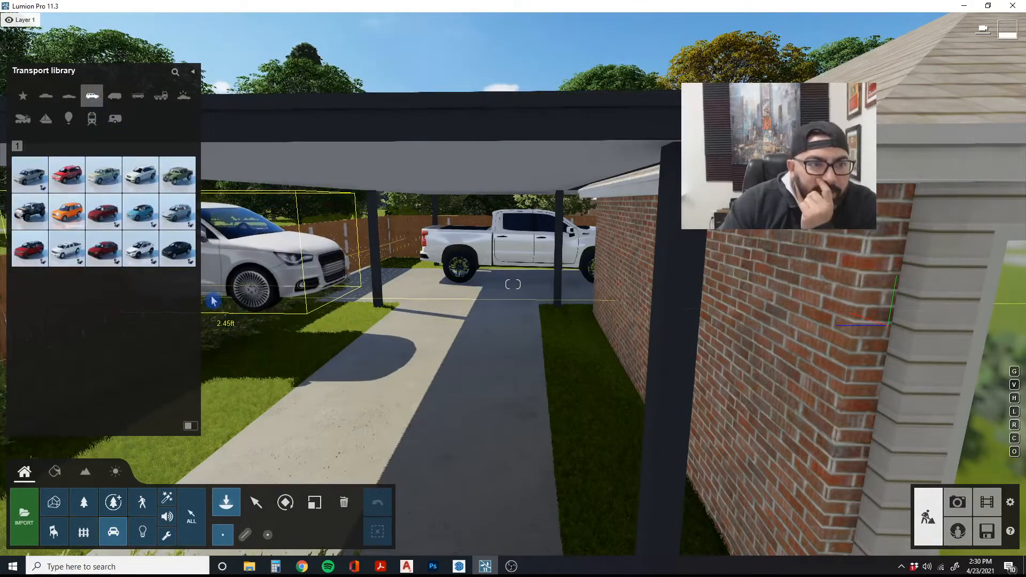
{"action": "right_click_drag", "start_coordinate": [195, 291], "coordinate": [80, 270]}
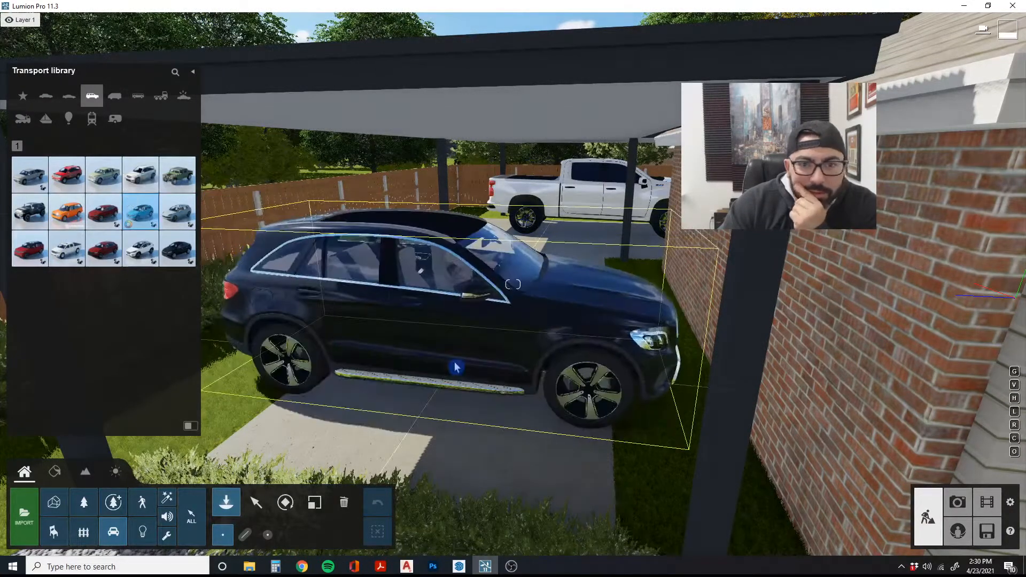
{"action": "left_click", "coordinate": [484, 328]}
Rotate the new SUV lengthwise along the driveway, facing away from the truck, and adjust its position under the carport
{"action": "left_click", "coordinate": [286, 502]}
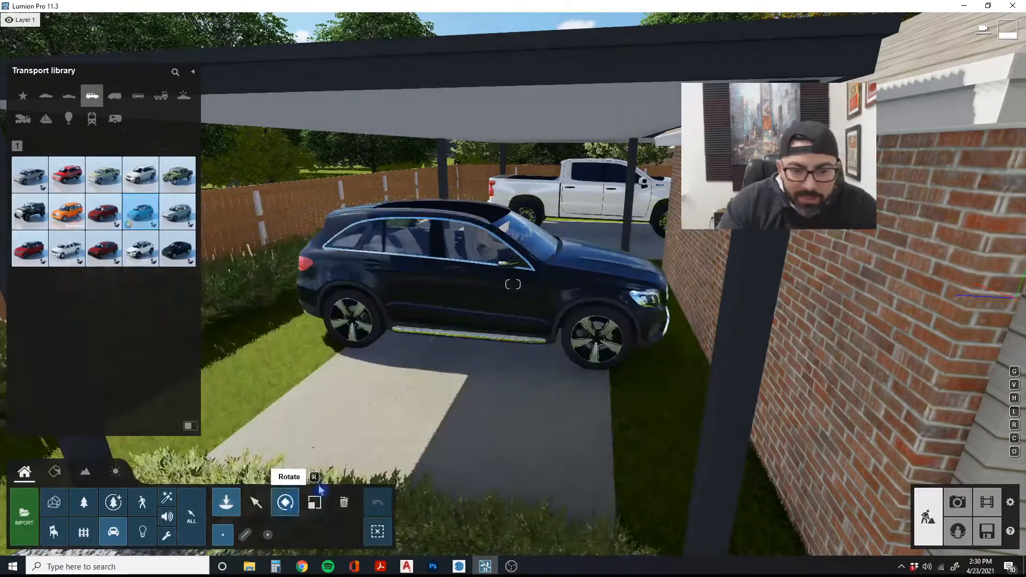
{"action": "left_click_drag", "start_coordinate": [484, 328], "coordinate": [462, 363]}
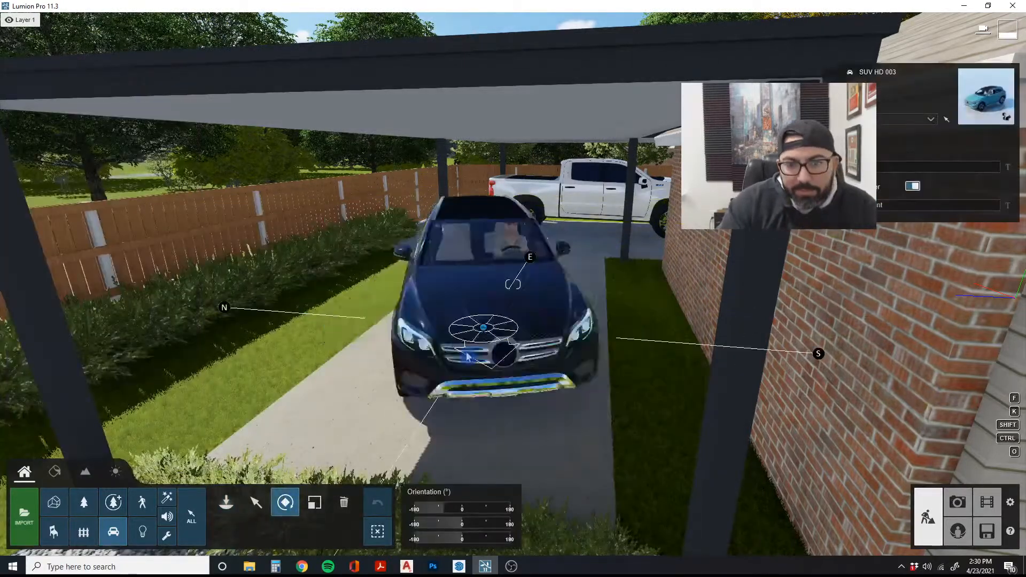
{"action": "left_click", "coordinate": [257, 502]}
{"action": "left_click_drag", "start_coordinate": [482, 331], "coordinate": [480, 342]}
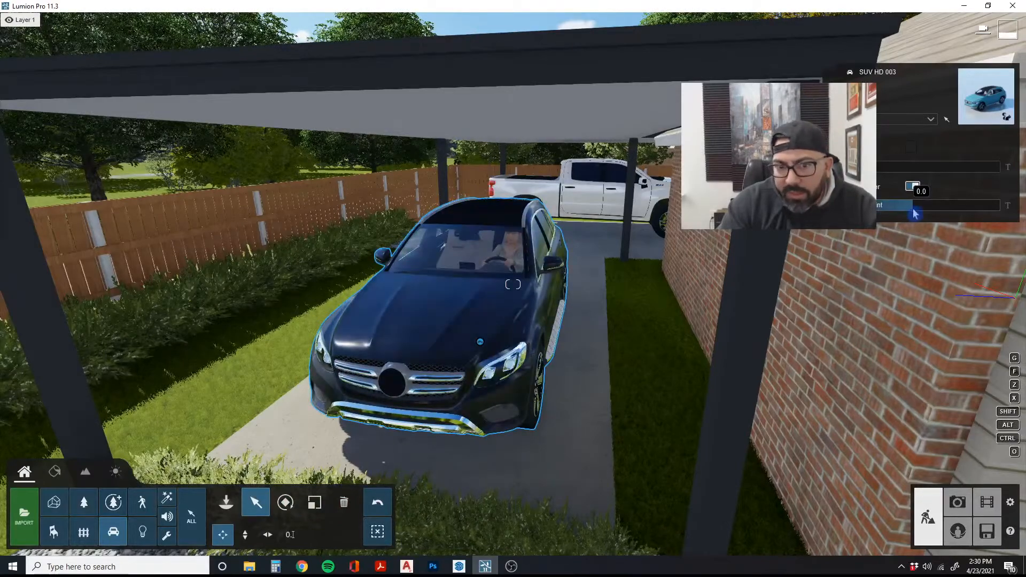
Remove the driver from the SUV and nudge the vehicle sideways to sit better on the driveway
{"action": "left_click", "coordinate": [915, 187]}
{"action": "key", "text": "a"}
{"action": "right_click_drag", "start_coordinate": [483, 332], "coordinate": [694, 284]}
{"action": "key", "text": "a"}
{"action": "right_click_drag", "start_coordinate": [513, 284], "coordinate": [498, 369]}
{"action": "key", "text": "d"}
{"action": "key", "text": "d"}
{"action": "key", "text": "s"}
{"action": "key", "text": "q"}
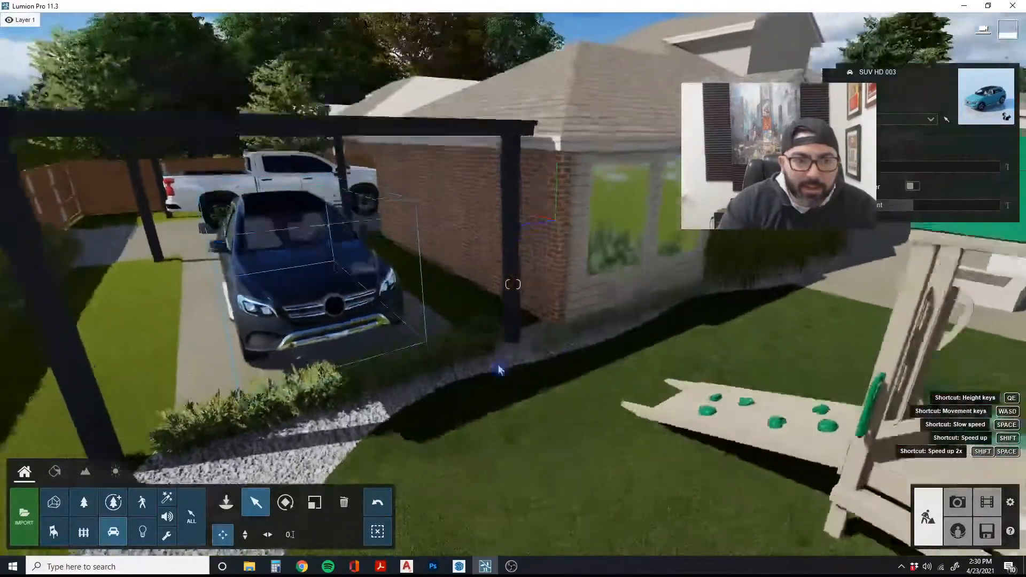
{"action": "left_click", "coordinate": [255, 502]}
{"action": "left_click_drag", "start_coordinate": [308, 318], "coordinate": [290, 317]}
Copy the low juniper hedge from the end of the driveway to the grass strip beside the brick wall
{"action": "key", "text": "w"}
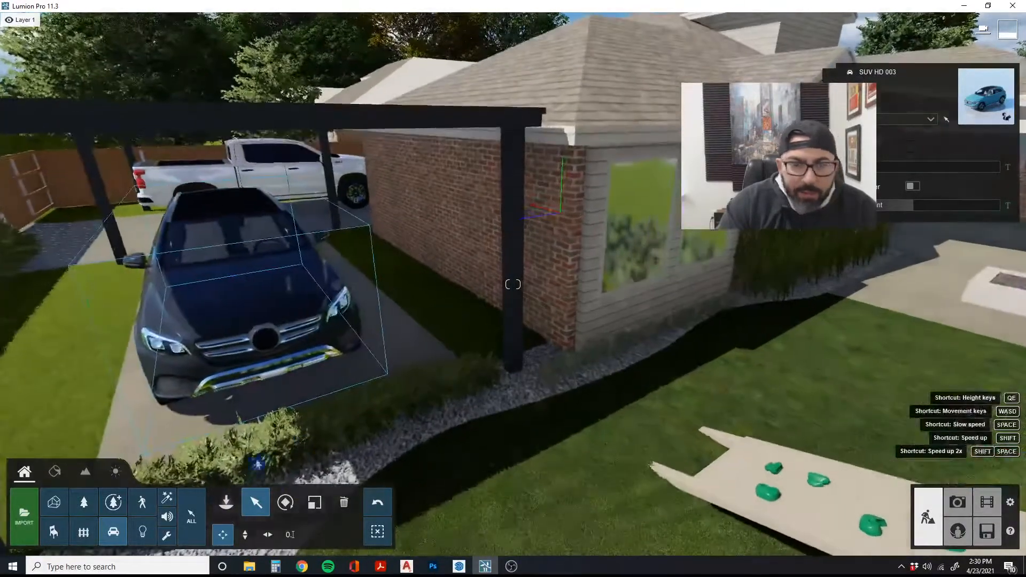
{"action": "right_click_drag", "start_coordinate": [338, 441], "coordinate": [260, 506]}
{"action": "left_click", "coordinate": [84, 502]}
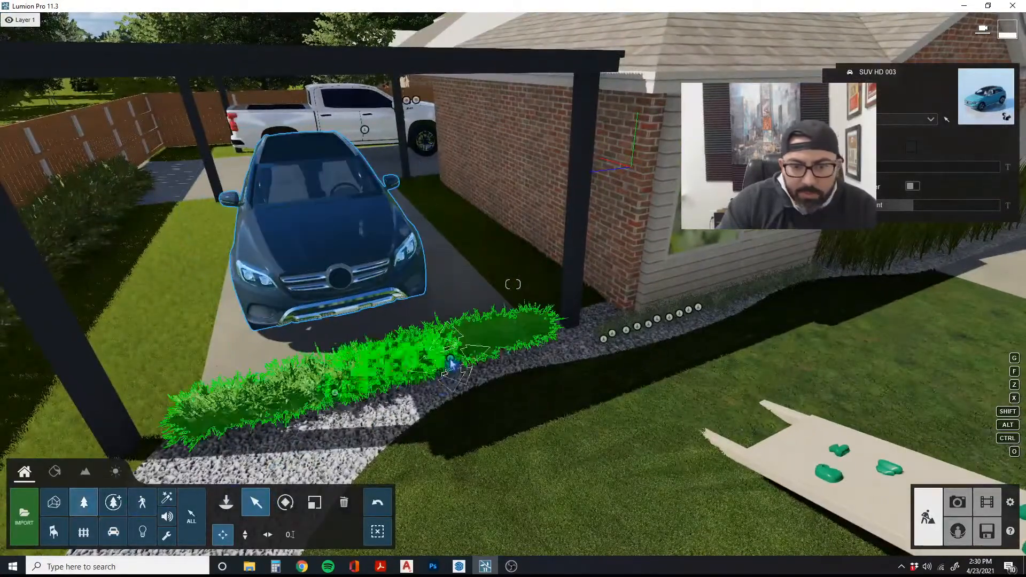
{"action": "left_click_drag", "start_coordinate": [450, 358], "coordinate": [430, 185]}
{"action": "left_click_drag", "start_coordinate": [430, 185], "coordinate": [439, 191], "text": "alt"}
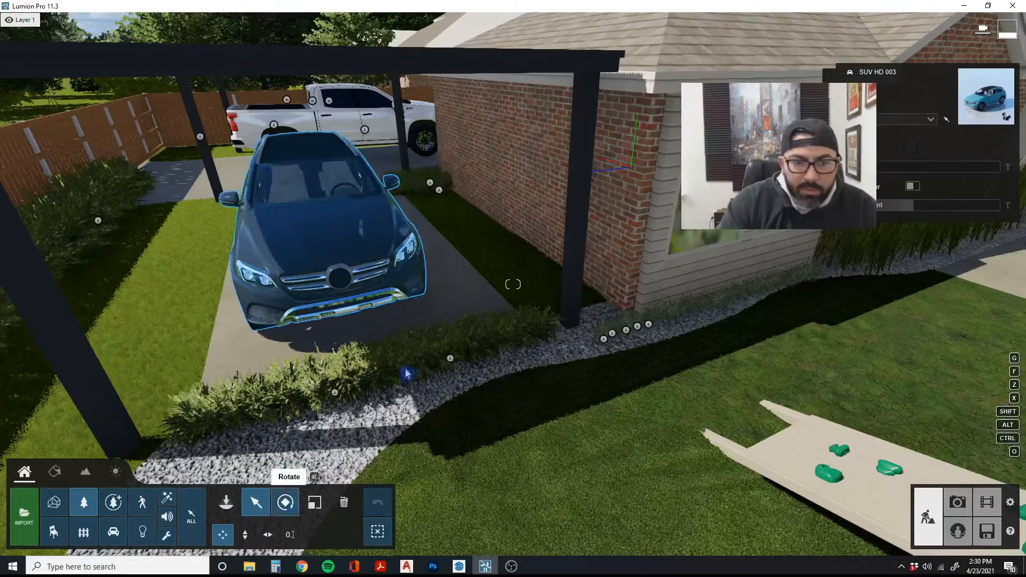
{"action": "left_click", "coordinate": [439, 191]}
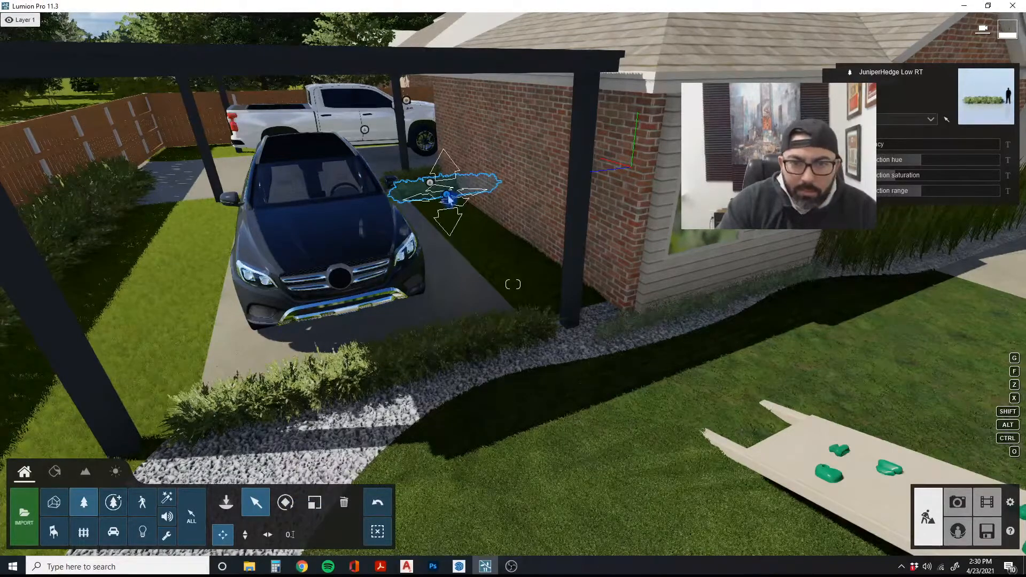
Rotate the copied juniper hedge parallel to the brick wall and move it along the base of the wall
{"action": "left_click", "coordinate": [286, 502]}
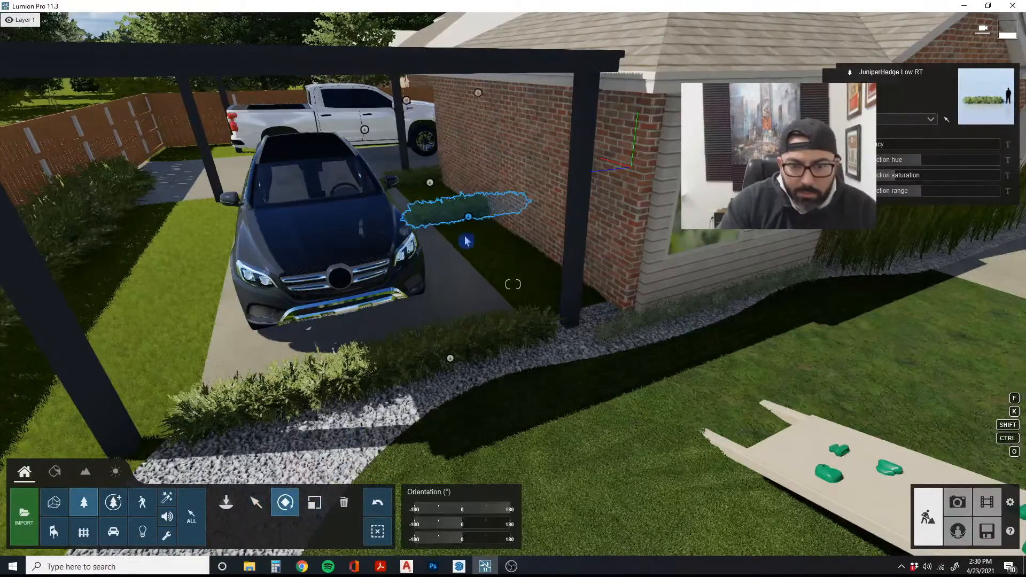
{"action": "key", "text": "w"}
{"action": "right_click_drag", "start_coordinate": [514, 240], "coordinate": [419, 363]}
{"action": "key", "text": "s"}
{"action": "left_click", "coordinate": [254, 505]}
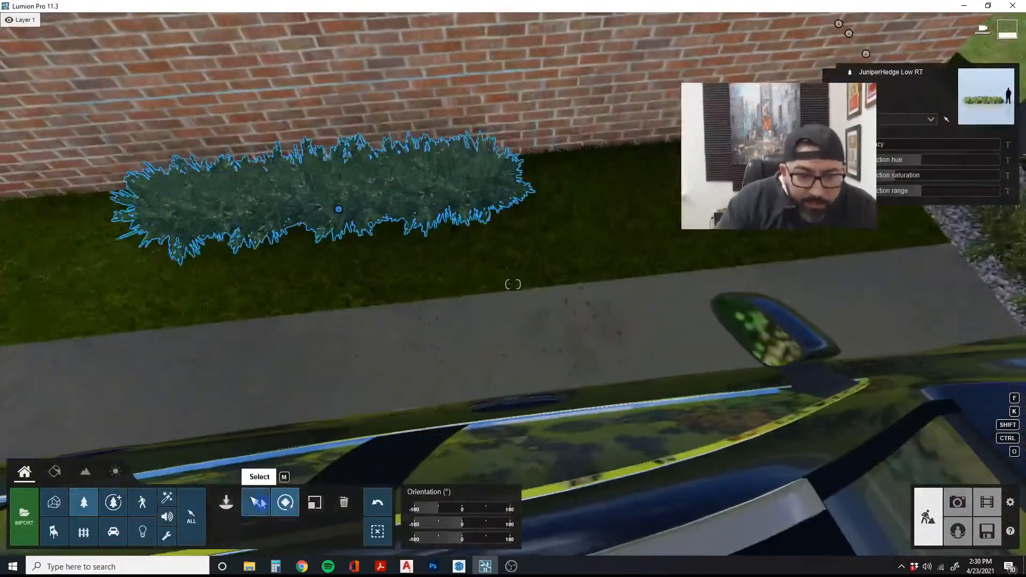
{"action": "left_click_drag", "start_coordinate": [339, 213], "coordinate": [654, 177]}
{"action": "key", "text": "s"}
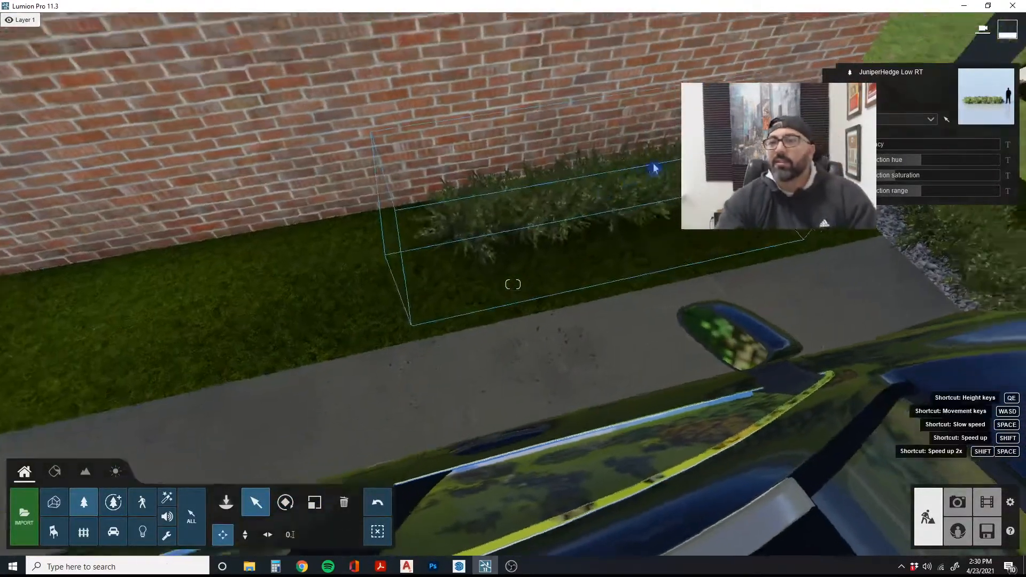
Duplicate the juniper hedge end to end along the brick wall to form a continuous row beside the driveway
{"action": "key", "text": "d"}
{"action": "left_click_drag", "start_coordinate": [563, 248], "coordinate": [347, 243]}
{"action": "right_click_drag", "start_coordinate": [347, 243], "coordinate": [283, 232]}
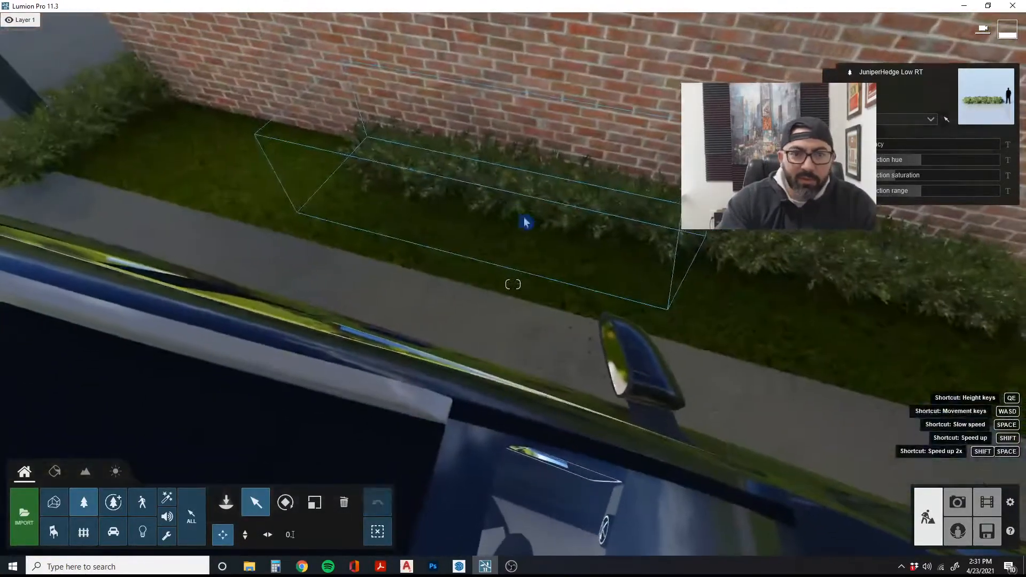
{"action": "left_click_drag", "start_coordinate": [496, 199], "coordinate": [243, 143]}
{"action": "right_click_drag", "start_coordinate": [243, 143], "coordinate": [314, 202]}
{"action": "key", "text": "a"}
{"action": "left_click_drag", "start_coordinate": [483, 279], "coordinate": [197, 249]}
{"action": "left_click_drag", "start_coordinate": [198, 249], "coordinate": [361, 277], "text": "alt"}
Place a row of Yaupon Holly 01 shrubs along the brick side wall between the carport post and the wooden fence
{"action": "key", "text": "s"}
{"action": "right_click_drag", "start_coordinate": [361, 278], "coordinate": [374, 320]}
{"action": "left_click", "coordinate": [226, 502]}
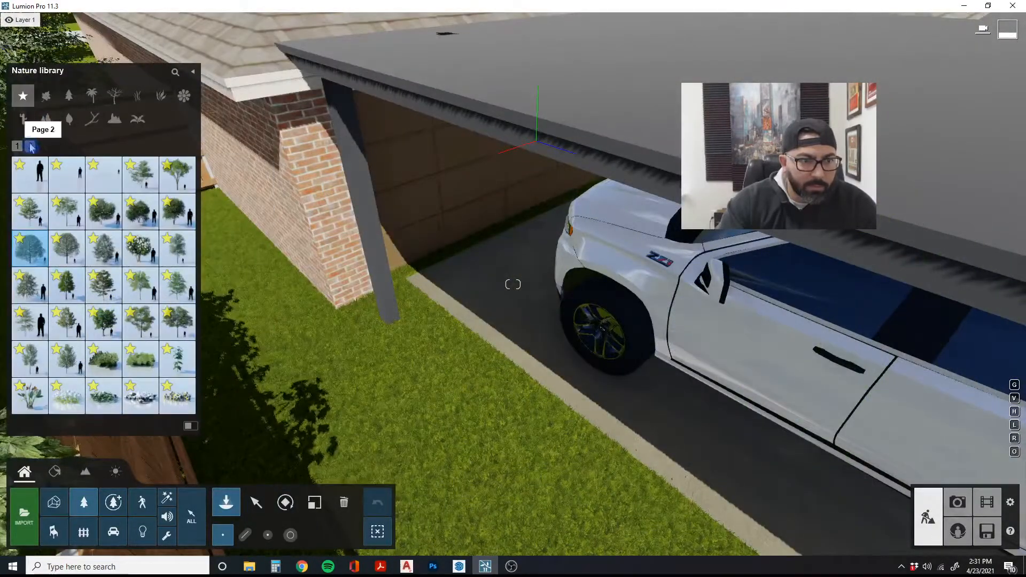
{"action": "left_click", "coordinate": [30, 146]}
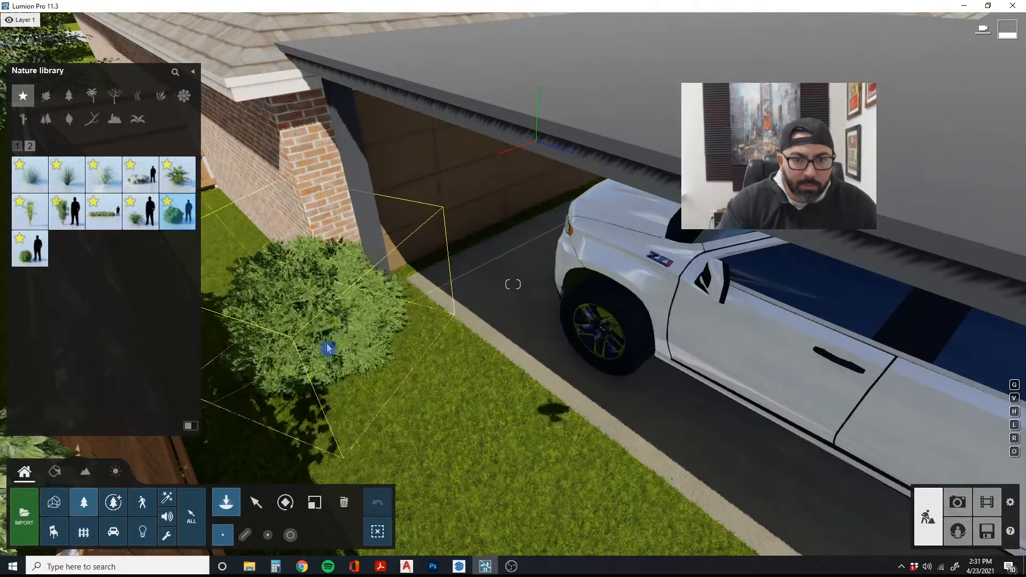
{"action": "right_click_drag", "start_coordinate": [218, 250], "coordinate": [202, 230]}
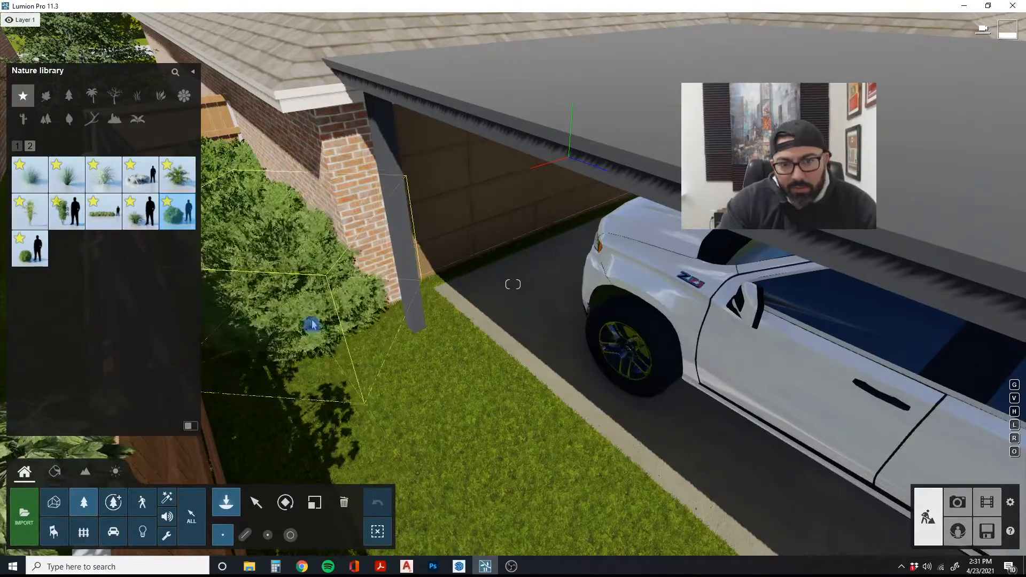
{"action": "mouse_move", "coordinate": [322, 330]}
{"action": "right_mouse_down"}
{"action": "mouse_move", "coordinate": [342, 334]}
{"action": "mouse_move", "coordinate": [332, 336]}
{"action": "mouse_move", "coordinate": [330, 315]}
{"action": "right_mouse_up"}
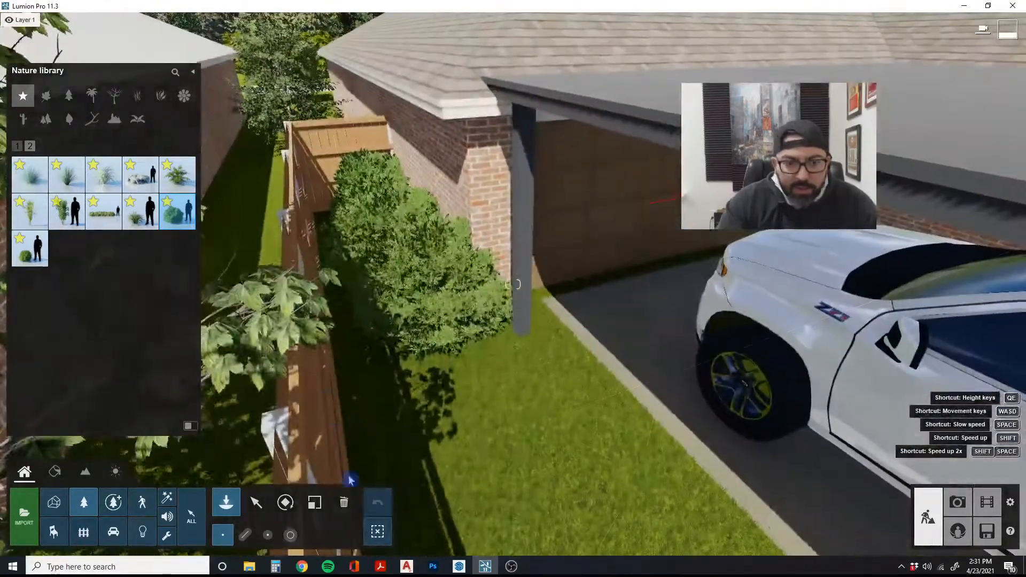
Scale down the four Yaupon Holly shrubs together and shift them closer to the brick side wall
{"action": "left_click", "coordinate": [255, 503]}
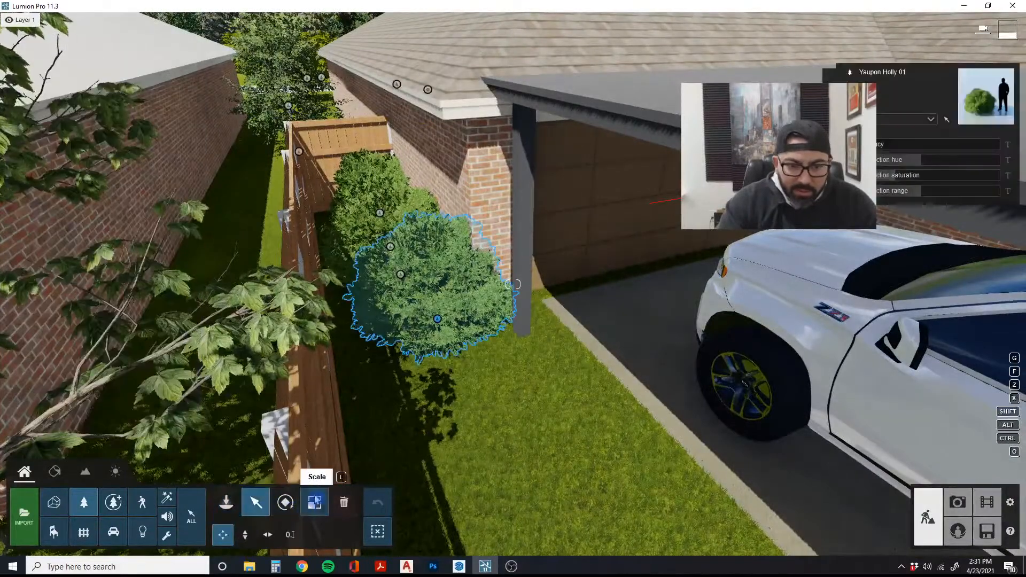
{"action": "left_click", "coordinate": [314, 504]}
{"action": "left_click_drag", "start_coordinate": [350, 360], "coordinate": [470, 195], "text": "ctrl"}
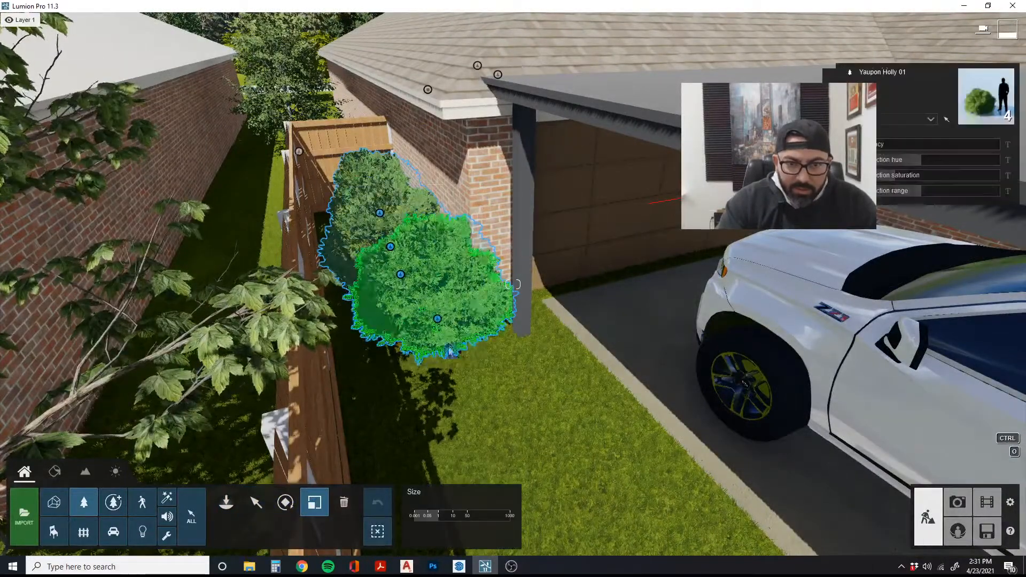
{"action": "left_click_drag", "start_coordinate": [437, 321], "coordinate": [442, 331]}
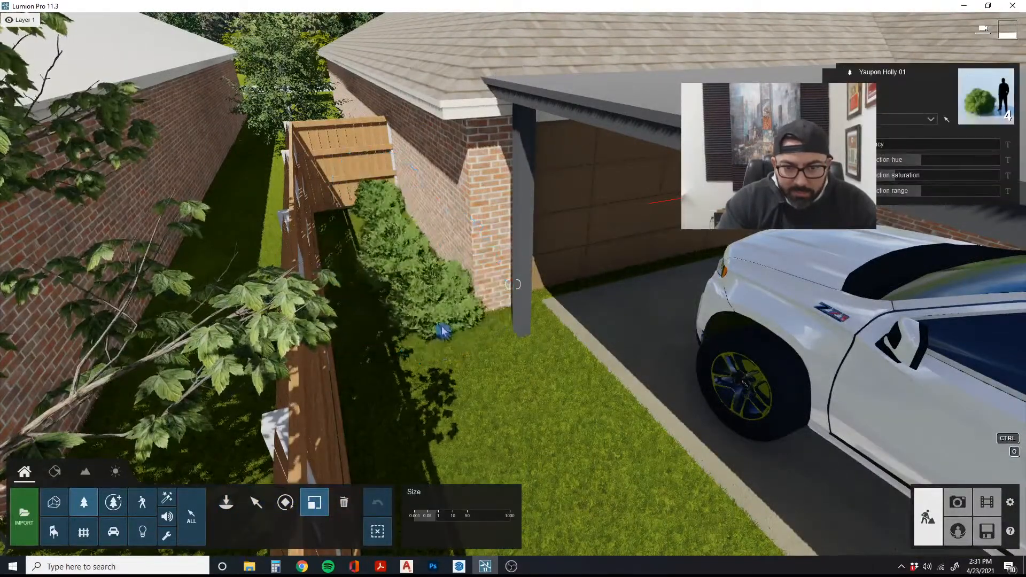
{"action": "left_click", "coordinate": [255, 502]}
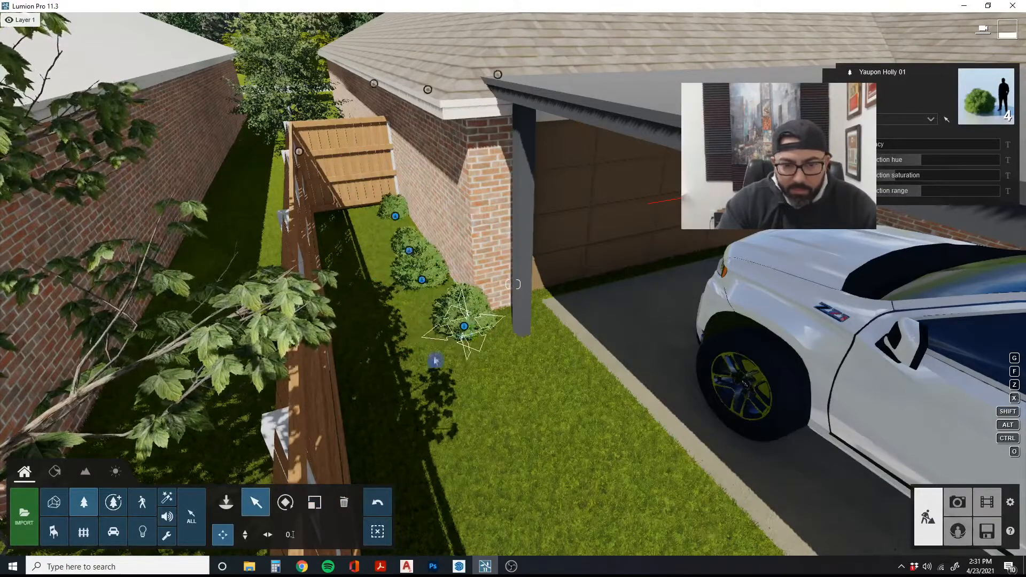
{"action": "left_click", "coordinate": [377, 532]}
Reposition and copy the Yaupon Holly shrubs along the side wall to fill the gaps up to the wooden fence
{"action": "right_click_drag", "start_coordinate": [392, 438], "coordinate": [460, 463]}
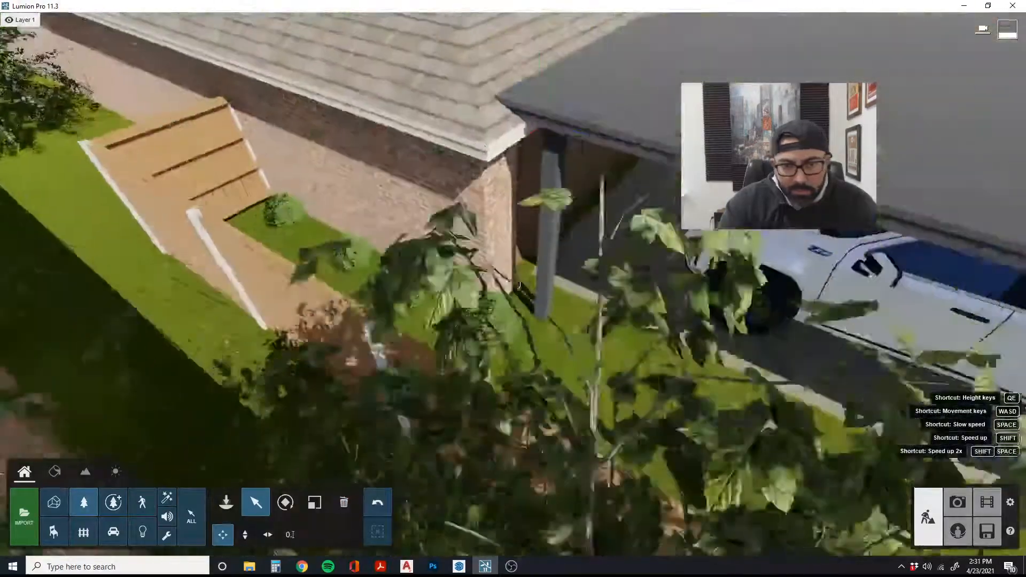
{"action": "right_click_drag", "start_coordinate": [378, 355], "coordinate": [377, 428]}
{"action": "key", "text": "w"}
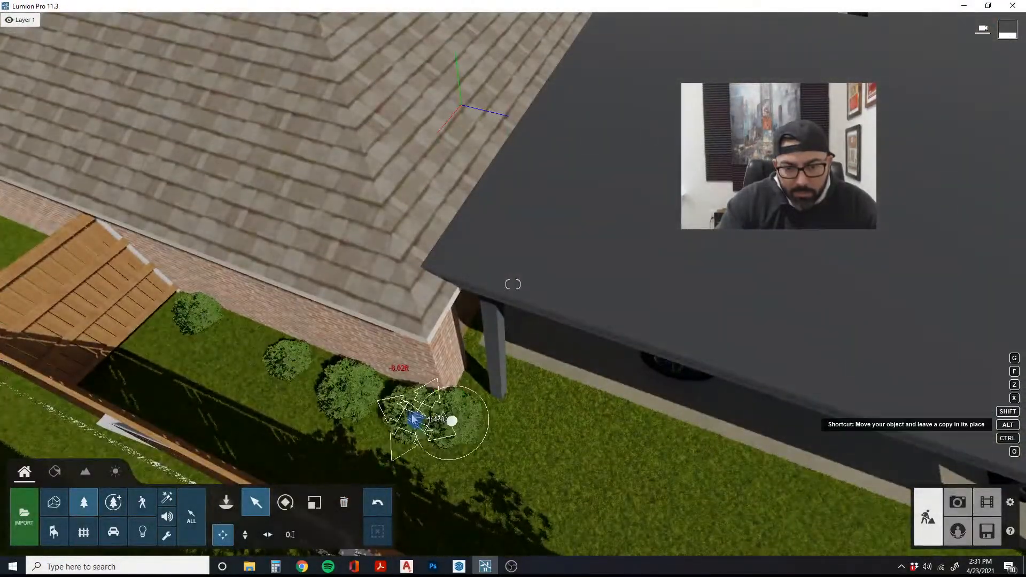
{"action": "left_click", "coordinate": [357, 398]}
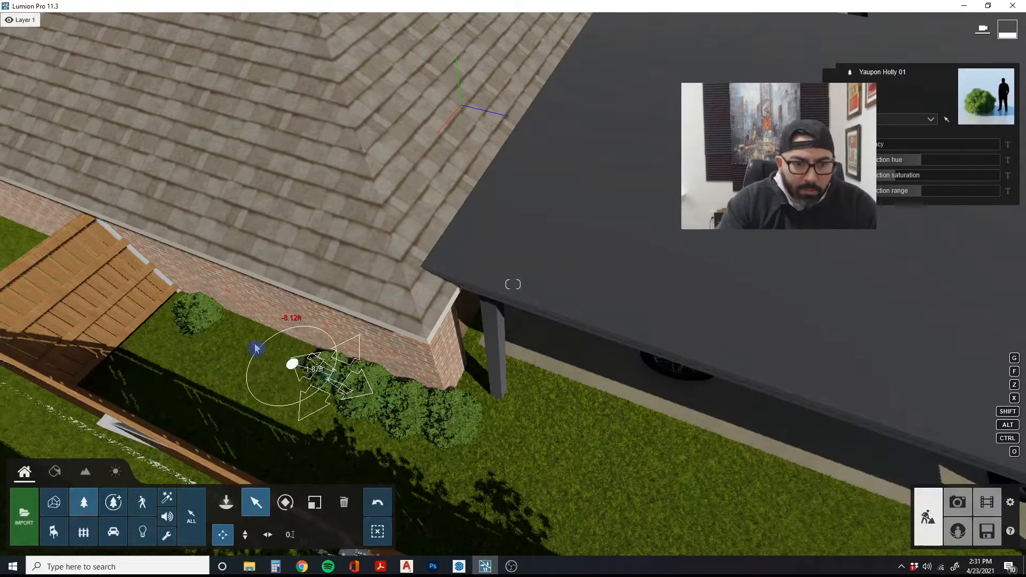
{"action": "key", "text": "alt"}
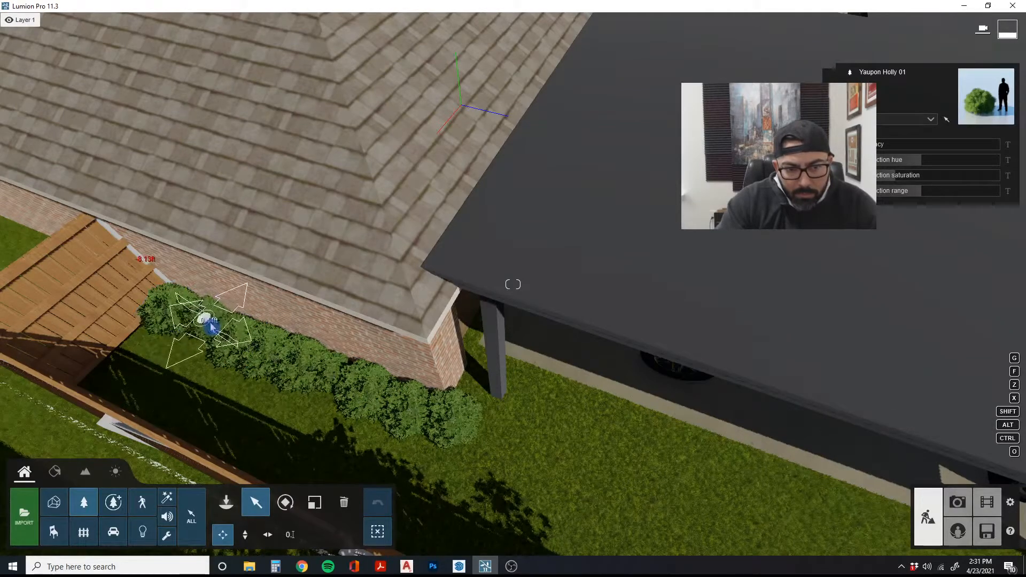
Lower the gloss of the dark carport frame material and set its reflectivity to 0.7
{"action": "right_click_drag", "start_coordinate": [282, 356], "coordinate": [248, 305]}
{"action": "key", "text": "s"}
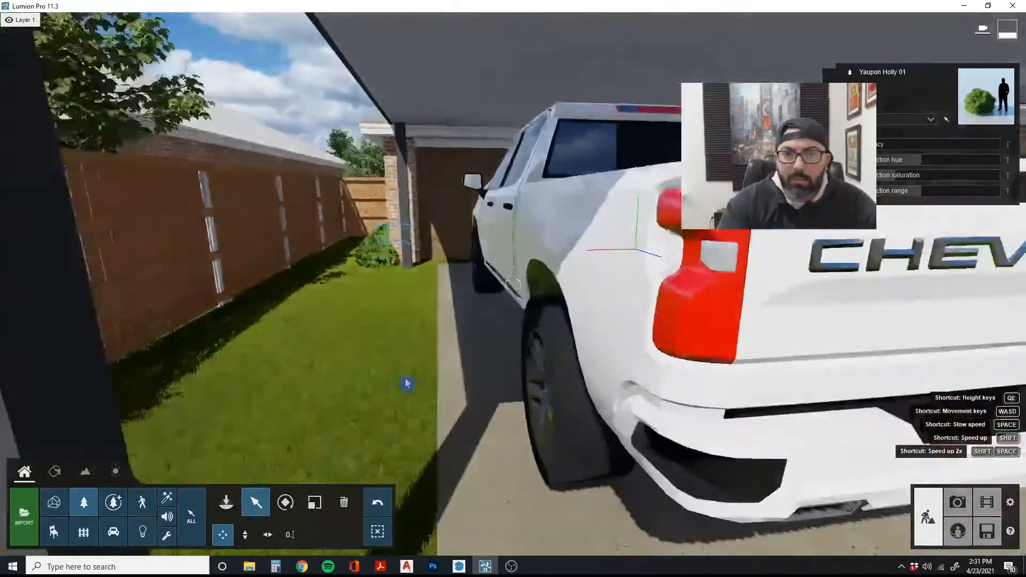
{"action": "key", "text": "d"}
{"action": "key", "text": "w"}
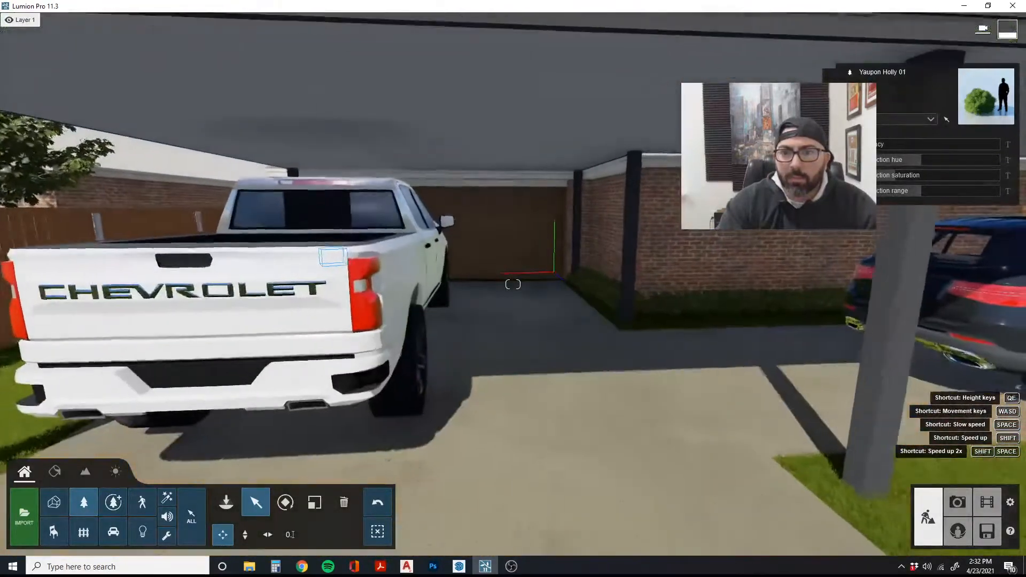
{"action": "key", "text": "s"}
{"action": "key", "text": "d"}
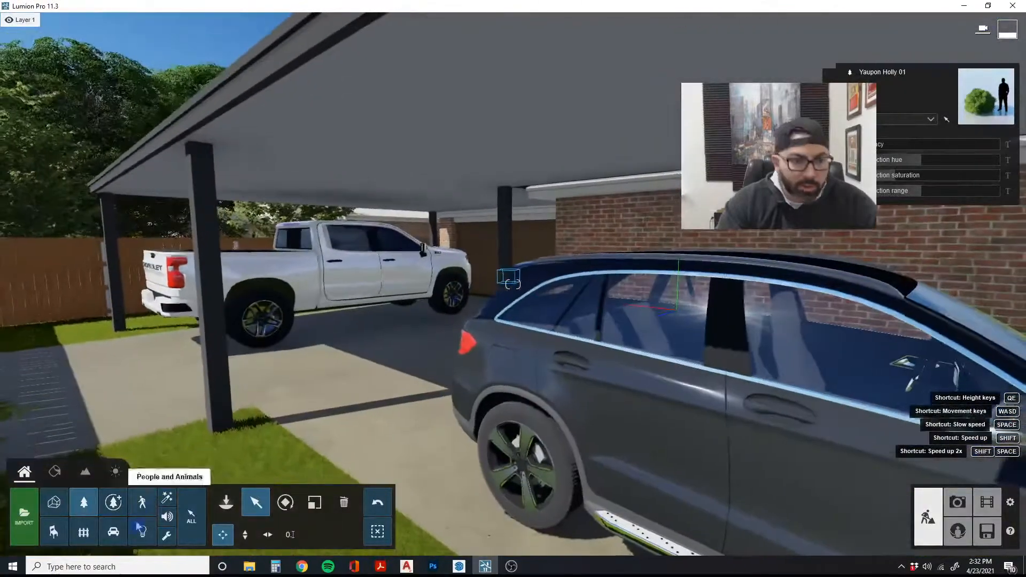
{"action": "left_click", "coordinate": [54, 472]}
{"action": "left_click", "coordinate": [291, 238]}
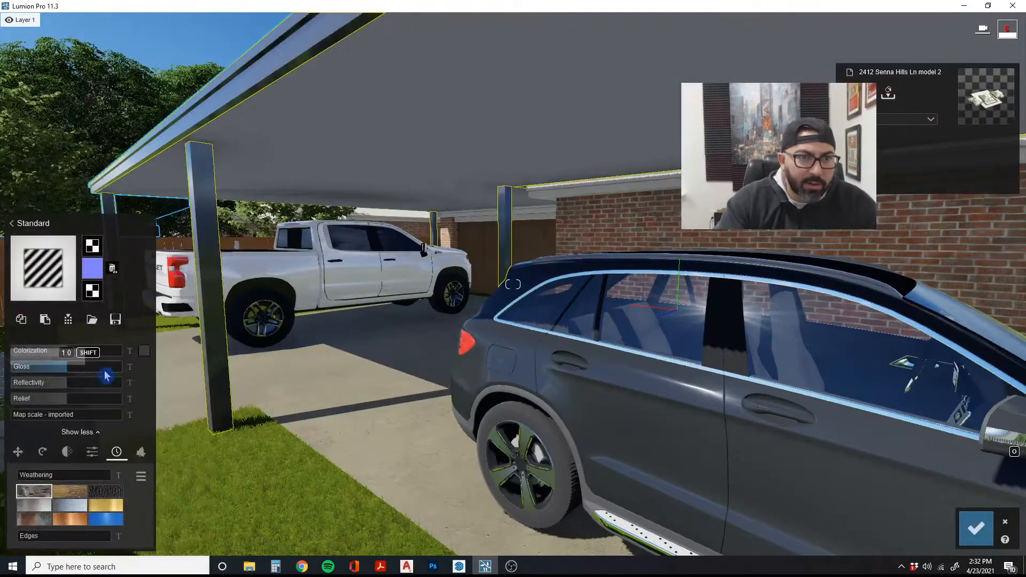
{"action": "left_click_drag", "start_coordinate": [72, 387], "coordinate": [52, 383]}
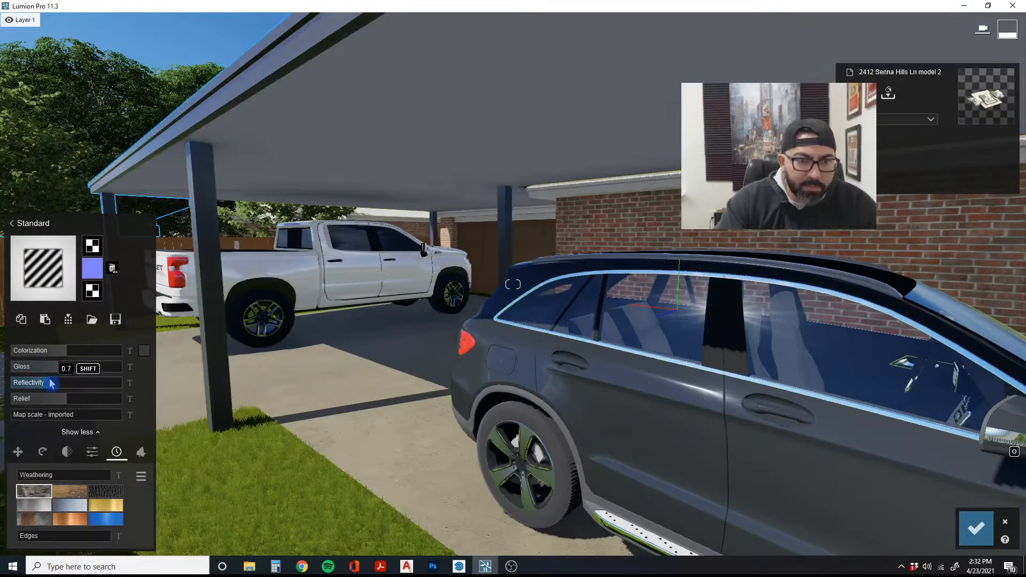
Check the carport finish around the house up to the covered patio, and save the material changes
{"action": "key", "text": "d"}
{"action": "key", "text": "s"}
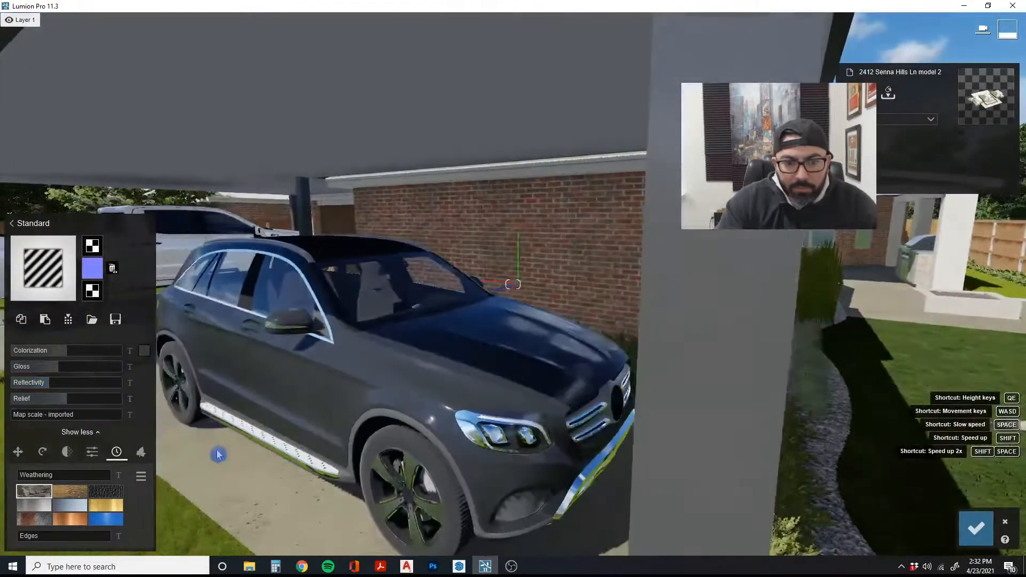
{"action": "key", "text": "s"}
{"action": "key", "text": "d"}
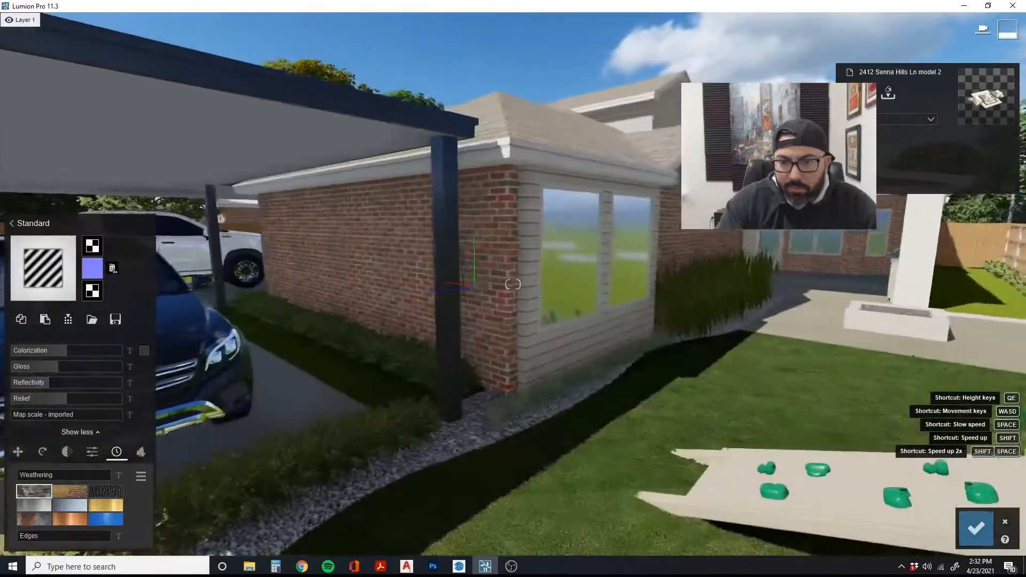
{"action": "key", "text": "d"}
{"action": "key", "text": "w"}
{"action": "key", "text": "q"}
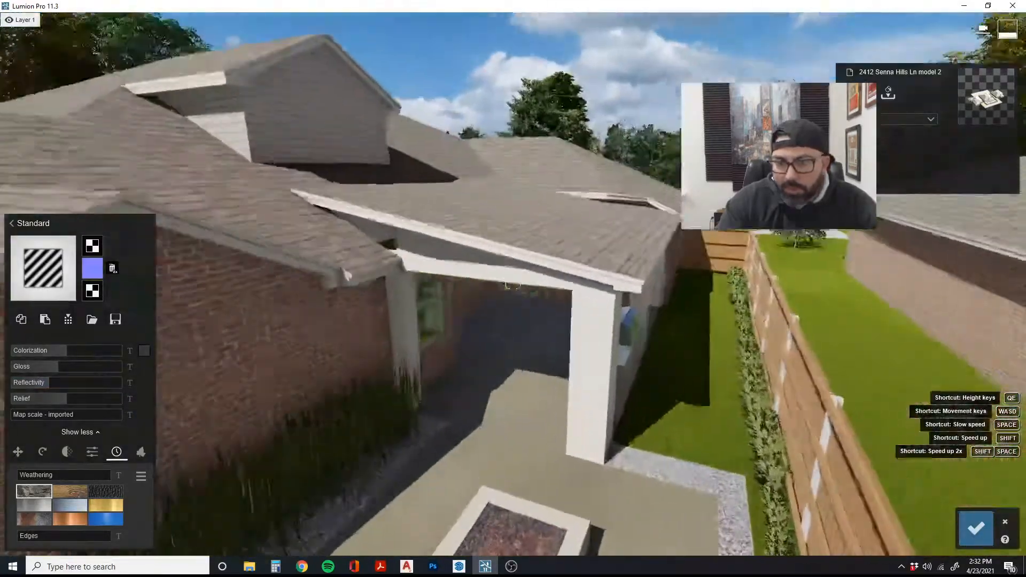
{"action": "key", "text": "w"}
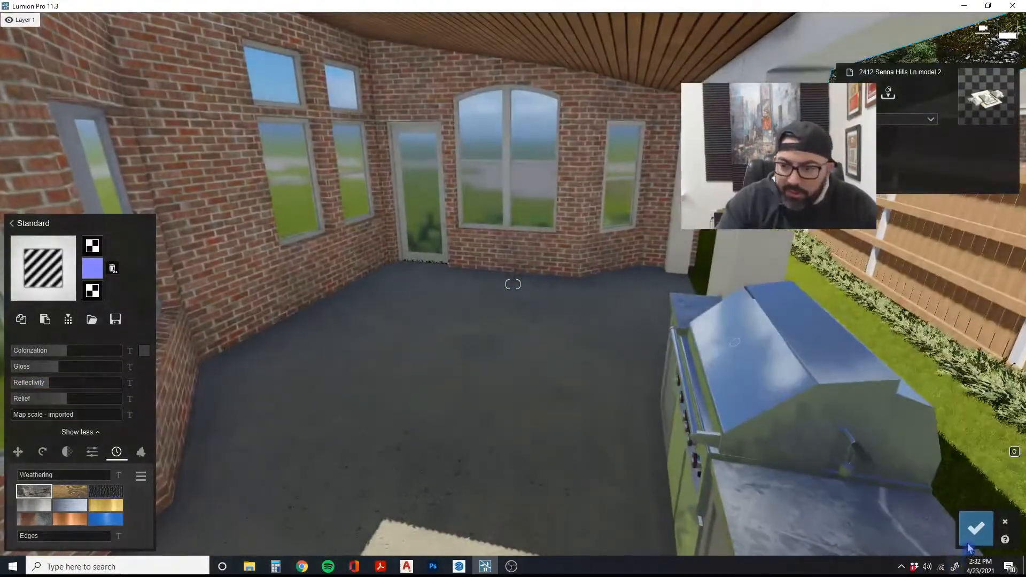
{"action": "left_click", "coordinate": [976, 528]}
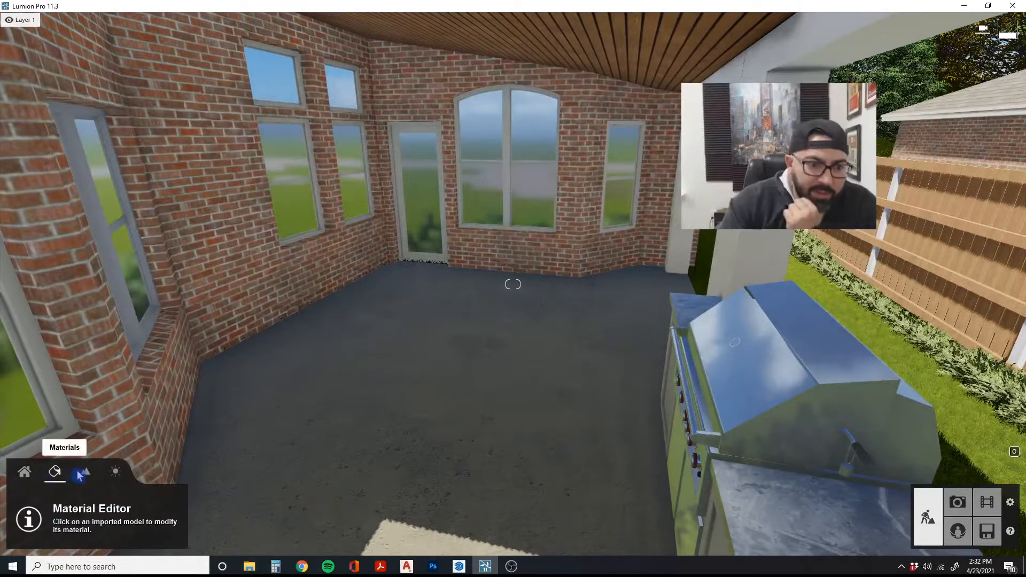
Place the imported Outdoor Furniture Siemens Set on the covered patio floor and rotate it
{"action": "left_click", "coordinate": [26, 473]}
{"action": "left_click", "coordinate": [226, 502]}
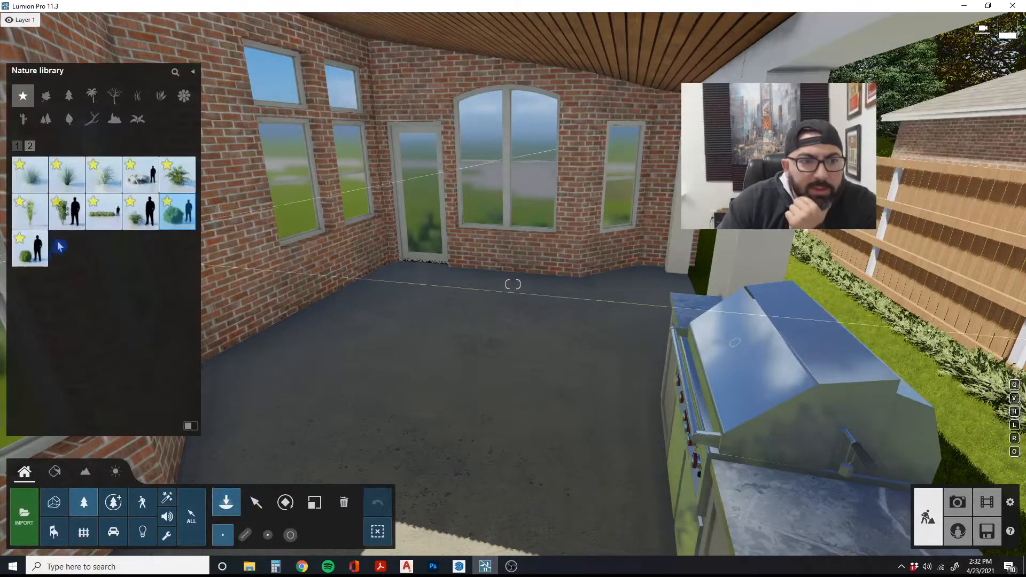
{"action": "left_click", "coordinate": [54, 502]}
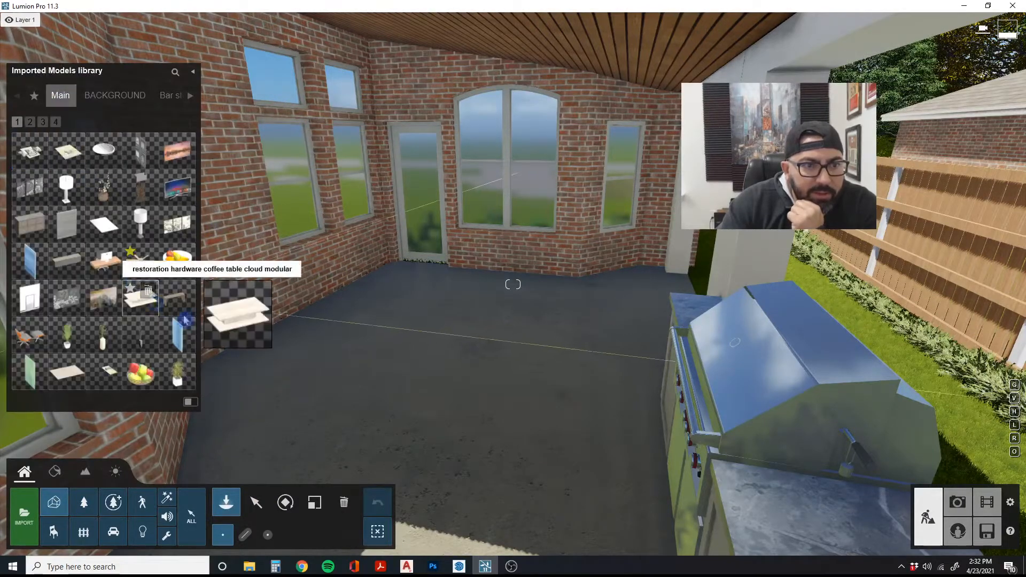
{"action": "left_click", "coordinate": [30, 123]}
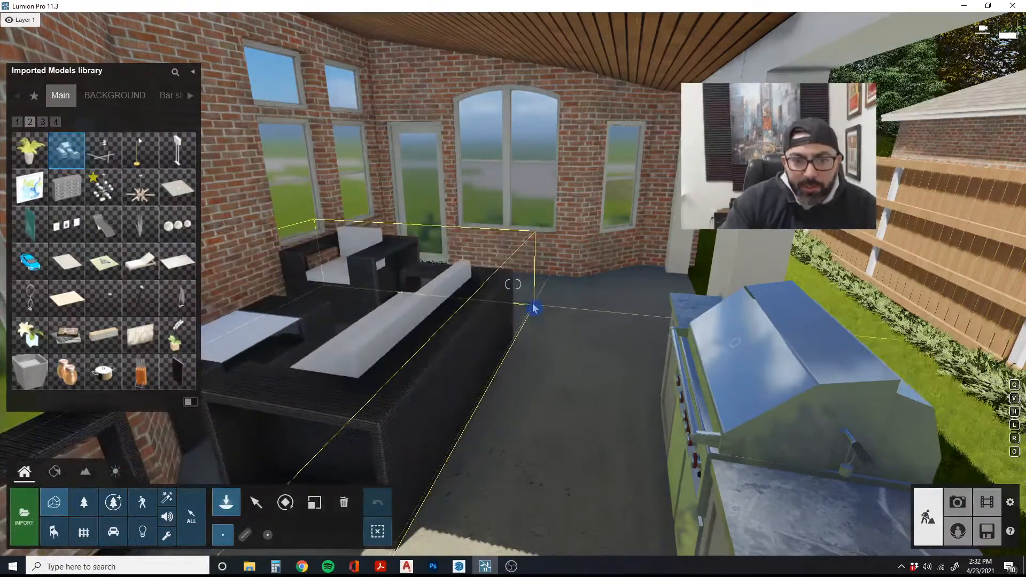
{"action": "left_click", "coordinate": [289, 504]}
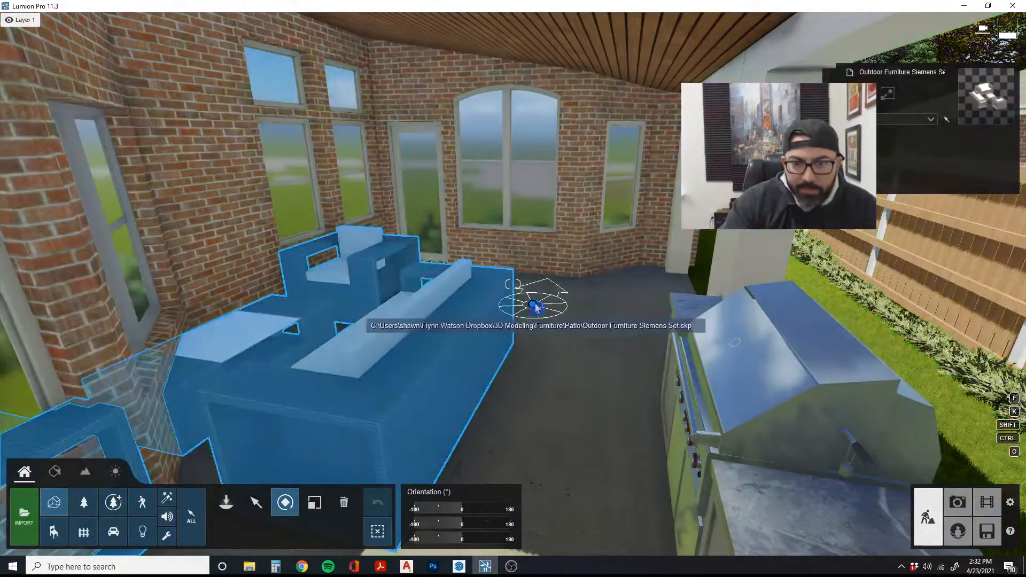
{"action": "left_click_drag", "start_coordinate": [534, 306], "coordinate": [643, 323]}
Move the outdoor furniture set out of the brick wall onto the open patio floor near the outdoor kitchen
{"action": "key", "text": "d"}
{"action": "right_click_drag", "start_coordinate": [642, 324], "coordinate": [609, 343]}
{"action": "key", "text": "s"}
{"action": "left_click", "coordinate": [256, 502]}
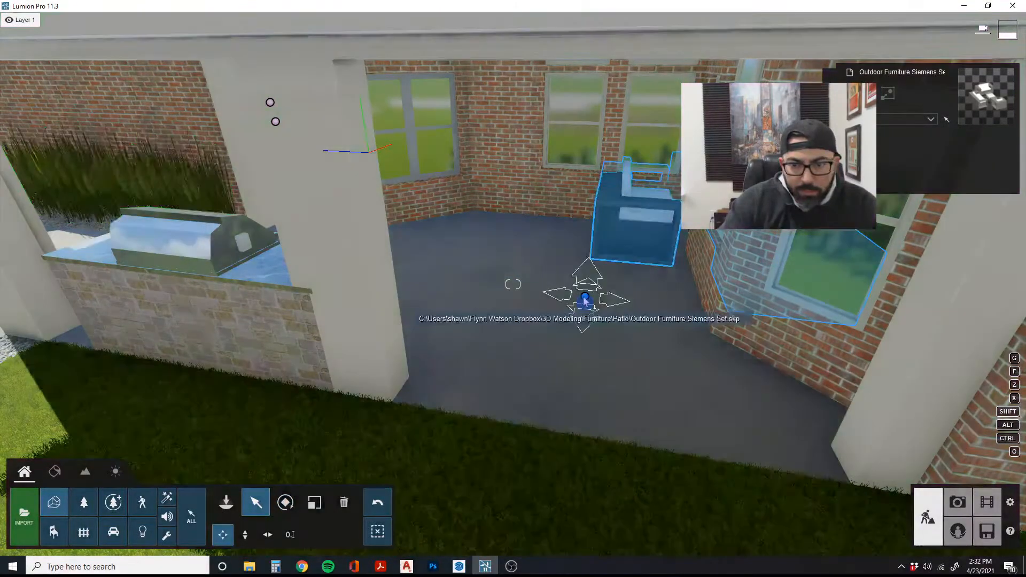
{"action": "left_click_drag", "start_coordinate": [572, 298], "coordinate": [258, 366]}
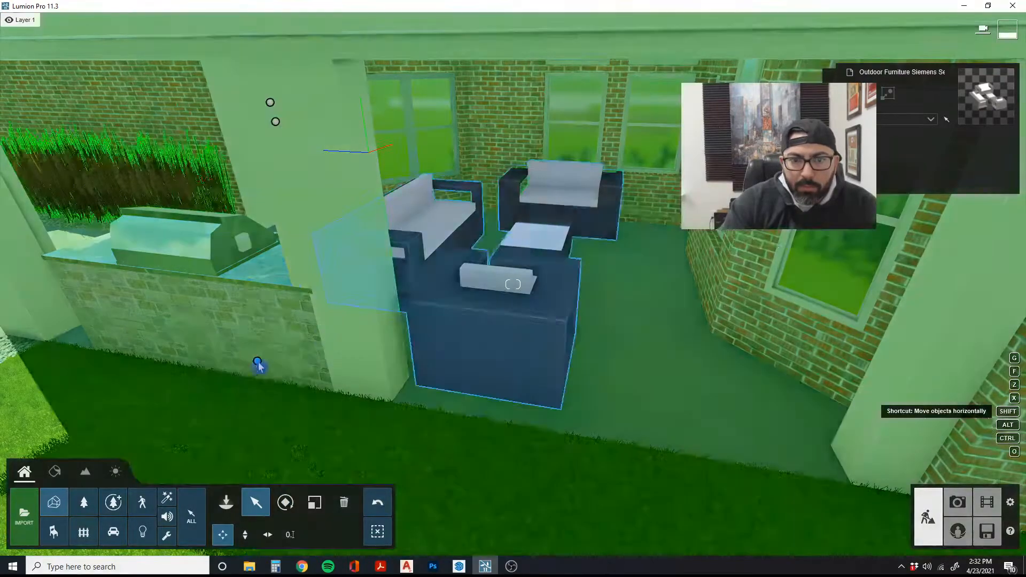
Rotate the furniture set so that its long sofa runs parallel to the windowed brick wall
{"action": "right_click_drag", "start_coordinate": [259, 366], "coordinate": [747, 347]}
{"action": "key", "text": "a"}
{"action": "key", "text": "a"}
{"action": "key", "text": "q"}
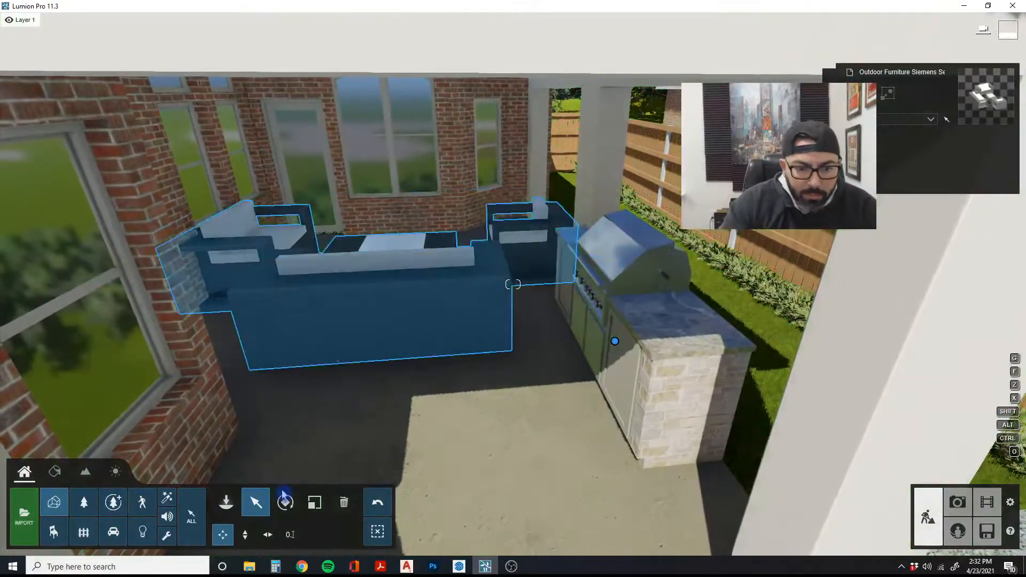
{"action": "left_click", "coordinate": [285, 502]}
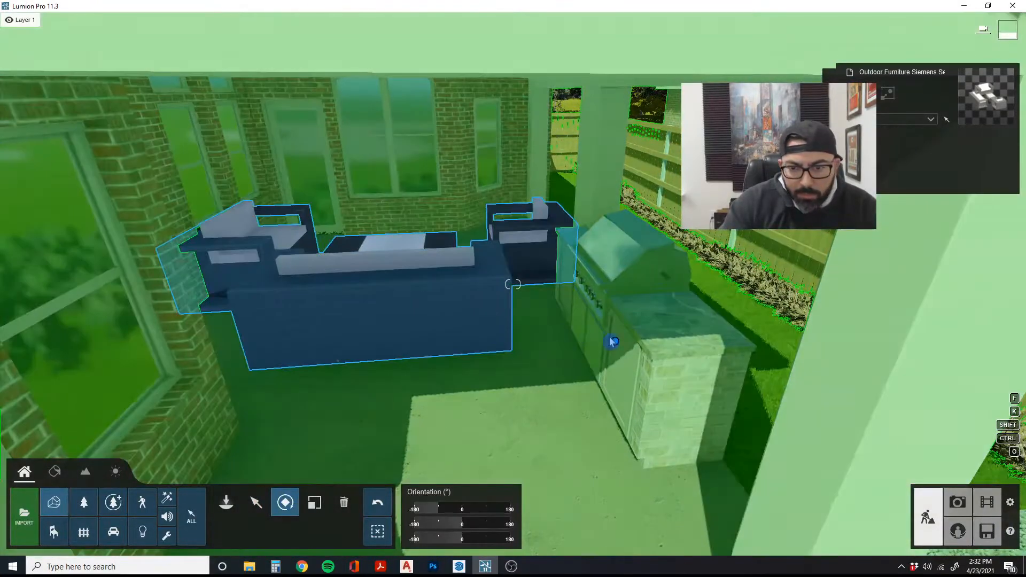
{"action": "left_click_drag", "start_coordinate": [612, 340], "coordinate": [647, 386]}
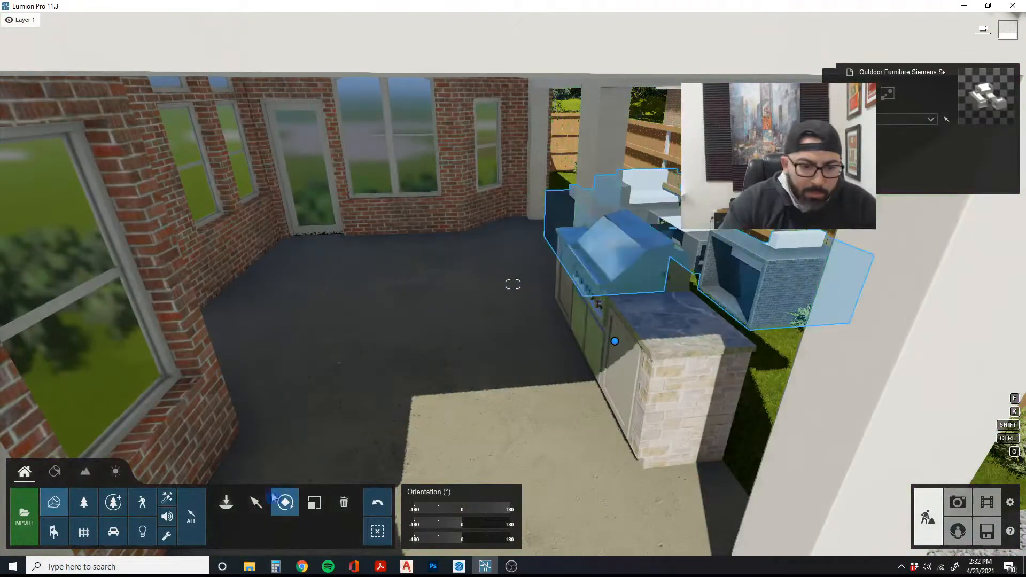
Move the rotated furniture set off the grill counter, back inside the covered patio beside the windowed brick wall
{"action": "left_click", "coordinate": [257, 505]}
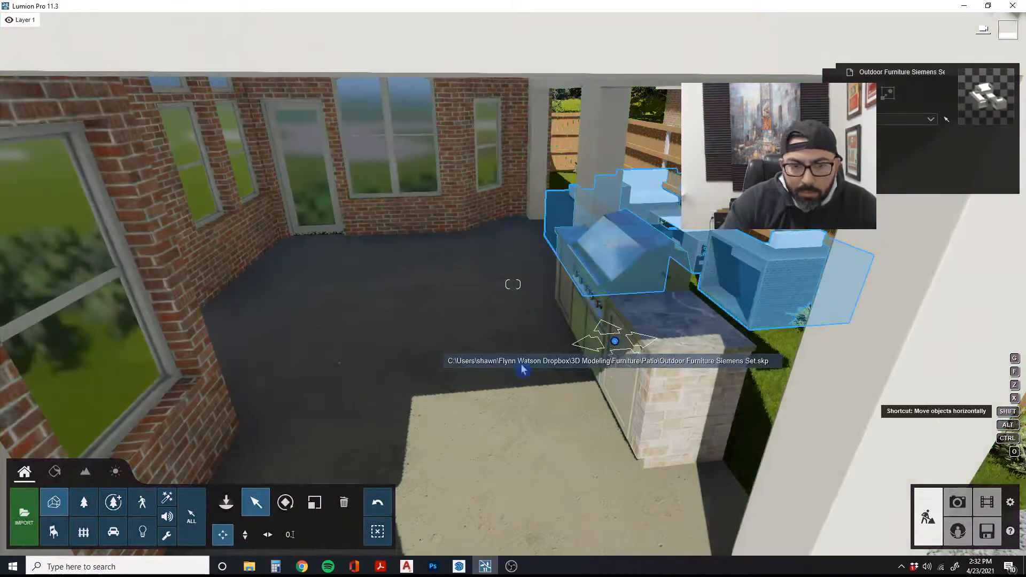
{"action": "left_click_drag", "start_coordinate": [615, 341], "coordinate": [225, 405]}
{"action": "left_click_drag", "start_coordinate": [152, 433], "coordinate": [154, 431]}
{"action": "right_click_drag", "start_coordinate": [155, 431], "coordinate": [396, 365]}
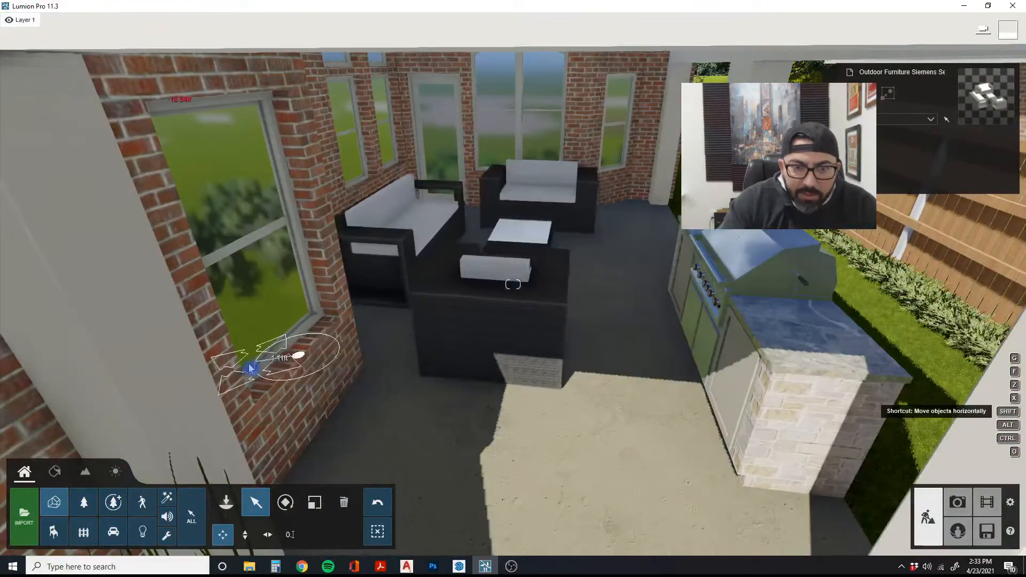
{"action": "left_click_drag", "start_coordinate": [230, 384], "coordinate": [231, 384]}
Shift the furniture set away from the windowed wall toward the open side of the patio
{"action": "key", "text": "s"}
{"action": "right_click_drag", "start_coordinate": [345, 370], "coordinate": [474, 307]}
{"action": "key", "text": "d"}
{"action": "key", "text": "d"}
{"action": "key", "text": "a"}
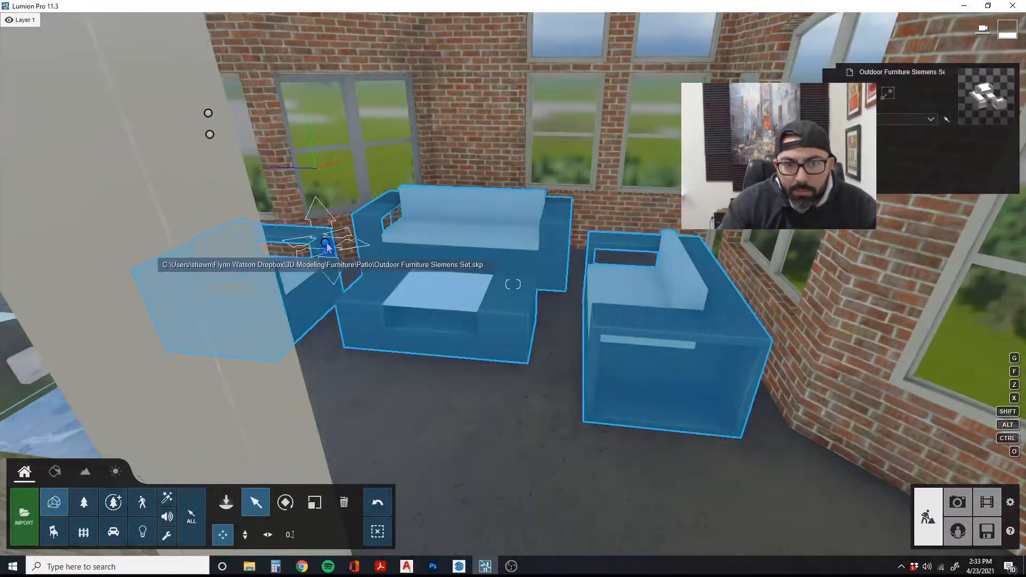
{"action": "left_click_drag", "start_coordinate": [327, 246], "coordinate": [342, 255]}
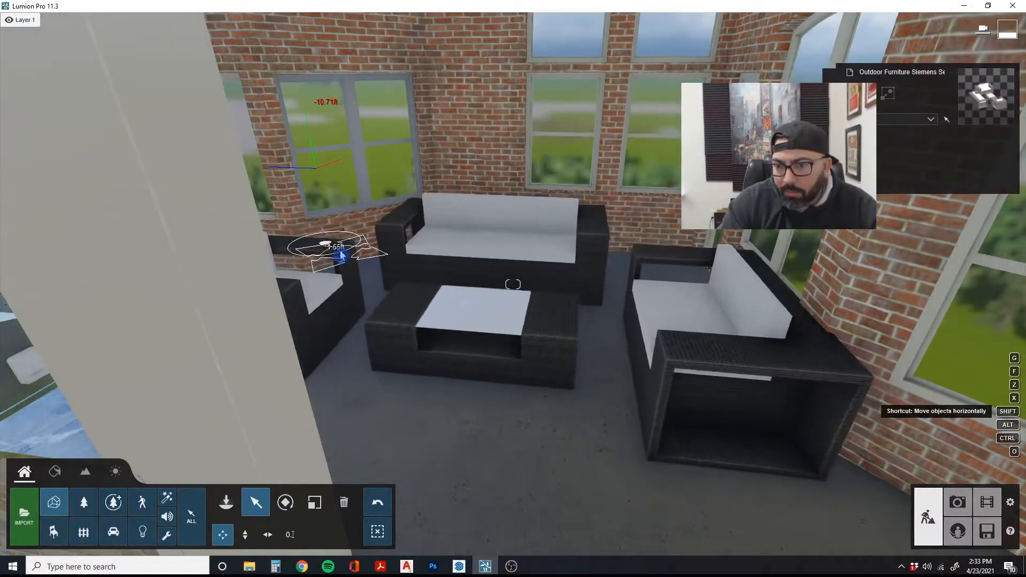
Move the furniture set horizontally back toward the windowed brick wall to widen the walkway beside the grill
{"action": "mouse_move", "coordinate": [352, 253]}
{"action": "right_mouse_down"}
{"action": "mouse_move", "coordinate": [497, 299]}
{"action": "mouse_move", "coordinate": [662, 395]}
{"action": "mouse_move", "coordinate": [827, 448]}
{"action": "mouse_move", "coordinate": [853, 375]}
{"action": "mouse_move", "coordinate": [359, 259]}
{"action": "mouse_move", "coordinate": [364, 267]}
{"action": "right_mouse_up"}
{"action": "key", "text": "a"}
{"action": "key", "text": "a"}
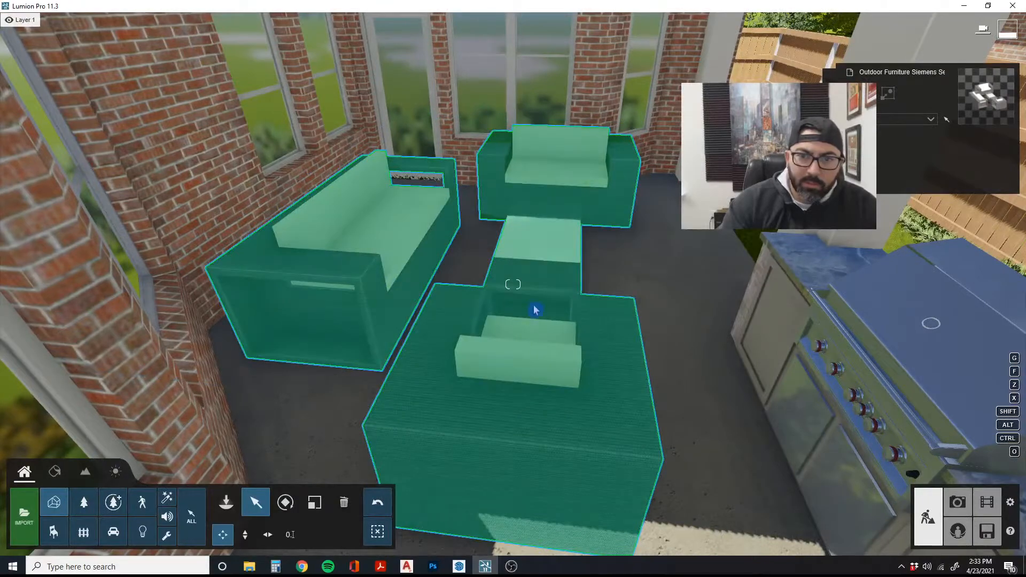
{"action": "key", "text": "s"}
{"action": "right_click_drag", "start_coordinate": [535, 310], "coordinate": [350, 324]}
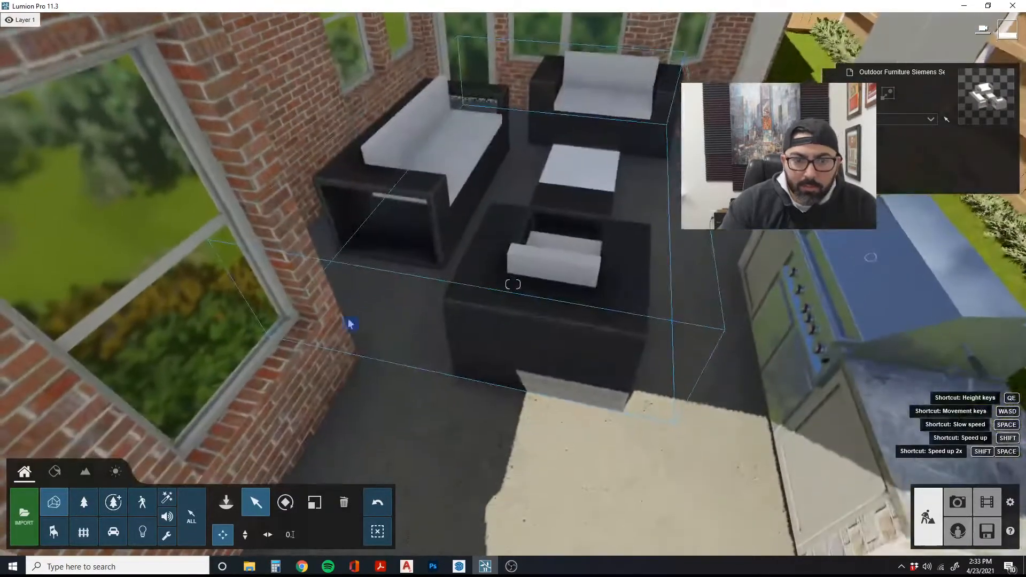
{"action": "left_click", "coordinate": [350, 324]}
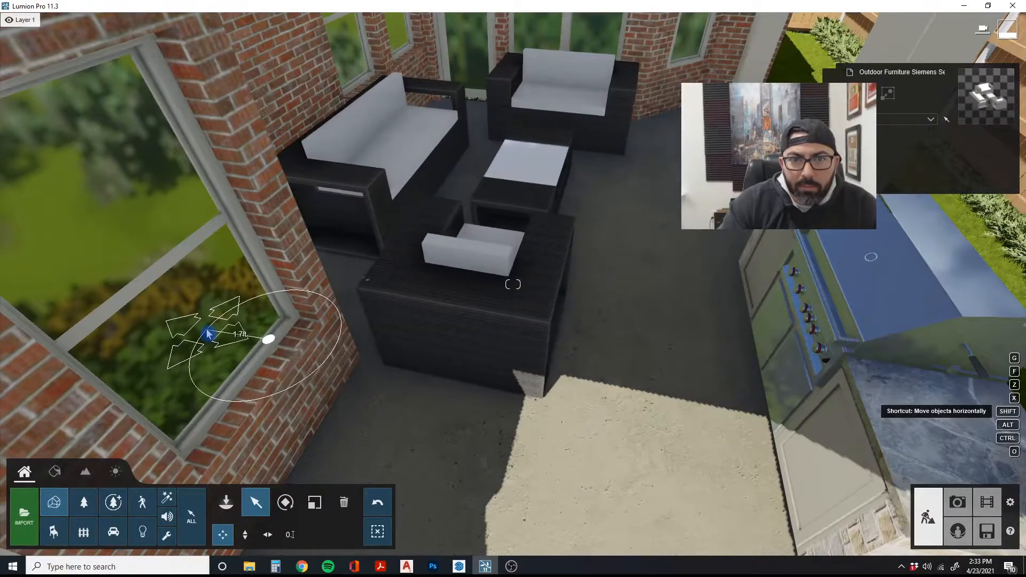
{"action": "left_click_drag", "start_coordinate": [203, 337], "coordinate": [202, 332], "text": "shift"}
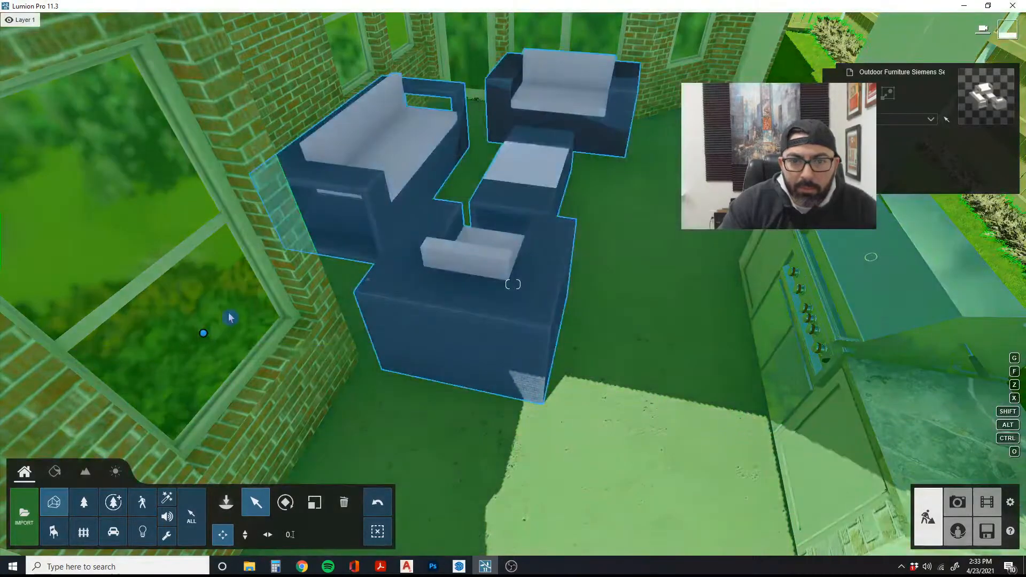
Shift the furniture set slightly toward the far end of the patio, away from the grill
{"action": "key", "text": "d"}
{"action": "right_click_drag", "start_coordinate": [201, 332], "coordinate": [254, 302]}
{"action": "key", "text": "w"}
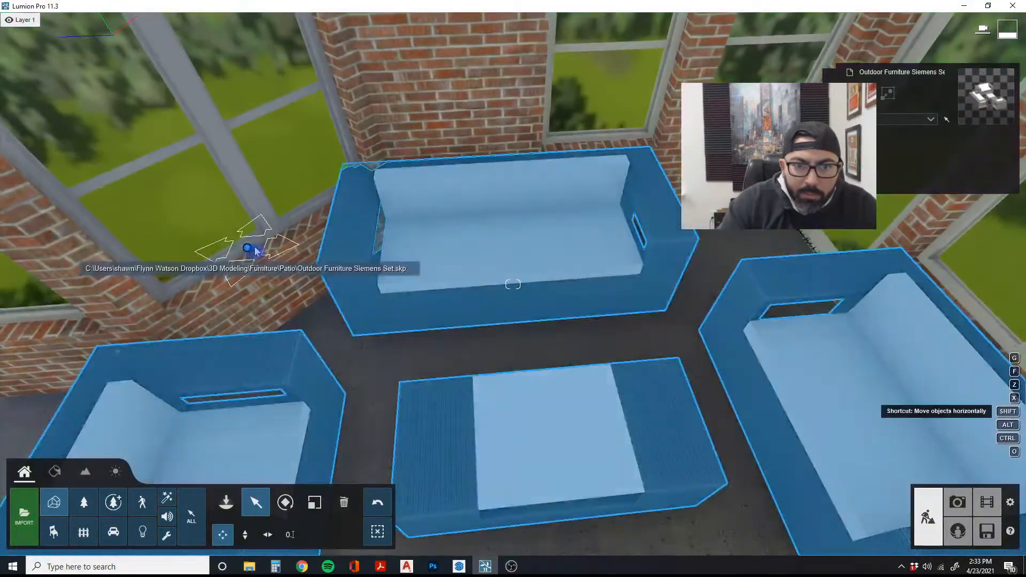
{"action": "left_click_drag", "start_coordinate": [255, 251], "coordinate": [289, 248], "text": "shift"}
Delete the Outdoor Furniture Siemens Set from the covered patio
{"action": "right_click_drag", "start_coordinate": [289, 248], "coordinate": [290, 353]}
{"action": "key", "text": "s"}
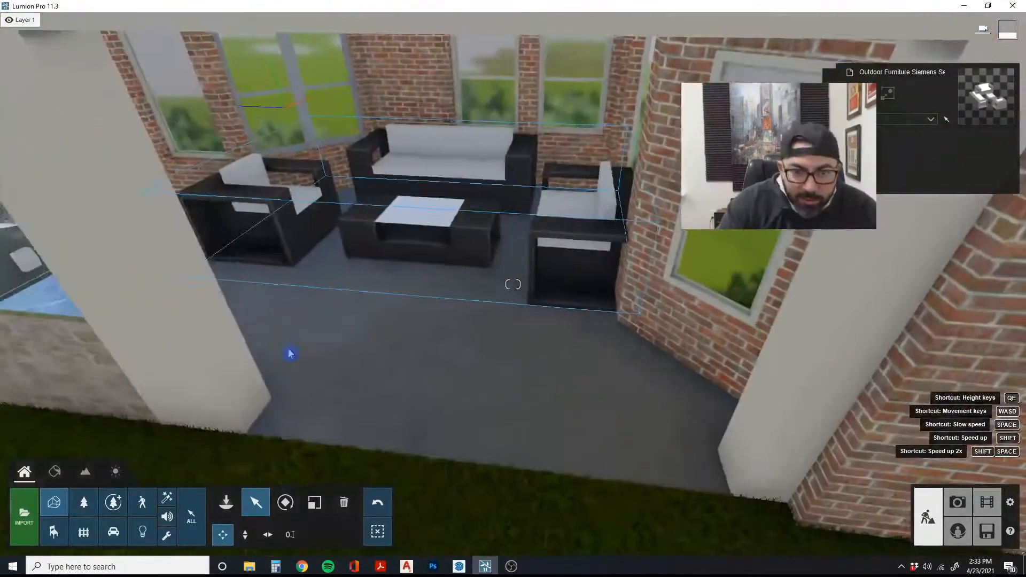
{"action": "left_click", "coordinate": [345, 495]}
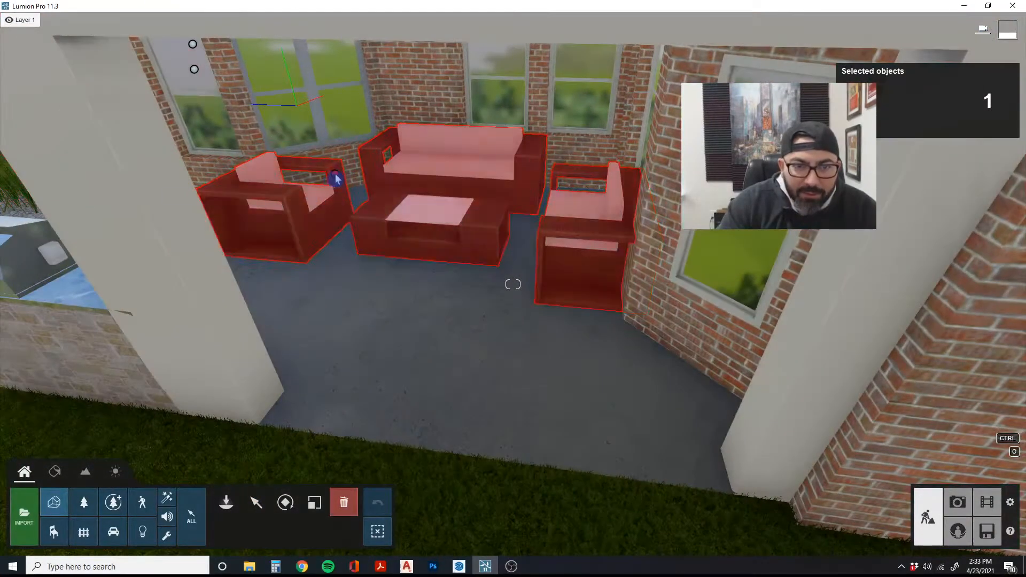
{"action": "left_click", "coordinate": [336, 179]}
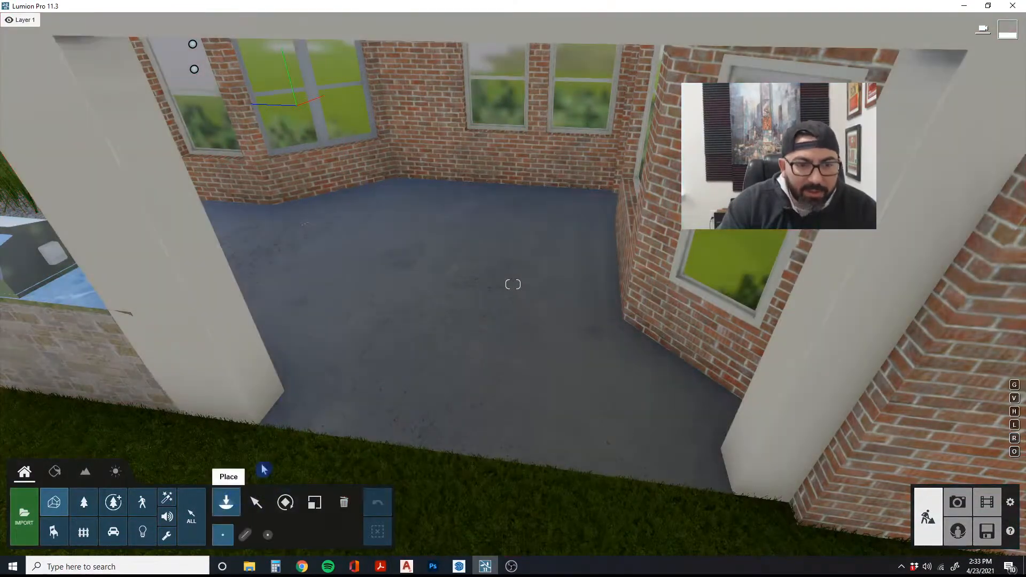
Place the Outdoor+Pack+01+MD -2 wicker seating set from the imported Patio models on the covered patio
{"action": "left_click", "coordinate": [226, 501]}
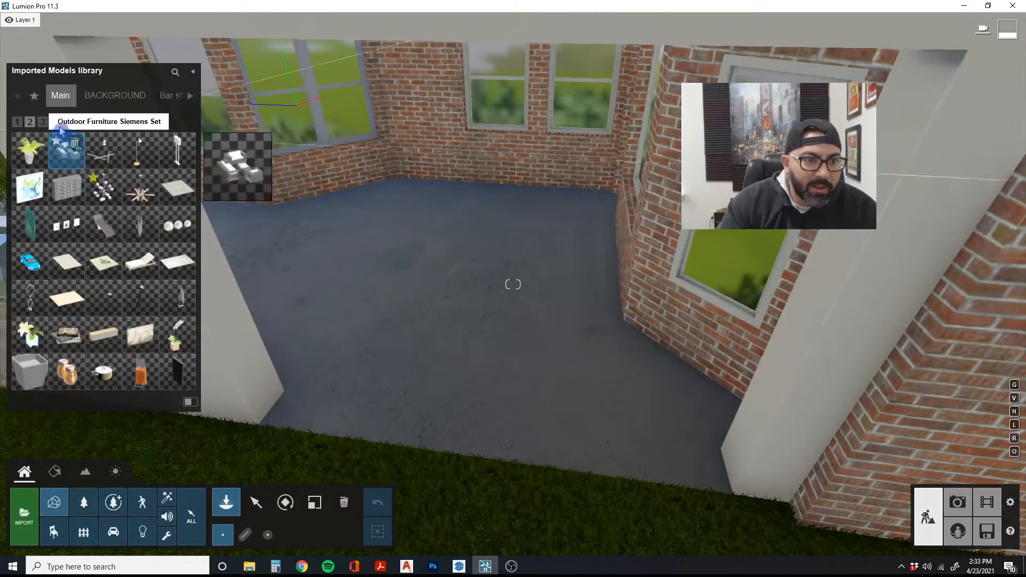
{"action": "left_click", "coordinate": [43, 122]}
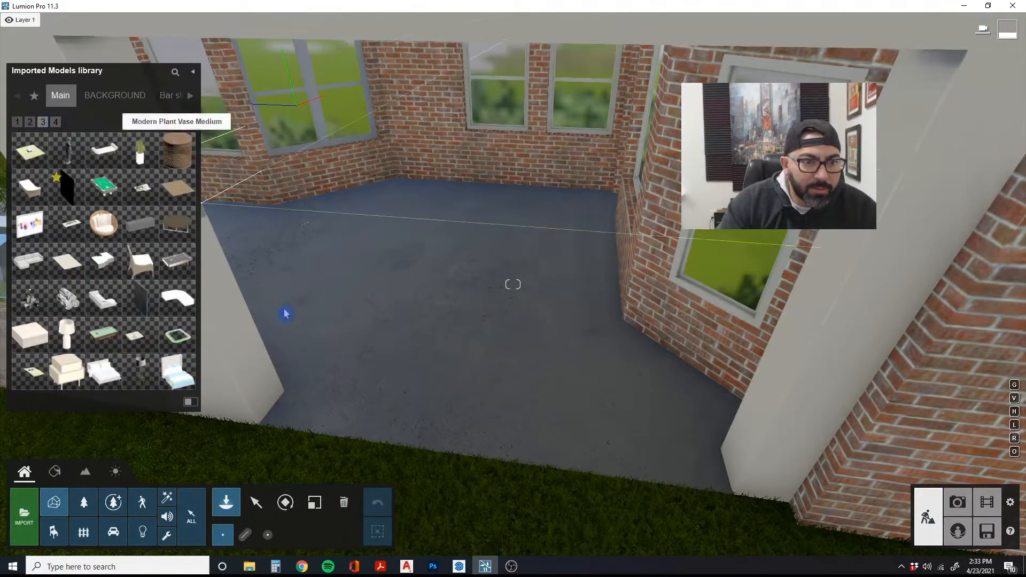
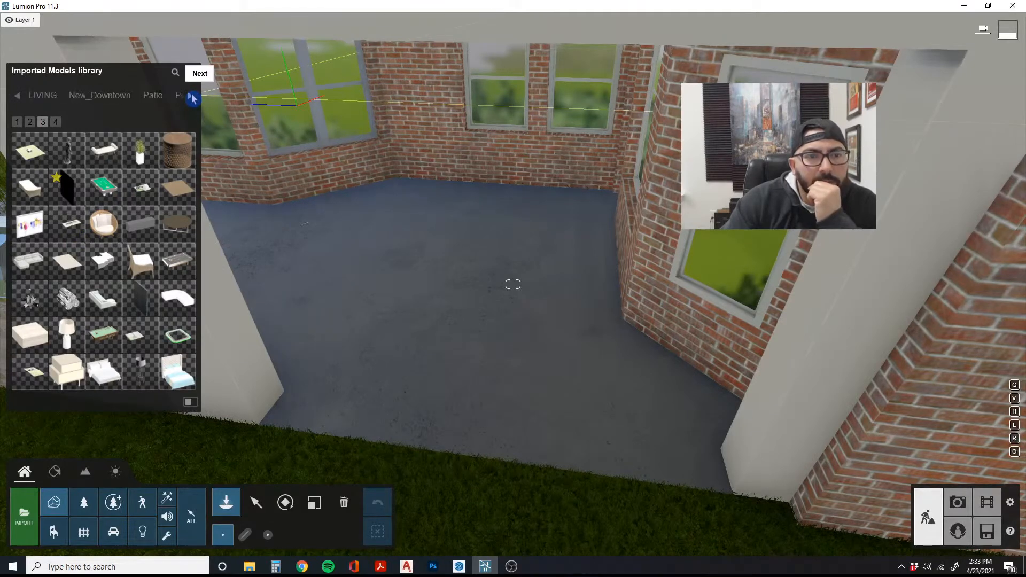
{"action": "left_click", "coordinate": [114, 99]}
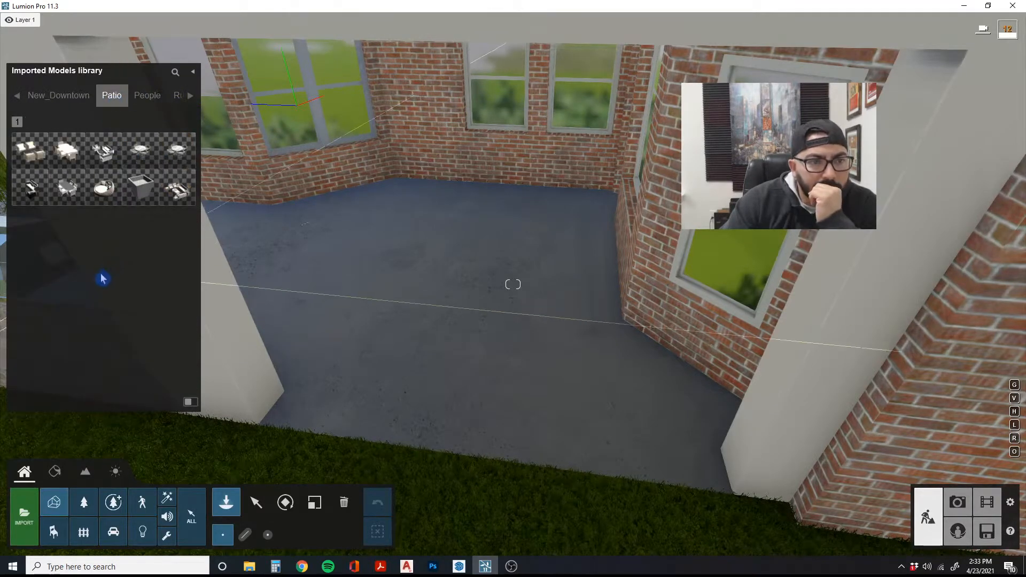
{"action": "mouse_move", "coordinate": [31, 170]}
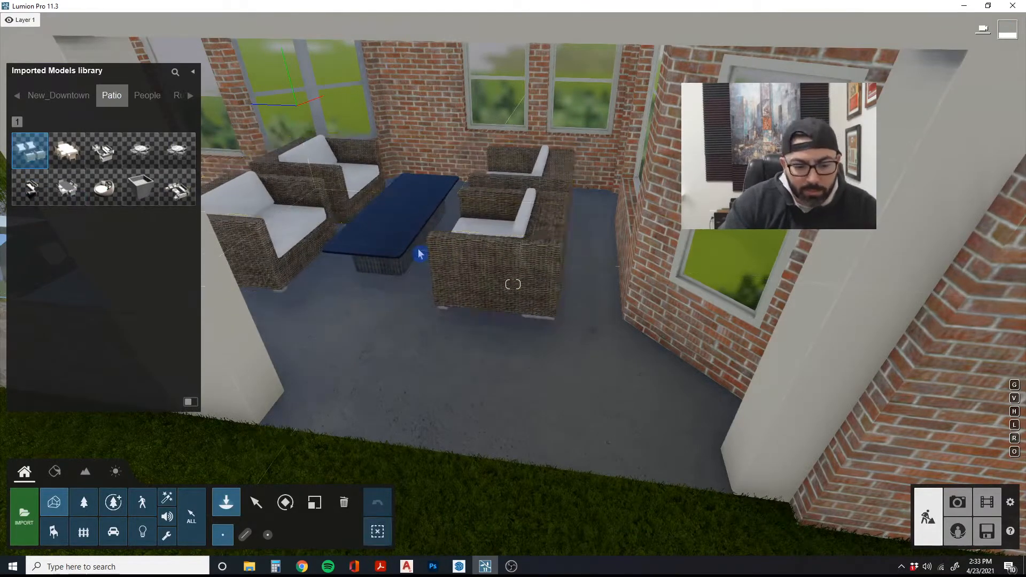
Rotate the wicker seating set about a quarter turn so its chair rows run parallel to the patio's grass edge
{"action": "key", "text": "a"}
{"action": "right_click_drag", "start_coordinate": [419, 254], "coordinate": [444, 259]}
{"action": "key", "text": "d"}
{"action": "key", "text": "w"}
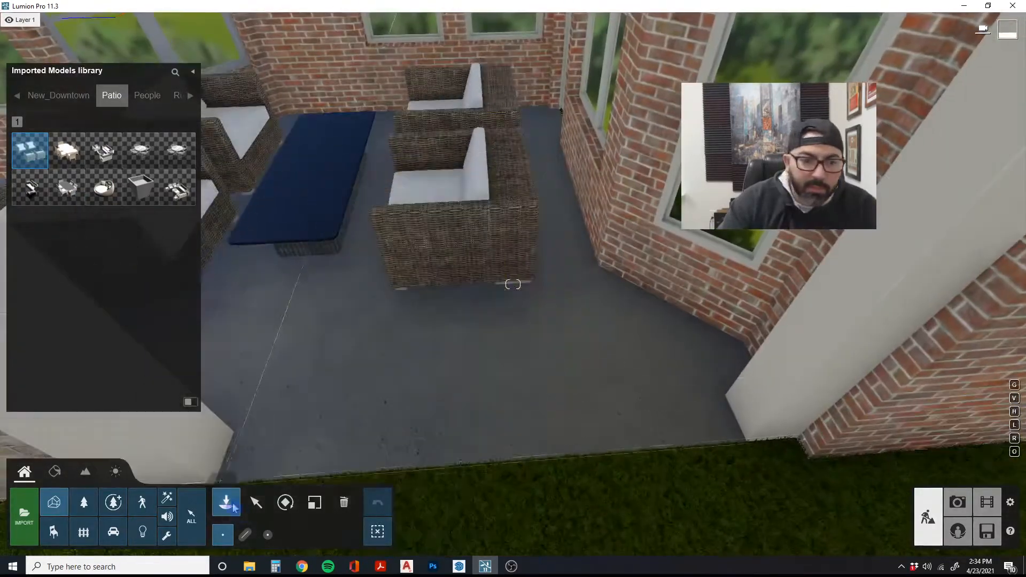
{"action": "left_click", "coordinate": [285, 502]}
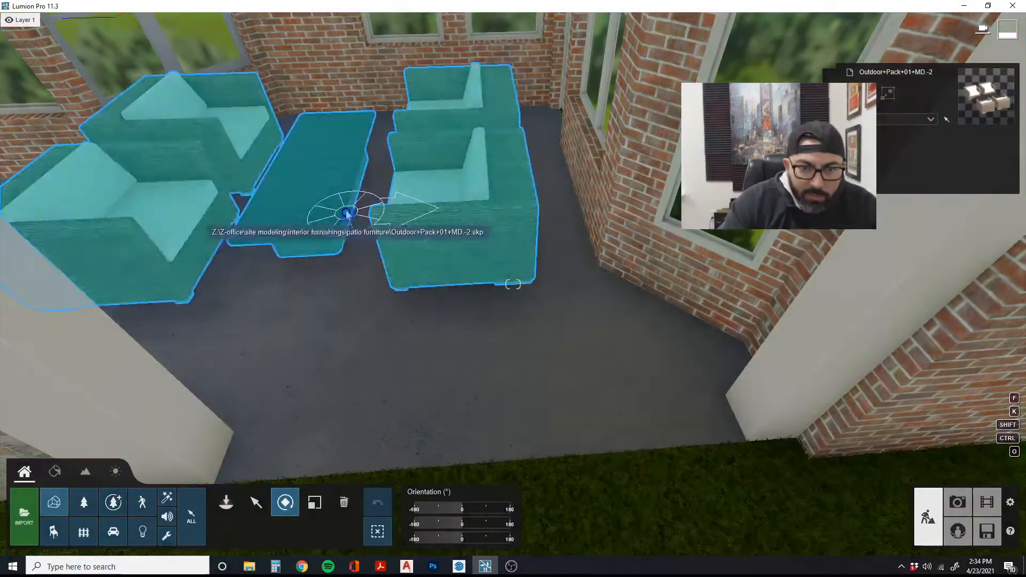
{"action": "left_click_drag", "start_coordinate": [354, 265], "coordinate": [335, 293]}
Move the wicker seating set horizontally away from the grass edge, toward the far windowed wall
{"action": "left_click", "coordinate": [256, 502]}
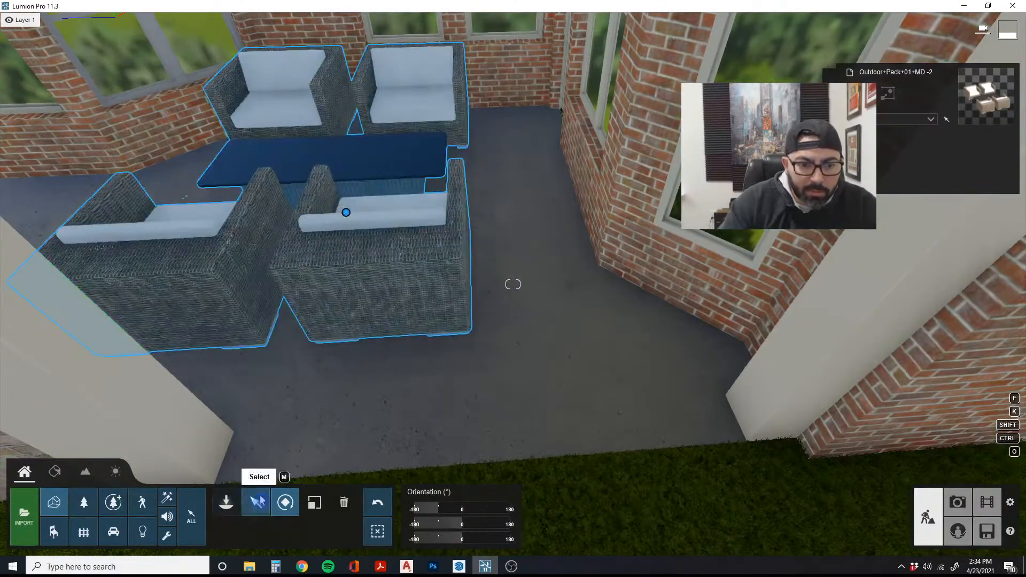
{"action": "left_click", "coordinate": [256, 501]}
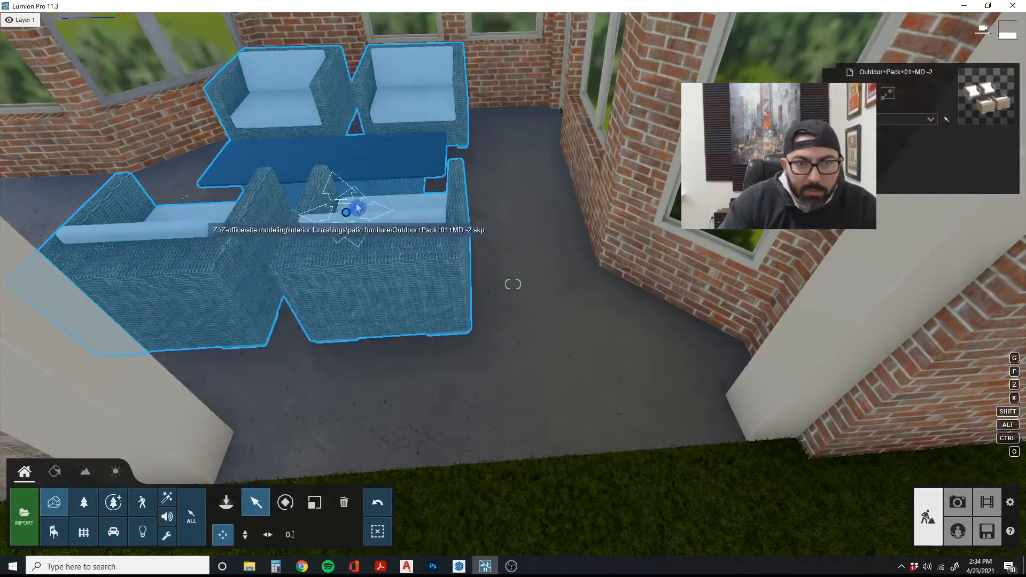
{"action": "left_click_drag", "start_coordinate": [357, 208], "coordinate": [360, 185]}
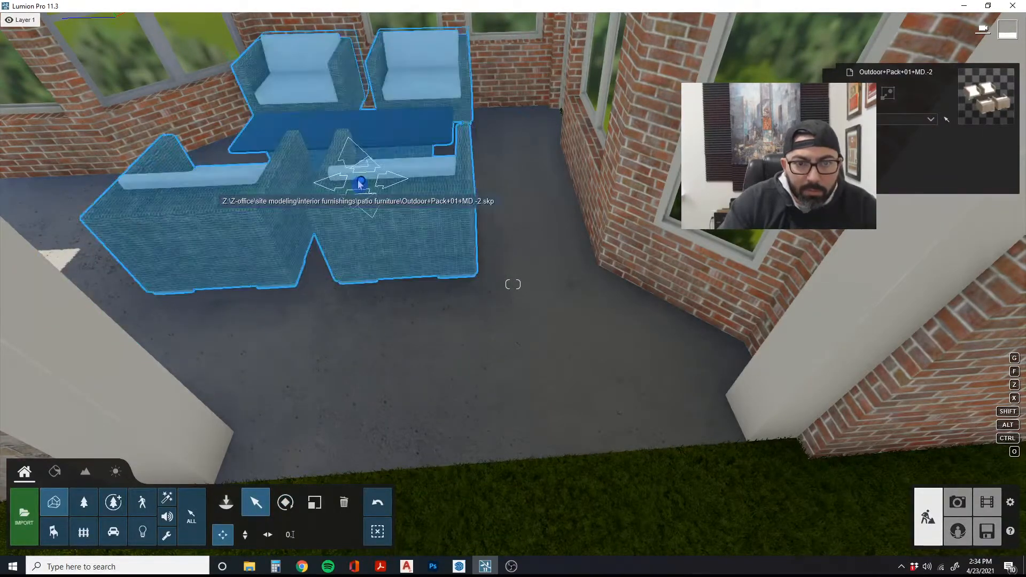
Lower the wicker seating set vertically so its feet rest on the patio floor
{"action": "key", "text": "a"}
{"action": "right_click_drag", "start_coordinate": [362, 184], "coordinate": [311, 192]}
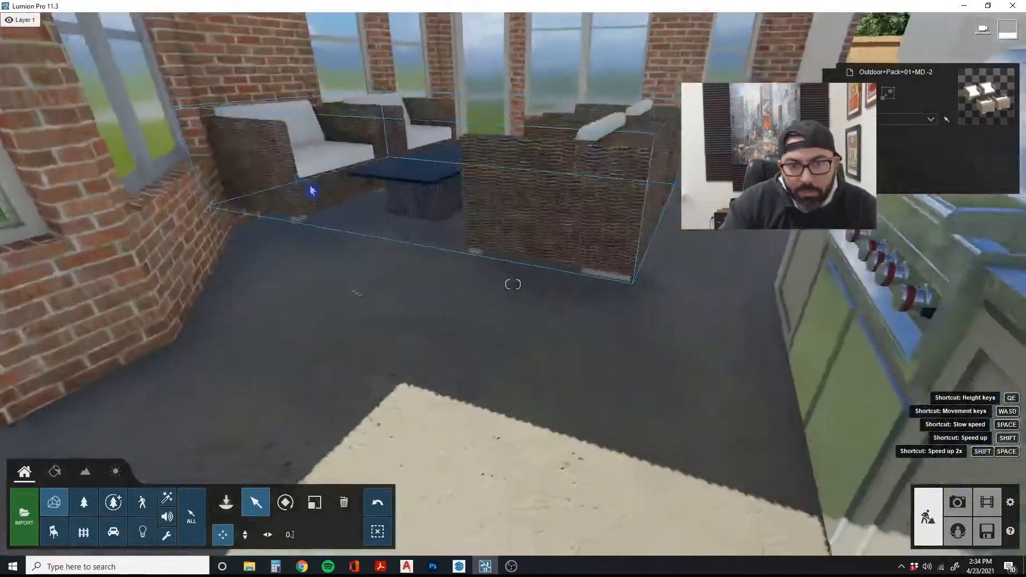
{"action": "left_click", "coordinate": [246, 532]}
{"action": "right_click_drag", "start_coordinate": [397, 335], "coordinate": [440, 280]}
{"action": "key", "text": "e"}
{"action": "mouse_move", "coordinate": [457, 238]}
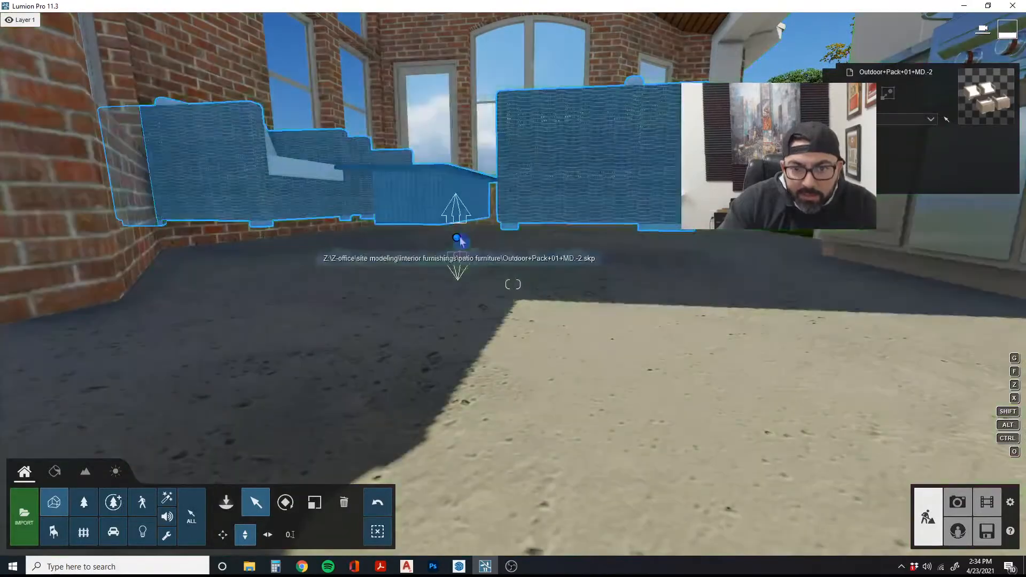
{"action": "left_click_drag", "start_coordinate": [456, 240], "coordinate": [463, 315]}
Shift the wicker seating set horizontally away from the windowed brick wall, toward the patio's open side
{"action": "key", "text": "q"}
{"action": "right_click_drag", "start_coordinate": [460, 311], "coordinate": [390, 385]}
{"action": "key", "text": "w"}
{"action": "mouse_move", "coordinate": [529, 349]}
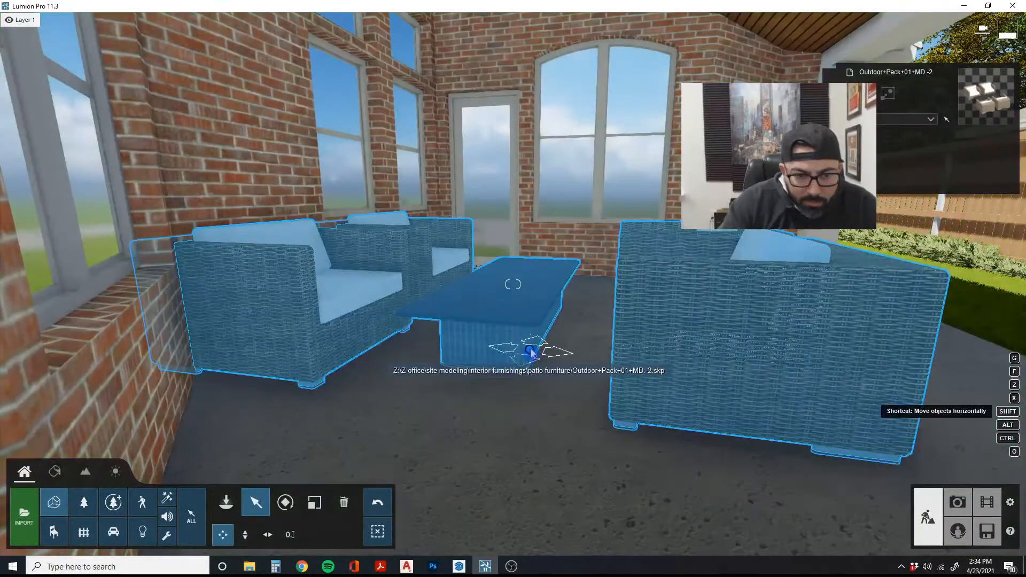
{"action": "left_click_drag", "start_coordinate": [530, 353], "coordinate": [569, 352]}
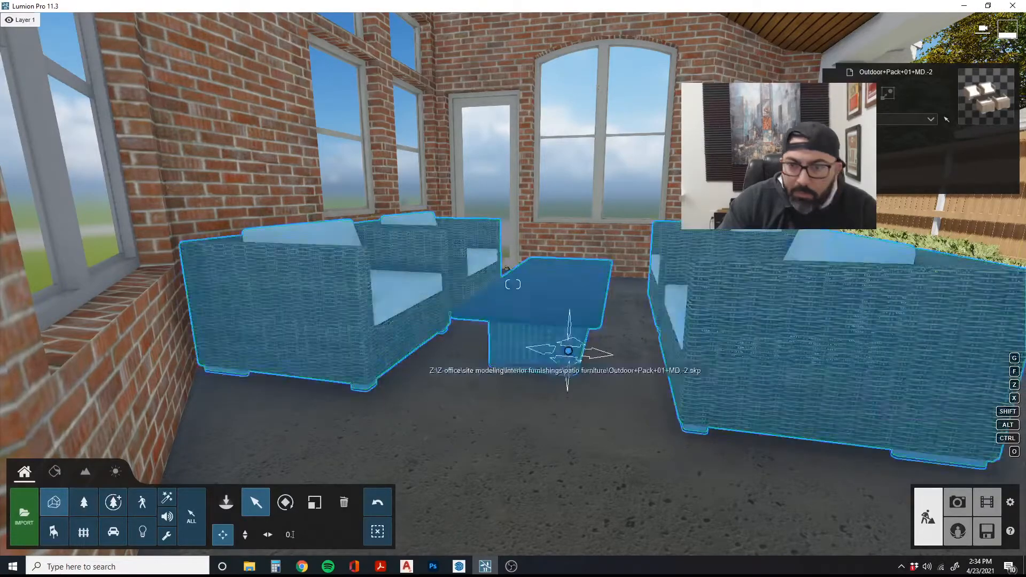
Place the potted bamboo VP+Bambus+Muriel from the Main imported models by the brick wall near the grass-side column
{"action": "key", "text": "d"}
{"action": "right_click_drag", "start_coordinate": [569, 352], "coordinate": [584, 334]}
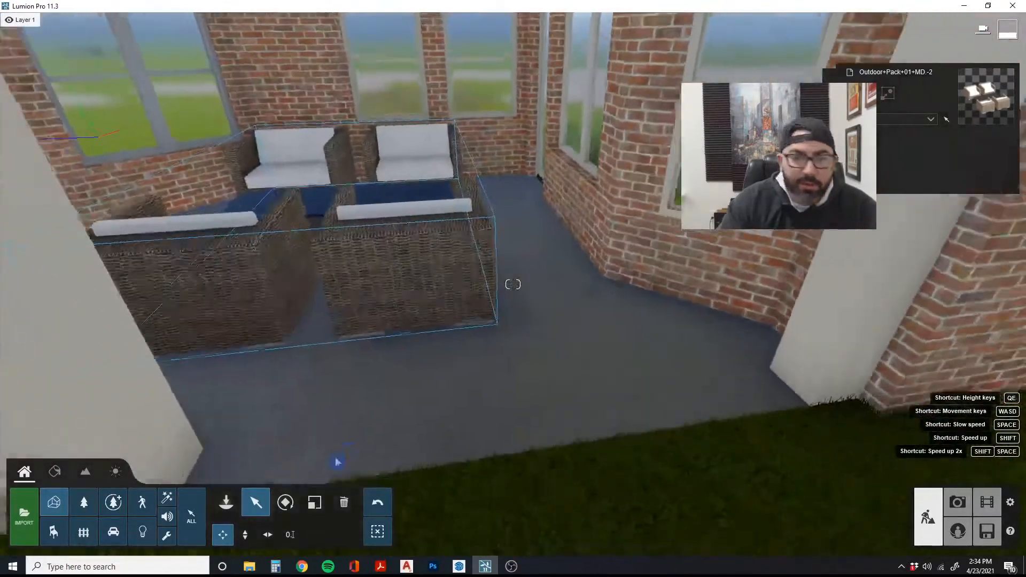
{"action": "key", "text": "s"}
{"action": "left_click", "coordinate": [226, 503]}
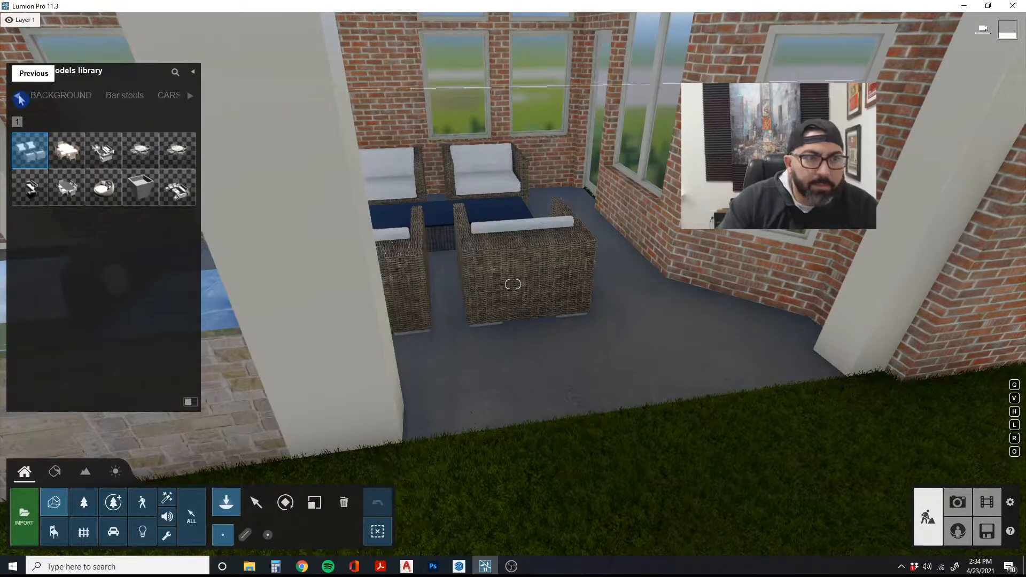
{"action": "left_click", "coordinate": [61, 101]}
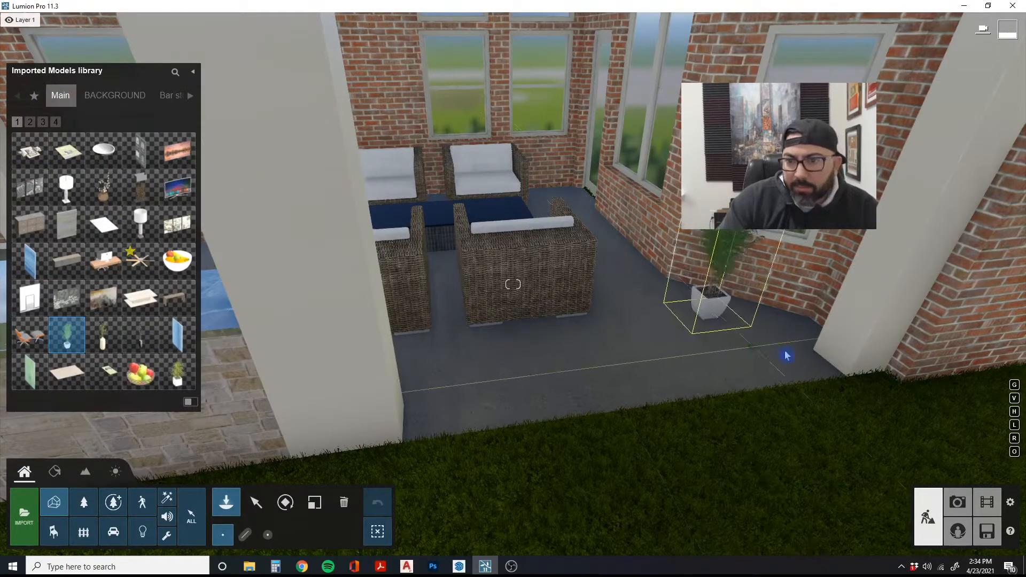
Place two more potted bamboos, one in the window corner beside the armchairs and one by the column next to the ornamental grasses
{"action": "key", "text": "a"}
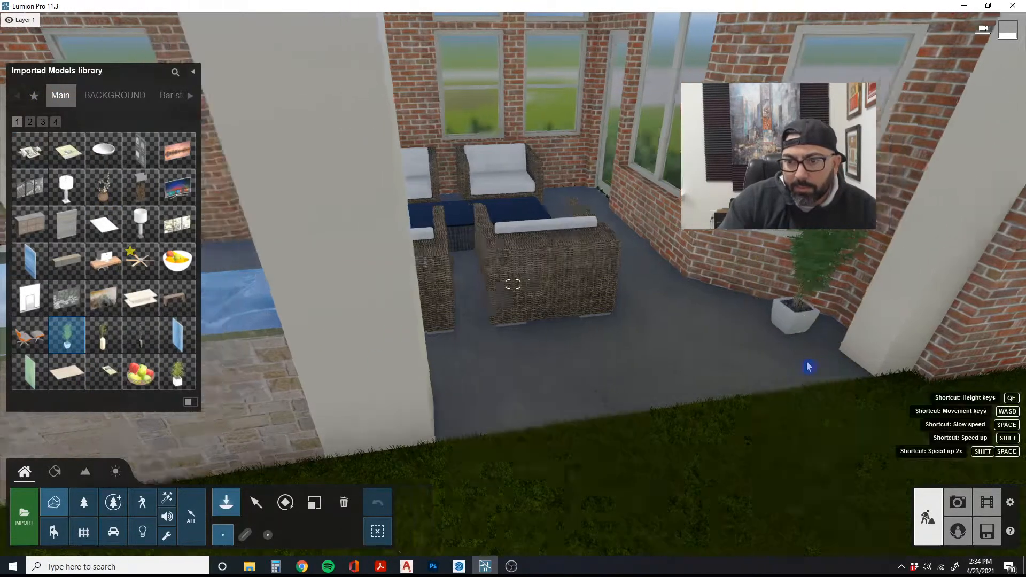
{"action": "key", "text": "w"}
{"action": "key", "text": "s"}
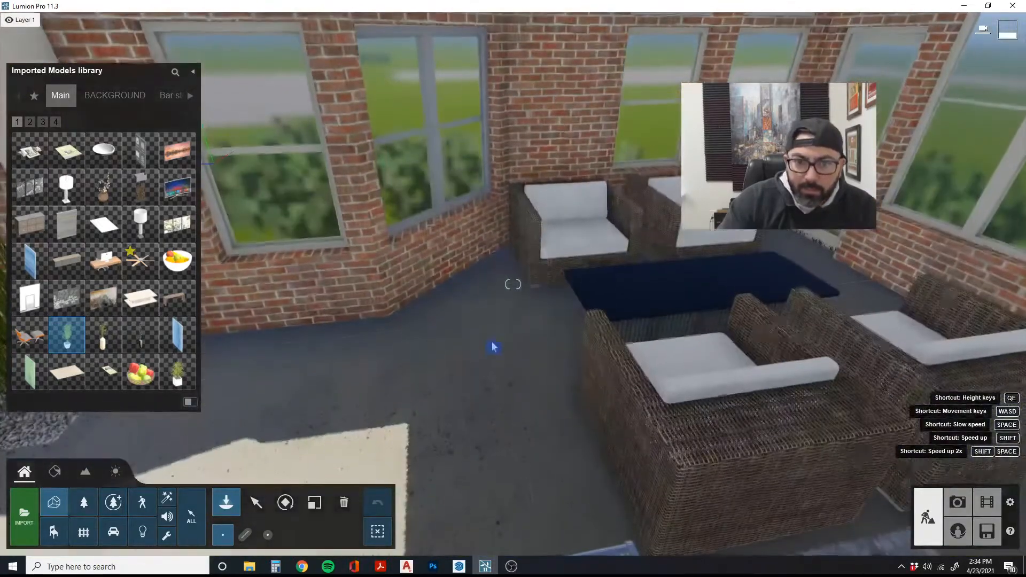
{"action": "key", "text": "a"}
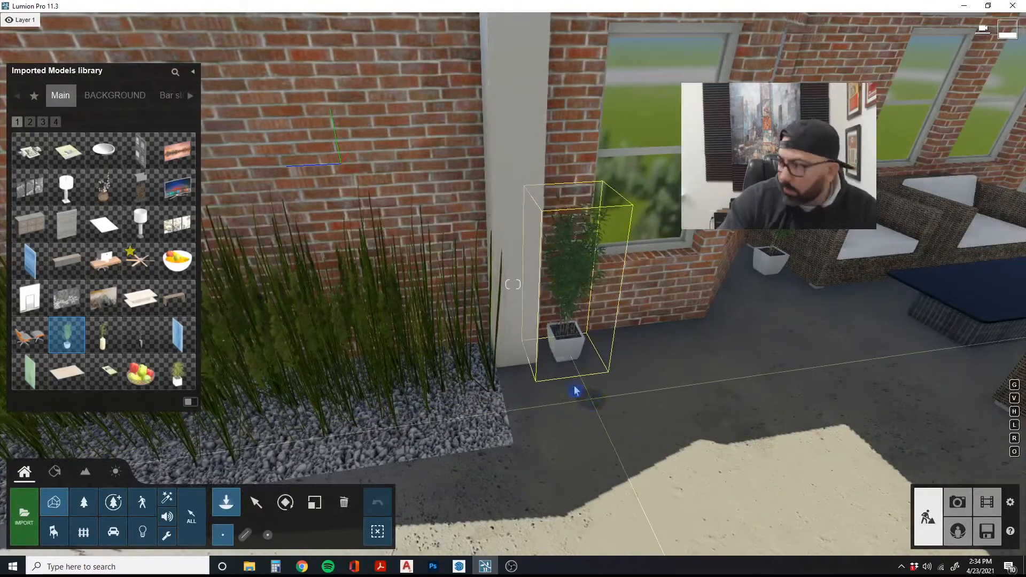
{"action": "key", "text": "s"}
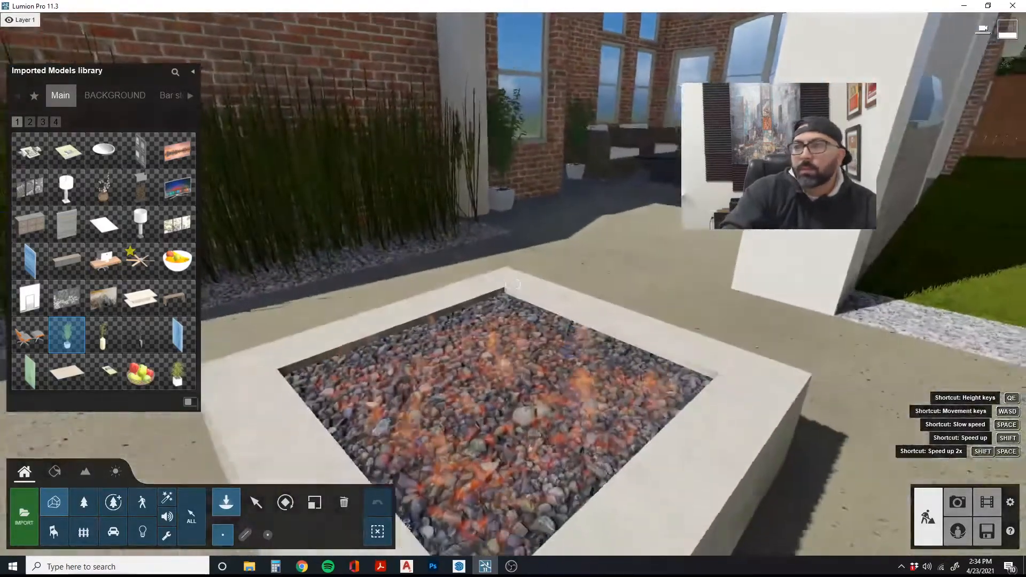
Place the imported PATIO CHAIR beside the fire pit and copy it to set three chairs around the pit
{"action": "key", "text": "s"}
{"action": "right_click_drag", "start_coordinate": [513, 406], "coordinate": [573, 358]}
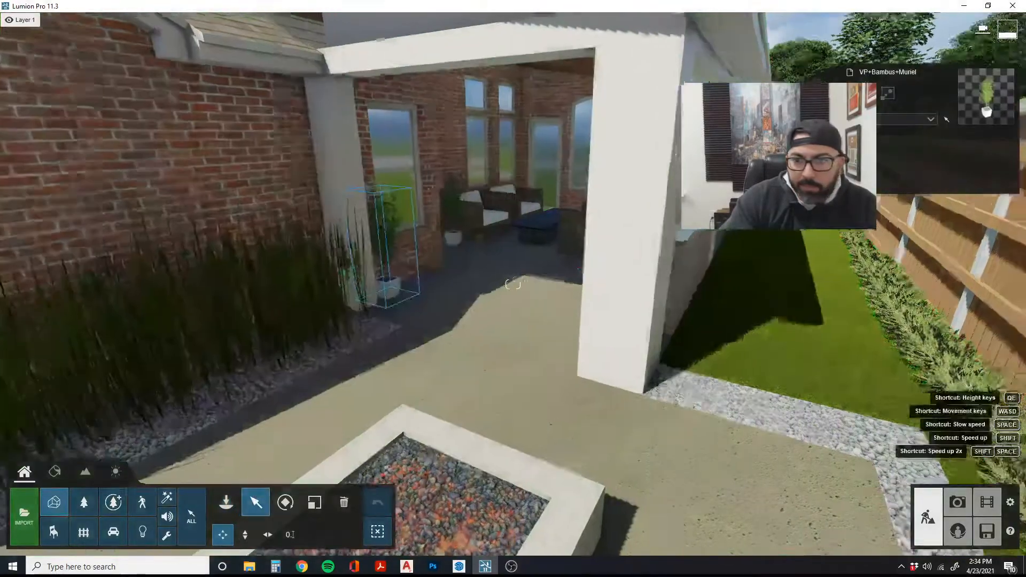
{"action": "key", "text": "s"}
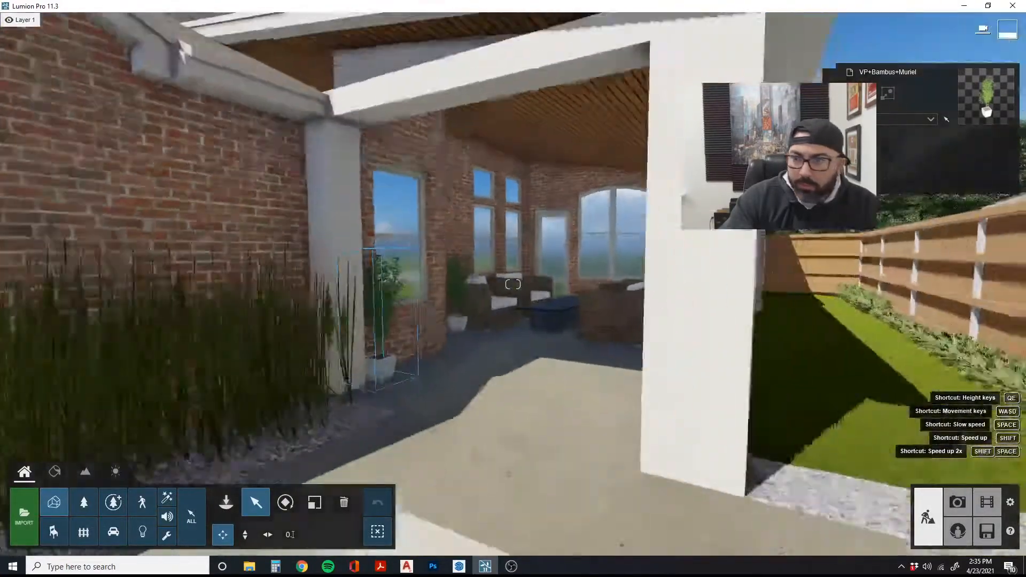
{"action": "key", "text": "s"}
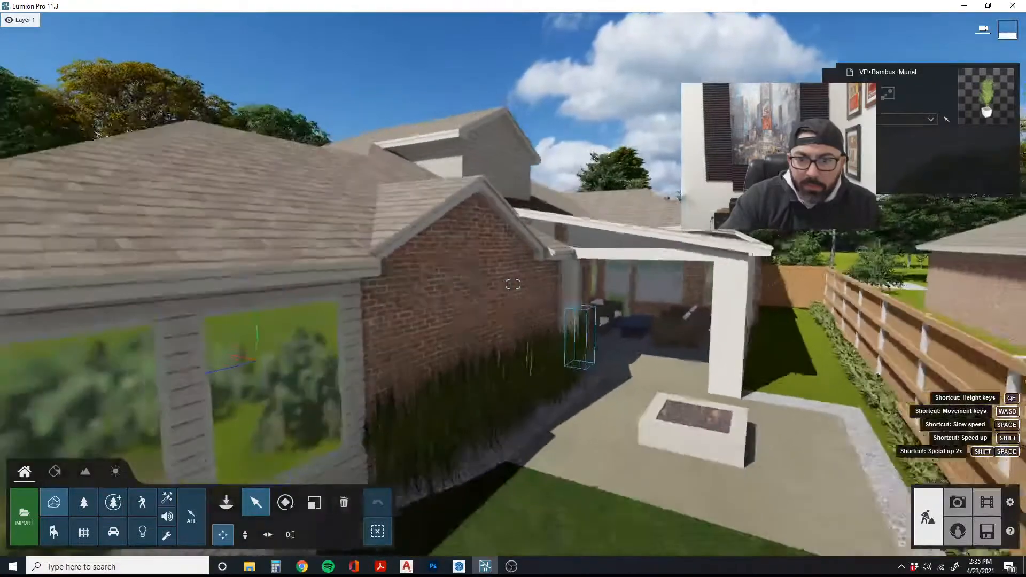
{"action": "right_click_drag", "start_coordinate": [513, 284], "coordinate": [550, 395]}
{"action": "key", "text": "w"}
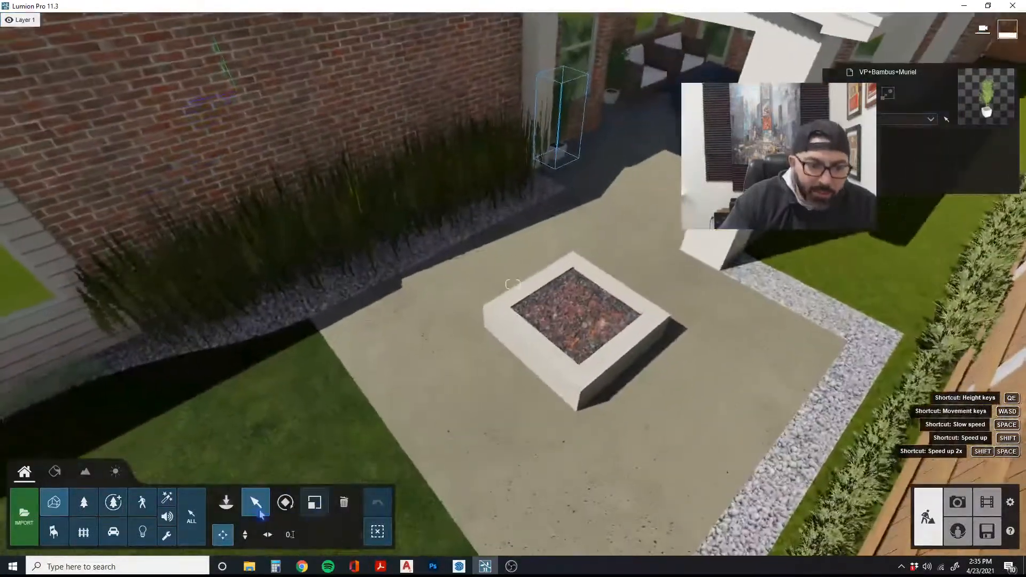
{"action": "left_click", "coordinate": [226, 502]}
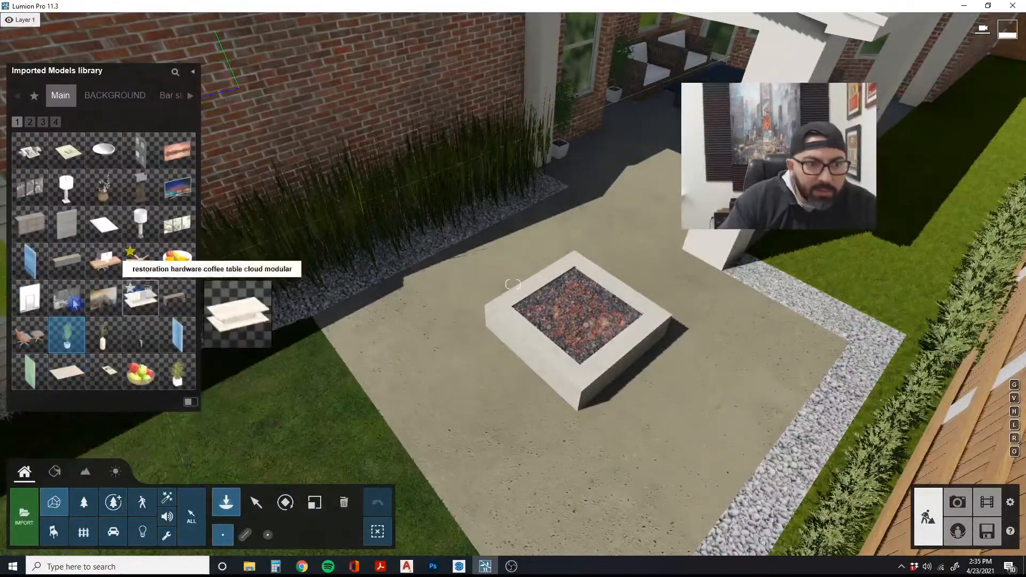
{"action": "left_click", "coordinate": [29, 123]}
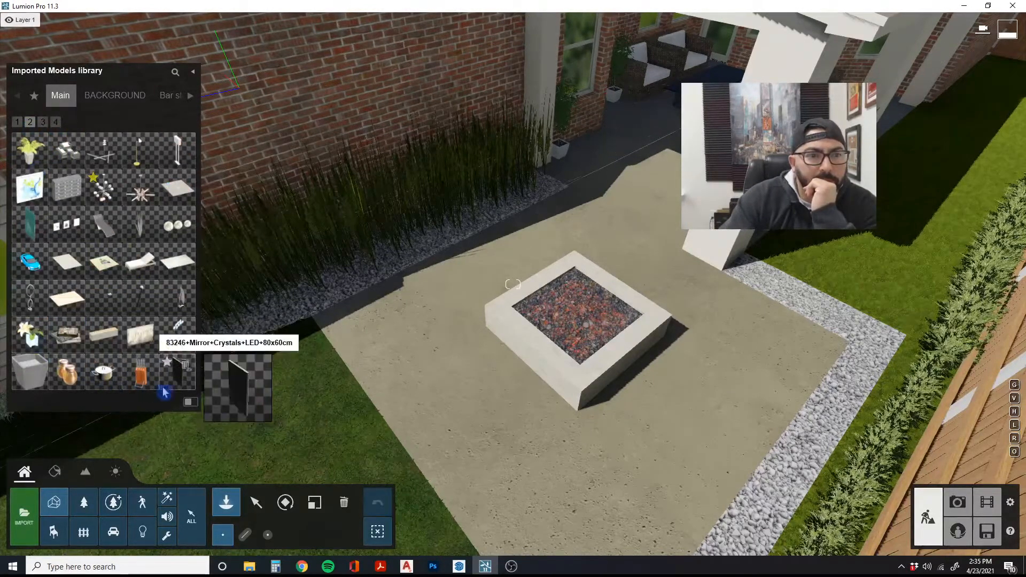
{"action": "left_click", "coordinate": [43, 122]}
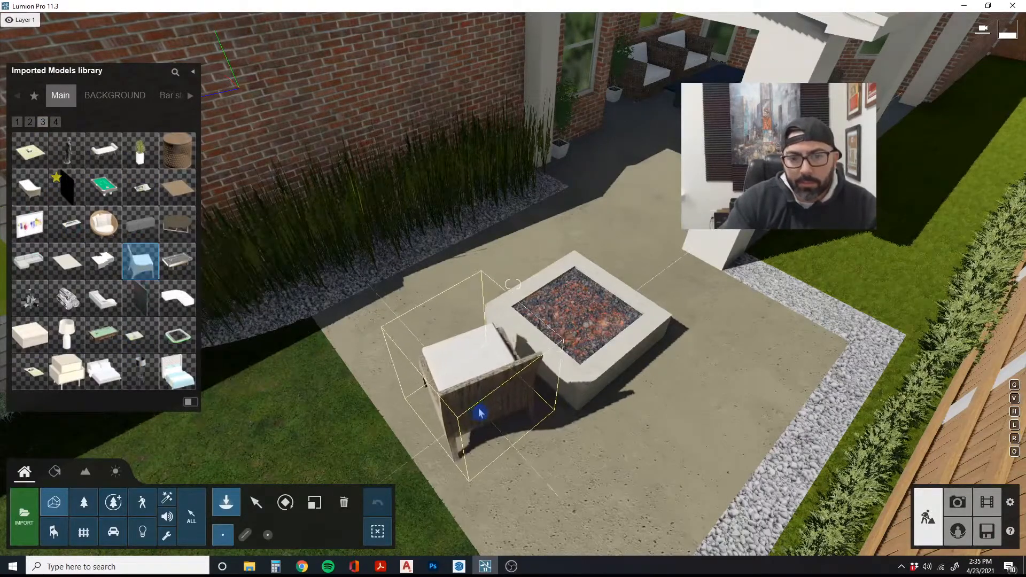
{"action": "left_click", "coordinate": [481, 413]}
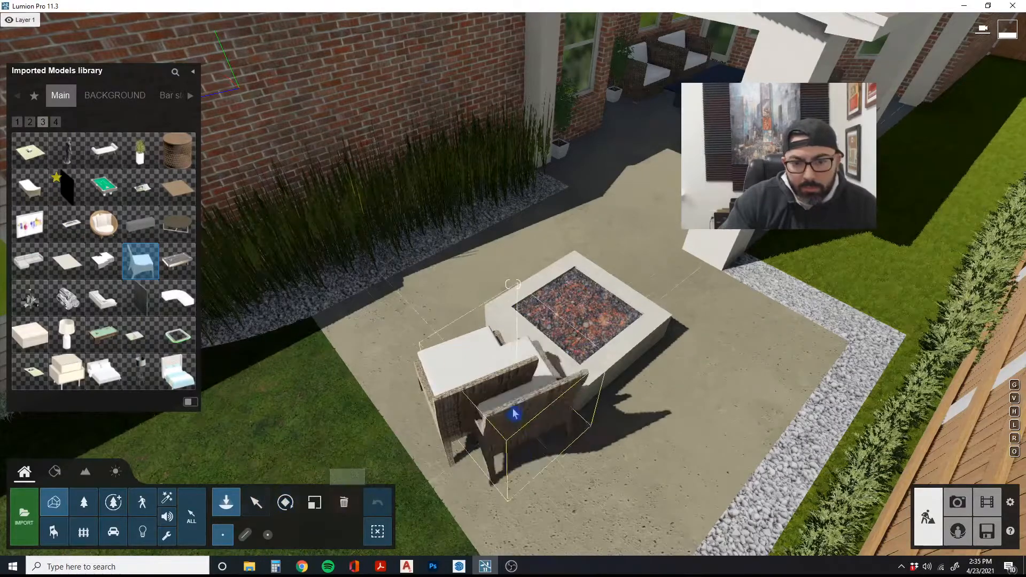
{"action": "left_click", "coordinate": [257, 503]}
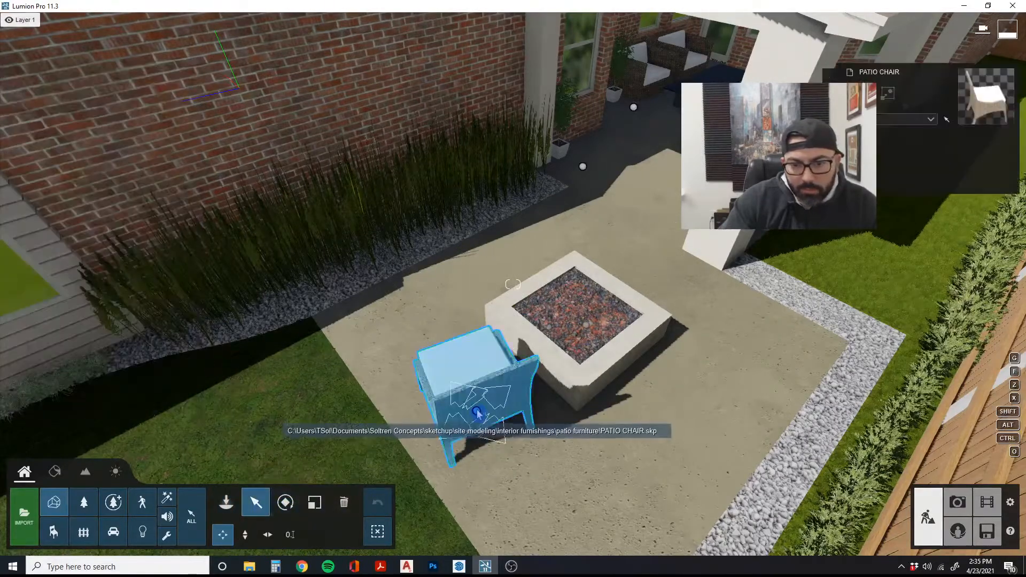
{"action": "left_click_drag", "start_coordinate": [476, 411], "coordinate": [674, 298]}
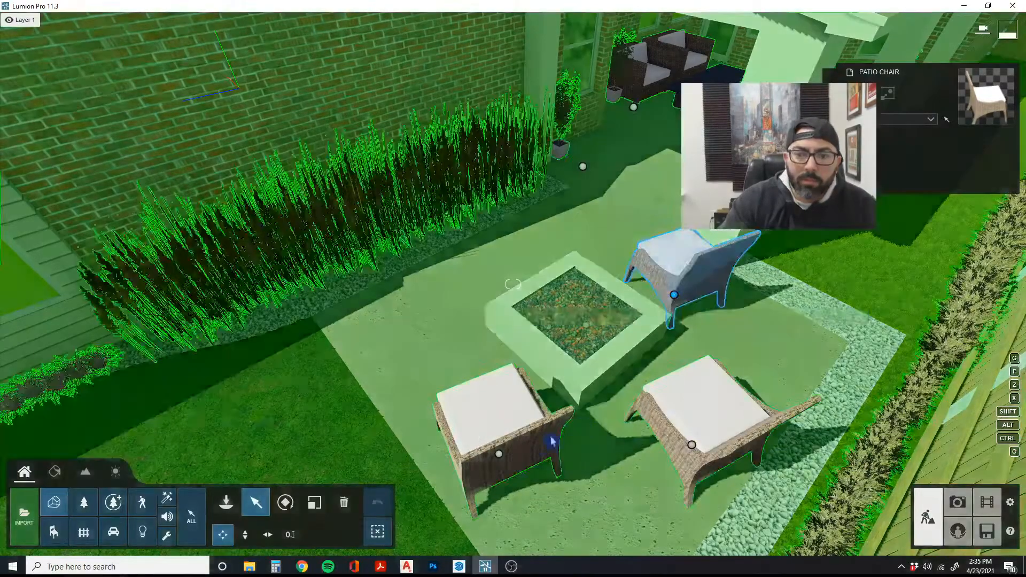
Rotate each of the three patio chairs so its seat faces the fire pit
{"action": "left_click", "coordinate": [279, 512]}
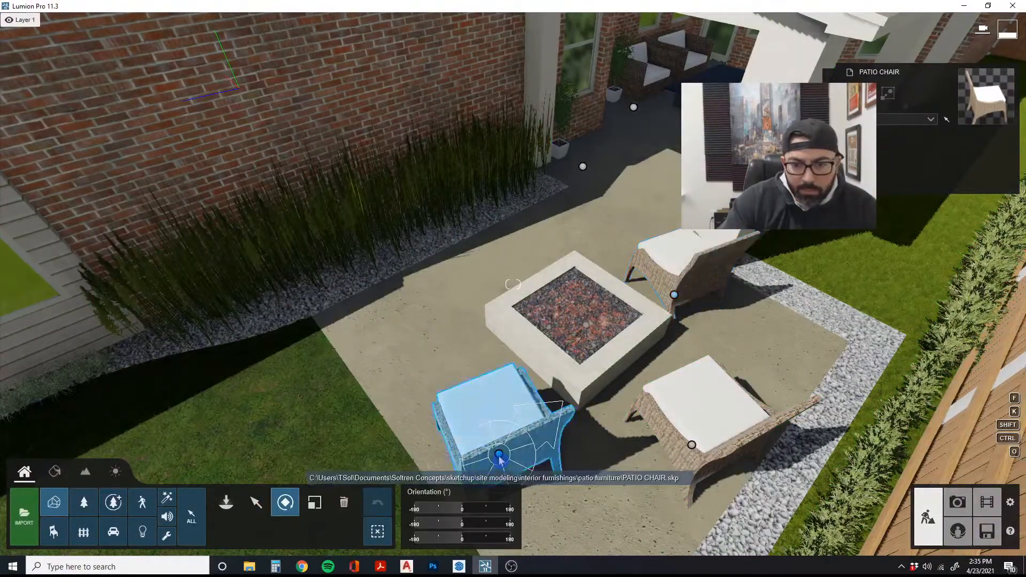
{"action": "left_click_drag", "start_coordinate": [498, 454], "coordinate": [566, 501]}
{"action": "left_click_drag", "start_coordinate": [691, 444], "coordinate": [724, 361]}
{"action": "left_click_drag", "start_coordinate": [674, 294], "coordinate": [550, 250]}
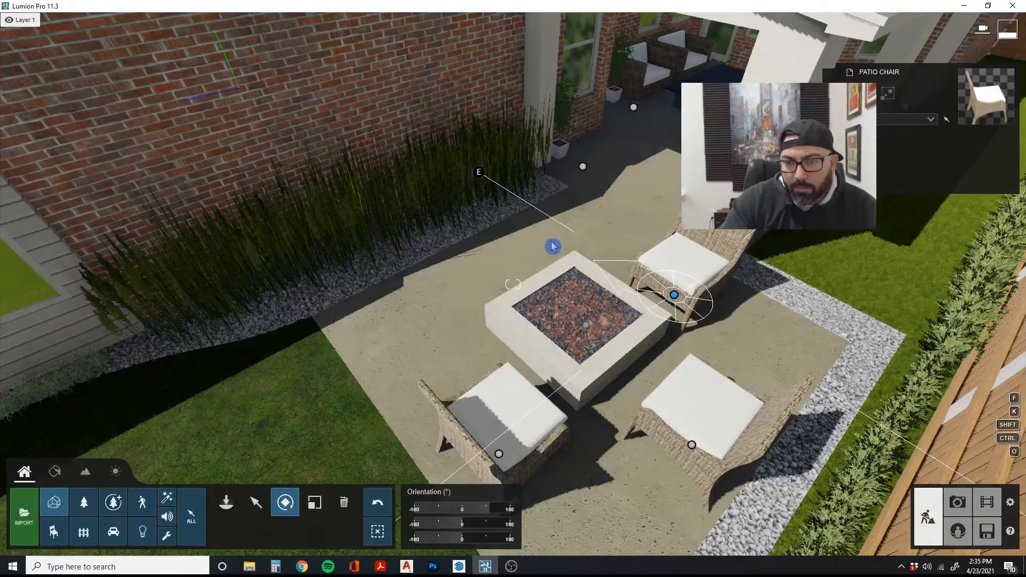
Reposition the three patio chairs around the fire pit so each lines up with its own side of the pit
{"action": "right_click_drag", "start_coordinate": [553, 246], "coordinate": [581, 282]}
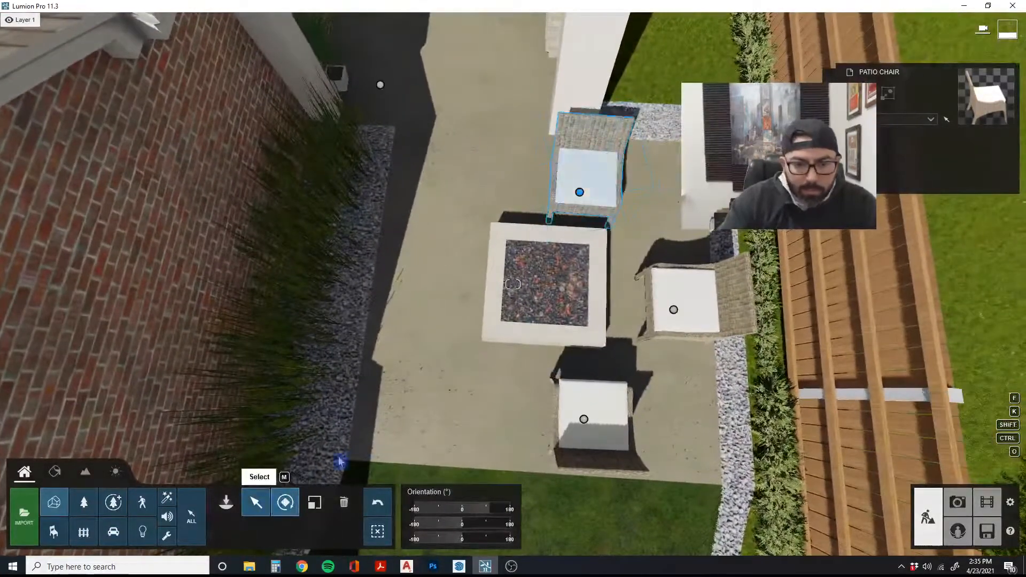
{"action": "left_click", "coordinate": [255, 502]}
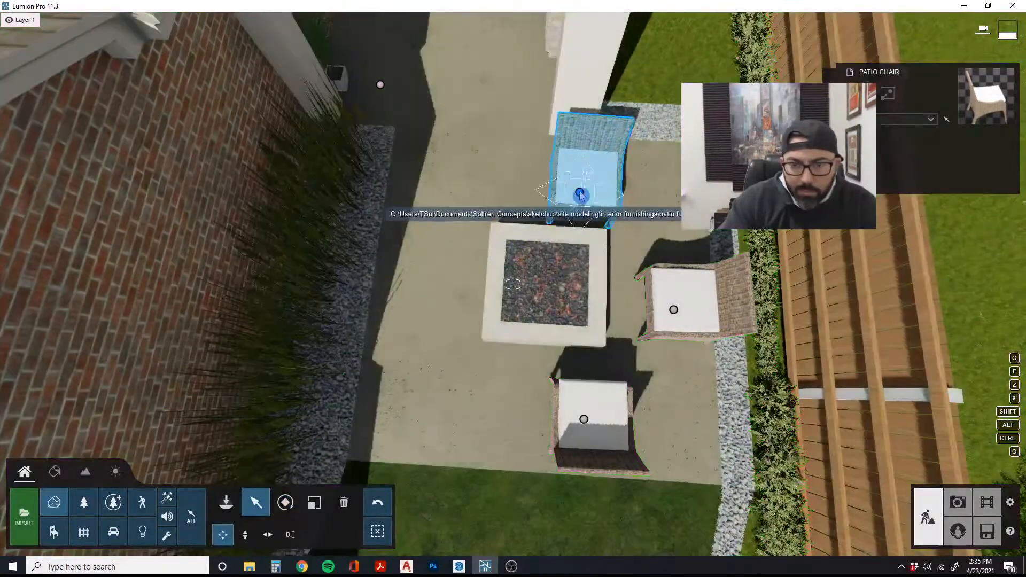
{"action": "left_click_drag", "start_coordinate": [560, 195], "coordinate": [546, 185]}
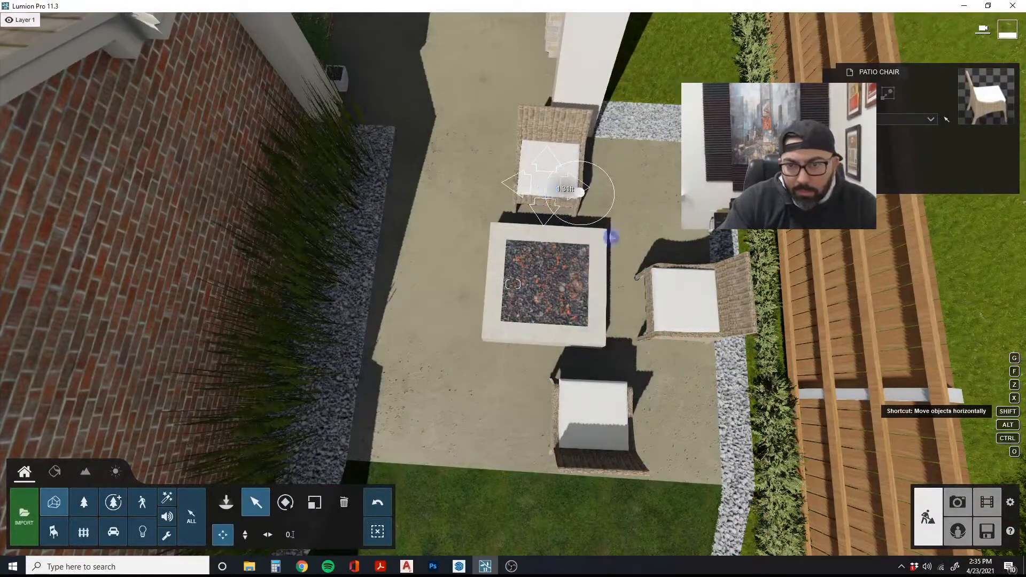
{"action": "left_click_drag", "start_coordinate": [687, 315], "coordinate": [660, 295]}
{"action": "left_click_drag", "start_coordinate": [584, 419], "coordinate": [538, 417]}
Examine the fire pit seating from a lower viewpoint and across the side yard from the play set
{"action": "key", "text": "s"}
{"action": "mouse_move", "coordinate": [570, 408]}
{"action": "right_mouse_down"}
{"action": "mouse_move", "coordinate": [570, 289]}
{"action": "mouse_move", "coordinate": [574, 405]}
{"action": "right_mouse_up"}
{"action": "key", "text": "e"}
{"action": "key", "text": "e"}
{"action": "key", "text": "s"}
{"action": "key", "text": "w"}
{"action": "key", "text": "q"}
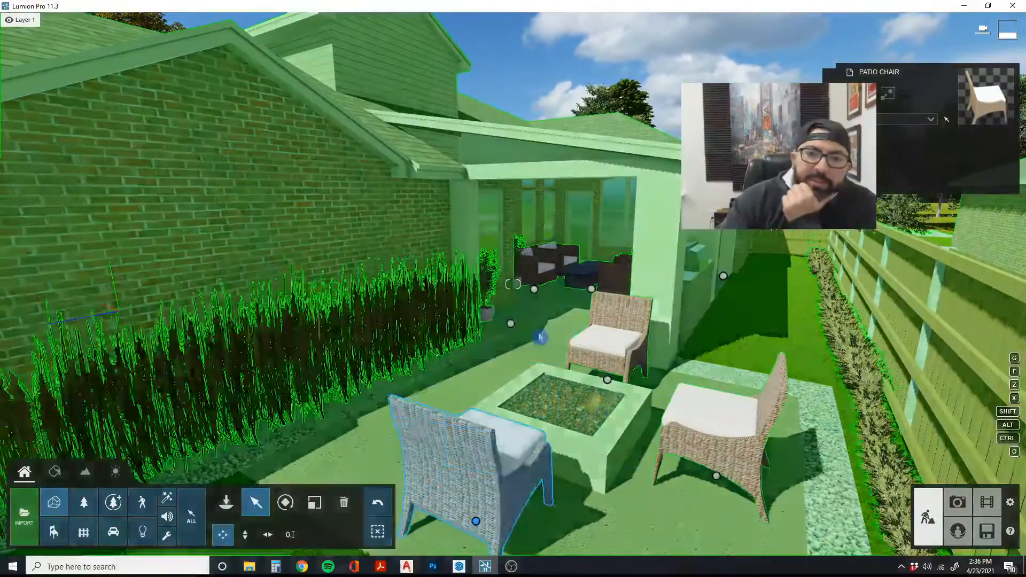
{"action": "key", "text": "s"}
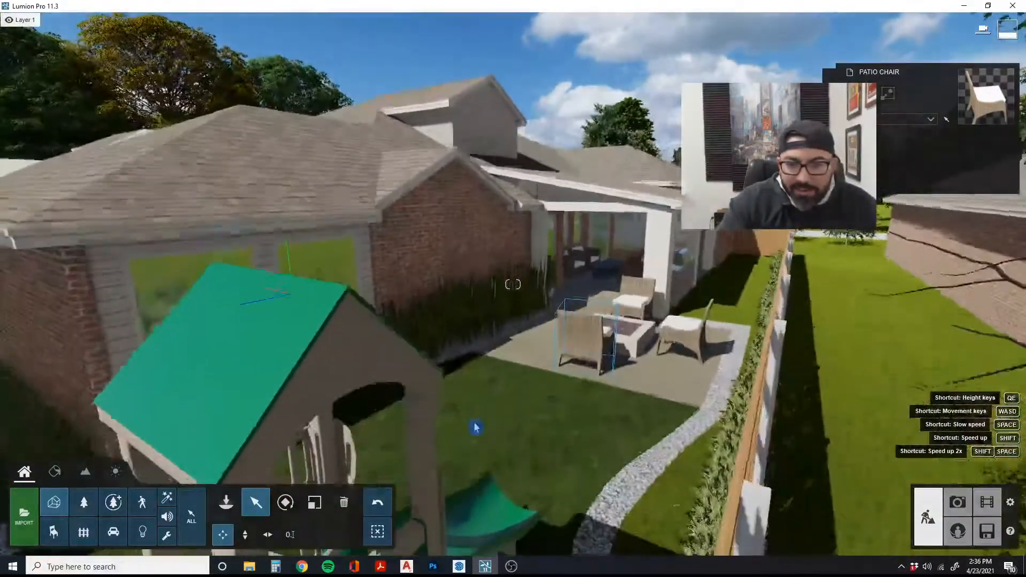
{"action": "key", "text": "e"}
{"action": "key", "text": "a"}
{"action": "right_click_drag", "start_coordinate": [475, 427], "coordinate": [457, 438]}
{"action": "key", "text": "s"}
{"action": "key", "text": "a"}
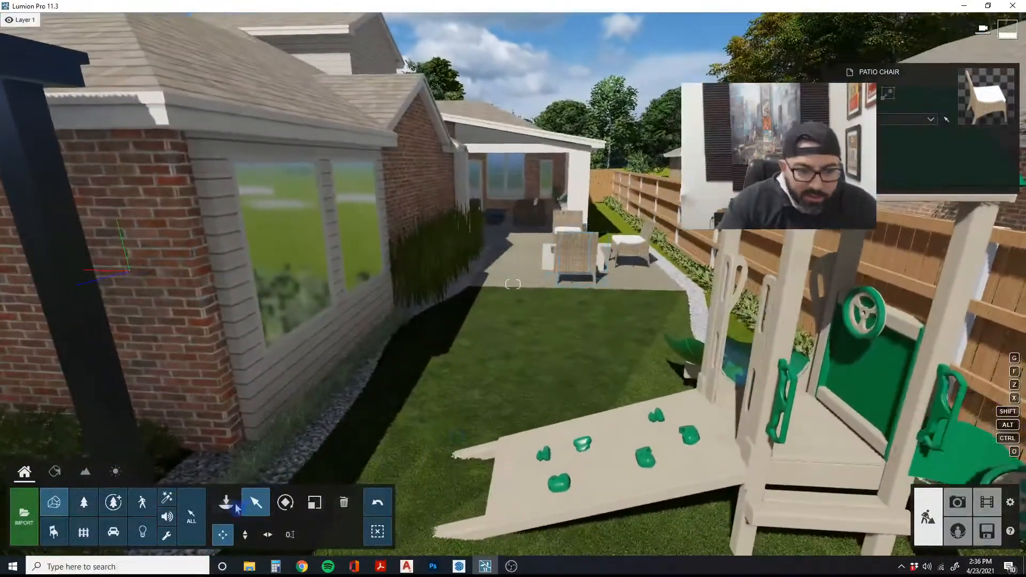
Browse the boy figures in the People and Animals library for a child to place in the side yard
{"action": "left_click", "coordinate": [227, 502]}
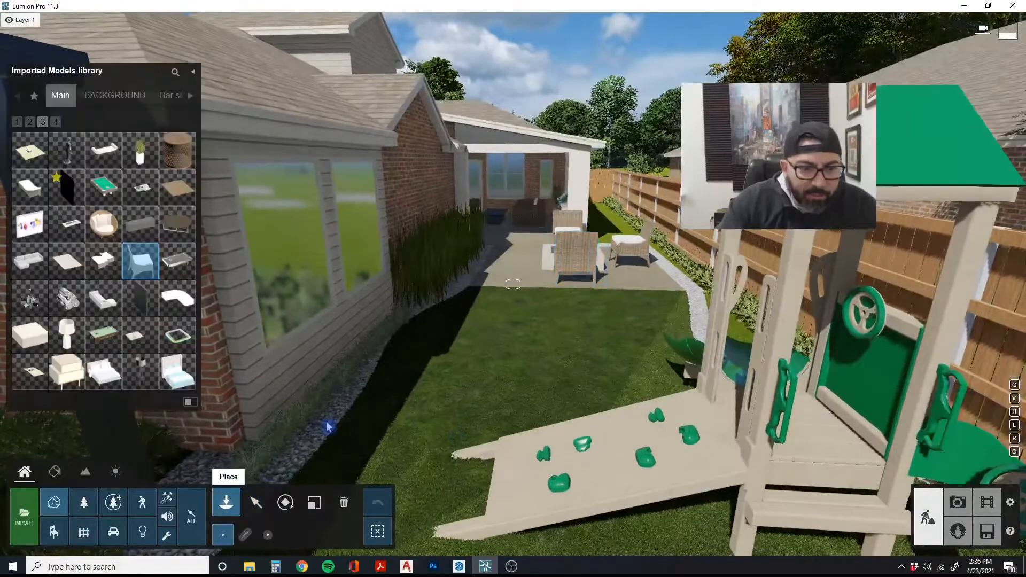
{"action": "left_click", "coordinate": [142, 502]}
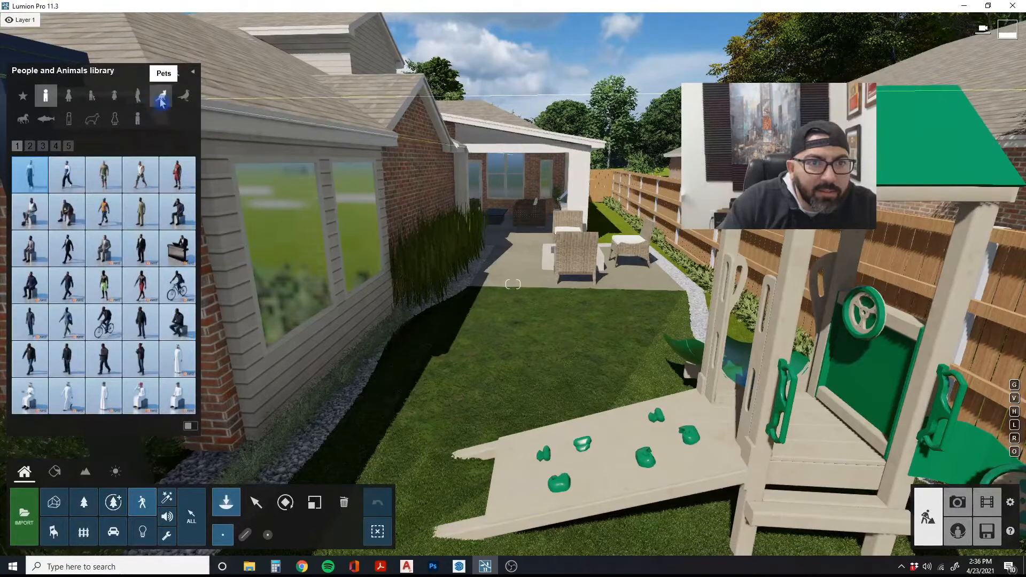
{"action": "left_click", "coordinate": [91, 97]}
{"action": "key", "text": "a"}
{"action": "key", "text": "e"}
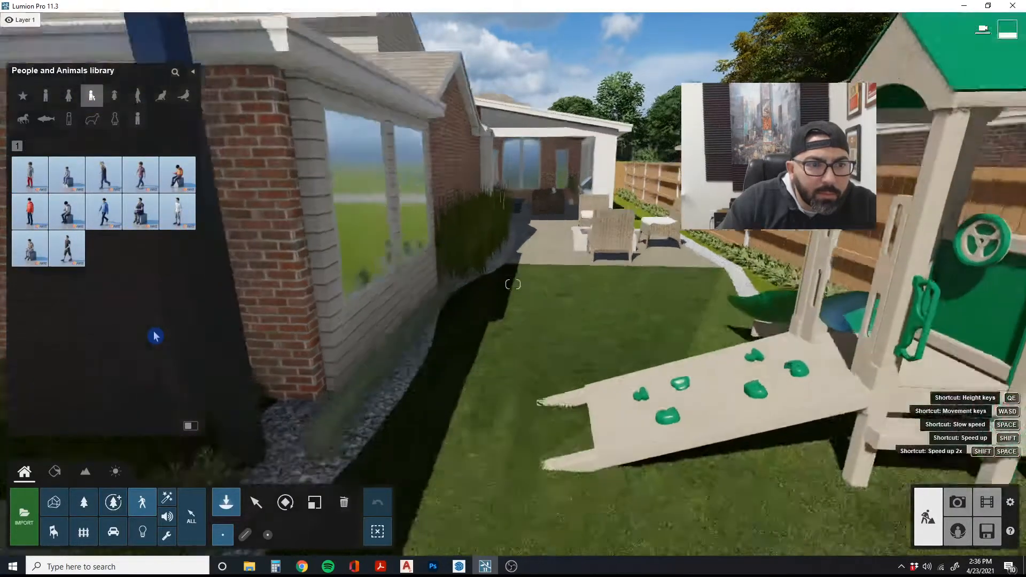
{"action": "key", "text": "w"}
{"action": "right_click_drag", "start_coordinate": [155, 335], "coordinate": [170, 334]}
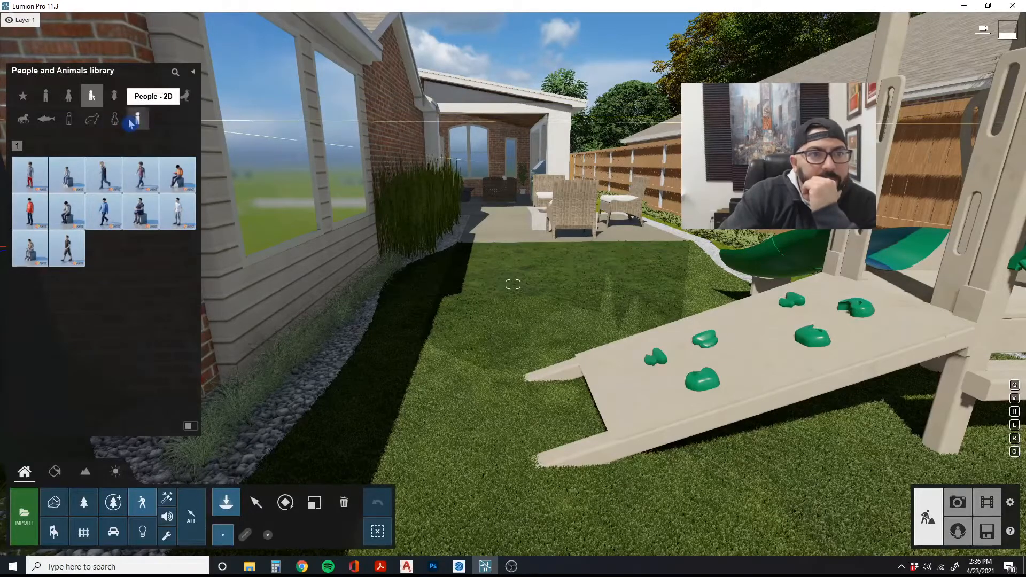
{"action": "left_click", "coordinate": [108, 171]}
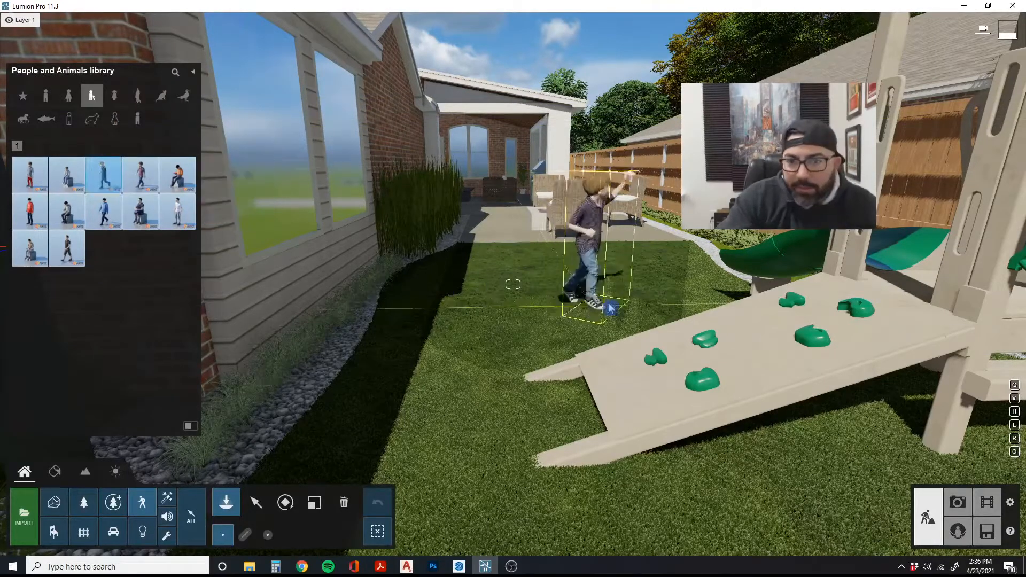
Place the seated figure Boy Caucasian 001 Softdrink on the edge of the play set's platform
{"action": "mouse_move", "coordinate": [182, 216]}
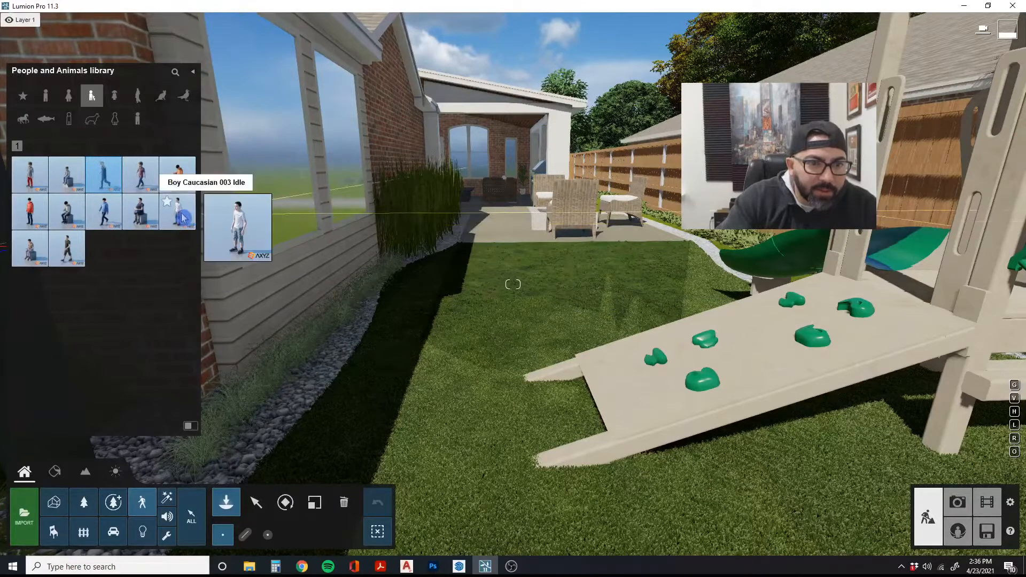
{"action": "mouse_move", "coordinate": [45, 259]}
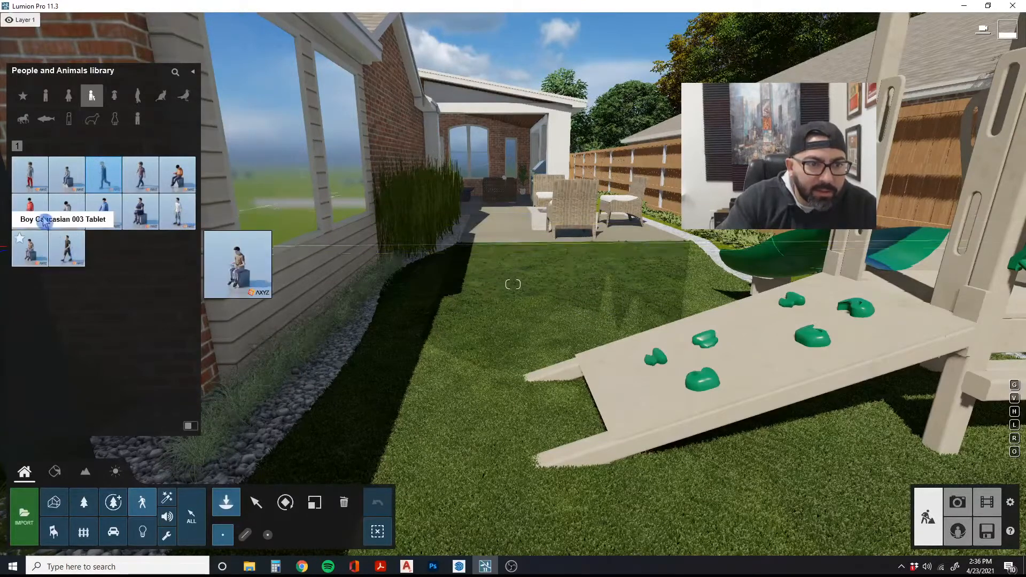
{"action": "mouse_move", "coordinate": [44, 221]}
{"action": "mouse_move", "coordinate": [37, 184]}
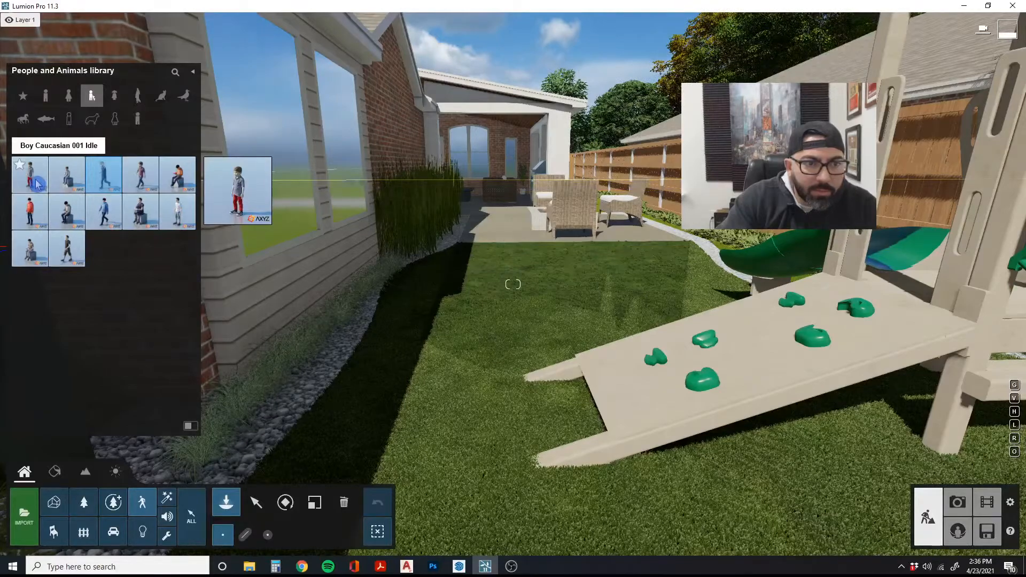
{"action": "key", "text": "d"}
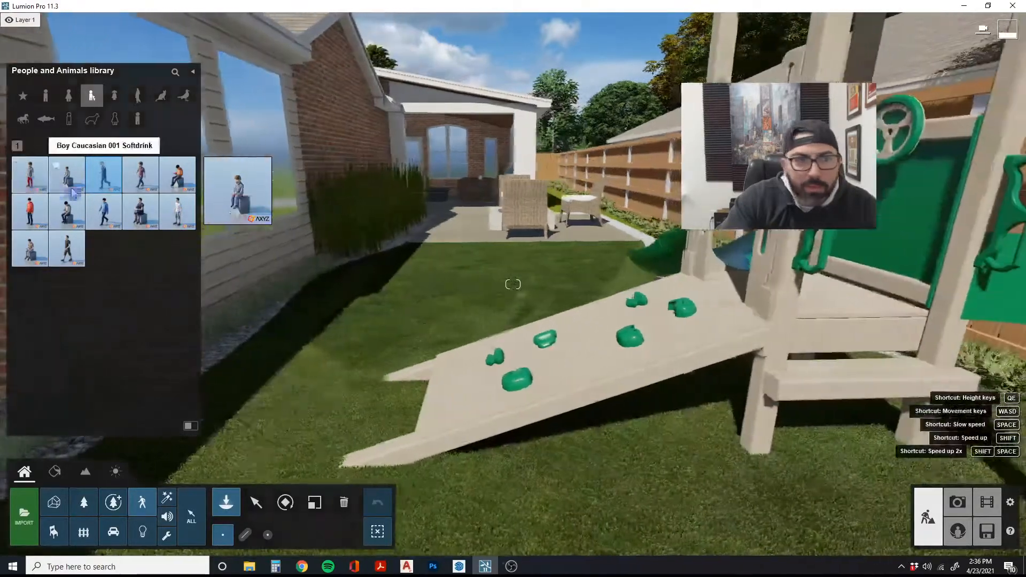
{"action": "key", "text": "d"}
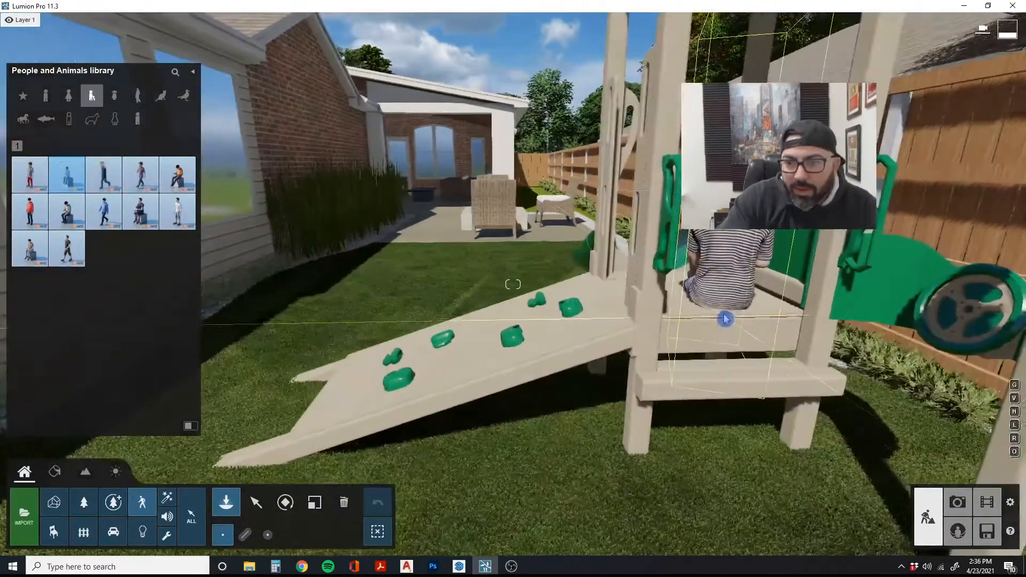
{"action": "left_click", "coordinate": [735, 316]}
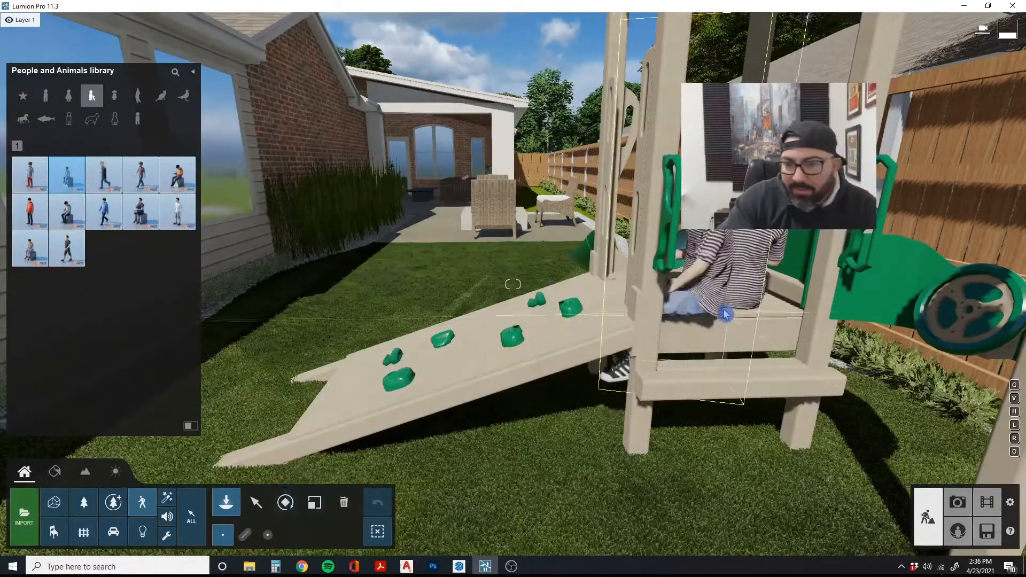
Turn the seated boy to face outward from the play set, and delete the figure
{"action": "left_click", "coordinate": [256, 502]}
{"action": "left_click", "coordinate": [292, 503]}
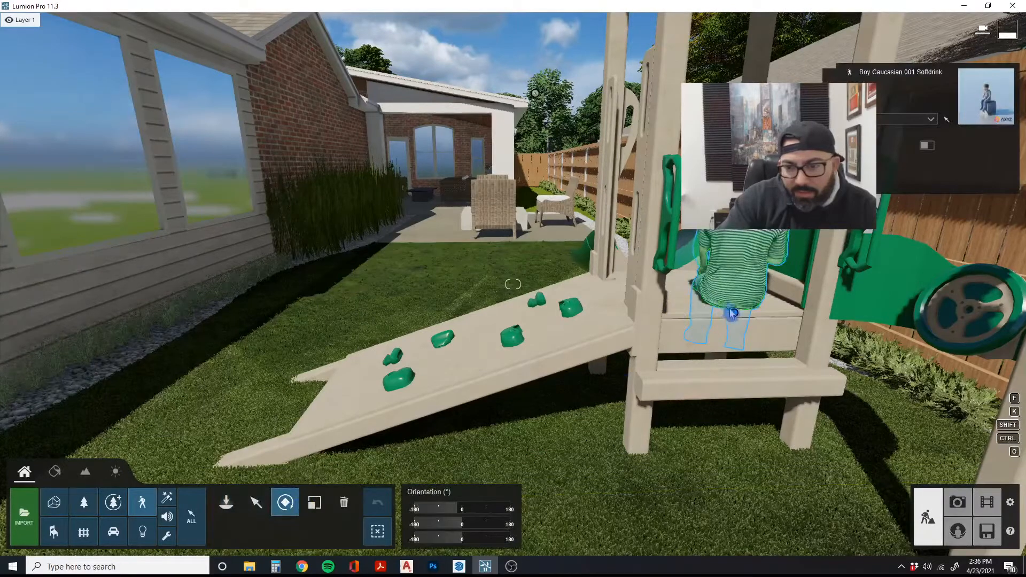
{"action": "left_click_drag", "start_coordinate": [733, 313], "coordinate": [498, 476]}
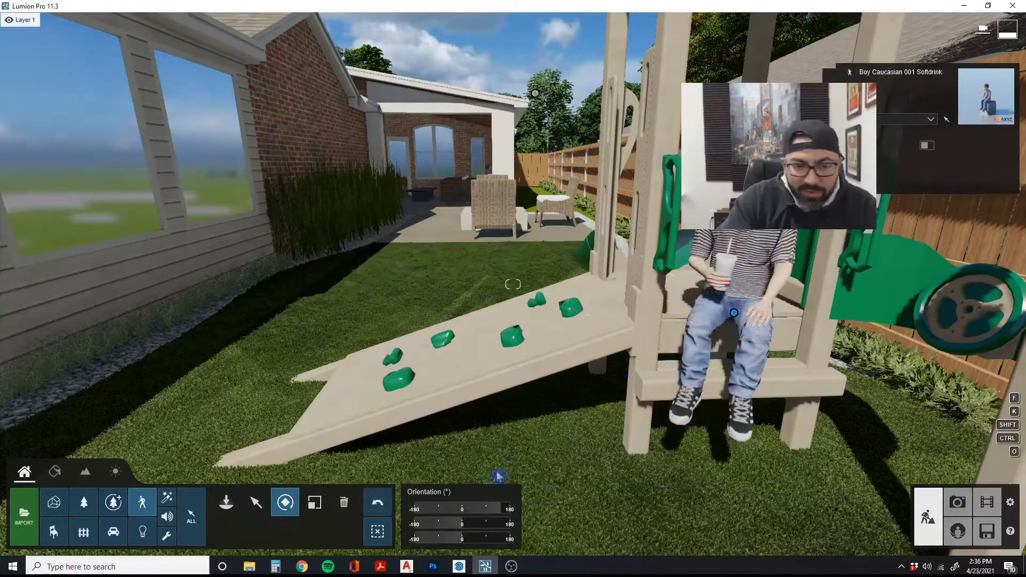
{"action": "left_click", "coordinate": [343, 502]}
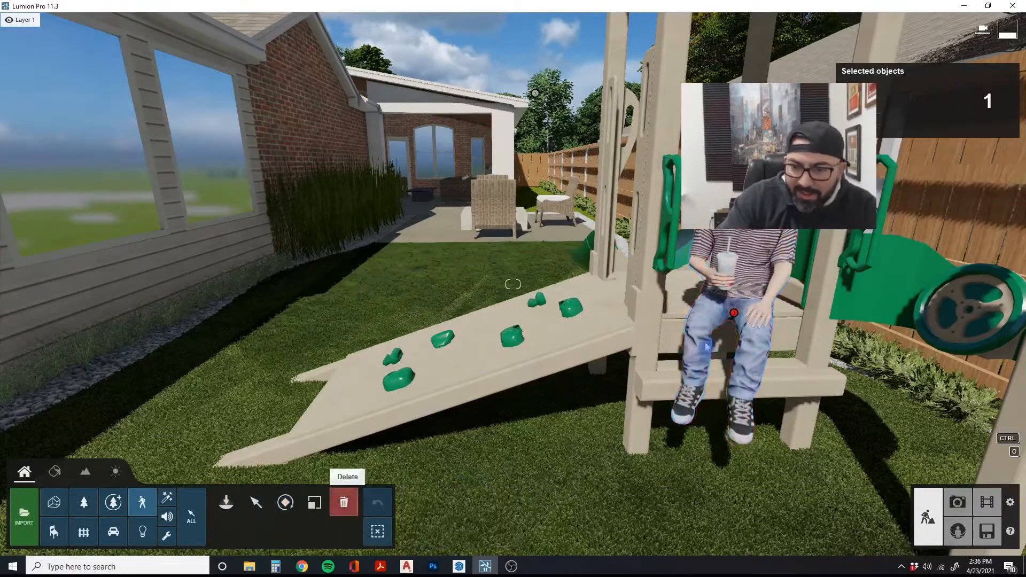
{"action": "left_click", "coordinate": [734, 315]}
Place Boy Caucasian 001 Toyplane on the lawn near the slide and rotate him
{"action": "left_click", "coordinate": [225, 506]}
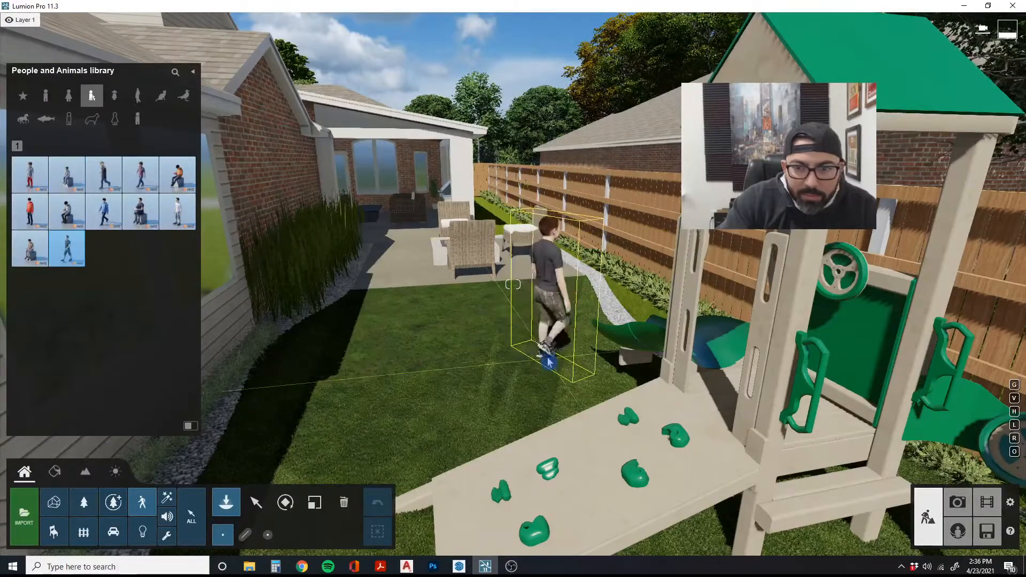
{"action": "left_click", "coordinate": [109, 179]}
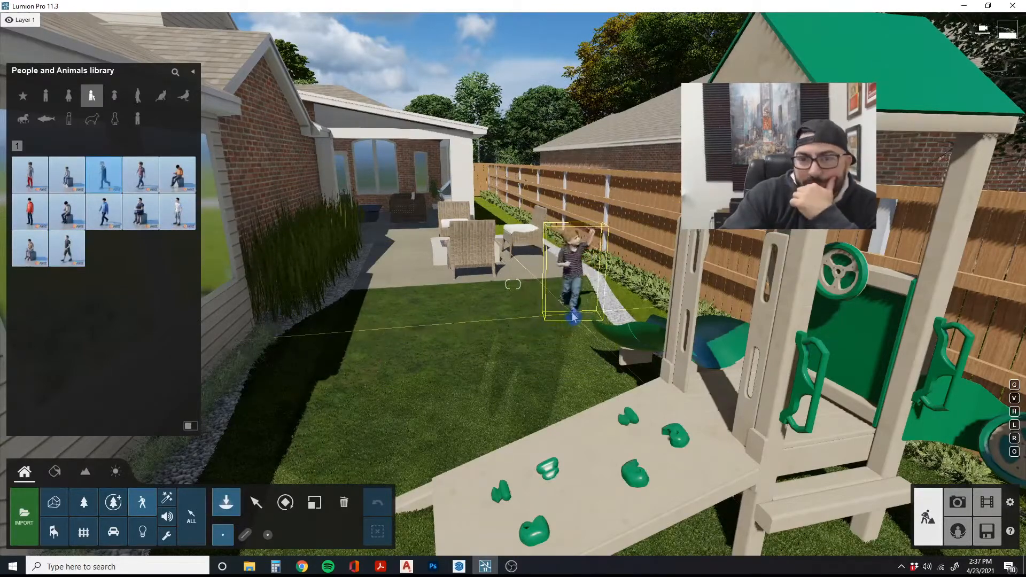
{"action": "left_click", "coordinate": [571, 315]}
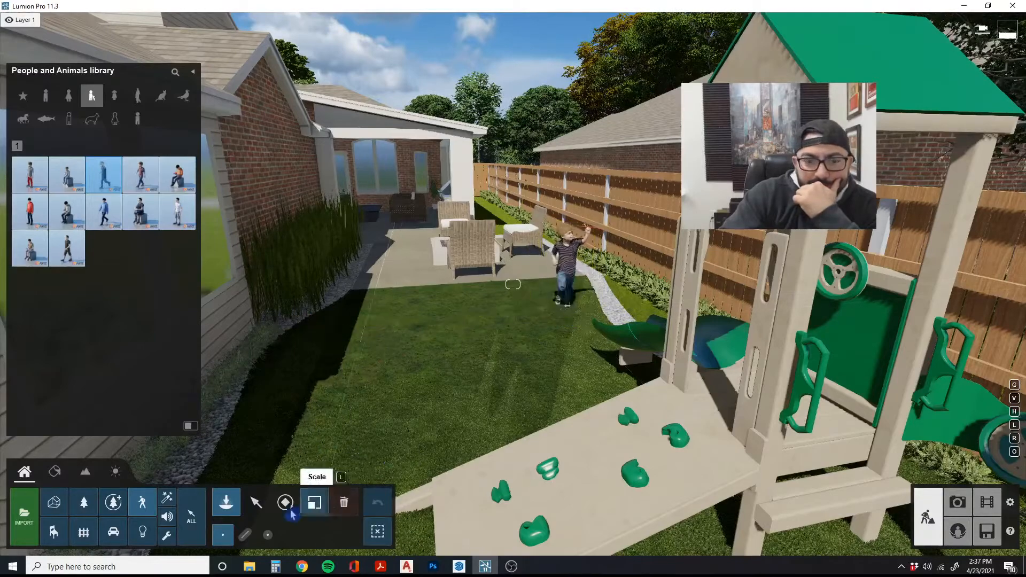
{"action": "left_click", "coordinate": [285, 502]}
{"action": "left_click_drag", "start_coordinate": [566, 308], "coordinate": [531, 337]}
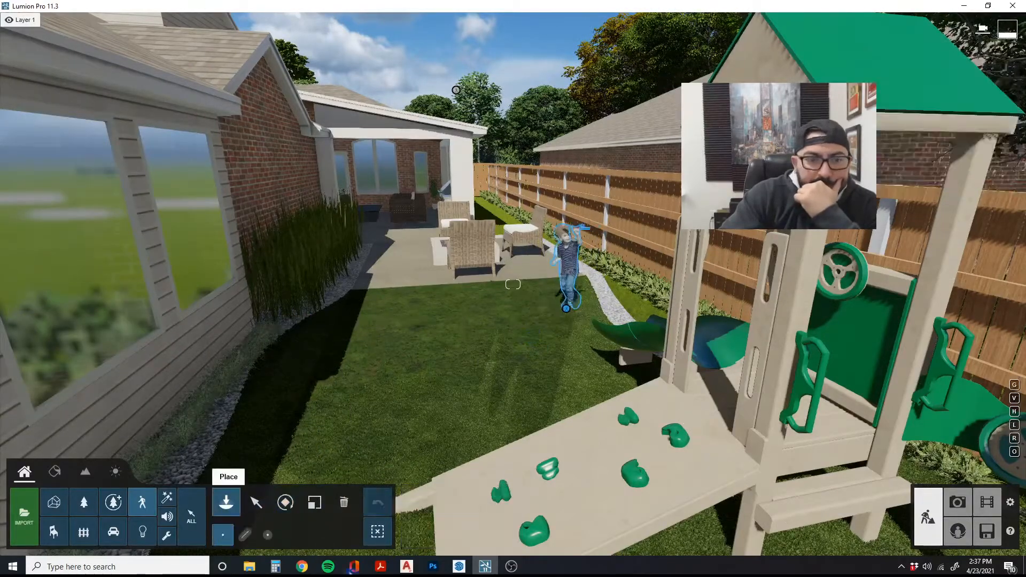
Place Girl Caucasian 001 Walk on the lawn near the climbing ramp and rotate her
{"action": "left_click", "coordinate": [226, 502]}
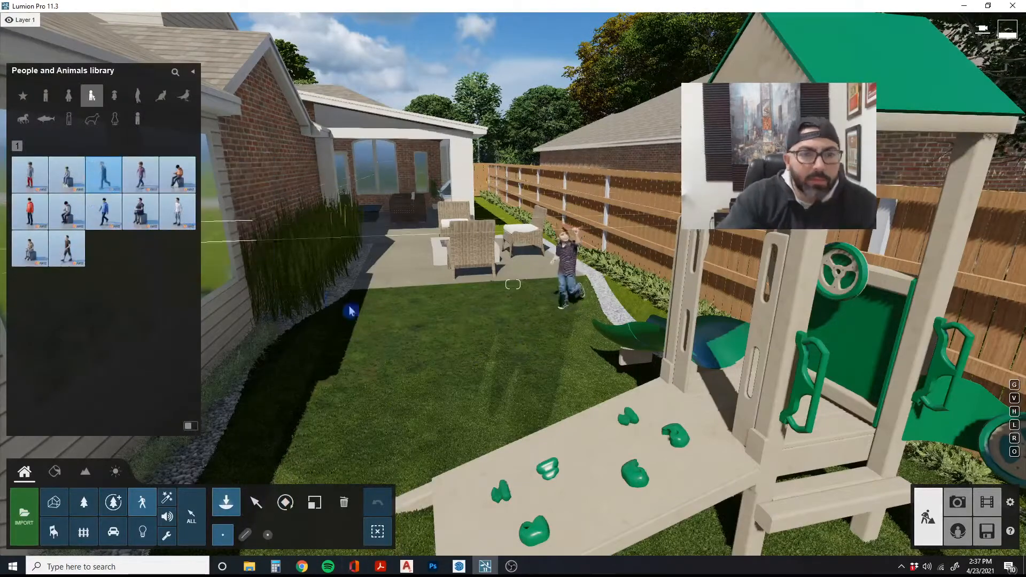
{"action": "left_click", "coordinate": [116, 102]}
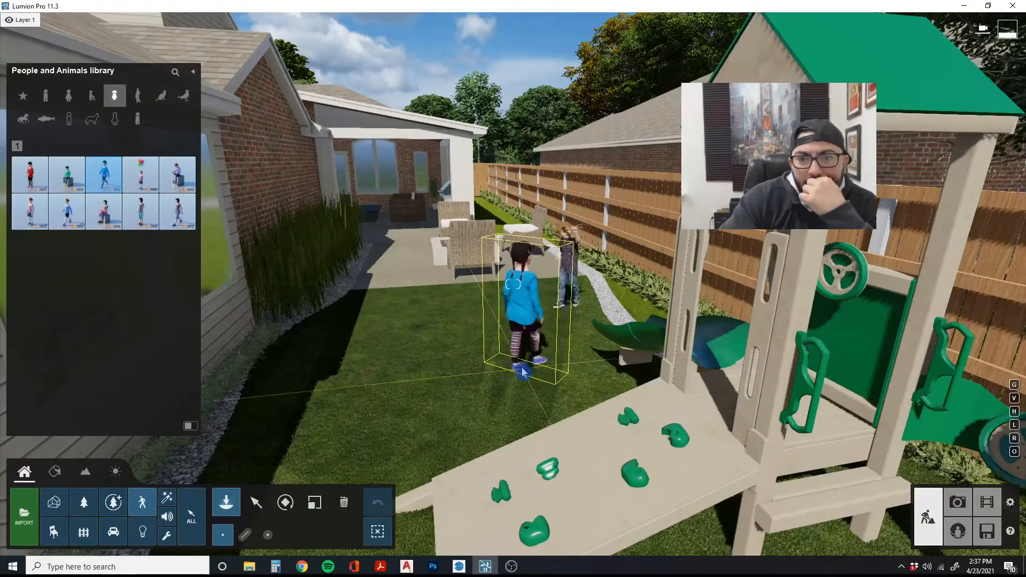
{"action": "left_click", "coordinate": [522, 372]}
{"action": "left_click", "coordinate": [285, 502]}
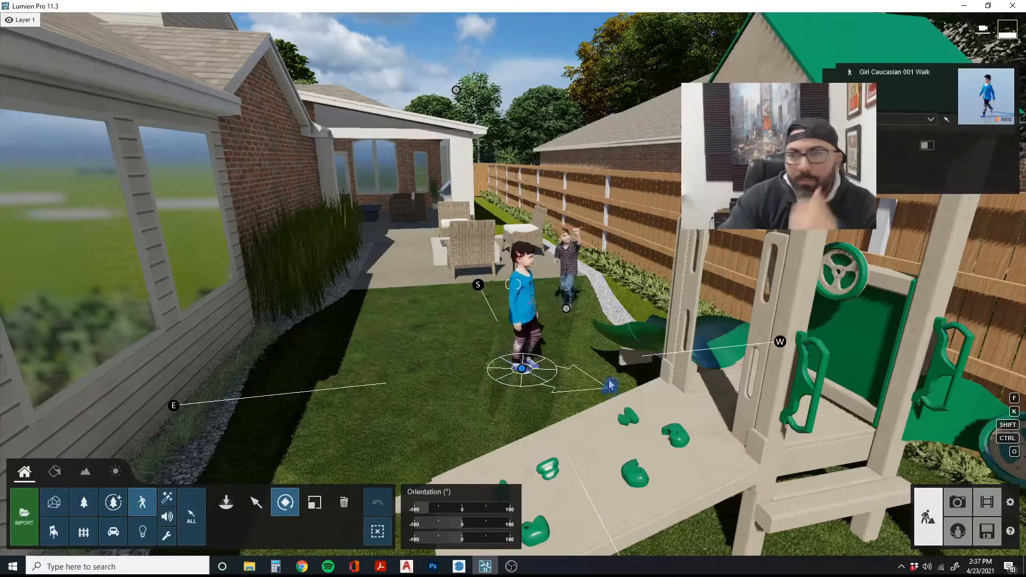
{"action": "key", "text": "s"}
{"action": "key", "text": "d"}
{"action": "mouse_move", "coordinate": [609, 383]}
{"action": "right_mouse_down"}
{"action": "mouse_move", "coordinate": [561, 380]}
{"action": "mouse_move", "coordinate": [610, 381]}
{"action": "right_mouse_up"}
{"action": "key", "text": "a"}
{"action": "right_click_drag", "start_coordinate": [528, 386], "coordinate": [552, 406]}
Move the girl to the lawn beside the play set's post and turn both children toward the play set
{"action": "left_click", "coordinate": [257, 503]}
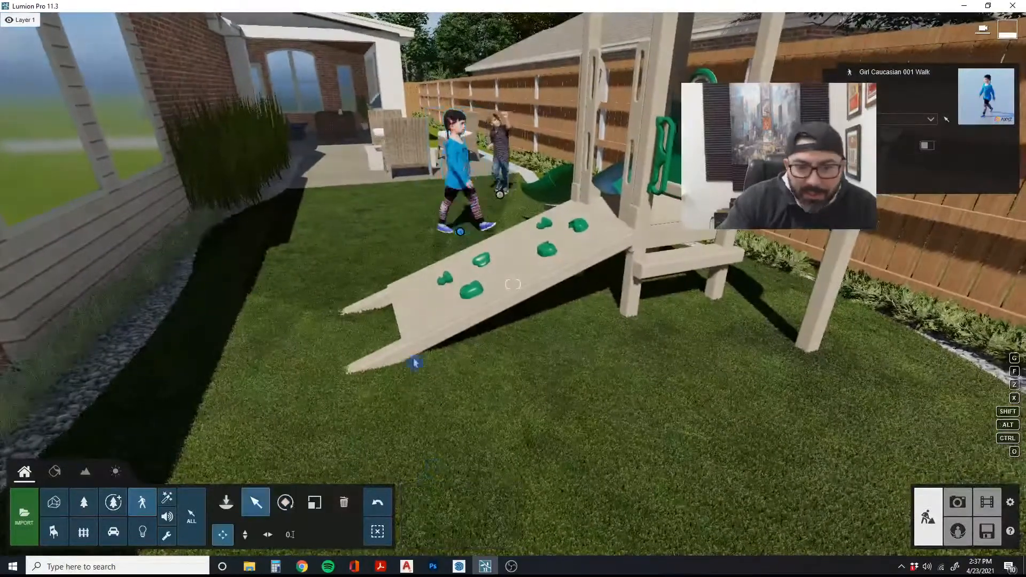
{"action": "left_click_drag", "start_coordinate": [612, 351], "coordinate": [892, 419]}
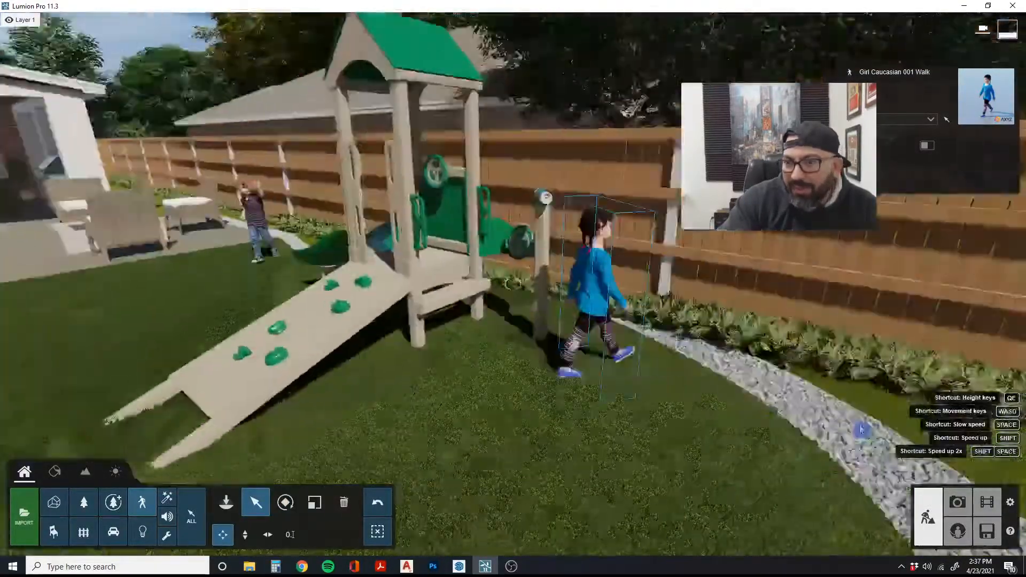
{"action": "key", "text": "s"}
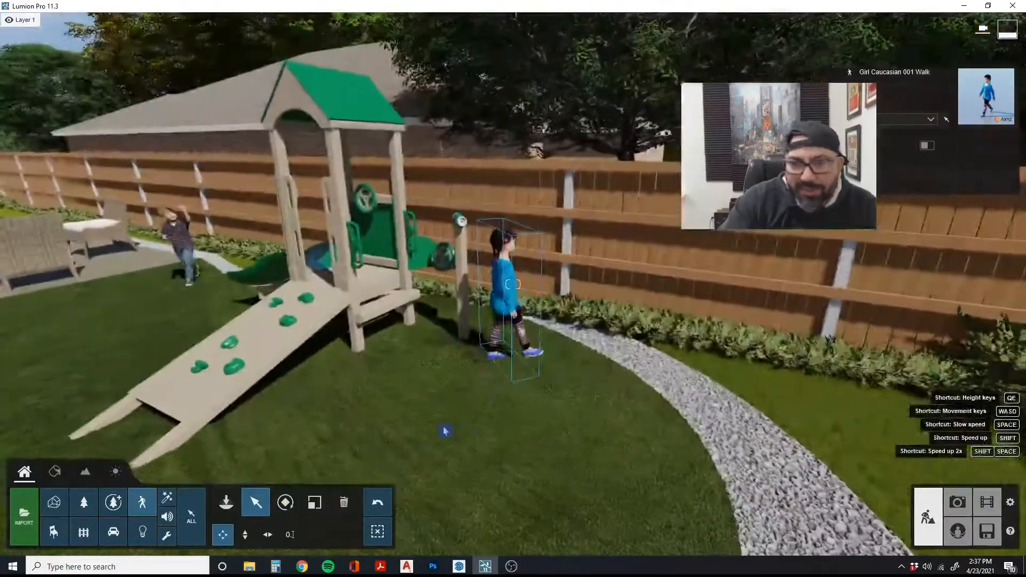
{"action": "key", "text": "r"}
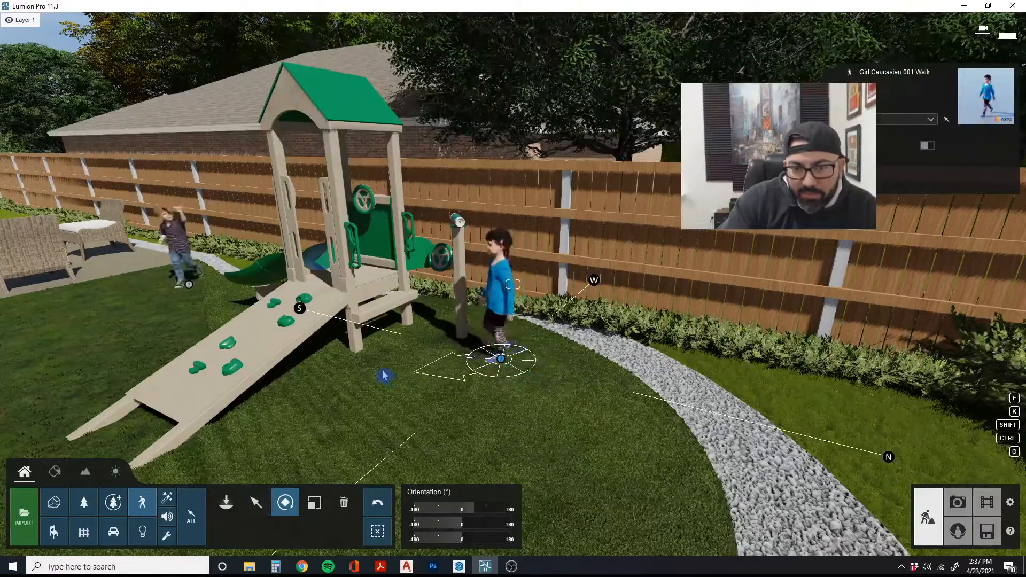
{"action": "left_click", "coordinate": [256, 505]}
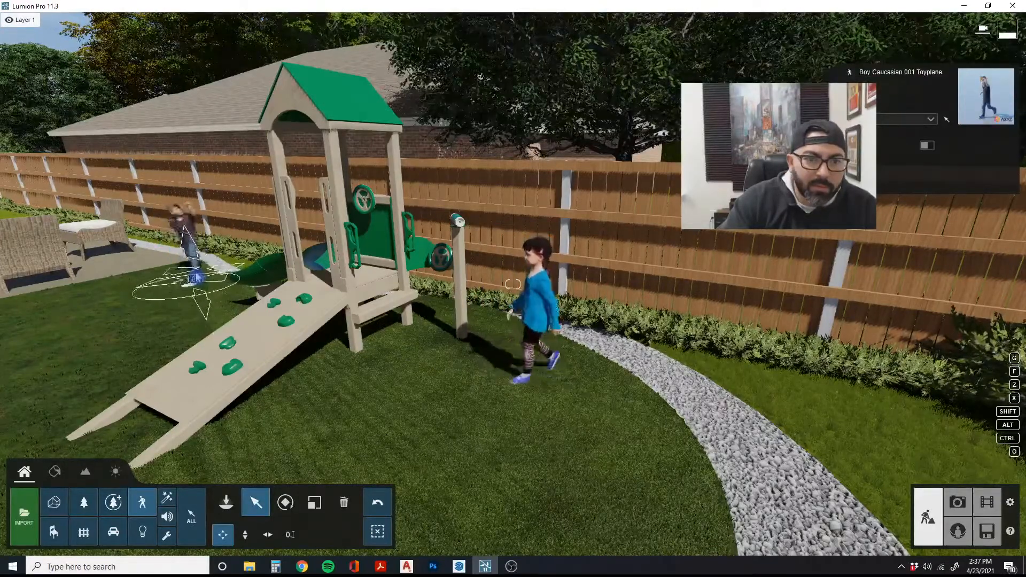
{"action": "left_click", "coordinate": [285, 504]}
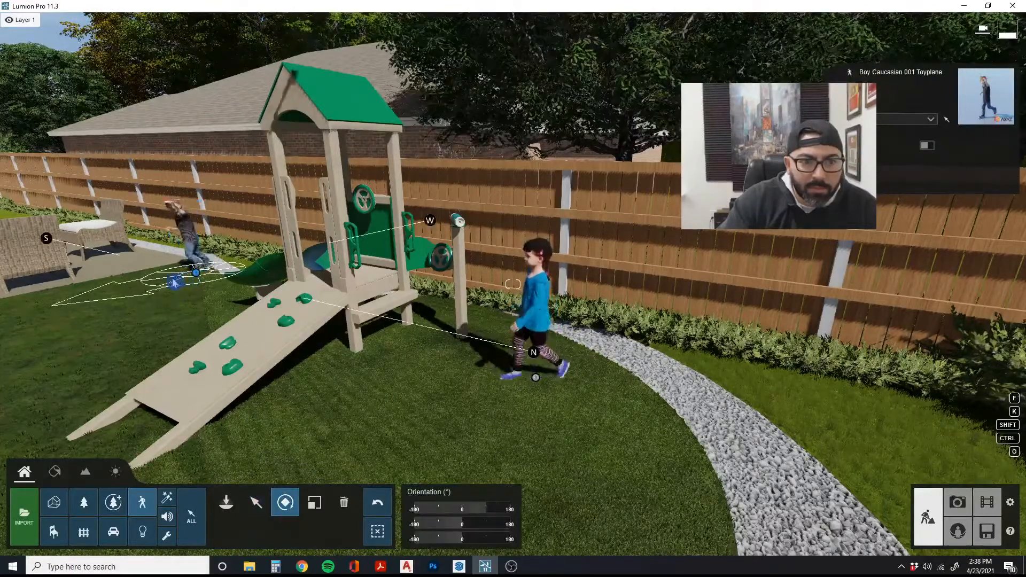
Examine the placement of both children around the play set from the carport side and from the patio
{"action": "key", "text": "d"}
{"action": "right_click_drag", "start_coordinate": [173, 287], "coordinate": [18, 268]}
{"action": "key", "text": "s"}
{"action": "key", "text": "s"}
{"action": "key", "text": "w"}
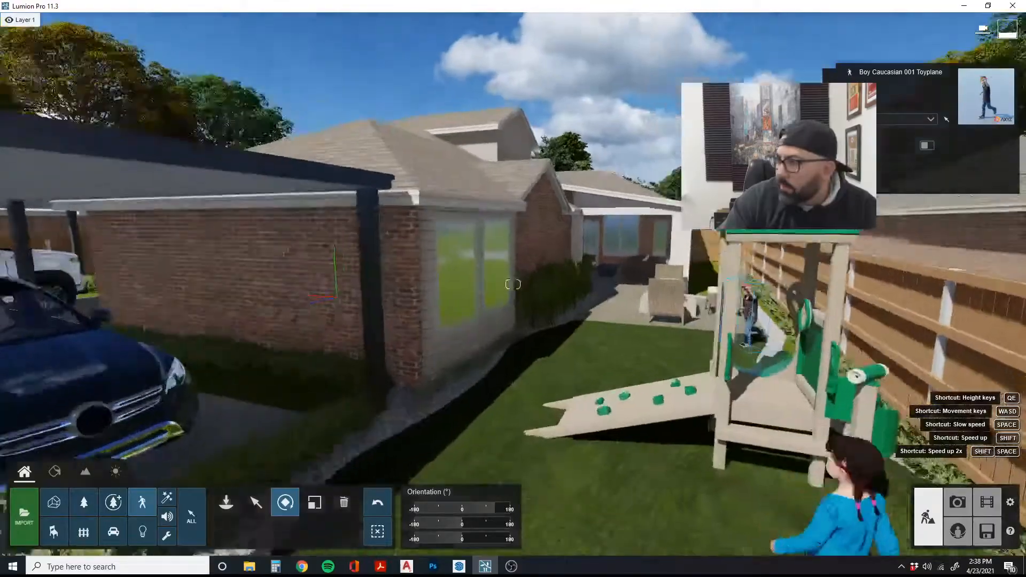
{"action": "key", "text": "w"}
{"action": "right_click_drag", "start_coordinate": [513, 284], "coordinate": [387, 286]}
{"action": "key", "text": "s"}
{"action": "key", "text": "s"}
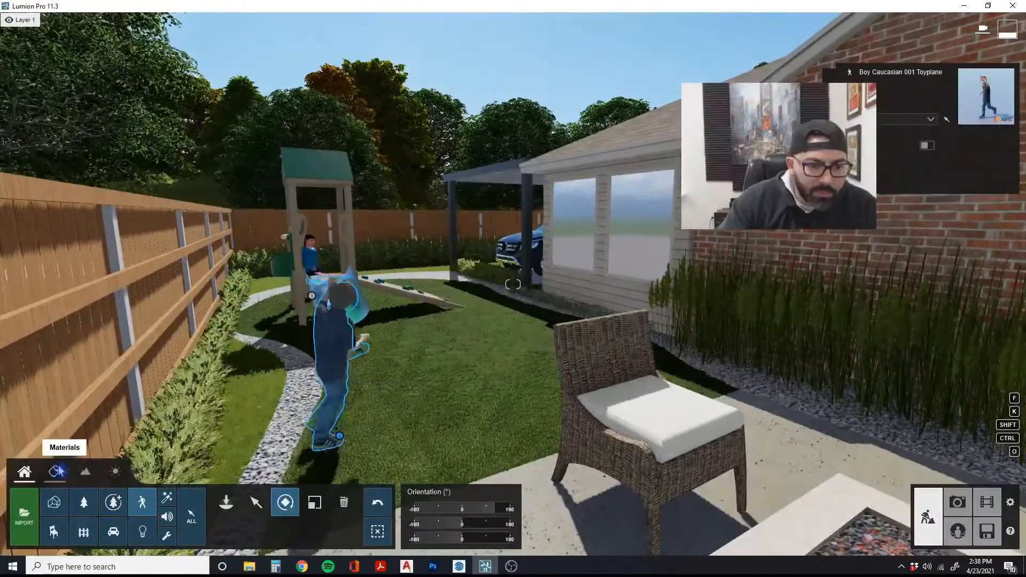
Open the play set's PMI Green material in the material editor, review its settings and save it
{"action": "left_click", "coordinate": [56, 471]}
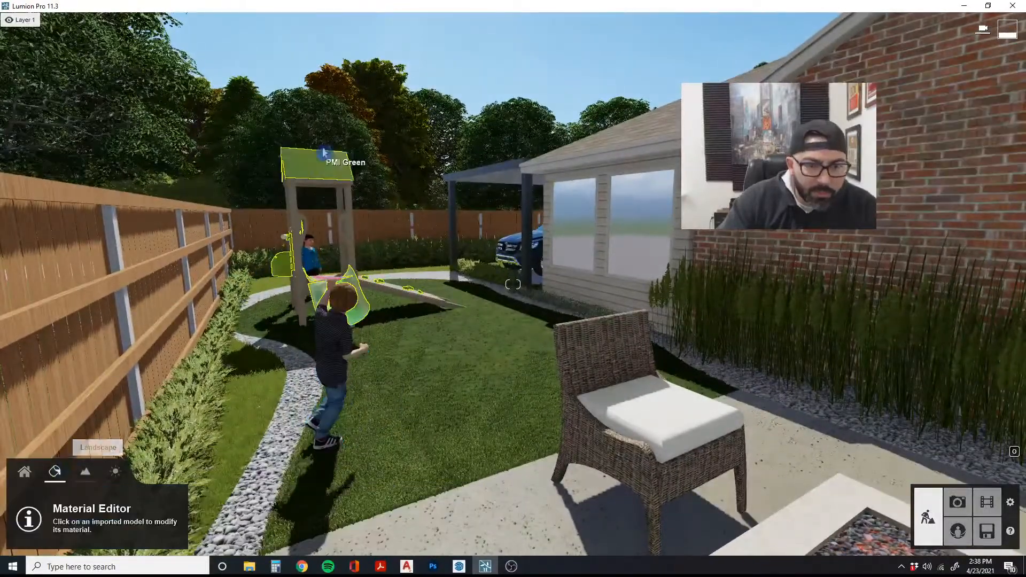
{"action": "left_click", "coordinate": [323, 168]}
{"action": "key", "text": "a"}
{"action": "right_click_drag", "start_coordinate": [259, 338], "coordinate": [486, 338]}
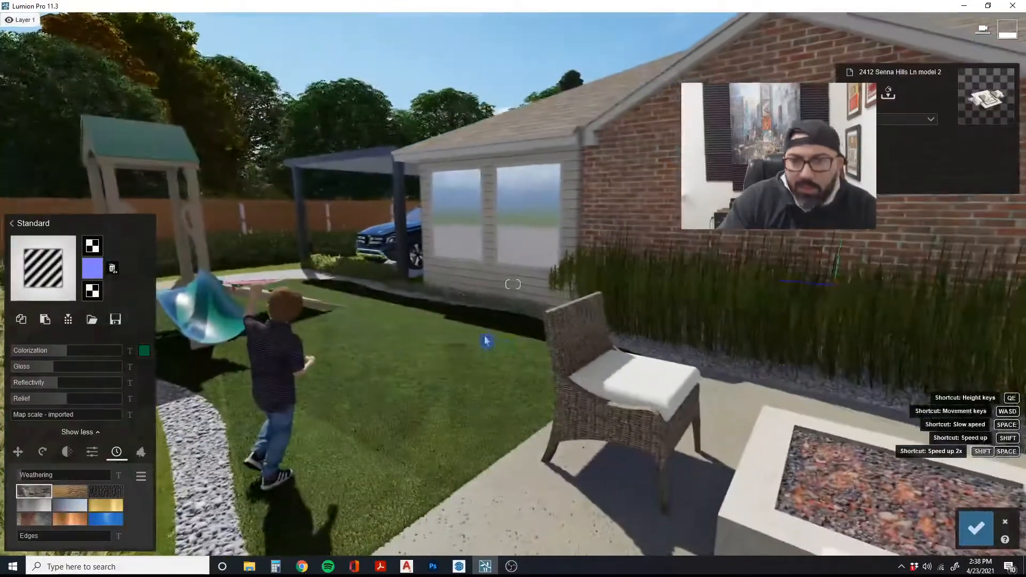
{"action": "left_click", "coordinate": [973, 529]}
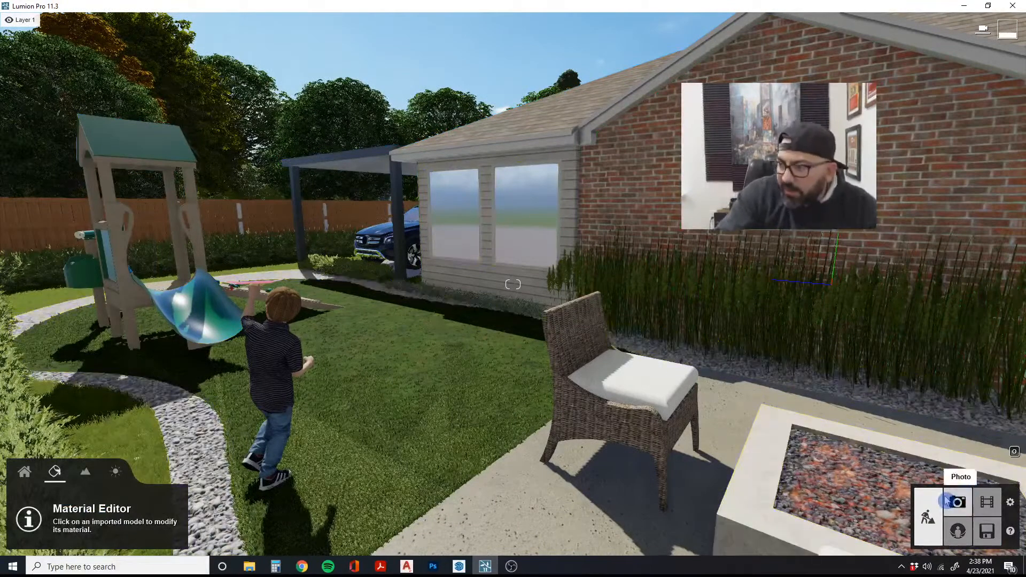
Switch to Photo mode and remove the four previously stored photos so that every photo slot is empty
{"action": "left_click", "coordinate": [969, 501]}
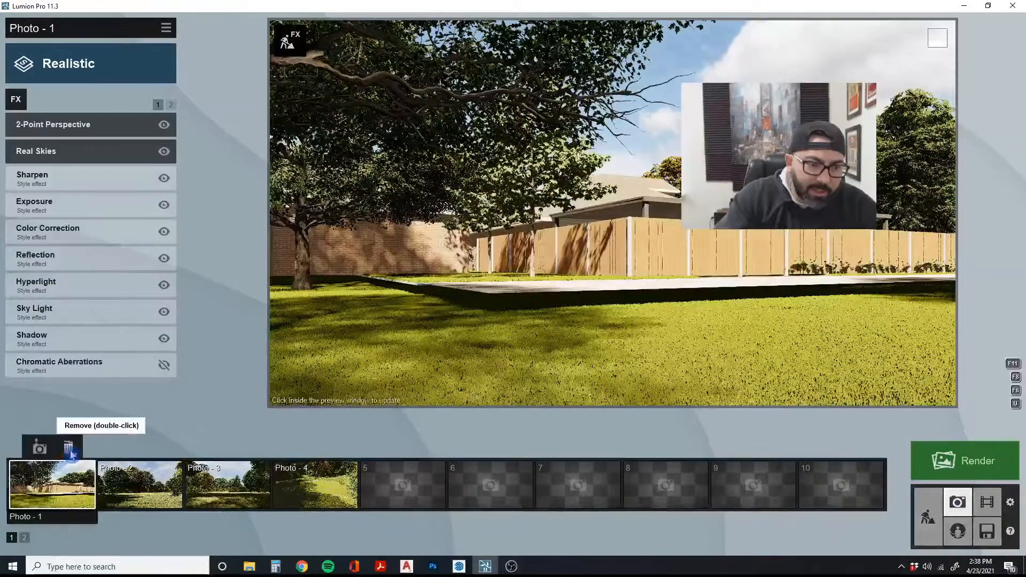
{"action": "double_click", "coordinate": [71, 453]}
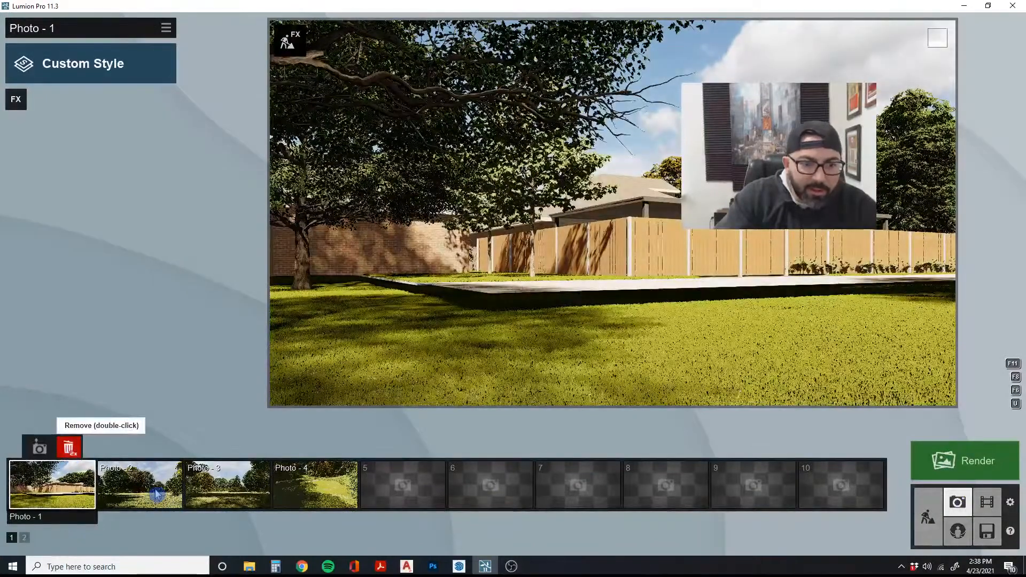
{"action": "left_click", "coordinate": [155, 492]}
{"action": "double_click", "coordinate": [158, 452]}
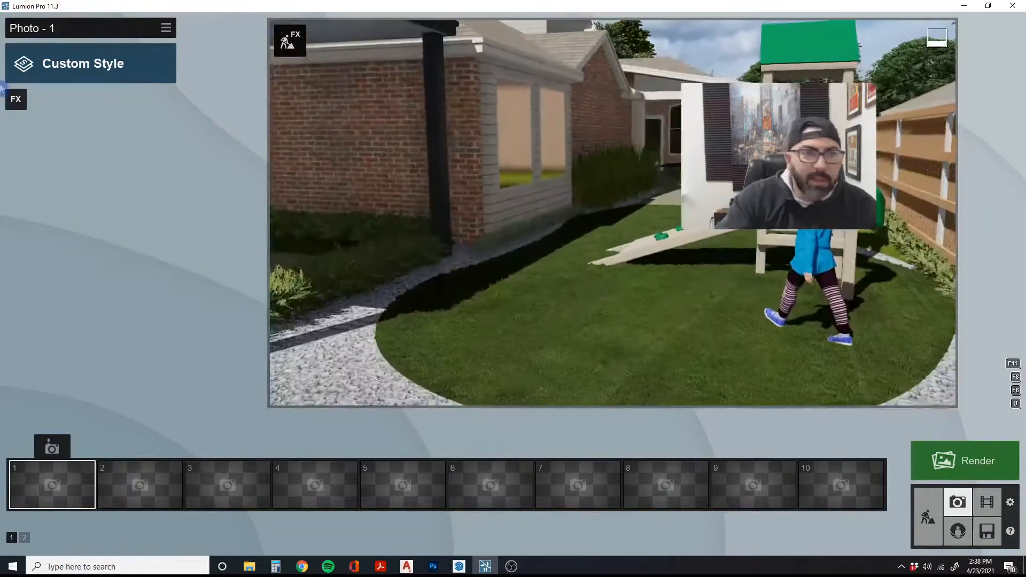
Apply the Realistic style to Photo 1
{"action": "left_click", "coordinate": [16, 99]}
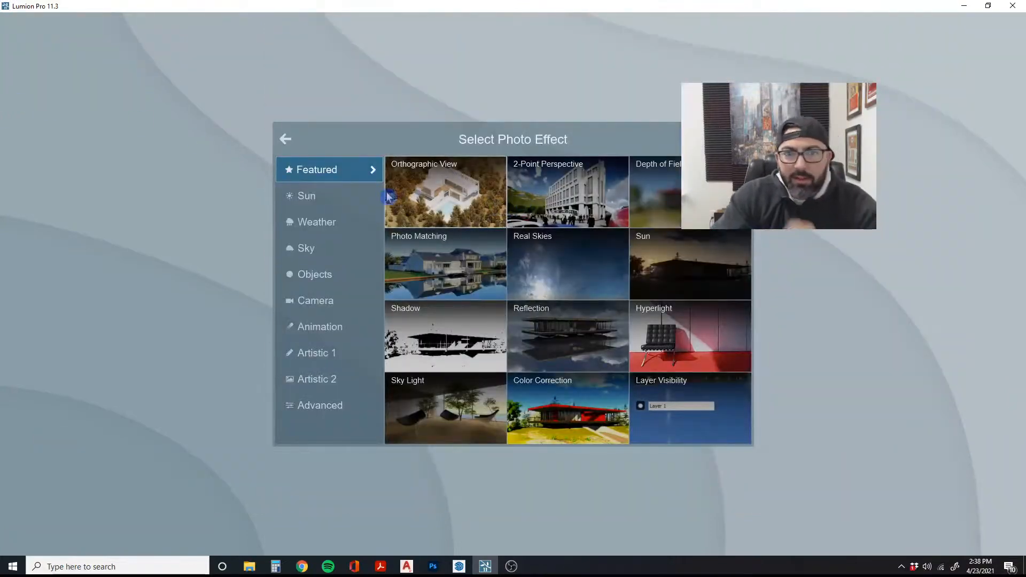
{"action": "left_click", "coordinate": [145, 125]}
{"action": "left_click", "coordinate": [105, 64]}
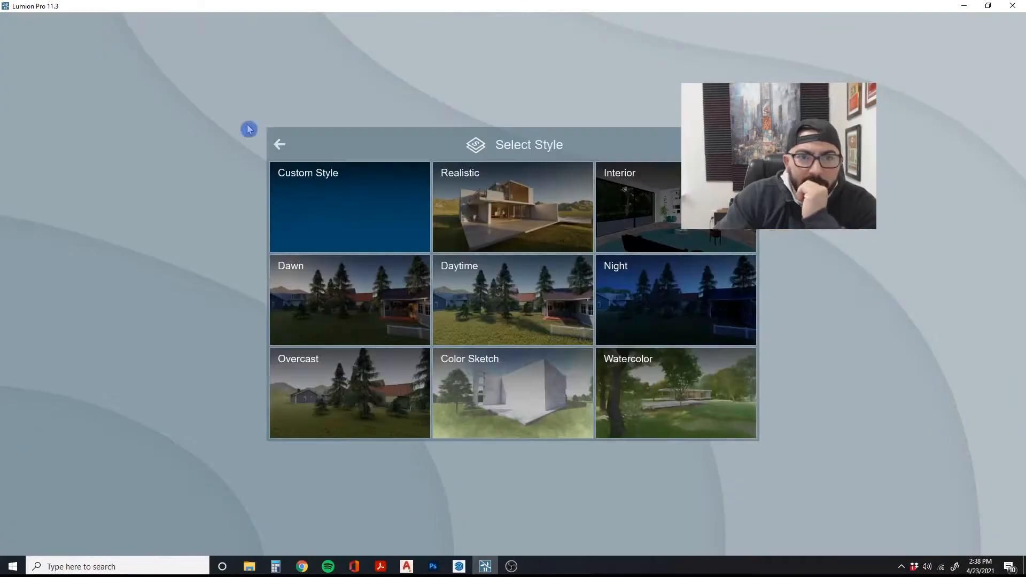
{"action": "left_click", "coordinate": [483, 214]}
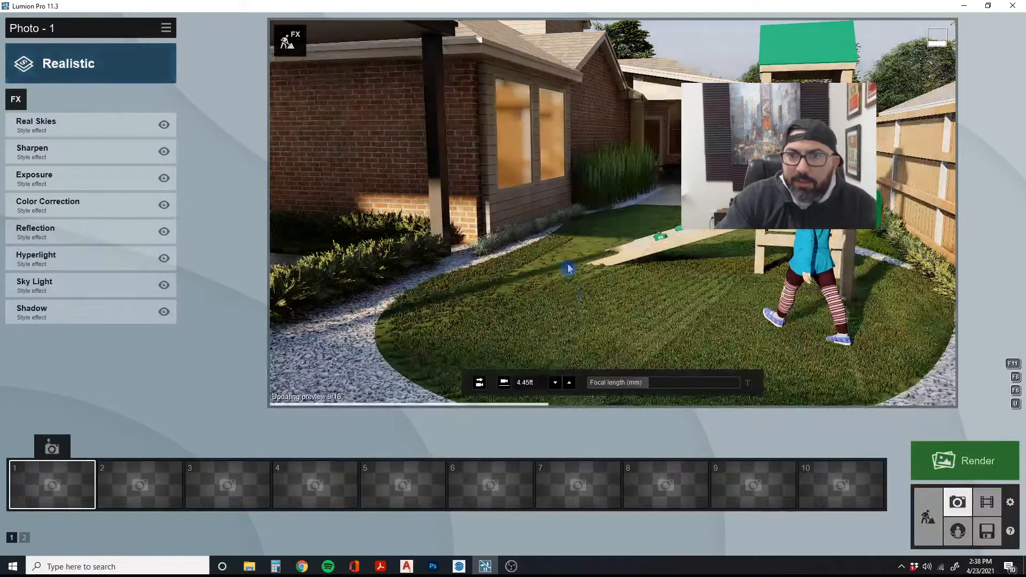
Frame the carport, brick house and playset with a 21.0 mm focal length and store the camera as Photo 1
{"action": "key", "text": "s"}
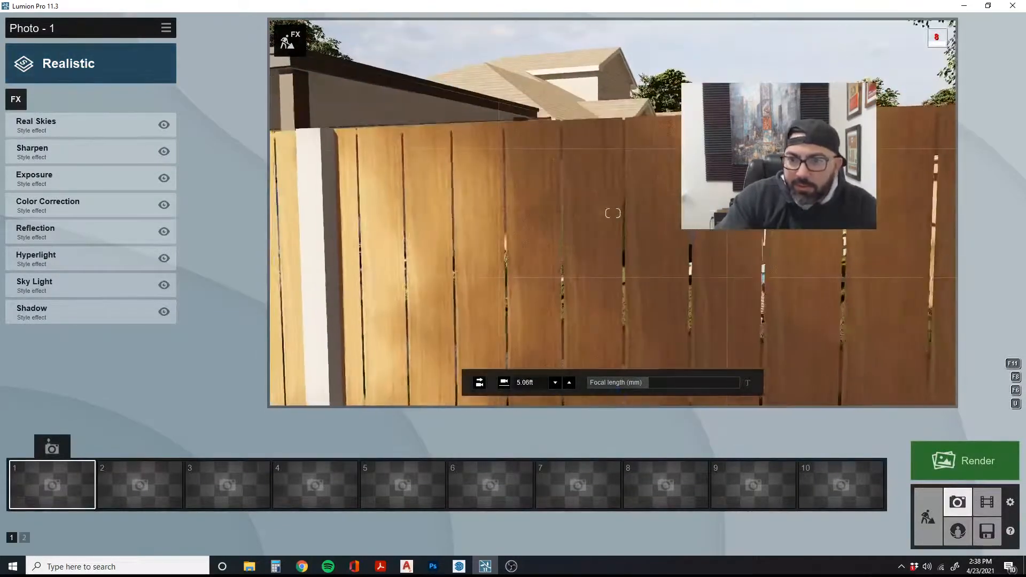
{"action": "left_click", "coordinate": [639, 386]}
{"action": "key", "text": "w"}
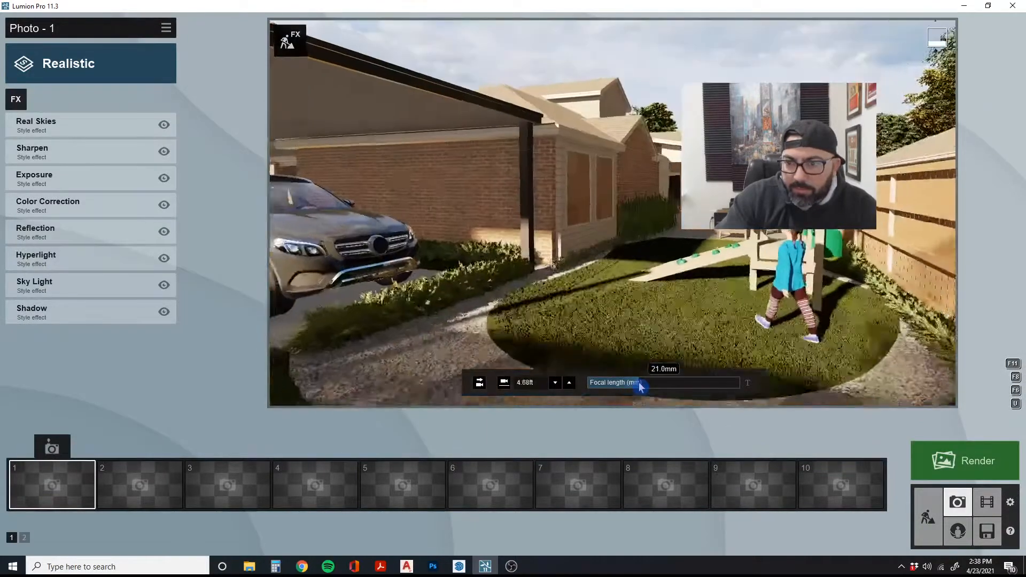
{"action": "right_click_drag", "start_coordinate": [639, 386], "coordinate": [598, 380]}
{"action": "key", "text": "s"}
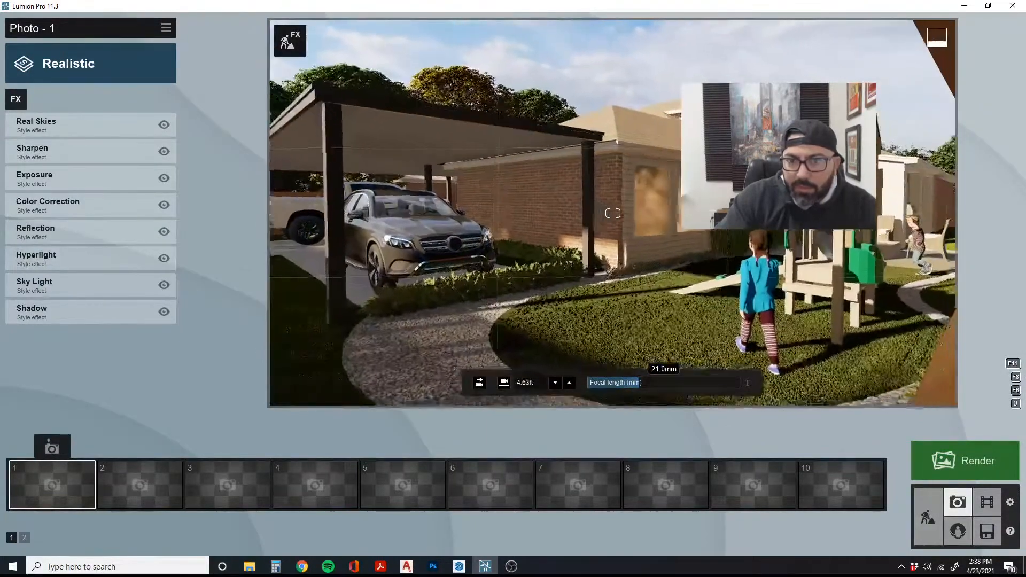
{"action": "key", "text": "s"}
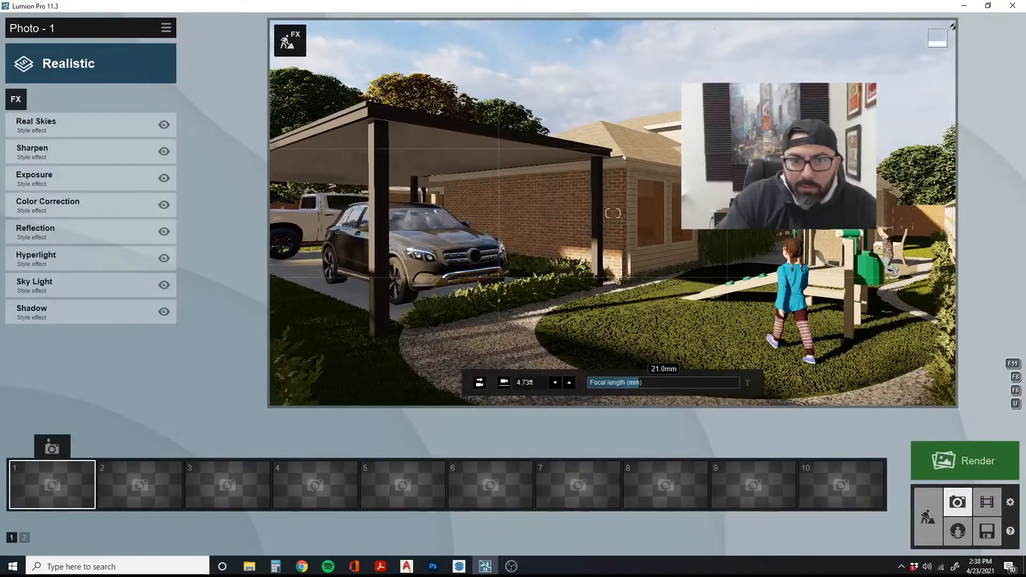
{"action": "left_click", "coordinate": [54, 449]}
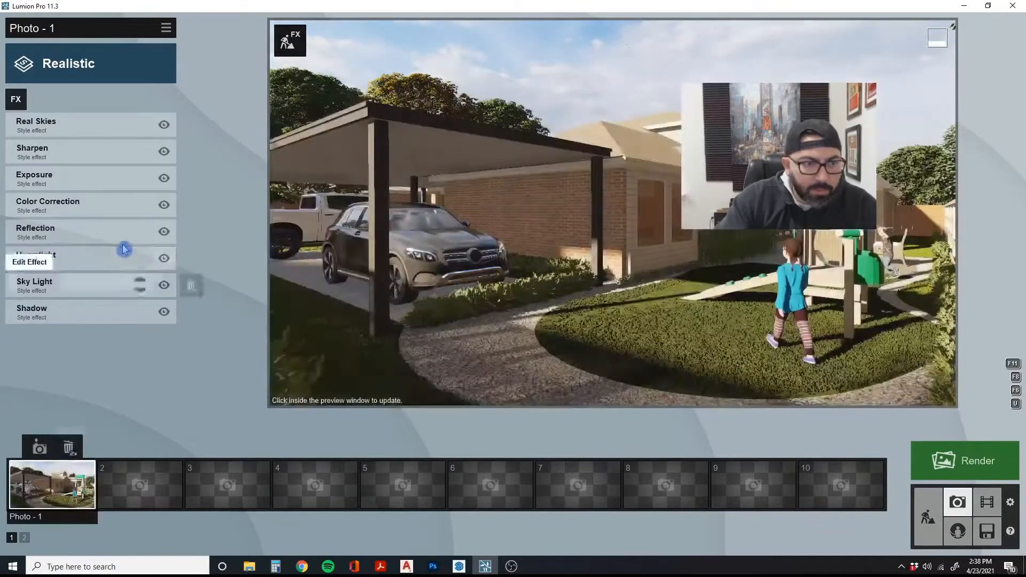
Set the Color Correction temperature to about 0.3 and raise the brightness of the Shadow effect
{"action": "left_click", "coordinate": [73, 203]}
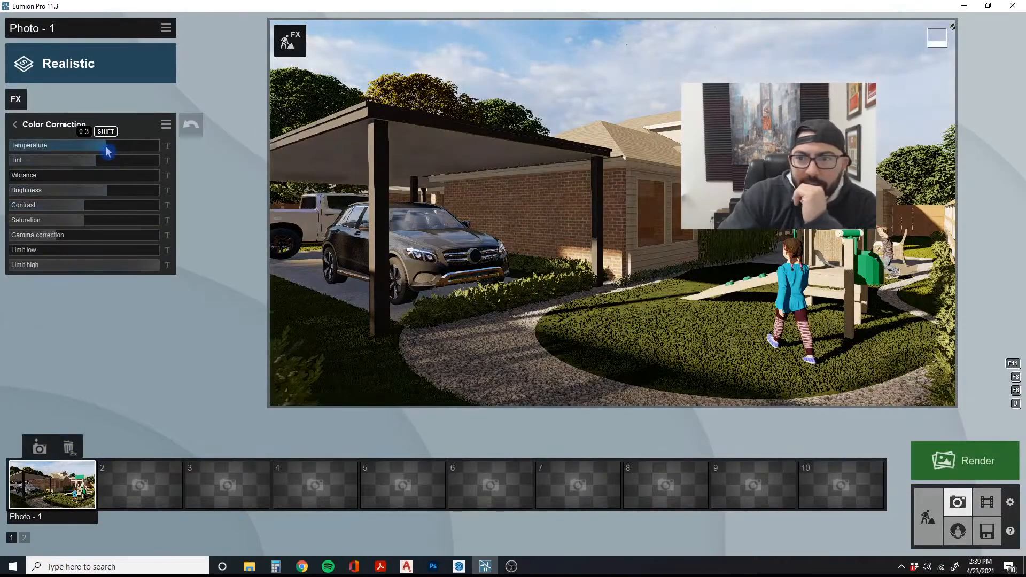
{"action": "left_click", "coordinate": [15, 126]}
{"action": "left_click", "coordinate": [64, 306]}
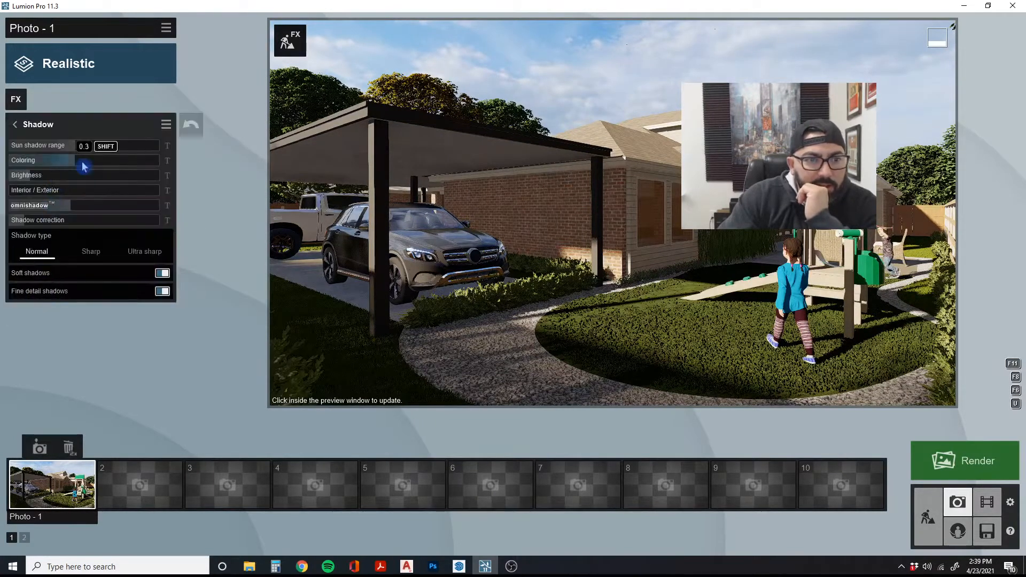
{"action": "left_click_drag", "start_coordinate": [53, 180], "coordinate": [57, 179]}
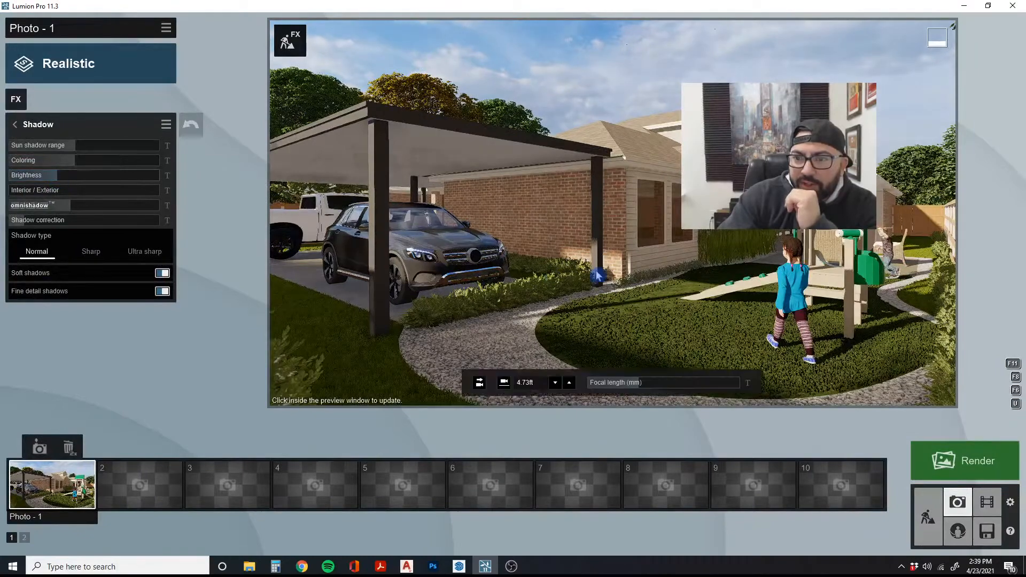
{"action": "left_click", "coordinate": [15, 124]}
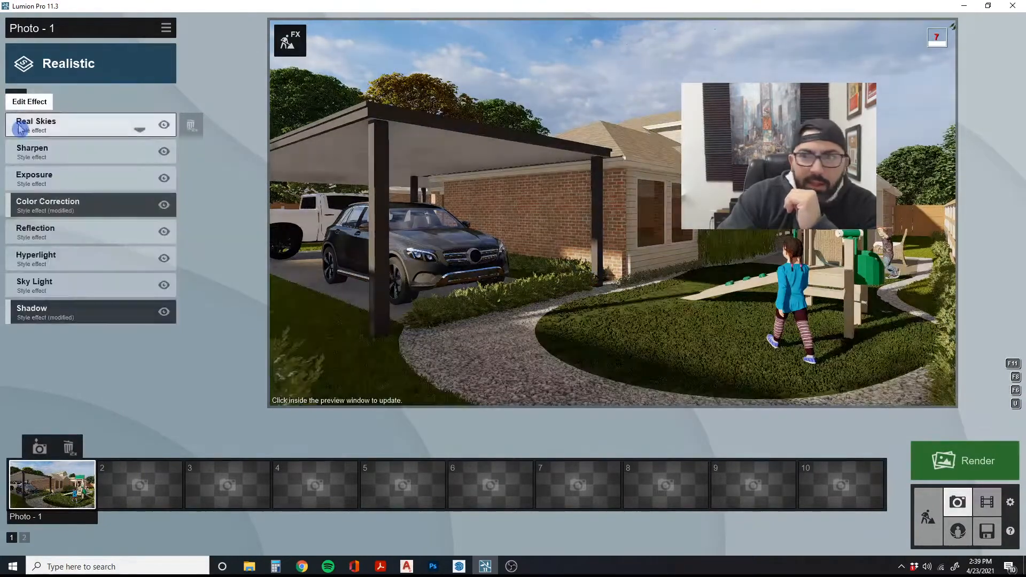
Rotate the Real Skies heading for Photo 1 and add the 2-Point Perspective camera effect
{"action": "left_click", "coordinate": [51, 130]}
{"action": "mouse_move", "coordinate": [78, 191]}
{"action": "left_mouse_down"}
{"action": "mouse_move", "coordinate": [59, 197]}
{"action": "mouse_move", "coordinate": [73, 201]}
{"action": "left_mouse_up"}
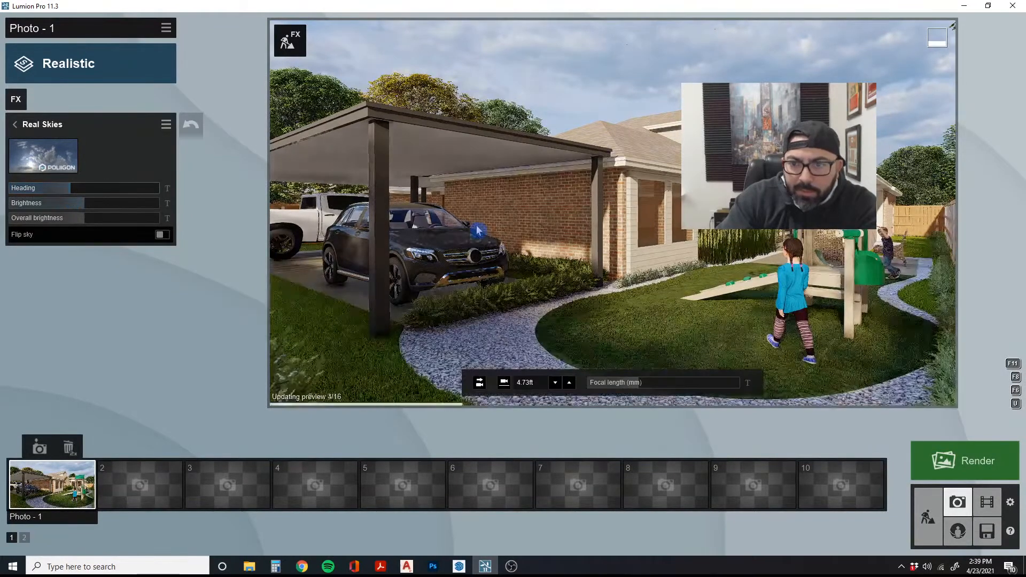
{"action": "left_click", "coordinate": [22, 107]}
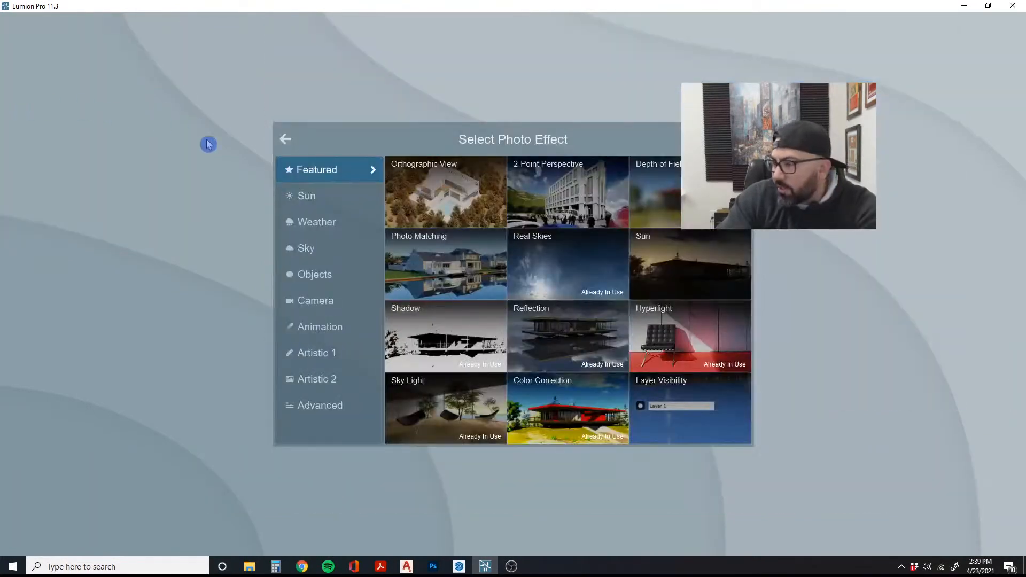
{"action": "left_click", "coordinate": [316, 299]}
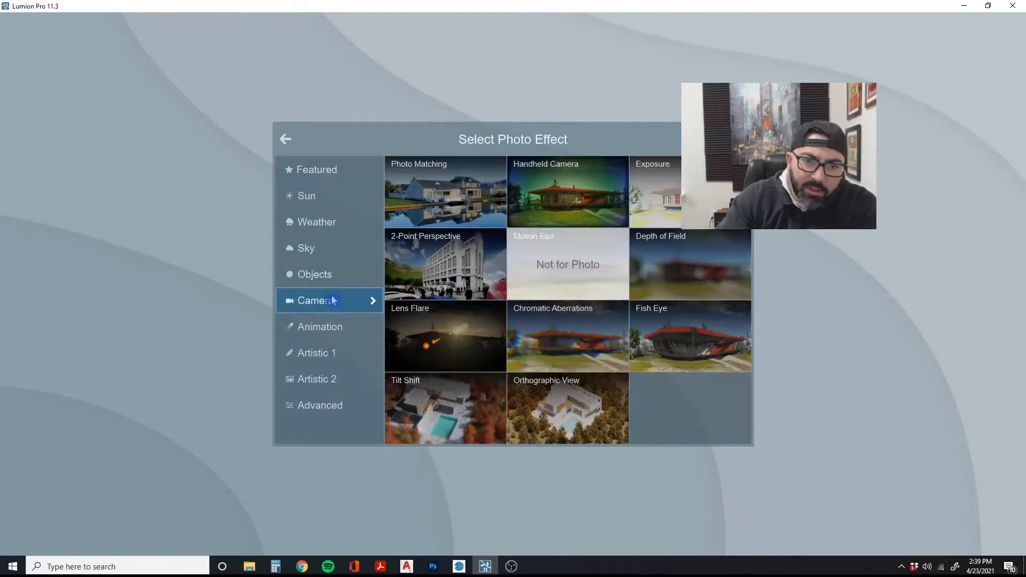
{"action": "left_click", "coordinate": [430, 267]}
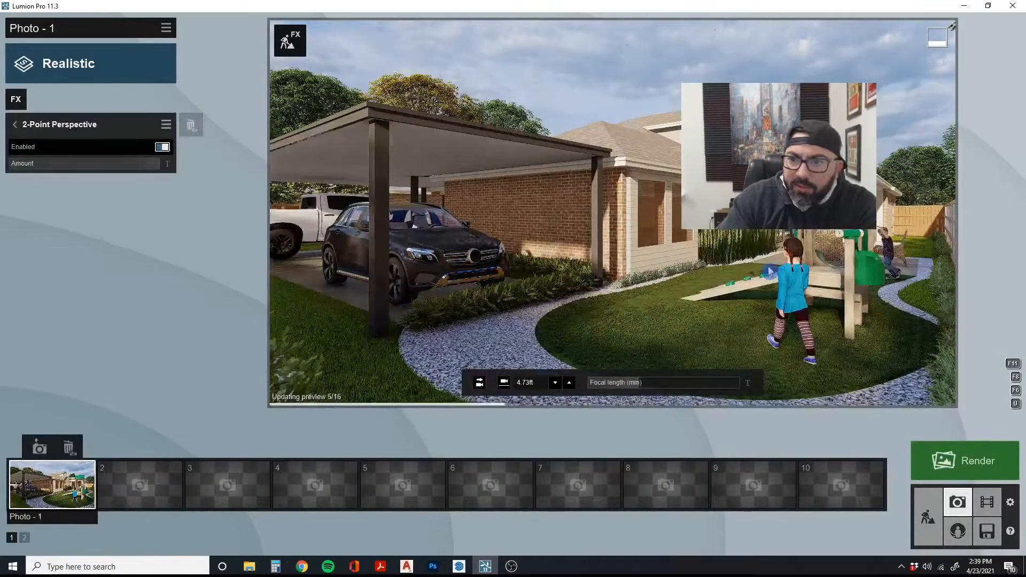
Level the camera, tilt the view slightly upward to show more sky, and store the new framing in Photo 1
{"action": "left_click", "coordinate": [480, 382]}
{"action": "right_click_drag", "start_coordinate": [662, 342], "coordinate": [672, 317]}
{"action": "right_click_drag", "start_coordinate": [747, 321], "coordinate": [739, 324]}
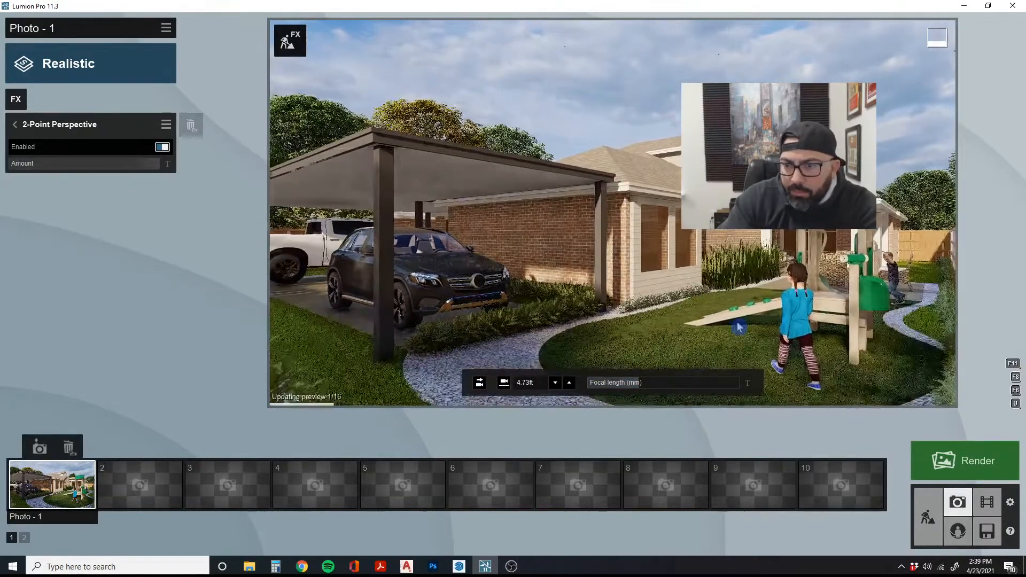
{"action": "left_click", "coordinate": [39, 448]}
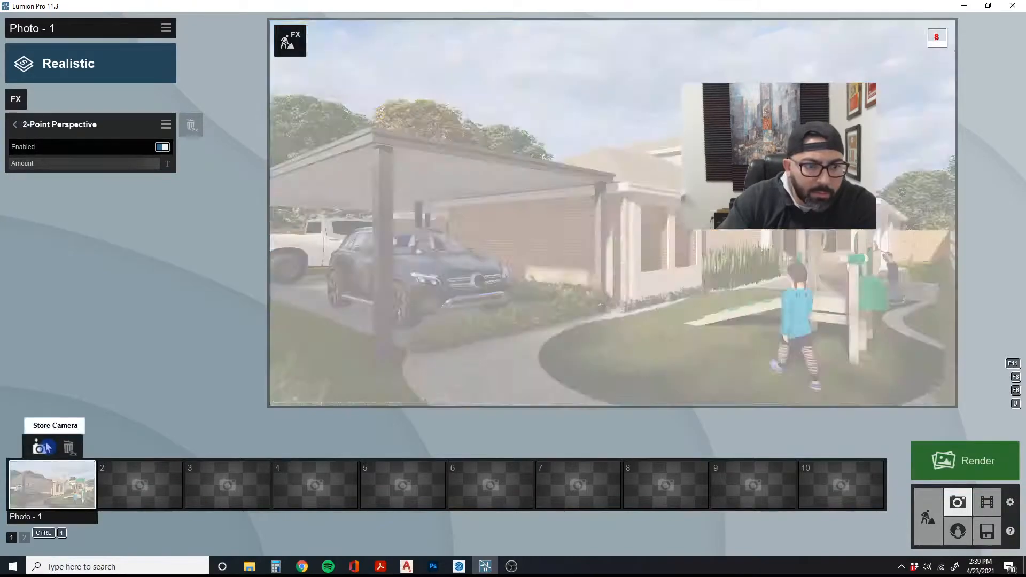
Adjust the intensity of the Sharpen effect
{"action": "left_click", "coordinate": [16, 125]}
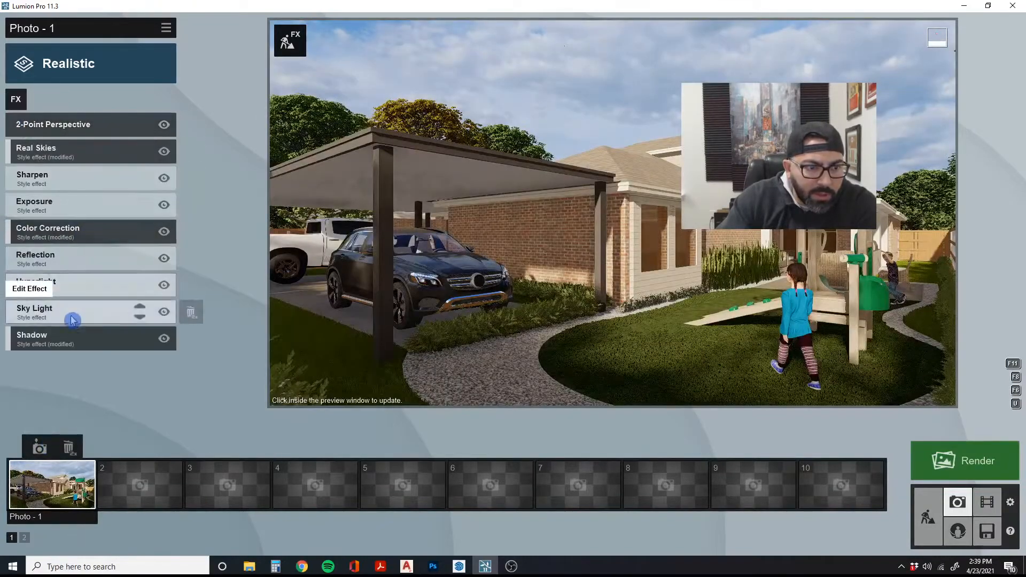
{"action": "left_click", "coordinate": [63, 179]}
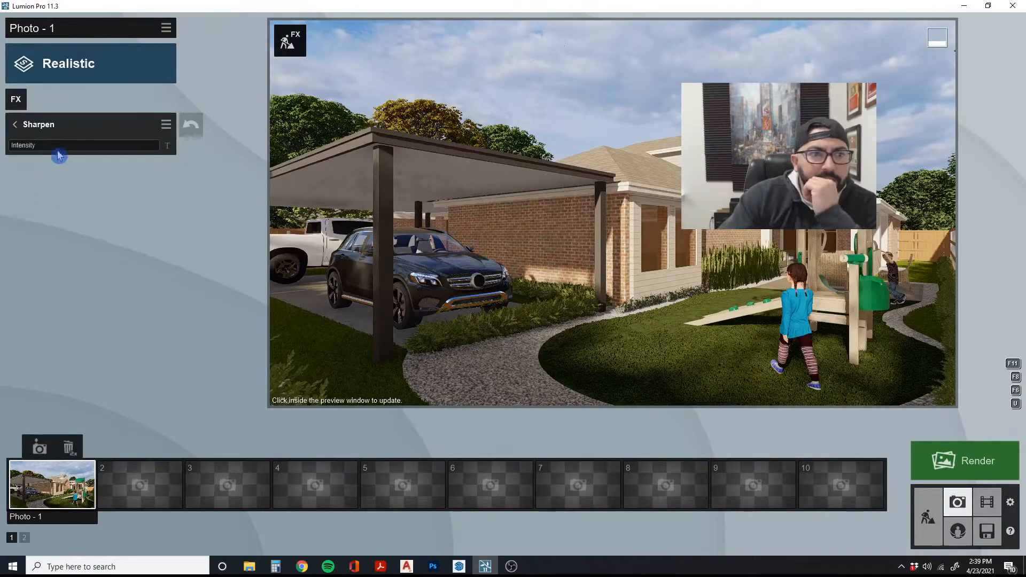
{"action": "left_click", "coordinate": [23, 126]}
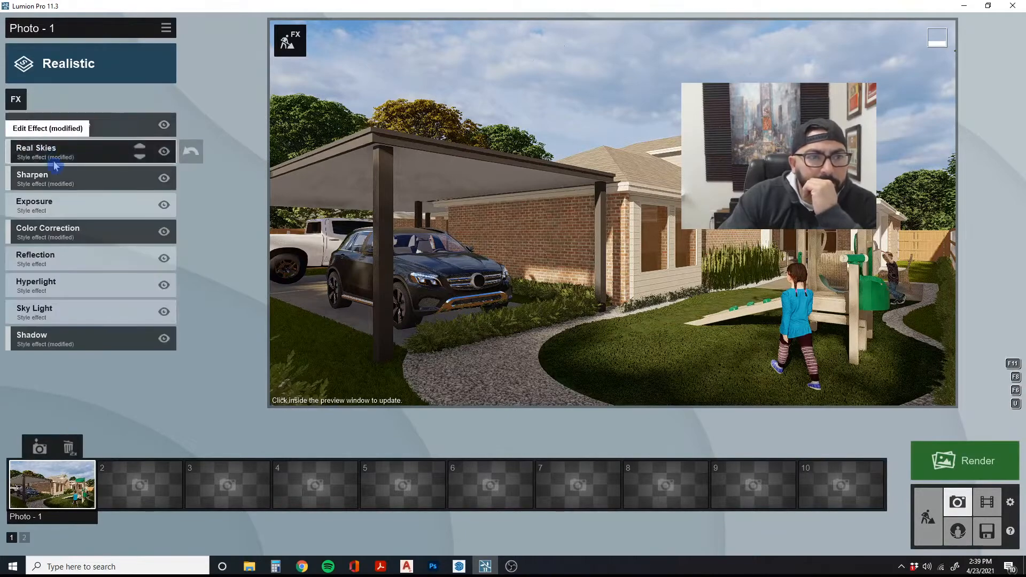
Raise both the brightness and the overall brightness of the Real Skies effect and refresh the preview
{"action": "left_click", "coordinate": [51, 154]}
{"action": "left_click", "coordinate": [111, 204]}
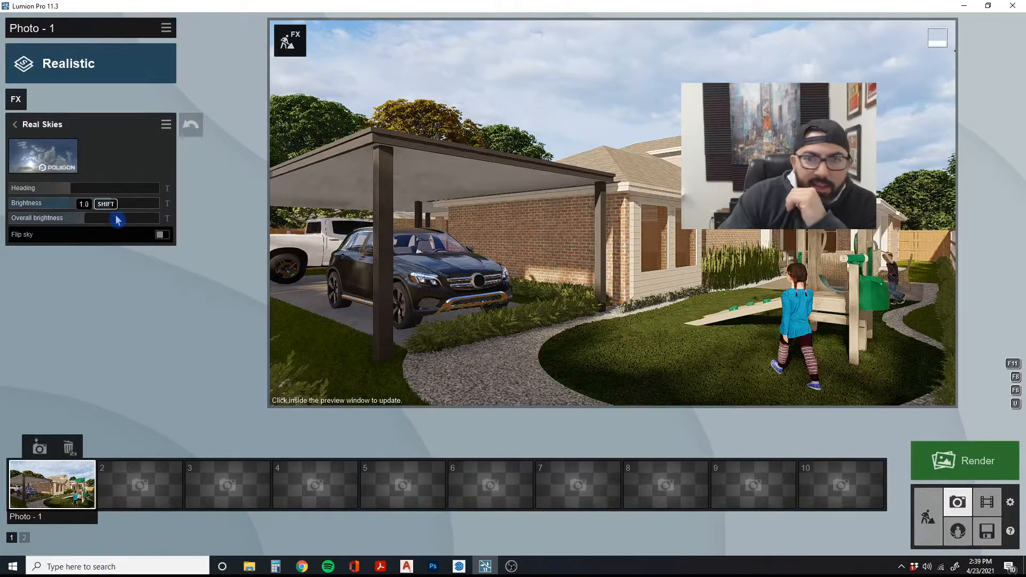
{"action": "left_click", "coordinate": [115, 218]}
{"action": "left_click", "coordinate": [617, 230]}
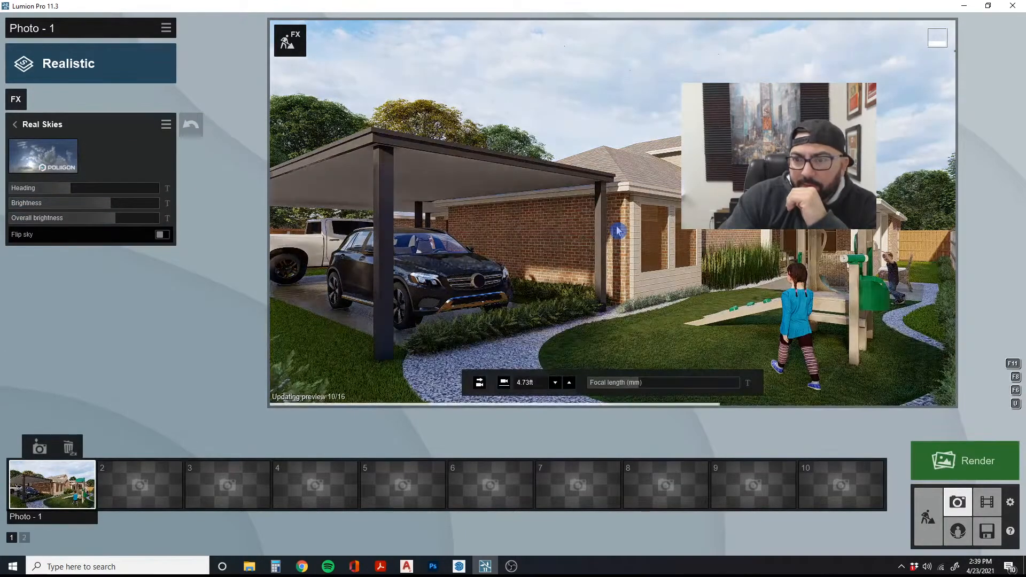
{"action": "left_click", "coordinate": [5, 128]}
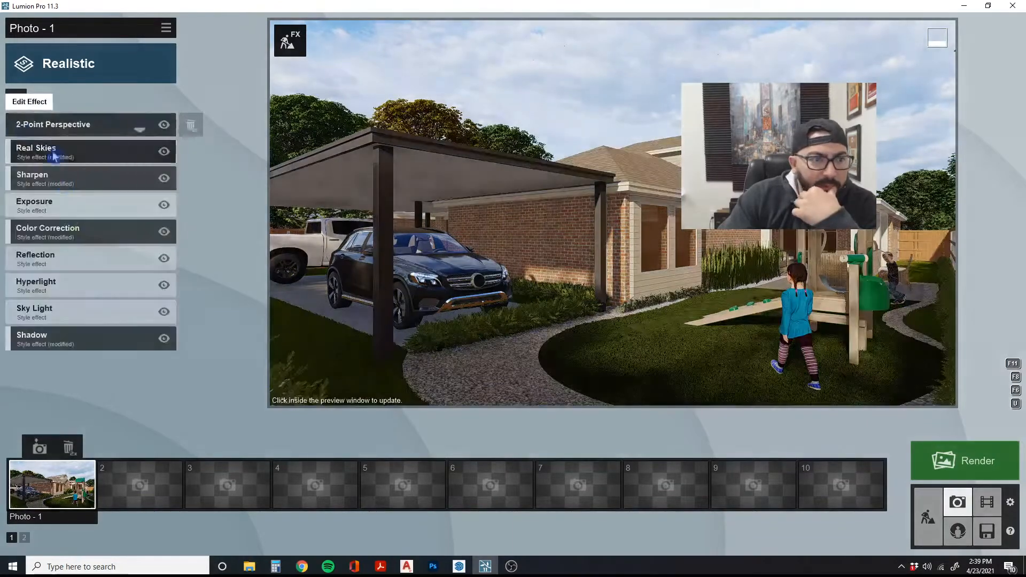
Raise the Color Correction brightness, set its contrast to about 0.7, and check the updated preview
{"action": "left_click", "coordinate": [86, 236]}
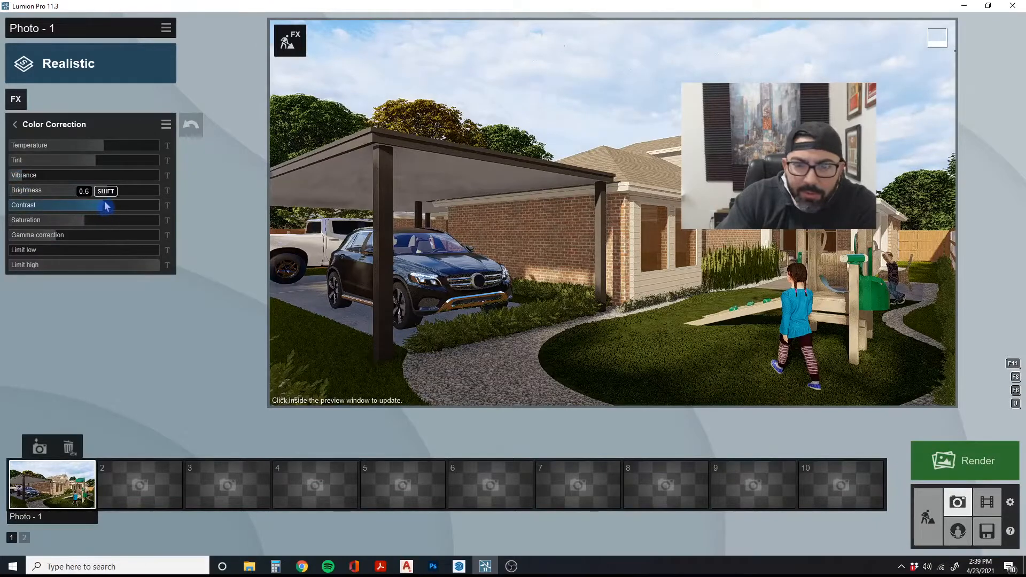
{"action": "mouse_move", "coordinate": [108, 198]}
{"action": "left_mouse_down"}
{"action": "mouse_move", "coordinate": [80, 195]}
{"action": "mouse_move", "coordinate": [122, 199]}
{"action": "left_mouse_up"}
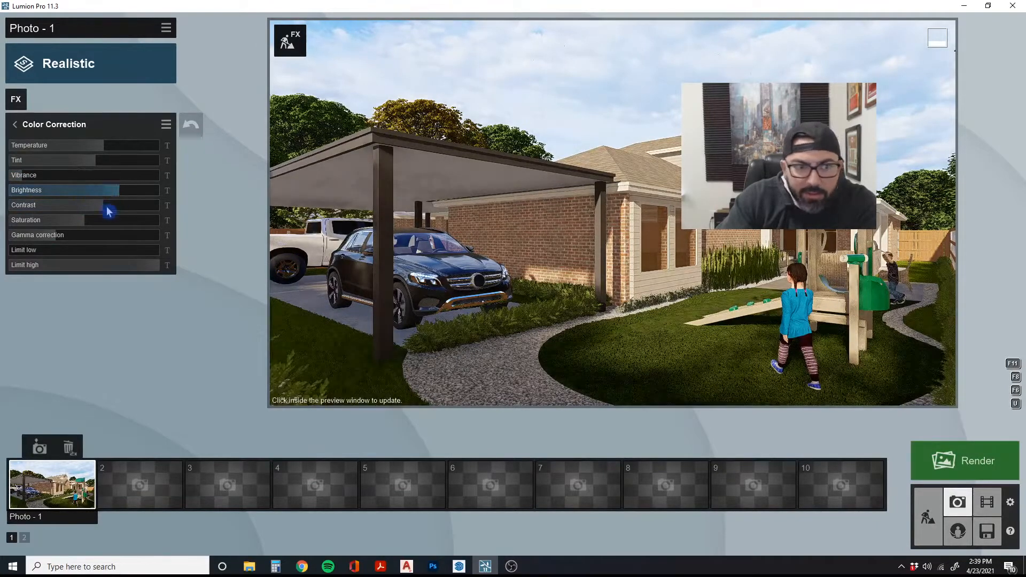
{"action": "left_click", "coordinate": [579, 279]}
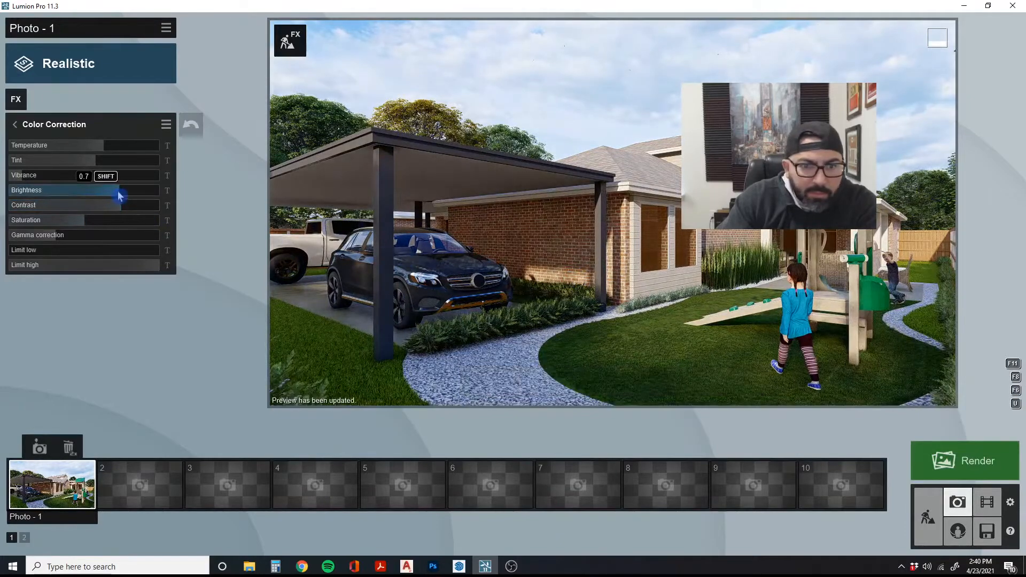
{"action": "left_click_drag", "start_coordinate": [119, 196], "coordinate": [126, 192]}
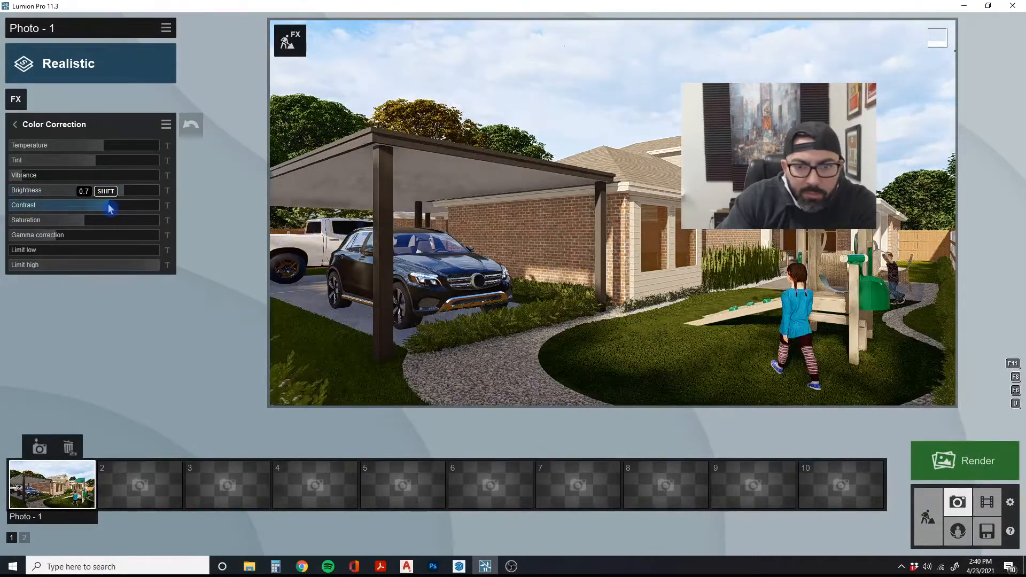
{"action": "left_click", "coordinate": [577, 267]}
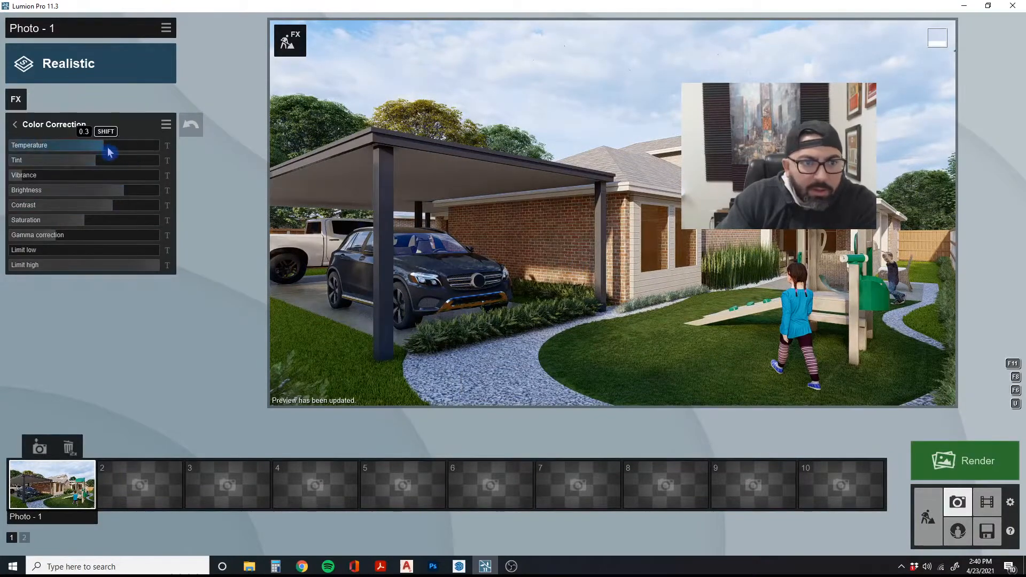
Raise the Color Correction temperature slightly and refresh the preview
{"action": "left_click", "coordinate": [109, 151]}
{"action": "left_click", "coordinate": [467, 198]}
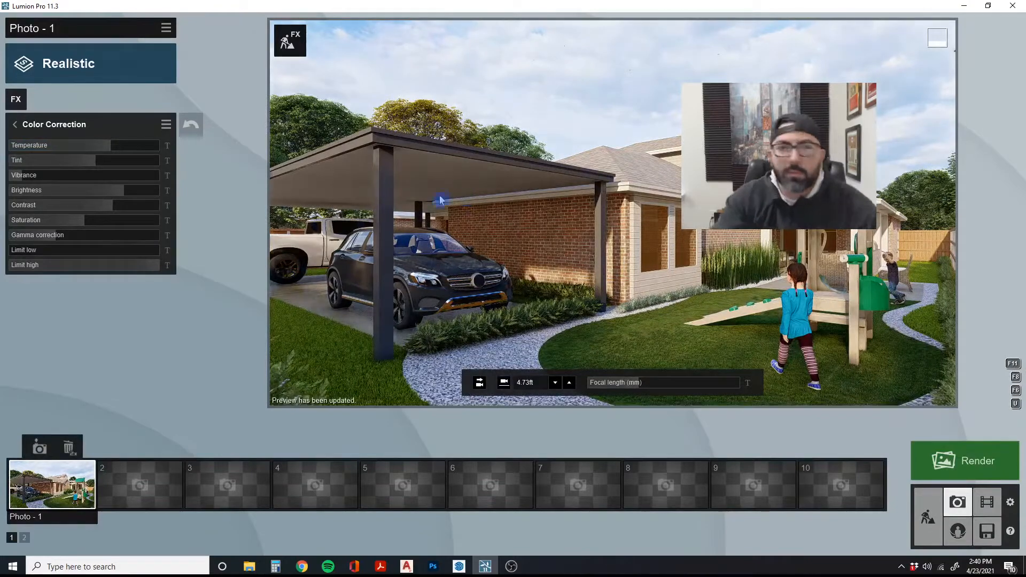
{"action": "left_click", "coordinate": [18, 124]}
Add the Bloom artistic effect to Photo 1
{"action": "left_click", "coordinate": [16, 92]}
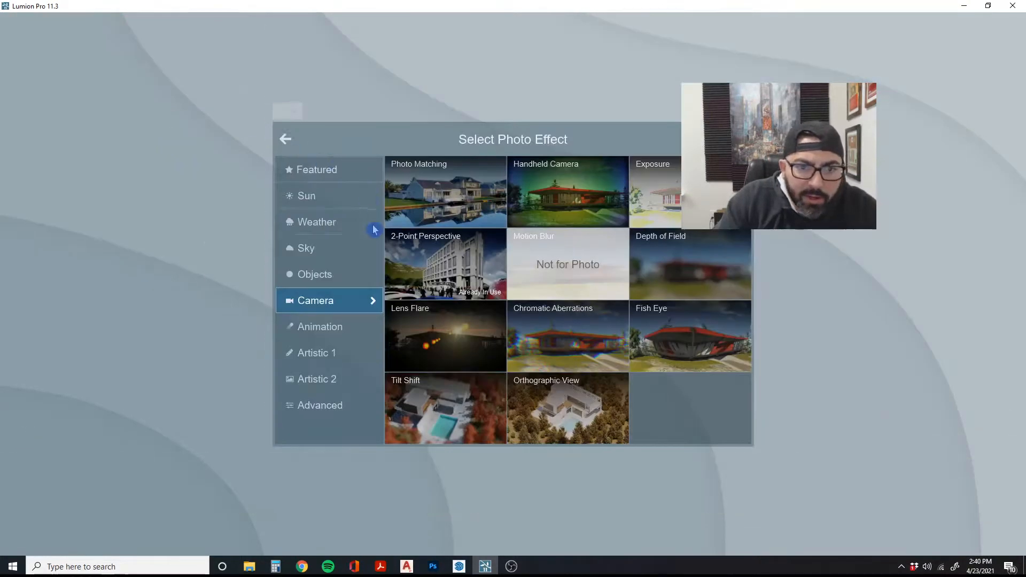
{"action": "left_click", "coordinate": [331, 382]}
{"action": "left_click", "coordinate": [429, 203]}
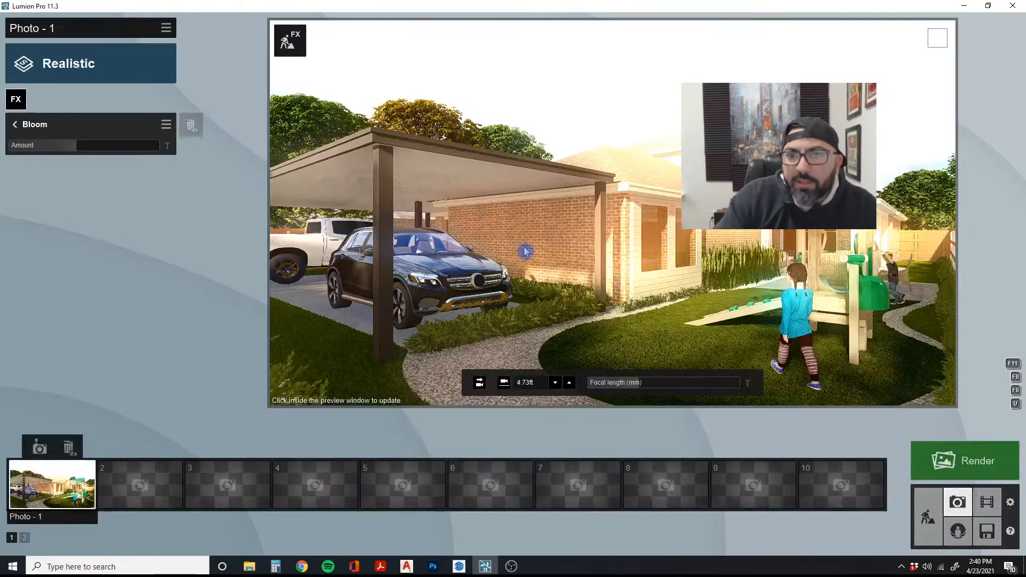
Lower the Bloom amount to about a quarter, check the preview, and store the original camera view for Photo 1
{"action": "left_click_drag", "start_coordinate": [75, 144], "coordinate": [43, 148]}
{"action": "left_click", "coordinate": [572, 244]}
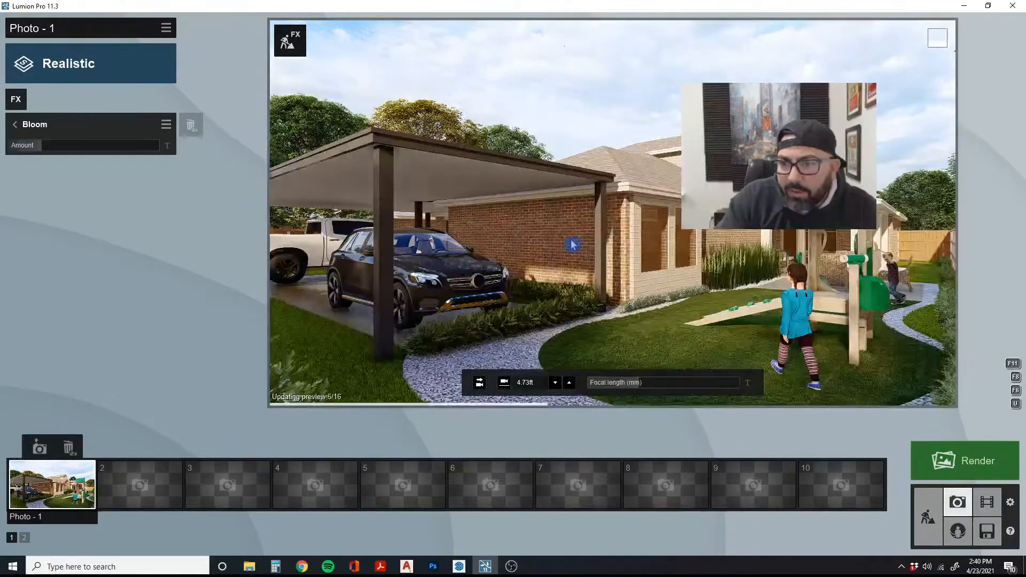
{"action": "scroll", "coordinate": [586, 227], "scroll_direction": "up", "scroll_amount": 3}
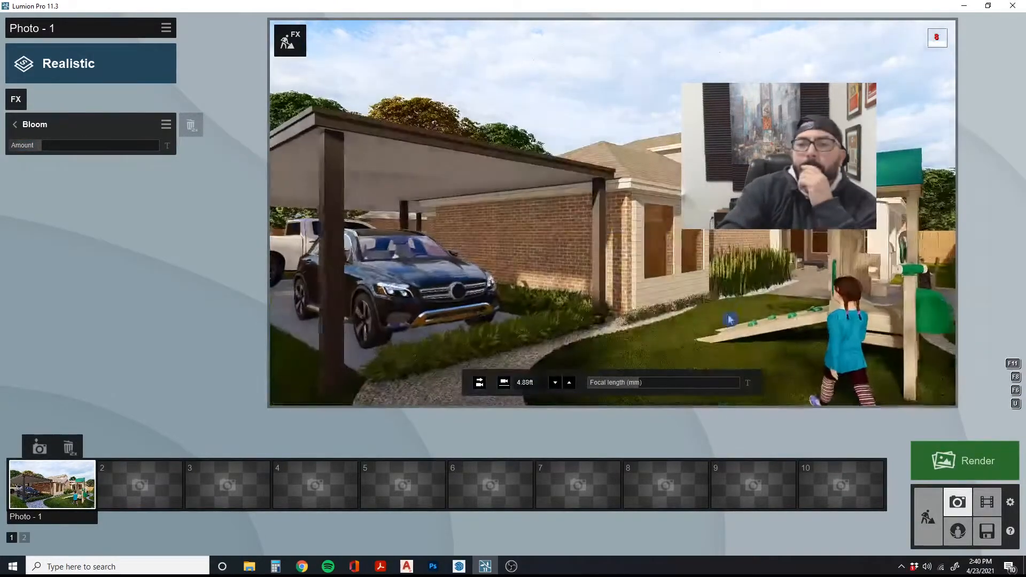
{"action": "left_click", "coordinate": [65, 481]}
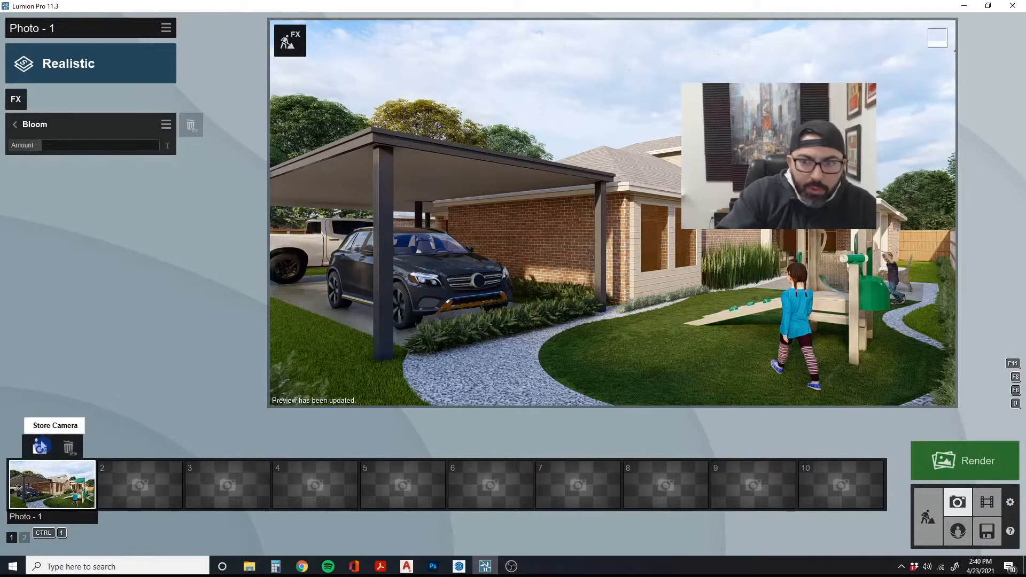
{"action": "left_click", "coordinate": [40, 447]}
Add two reflection planes to Photo 1's Reflection effect, on the house's side windows and on the rear glass behind the playset
{"action": "left_click", "coordinate": [15, 124]}
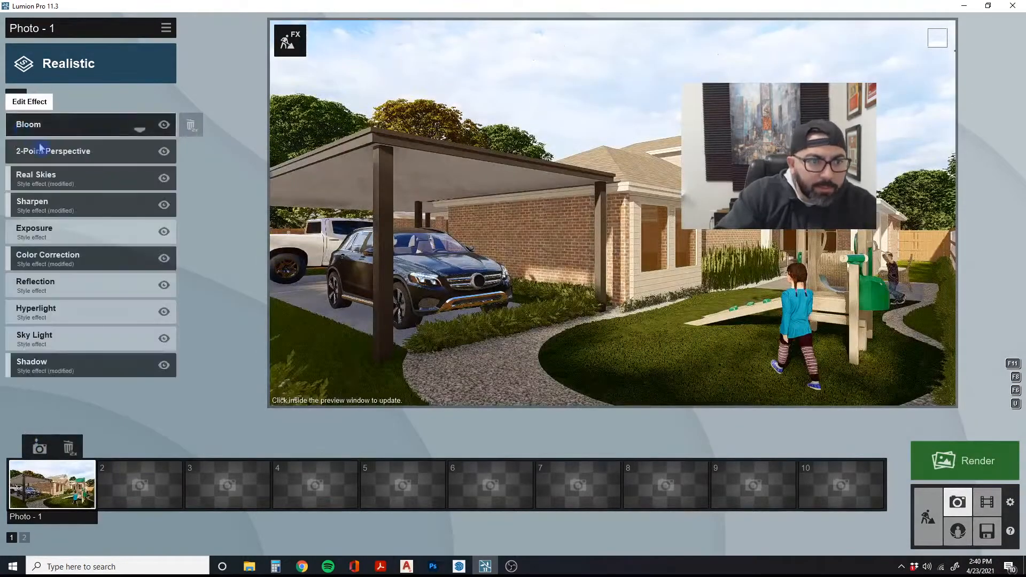
{"action": "left_click", "coordinate": [64, 284]}
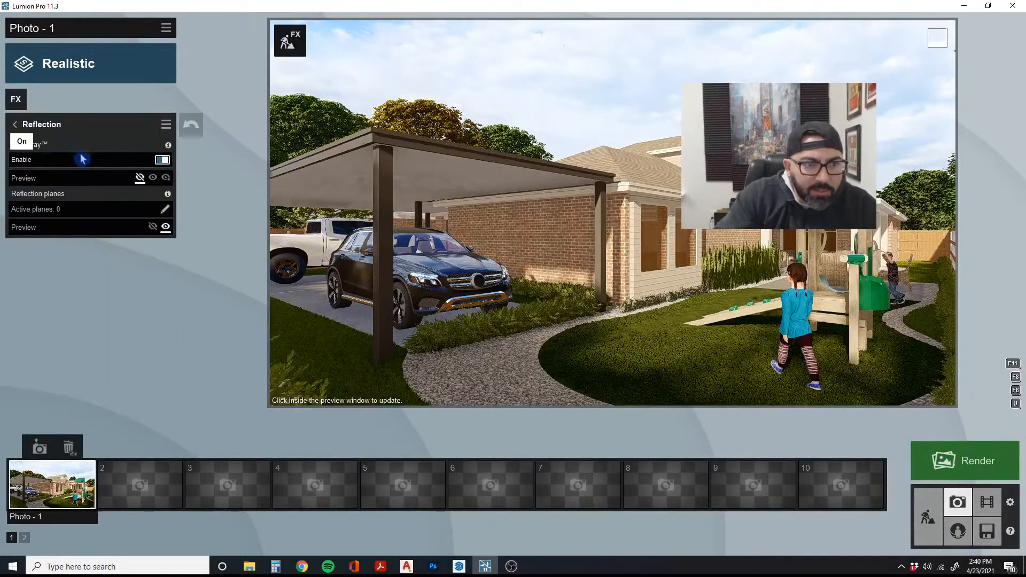
{"action": "left_click", "coordinate": [164, 208]}
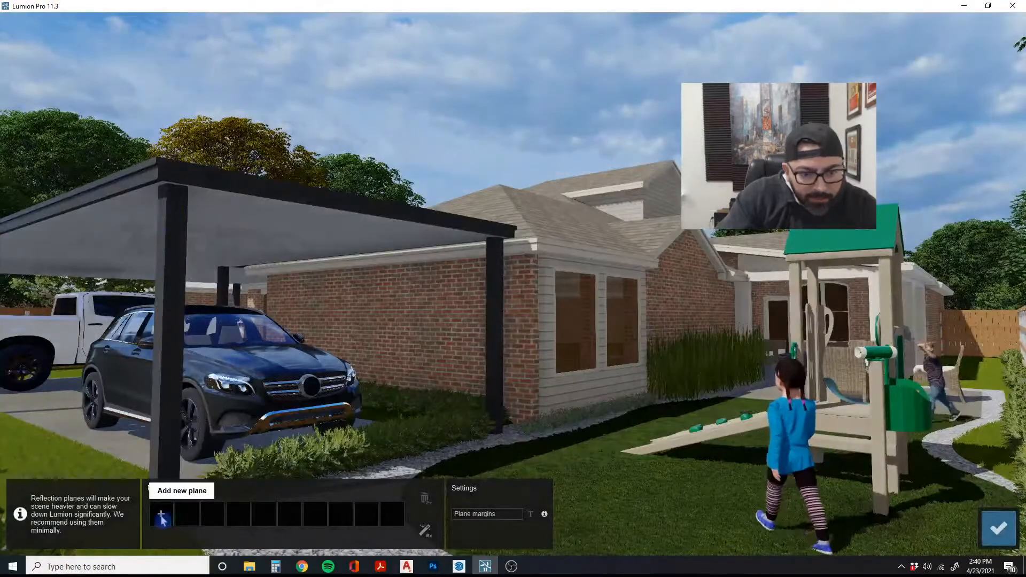
{"action": "left_click", "coordinate": [164, 512]}
{"action": "left_click", "coordinate": [562, 329]}
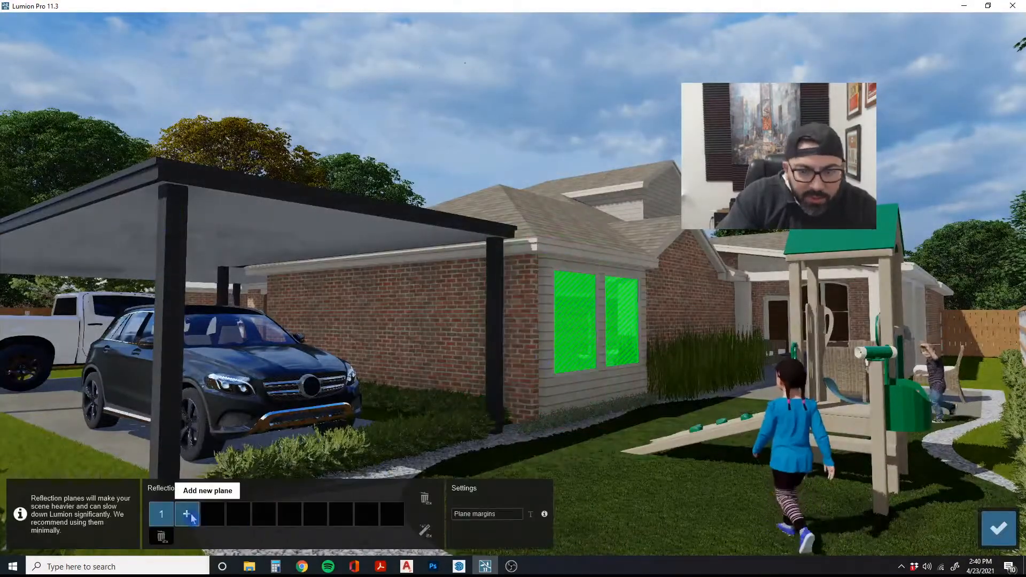
{"action": "left_click", "coordinate": [164, 511]}
{"action": "left_click", "coordinate": [780, 326]}
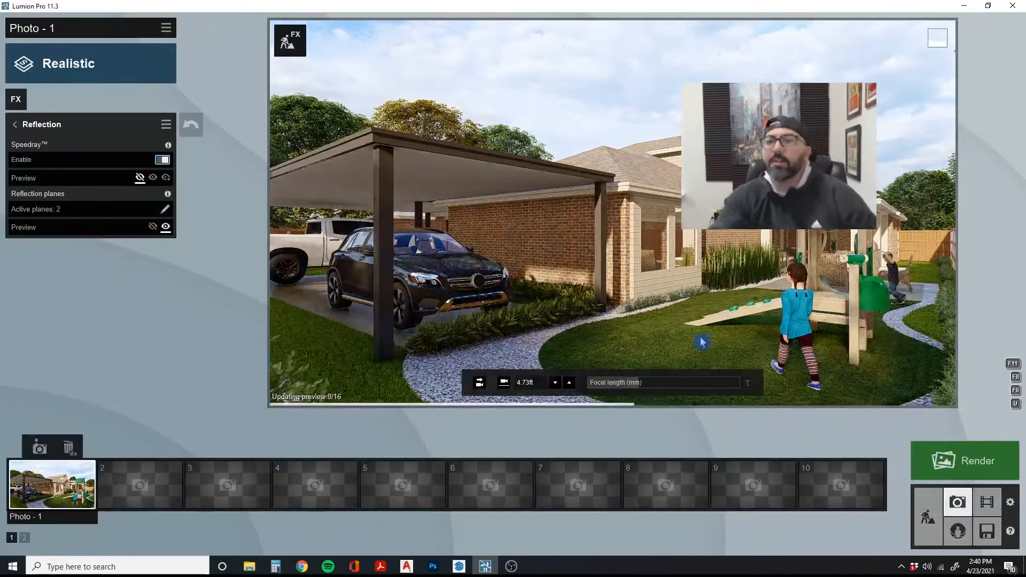
Lower the reflectivity of the house's window glass material, reduce its transparency to about 0, save, and return to the Photo 1 view
{"action": "left_click", "coordinate": [928, 513]}
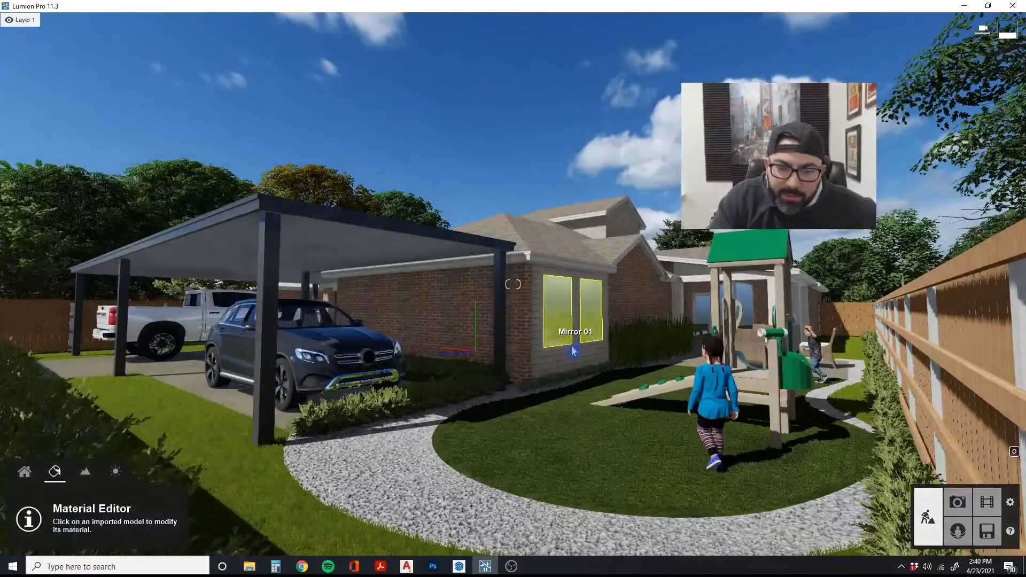
{"action": "left_click", "coordinate": [572, 351]}
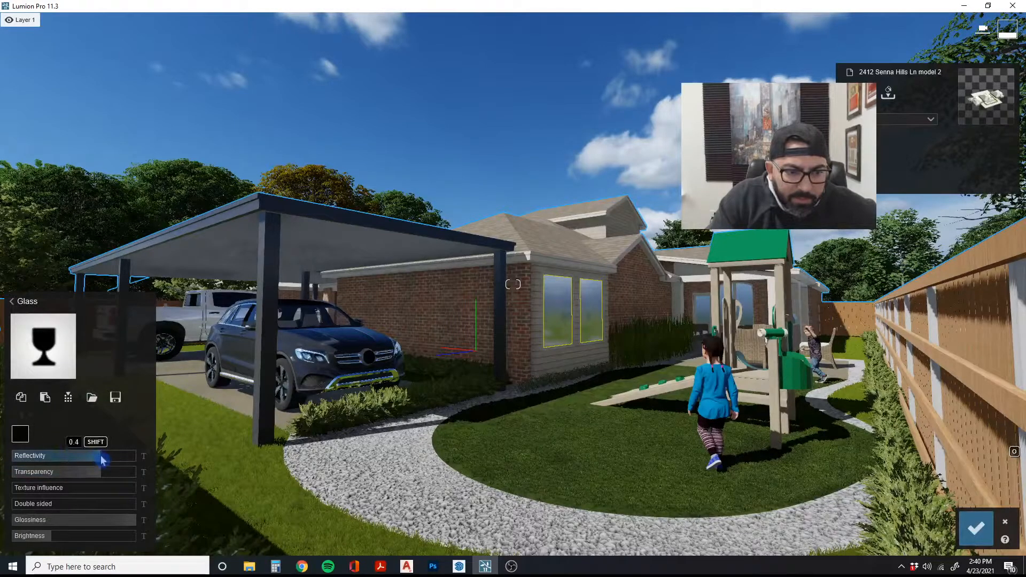
{"action": "left_click_drag", "start_coordinate": [103, 459], "coordinate": [69, 460]}
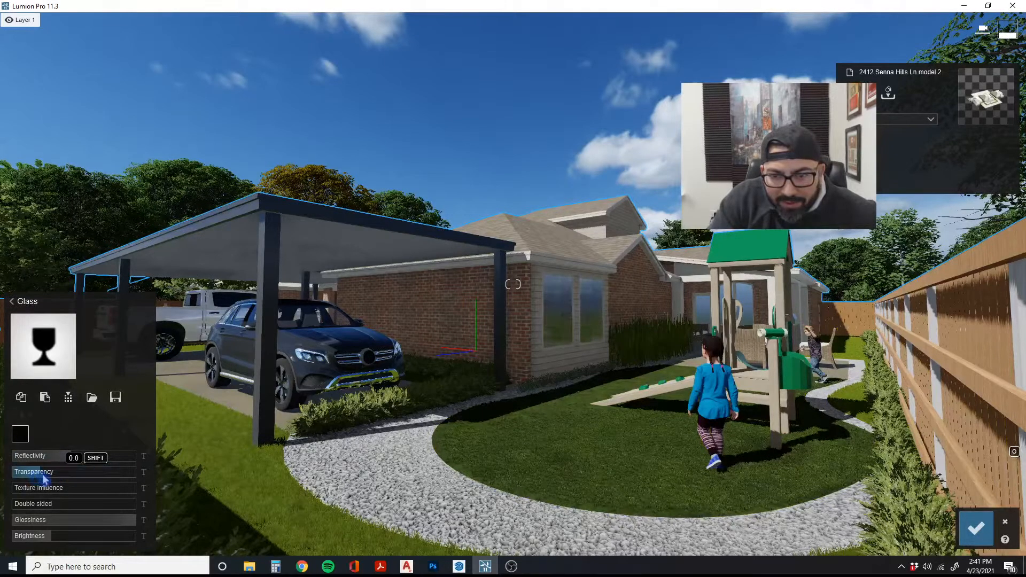
{"action": "left_click", "coordinate": [975, 527]}
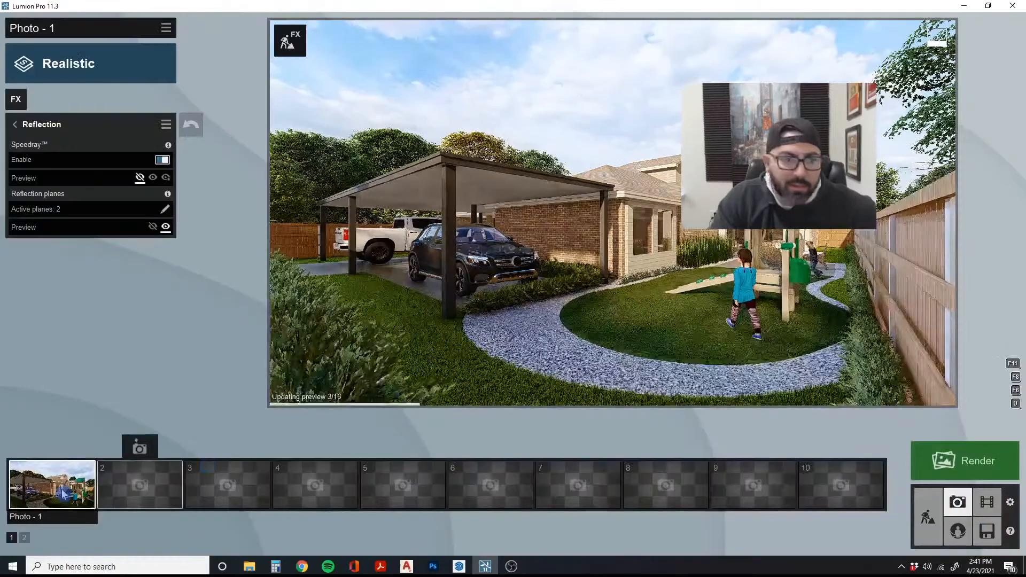
{"action": "left_click", "coordinate": [62, 484]}
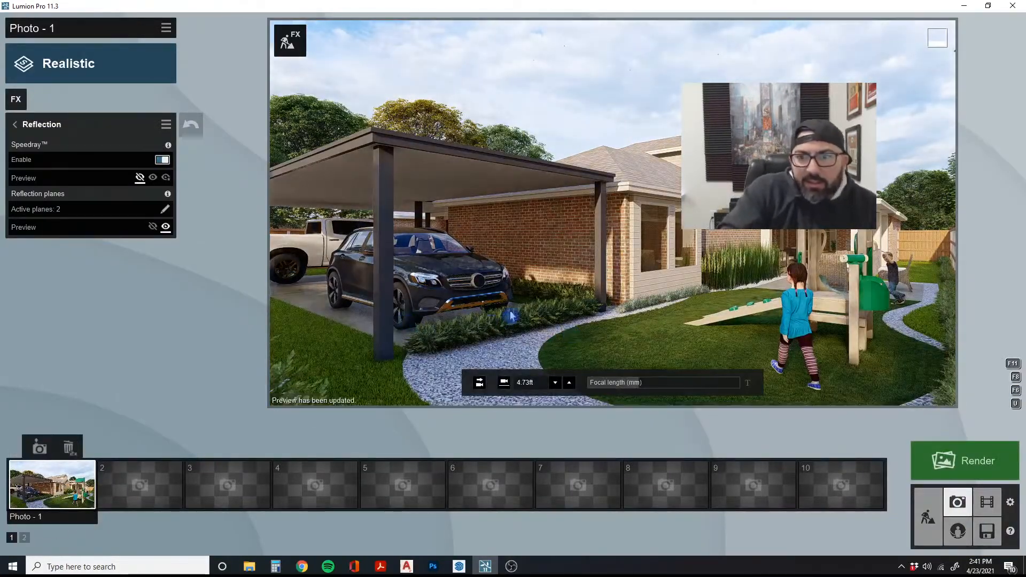
Lower the Shadow effect's brightness slightly, refresh the preview, and store the result in Photo 1
{"action": "left_click", "coordinate": [23, 128]}
{"action": "left_click", "coordinate": [75, 356]}
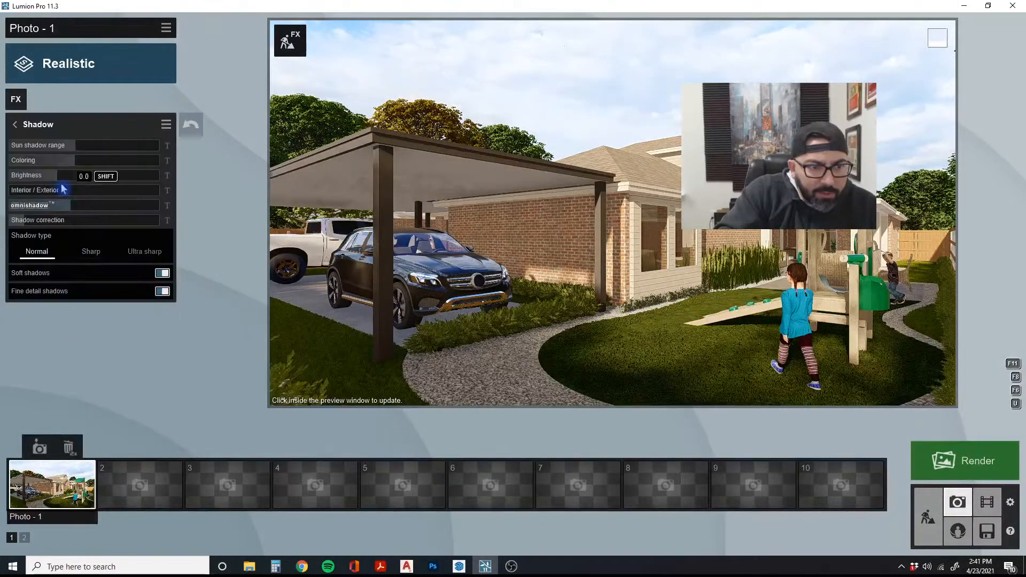
{"action": "left_click_drag", "start_coordinate": [51, 180], "coordinate": [39, 179]}
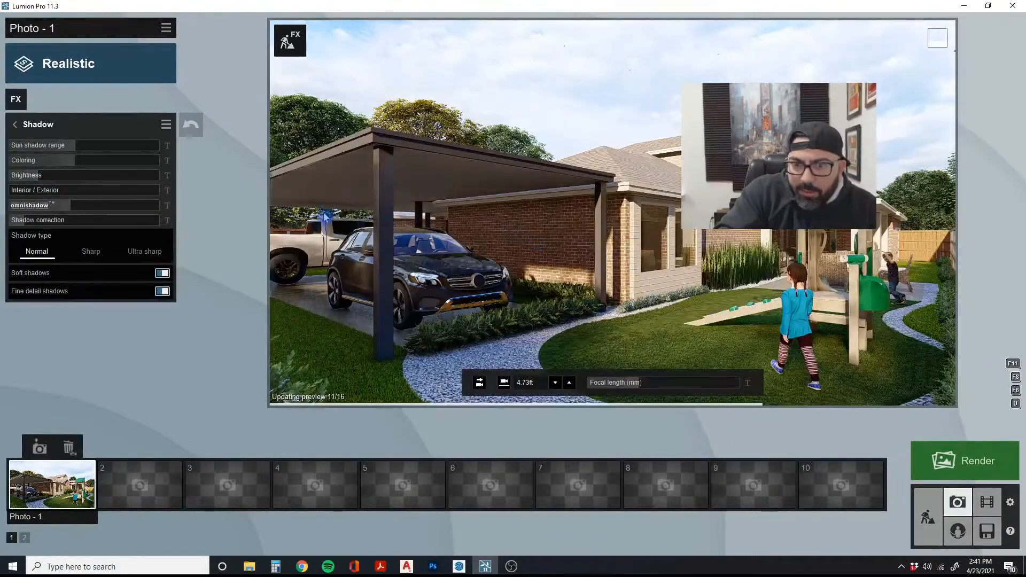
{"action": "left_click", "coordinate": [47, 179]}
{"action": "left_click", "coordinate": [473, 248]}
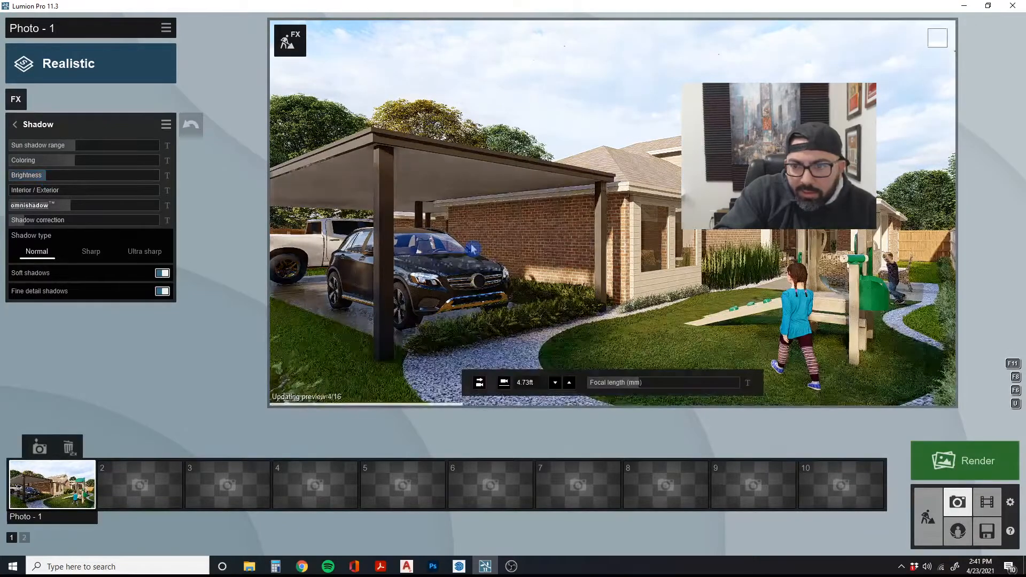
{"action": "left_click", "coordinate": [39, 451]}
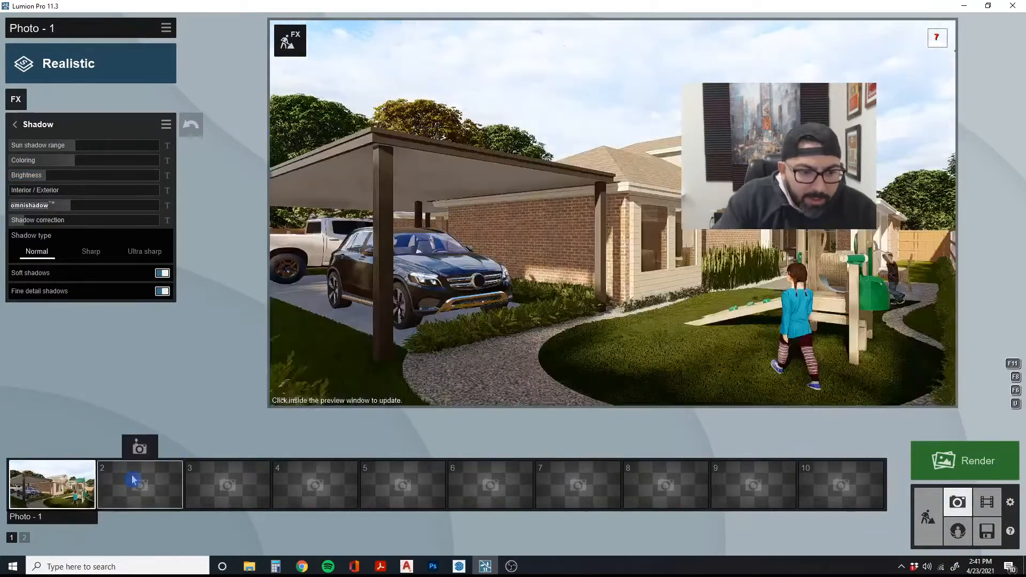
Frame a rear view of the white pickup under the carport at about 6.56 ft camera height and store it as Photo 2
{"action": "left_click", "coordinate": [134, 480]}
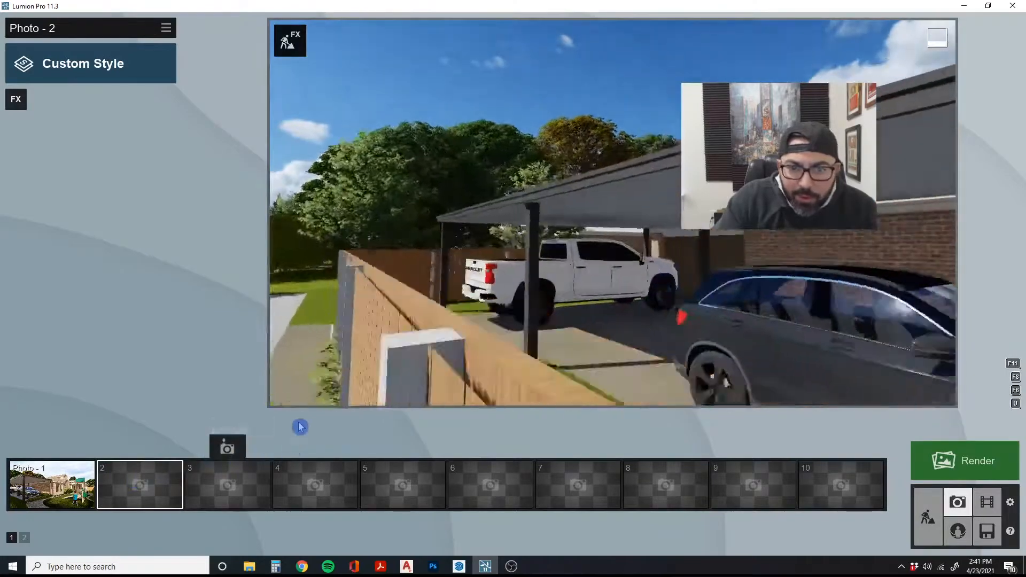
{"action": "key", "text": "w"}
{"action": "right_click_drag", "start_coordinate": [427, 320], "coordinate": [613, 320]}
{"action": "key", "text": "s"}
{"action": "key", "text": "q"}
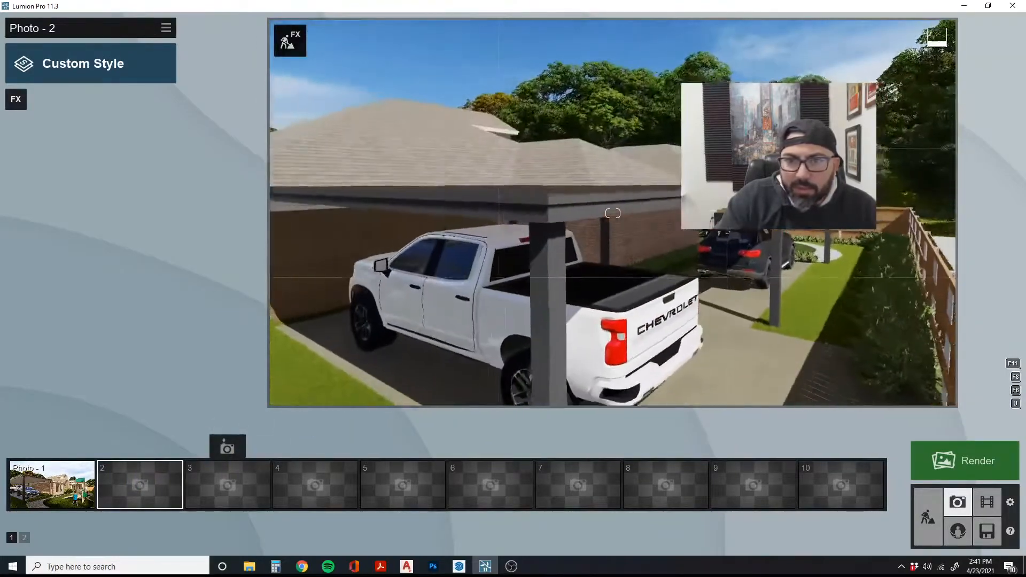
{"action": "key", "text": "e"}
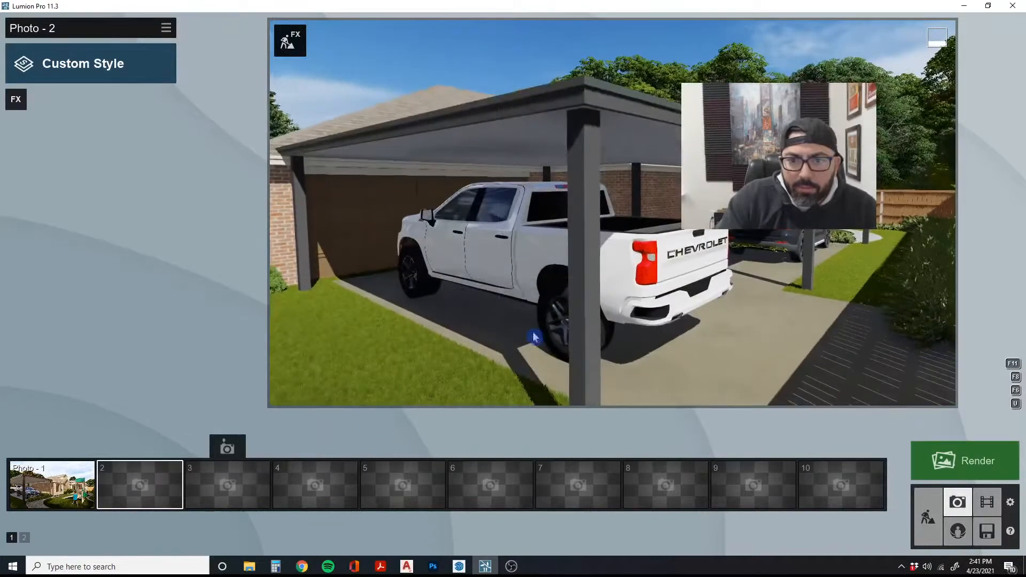
{"action": "key", "text": "s"}
{"action": "key", "text": "a"}
{"action": "key", "text": "d"}
{"action": "right_click_drag", "start_coordinate": [529, 339], "coordinate": [505, 327]}
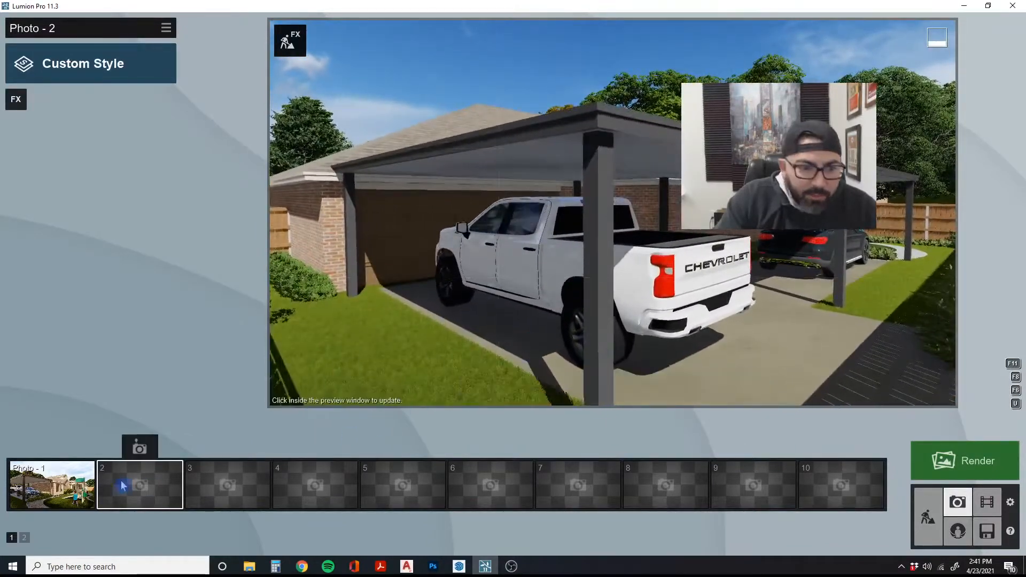
{"action": "left_click", "coordinate": [139, 448]}
Try to copy the effects of Photo 1 onto Photo 2
{"action": "left_click", "coordinate": [64, 489]}
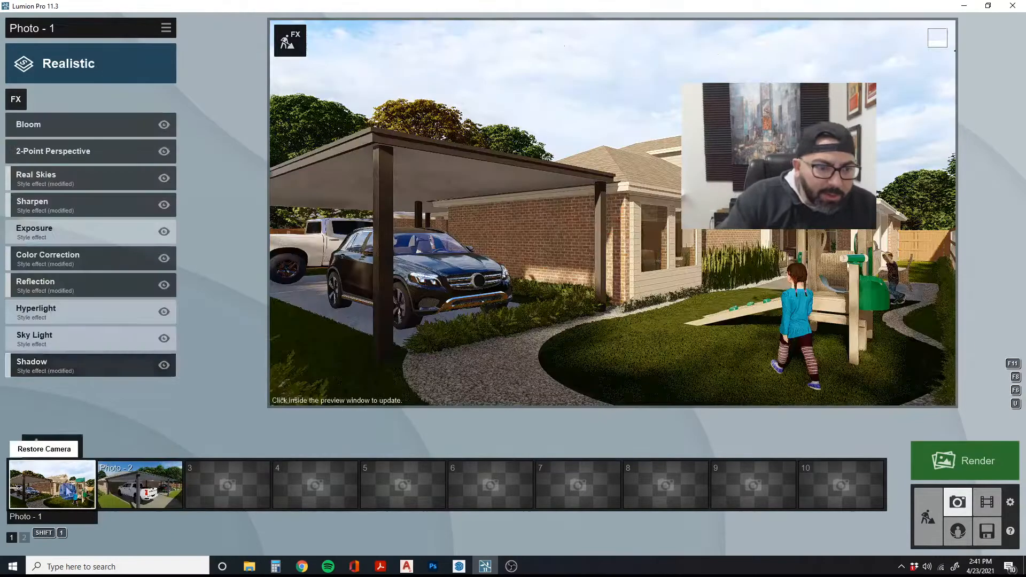
{"action": "left_click", "coordinate": [166, 28]}
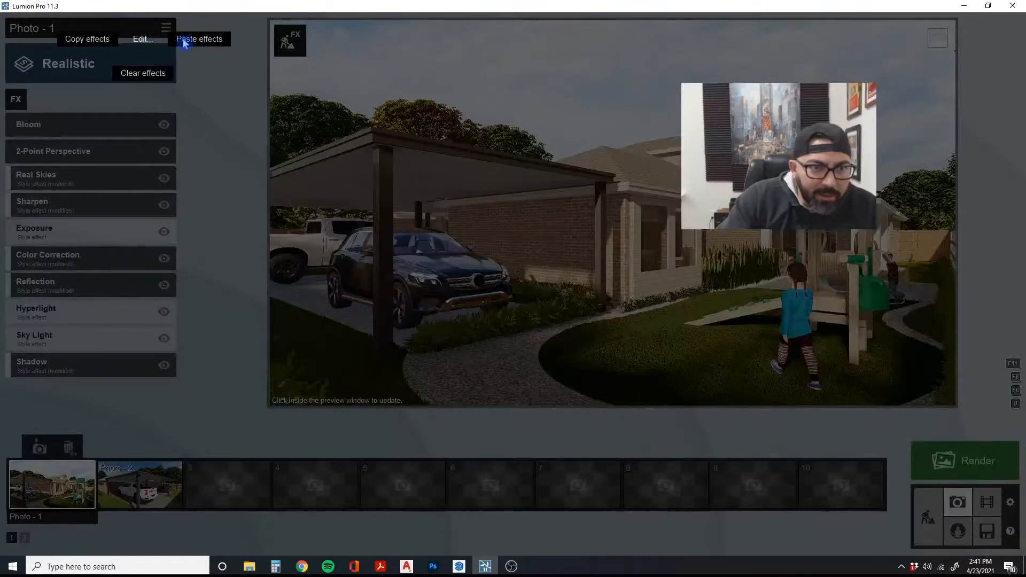
{"action": "left_click", "coordinate": [88, 39]}
{"action": "left_click", "coordinate": [144, 485]}
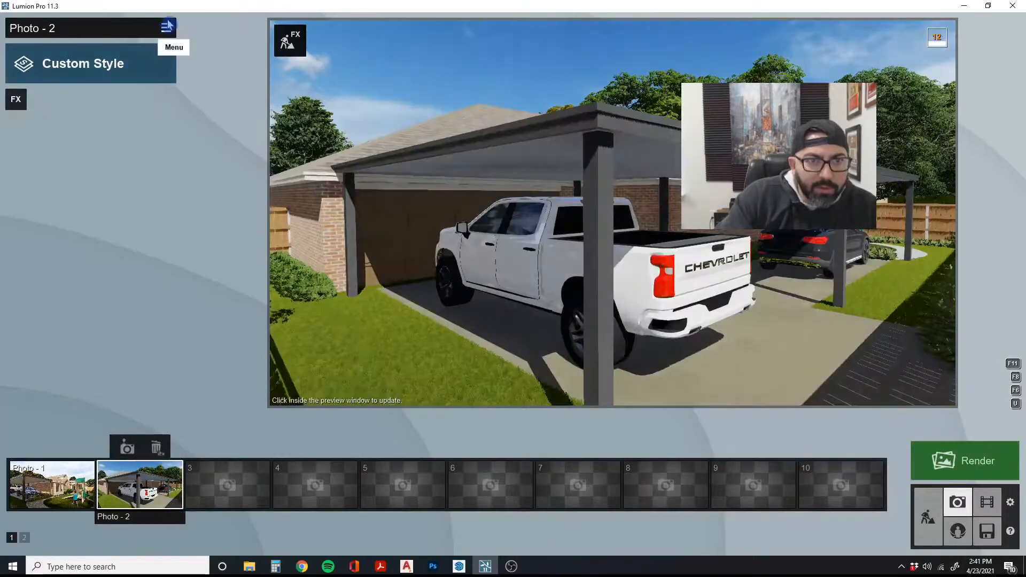
{"action": "left_click", "coordinate": [166, 28]}
{"action": "left_click", "coordinate": [198, 35]}
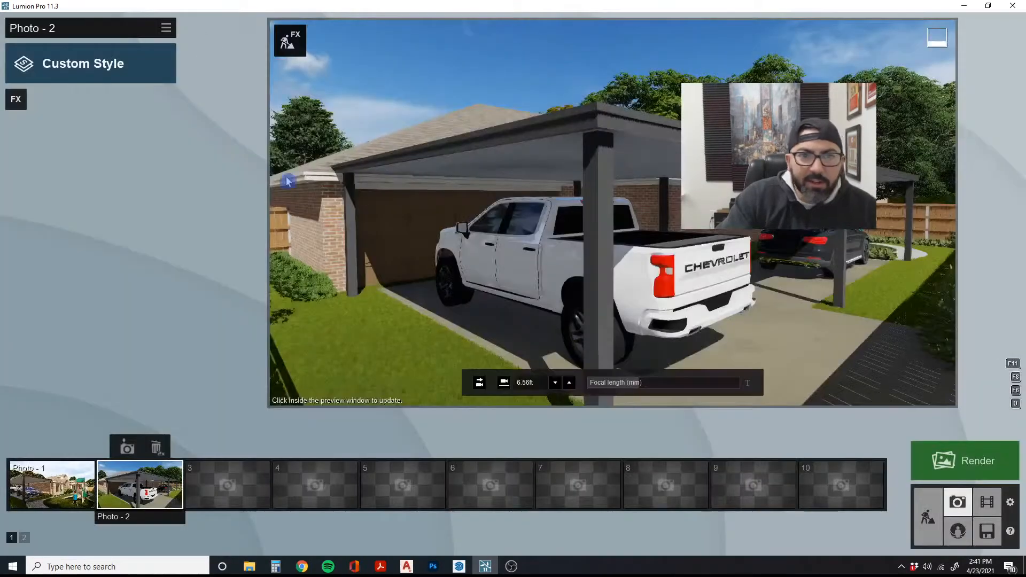
Copy all effects from Photo 1 and paste them into Photo 2
{"action": "left_click", "coordinate": [71, 485]}
{"action": "left_click", "coordinate": [169, 27]}
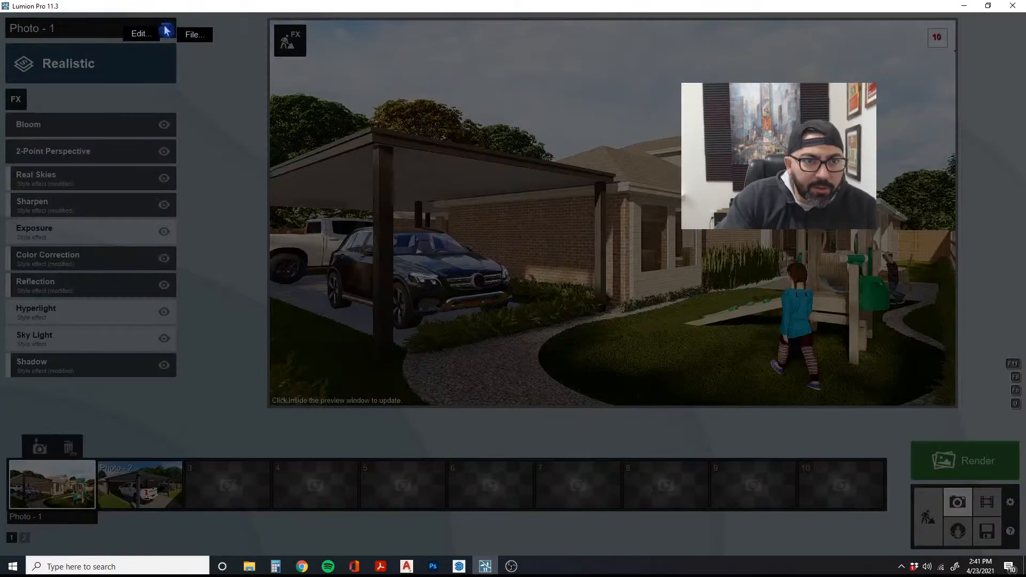
{"action": "left_click", "coordinate": [86, 34]}
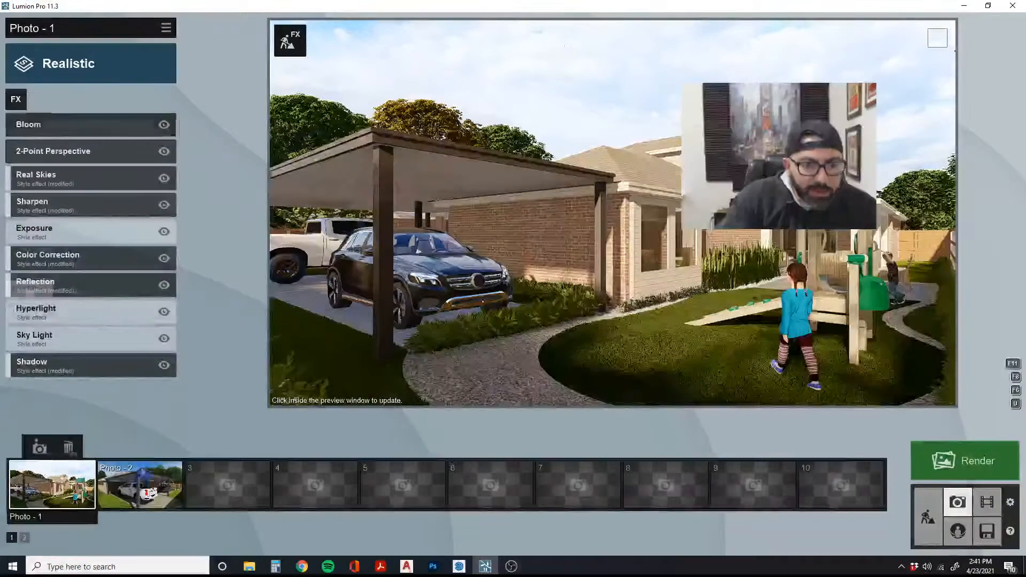
{"action": "left_click", "coordinate": [139, 483]}
{"action": "left_click", "coordinate": [166, 28]}
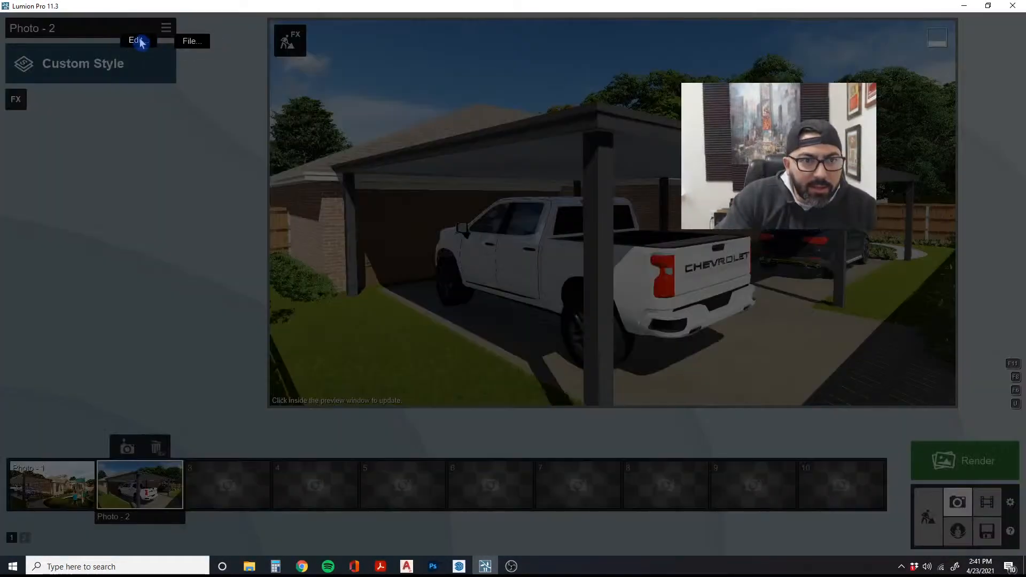
{"action": "left_click", "coordinate": [203, 40]}
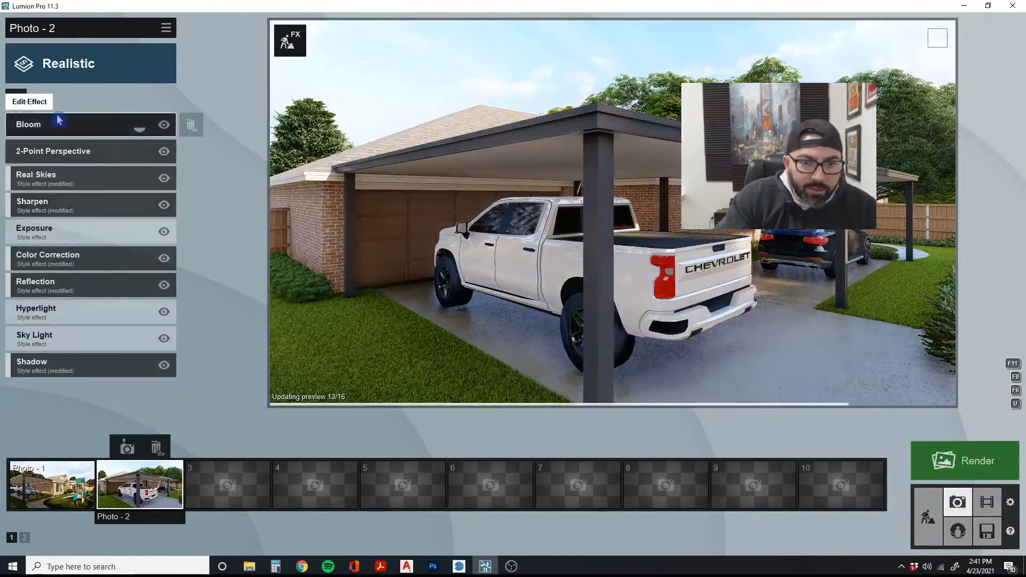
Add the Near Clip Plane effect to Photo 2 and set its distance to about 10.2 ft to cut away the foreground fence
{"action": "left_click", "coordinate": [15, 98]}
{"action": "left_click", "coordinate": [316, 406]}
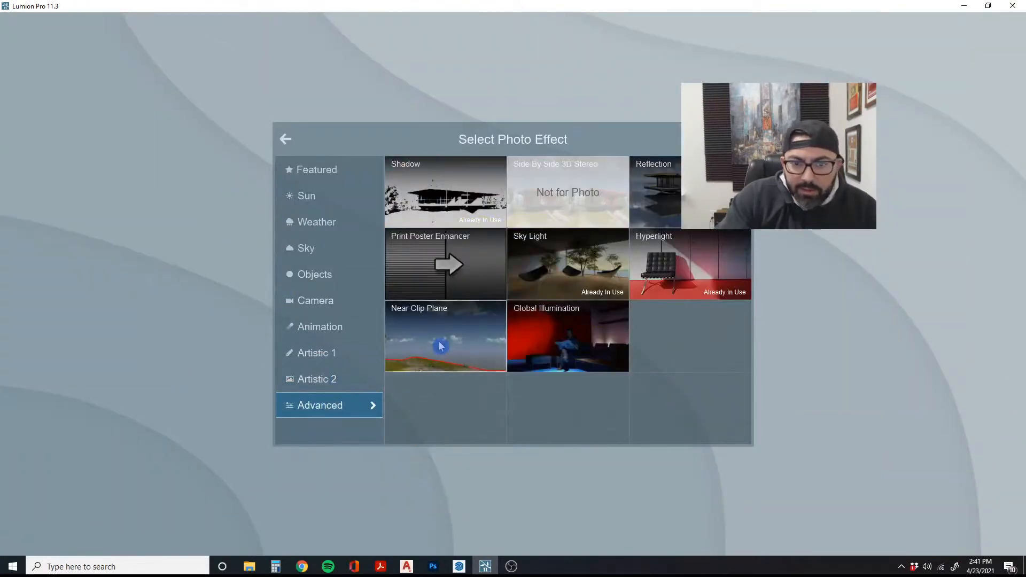
{"action": "left_click", "coordinate": [437, 346]}
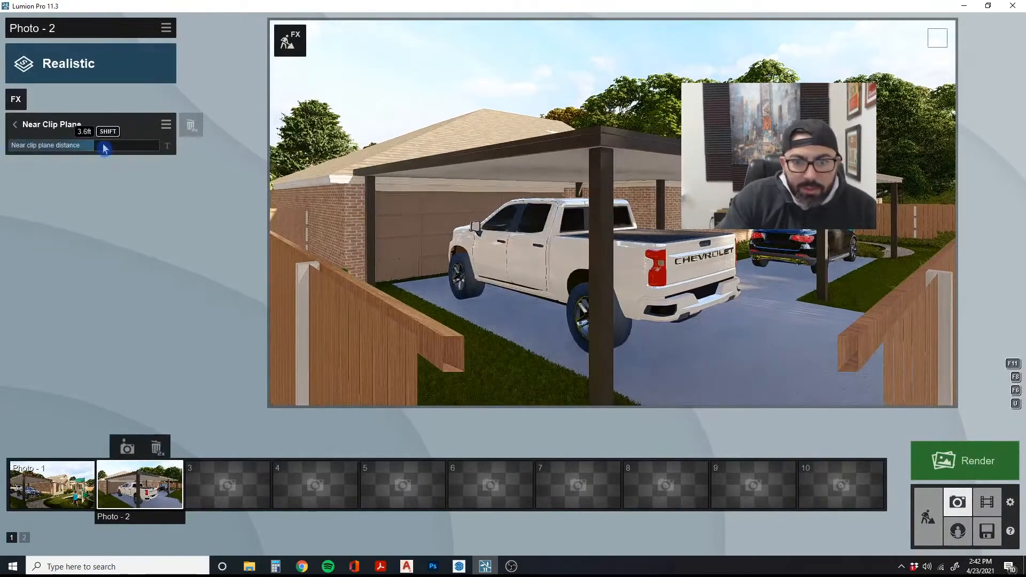
{"action": "left_click_drag", "start_coordinate": [104, 148], "coordinate": [124, 152]}
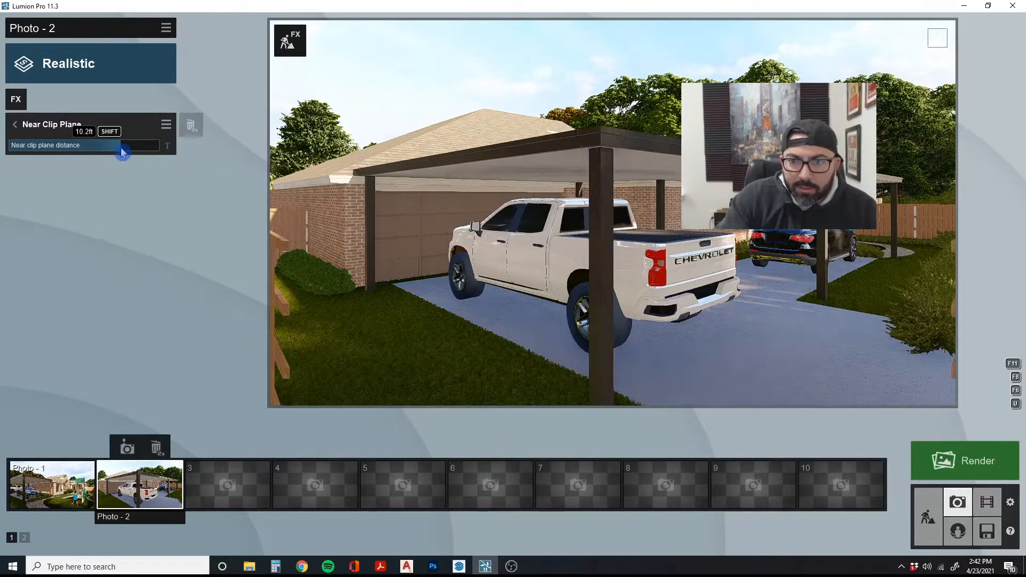
Reframe Photo 2 closer to the pickup at about 5.77 ft camera height, reduce the clip distance slightly, and store the camera
{"action": "key", "text": "w"}
{"action": "mouse_move", "coordinate": [611, 211]}
{"action": "right_mouse_down"}
{"action": "mouse_move", "coordinate": [593, 217]}
{"action": "mouse_move", "coordinate": [612, 228]}
{"action": "mouse_move", "coordinate": [609, 212]}
{"action": "right_mouse_up"}
{"action": "left_click", "coordinate": [119, 151]}
{"action": "key", "text": "e"}
{"action": "key", "text": "q"}
{"action": "key", "text": "e"}
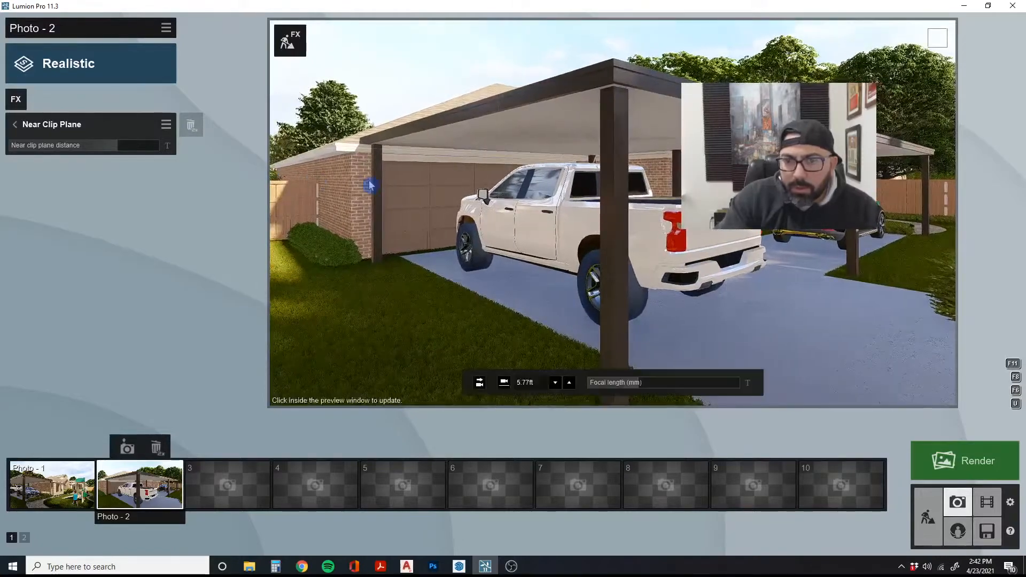
{"action": "left_click", "coordinate": [370, 185]}
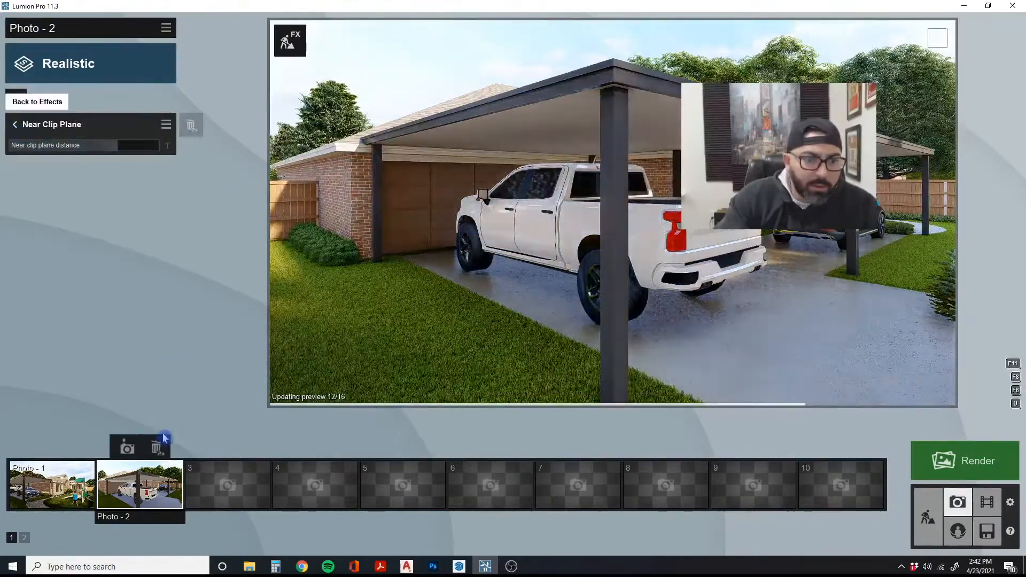
{"action": "left_click", "coordinate": [128, 449]}
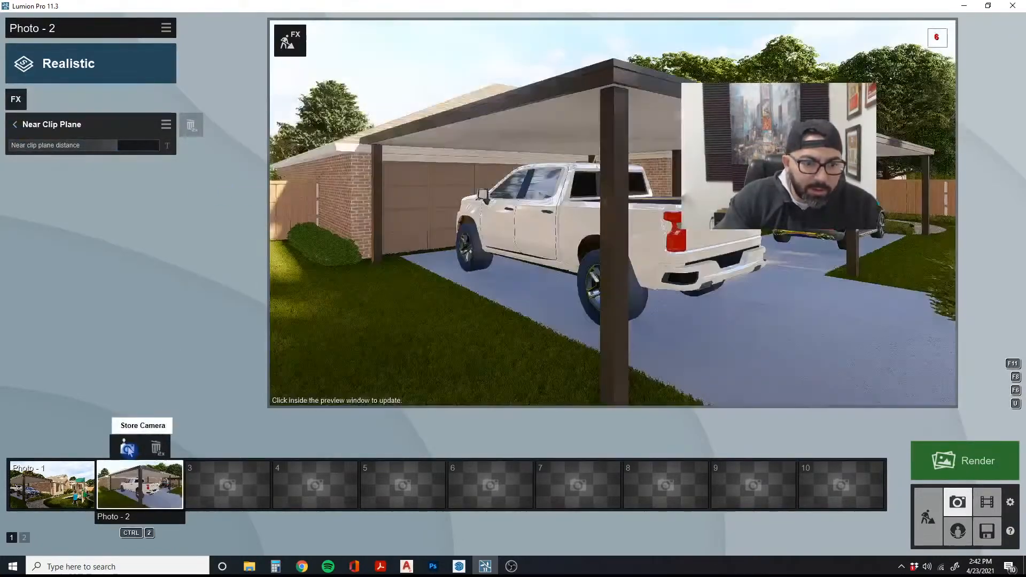
Increase the Real Skies heading in Photo 2 to shift the sunlight across the carport and pickup, and store the camera
{"action": "left_click", "coordinate": [16, 127]}
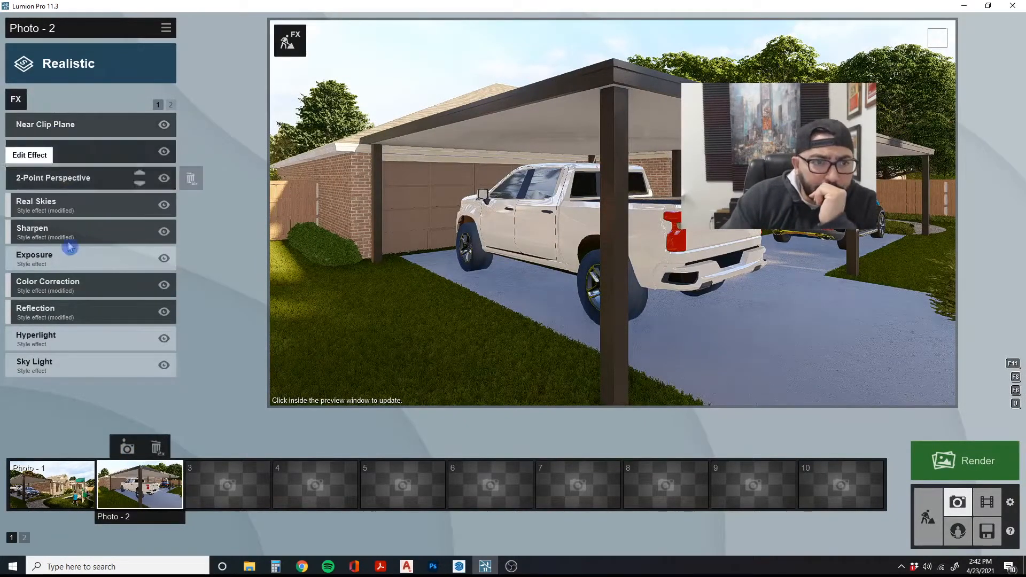
{"action": "left_click", "coordinate": [60, 205]}
{"action": "left_click_drag", "start_coordinate": [75, 191], "coordinate": [83, 192]}
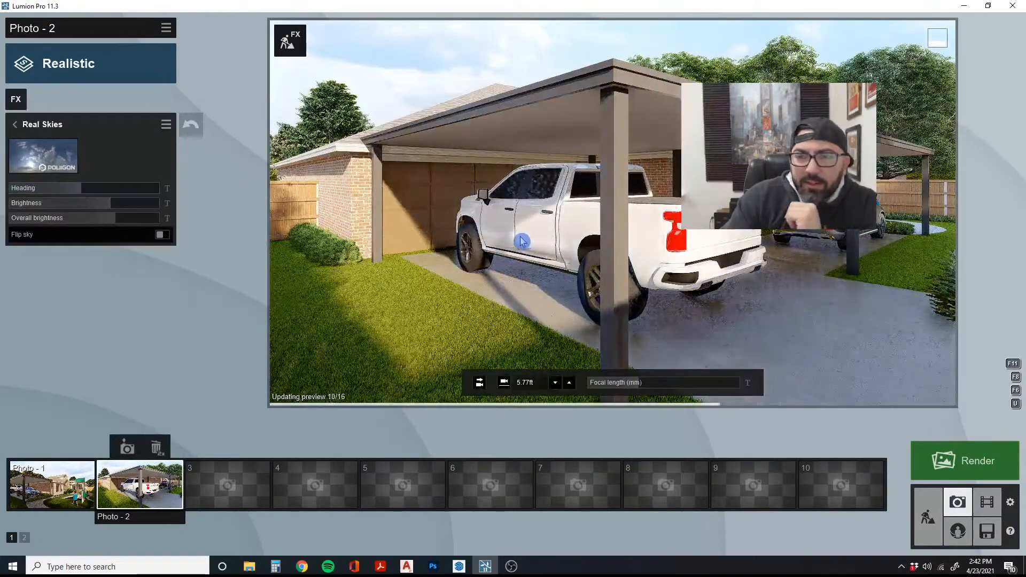
{"action": "left_click_drag", "start_coordinate": [82, 190], "coordinate": [95, 193]}
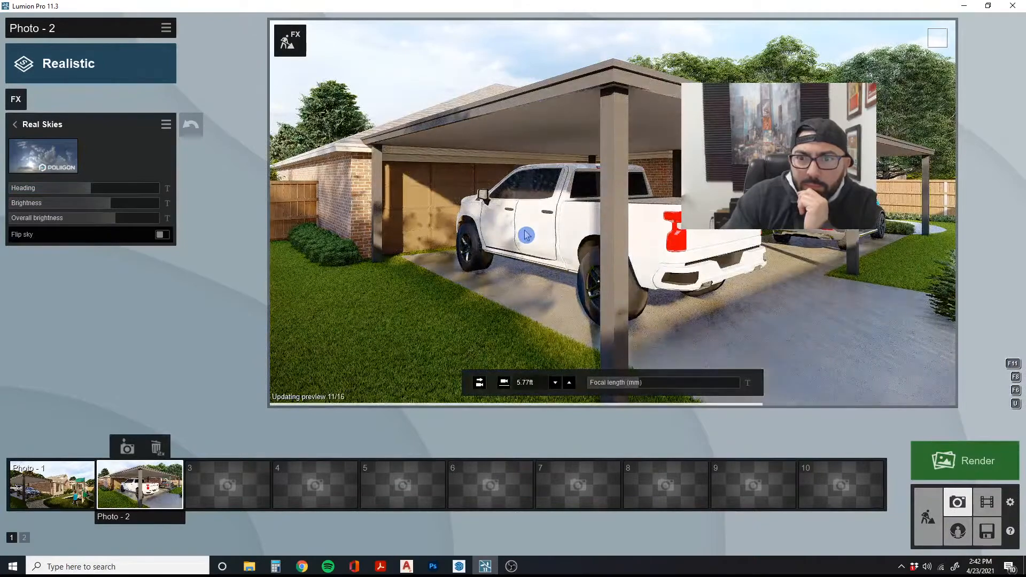
{"action": "left_click", "coordinate": [138, 440]}
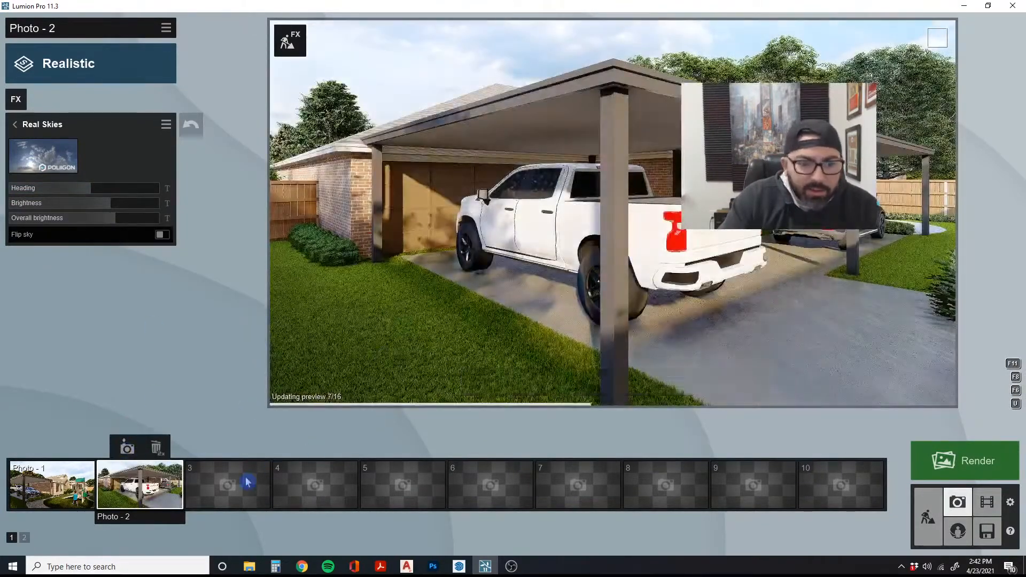
Compose Photo 3 from behind the fire pit chairs towards the playset at 4.29 ft camera height, and store the camera
{"action": "left_click", "coordinate": [248, 481]}
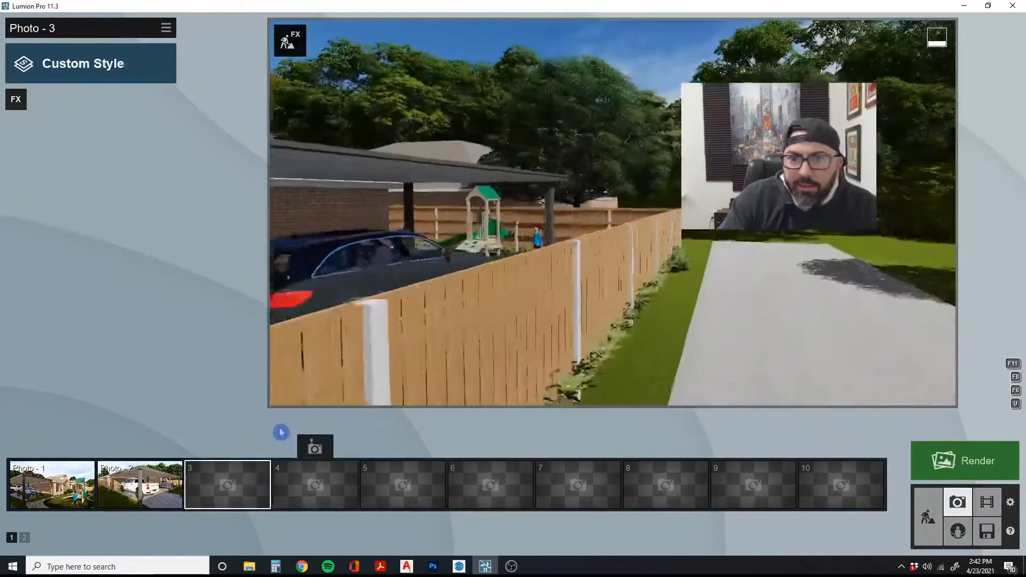
{"action": "key", "text": "w"}
{"action": "right_click_drag", "start_coordinate": [272, 383], "coordinate": [165, 378]}
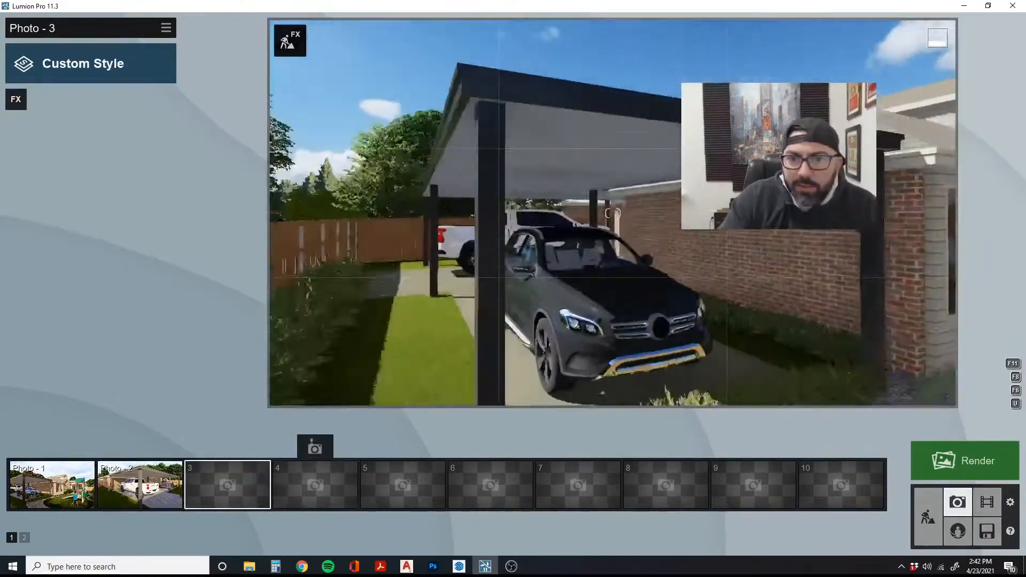
{"action": "key", "text": "w"}
{"action": "right_click_drag", "start_coordinate": [612, 213], "coordinate": [678, 200]}
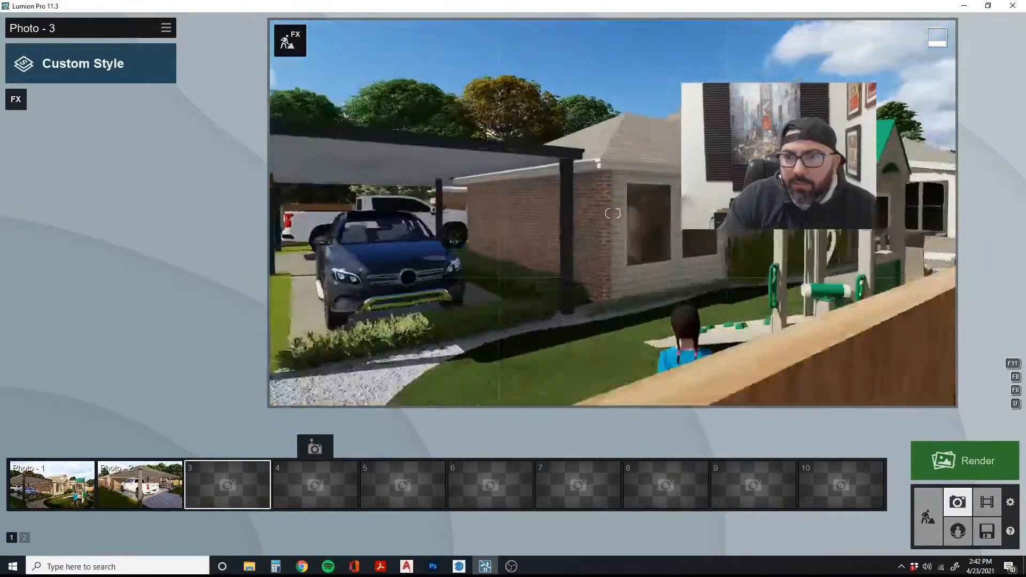
{"action": "key", "text": "d"}
{"action": "right_click_drag", "start_coordinate": [278, 353], "coordinate": [230, 348]}
{"action": "key", "text": "d"}
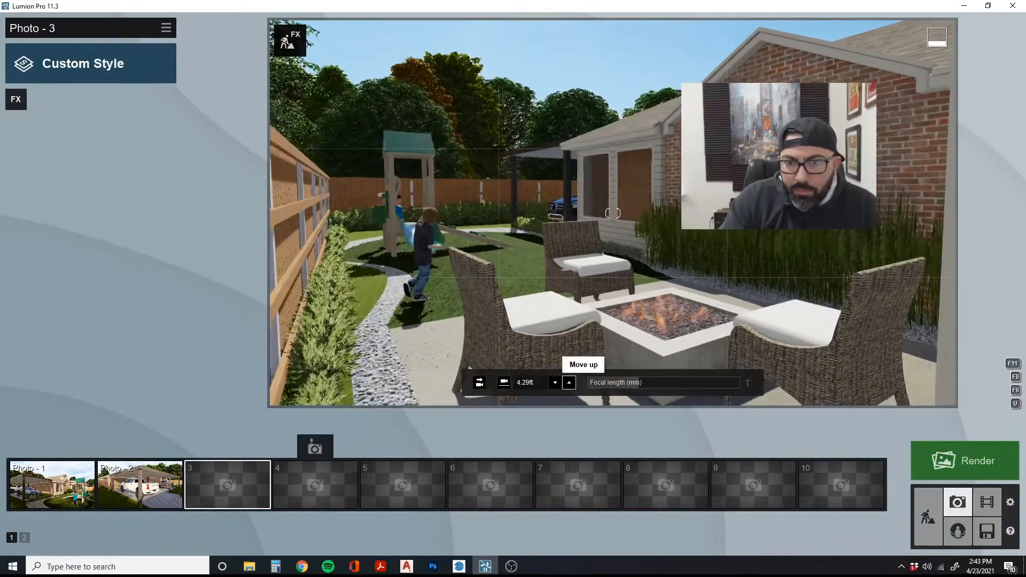
{"action": "left_click", "coordinate": [220, 451]}
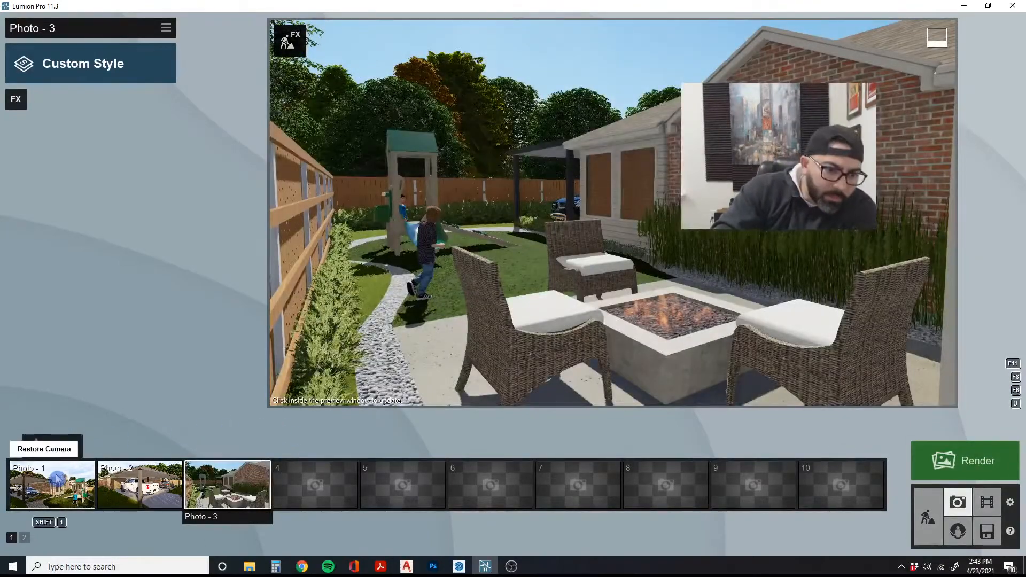
Copy all effects from Photo 1 and paste them into Photo 3
{"action": "left_click", "coordinate": [70, 483]}
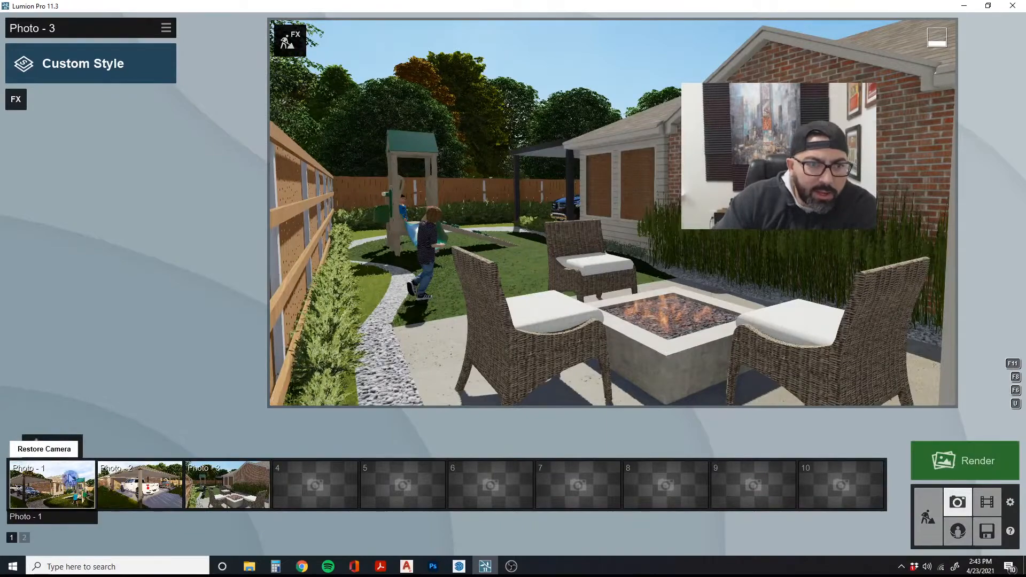
{"action": "left_click", "coordinate": [166, 27]}
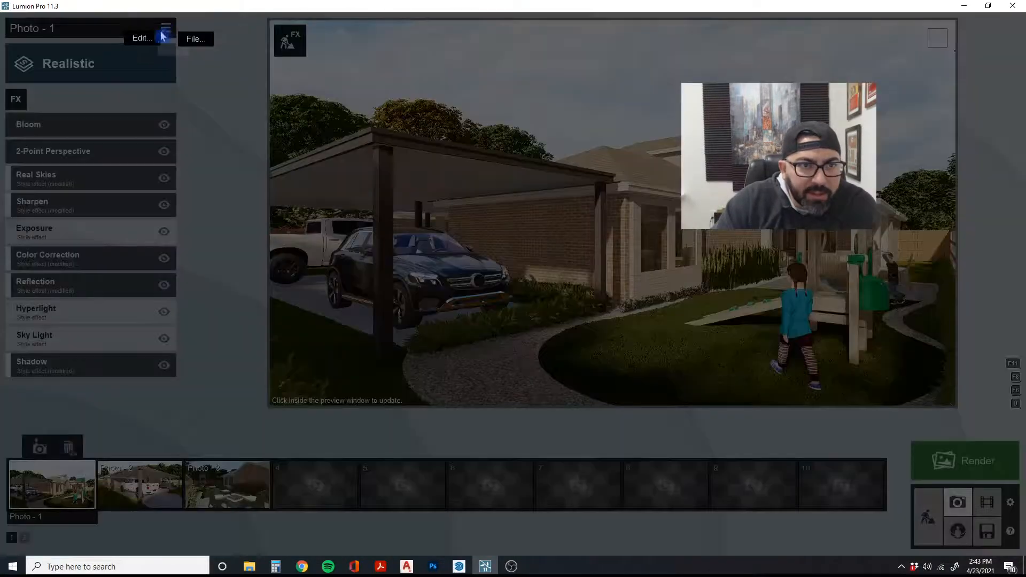
{"action": "left_click", "coordinate": [104, 37]}
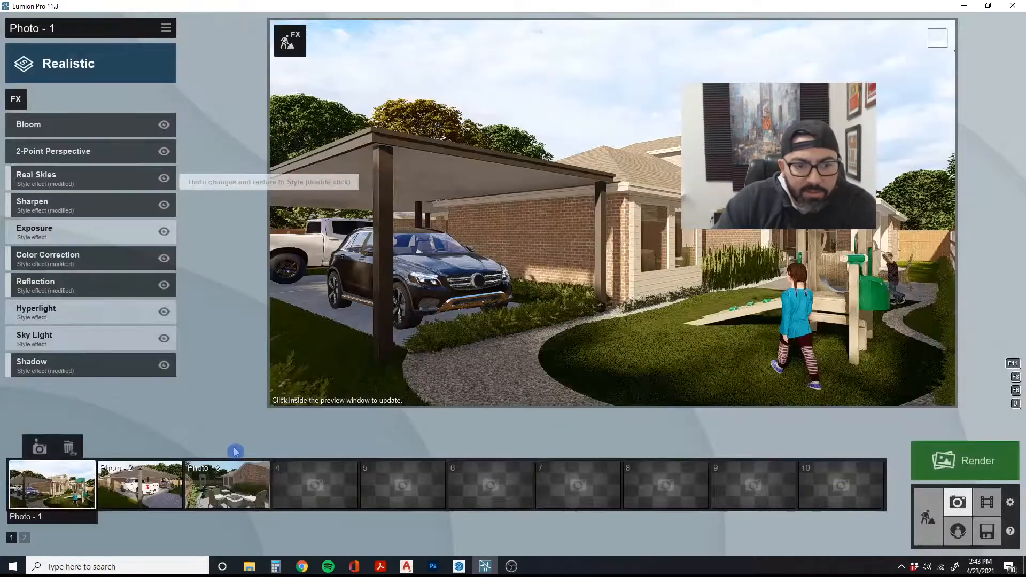
{"action": "left_click", "coordinate": [227, 483]}
{"action": "left_click", "coordinate": [166, 27]}
{"action": "left_click", "coordinate": [144, 43]}
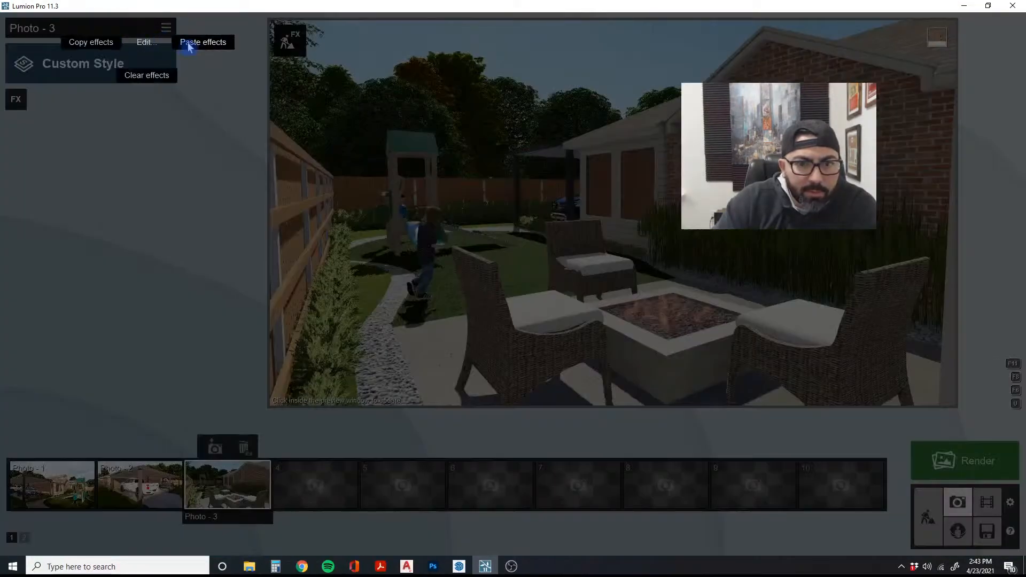
{"action": "left_click", "coordinate": [190, 43]}
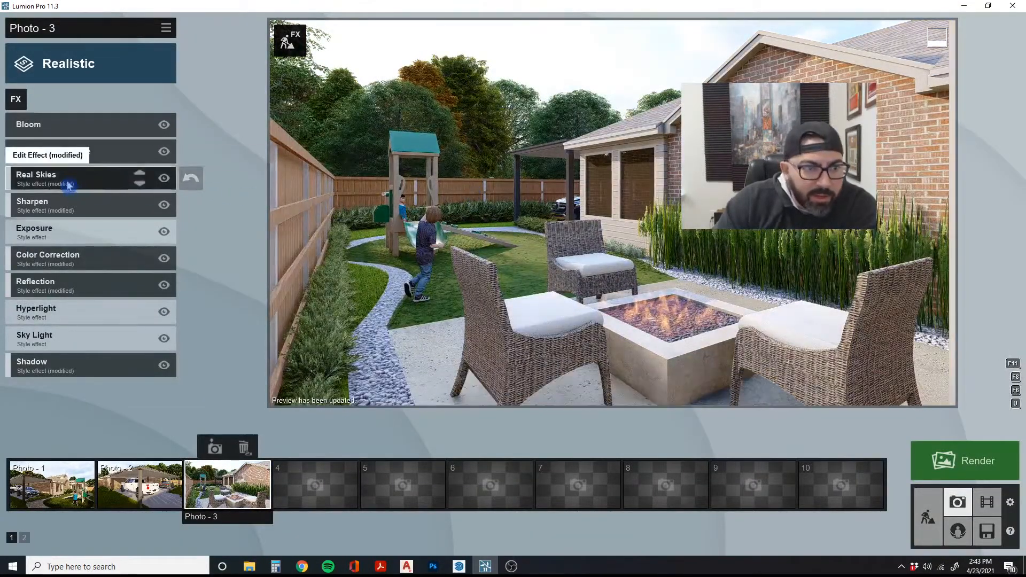
Try different Real Skies headings for Photo 3, including 60.4° and -27.3°, to test the sun direction
{"action": "left_click", "coordinate": [96, 180]}
{"action": "left_click_drag", "start_coordinate": [75, 192], "coordinate": [98, 191]}
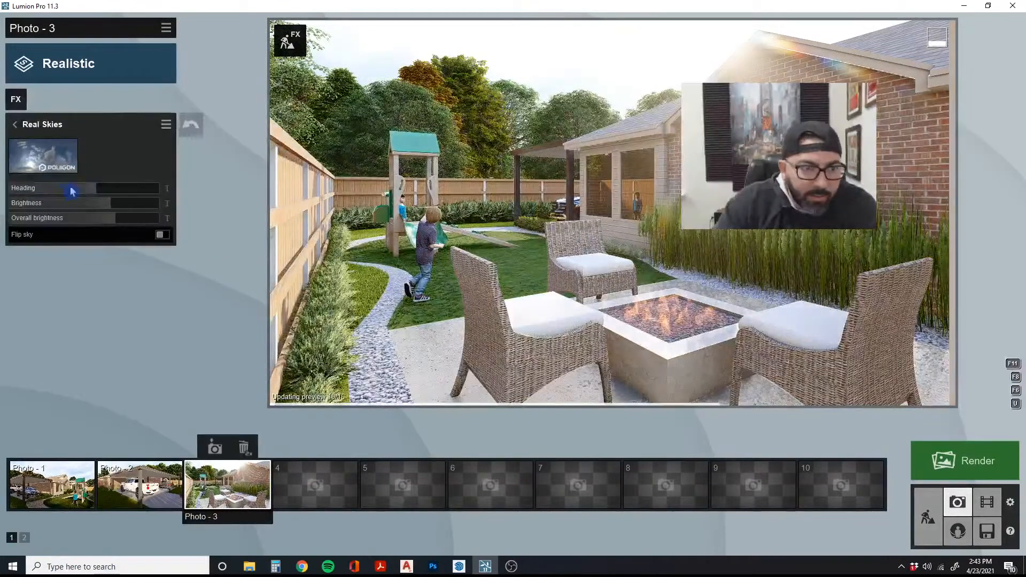
{"action": "left_click_drag", "start_coordinate": [73, 191], "coordinate": [115, 189]}
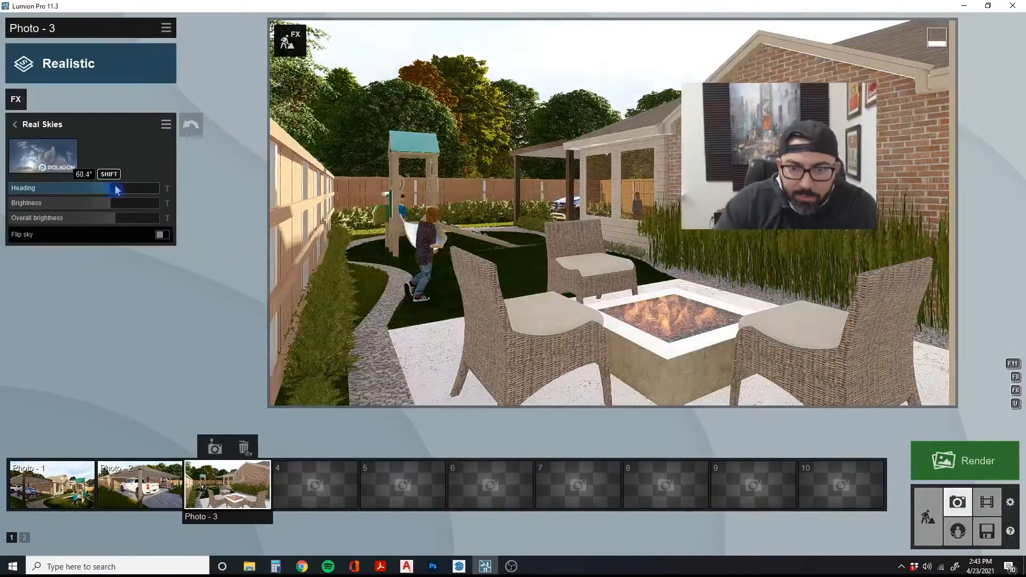
{"action": "left_click_drag", "start_coordinate": [150, 196], "coordinate": [75, 214]}
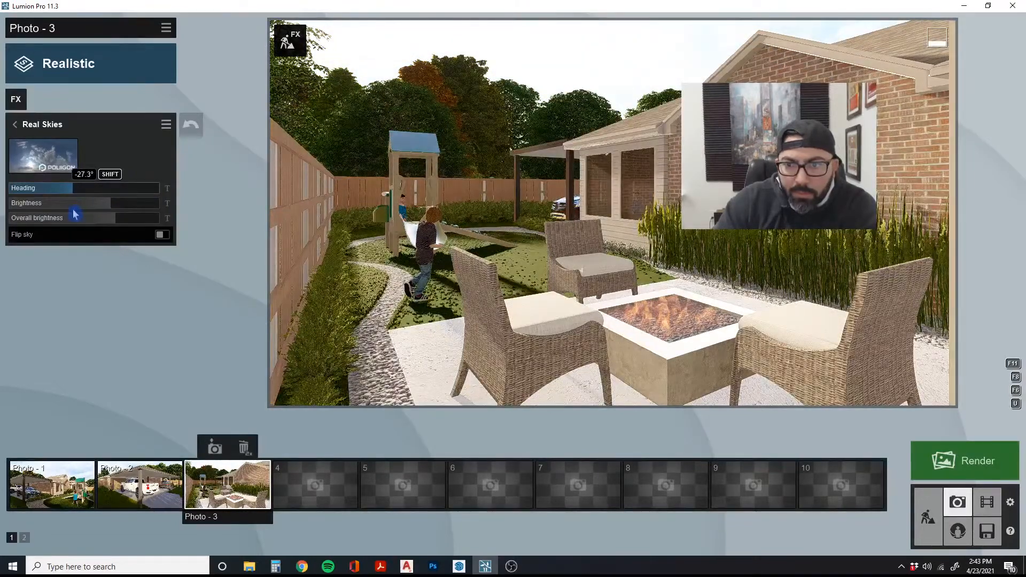
{"action": "left_click", "coordinate": [548, 228]}
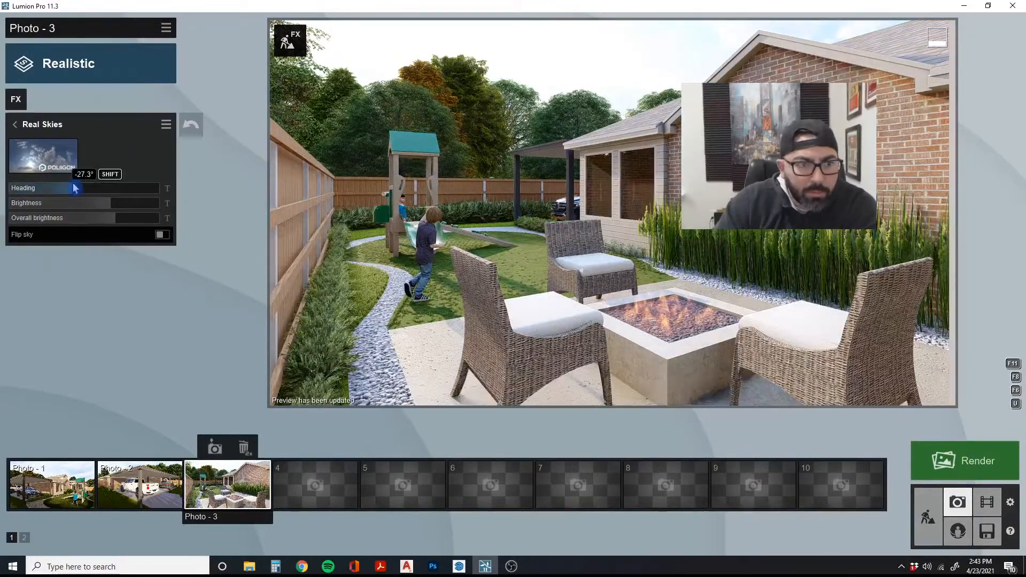
{"action": "mouse_move", "coordinate": [75, 188]}
{"action": "left_mouse_down"}
{"action": "mouse_move", "coordinate": [26, 195]}
{"action": "mouse_move", "coordinate": [77, 191]}
{"action": "left_mouse_up"}
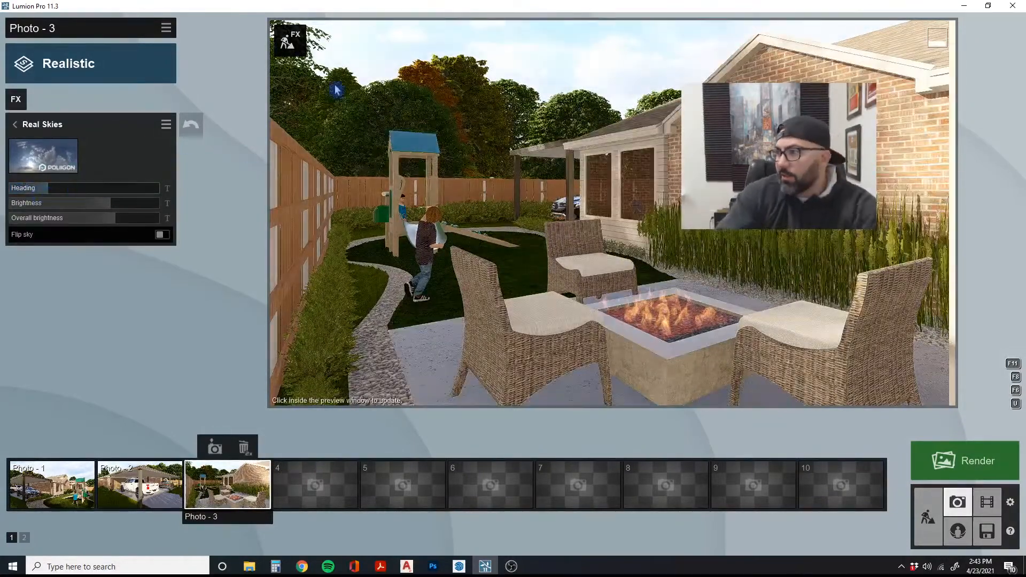
Switch Photo 3's Real Skies to the second Clear sky and rotate its heading to about 153.3°
{"action": "left_click", "coordinate": [42, 155]}
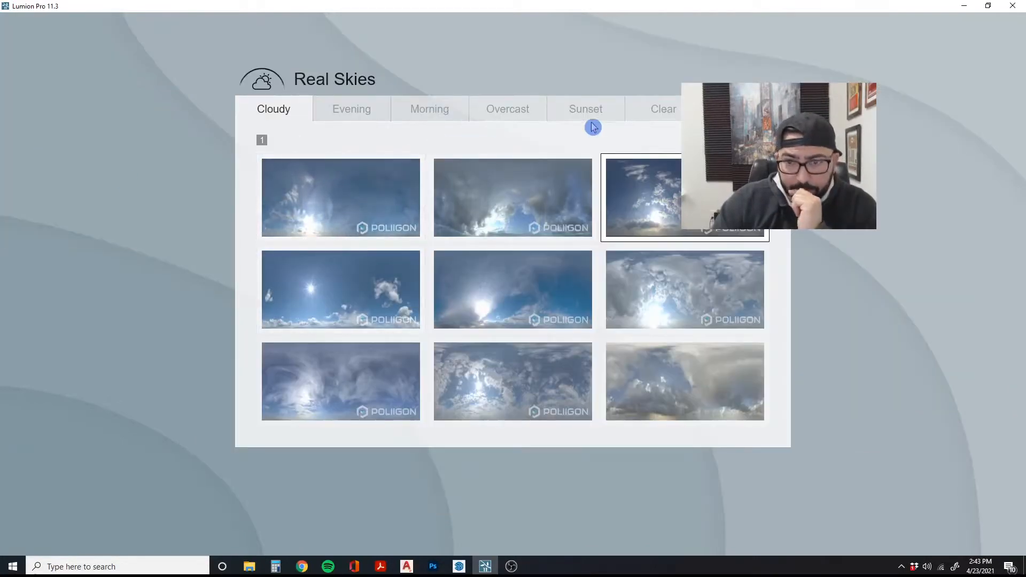
{"action": "left_click", "coordinate": [665, 110]}
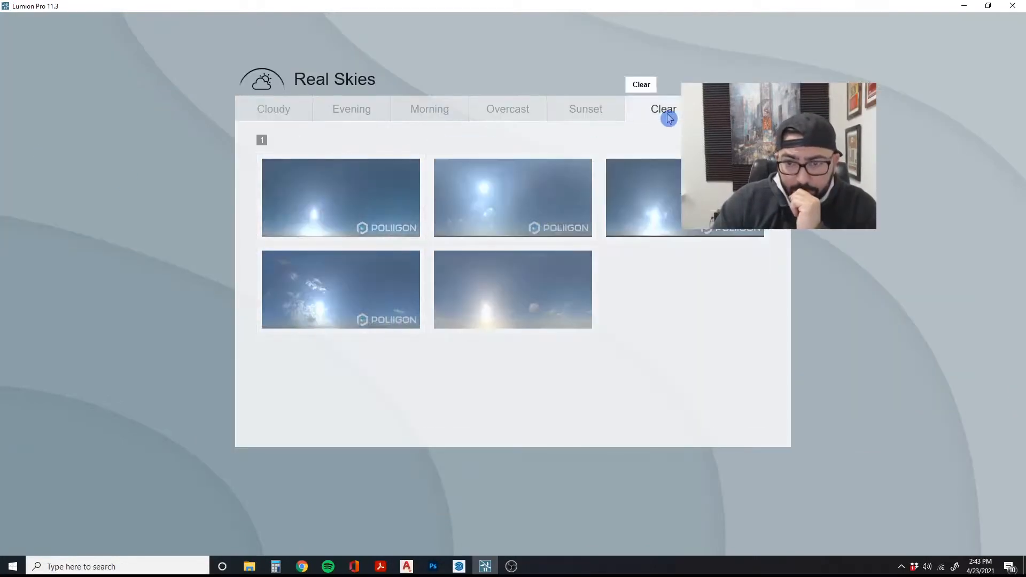
{"action": "left_click", "coordinate": [521, 203]}
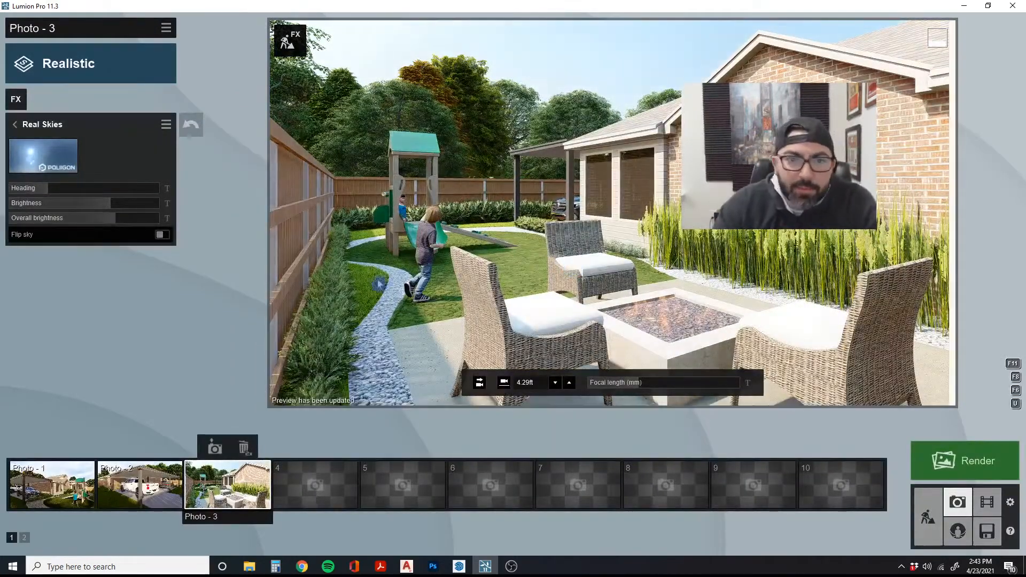
{"action": "left_click_drag", "start_coordinate": [55, 194], "coordinate": [68, 194]}
{"action": "left_click", "coordinate": [502, 243]}
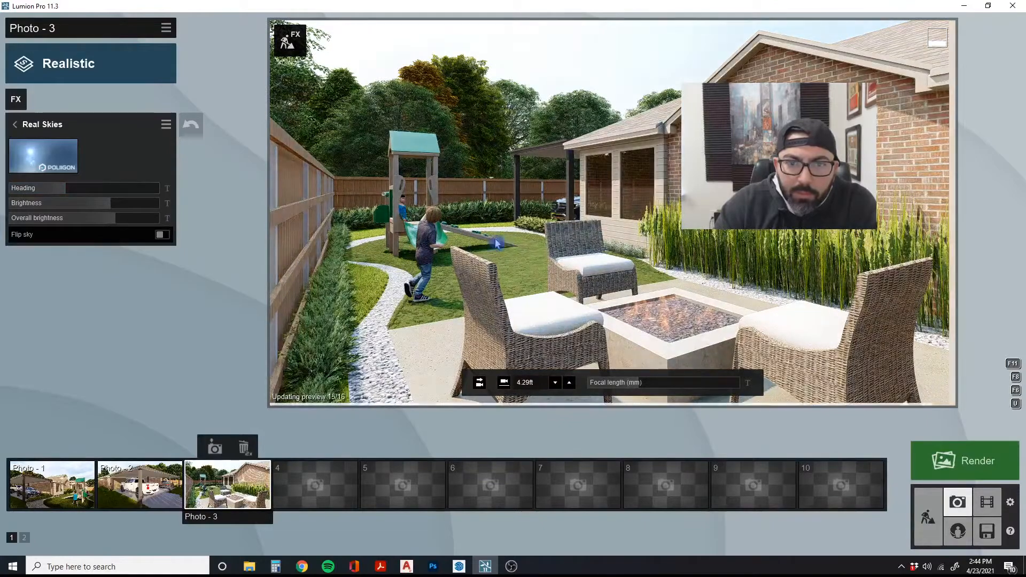
{"action": "mouse_move", "coordinate": [103, 191]}
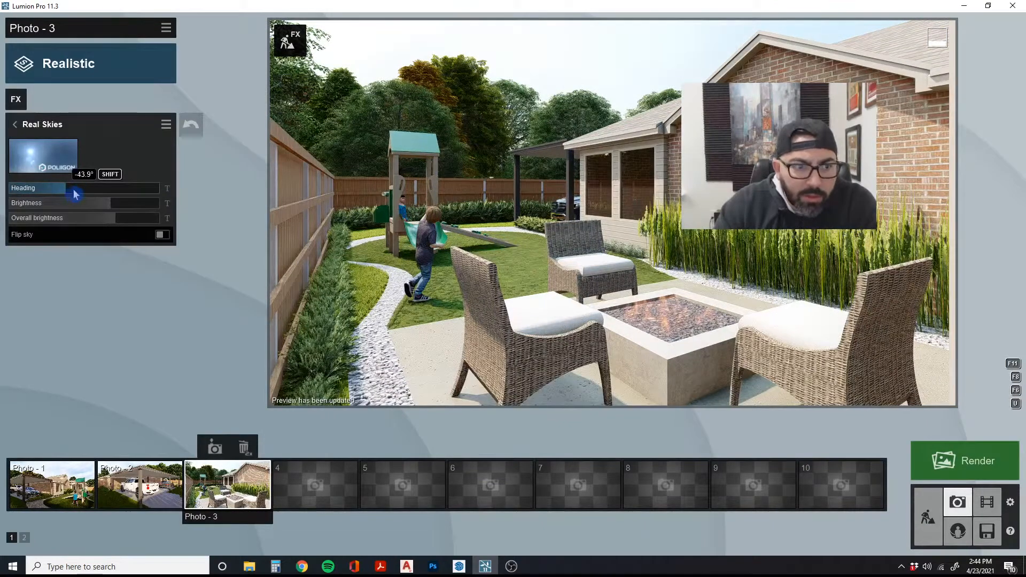
{"action": "left_click_drag", "start_coordinate": [69, 192], "coordinate": [151, 200]}
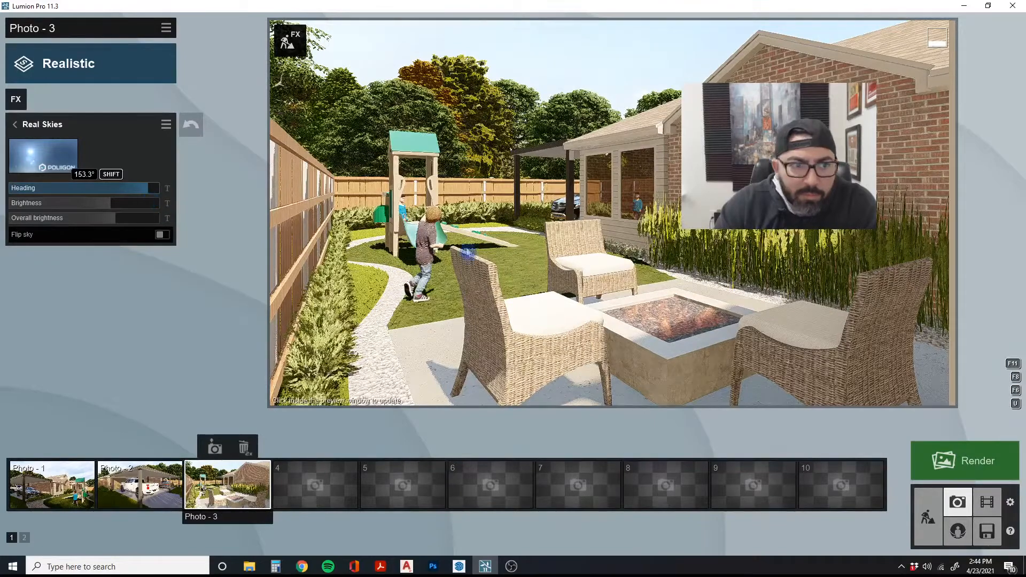
{"action": "left_click", "coordinate": [467, 253]}
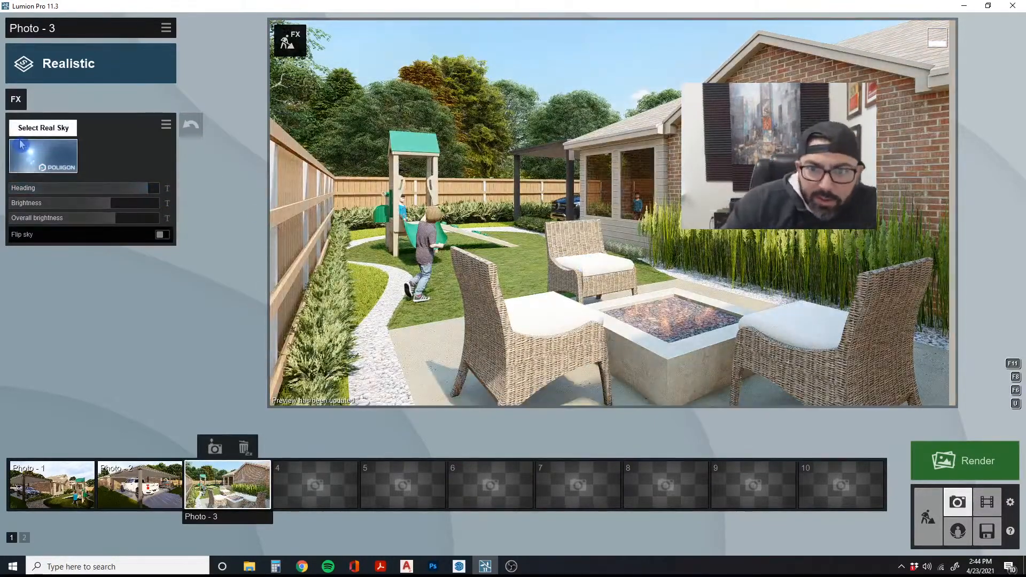
Fine-tune the Exposure effect of Photo 3 to about 0.5
{"action": "left_click", "coordinate": [37, 126]}
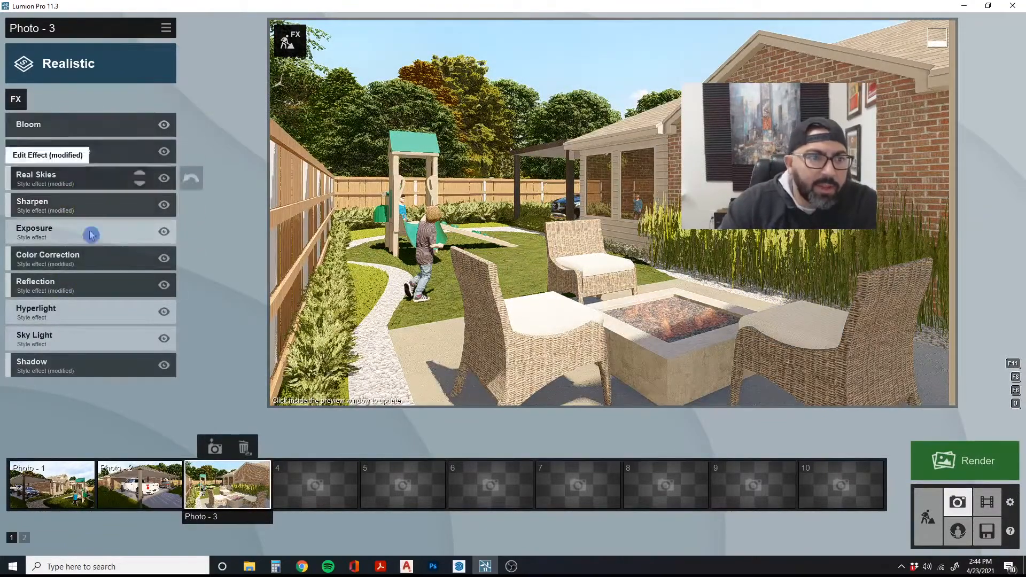
{"action": "left_click", "coordinate": [64, 230]}
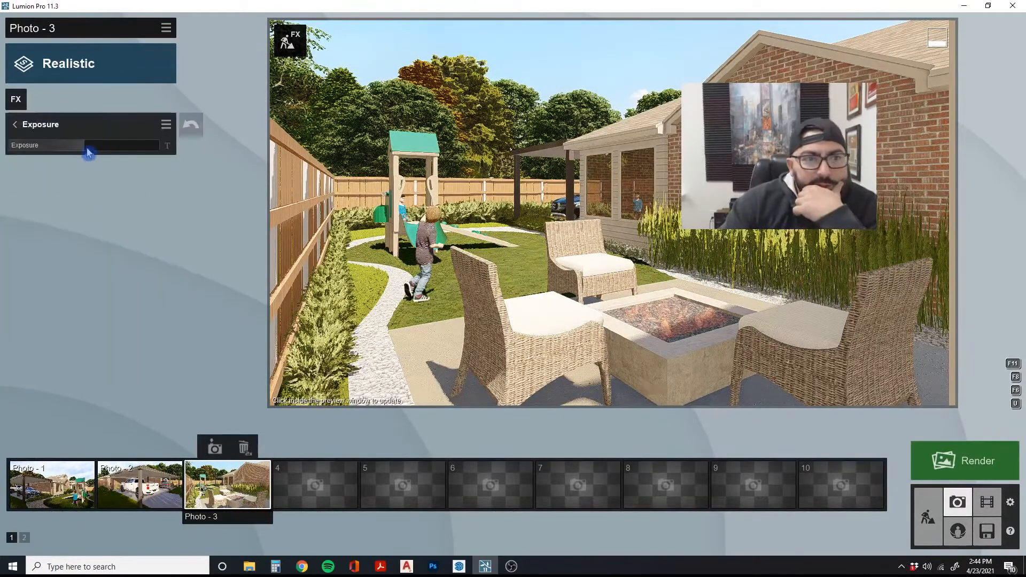
{"action": "left_click_drag", "start_coordinate": [84, 150], "coordinate": [79, 150]}
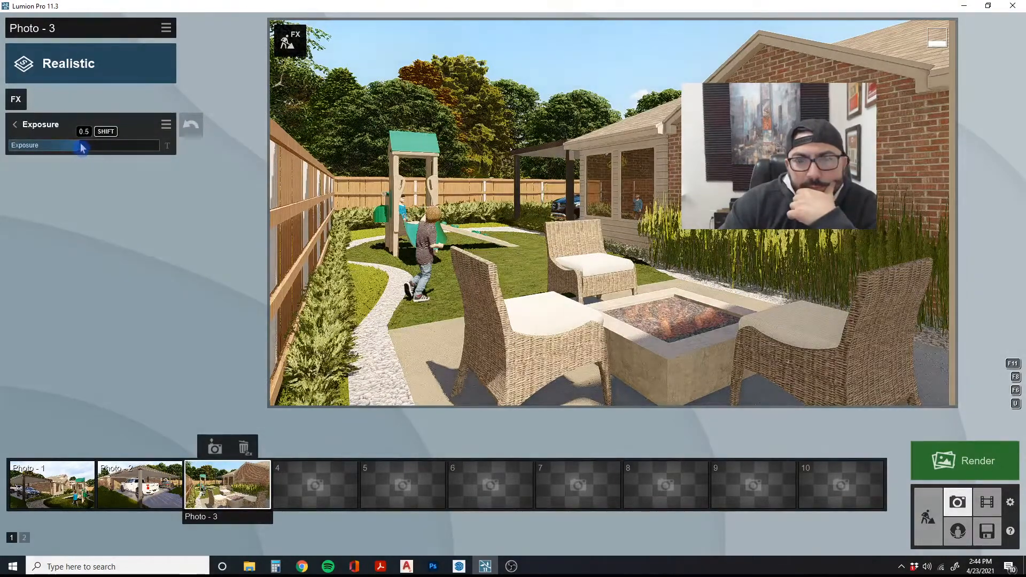
{"action": "left_click", "coordinate": [15, 124]}
Lower the brightness and contrast slightly in Photo 3's Color Correction effect
{"action": "left_click", "coordinate": [69, 256]}
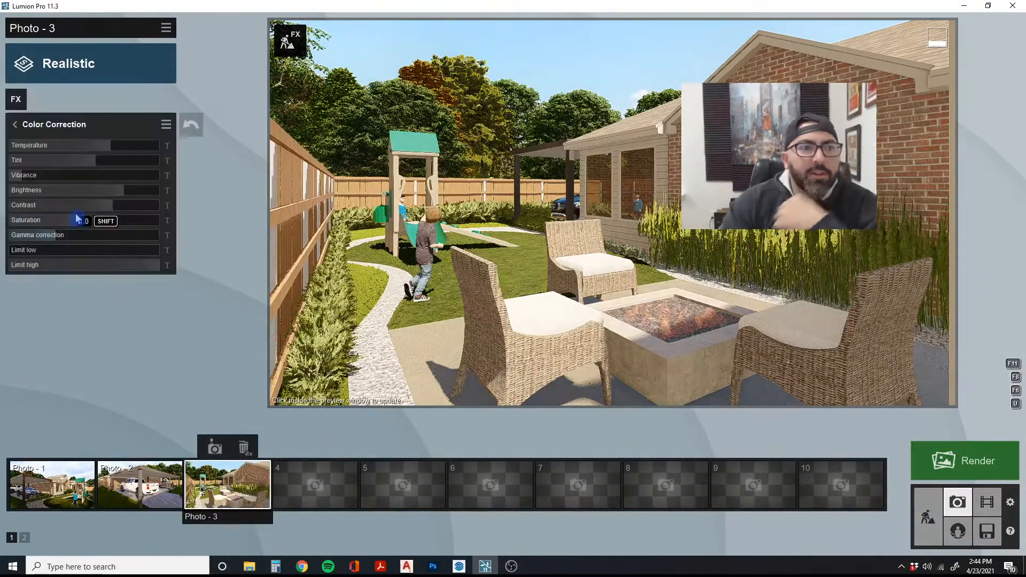
{"action": "left_click_drag", "start_coordinate": [113, 194], "coordinate": [102, 194]}
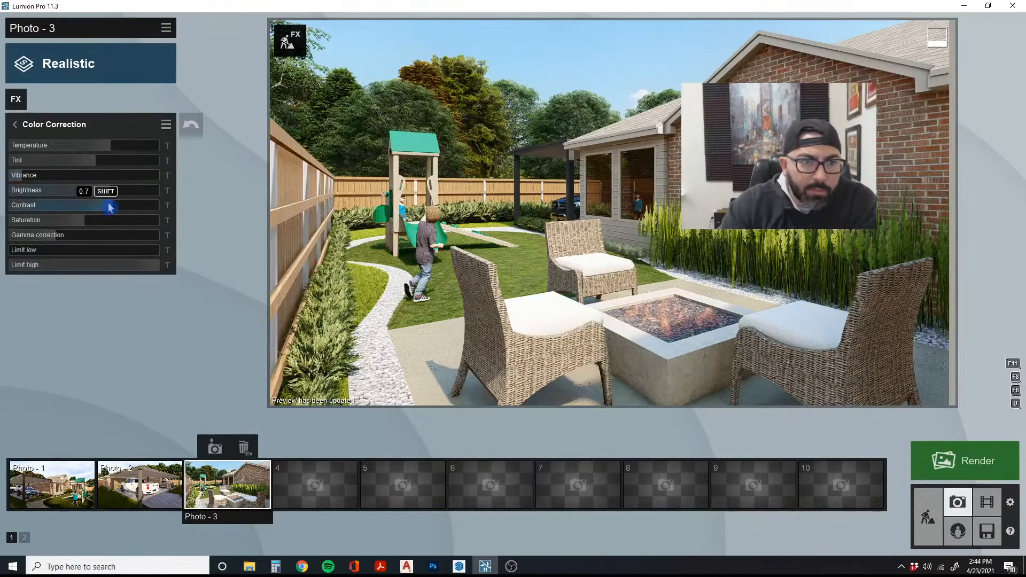
{"action": "left_click_drag", "start_coordinate": [110, 207], "coordinate": [102, 208]}
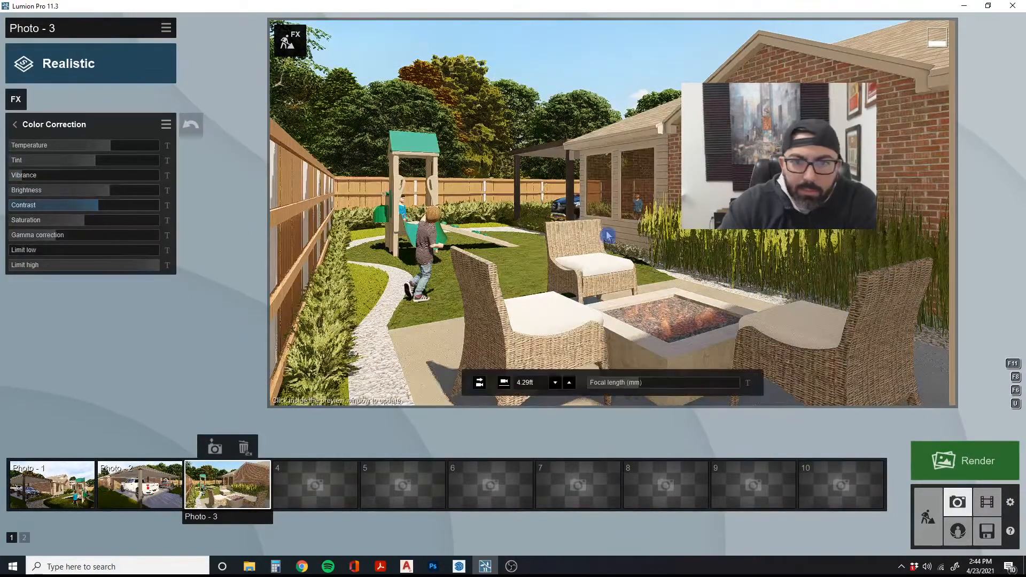
Reframe Photo 3's fire pit view slightly, raise its Color Correction vibrance a little, and store the camera
{"action": "key", "text": "w"}
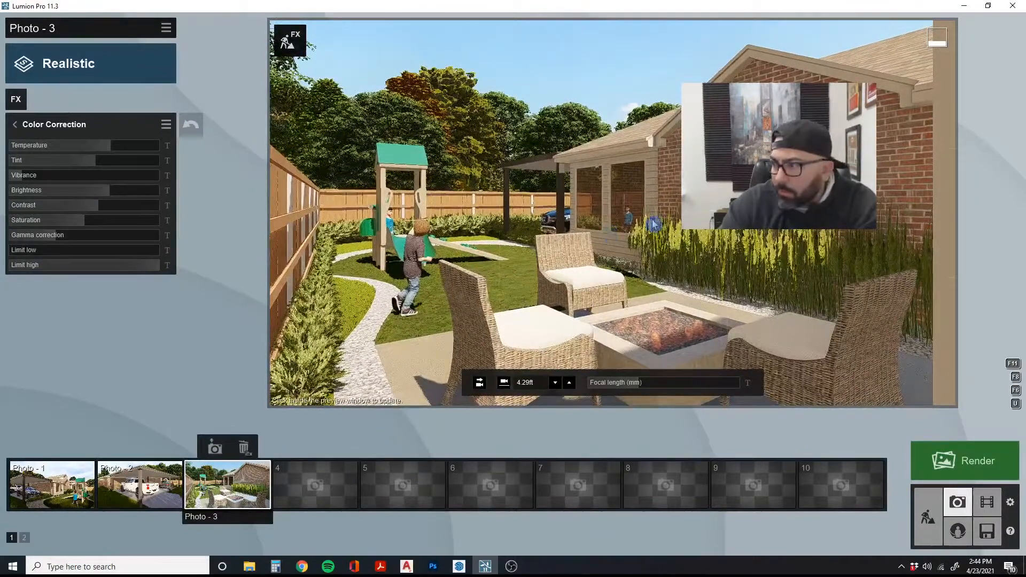
{"action": "left_click", "coordinate": [652, 224]}
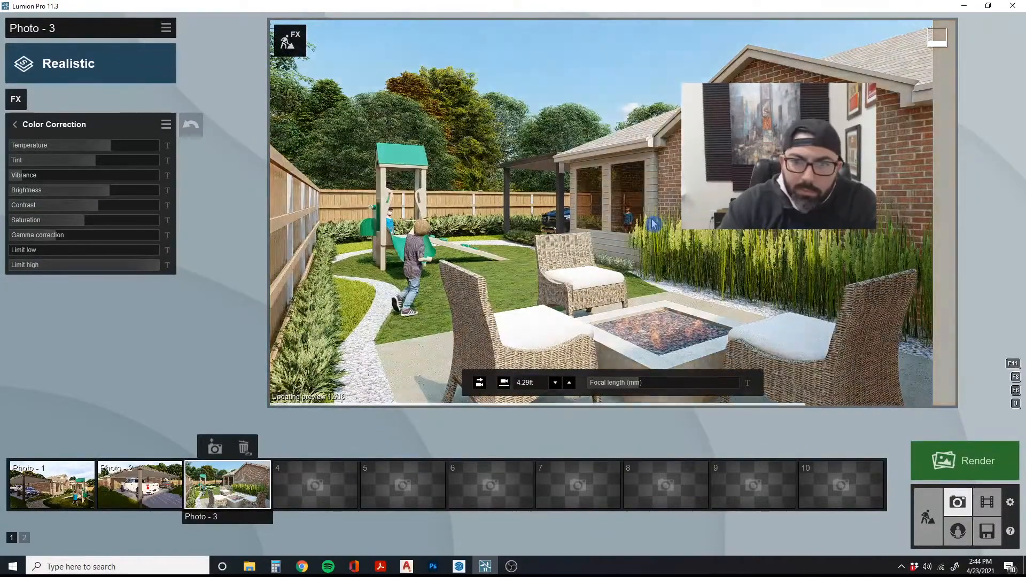
{"action": "key", "text": "w"}
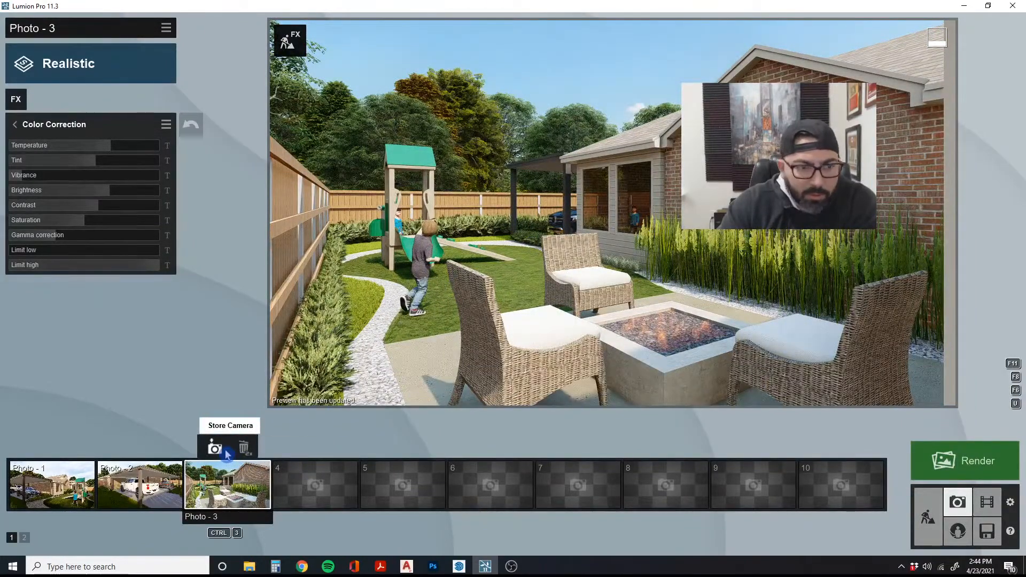
{"action": "left_click_drag", "start_coordinate": [24, 182], "coordinate": [49, 178]}
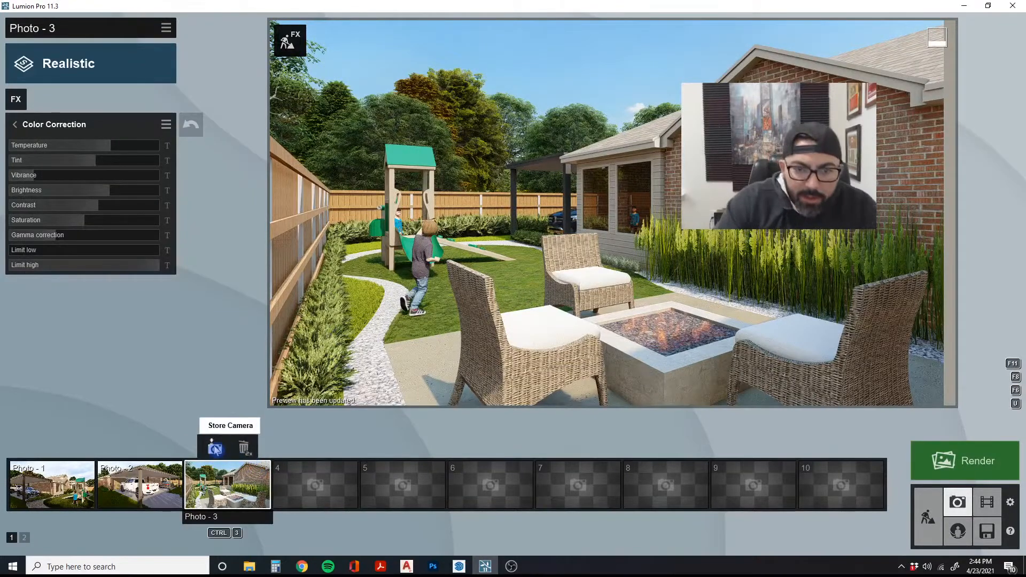
{"action": "left_click", "coordinate": [215, 448]}
Start a fourth photo and move the camera out to the covered patio with a focal length of about 17.3 mm
{"action": "left_click", "coordinate": [310, 488]}
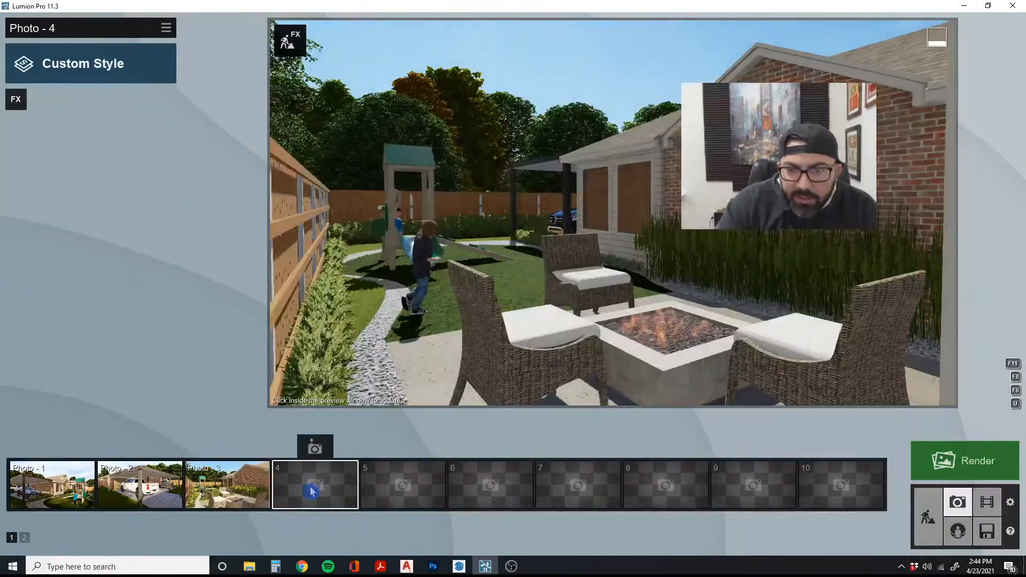
{"action": "key", "text": "s"}
{"action": "right_click_drag", "start_coordinate": [481, 326], "coordinate": [521, 318]}
{"action": "key", "text": "s"}
{"action": "key", "text": "d"}
{"action": "key", "text": "q"}
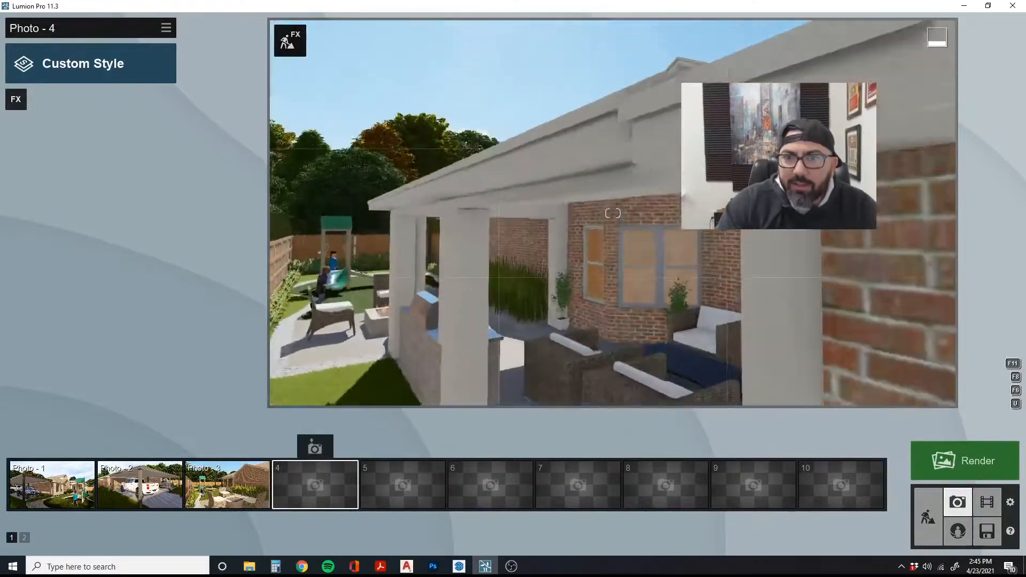
{"action": "key", "text": "s"}
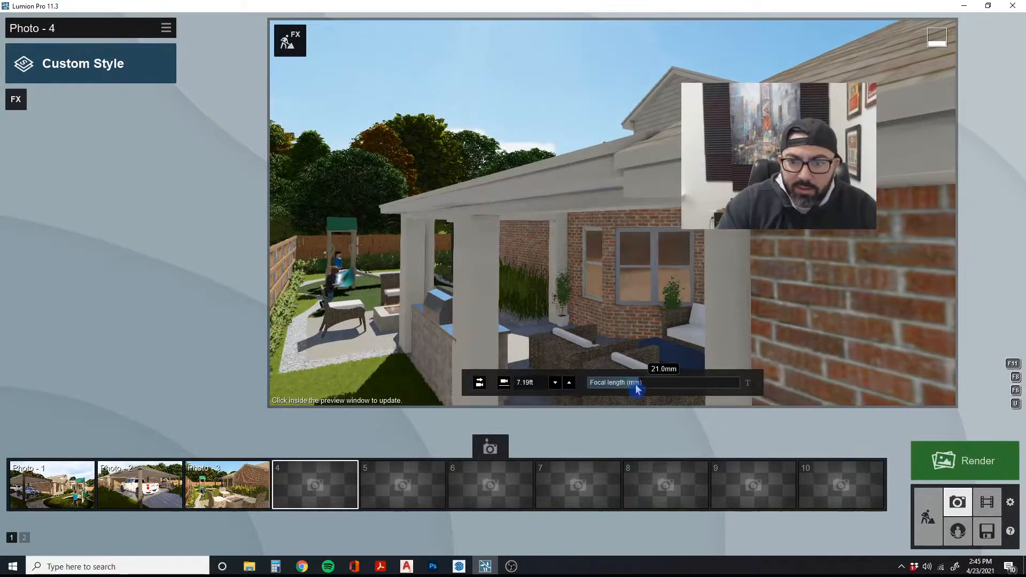
{"action": "key", "text": "w"}
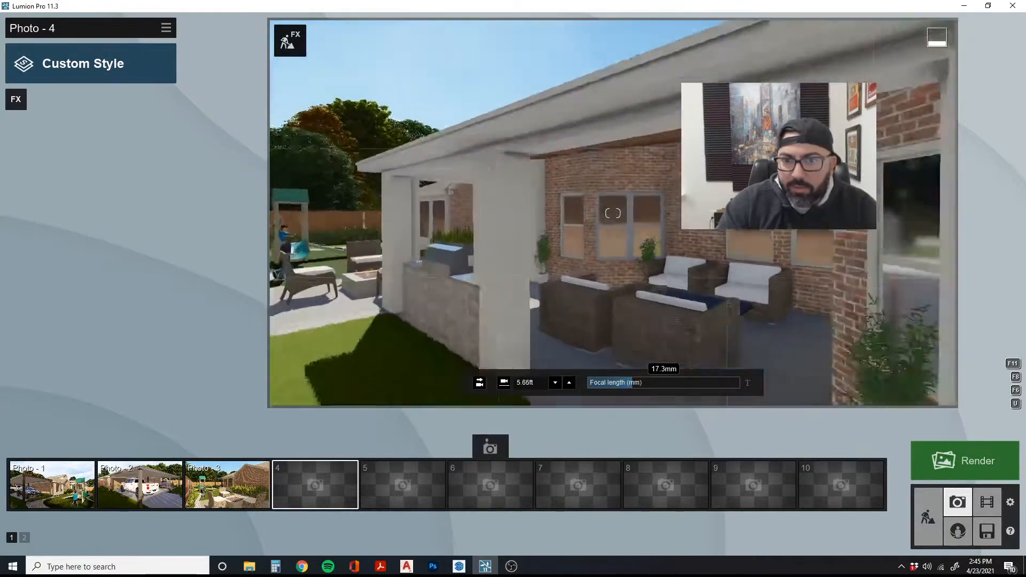
Frame the covered patio seating, outdoor kitchen and lawn from low beside the brick wall, and store the view as Photo 4
{"action": "key", "text": "a"}
{"action": "key", "text": "q"}
{"action": "key", "text": "s"}
{"action": "key", "text": "e"}
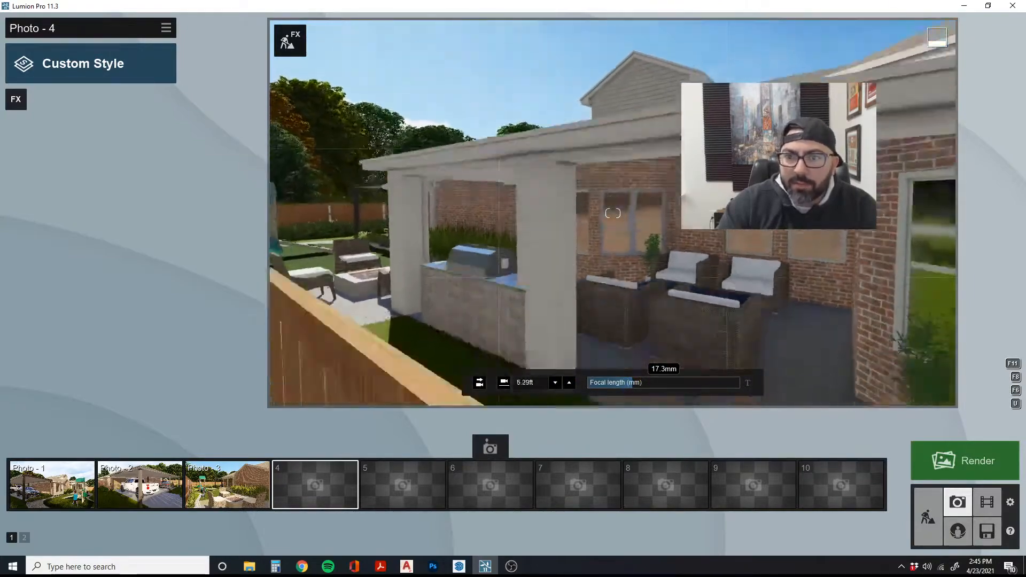
{"action": "key", "text": "w"}
{"action": "key", "text": "s"}
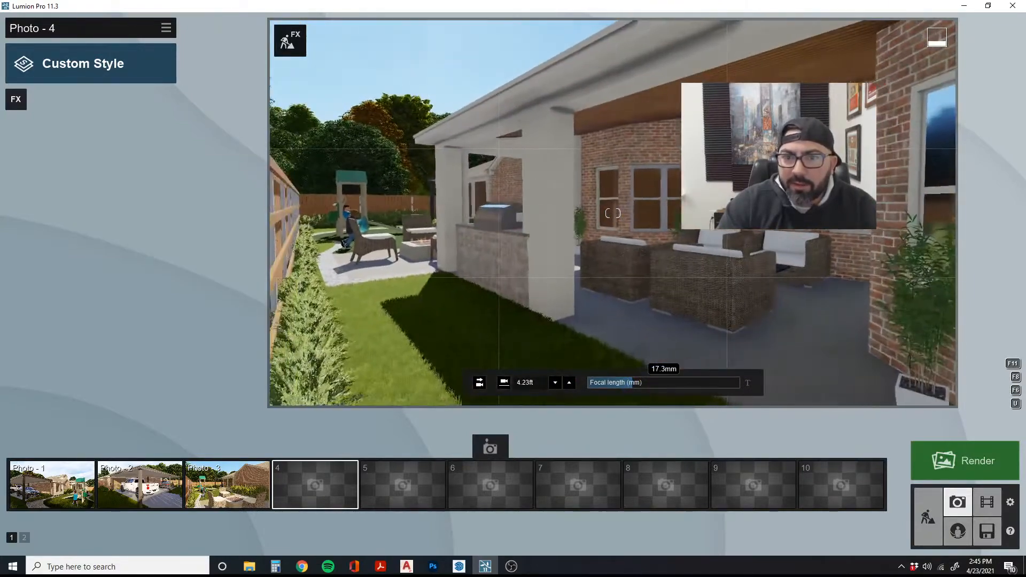
{"action": "key", "text": "a"}
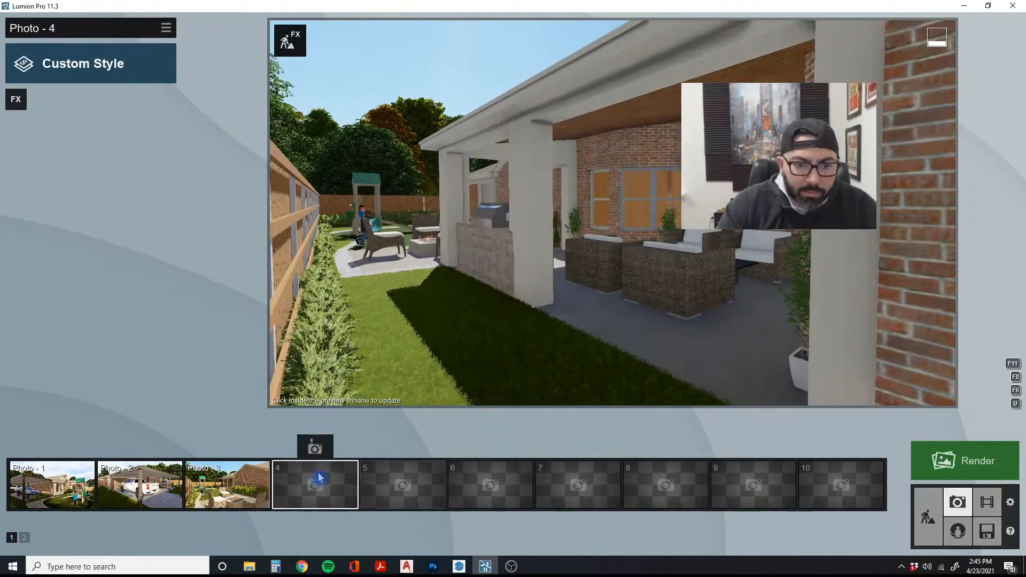
{"action": "left_click", "coordinate": [313, 447]}
Copy all effects from Photo 3 and paste them onto Photo 4
{"action": "left_click", "coordinate": [227, 483]}
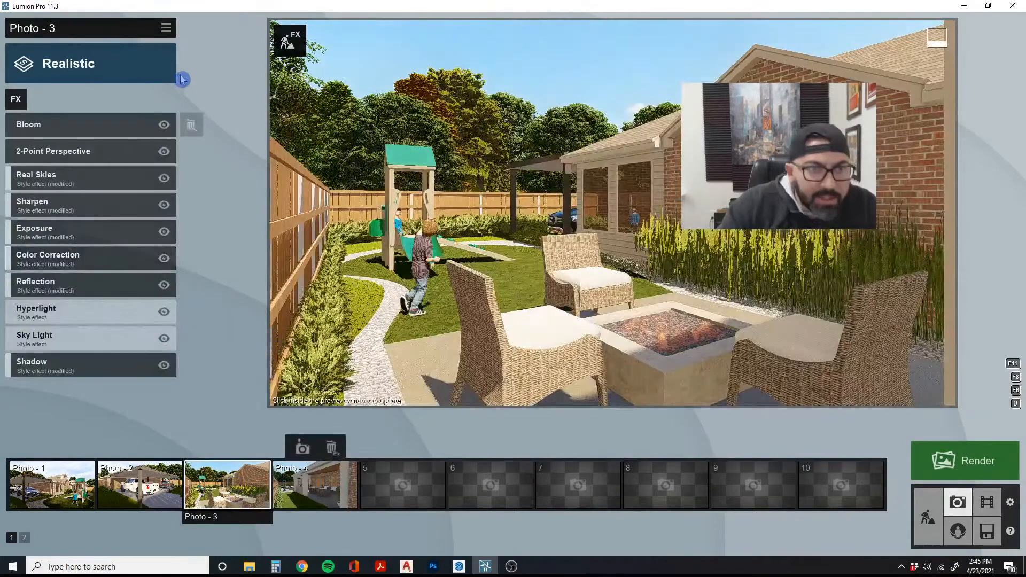
{"action": "left_click", "coordinate": [164, 32]}
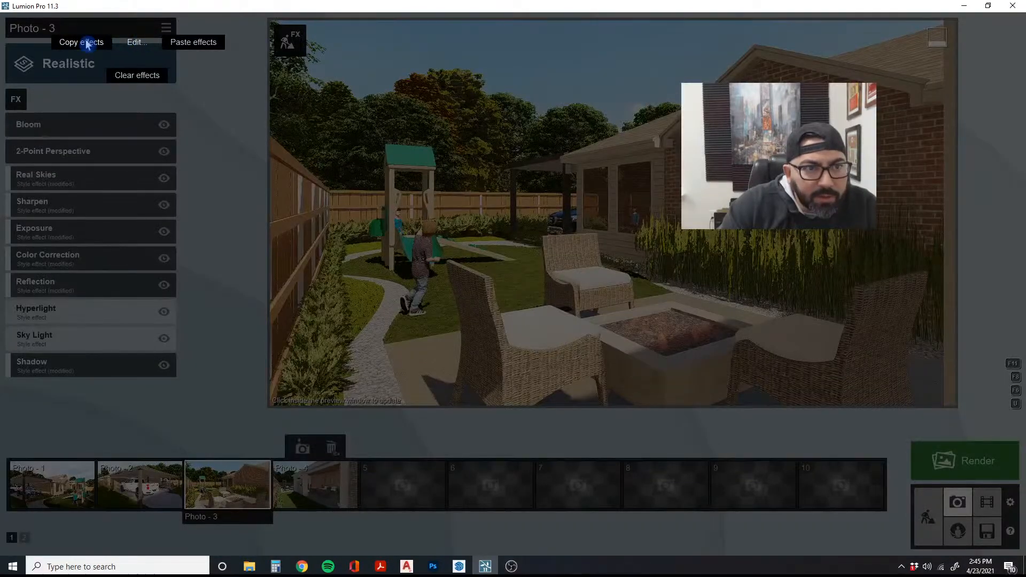
{"action": "left_click", "coordinate": [87, 43]}
{"action": "left_click", "coordinate": [314, 481]}
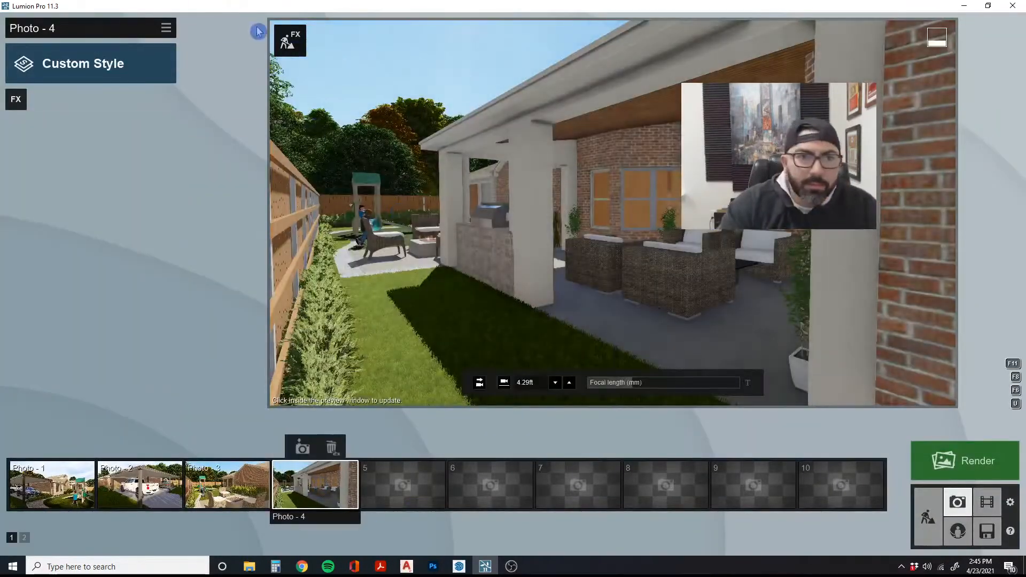
{"action": "left_click", "coordinate": [166, 28]}
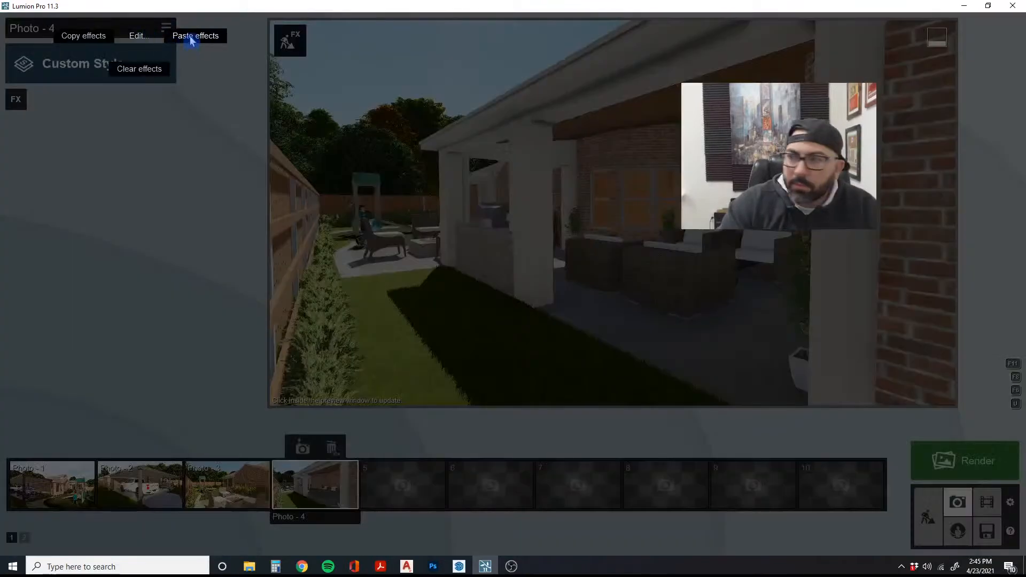
{"action": "left_click", "coordinate": [191, 37]}
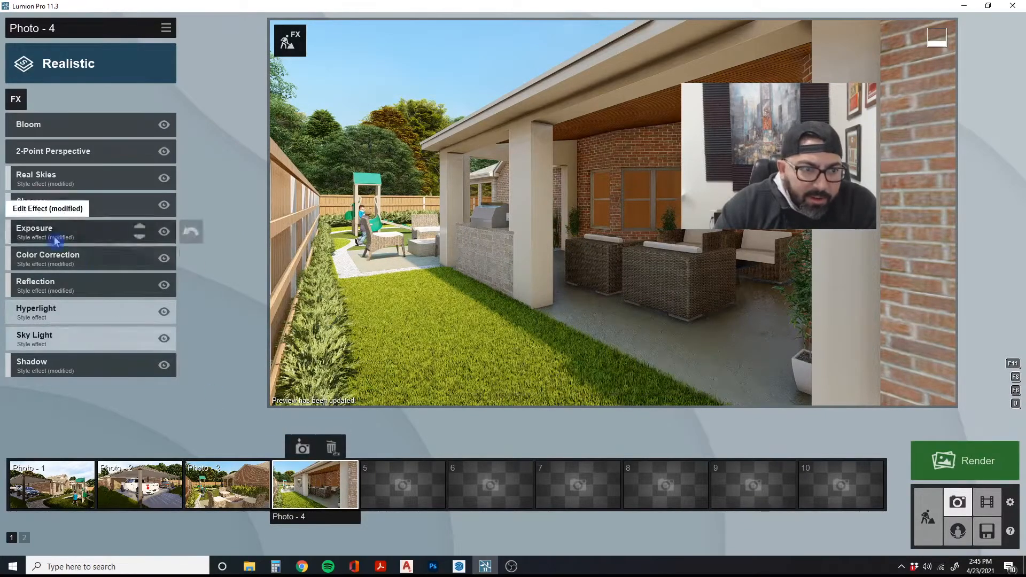
Add three reflection planes on the patio's window glass in Photo 4's Reflection effect
{"action": "left_click", "coordinate": [53, 283]}
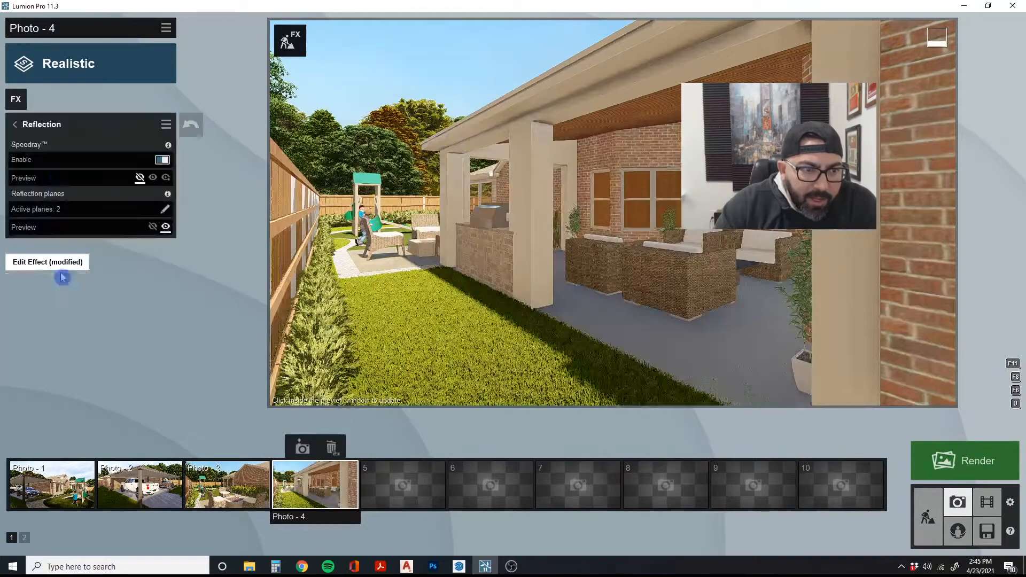
{"action": "left_click", "coordinate": [165, 209]}
{"action": "left_click", "coordinate": [210, 515]}
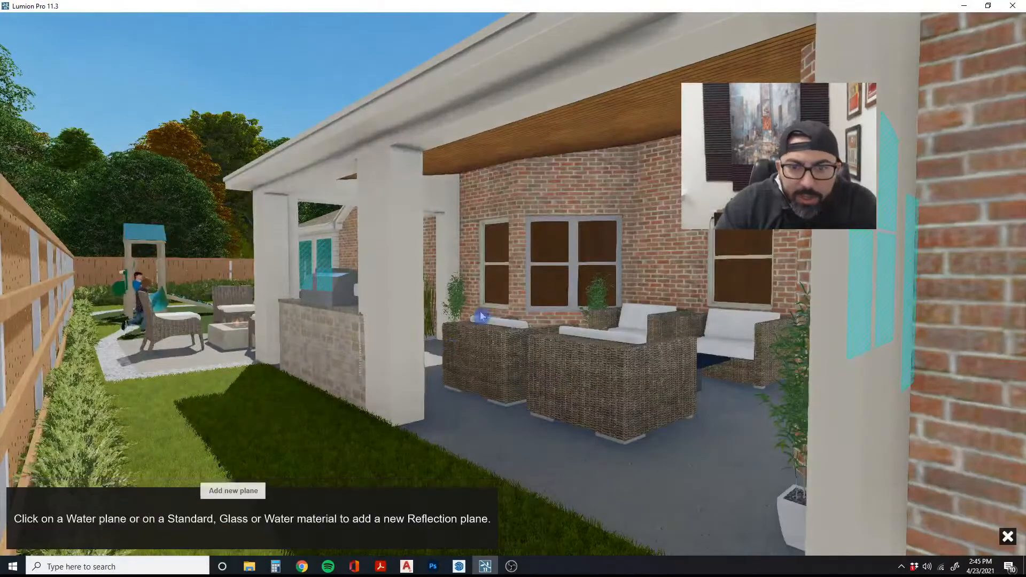
{"action": "left_click", "coordinate": [486, 288]}
{"action": "left_click", "coordinate": [238, 514]}
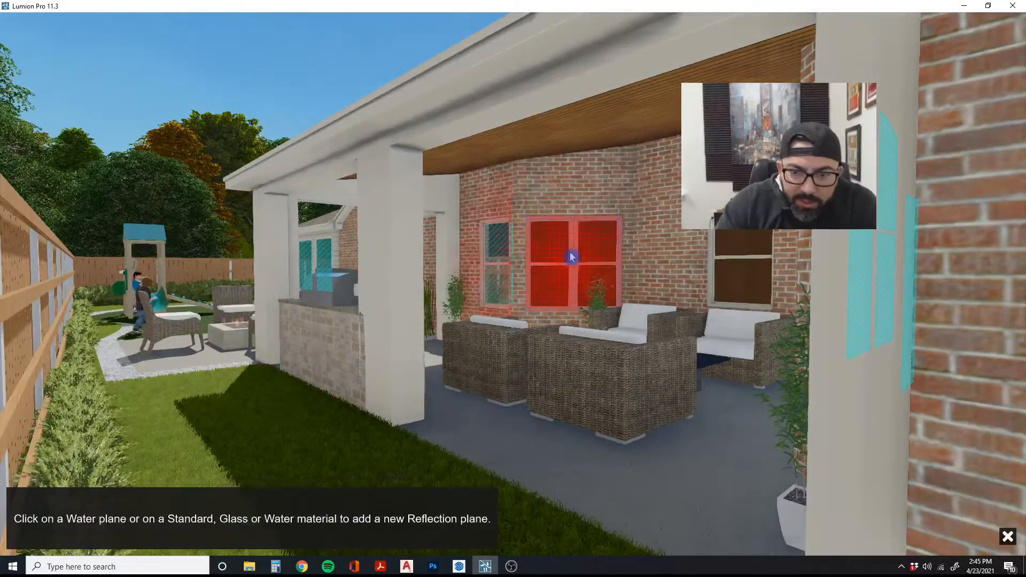
{"action": "left_click", "coordinate": [561, 267]}
{"action": "left_click", "coordinate": [263, 515]}
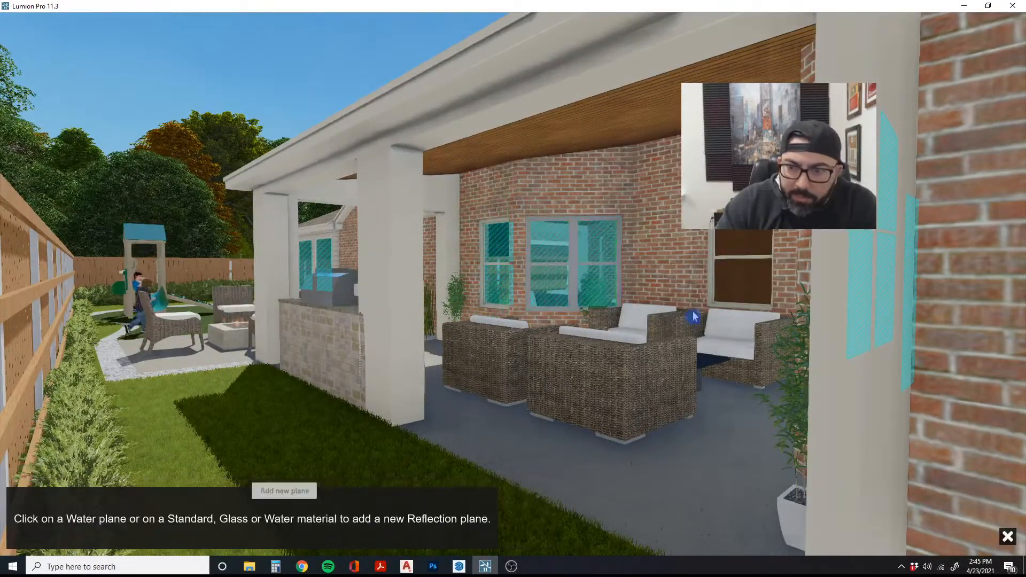
{"action": "left_click", "coordinate": [733, 292]}
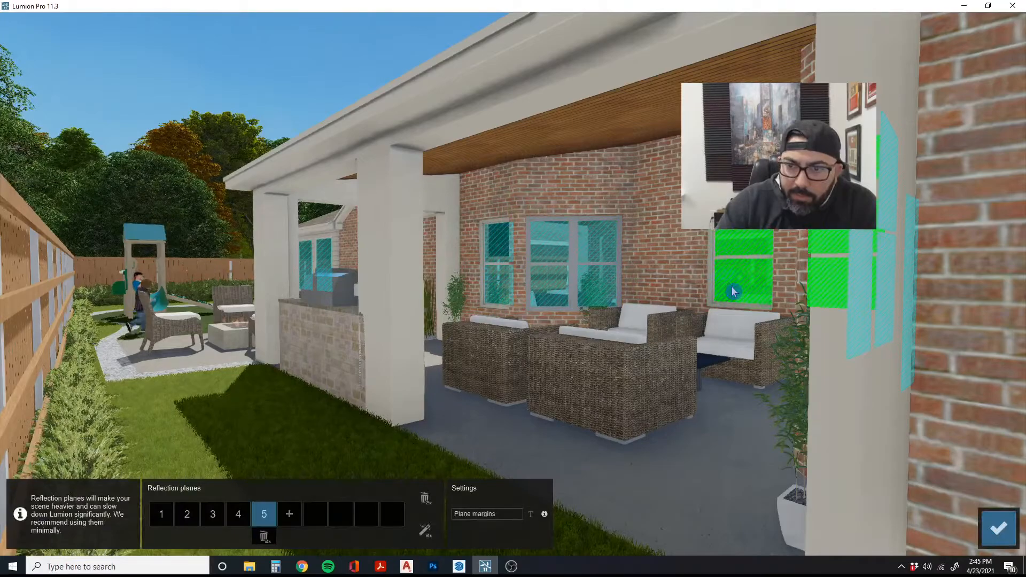
{"action": "left_click", "coordinate": [999, 530]}
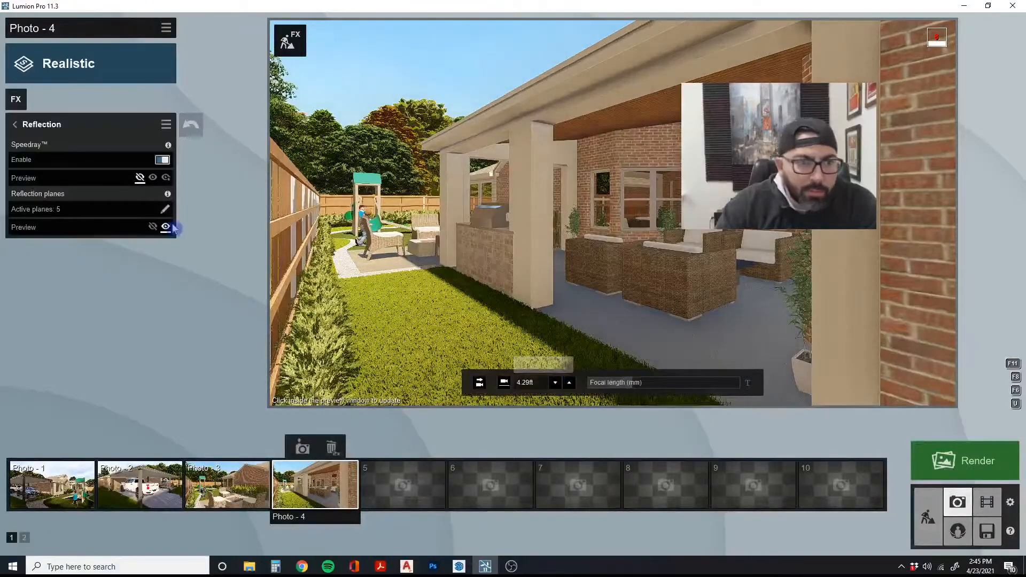
Rotate the Real Skies heading of Photo 4 to about -130.4° so sunlight reaches the patio, and refresh the preview
{"action": "left_click", "coordinate": [15, 124]}
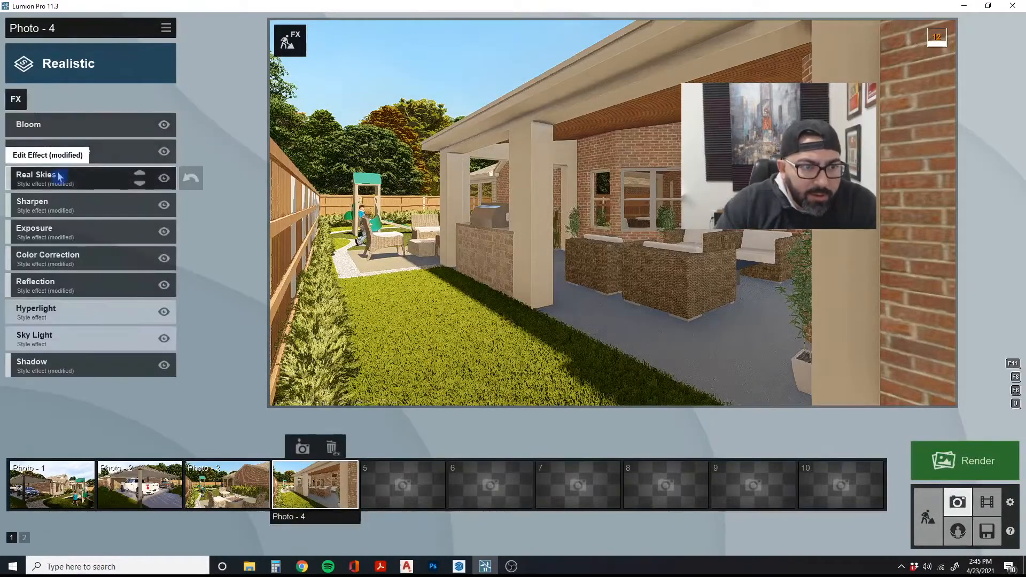
{"action": "left_click", "coordinate": [59, 177]}
{"action": "left_click_drag", "start_coordinate": [137, 189], "coordinate": [167, 194]}
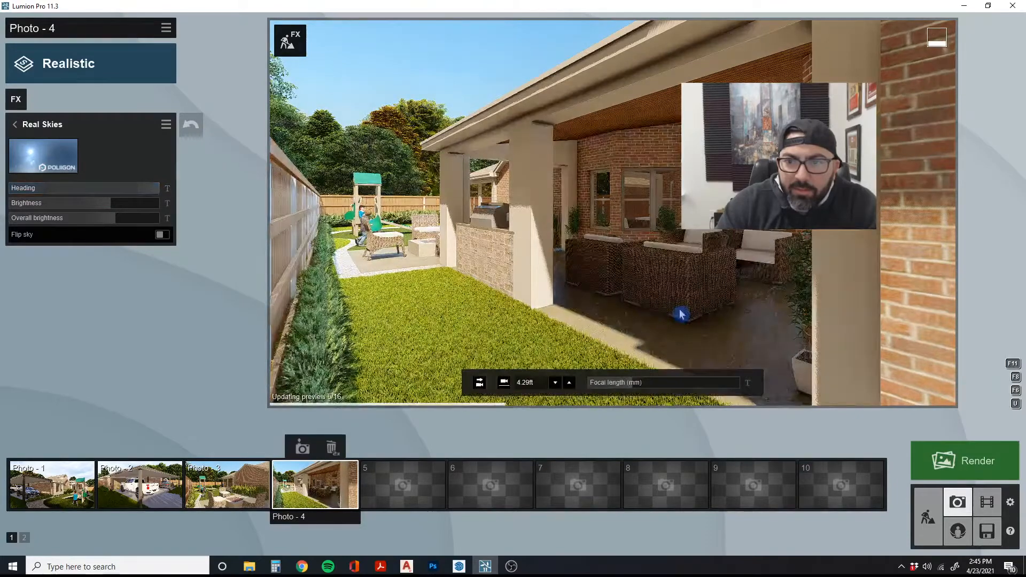
{"action": "left_click_drag", "start_coordinate": [152, 191], "coordinate": [32, 199]}
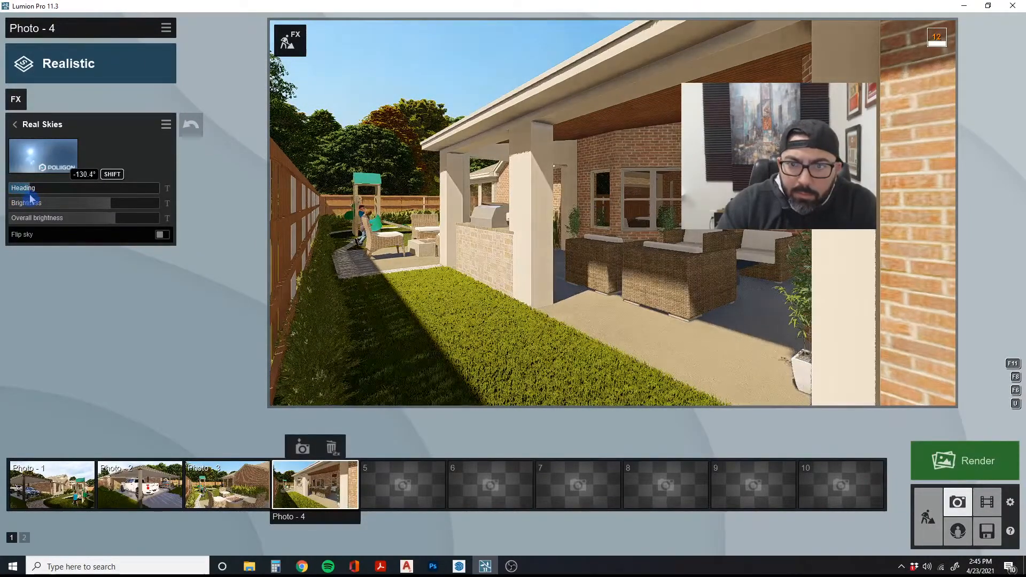
{"action": "left_click", "coordinate": [513, 272]}
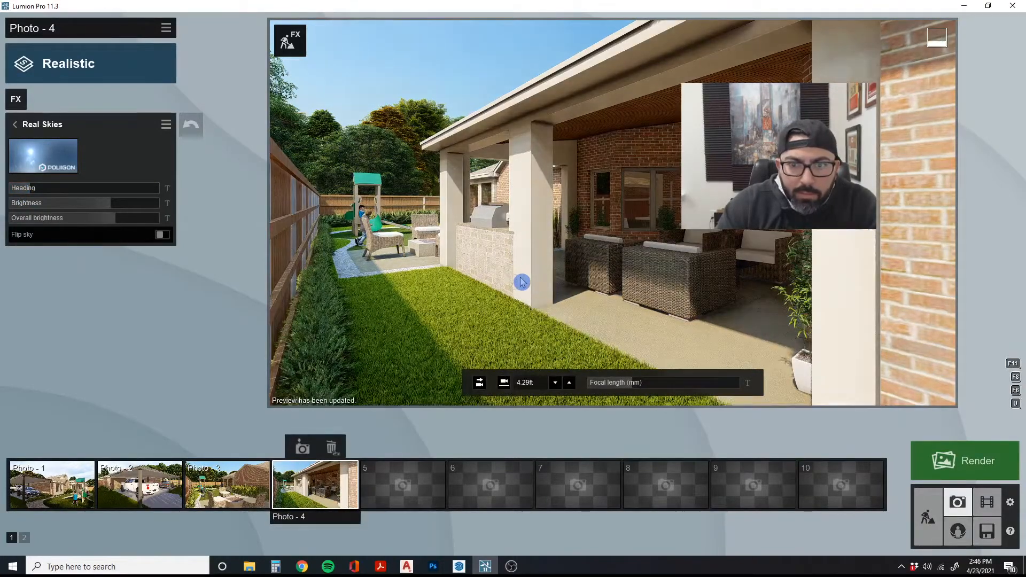
Raise the brightness in Photo 4's Shadow effect to about 0.2
{"action": "left_click", "coordinate": [37, 129]}
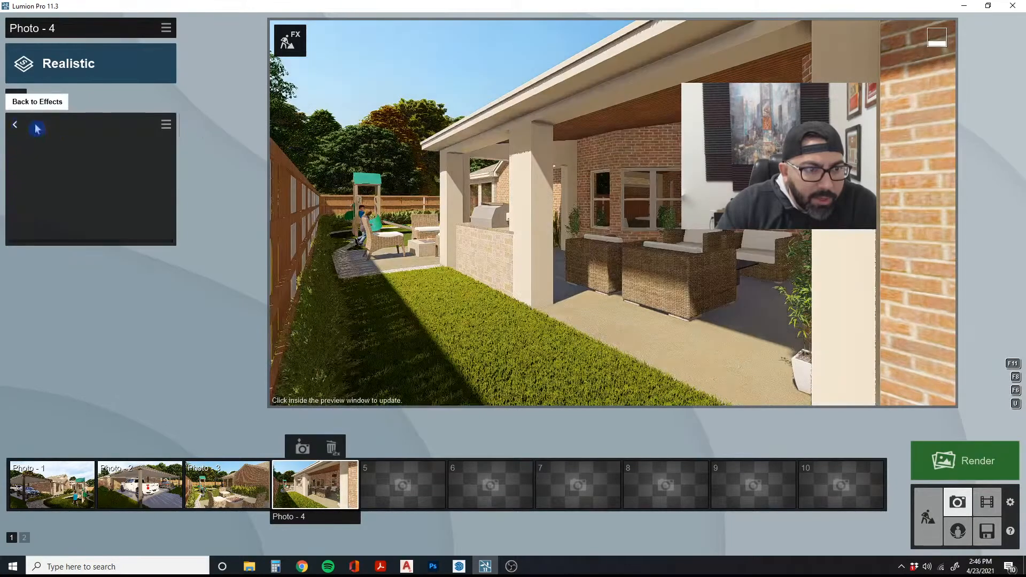
{"action": "left_click", "coordinate": [128, 360]}
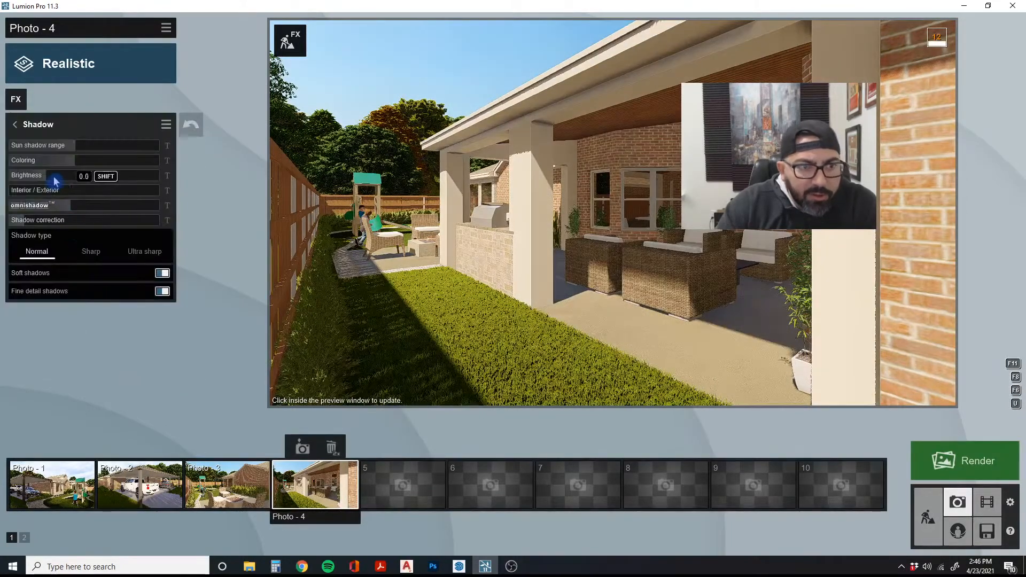
{"action": "left_click_drag", "start_coordinate": [56, 181], "coordinate": [69, 181]}
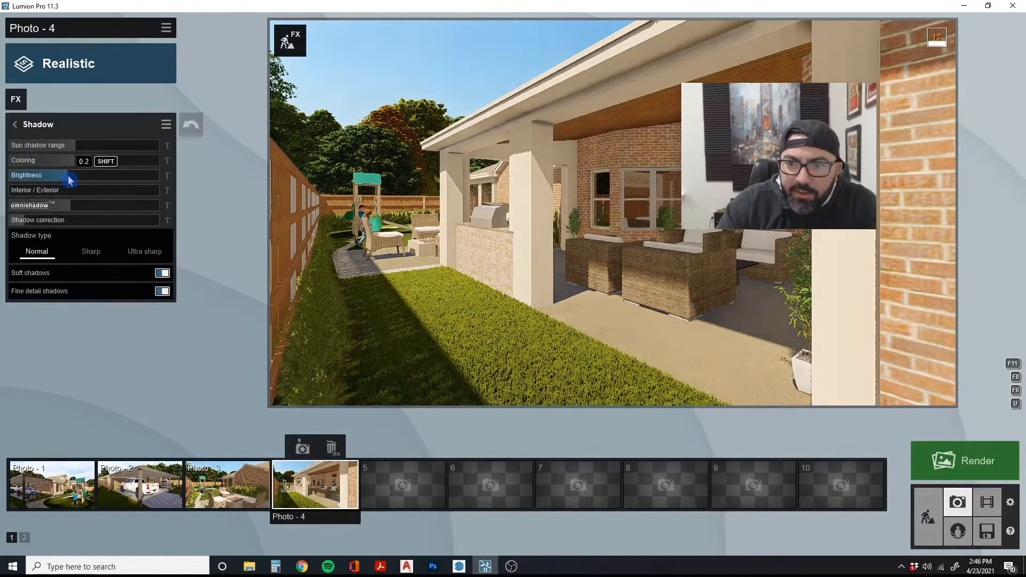
{"action": "left_click", "coordinate": [627, 264]}
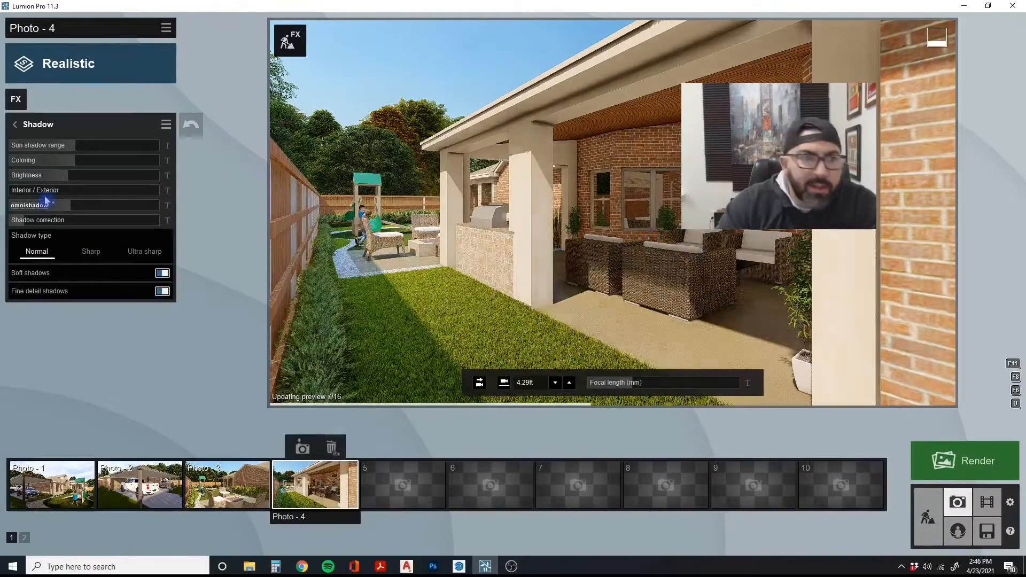
{"action": "left_click", "coordinate": [79, 176]}
Shift Photo 4's camera view of the patio slightly and store the new framing
{"action": "left_click", "coordinate": [451, 209]}
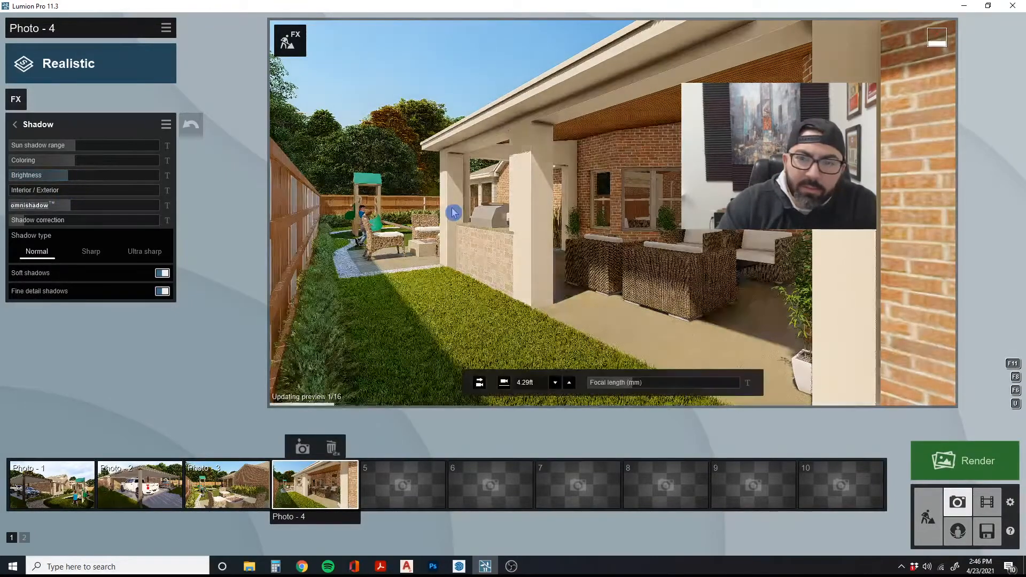
{"action": "right_click_drag", "start_coordinate": [453, 212], "coordinate": [453, 212]}
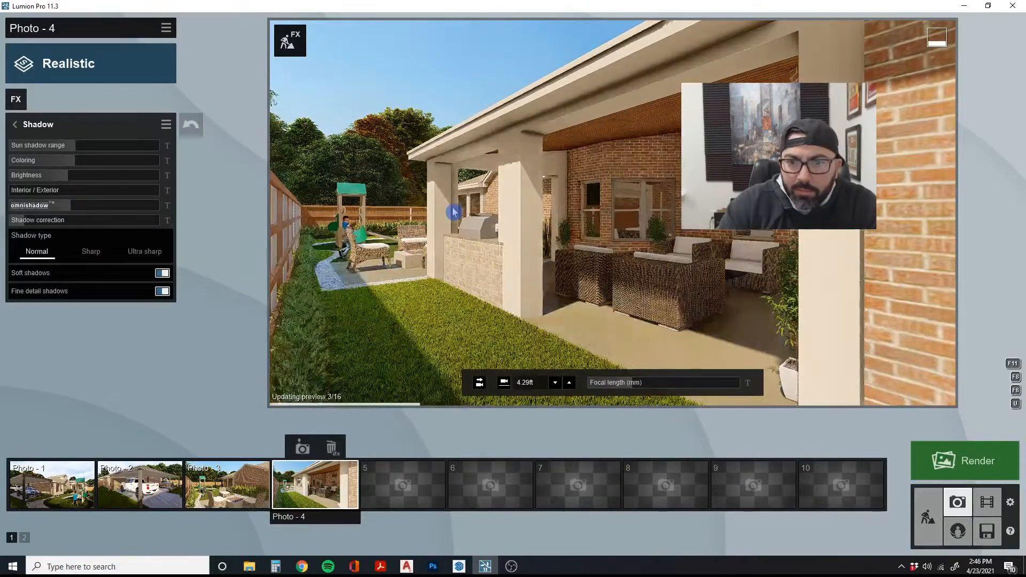
{"action": "left_click", "coordinate": [302, 448]}
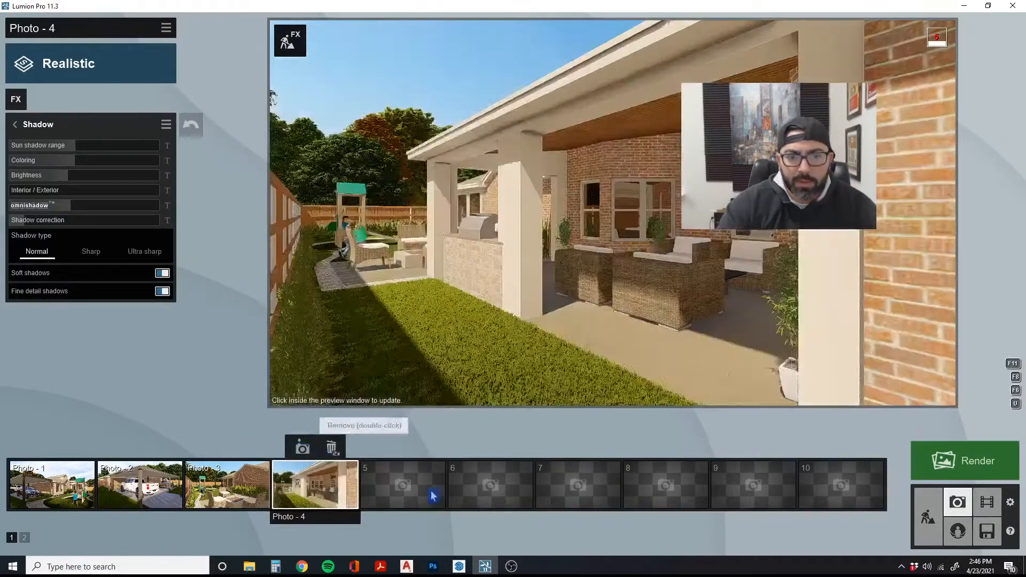
Compose a camera view from the planting bed beside the brick wall into the covered patio and store it as Photo 5
{"action": "left_click", "coordinate": [416, 493]}
{"action": "key", "text": "w"}
{"action": "right_click_drag", "start_coordinate": [499, 277], "coordinate": [479, 284]}
{"action": "key", "text": "a"}
{"action": "key", "text": "s"}
{"action": "key", "text": "s"}
{"action": "key", "text": "a"}
{"action": "key", "text": "q"}
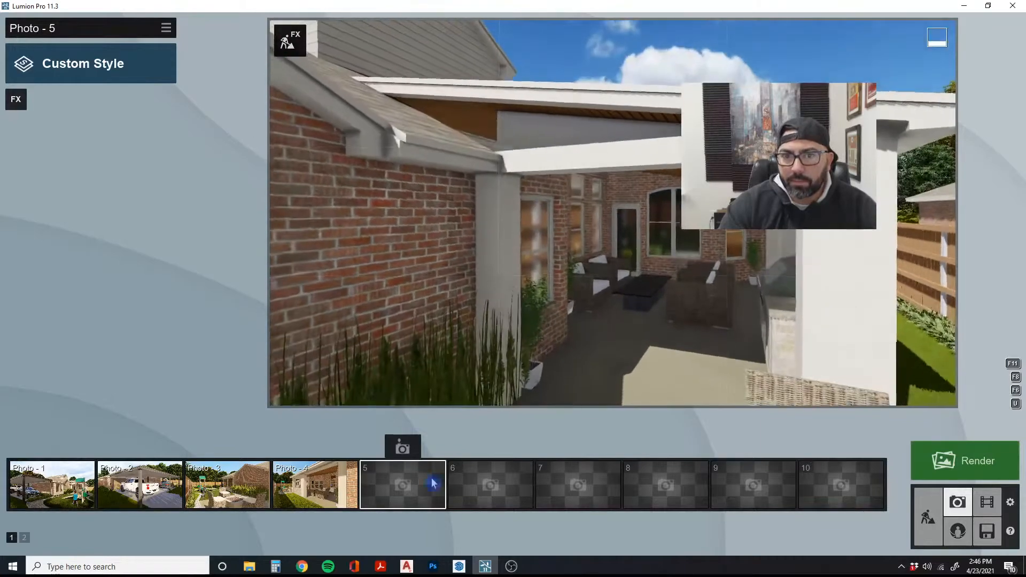
{"action": "key", "text": "e"}
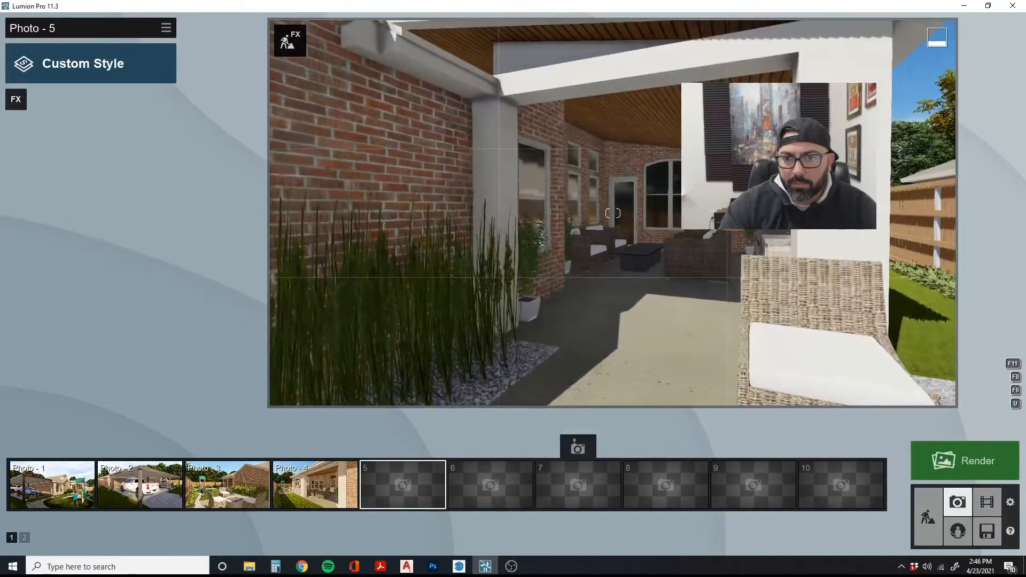
{"action": "key", "text": "s"}
{"action": "key", "text": "s"}
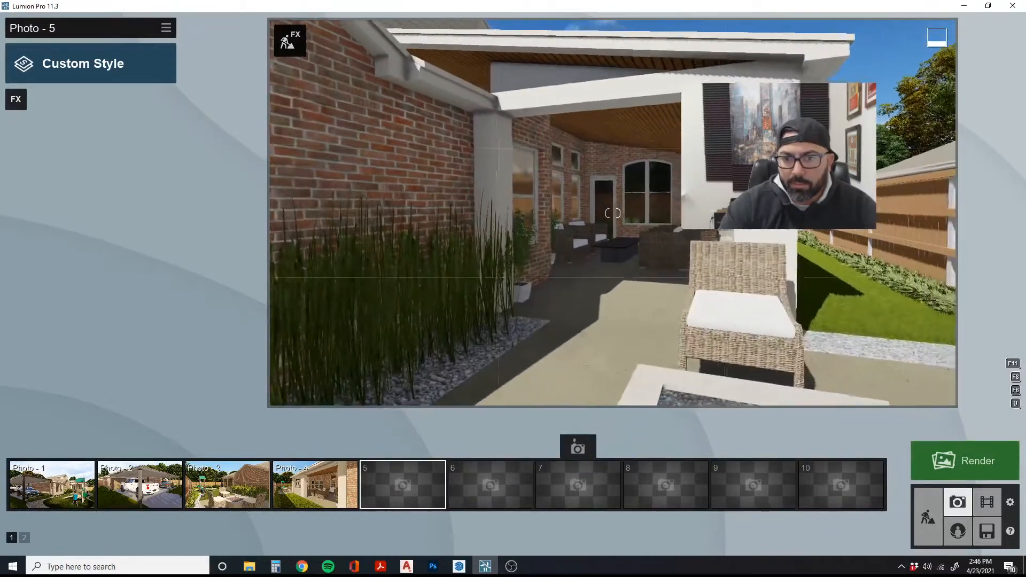
{"action": "key", "text": "w"}
{"action": "key", "text": "w"}
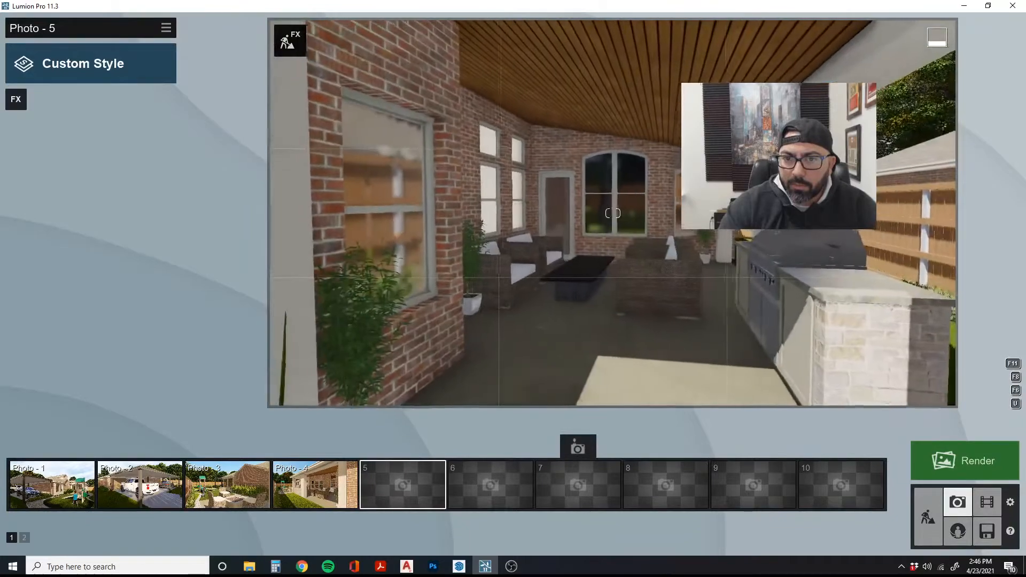
{"action": "key", "text": "d"}
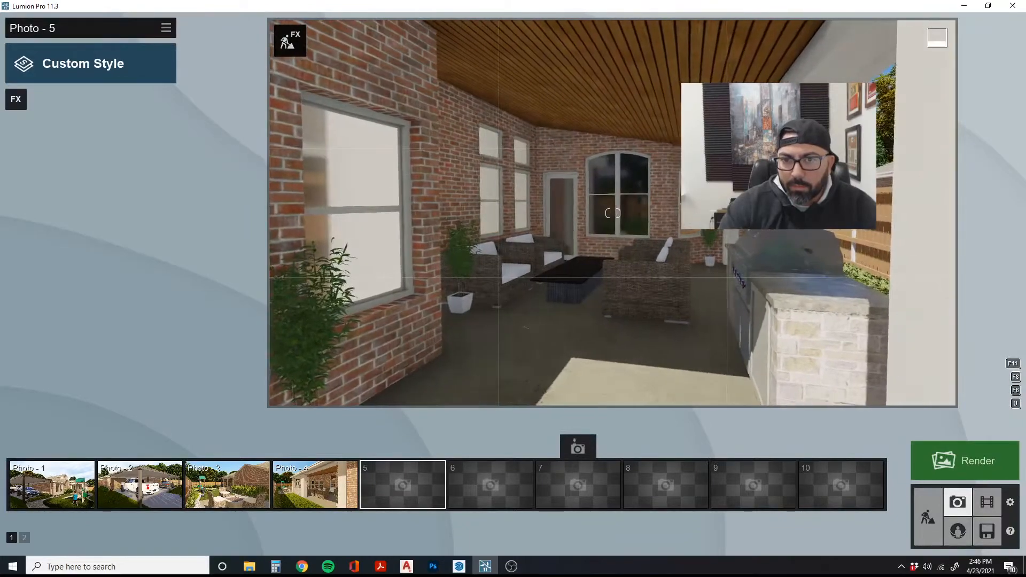
{"action": "key", "text": "s"}
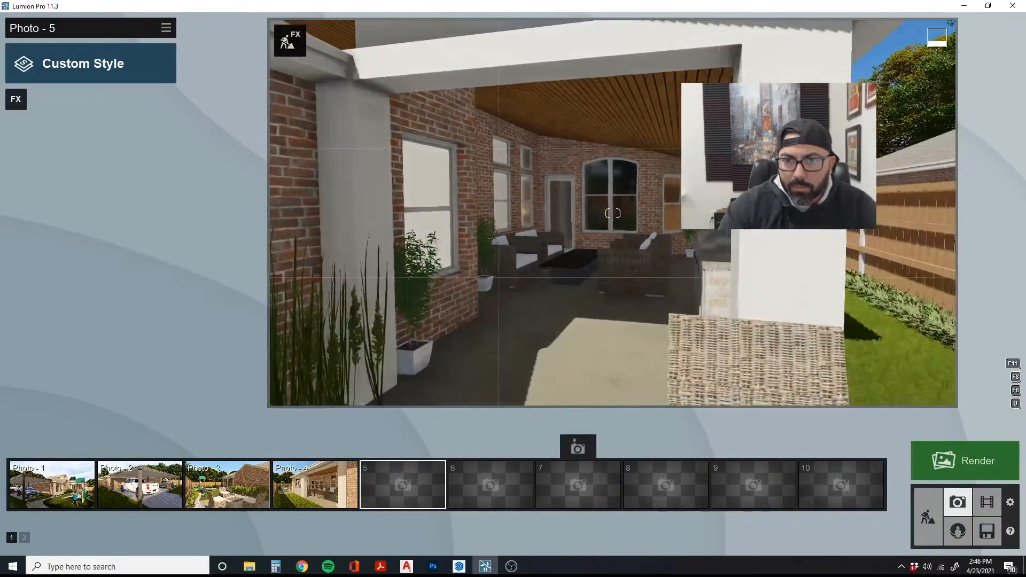
{"action": "key", "text": "w"}
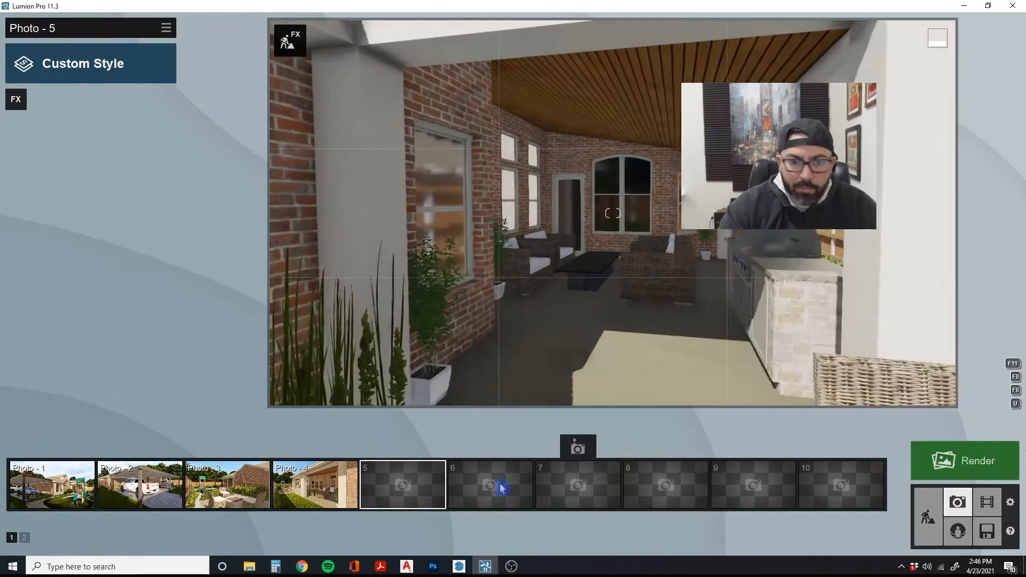
{"action": "left_click", "coordinate": [400, 448]}
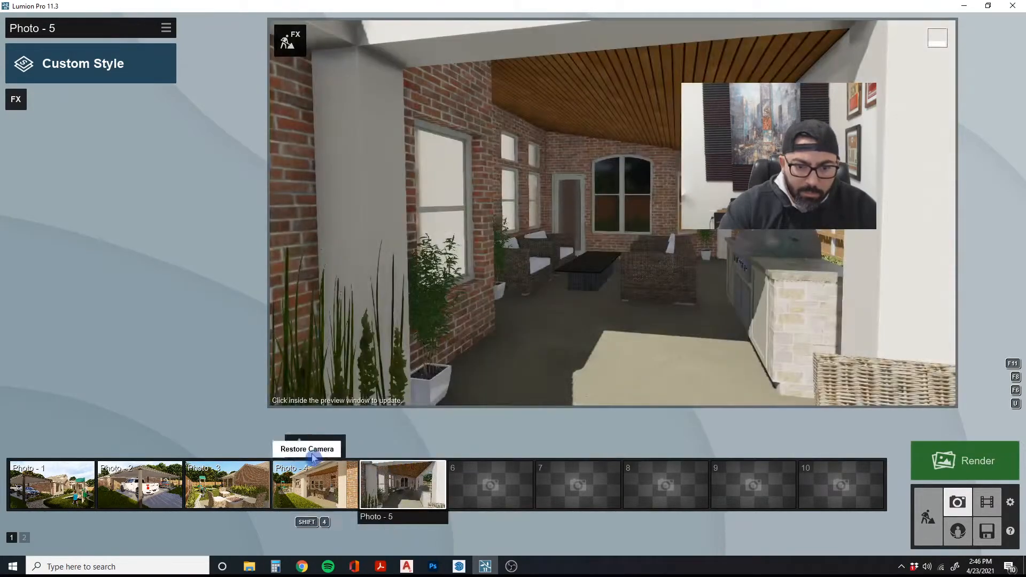
Paste the copied Realistic effects onto Photo 5
{"action": "left_click", "coordinate": [167, 27]}
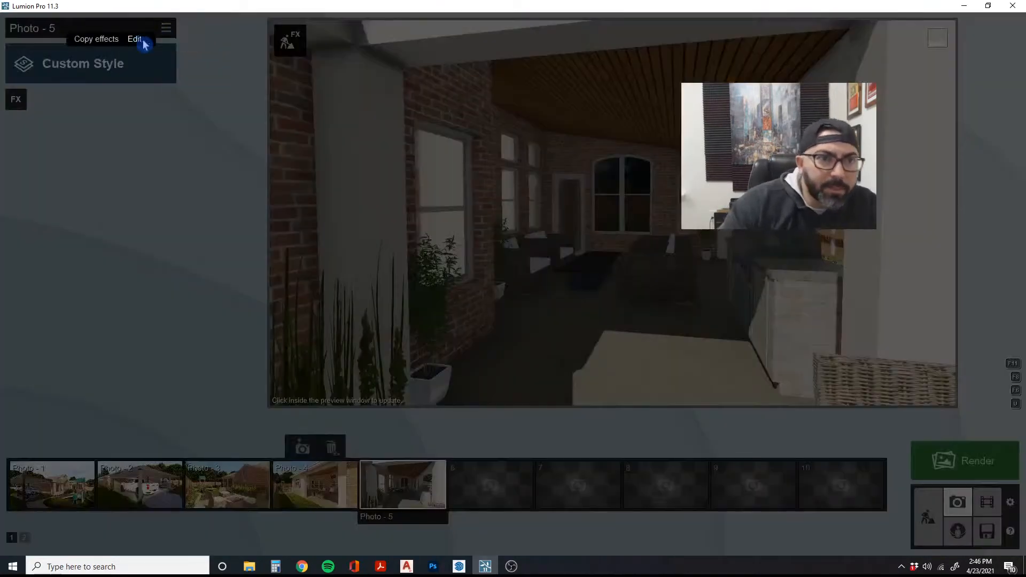
{"action": "mouse_move", "coordinate": [145, 43]}
{"action": "left_click", "coordinate": [192, 39]}
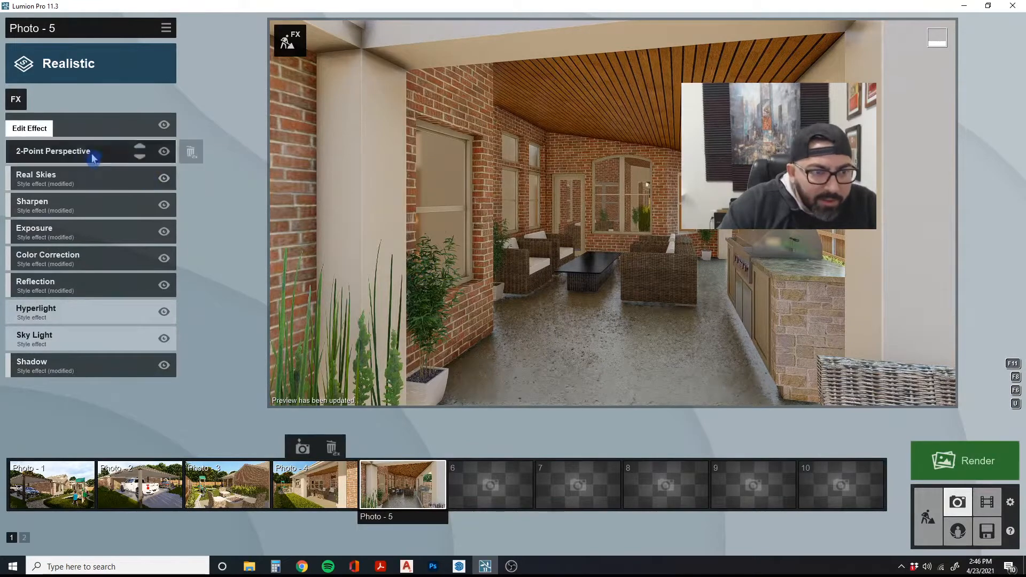
Rotate Photo 5's Real Skies heading to about -36.3°, refresh the preview and nudge the camera view slightly sideways
{"action": "left_click", "coordinate": [59, 175]}
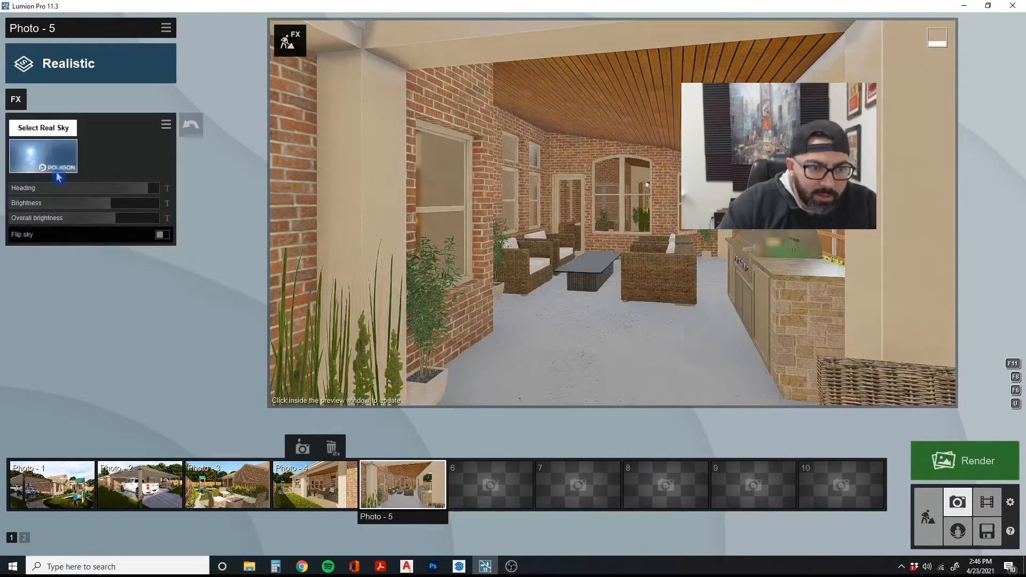
{"action": "mouse_move", "coordinate": [80, 190]}
{"action": "left_mouse_down"}
{"action": "mouse_move", "coordinate": [131, 192]}
{"action": "mouse_move", "coordinate": [71, 191]}
{"action": "left_mouse_up"}
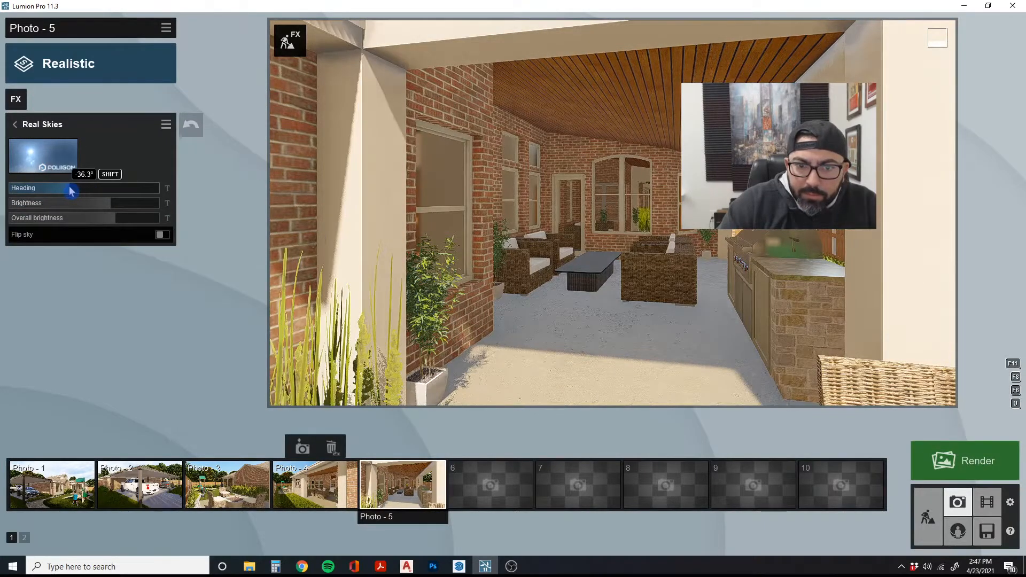
{"action": "left_click", "coordinate": [820, 300]}
{"action": "right_click_drag", "start_coordinate": [820, 300], "coordinate": [718, 297]}
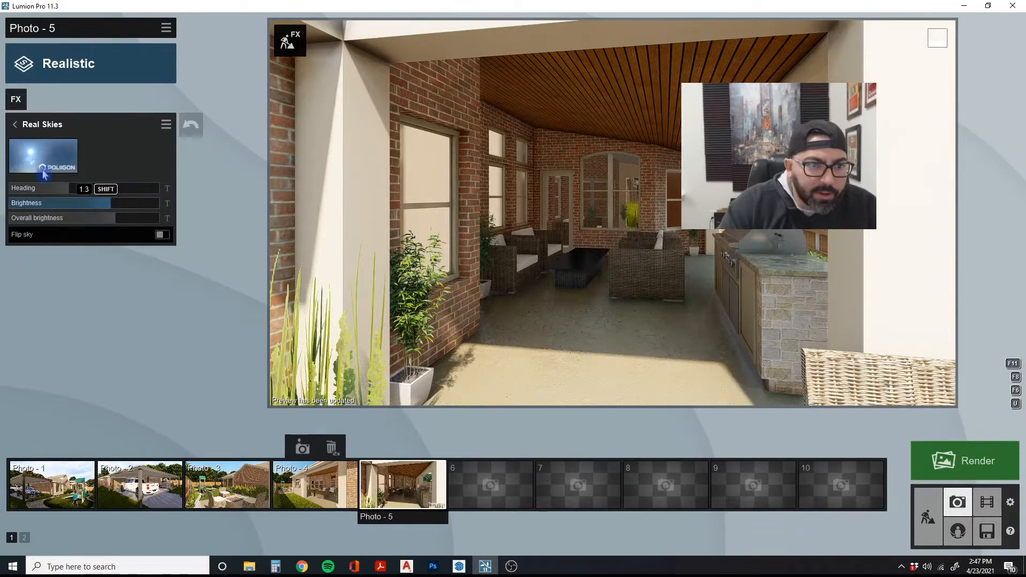
Set Brightness to about 0.3 and Interior/Exterior to 0.5 in Photo 5's Shadow effect, and refresh the preview
{"action": "left_click", "coordinate": [14, 124]}
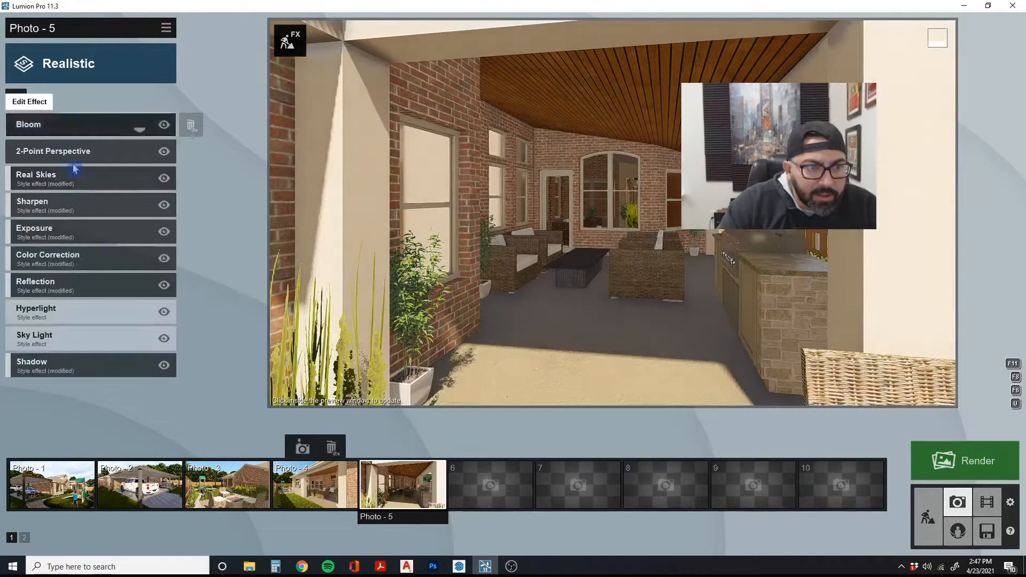
{"action": "left_click", "coordinate": [55, 368]}
{"action": "left_click_drag", "start_coordinate": [79, 178], "coordinate": [92, 176]}
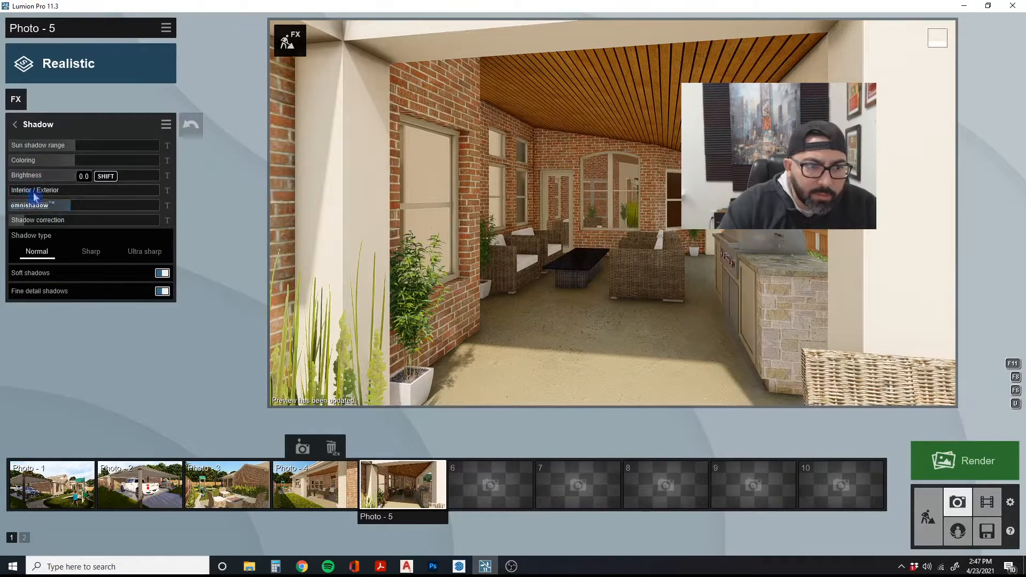
{"action": "left_click_drag", "start_coordinate": [26, 193], "coordinate": [100, 198]}
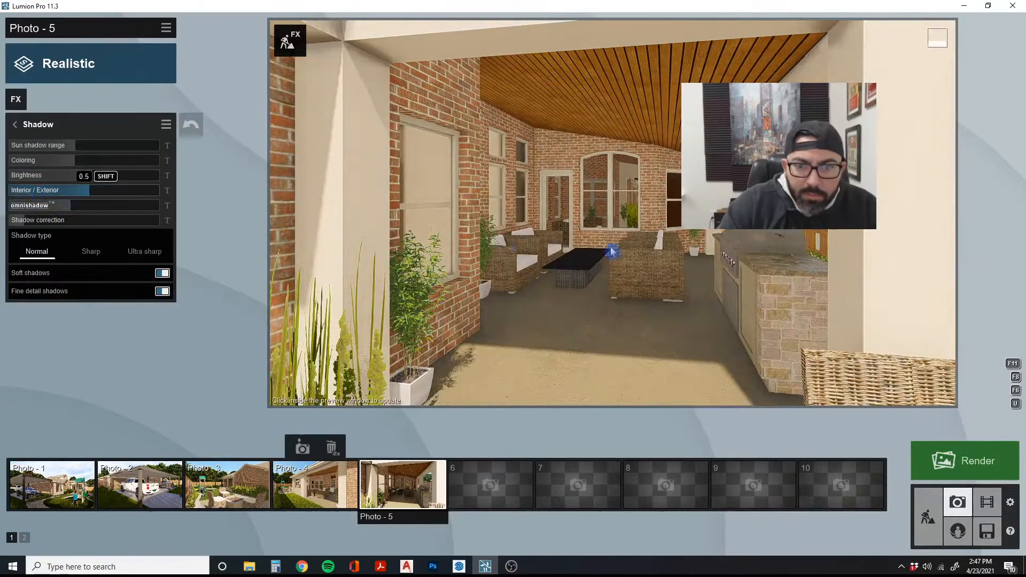
{"action": "left_click", "coordinate": [614, 251]}
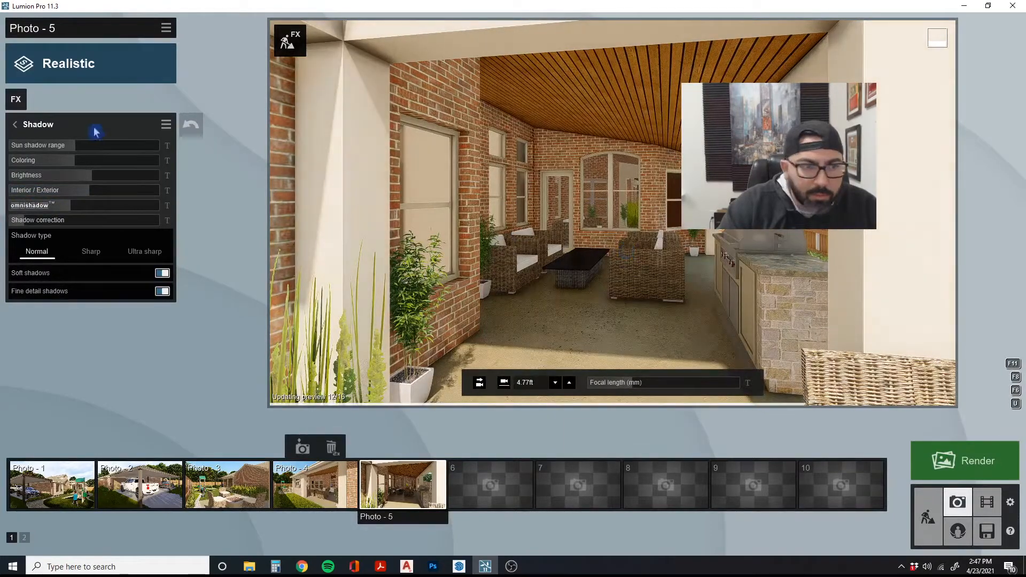
Set Photo 5's Exposure effect to 0.5 and refresh the preview
{"action": "left_click", "coordinate": [15, 124]}
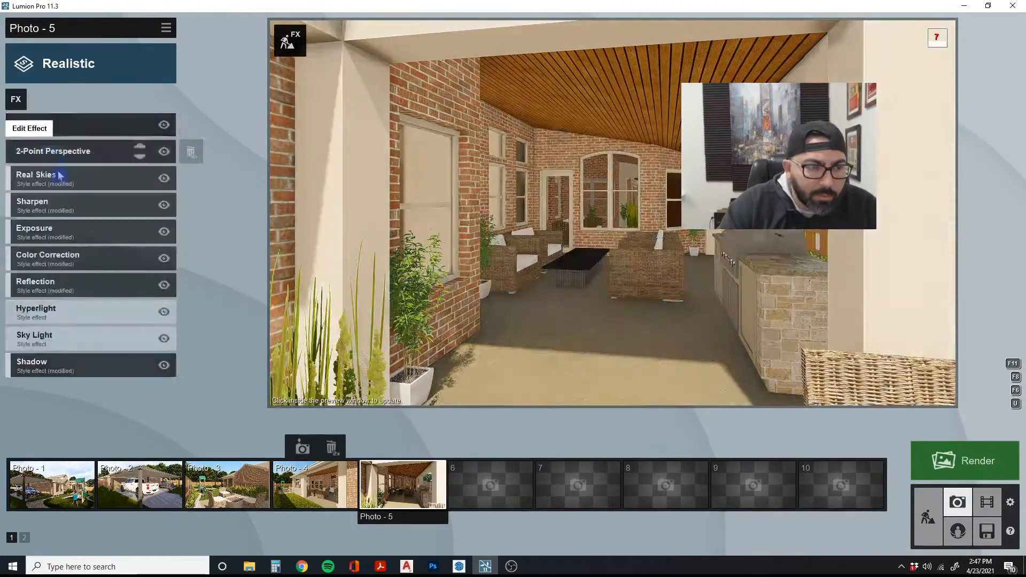
{"action": "left_click", "coordinate": [54, 231]}
{"action": "left_click", "coordinate": [90, 153]}
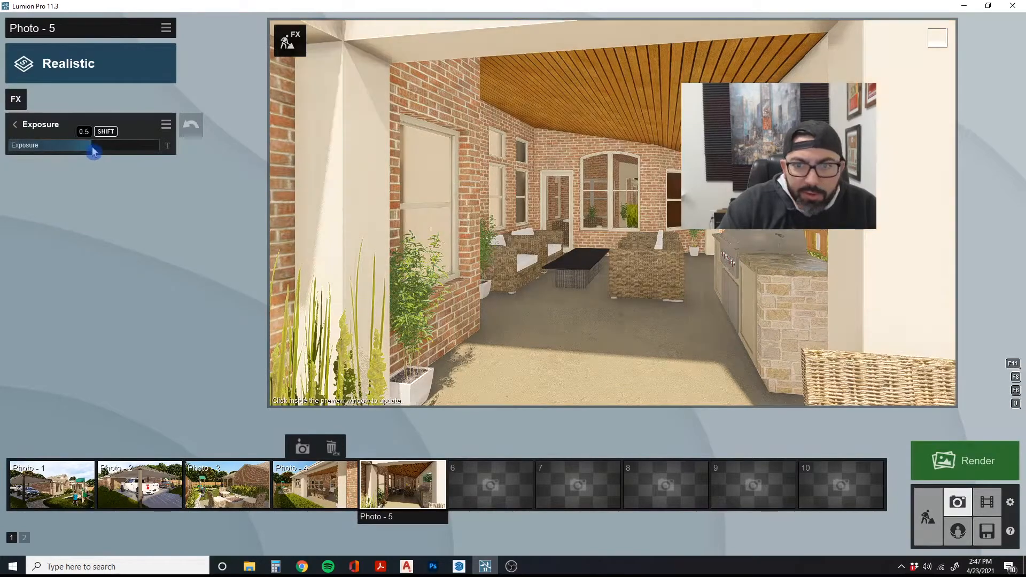
{"action": "left_click", "coordinate": [632, 246]}
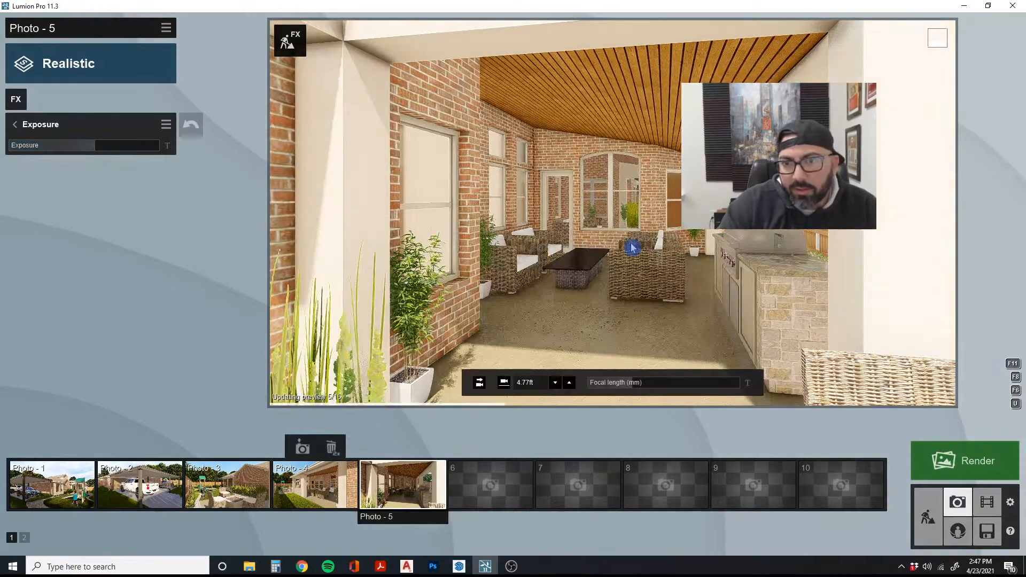
Reduce the brightness in Photo 5's Shadow effect to about 0.2 and update the preview
{"action": "left_click", "coordinate": [14, 124]}
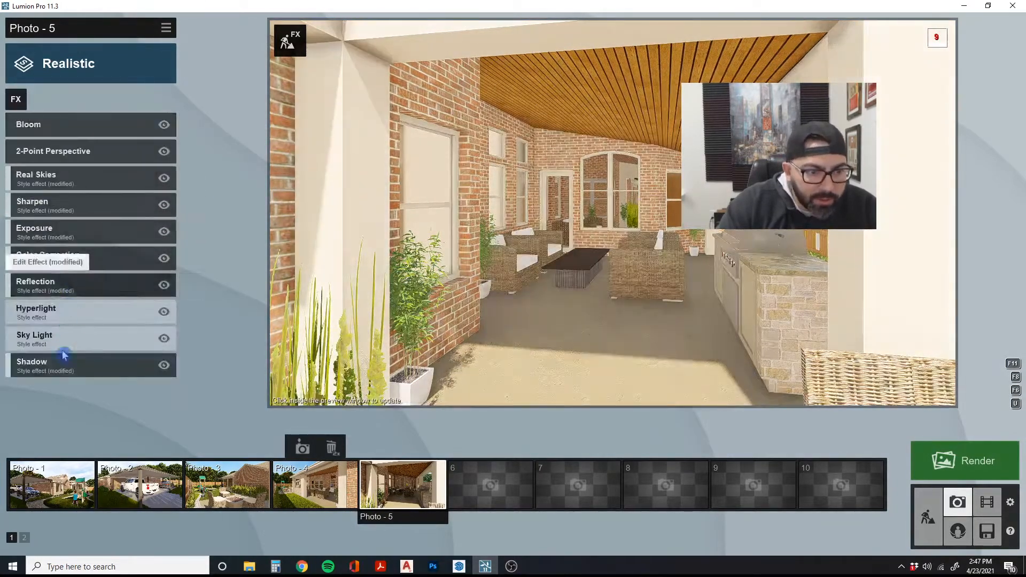
{"action": "left_click", "coordinate": [53, 363]}
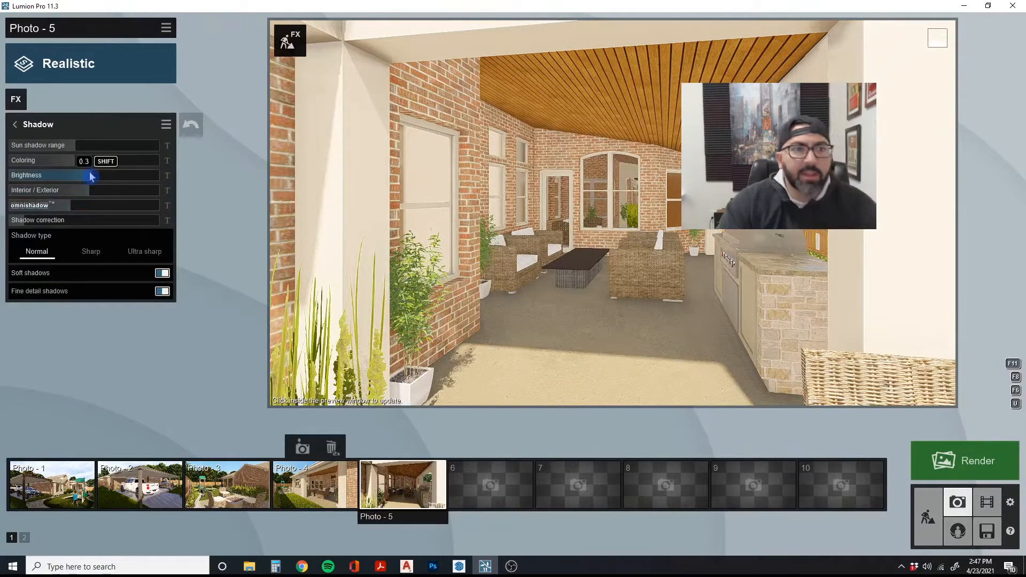
{"action": "mouse_move", "coordinate": [79, 175]}
{"action": "left_mouse_down"}
{"action": "mouse_move", "coordinate": [50, 179]}
{"action": "mouse_move", "coordinate": [74, 181]}
{"action": "left_mouse_up"}
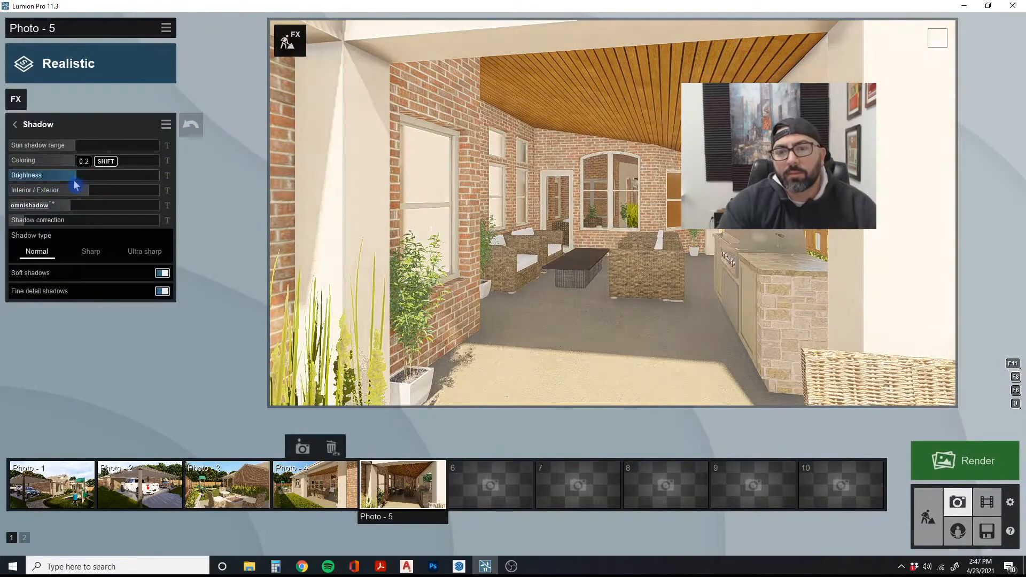
{"action": "left_click", "coordinate": [678, 246]}
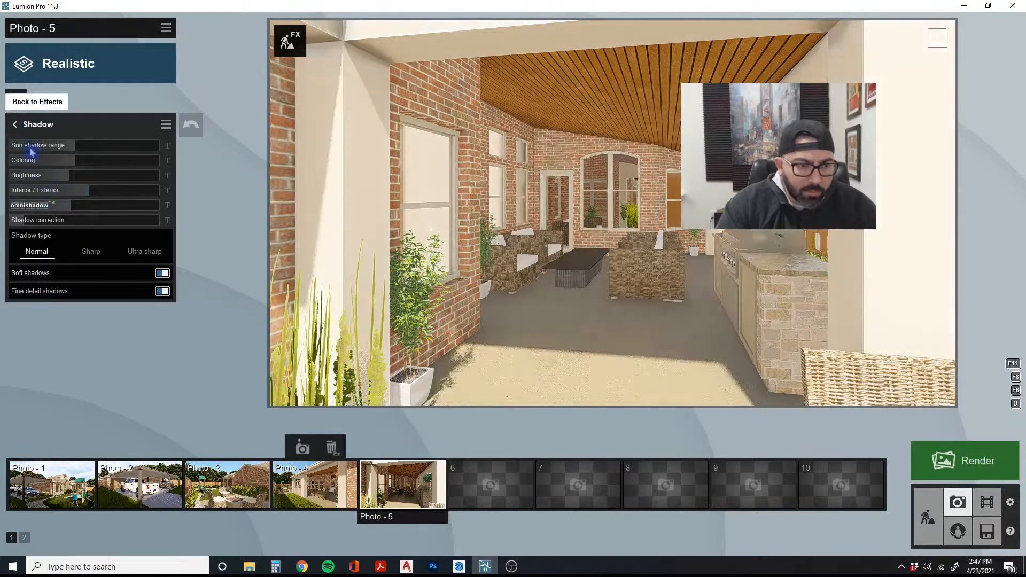
Lower the brightness and raise the contrast in Photo 5's Color Correction effect, checking the updated preview
{"action": "left_click", "coordinate": [15, 124]}
{"action": "left_click", "coordinate": [24, 251]}
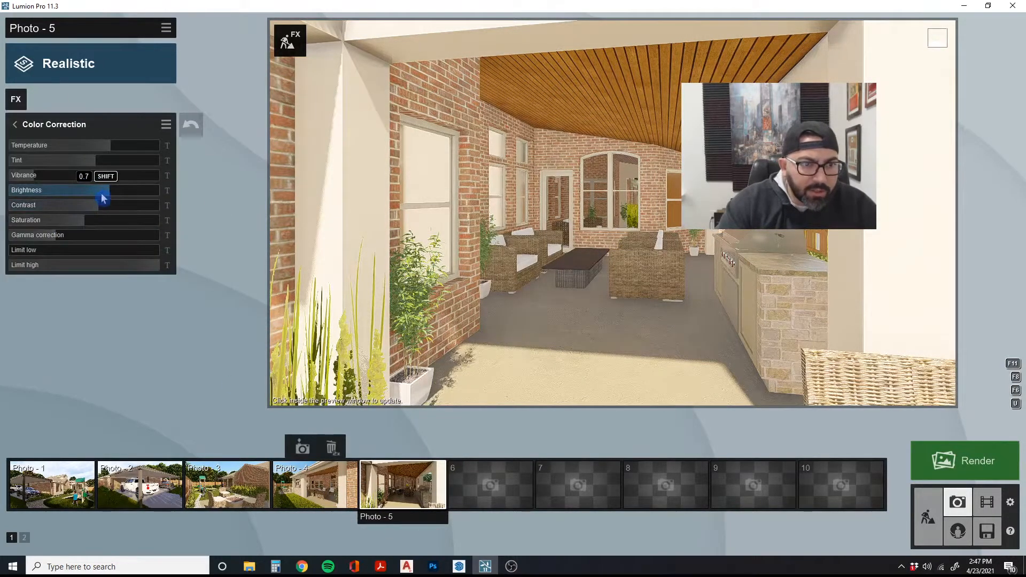
{"action": "left_click_drag", "start_coordinate": [103, 198], "coordinate": [131, 212]}
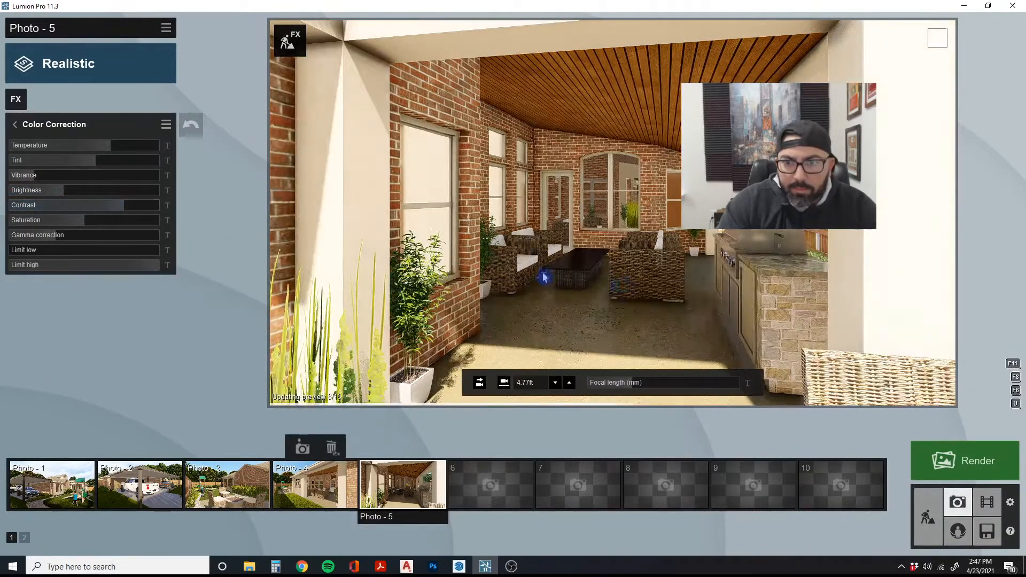
{"action": "left_click_drag", "start_coordinate": [116, 207], "coordinate": [85, 194]}
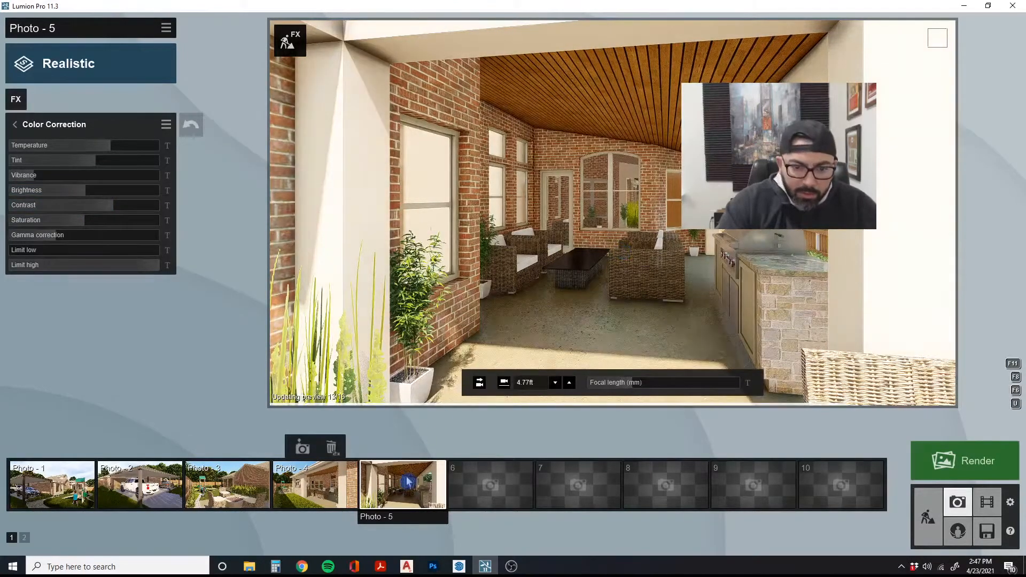
Reframe Photo 5 from under the patio roof, looking over the wicker chairs toward the grill and fence, store the view and refresh the preview
{"action": "left_click", "coordinate": [391, 448]}
{"action": "key", "text": "a"}
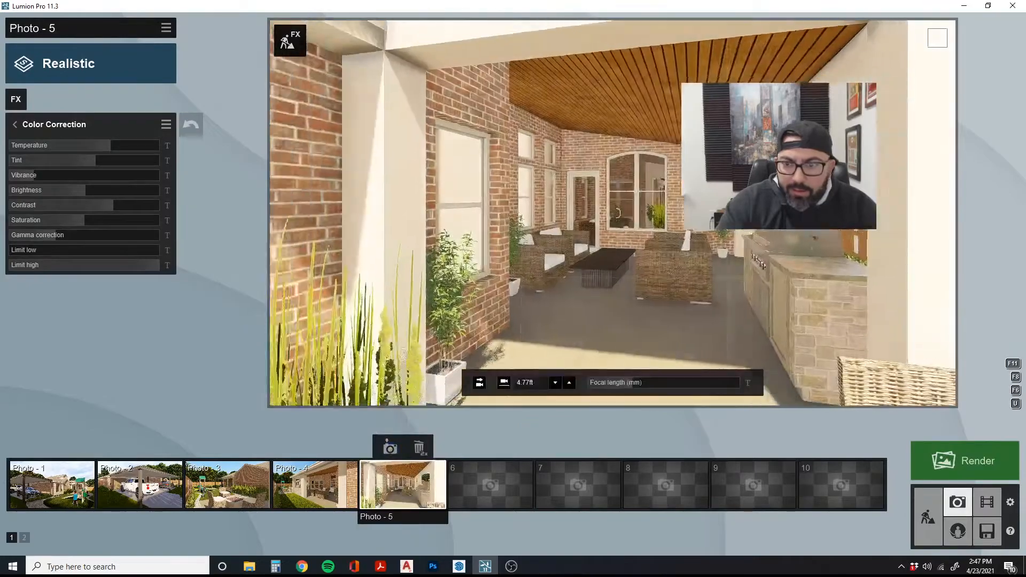
{"action": "key", "text": "d"}
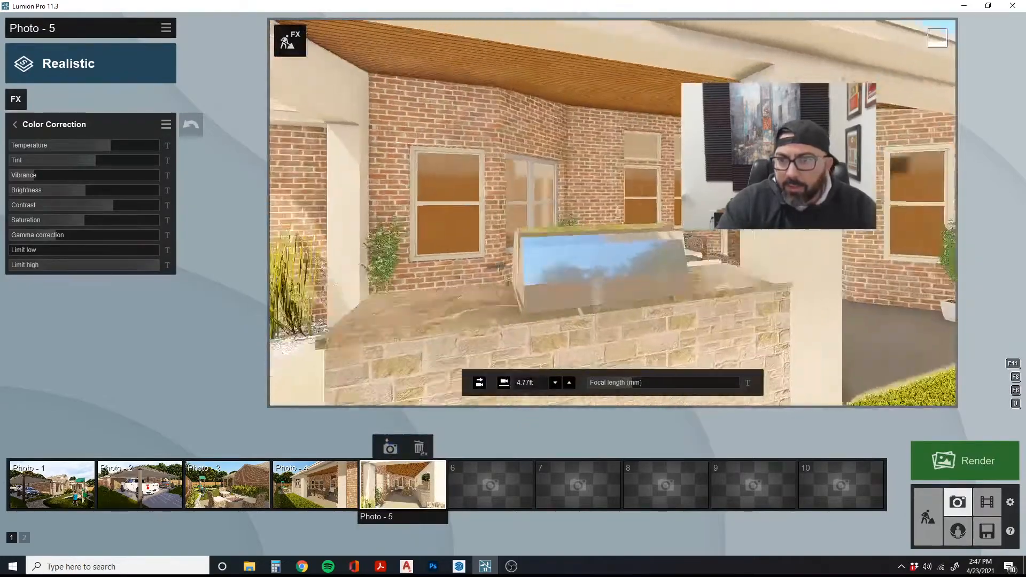
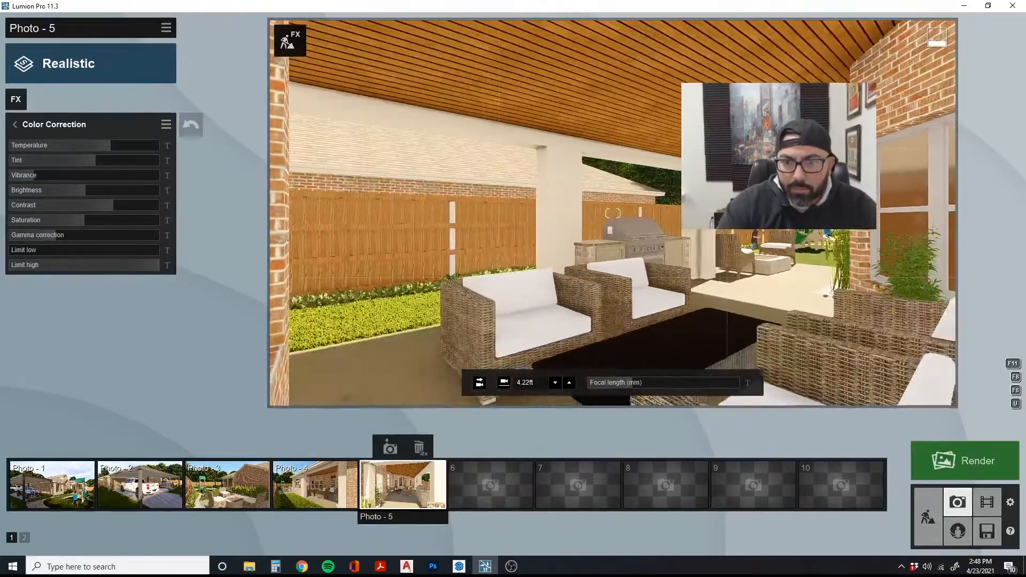
{"action": "key", "text": "w"}
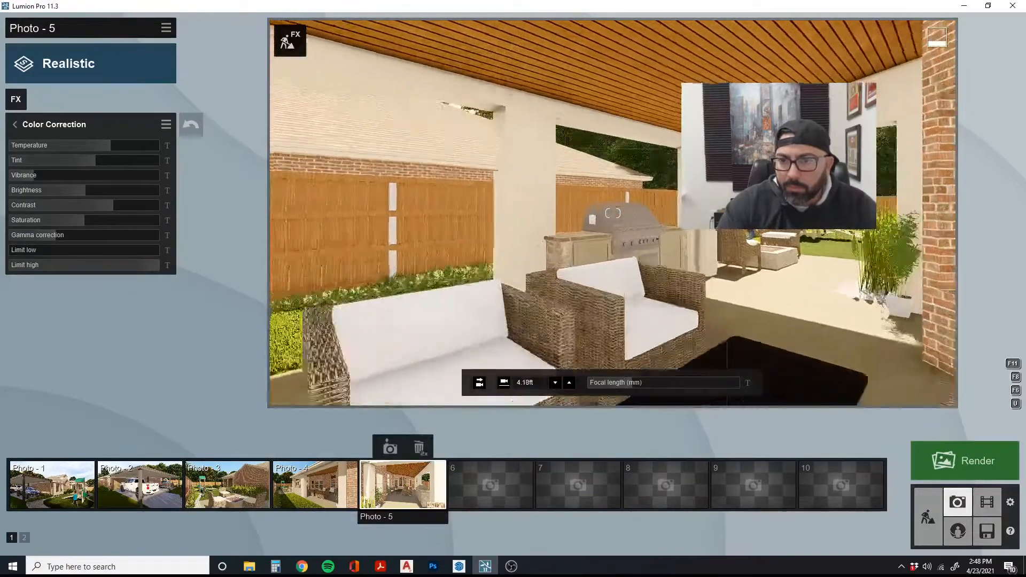
{"action": "key", "text": "a"}
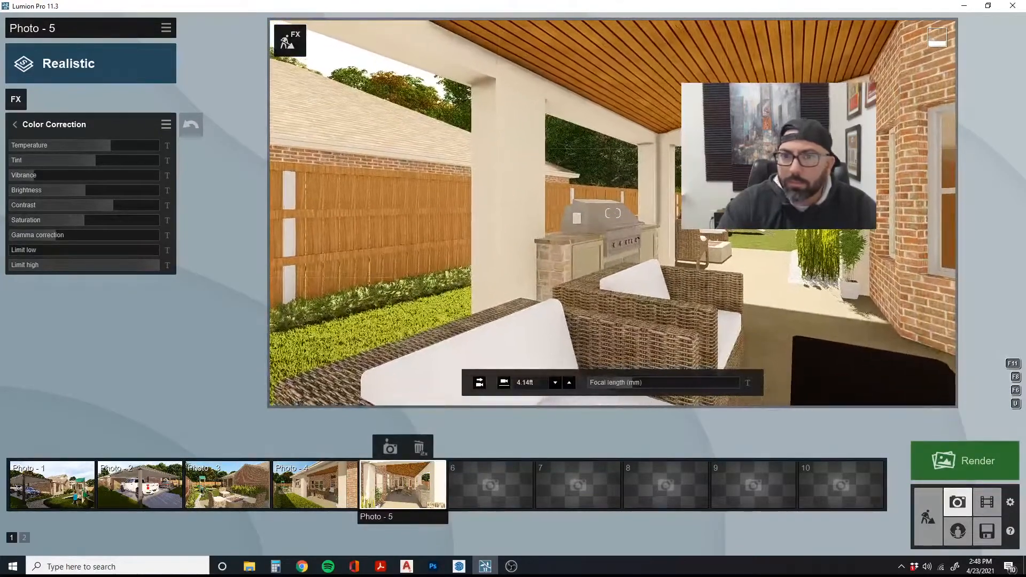
{"action": "key", "text": "d"}
{"action": "key", "text": "s"}
{"action": "mouse_move", "coordinate": [457, 460]}
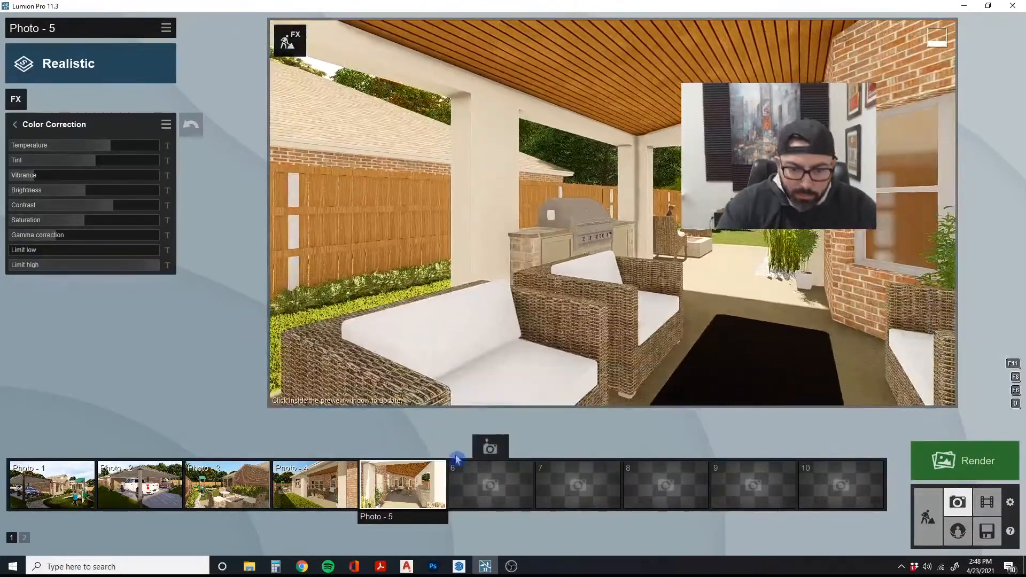
{"action": "left_click", "coordinate": [390, 448]}
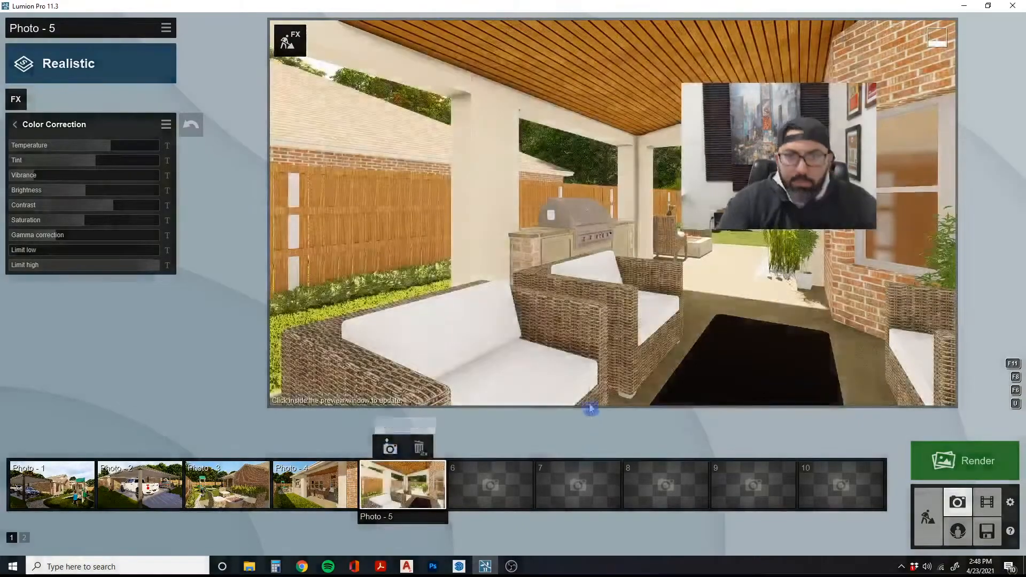
{"action": "left_click", "coordinate": [844, 256]}
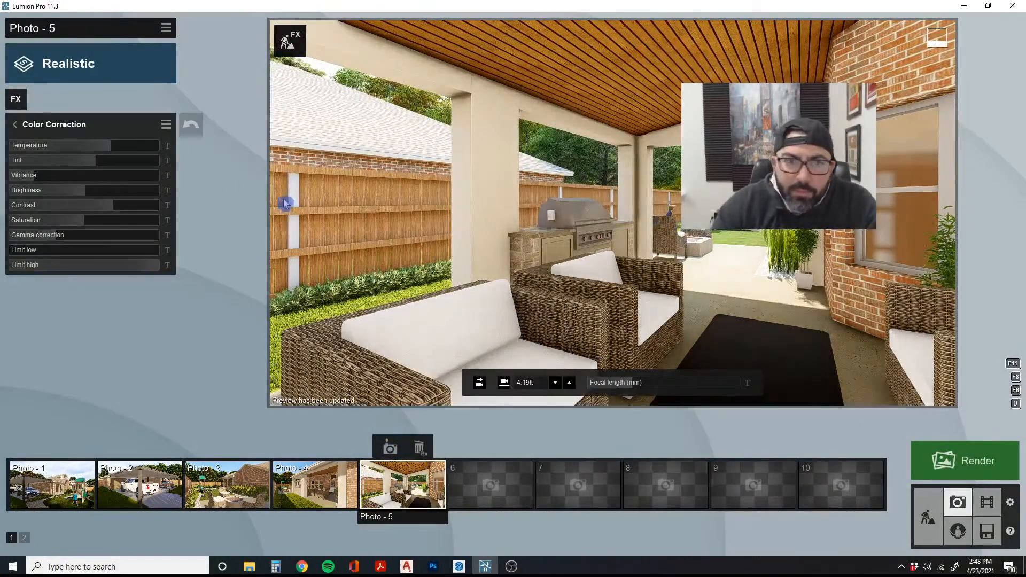
Set Photo 5's color temperature to about 0.2, rotate the Real Skies heading and refresh the preview
{"action": "mouse_move", "coordinate": [110, 149]}
{"action": "left_mouse_down"}
{"action": "mouse_move", "coordinate": [86, 147]}
{"action": "mouse_move", "coordinate": [105, 152]}
{"action": "left_mouse_up"}
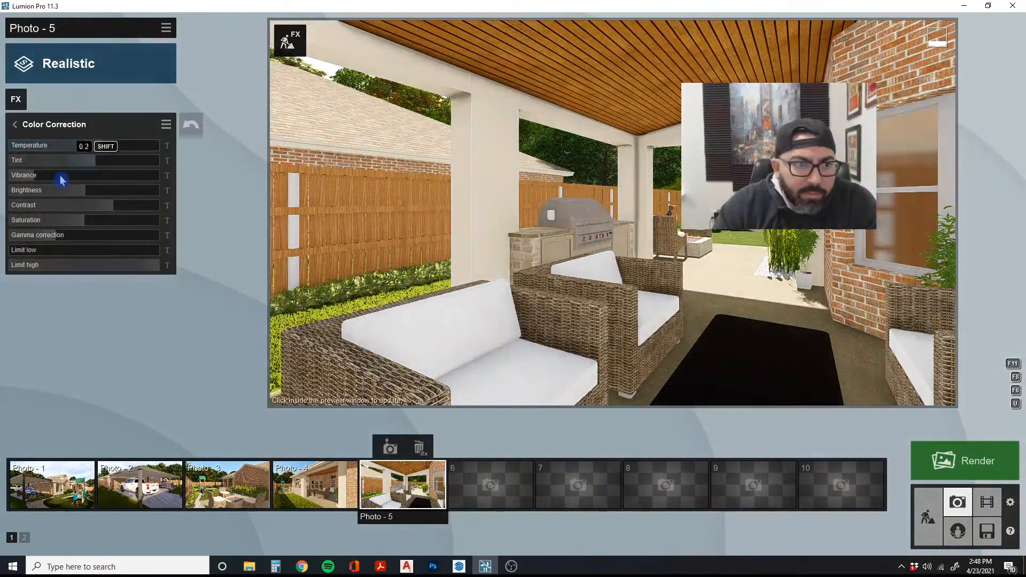
{"action": "left_click", "coordinate": [16, 126]}
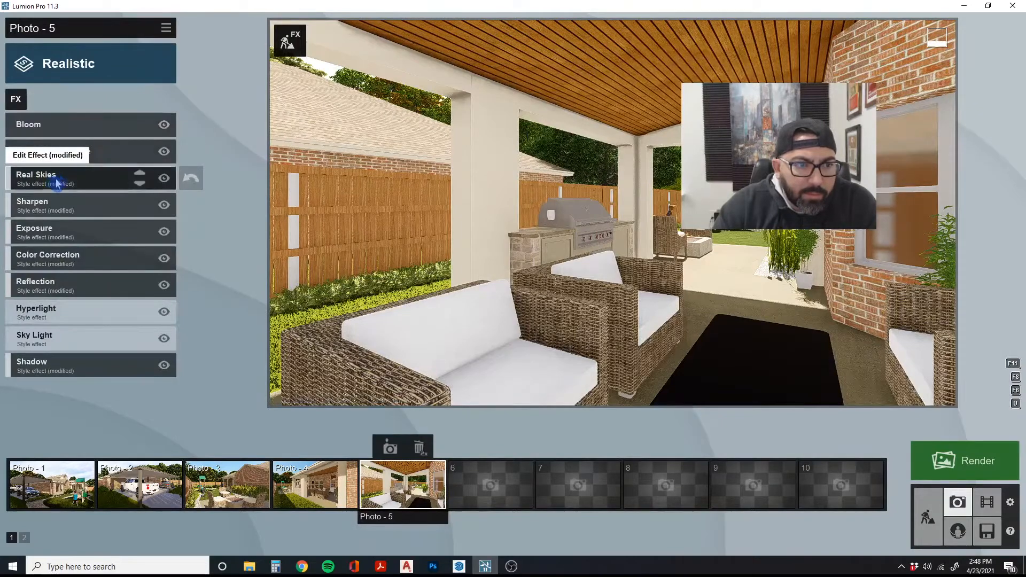
{"action": "left_click", "coordinate": [63, 174]}
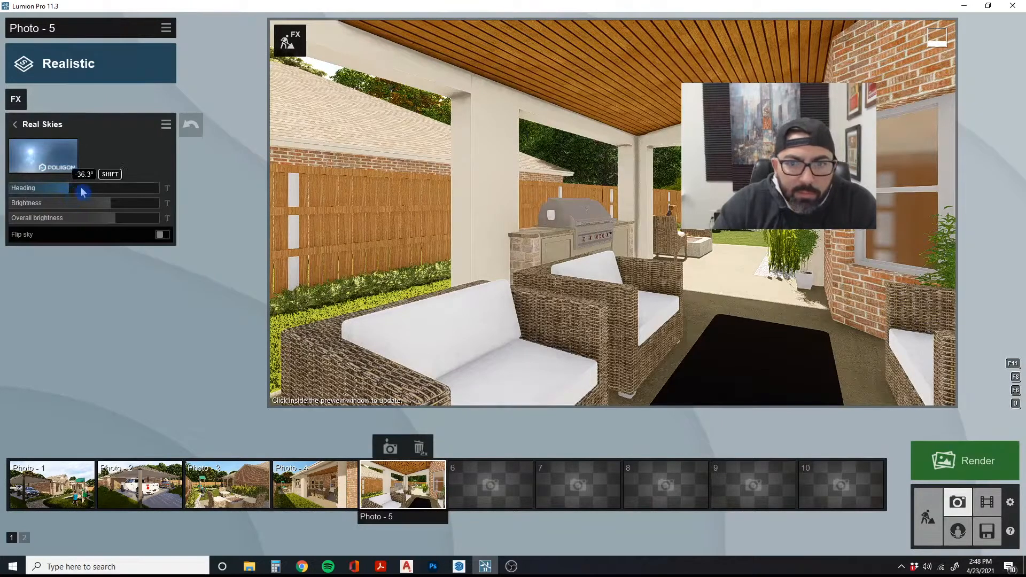
{"action": "left_click_drag", "start_coordinate": [83, 192], "coordinate": [99, 192]}
{"action": "left_click", "coordinate": [590, 239]}
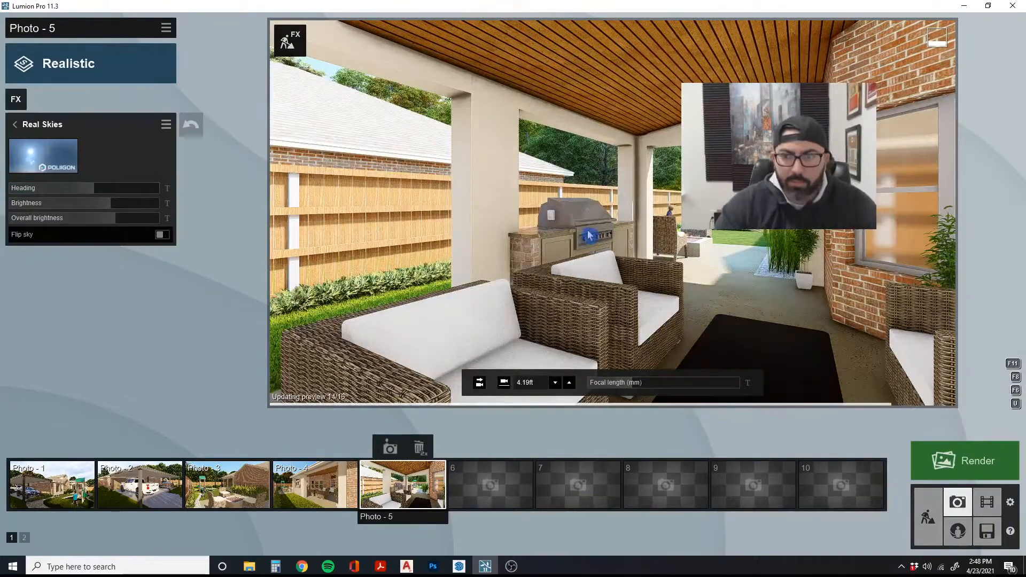
Reframe Photo 5 farther back to include the coffee table and facing wicker chairs, and store the view
{"action": "key", "text": "s"}
{"action": "key", "text": "w"}
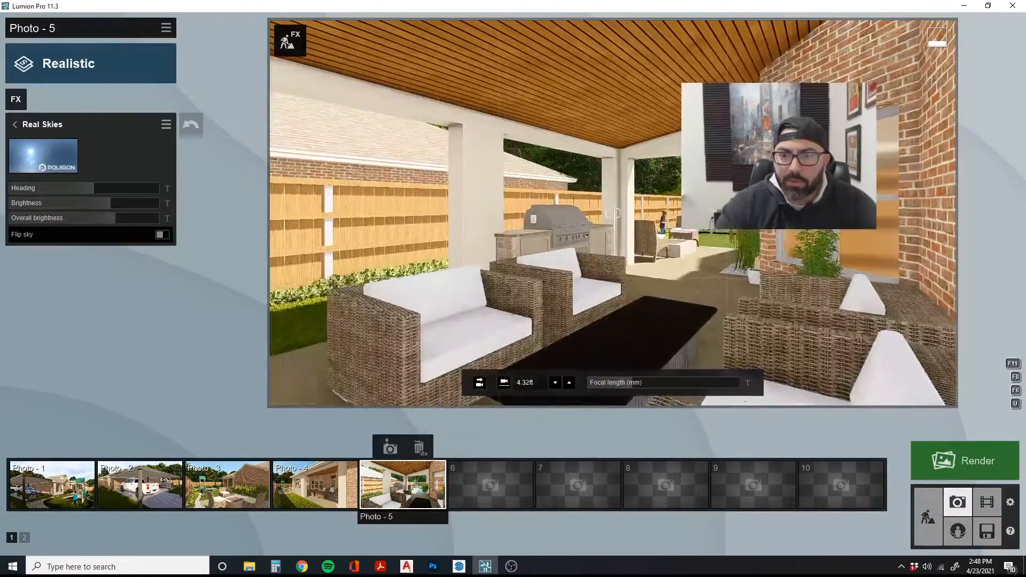
{"action": "right_click_drag", "start_coordinate": [612, 213], "coordinate": [587, 235]}
{"action": "key", "text": "d"}
{"action": "key", "text": "d"}
{"action": "key", "text": "a"}
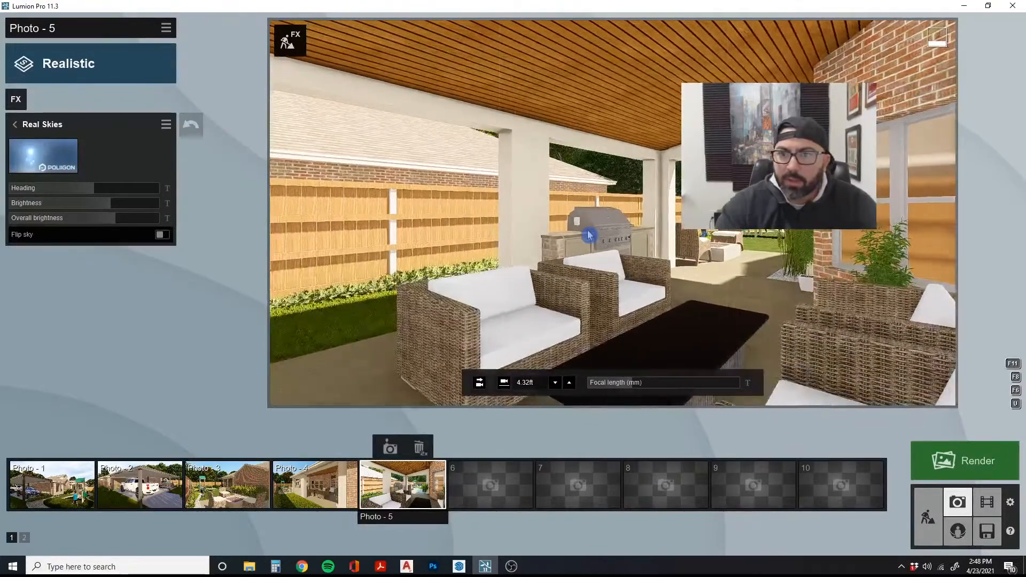
{"action": "left_click", "coordinate": [389, 447]}
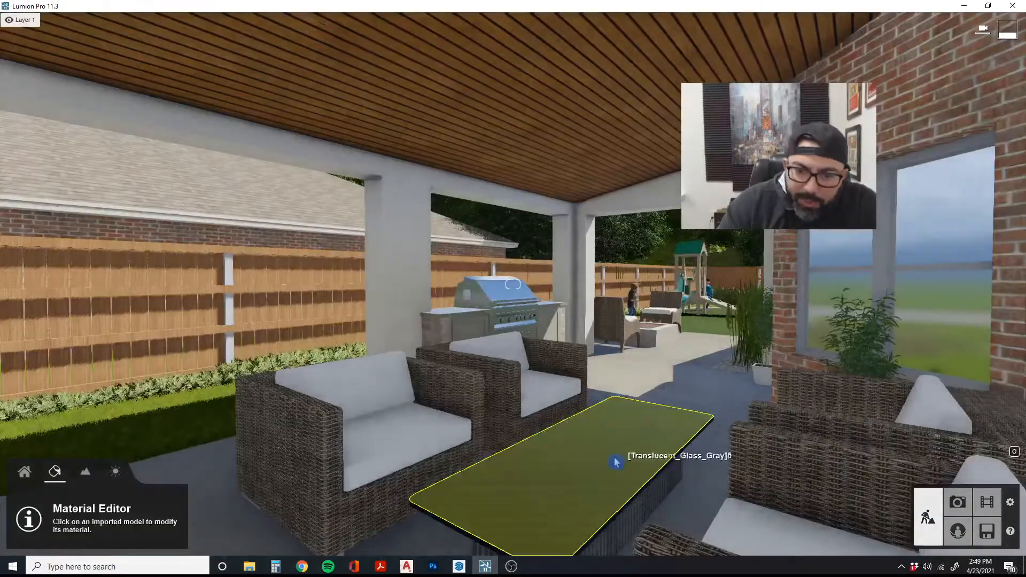
Set the gloss of the coffee table's glass top to about 1.0 and save the material
{"action": "left_click", "coordinate": [591, 438]}
{"action": "left_click", "coordinate": [64, 369]}
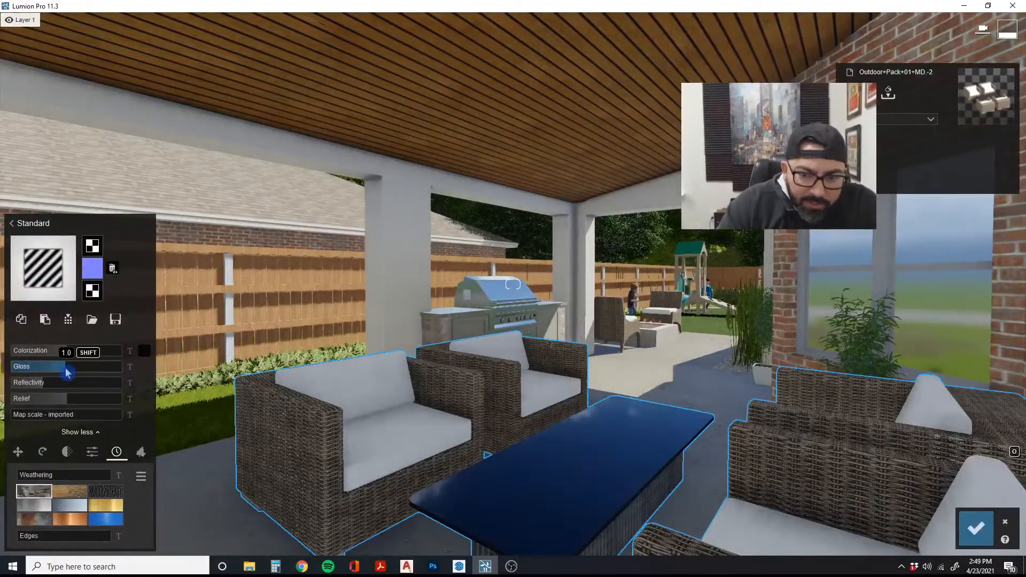
{"action": "left_click", "coordinate": [975, 528]}
Place the imported round vase with branches on top of the patio coffee table
{"action": "left_click", "coordinate": [25, 471]}
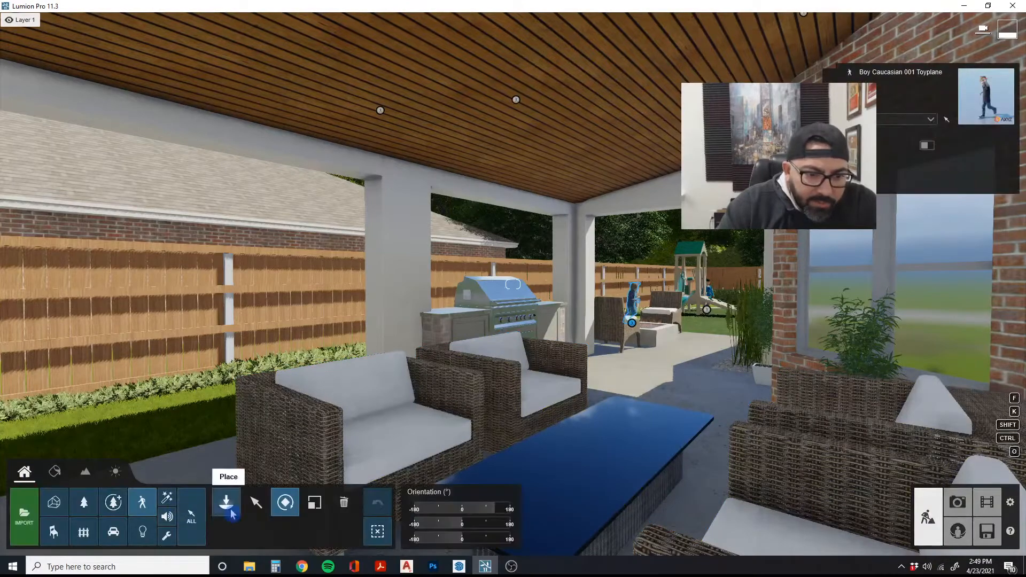
{"action": "left_click", "coordinate": [231, 512]}
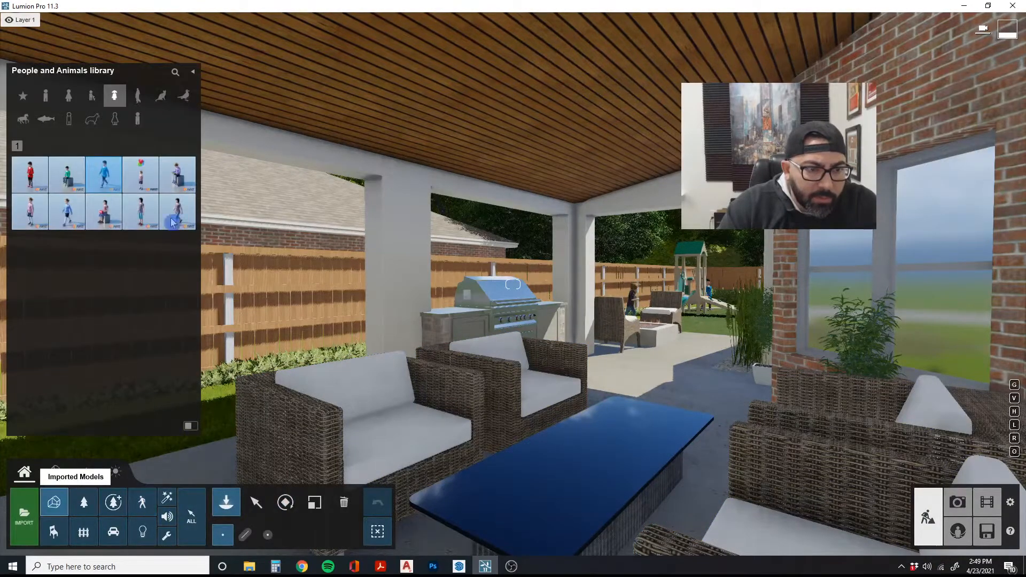
{"action": "left_click", "coordinate": [53, 503]}
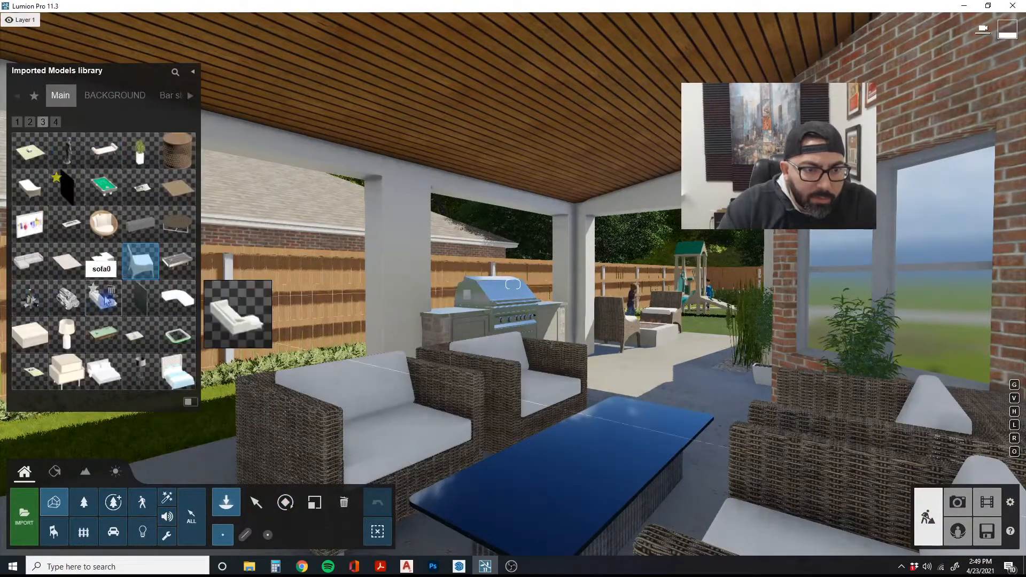
{"action": "left_click", "coordinate": [42, 122]}
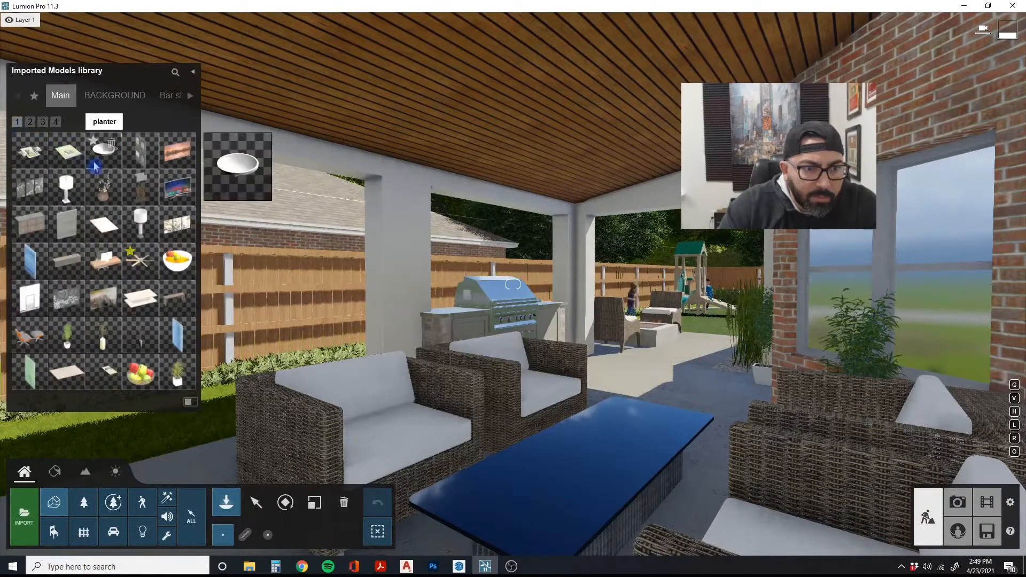
{"action": "left_click", "coordinate": [139, 187]}
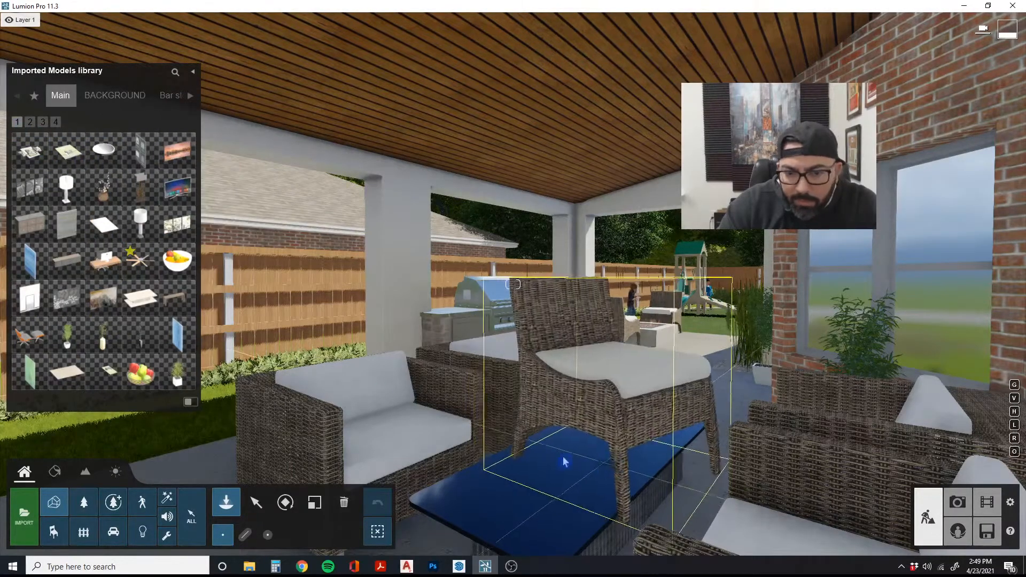
{"action": "left_click", "coordinate": [103, 187]}
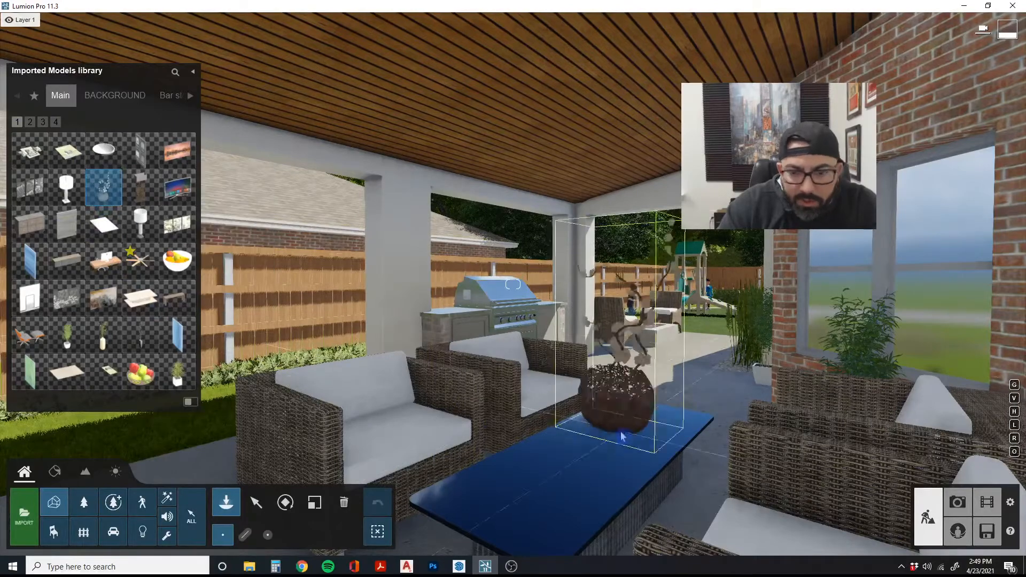
{"action": "left_click", "coordinate": [590, 464]}
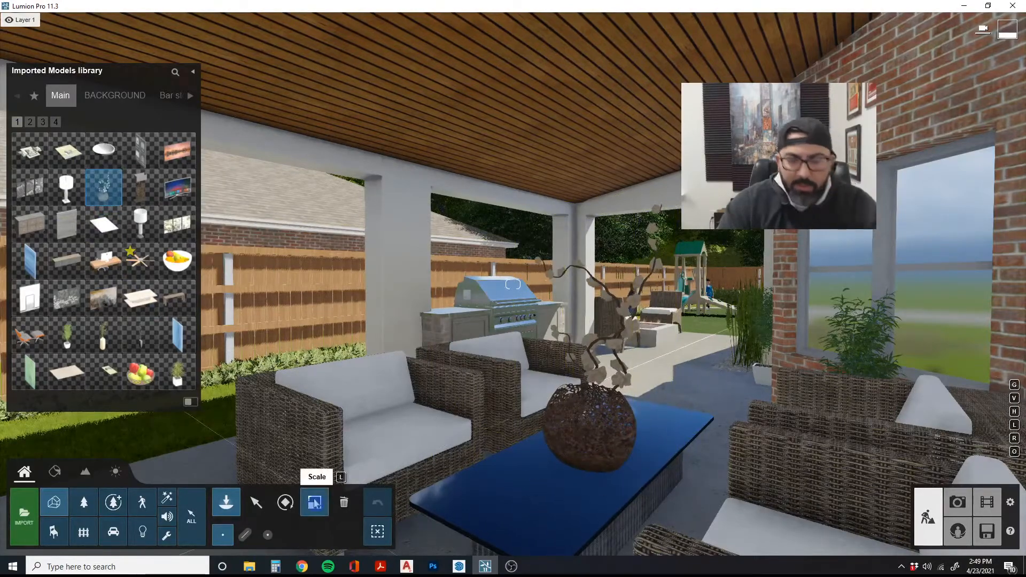
Scale down the vase on the coffee table and refresh Photo 5's preview with it
{"action": "left_click", "coordinate": [316, 502]}
{"action": "left_click_drag", "start_coordinate": [583, 459], "coordinate": [582, 469]}
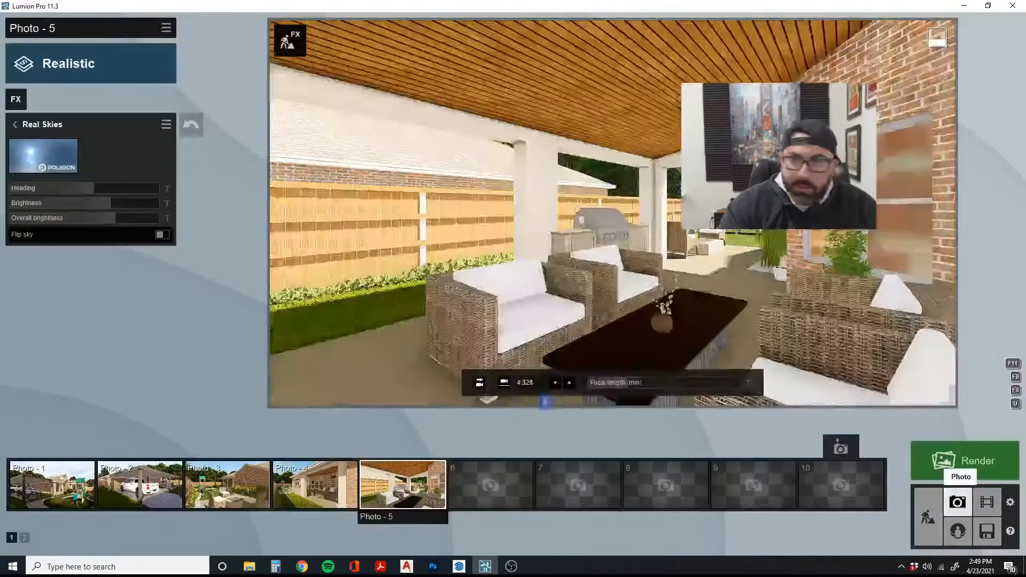
{"action": "left_click", "coordinate": [393, 499]}
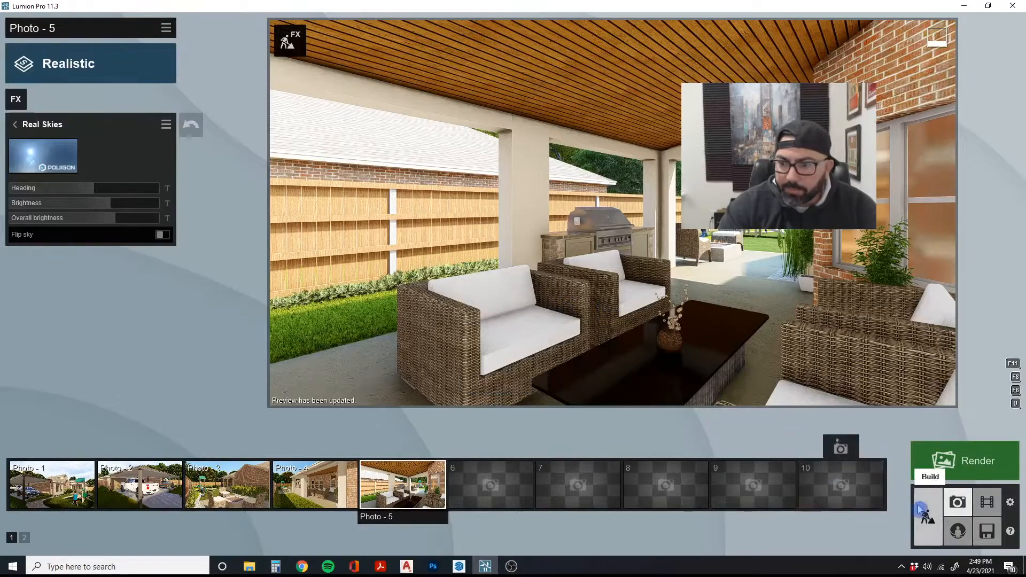
Copy the grill's Chrome material onto the light panel on the side of the grill hood
{"action": "left_click", "coordinate": [927, 517]}
{"action": "key", "text": "w"}
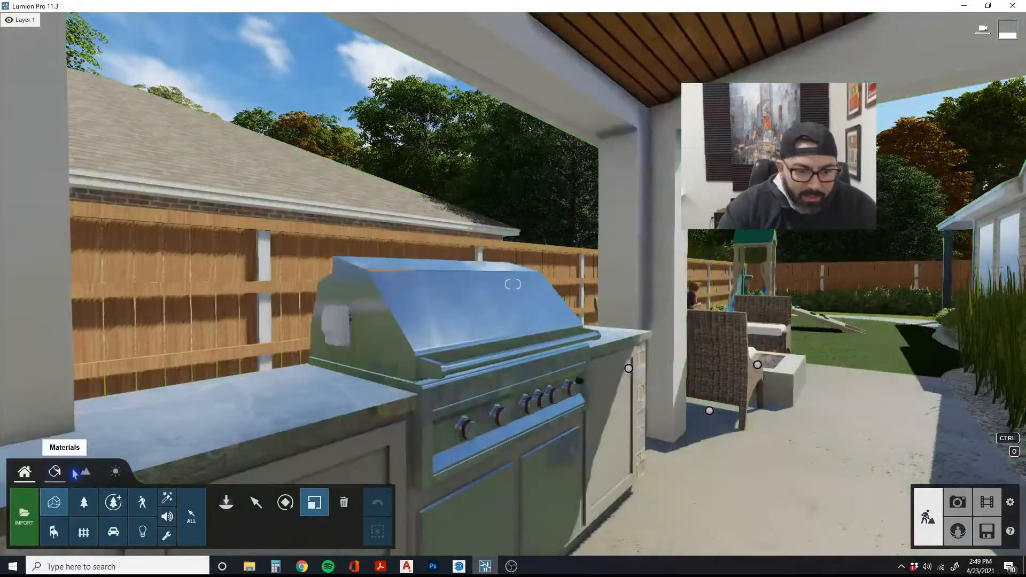
{"action": "left_click", "coordinate": [75, 472]}
{"action": "left_click", "coordinate": [355, 331]}
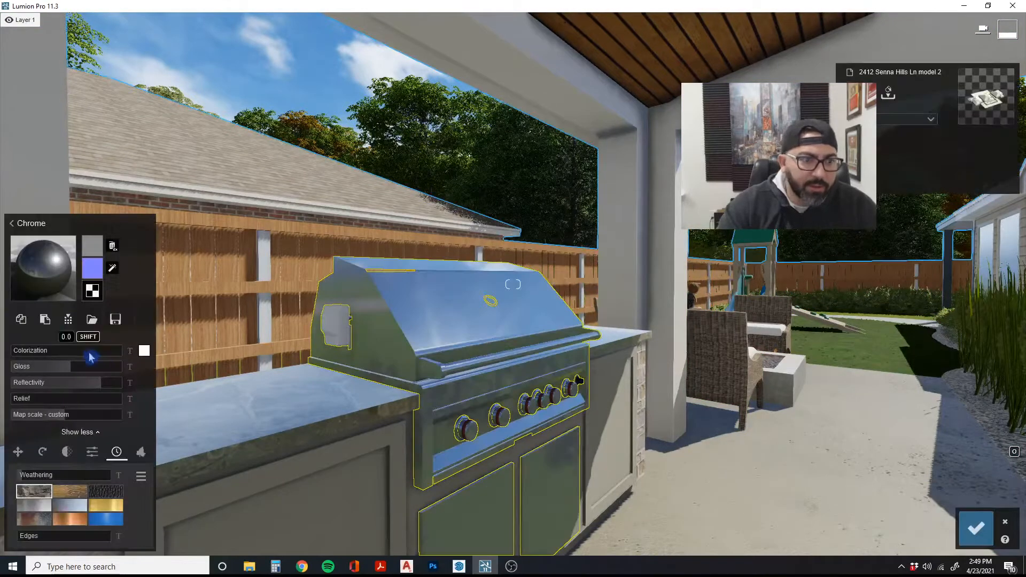
{"action": "left_click", "coordinate": [330, 336]}
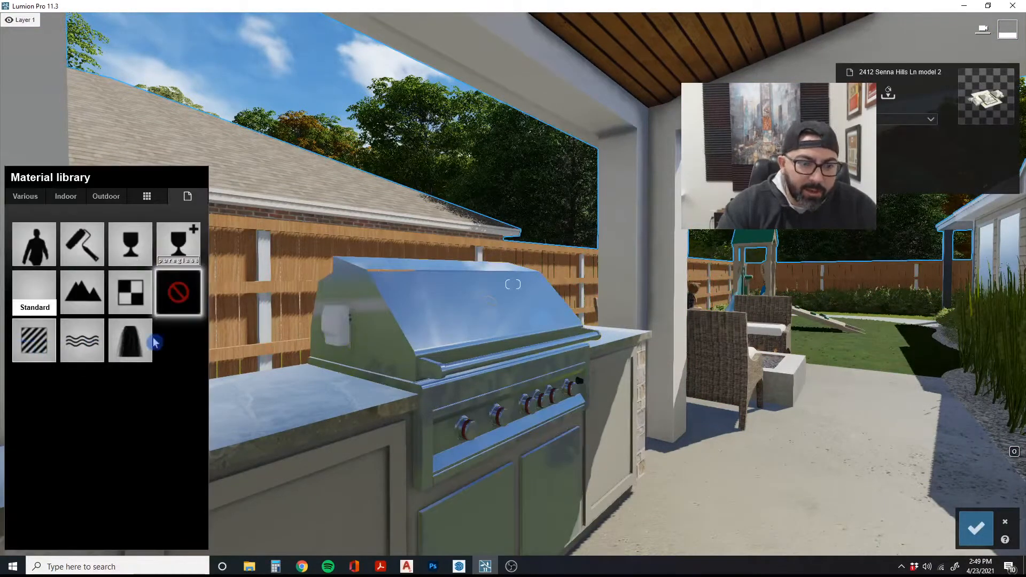
{"action": "left_click", "coordinate": [33, 340]}
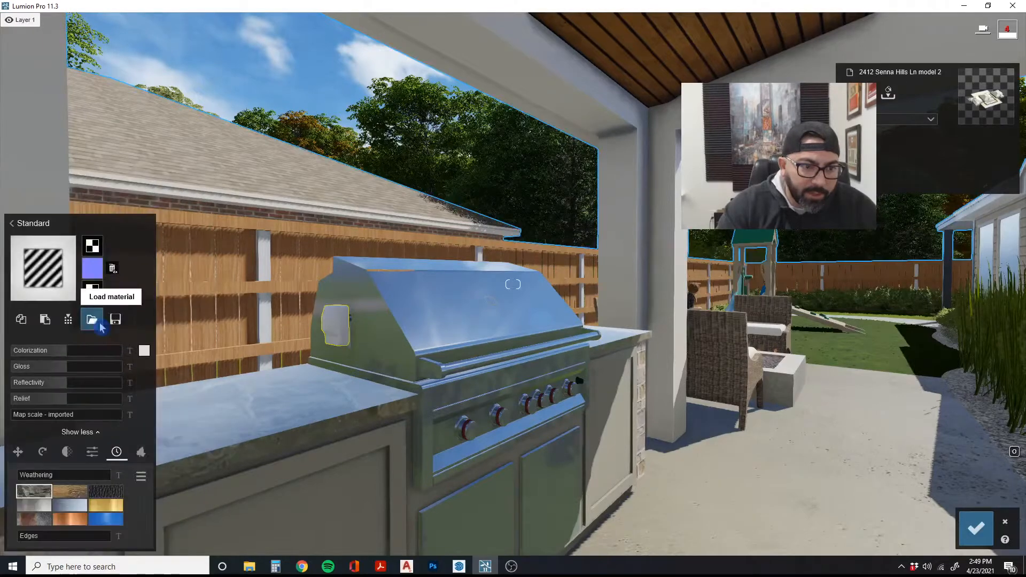
{"action": "left_click", "coordinate": [45, 319]}
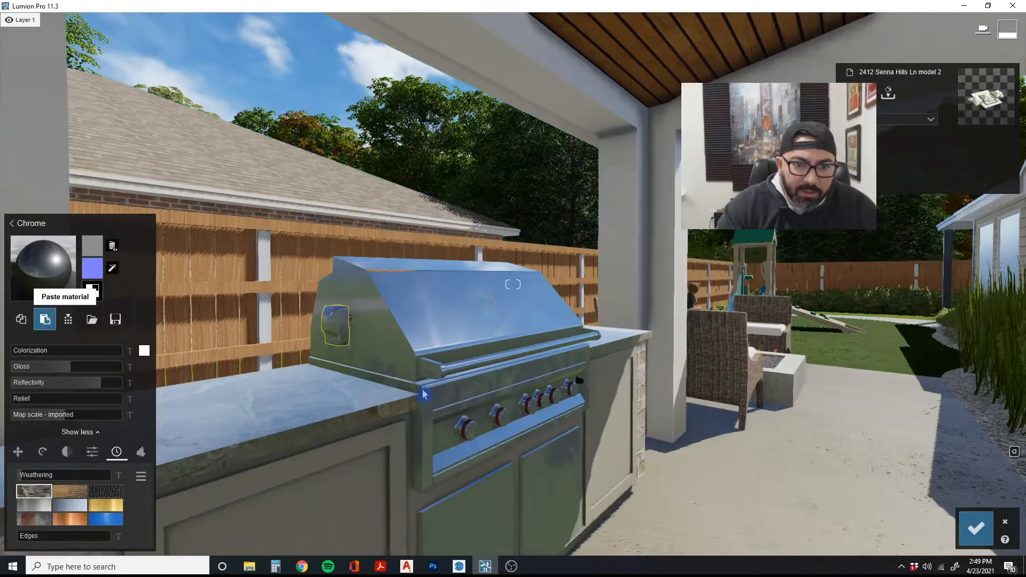
{"action": "left_click", "coordinate": [472, 319]}
Move the camera beside the grill to look back across the patio seating toward the brick wall, and save the material changes
{"action": "key", "text": "s"}
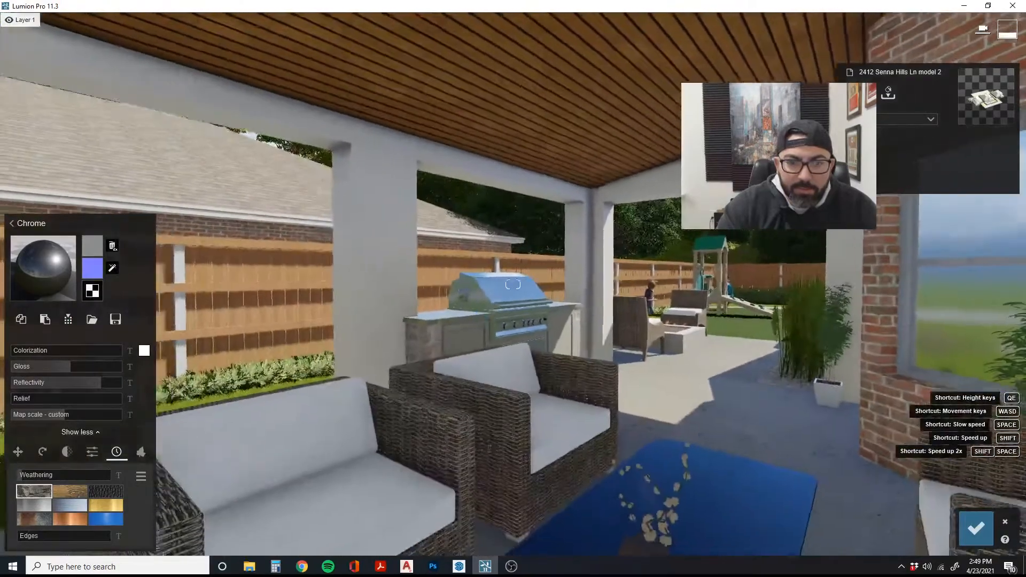
{"action": "key", "text": "s"}
{"action": "mouse_move", "coordinate": [512, 284]}
{"action": "right_mouse_down"}
{"action": "mouse_move", "coordinate": [342, 284]}
{"action": "mouse_move", "coordinate": [509, 288]}
{"action": "right_mouse_up"}
{"action": "key", "text": "d"}
{"action": "key", "text": "s"}
{"action": "key", "text": "w"}
{"action": "key", "text": "s"}
{"action": "key", "text": "d"}
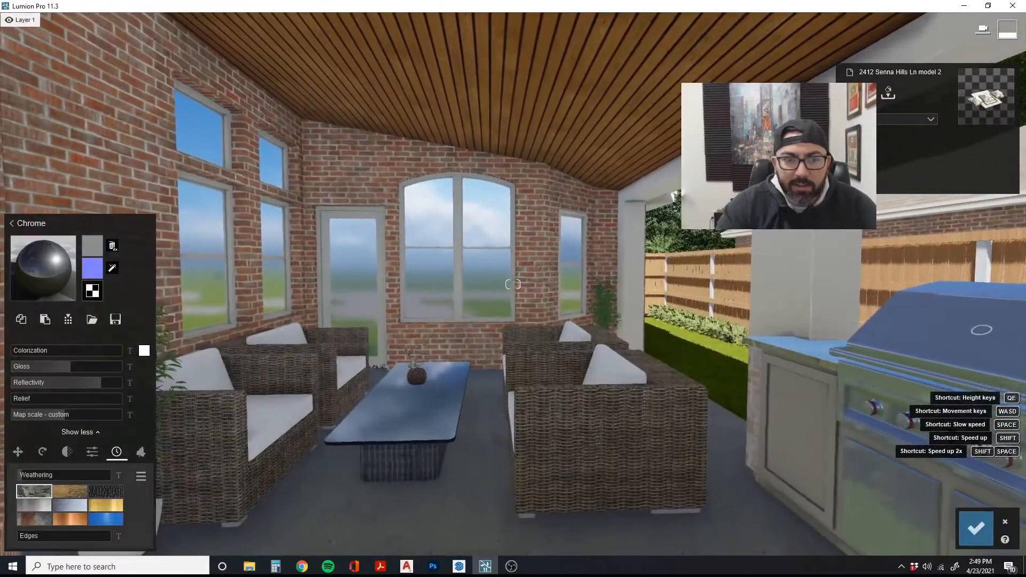
{"action": "right_click_drag", "start_coordinate": [465, 329], "coordinate": [467, 327]}
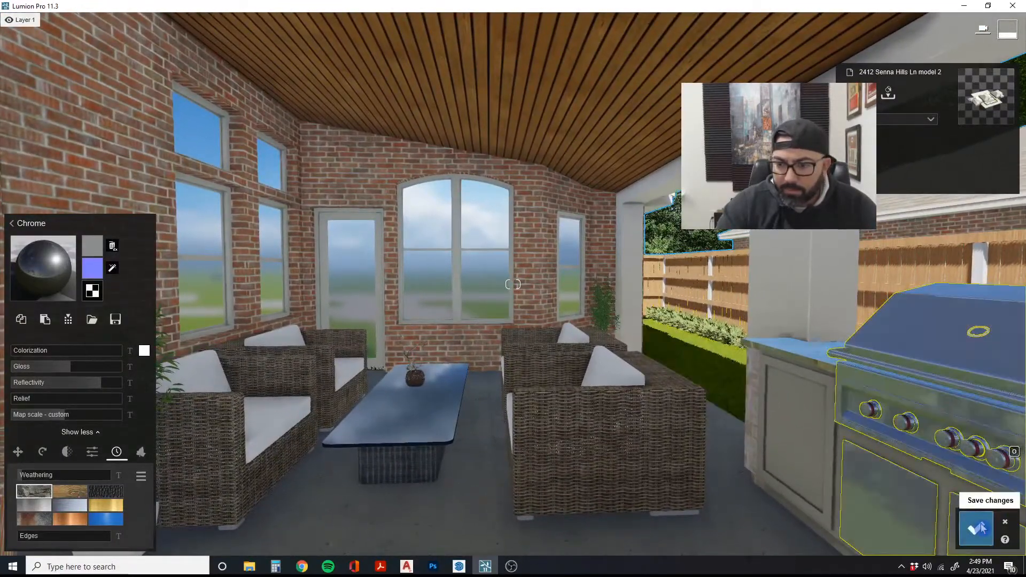
{"action": "key", "text": "a"}
{"action": "left_click", "coordinate": [977, 529]}
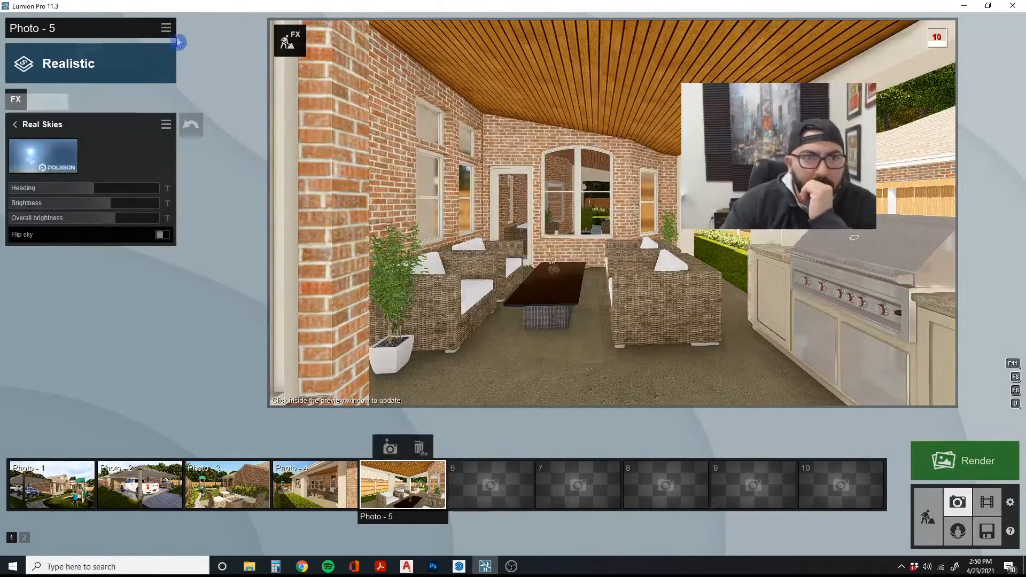
Copy all of Photo 5's effects and paste them into empty photo slot 6
{"action": "left_click", "coordinate": [168, 30]}
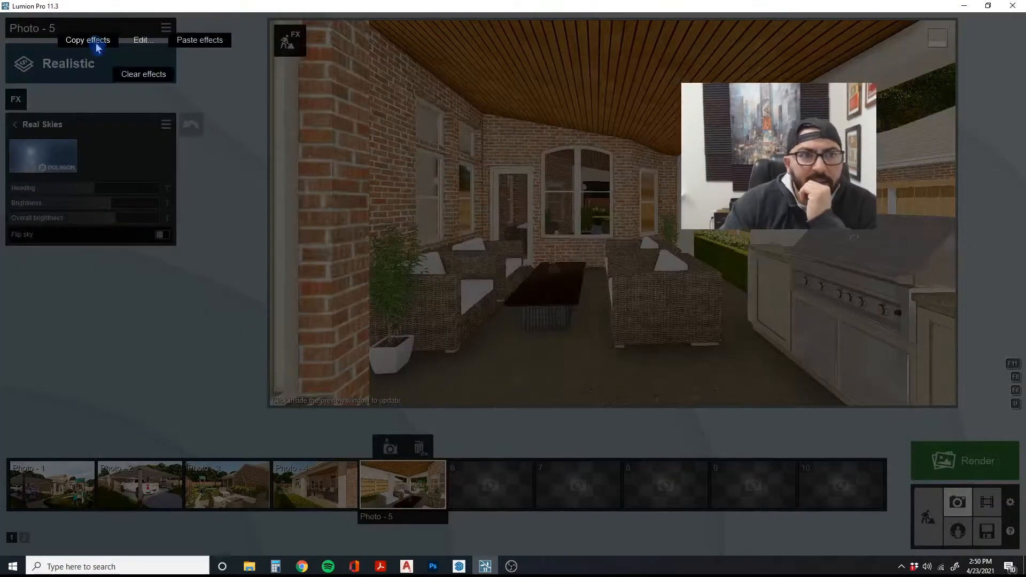
{"action": "left_click", "coordinate": [97, 45]}
{"action": "left_click", "coordinate": [490, 484]}
{"action": "left_click", "coordinate": [164, 30]}
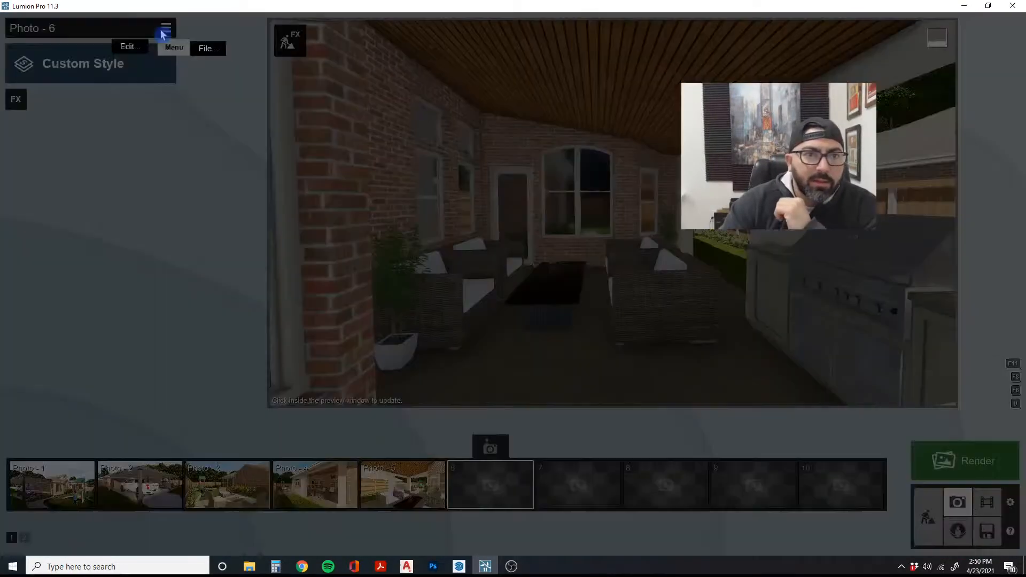
{"action": "left_click", "coordinate": [198, 40]}
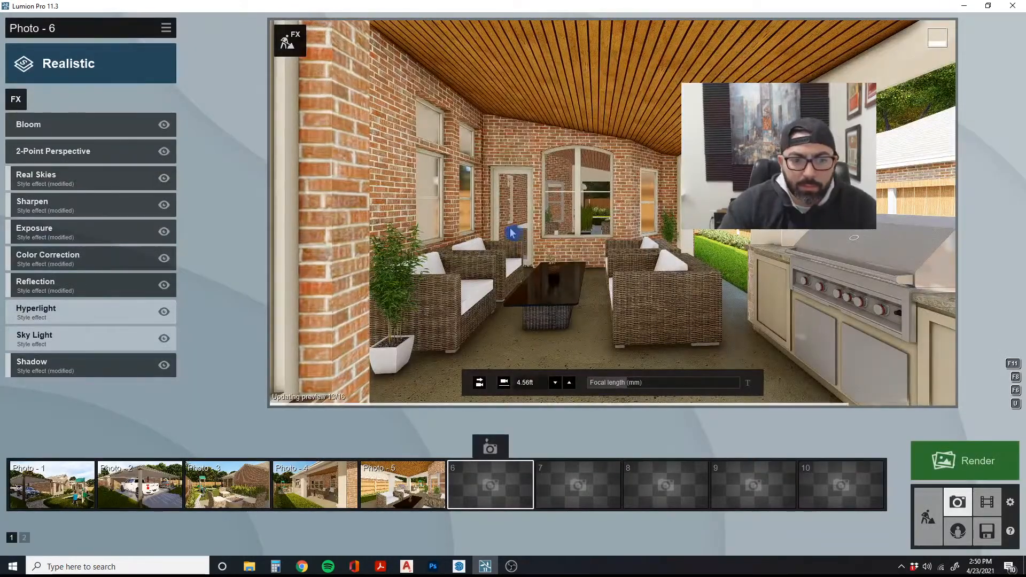
Frame the patio seating diagonally between the brick wall and the grill, and store it as Photo 6
{"action": "key", "text": "d"}
{"action": "right_click_drag", "start_coordinate": [511, 233], "coordinate": [467, 234]}
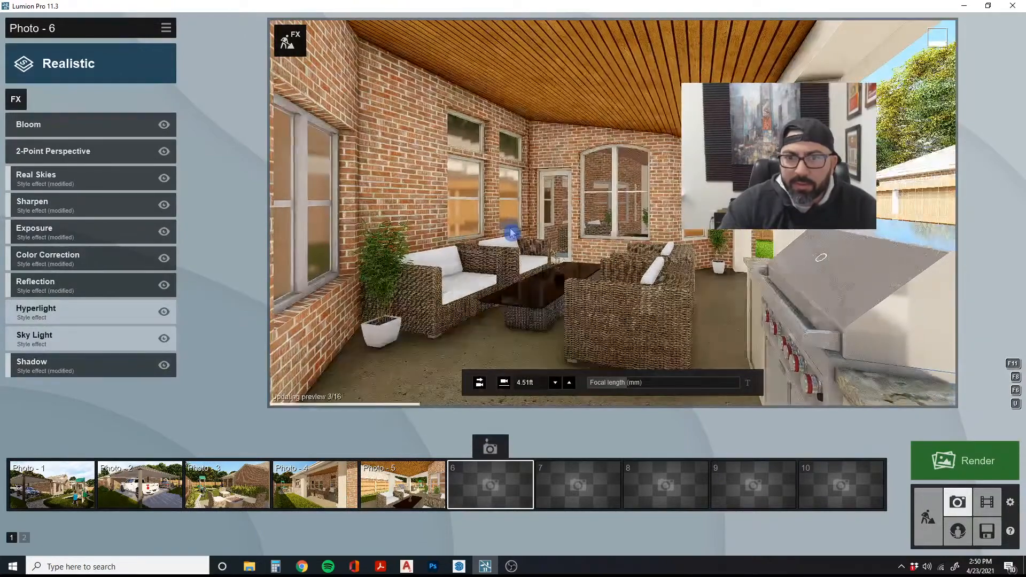
{"action": "key", "text": "ctrl+6"}
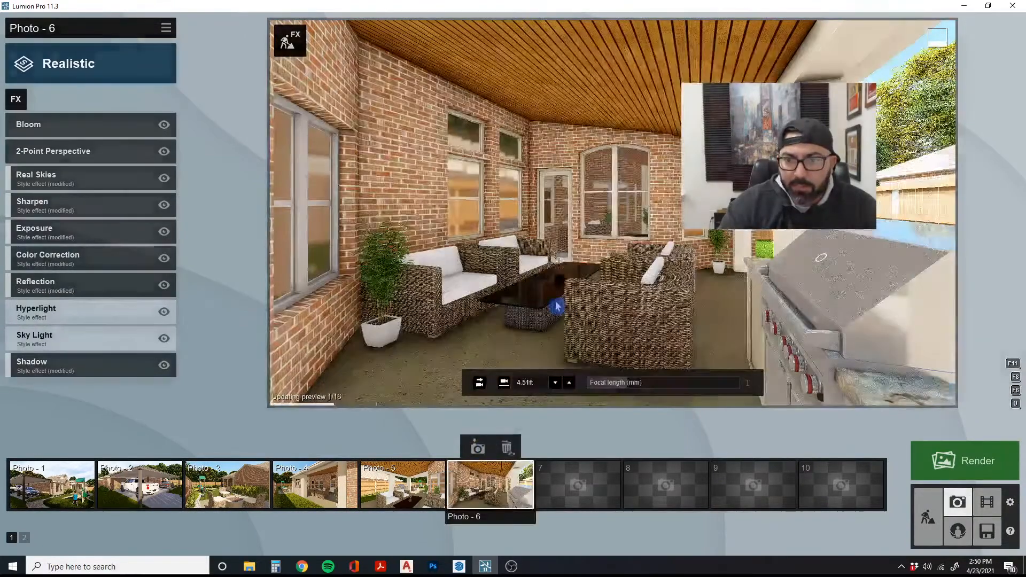
Frame an elevated view along the brick wall toward the covered patio, with the fence on the far side, and store it as Photo 7
{"action": "left_click", "coordinate": [581, 485]}
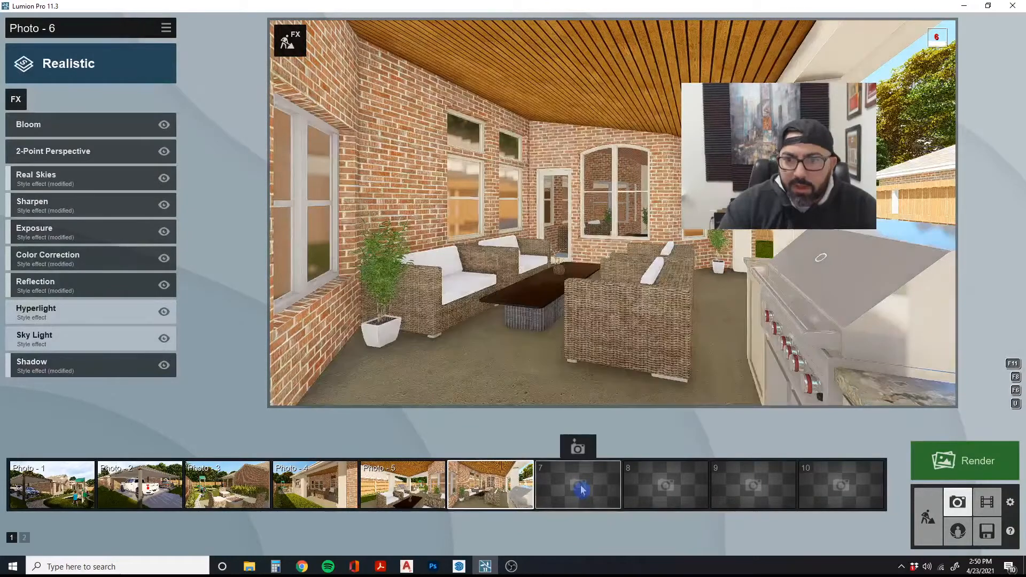
{"action": "key", "text": "s"}
{"action": "key", "text": "q"}
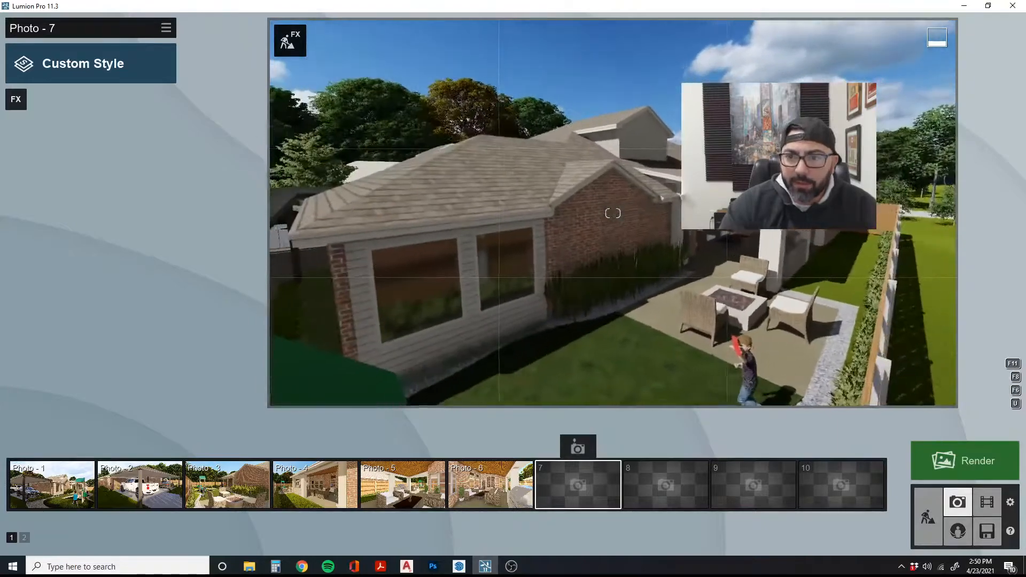
{"action": "key", "text": "s"}
{"action": "key", "text": "a"}
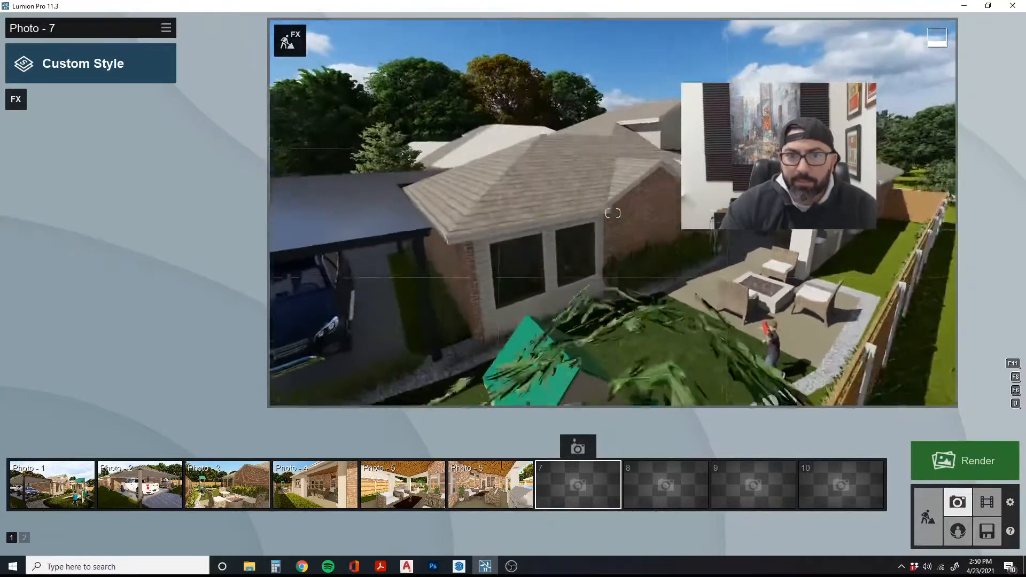
{"action": "key", "text": "d"}
{"action": "key", "text": "w"}
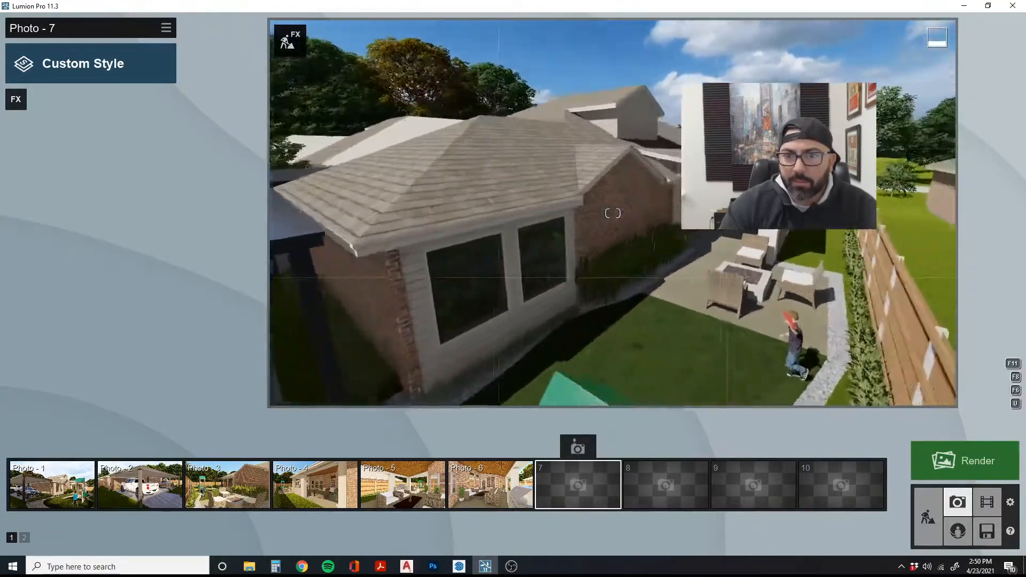
{"action": "key", "text": "w"}
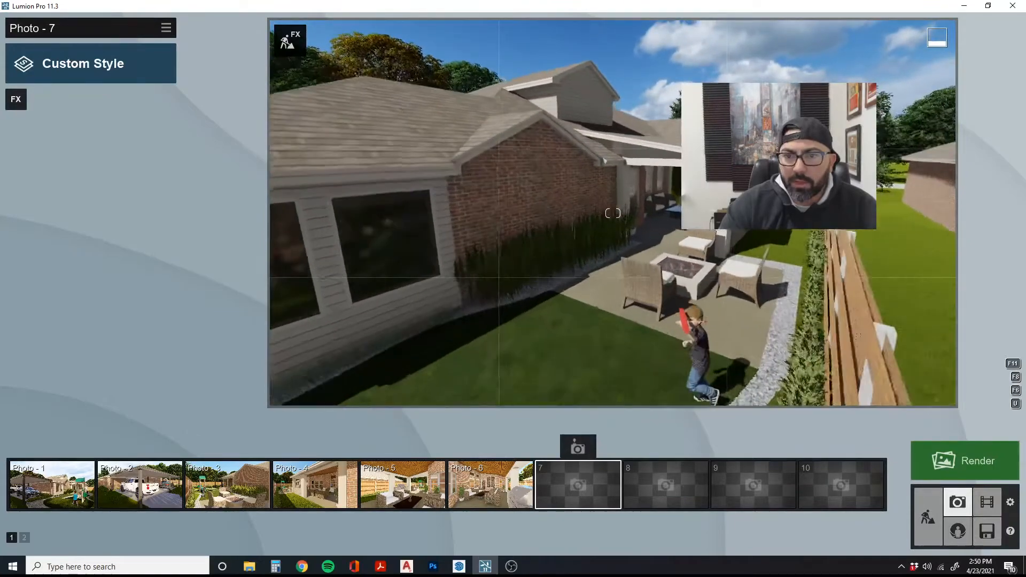
{"action": "key", "text": "w"}
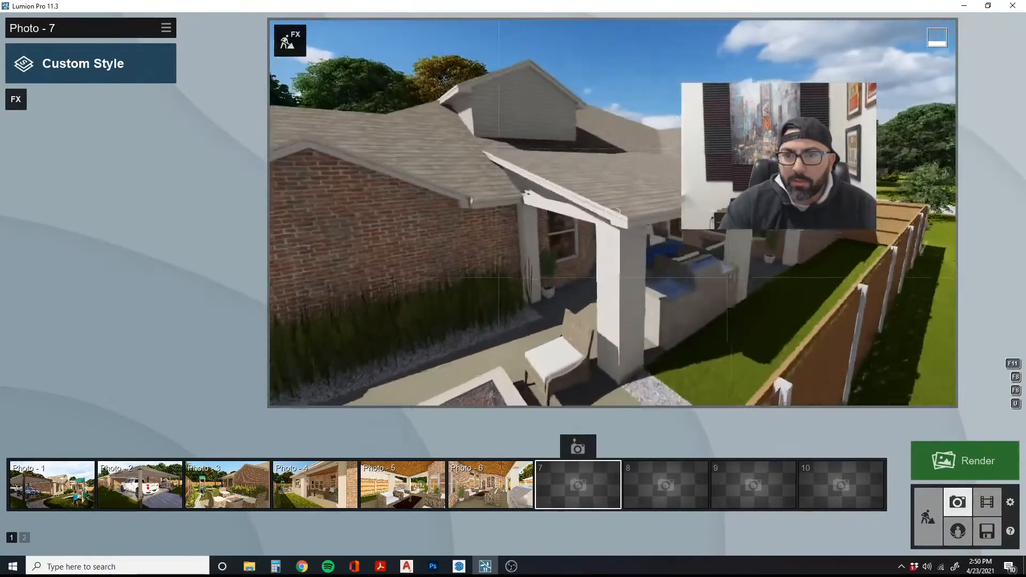
{"action": "key", "text": "s"}
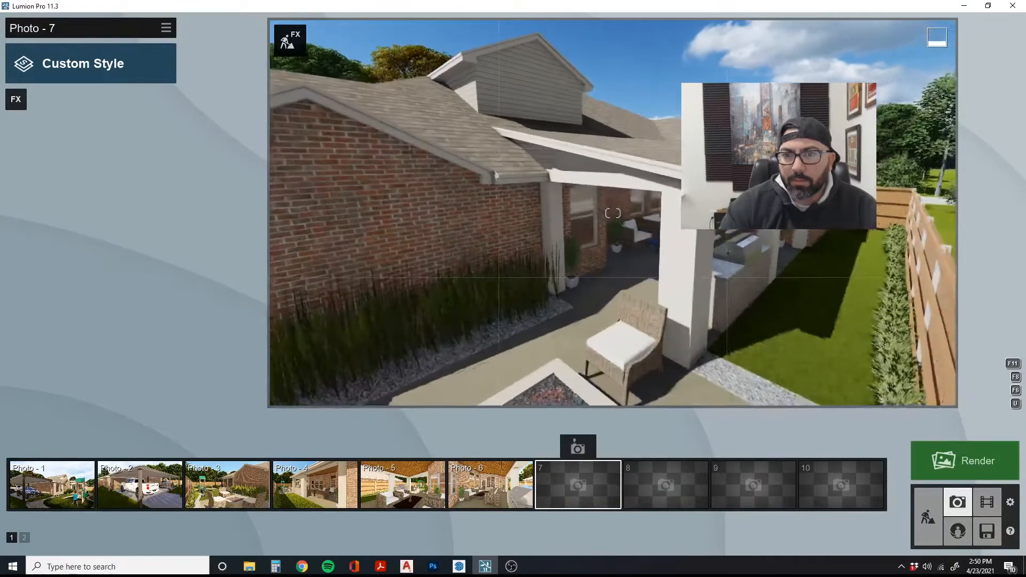
{"action": "right_click_drag", "start_coordinate": [612, 213], "coordinate": [619, 207]}
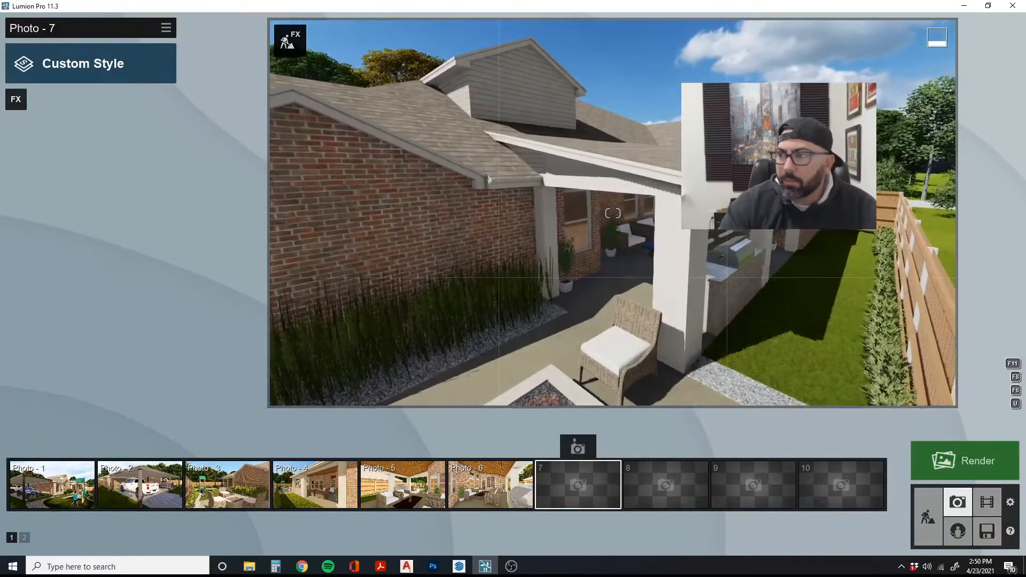
{"action": "left_click", "coordinate": [579, 449]}
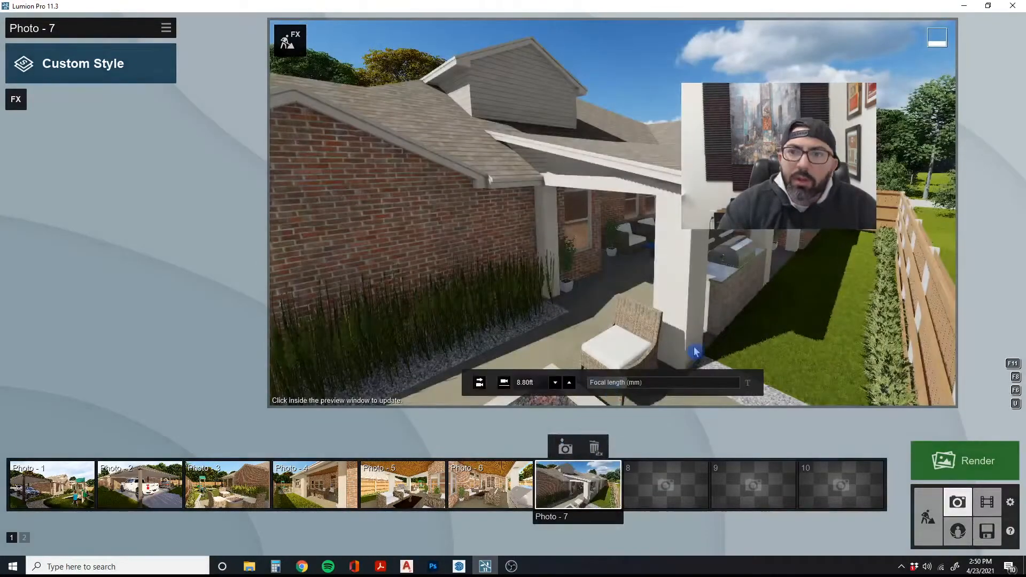
Paste the copied effects onto Photo 7 and turn off its 2-Point Perspective effect
{"action": "left_click", "coordinate": [166, 29]}
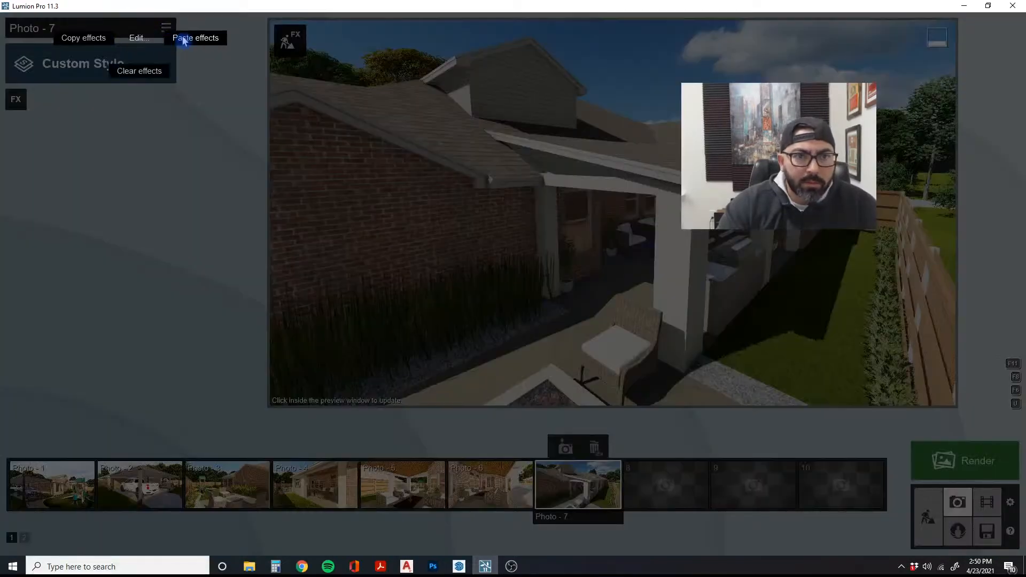
{"action": "left_click", "coordinate": [199, 37]}
{"action": "left_click", "coordinate": [575, 218]}
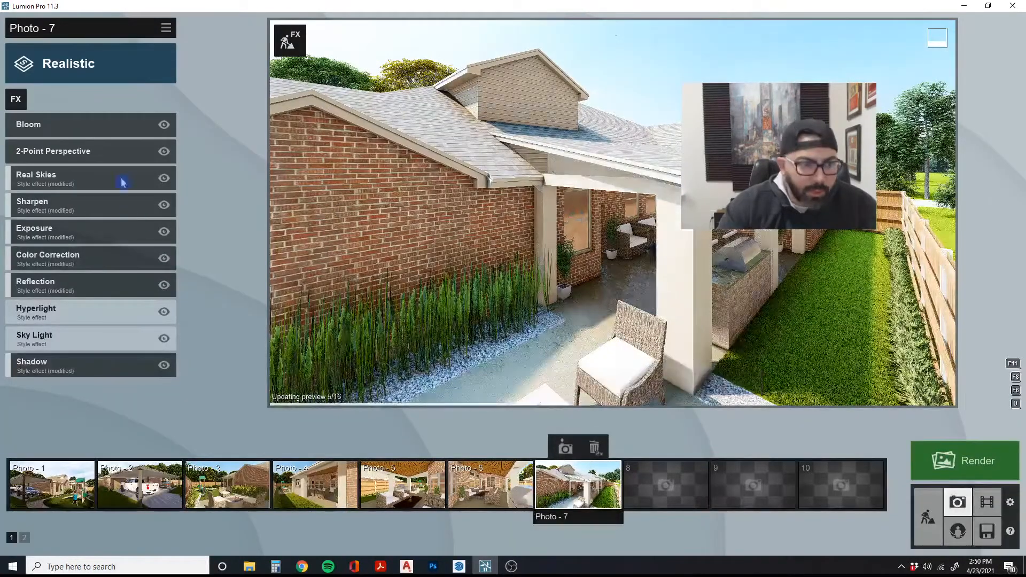
{"action": "left_click", "coordinate": [164, 151]}
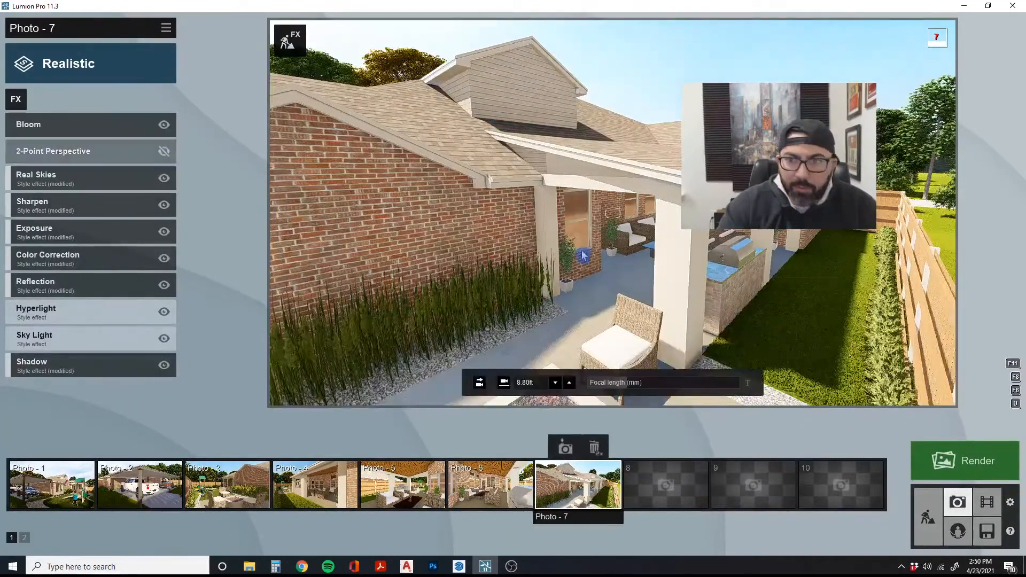
Pull the camera back above the fire pit and rotate the Real Skies heading so sunlight falls on the brick wall
{"action": "key", "text": "w"}
{"action": "mouse_move", "coordinate": [584, 255]}
{"action": "right_mouse_down"}
{"action": "mouse_move", "coordinate": [581, 264]}
{"action": "mouse_move", "coordinate": [597, 265]}
{"action": "right_mouse_up"}
{"action": "key", "text": "s"}
{"action": "key", "text": "d"}
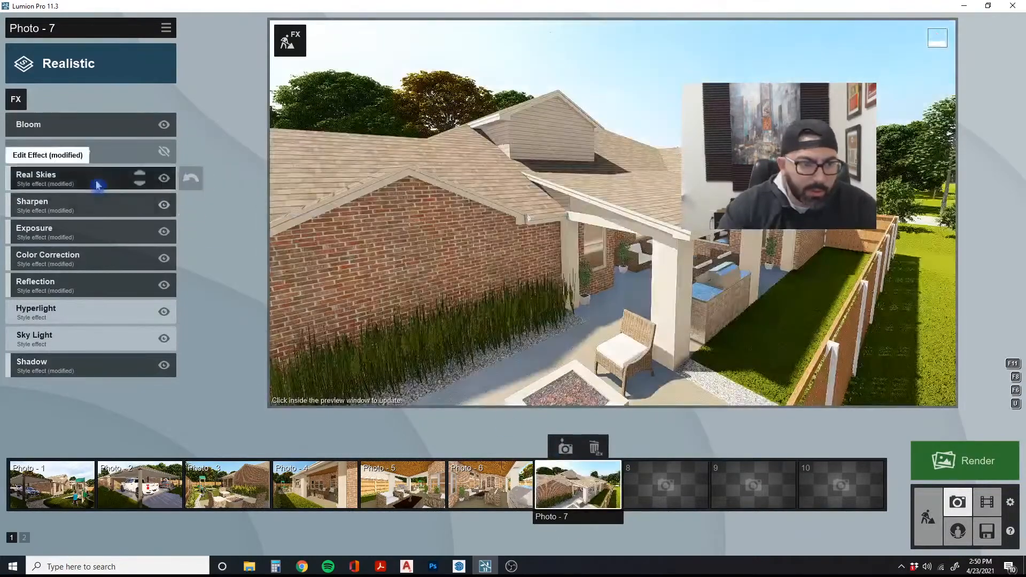
{"action": "left_click", "coordinate": [99, 186]}
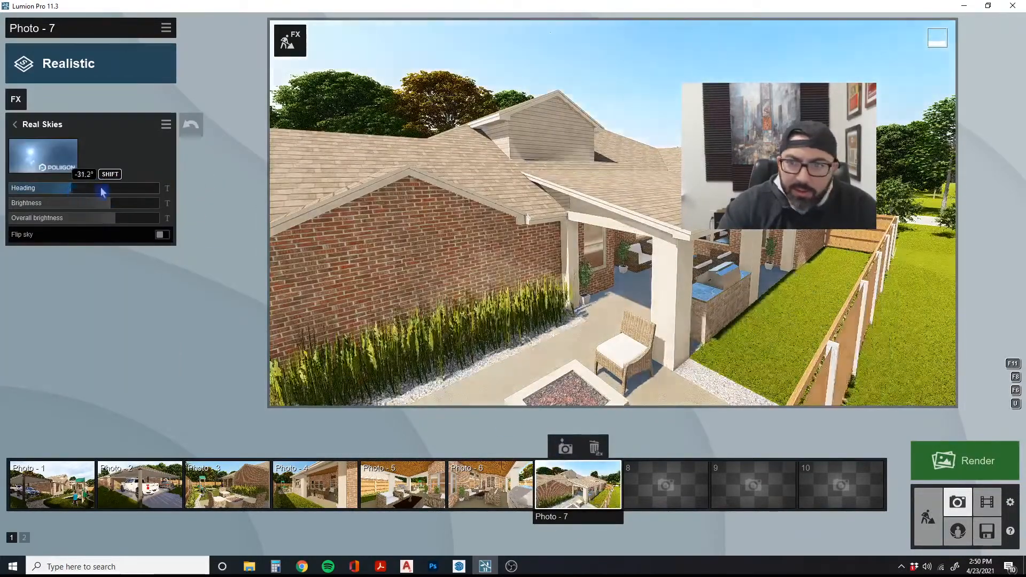
{"action": "left_click_drag", "start_coordinate": [90, 192], "coordinate": [36, 201]}
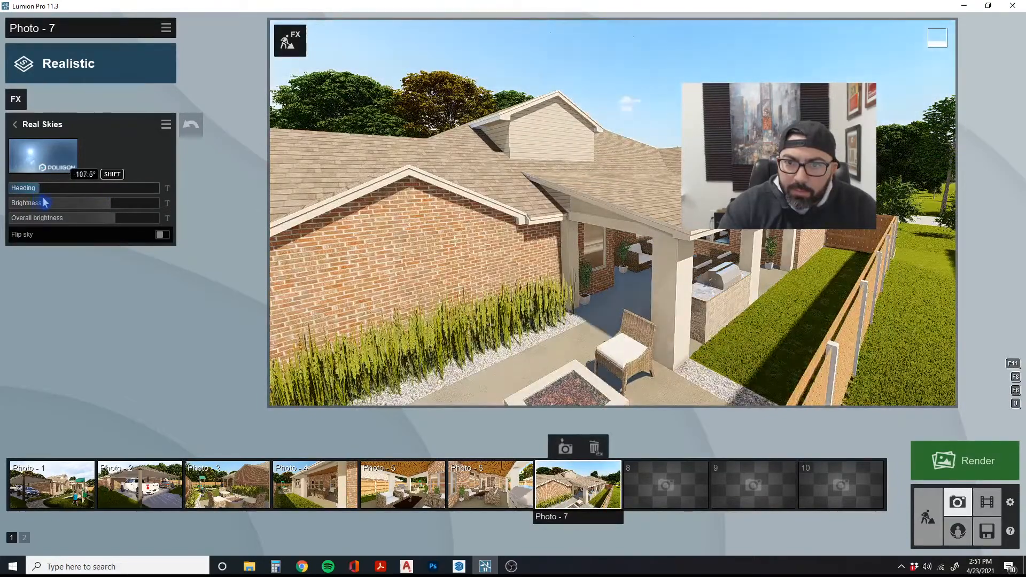
{"action": "left_click", "coordinate": [455, 218]}
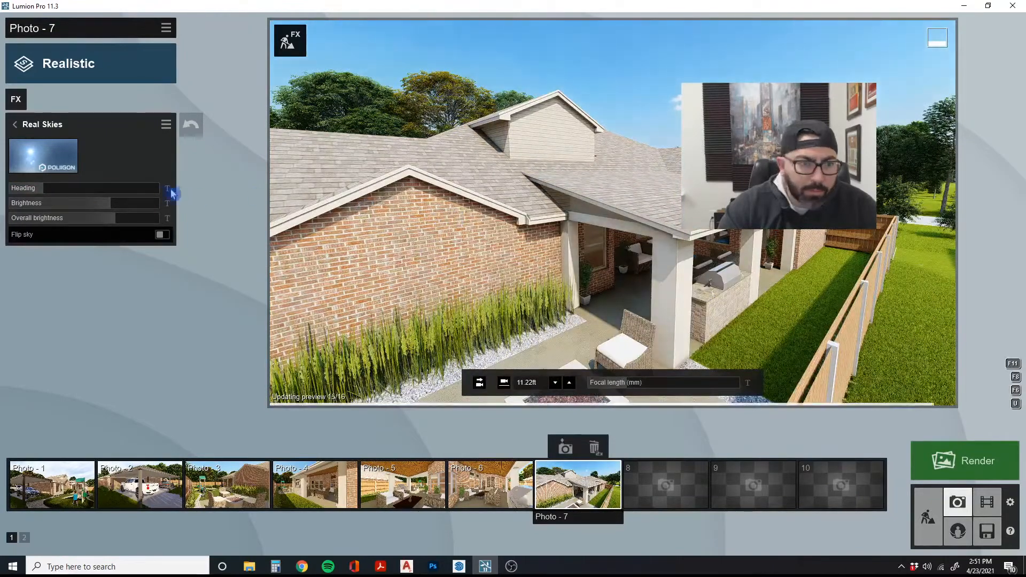
Lower Photo 7's sky brightness, with overall brightness at about 1.1, and turn the heading to cast a roof shadow across the brick wall
{"action": "left_click_drag", "start_coordinate": [106, 205], "coordinate": [102, 219]}
{"action": "left_click", "coordinate": [96, 220]}
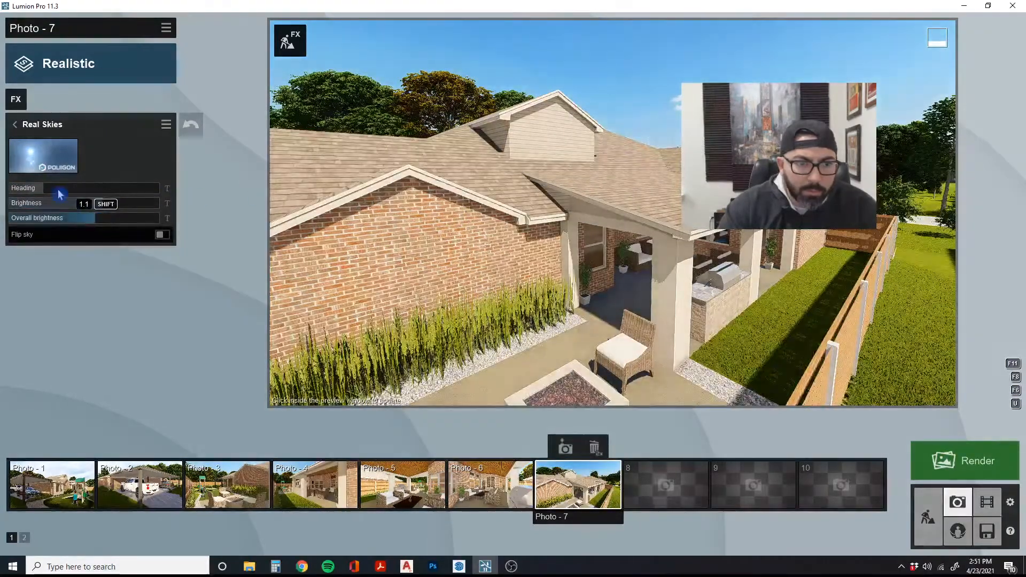
{"action": "left_click_drag", "start_coordinate": [60, 194], "coordinate": [68, 194]}
{"action": "left_click", "coordinate": [636, 196]}
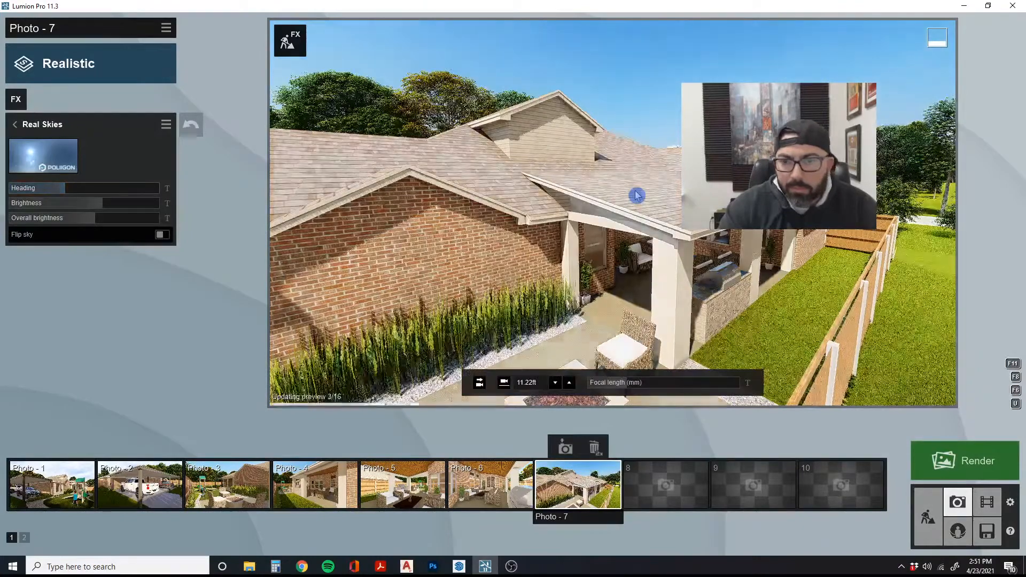
Reframe Photo 7 as a higher view covering the house roof, lawn, fire pit seating and patio, and store the new camera position
{"action": "key", "text": "s"}
{"action": "key", "text": "q"}
{"action": "right_click_drag", "start_coordinate": [634, 187], "coordinate": [610, 220]}
{"action": "key", "text": "d"}
{"action": "key", "text": "s"}
{"action": "key", "text": "a"}
{"action": "key", "text": "a"}
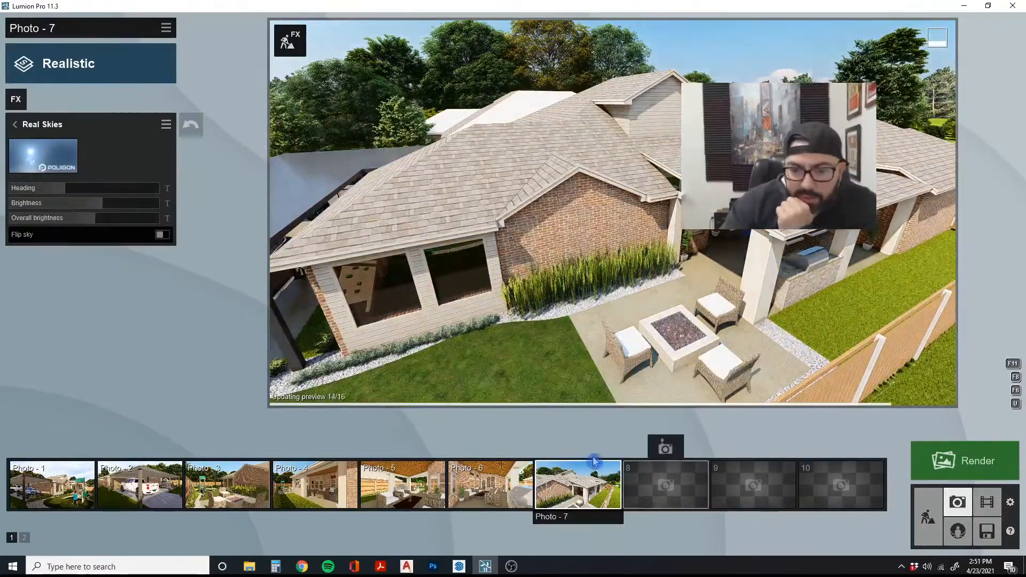
{"action": "left_click", "coordinate": [565, 448]}
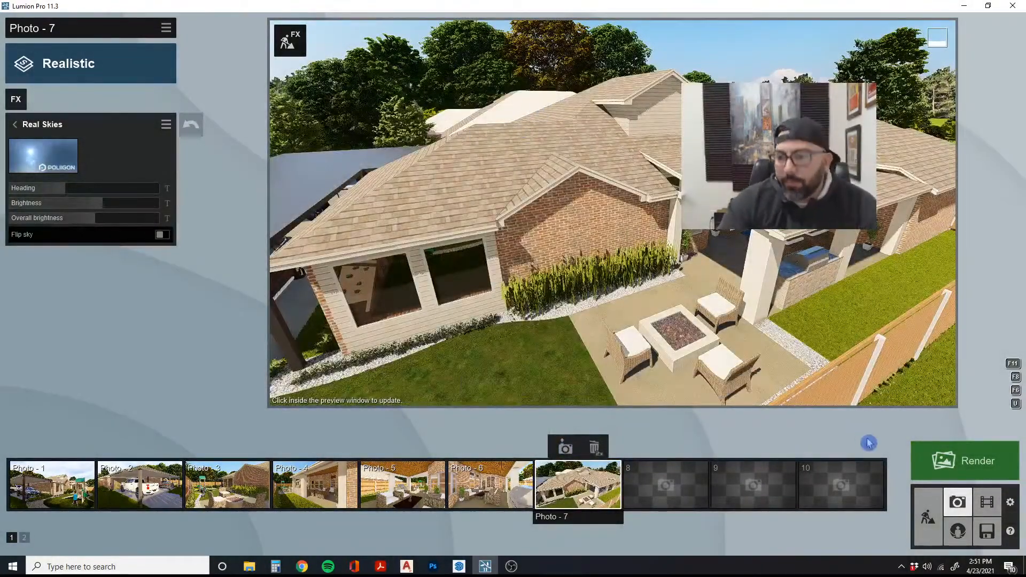
Return to scene building and select the imported house model
{"action": "left_click", "coordinate": [932, 517]}
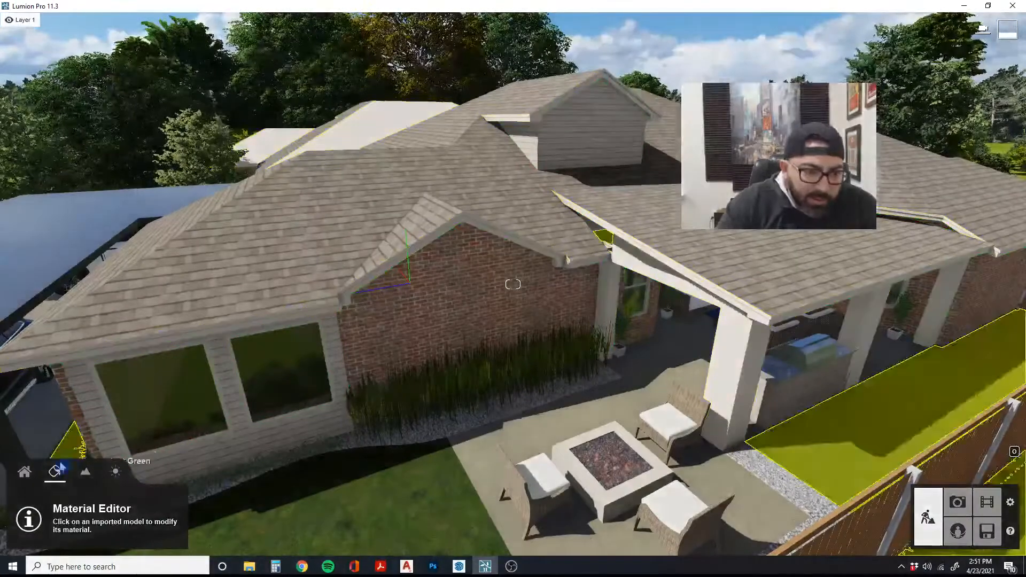
{"action": "left_click", "coordinate": [255, 503]}
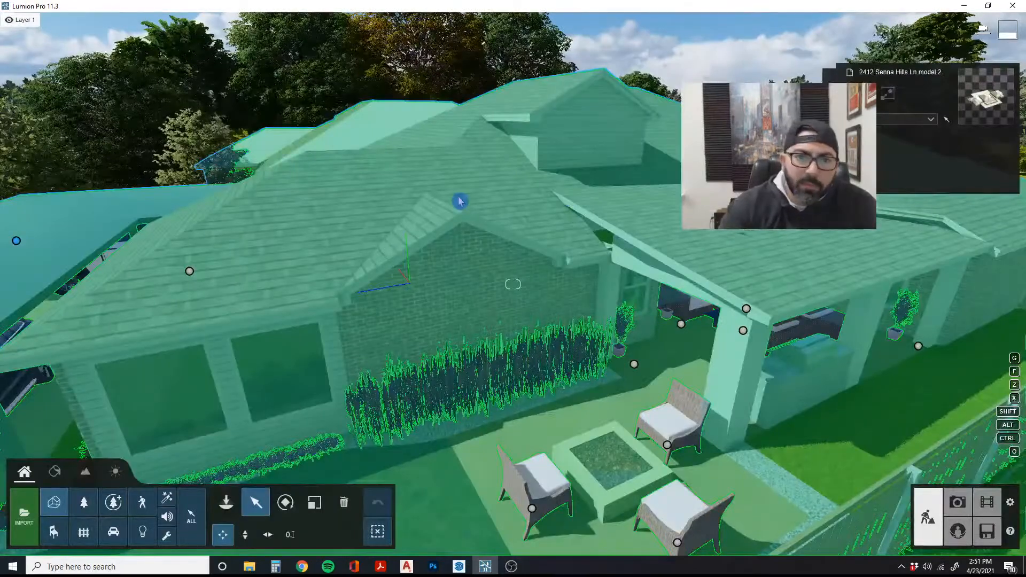
{"action": "right_click_drag", "start_coordinate": [460, 201], "coordinate": [454, 201]}
Switch to SketchUp and save the house model over its existing file in SketchUp Version 2015 format
{"action": "mouse_move", "coordinate": [458, 566]}
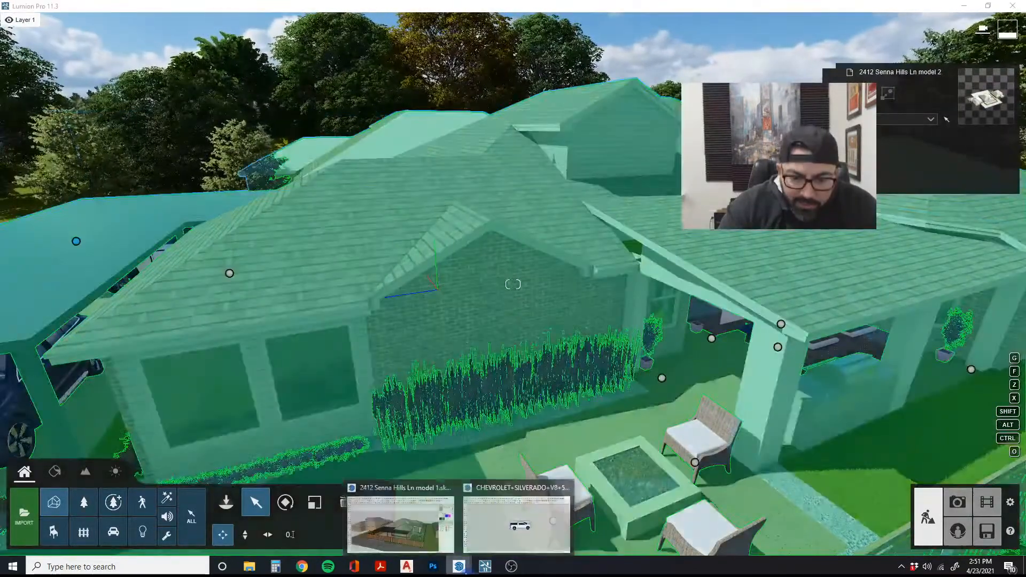
{"action": "left_click", "coordinate": [407, 537]}
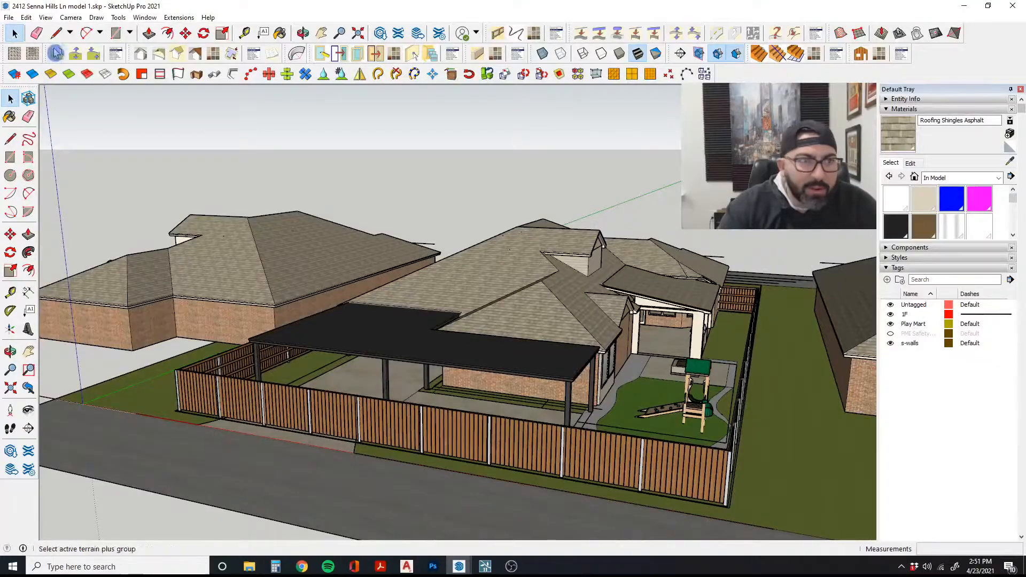
{"action": "left_click", "coordinate": [9, 17]}
{"action": "left_click", "coordinate": [32, 77]}
{"action": "left_click", "coordinate": [213, 513]}
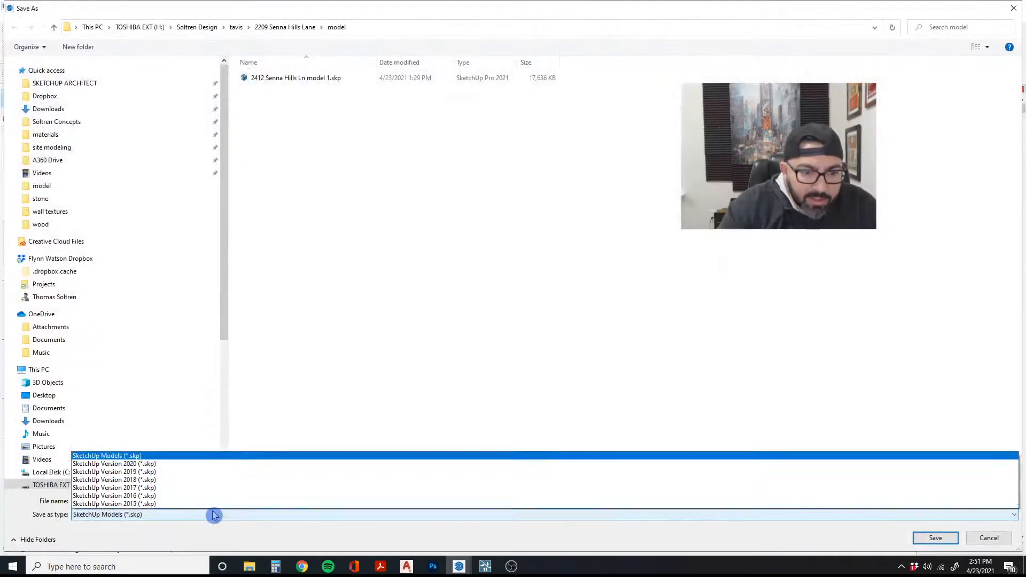
{"action": "left_click", "coordinate": [191, 442]}
{"action": "left_click", "coordinate": [932, 538]}
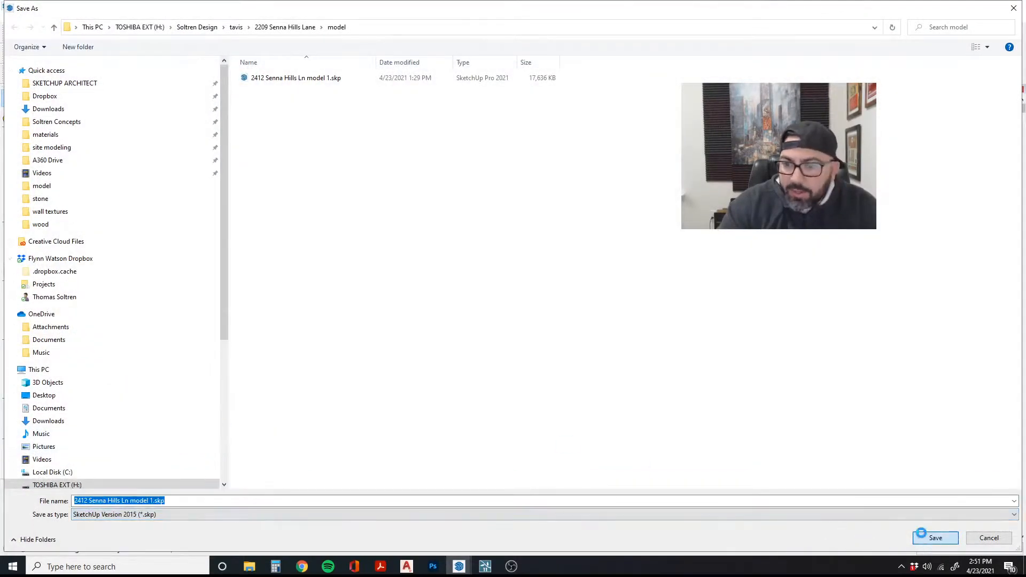
{"action": "left_click", "coordinate": [545, 286]}
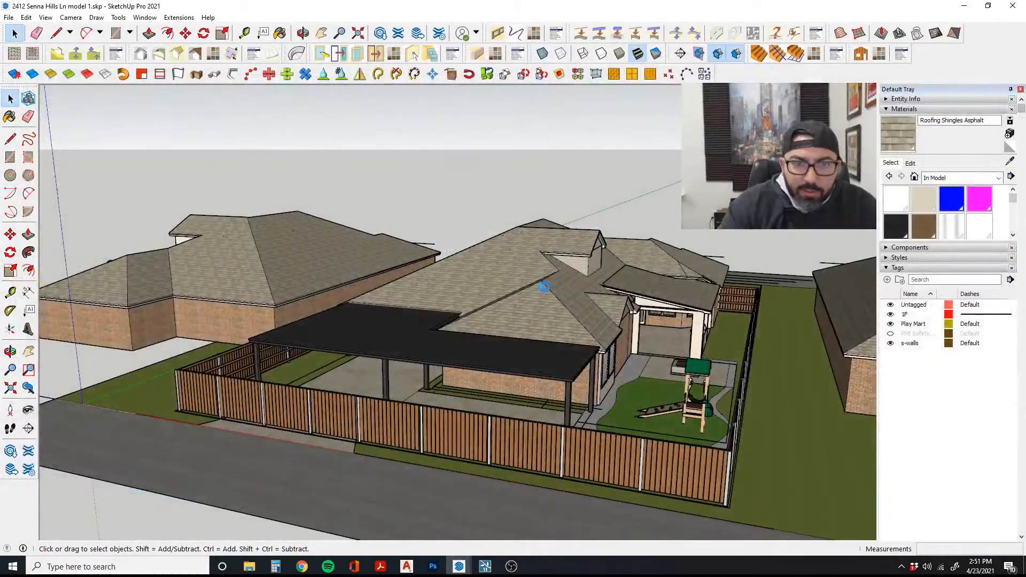
Switch back to Lumion, move the camera over the lawn to show the house corner, fire pit and running child, and reopen Photo mode
{"action": "left_click", "coordinate": [488, 565]}
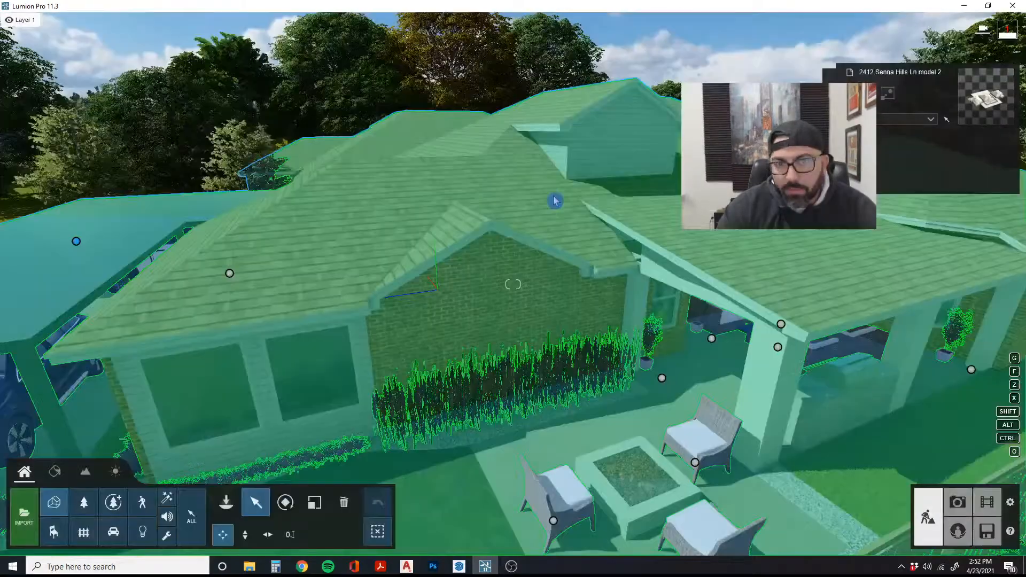
{"action": "key", "text": "s"}
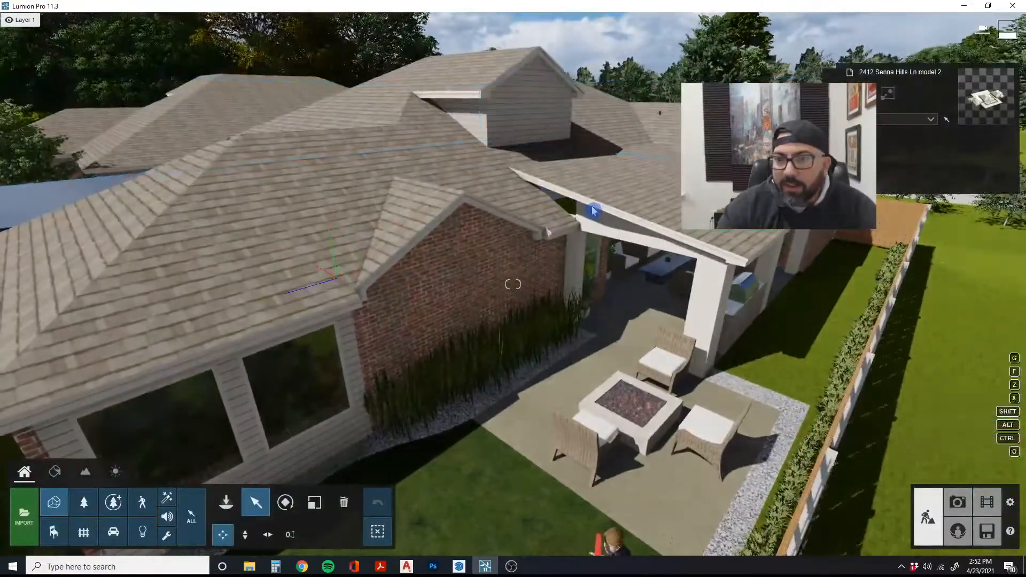
{"action": "right_click_drag", "start_coordinate": [593, 211], "coordinate": [739, 264]}
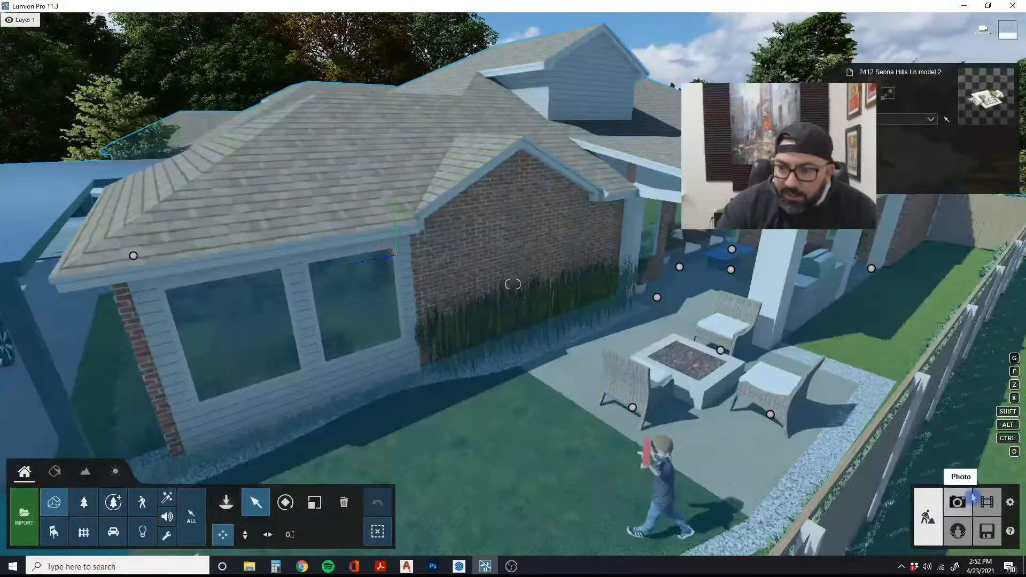
{"action": "left_click", "coordinate": [959, 503]}
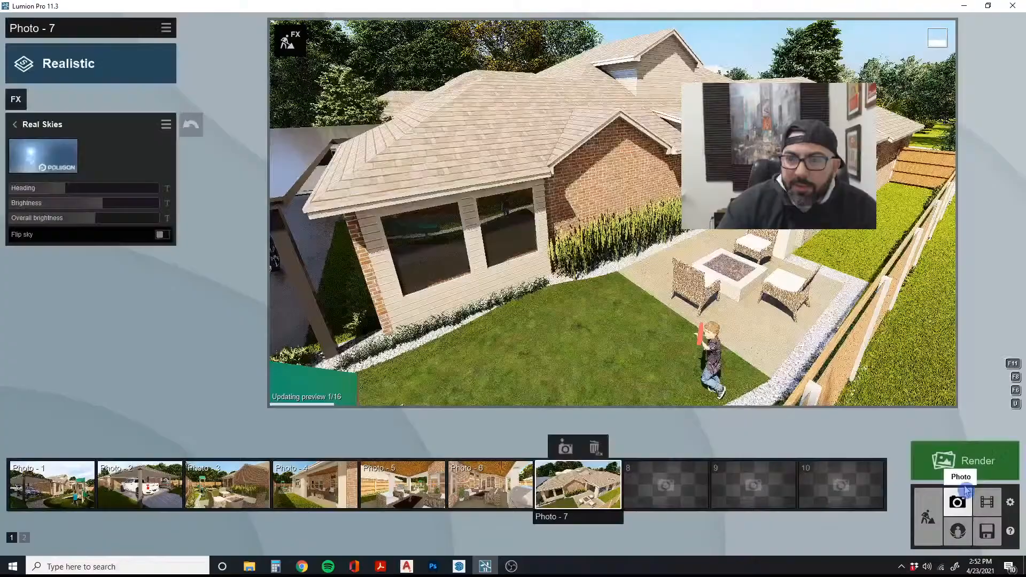
Start rendering all seven photos as a set at Desktop size (1920x1080) and browse to the client's project folder in Soltren Design for the output
{"action": "left_click", "coordinate": [975, 463]}
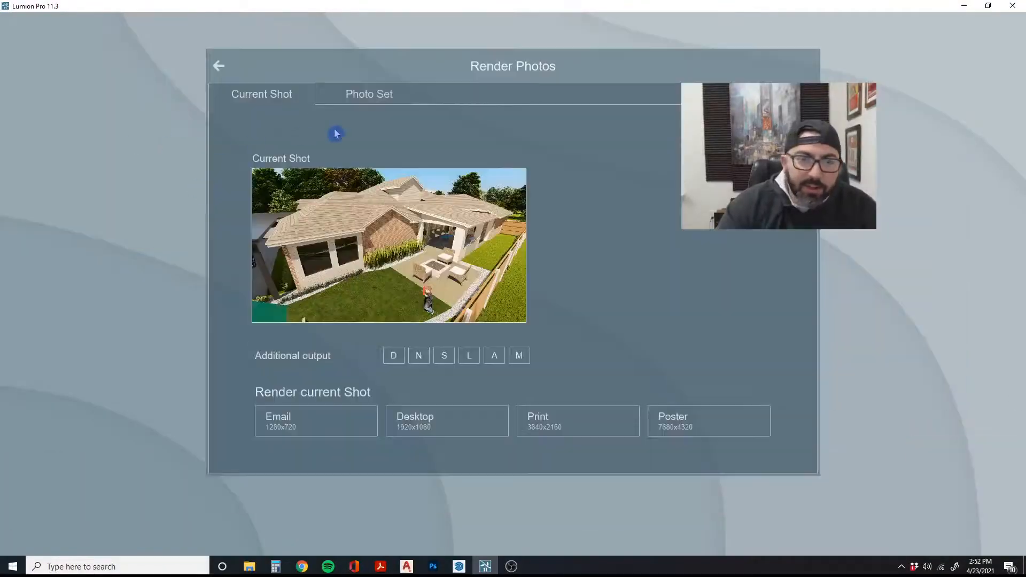
{"action": "left_click", "coordinate": [382, 95]}
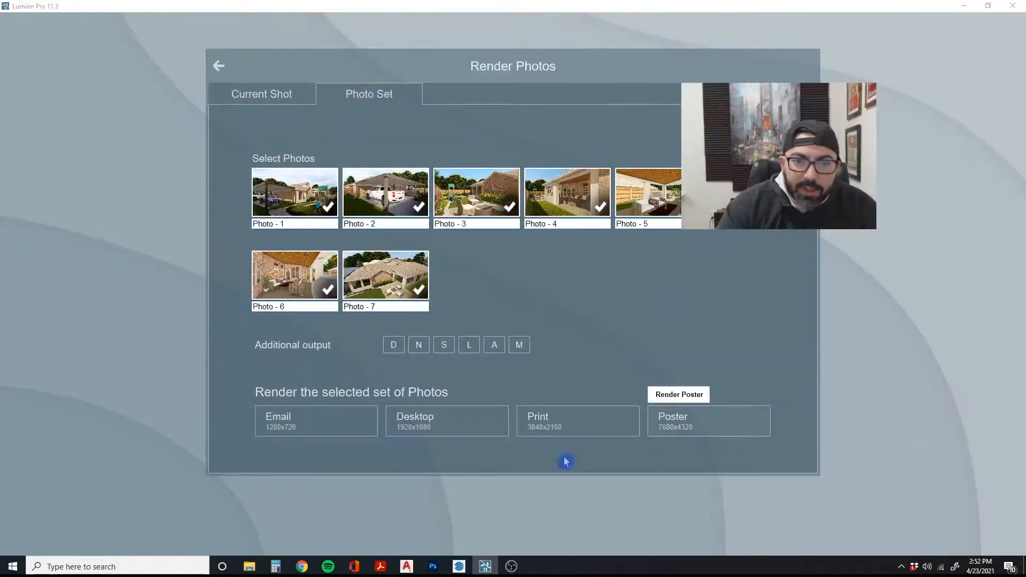
{"action": "left_click", "coordinate": [478, 415]}
{"action": "scroll", "coordinate": [110, 355], "scroll_direction": "down", "scroll_amount": 7}
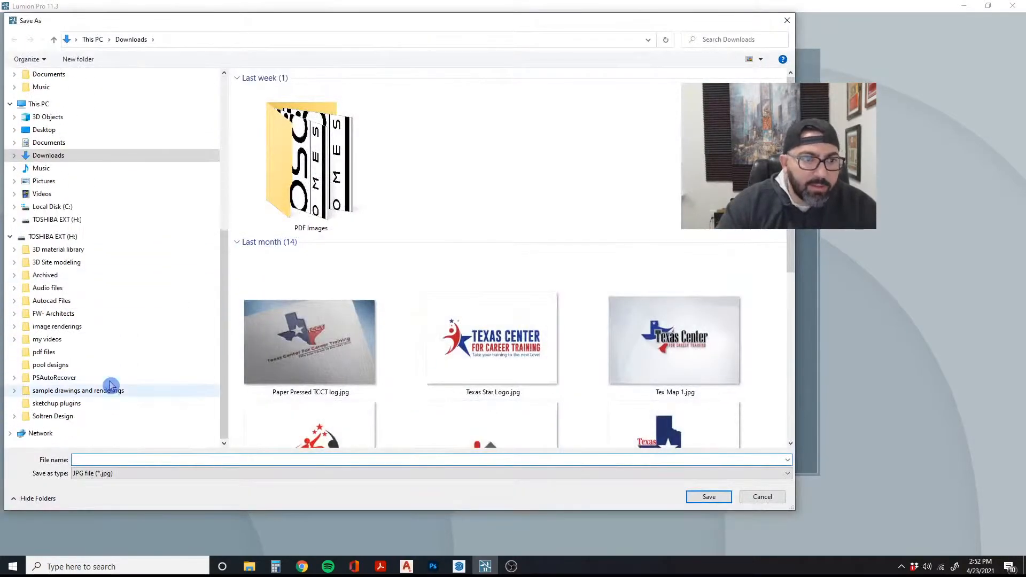
{"action": "left_click", "coordinate": [64, 416]}
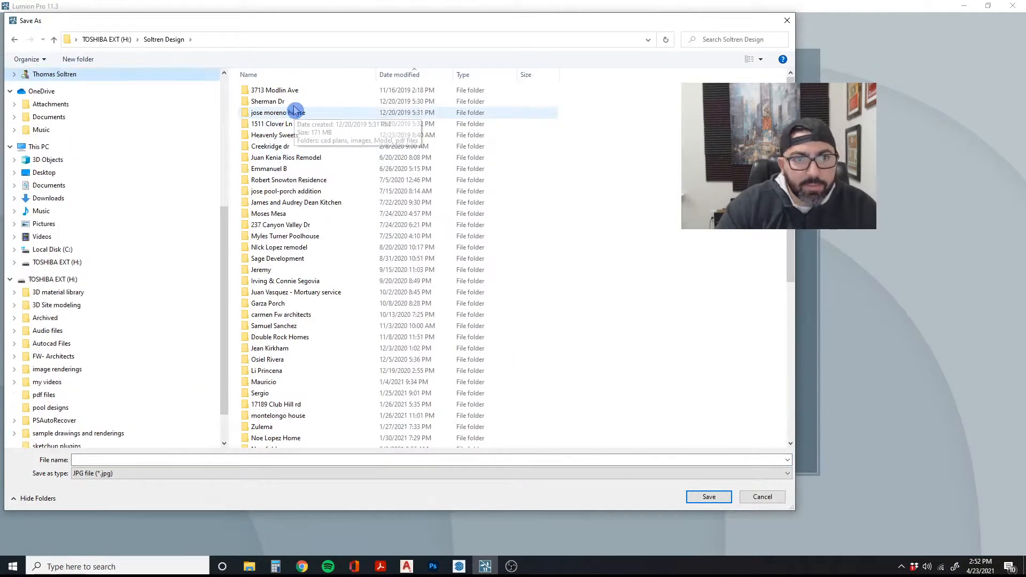
{"action": "key", "text": "End"}
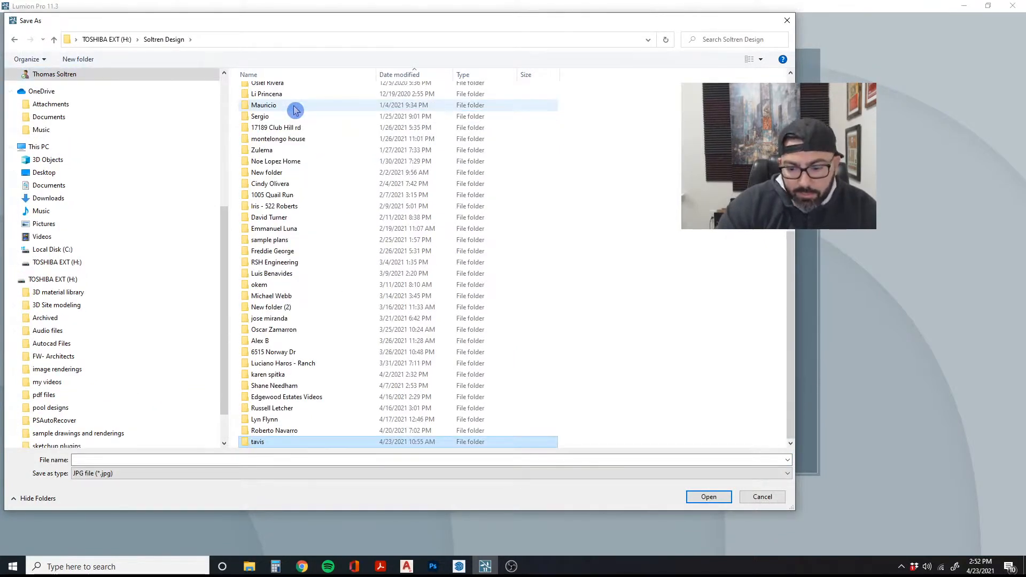
{"action": "key", "text": "Return"}
{"action": "double_click", "coordinate": [283, 89]}
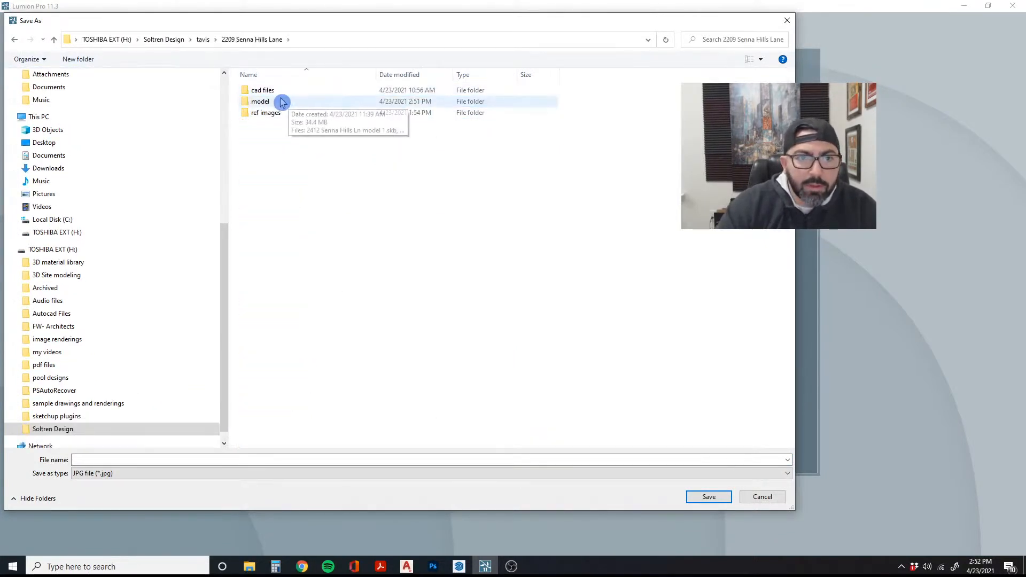
Create an "Image renderings" folder in the project folder and save the photo set there as JPG files named "Patio render"
{"action": "right_click", "coordinate": [272, 151]}
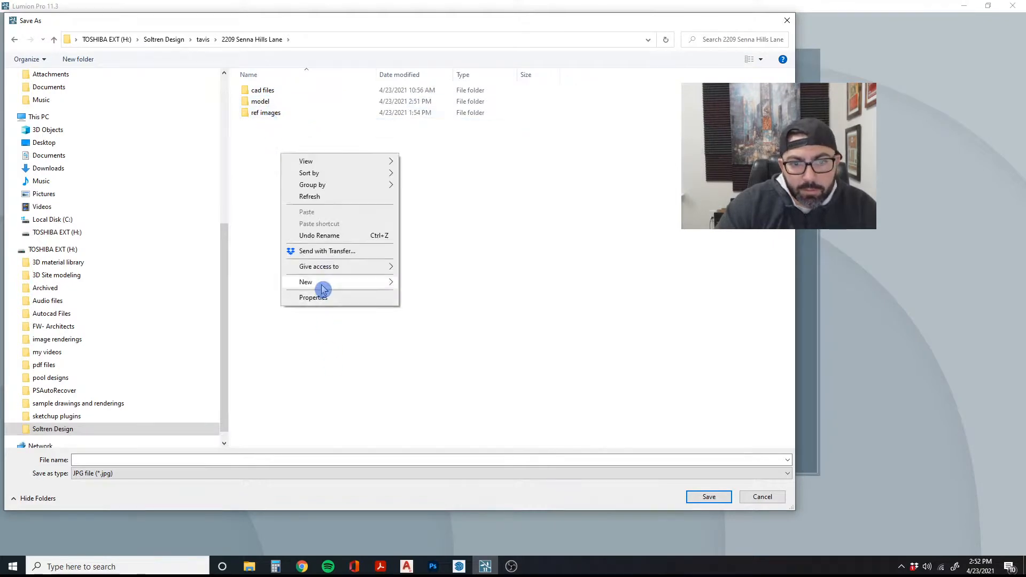
{"action": "mouse_move", "coordinate": [323, 284]}
{"action": "left_click", "coordinate": [427, 284]}
{"action": "type", "text": "IMAGE"}
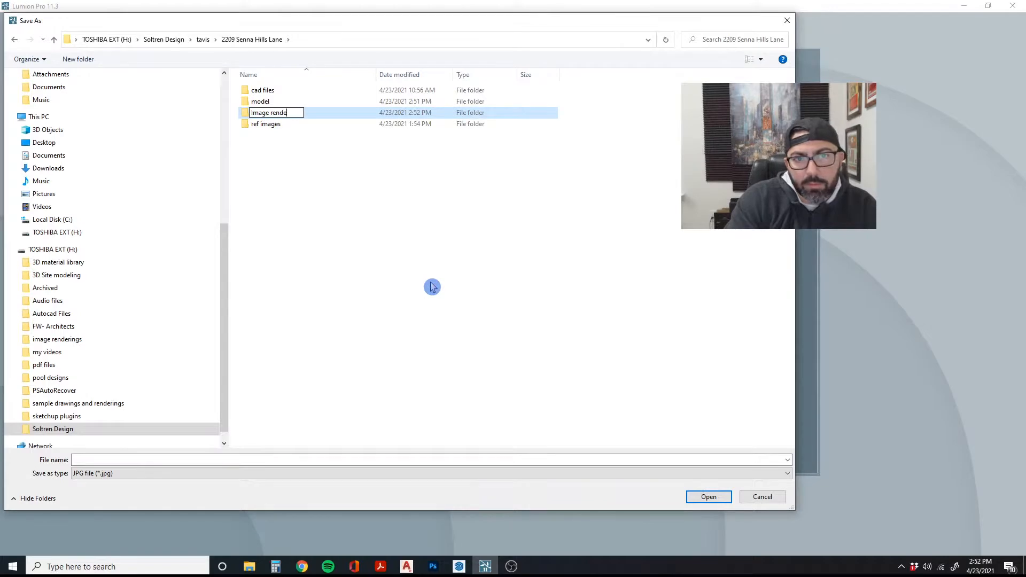
{"action": "key", "text": "Return"}
{"action": "key", "text": "Return"}
{"action": "left_click", "coordinate": [396, 461]}
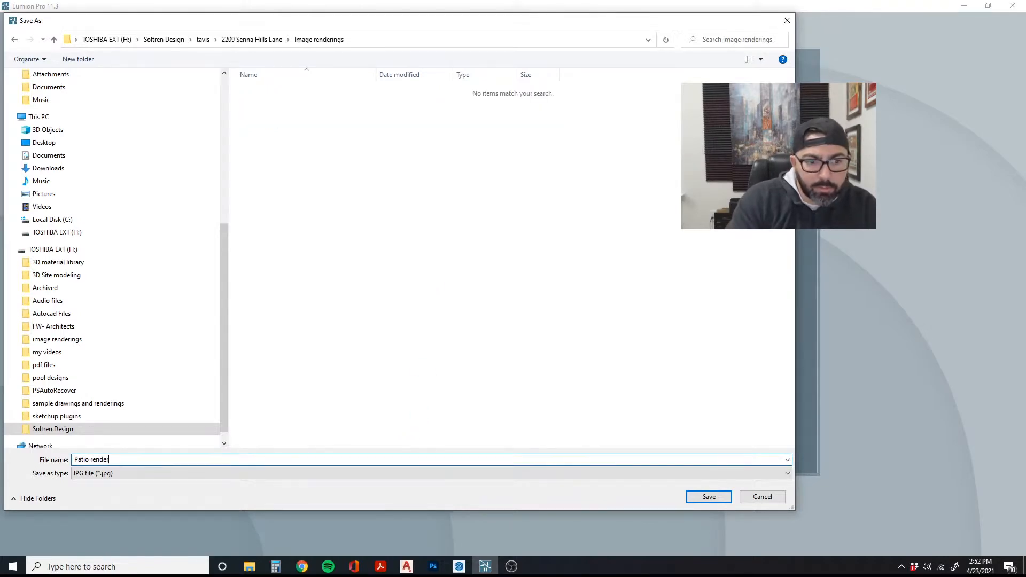
{"action": "key", "text": "Return"}
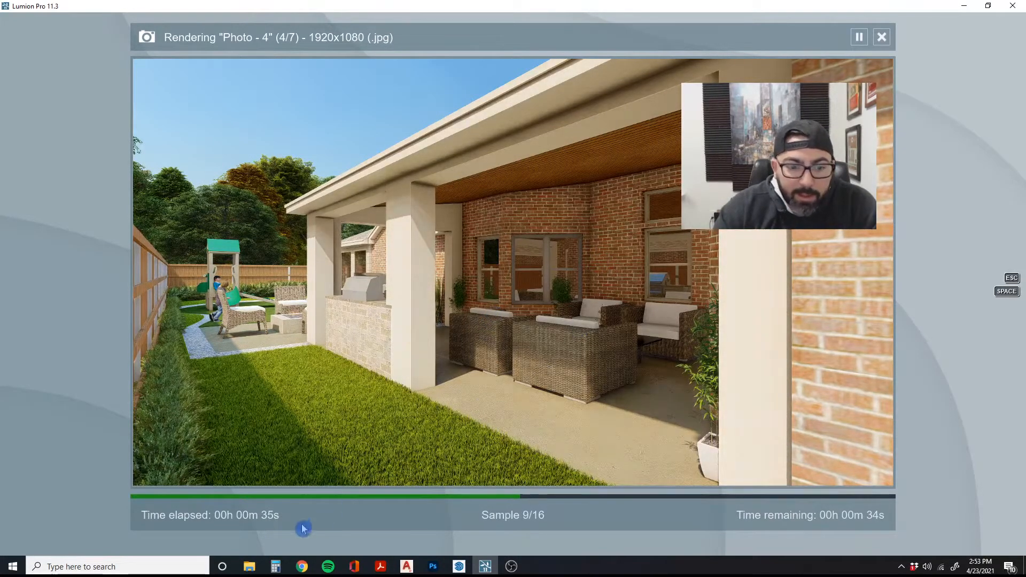
Switch to File Explorer, browse to the project's Image renderings folder and open Patio render_Photo - 1.jpg in Photos
{"action": "left_click", "coordinate": [250, 566]}
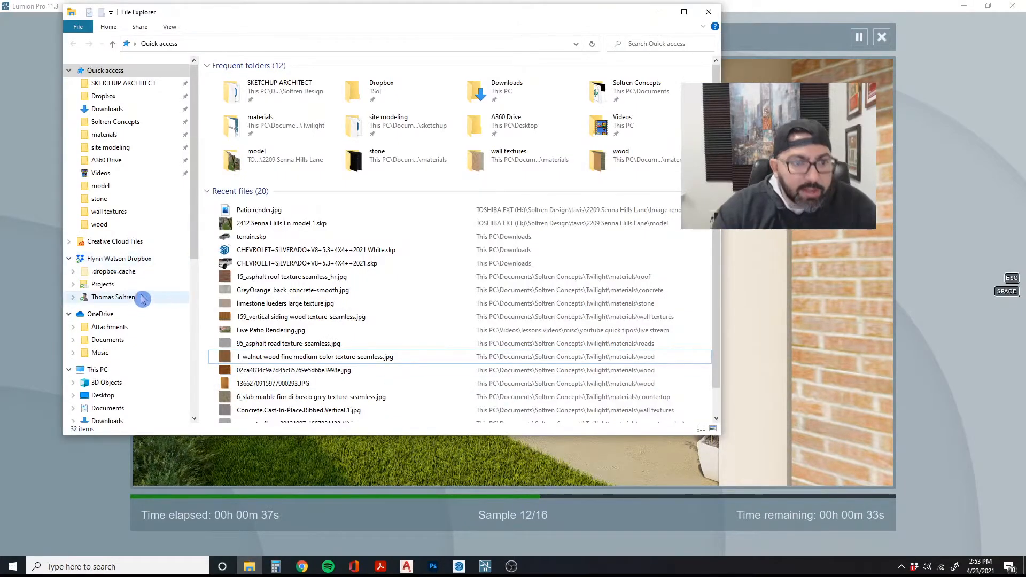
{"action": "scroll", "coordinate": [137, 342], "scroll_direction": "down", "scroll_amount": 4}
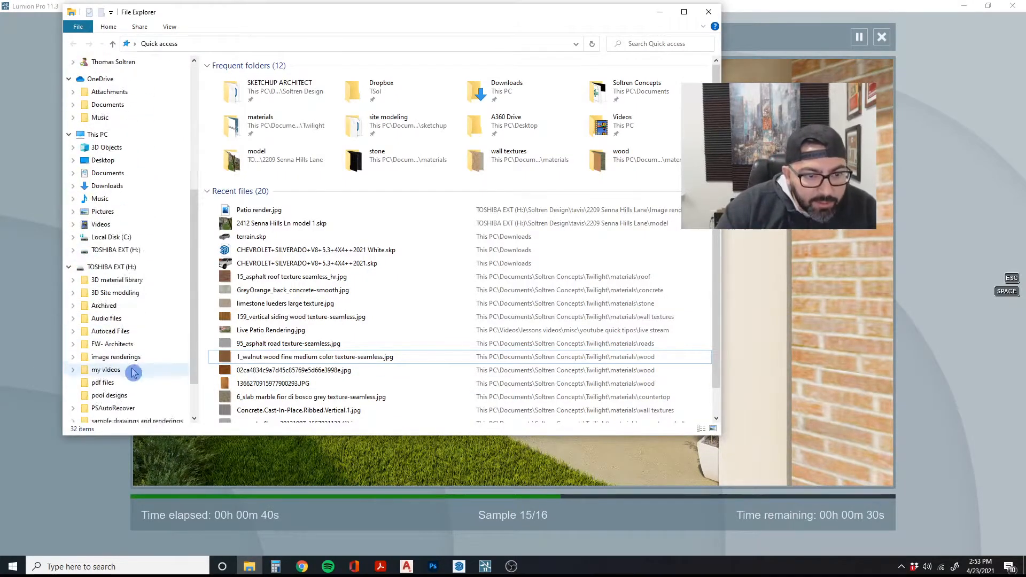
{"action": "scroll", "coordinate": [125, 390], "scroll_direction": "down", "scroll_amount": 1}
{"action": "left_click", "coordinate": [127, 391]}
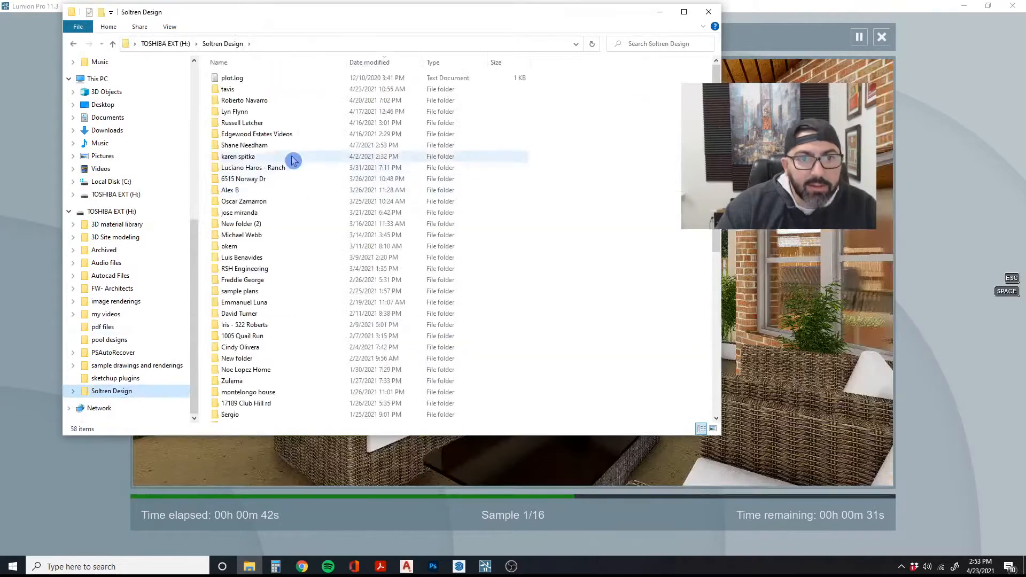
{"action": "double_click", "coordinate": [256, 87]}
{"action": "double_click", "coordinate": [244, 80]}
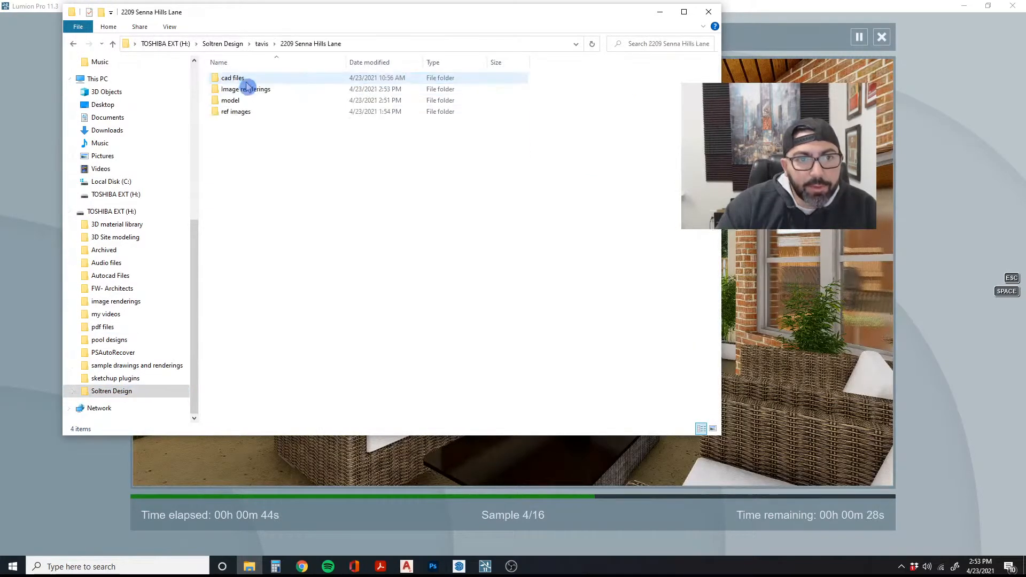
{"action": "double_click", "coordinate": [247, 90]}
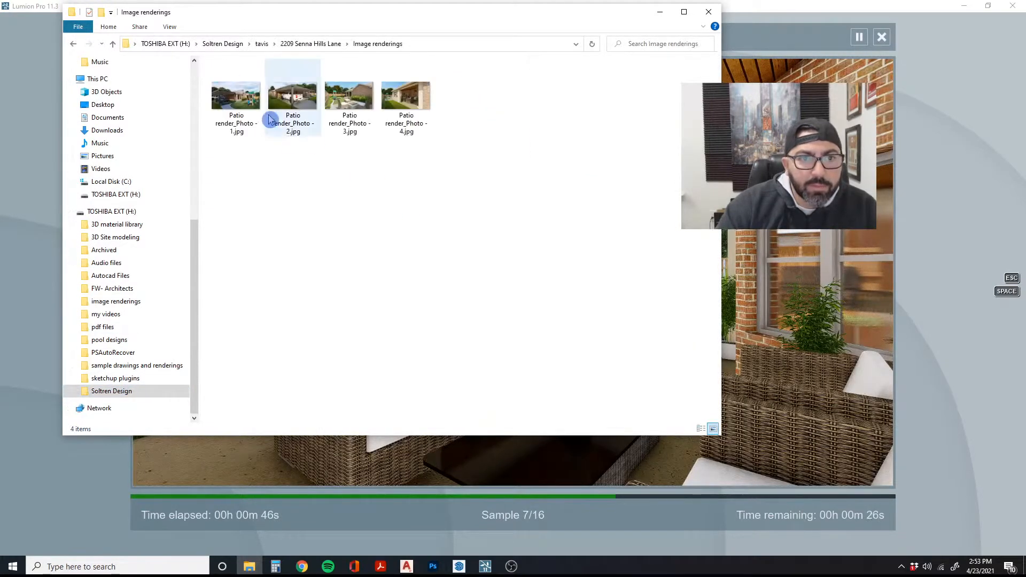
{"action": "double_click", "coordinate": [243, 94]}
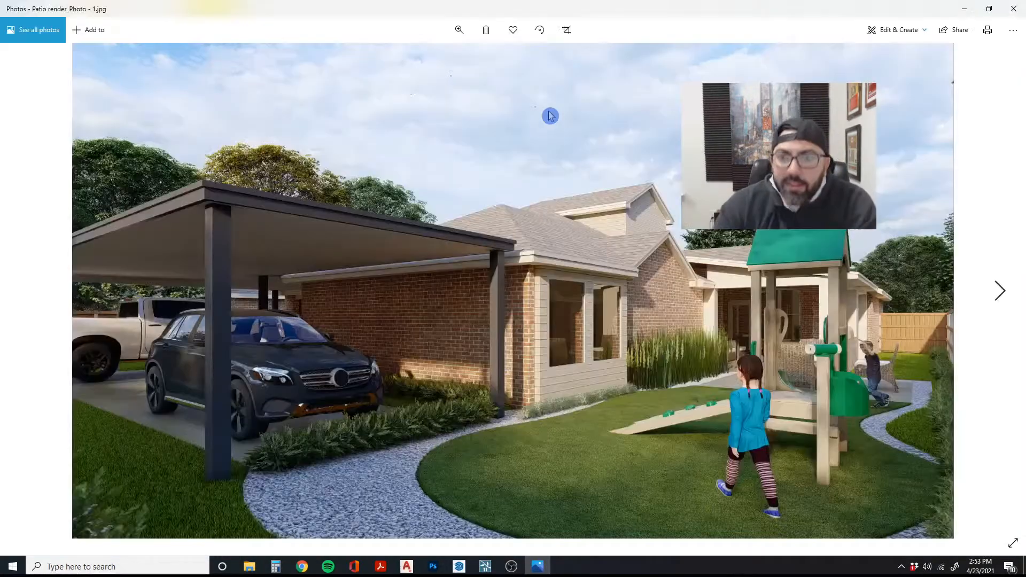
Open the Photo 1 render for editing, raise its clarity to well above the middle and set shadows to 70
{"action": "left_click", "coordinate": [892, 32]}
{"action": "left_click", "coordinate": [875, 62]}
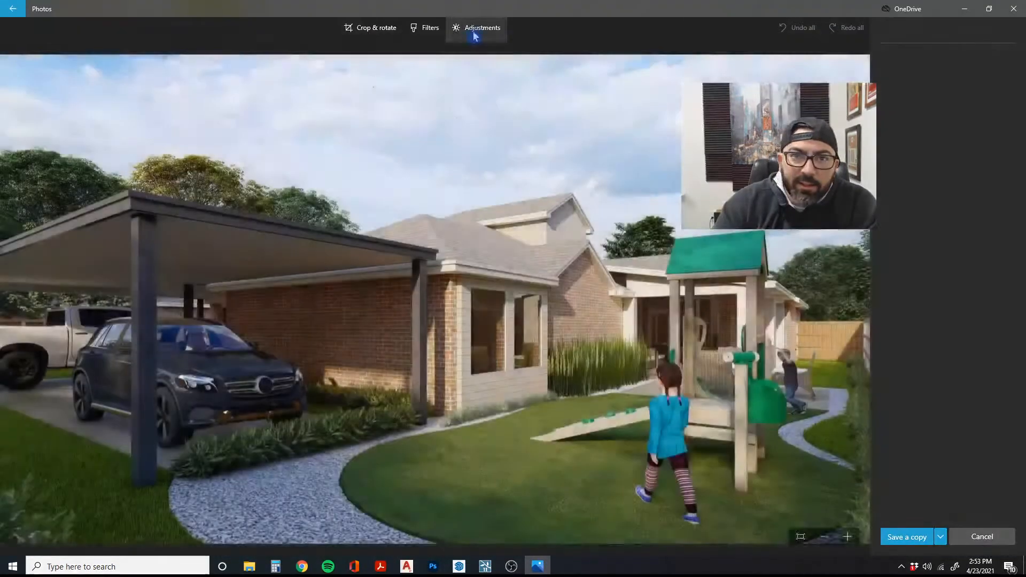
{"action": "left_click", "coordinate": [476, 28]}
{"action": "left_click_drag", "start_coordinate": [954, 193], "coordinate": [984, 198]}
{"action": "left_click", "coordinate": [888, 57]}
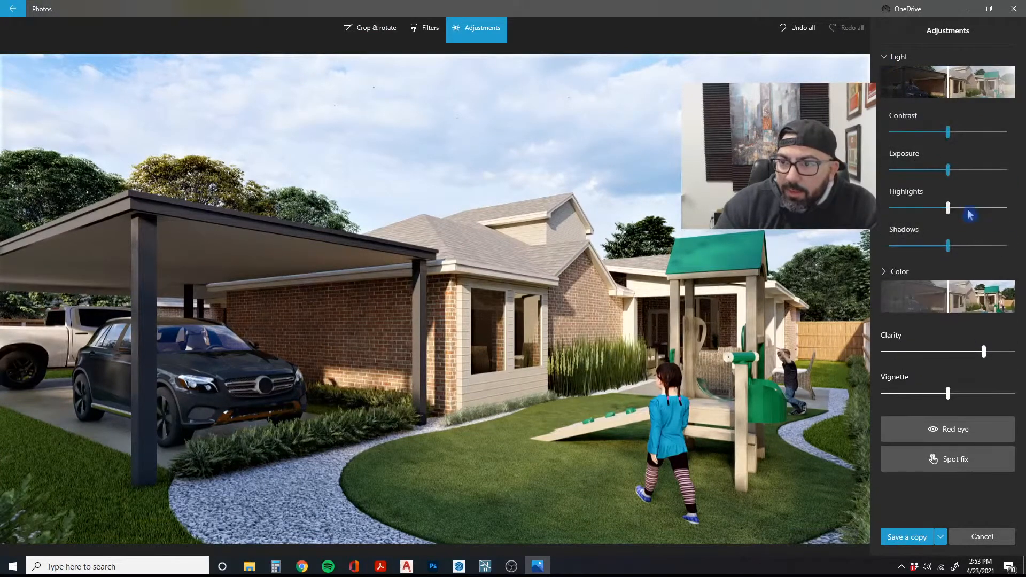
{"action": "left_click_drag", "start_coordinate": [948, 246], "coordinate": [988, 246]}
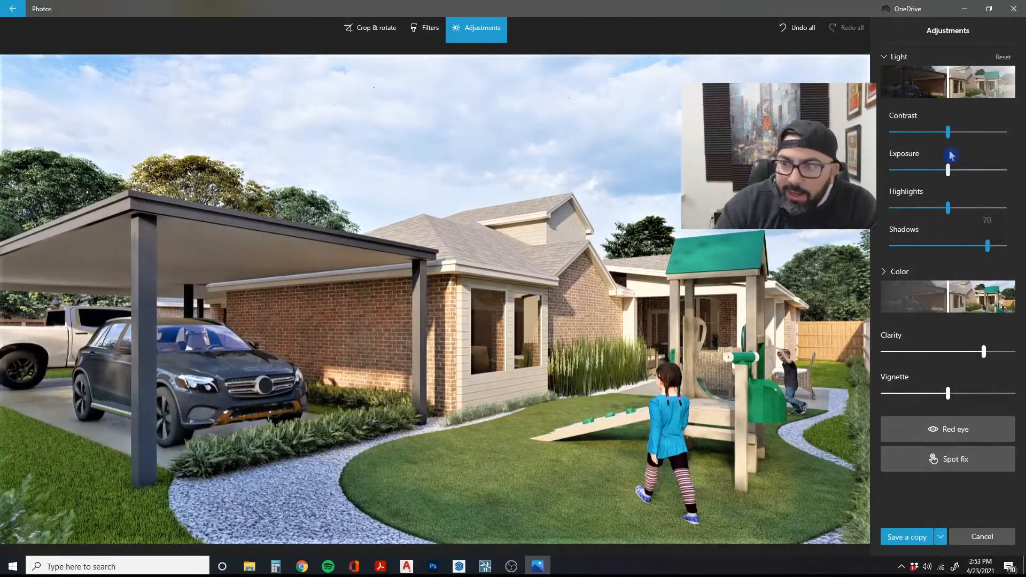
Raise Photo 1's contrast and color, lower highlights to about -28, and save the edits over the original file
{"action": "left_click_drag", "start_coordinate": [947, 132], "coordinate": [977, 134]}
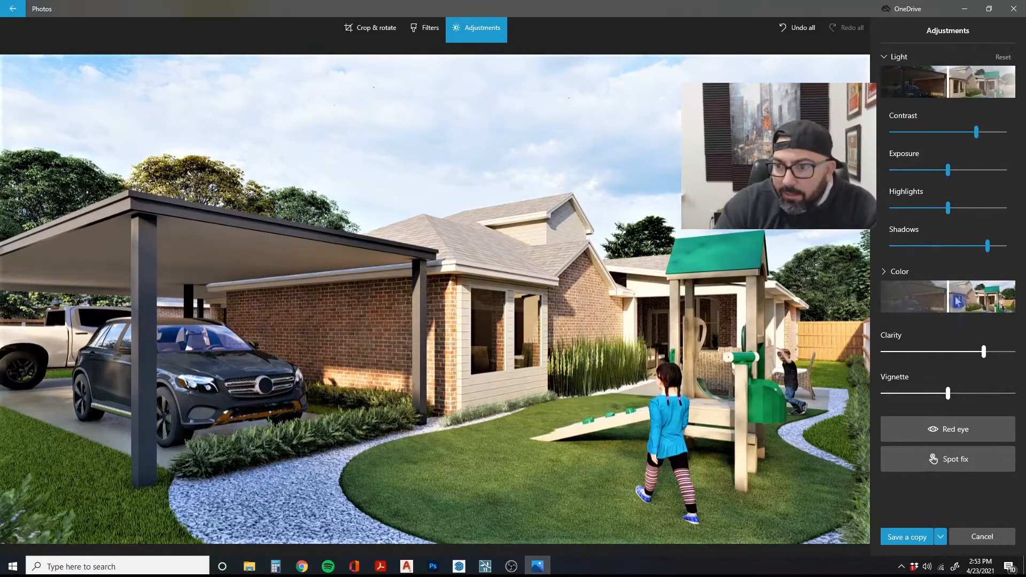
{"action": "left_click_drag", "start_coordinate": [957, 302], "coordinate": [984, 300]}
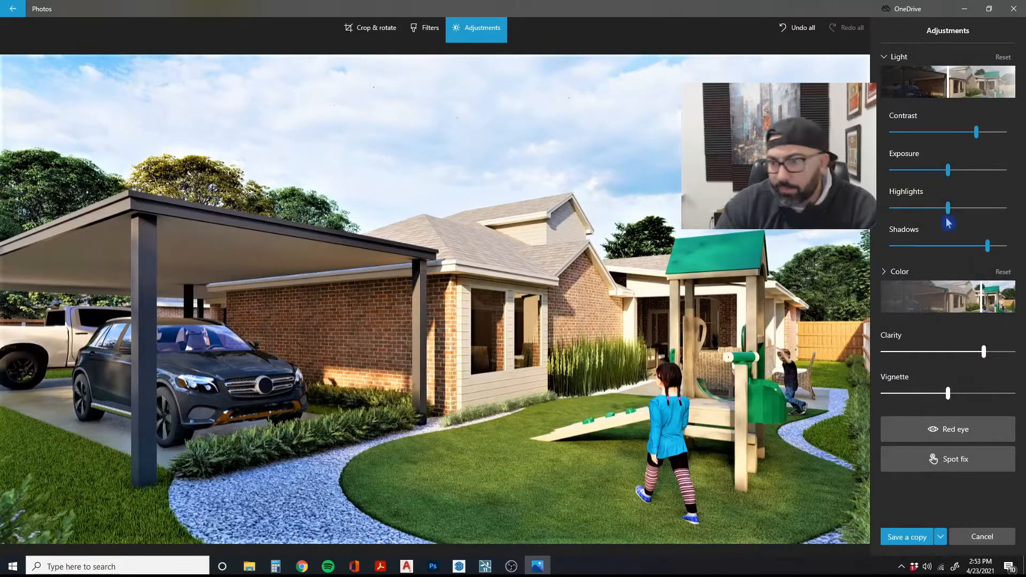
{"action": "mouse_move", "coordinate": [947, 216]}
{"action": "left_mouse_down"}
{"action": "mouse_move", "coordinate": [918, 221]}
{"action": "mouse_move", "coordinate": [933, 226]}
{"action": "left_mouse_up"}
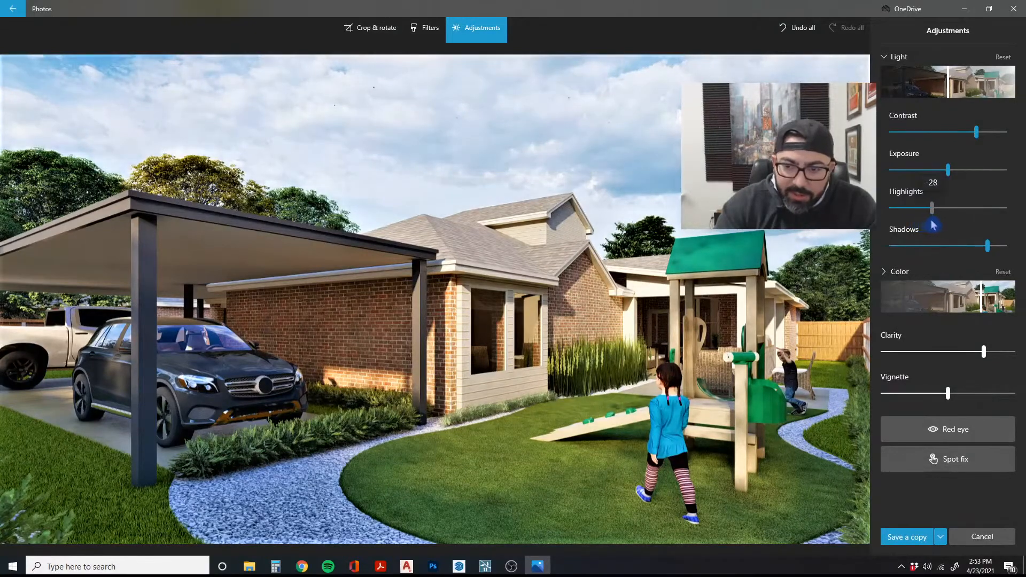
{"action": "left_click_drag", "start_coordinate": [976, 132], "coordinate": [979, 142]}
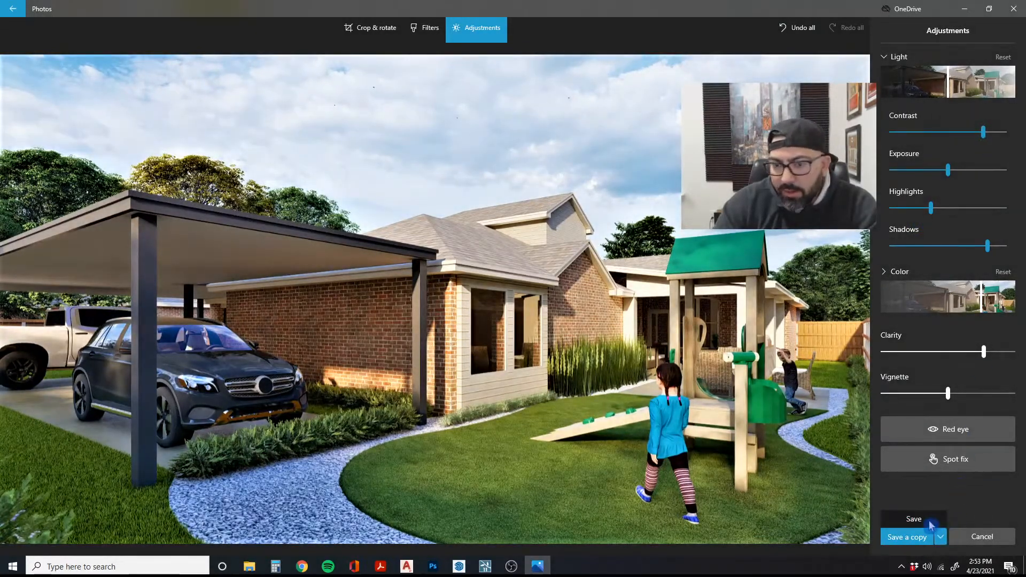
{"action": "left_click", "coordinate": [909, 536]}
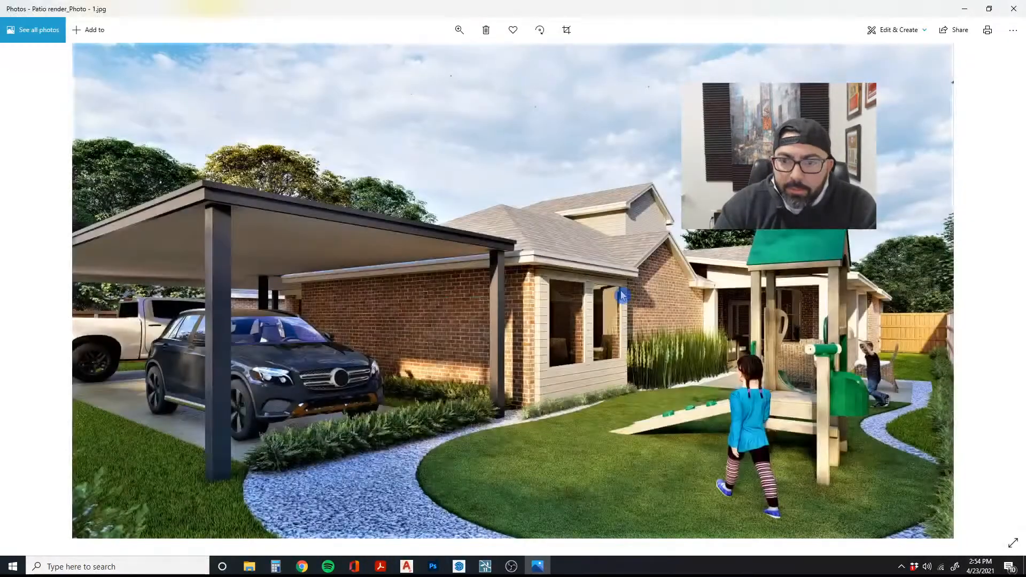
Go to the Photo 2 carport render, open it for adjustments and set clarity to 48
{"action": "key", "text": "Right"}
{"action": "left_click", "coordinate": [893, 29]}
{"action": "left_click", "coordinate": [889, 56]}
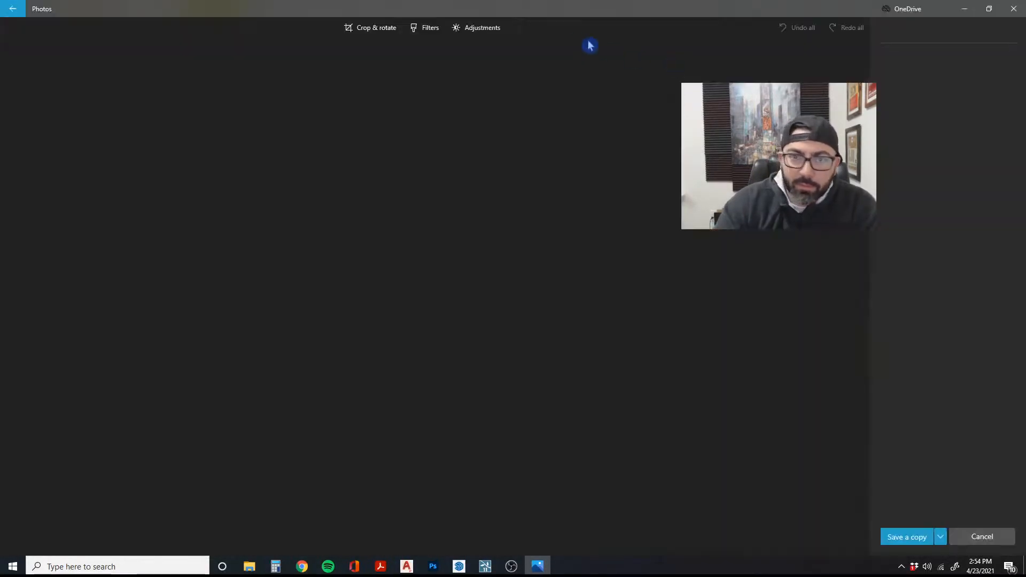
{"action": "left_click", "coordinate": [473, 27]}
{"action": "left_click_drag", "start_coordinate": [948, 194], "coordinate": [971, 194]}
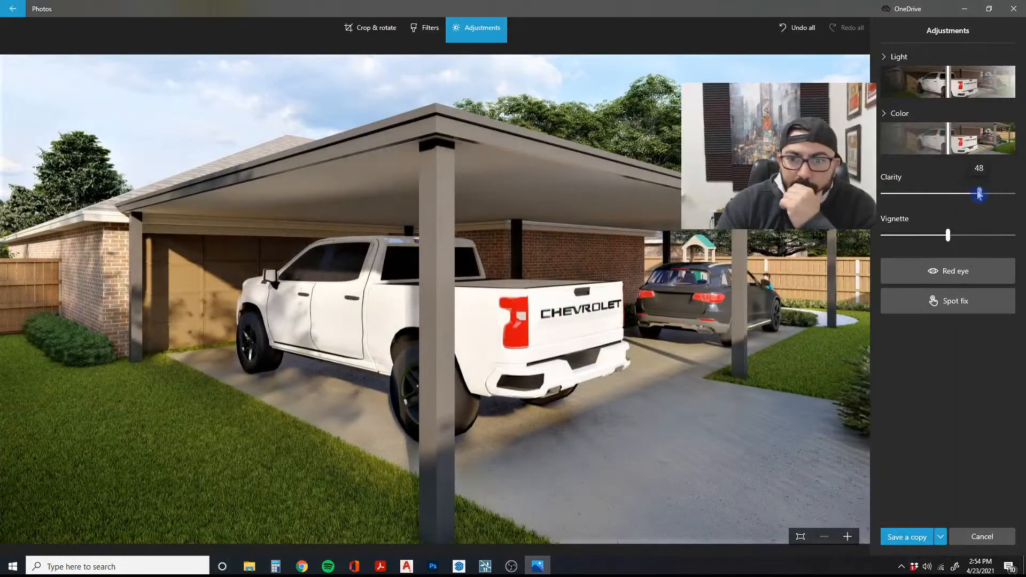
Adjust Photo 2's light by raising contrast strongly, lowering highlights moderately and setting shadows to 59
{"action": "left_click", "coordinate": [890, 58]}
{"action": "left_click_drag", "start_coordinate": [948, 246], "coordinate": [968, 226]}
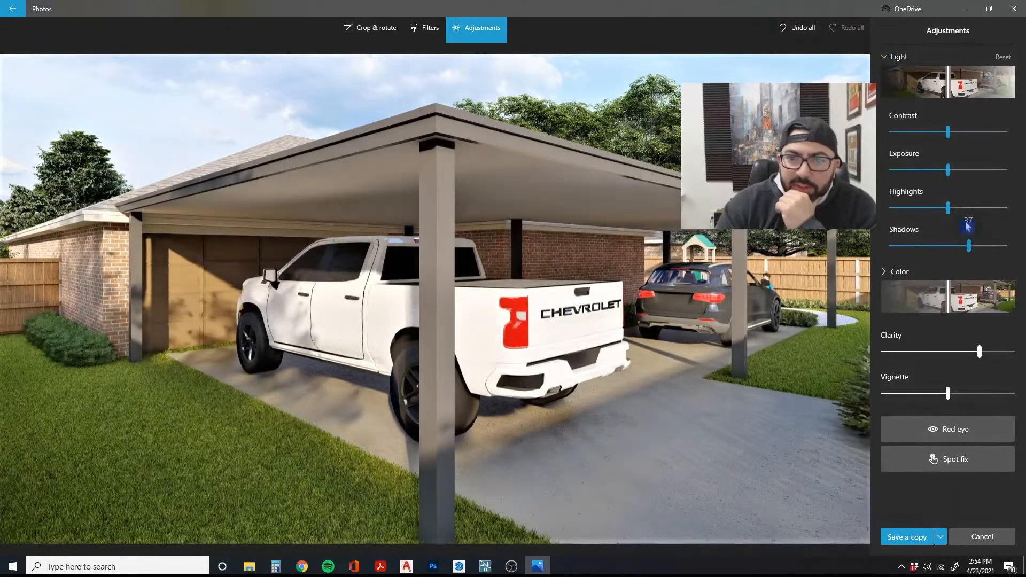
{"action": "left_click_drag", "start_coordinate": [964, 132], "coordinate": [978, 133]}
{"action": "left_click_drag", "start_coordinate": [947, 209], "coordinate": [925, 211]}
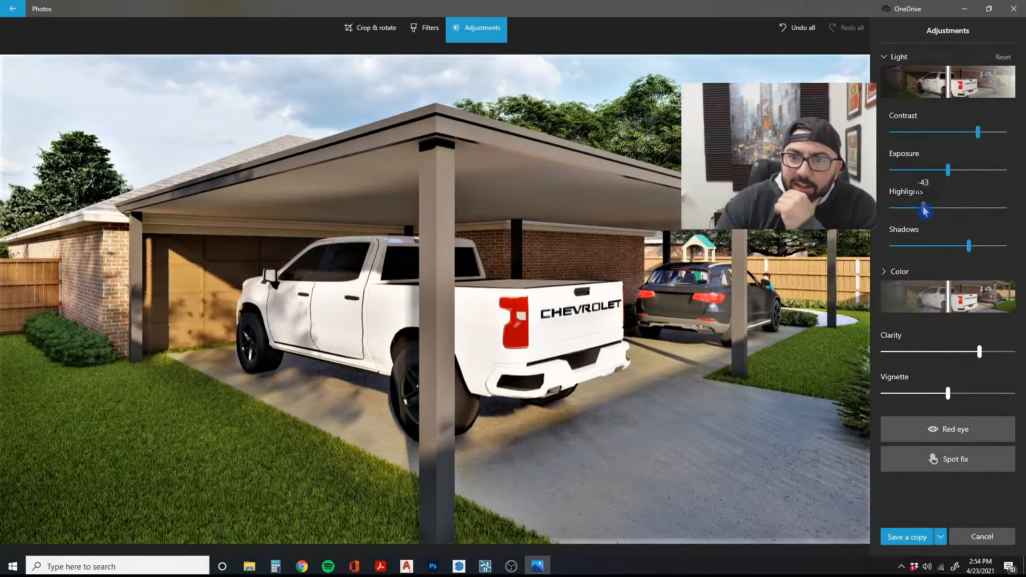
{"action": "mouse_move", "coordinate": [968, 245]}
{"action": "left_mouse_down"}
{"action": "mouse_move", "coordinate": [1003, 245]}
{"action": "mouse_move", "coordinate": [981, 244]}
{"action": "left_mouse_up"}
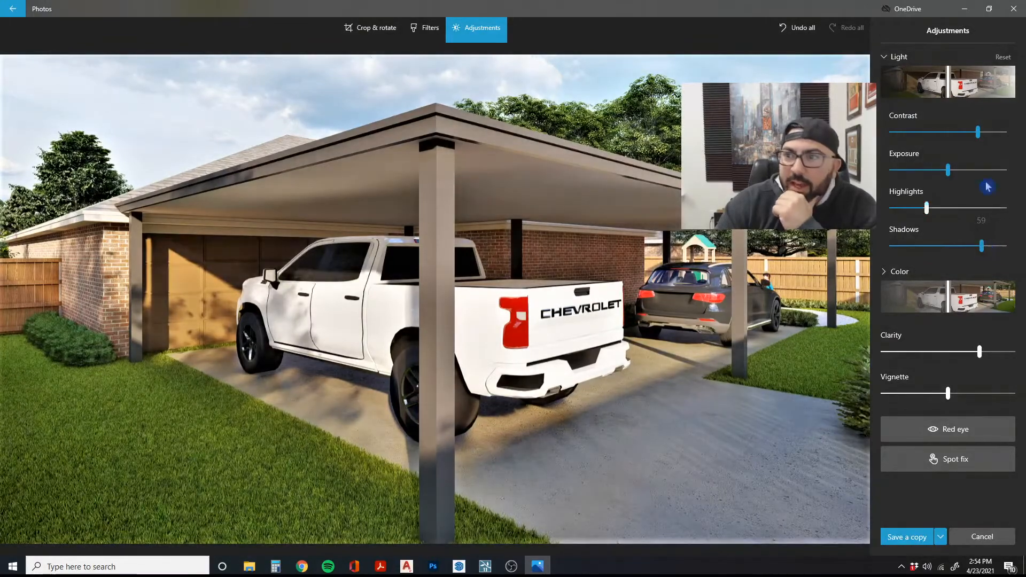
{"action": "left_click_drag", "start_coordinate": [977, 133], "coordinate": [986, 134]}
Raise Photo 2's color to about 40 and save the edits over the original file
{"action": "left_click_drag", "start_coordinate": [949, 302], "coordinate": [980, 310]}
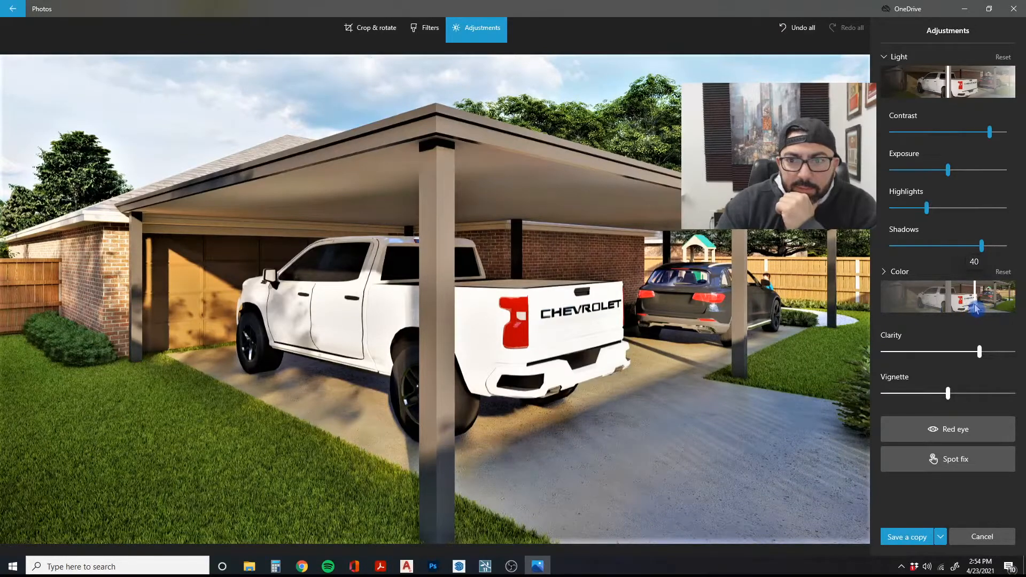
{"action": "left_click", "coordinate": [939, 539]}
{"action": "left_click", "coordinate": [908, 519]}
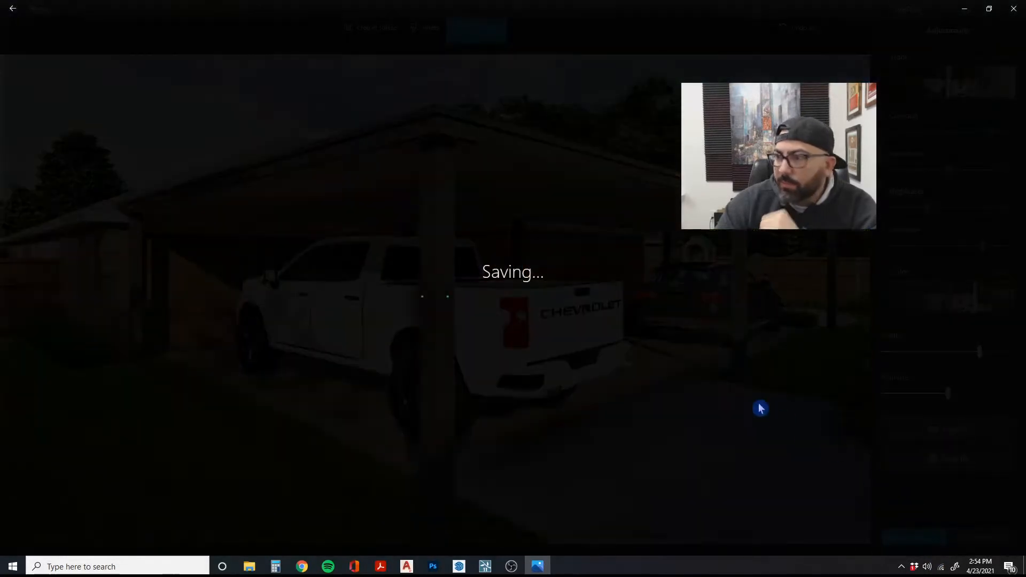
Go to the Photo 3 fire pit render, open it for adjustments and set clarity to 55
{"action": "key", "text": "Right"}
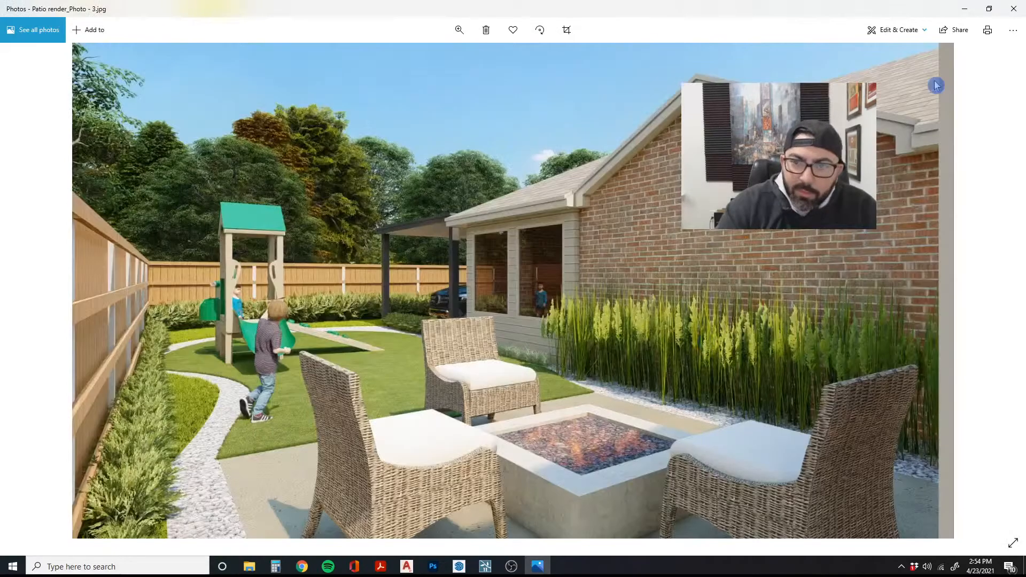
{"action": "left_click", "coordinate": [891, 30]}
{"action": "left_click", "coordinate": [877, 61]}
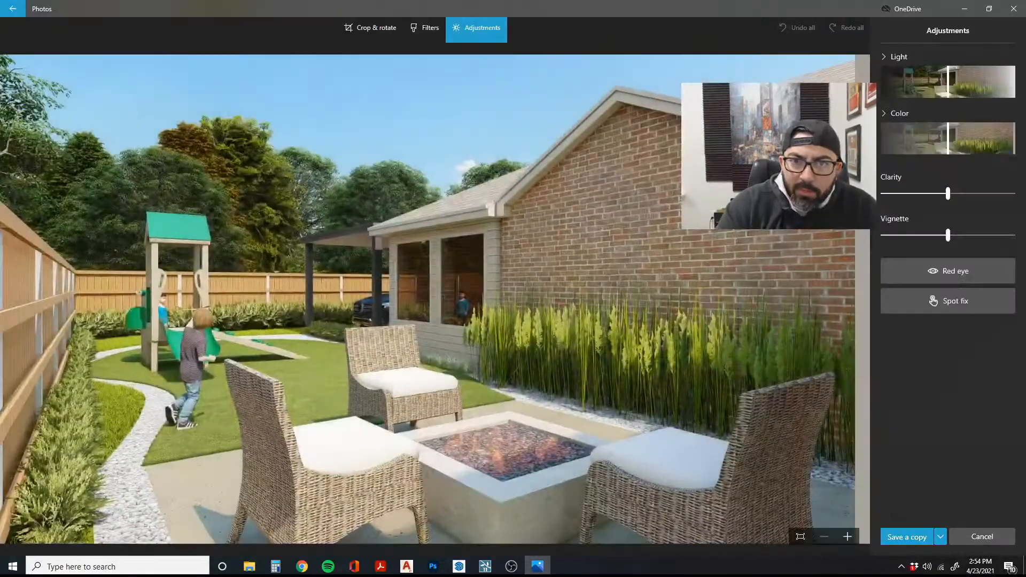
{"action": "left_click_drag", "start_coordinate": [948, 194], "coordinate": [982, 194]}
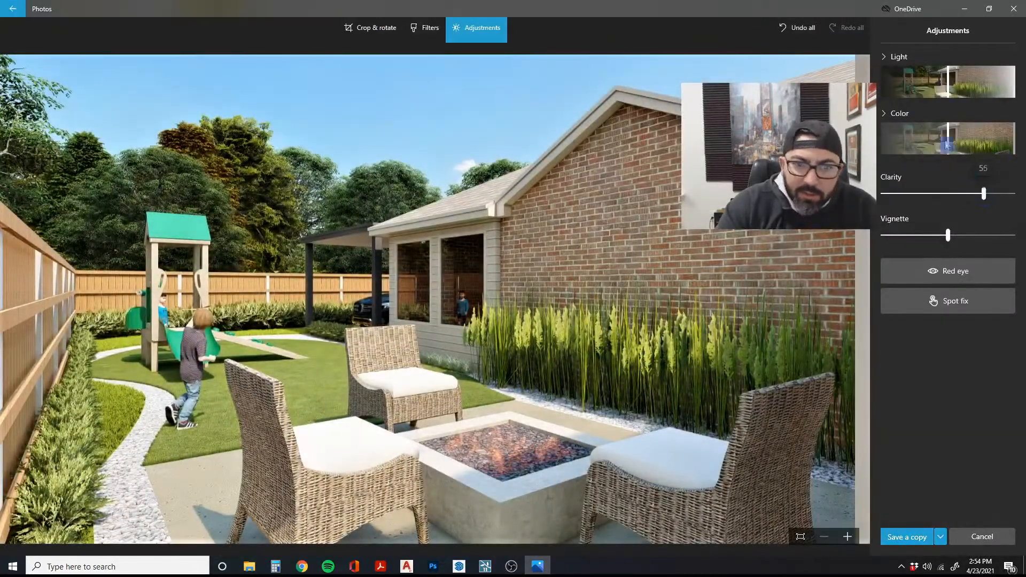
Adjust Photo 3's light to about 25 contrast, about -34 highlights and about 90 shadows
{"action": "left_click", "coordinate": [888, 56]}
{"action": "left_click_drag", "start_coordinate": [951, 246], "coordinate": [970, 247]}
{"action": "left_click_drag", "start_coordinate": [947, 131], "coordinate": [969, 136]}
{"action": "mouse_move", "coordinate": [947, 209]}
{"action": "left_mouse_down"}
{"action": "mouse_move", "coordinate": [920, 214]}
{"action": "mouse_move", "coordinate": [930, 217]}
{"action": "left_mouse_up"}
{"action": "mouse_move", "coordinate": [976, 143]}
{"action": "left_mouse_down"}
{"action": "mouse_move", "coordinate": [965, 146]}
{"action": "mouse_move", "coordinate": [977, 150]}
{"action": "left_mouse_up"}
{"action": "left_click_drag", "start_coordinate": [968, 246], "coordinate": [1002, 251]}
{"action": "left_click_drag", "start_coordinate": [930, 216], "coordinate": [928, 217]}
{"action": "left_click_drag", "start_coordinate": [975, 132], "coordinate": [955, 140]}
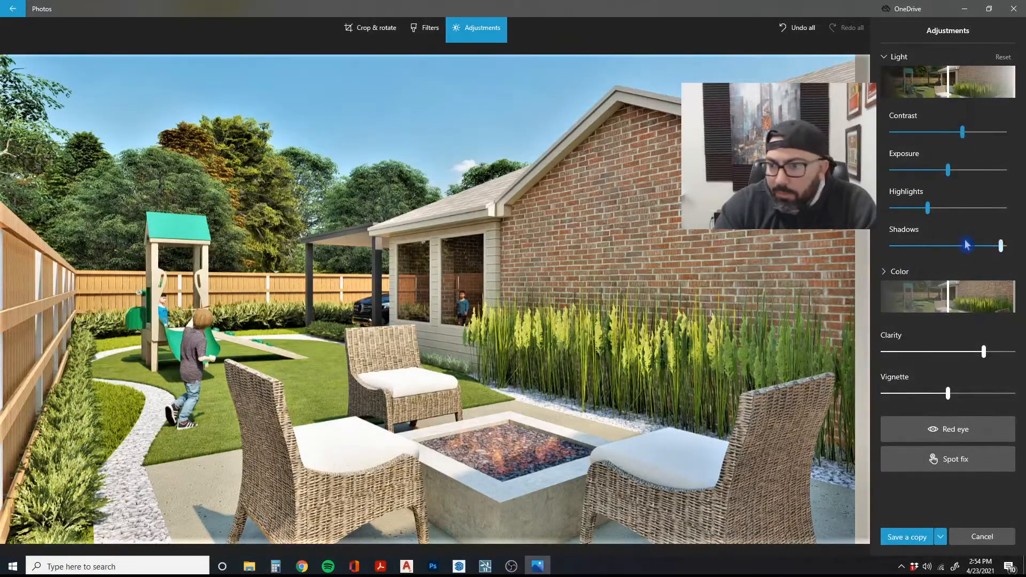
Lower Photo 3's clarity slightly to about 48 and save the edits over the original file
{"action": "left_click_drag", "start_coordinate": [977, 353], "coordinate": [980, 357]}
{"action": "left_click", "coordinate": [941, 535]}
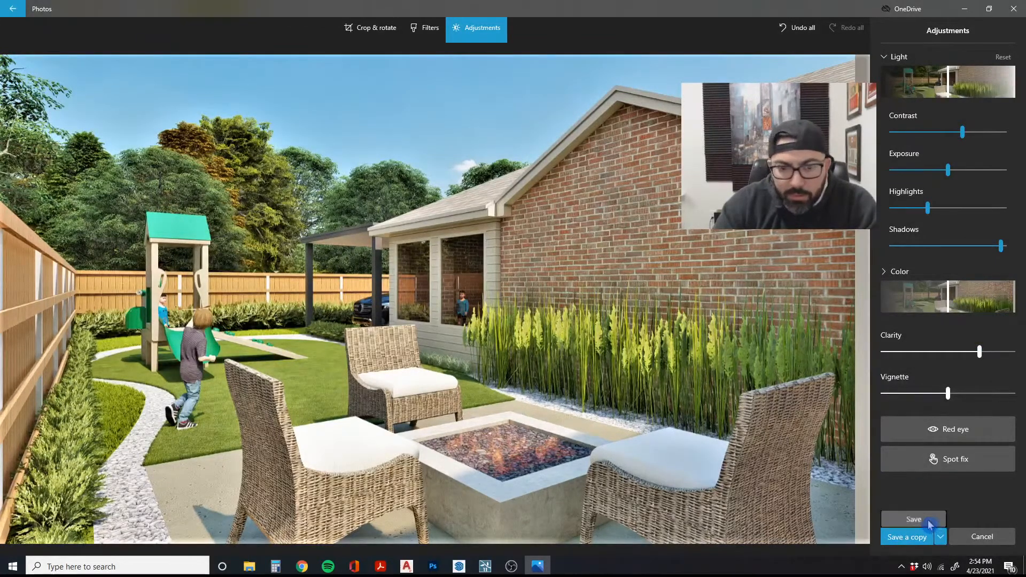
{"action": "left_click", "coordinate": [908, 521]}
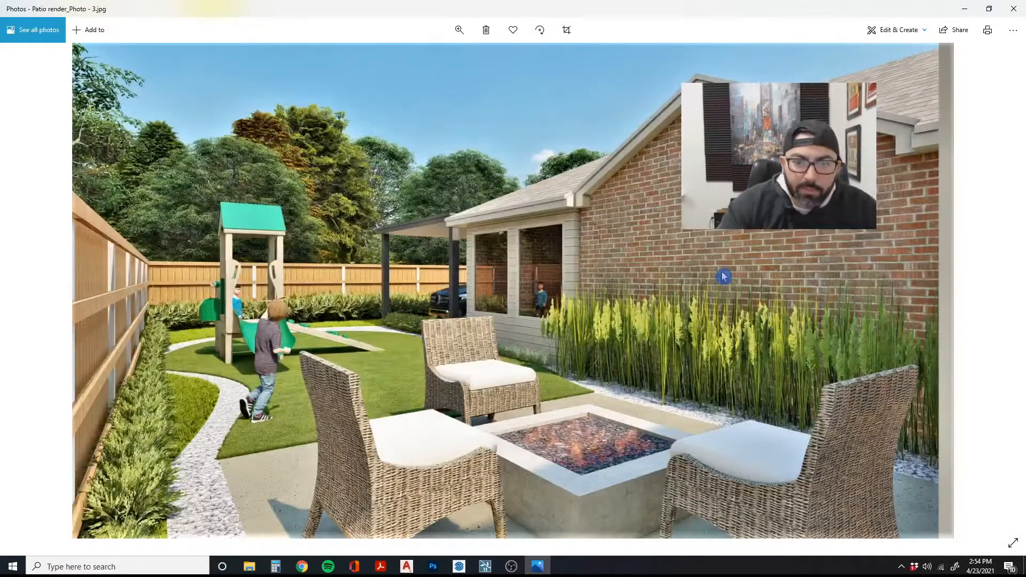
Go to the Photo 4 covered patio render, open it for adjustments and set clarity to about 32
{"action": "key", "text": "Right"}
{"action": "left_click", "coordinate": [892, 33]}
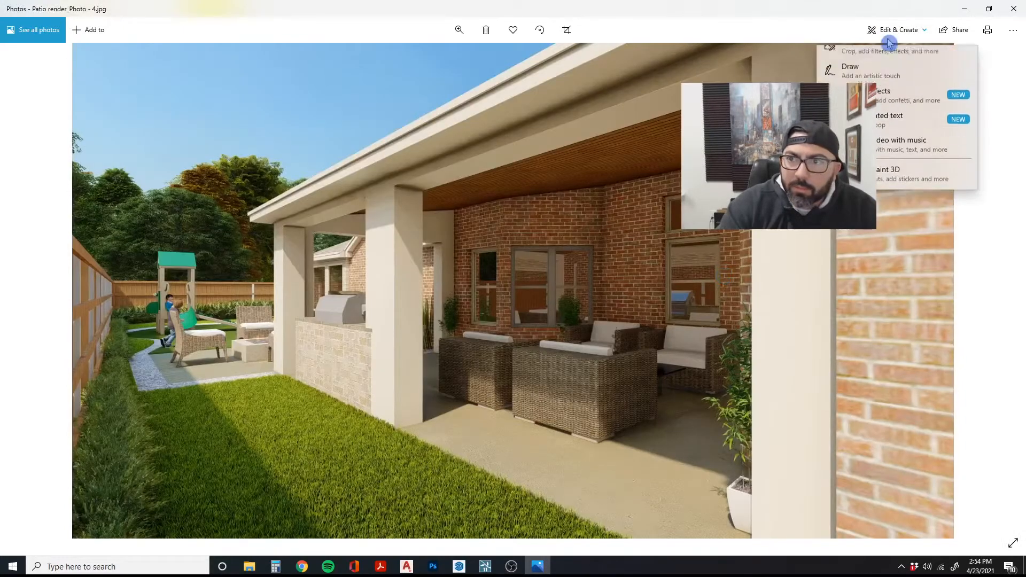
{"action": "left_click", "coordinate": [868, 56]}
{"action": "left_click", "coordinate": [483, 32]}
{"action": "left_click_drag", "start_coordinate": [947, 193], "coordinate": [969, 193]}
Adjust Photo 4's light to about 33 contrast, -52 highlights and 16 shadows, and save the edits over the original file
{"action": "left_click", "coordinate": [885, 57]}
{"action": "left_click_drag", "start_coordinate": [955, 247], "coordinate": [977, 245]}
{"action": "left_click_drag", "start_coordinate": [957, 133], "coordinate": [964, 131]}
{"action": "left_click_drag", "start_coordinate": [948, 208], "coordinate": [916, 209]}
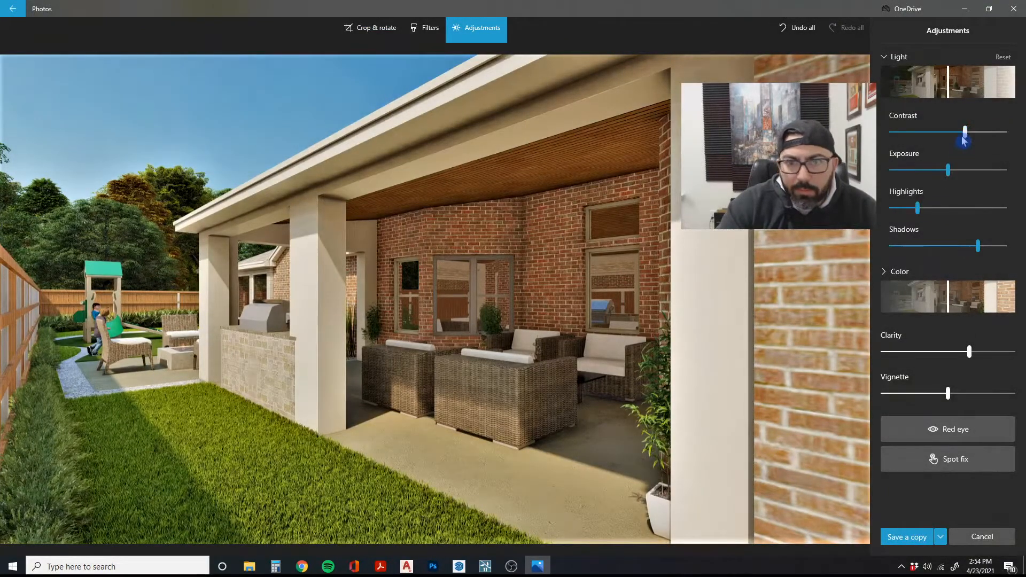
{"action": "mouse_move", "coordinate": [964, 131]}
{"action": "left_mouse_down"}
{"action": "mouse_move", "coordinate": [937, 134]}
{"action": "mouse_move", "coordinate": [955, 144]}
{"action": "left_mouse_up"}
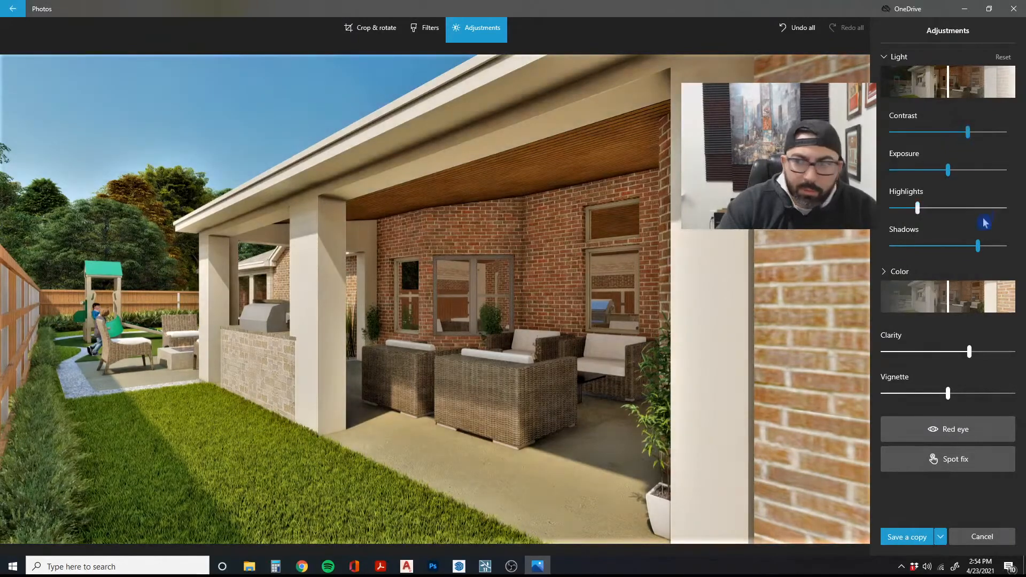
{"action": "left_click_drag", "start_coordinate": [977, 246], "coordinate": [951, 253]}
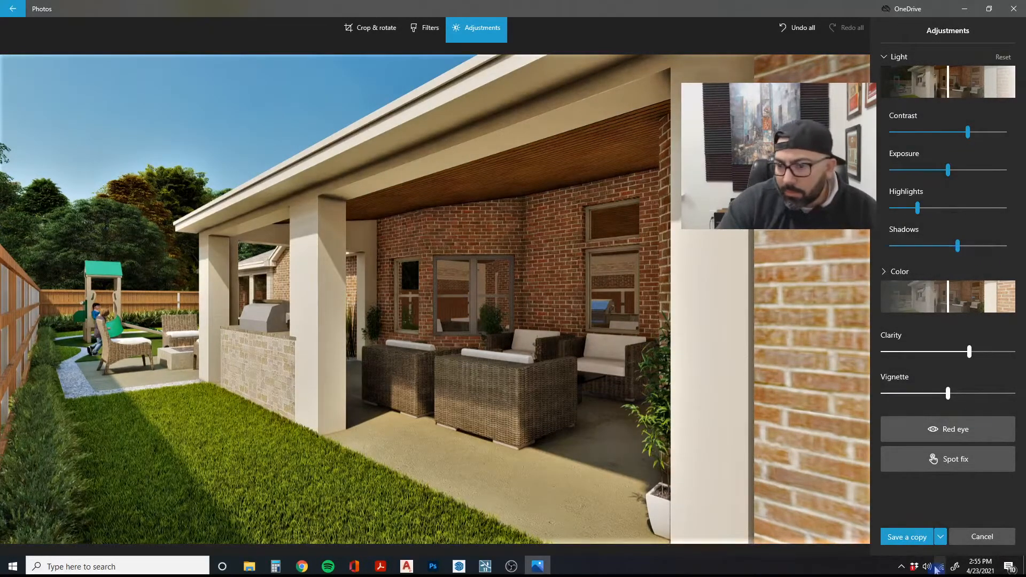
{"action": "left_click", "coordinate": [940, 536]}
{"action": "left_click", "coordinate": [929, 521]}
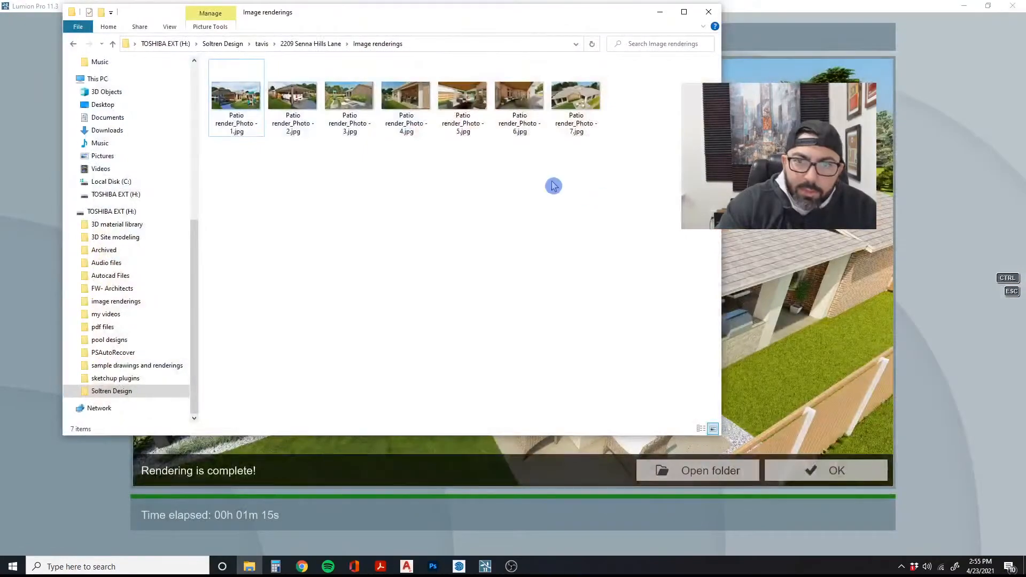
Open the Photo 5 patio seating render from the Image renderings folder for adjustments and set clarity to about 29
{"action": "double_click", "coordinate": [475, 107]}
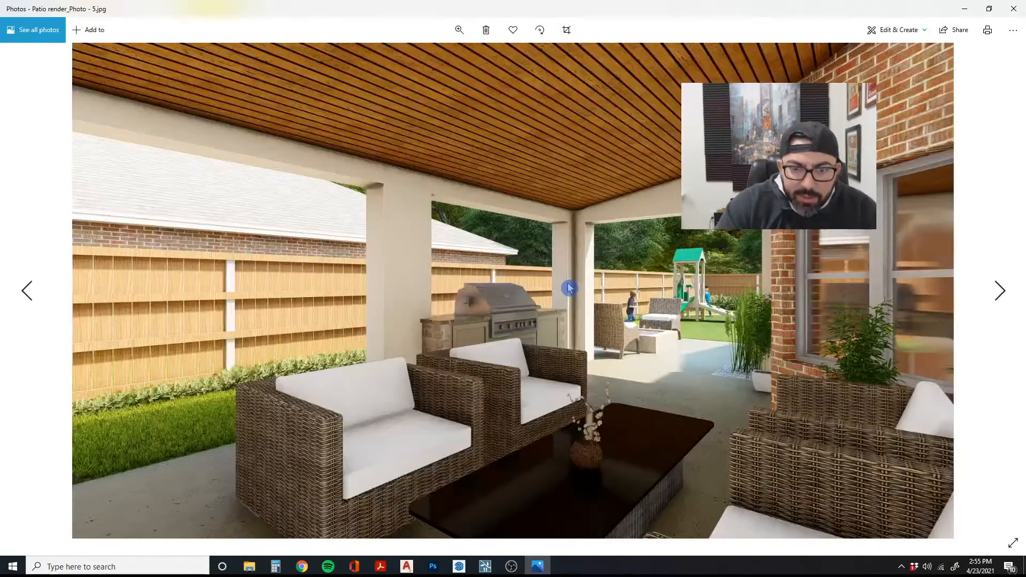
{"action": "left_click", "coordinate": [897, 30]}
{"action": "left_click", "coordinate": [887, 54]}
{"action": "left_click", "coordinate": [478, 27]}
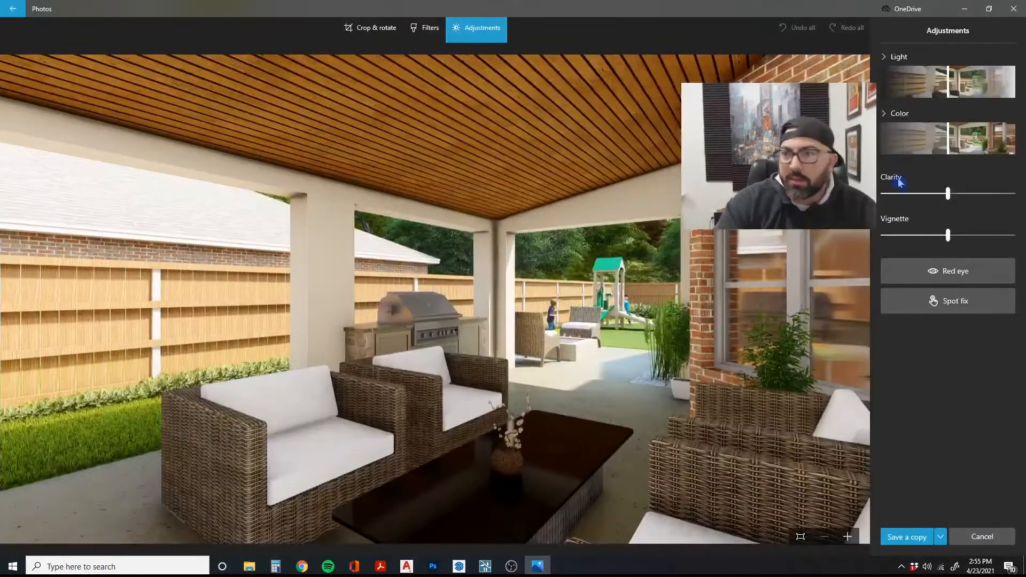
{"action": "left_click_drag", "start_coordinate": [947, 193], "coordinate": [966, 195]}
Adjust Photo 5's light to about 9 contrast, about -33 highlights and about 61 shadows
{"action": "left_click", "coordinate": [892, 73]}
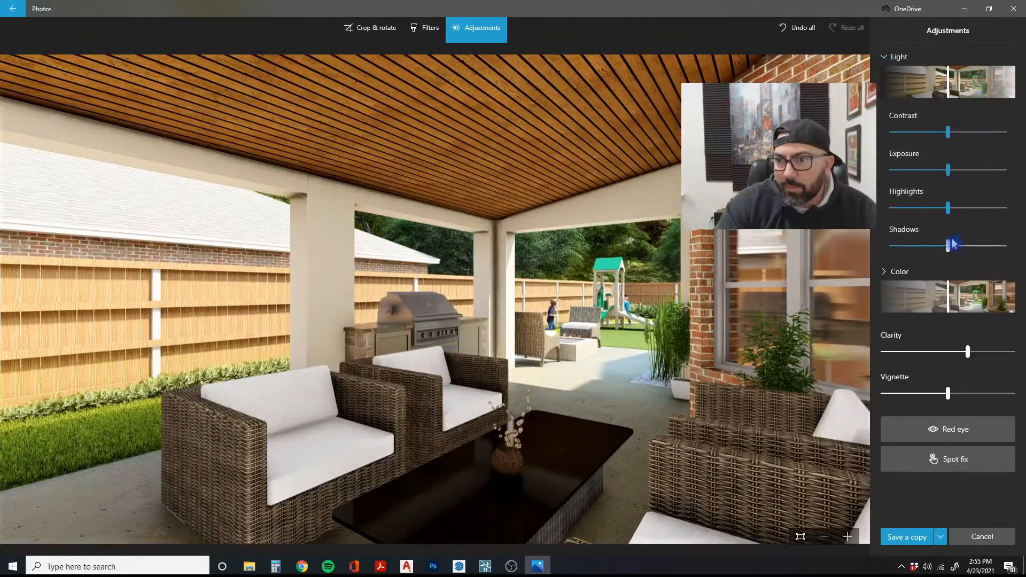
{"action": "left_click_drag", "start_coordinate": [947, 246], "coordinate": [983, 246]}
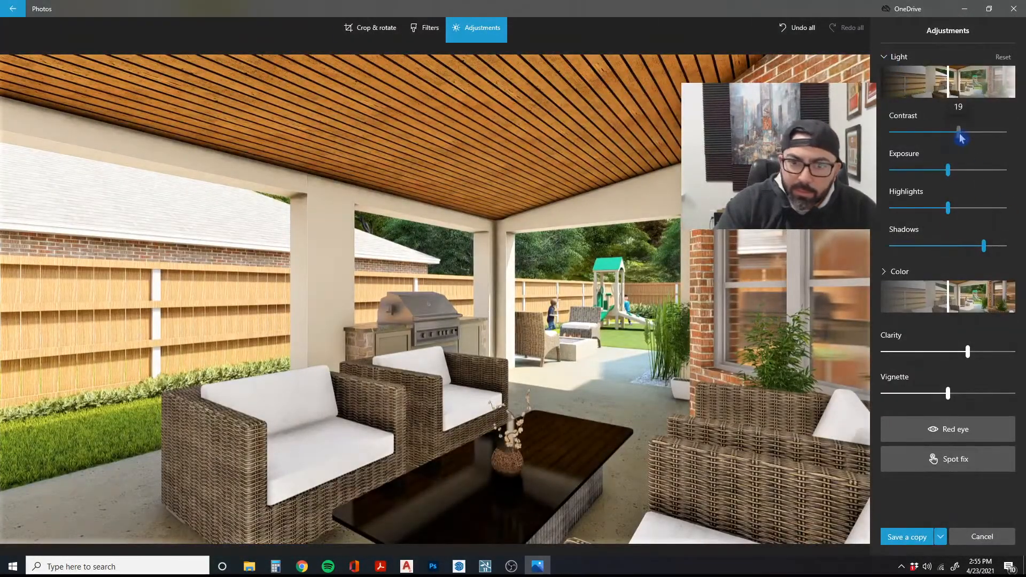
{"action": "left_click_drag", "start_coordinate": [948, 214], "coordinate": [926, 211]}
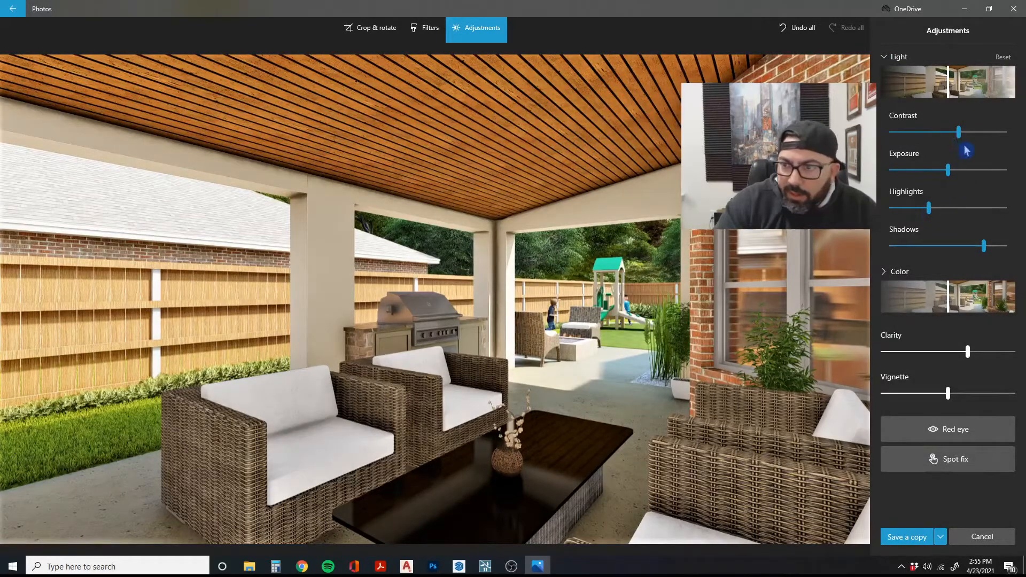
{"action": "left_click_drag", "start_coordinate": [959, 138], "coordinate": [955, 148]}
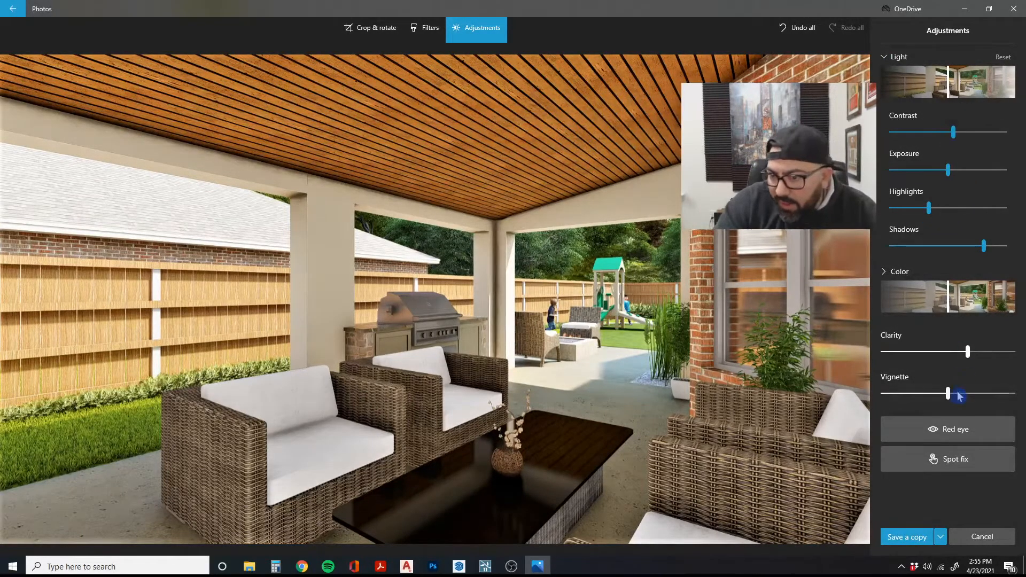
Set Photo 5's vignette to about -9, raise its color slightly and save the edits over the original file
{"action": "left_click_drag", "start_coordinate": [957, 395], "coordinate": [941, 400]}
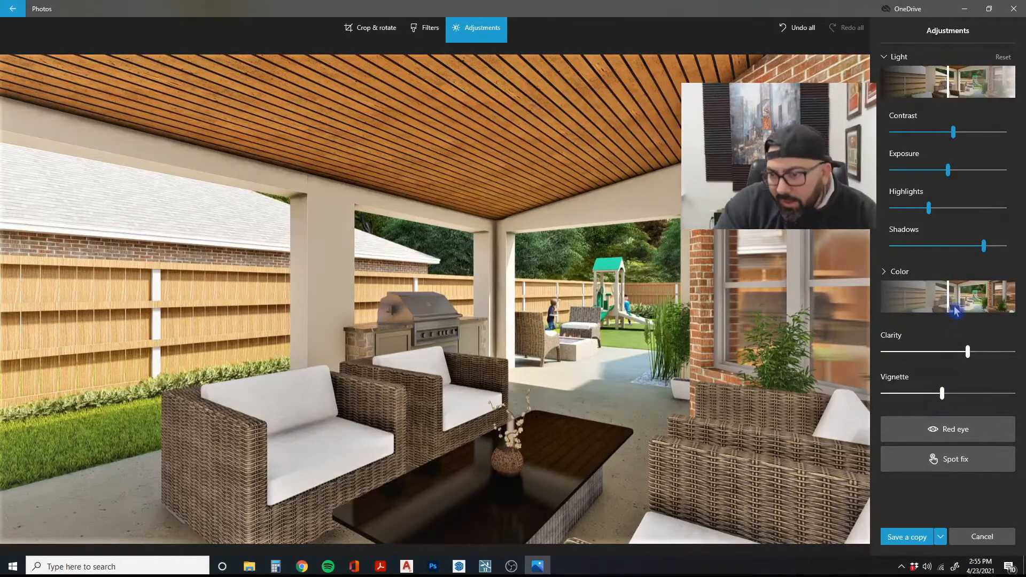
{"action": "left_click_drag", "start_coordinate": [954, 311], "coordinate": [959, 303]}
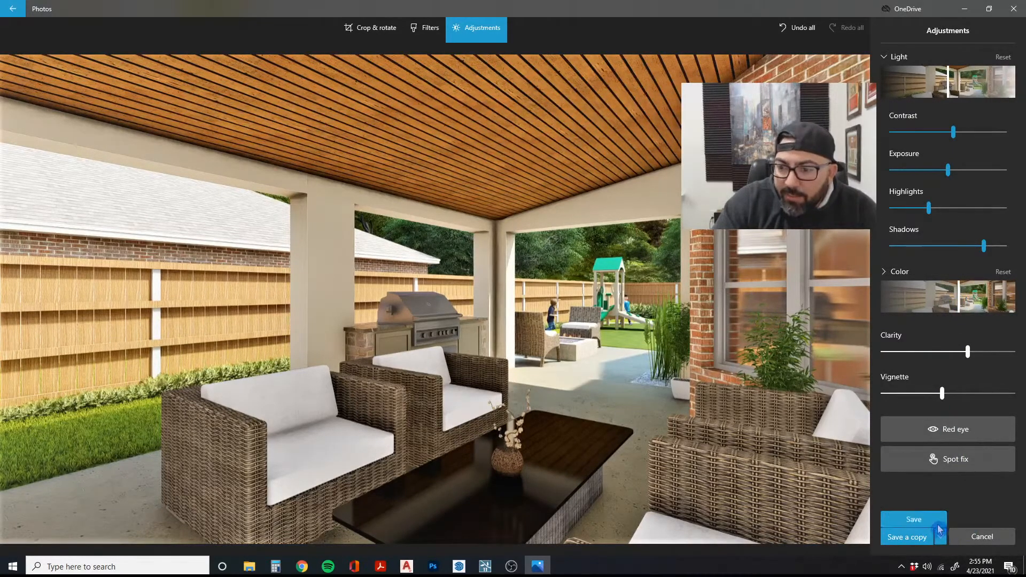
{"action": "left_click", "coordinate": [916, 537]}
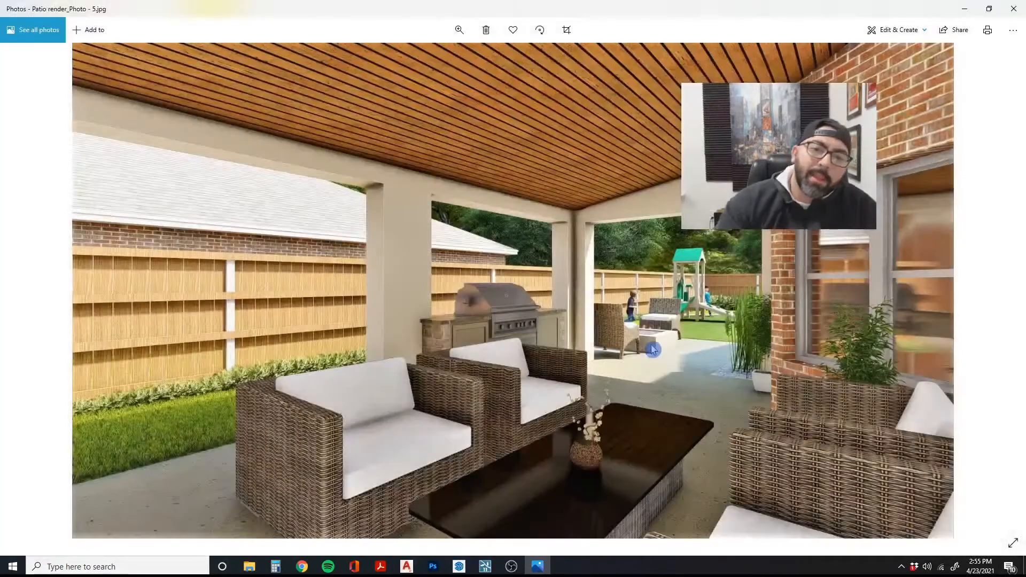
Go to the Photo 6 patio and grill render, open it for adjustments and set clarity to about 42
{"action": "key", "text": "Right"}
{"action": "left_click", "coordinate": [899, 32]}
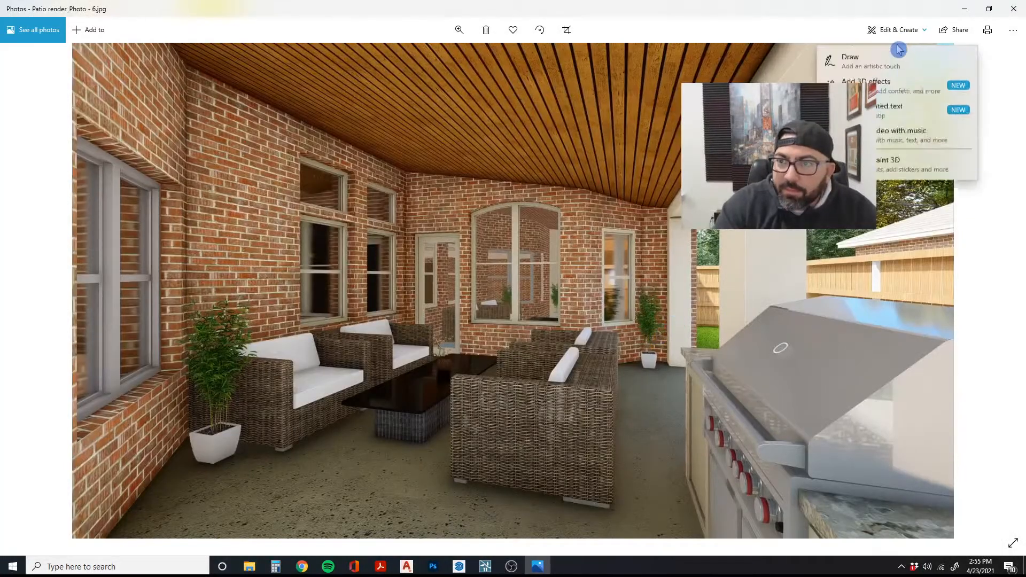
{"action": "left_click", "coordinate": [875, 65]}
{"action": "left_click", "coordinate": [484, 30]}
{"action": "left_click_drag", "start_coordinate": [947, 193], "coordinate": [976, 194]}
Adjust Photo 6's light to about -2 contrast, 7 exposure, -37 highlights and 19 shadows, and save over the original file
{"action": "left_click", "coordinate": [888, 57]}
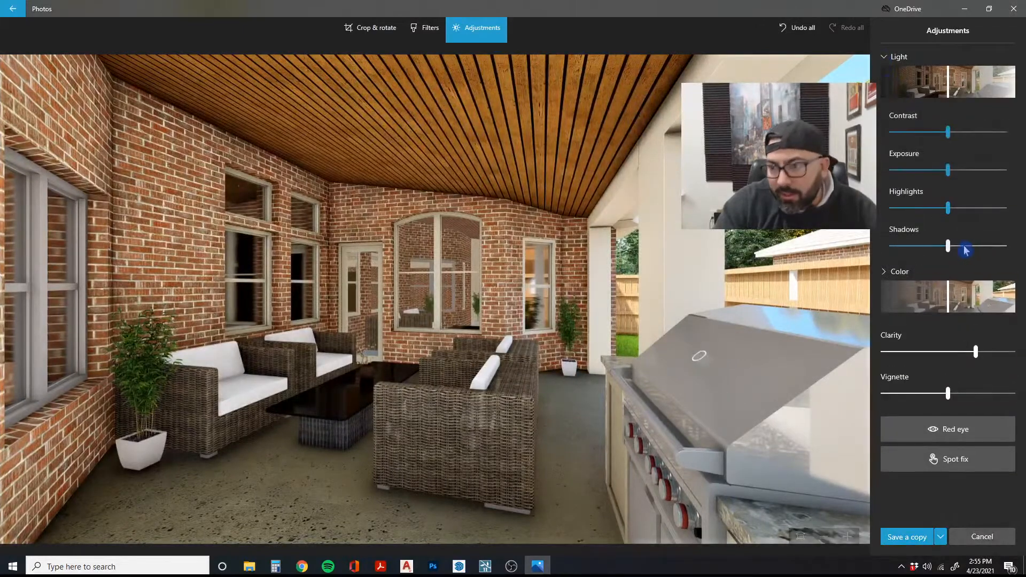
{"action": "left_click_drag", "start_coordinate": [963, 247], "coordinate": [980, 249]}
{"action": "left_click_drag", "start_coordinate": [947, 207], "coordinate": [925, 211]}
{"action": "left_click_drag", "start_coordinate": [947, 133], "coordinate": [980, 131]}
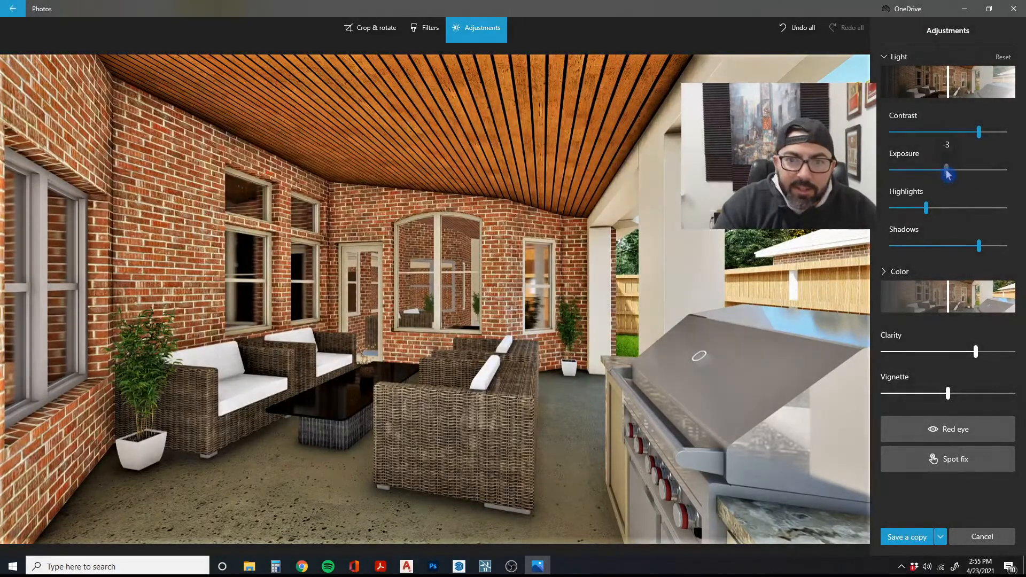
{"action": "left_click_drag", "start_coordinate": [948, 170], "coordinate": [952, 171]}
{"action": "mouse_move", "coordinate": [979, 246]}
{"action": "left_mouse_down"}
{"action": "mouse_move", "coordinate": [936, 250]}
{"action": "mouse_move", "coordinate": [959, 246]}
{"action": "left_mouse_up"}
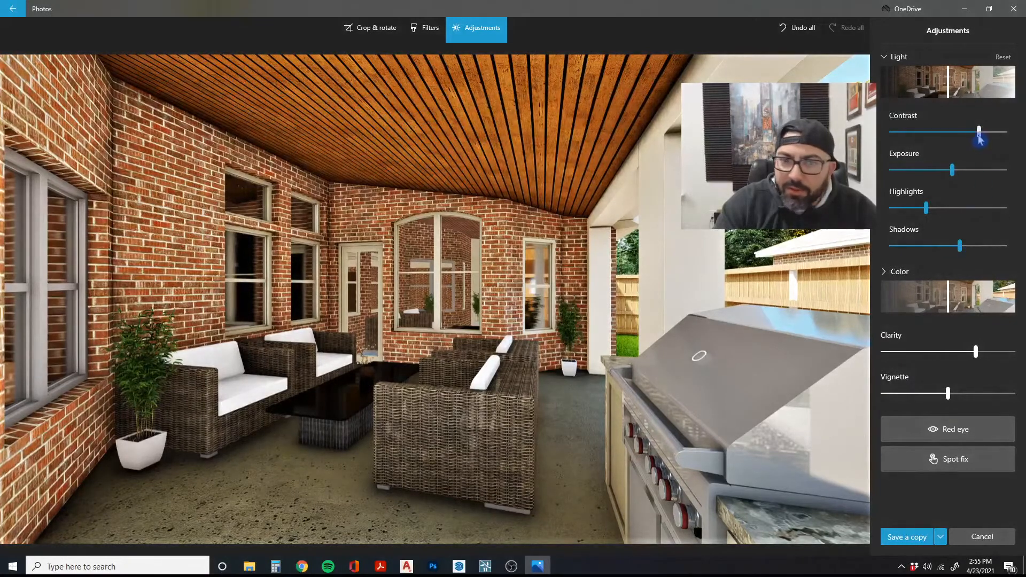
{"action": "left_click_drag", "start_coordinate": [978, 131], "coordinate": [947, 138]}
{"action": "left_click", "coordinate": [941, 536]}
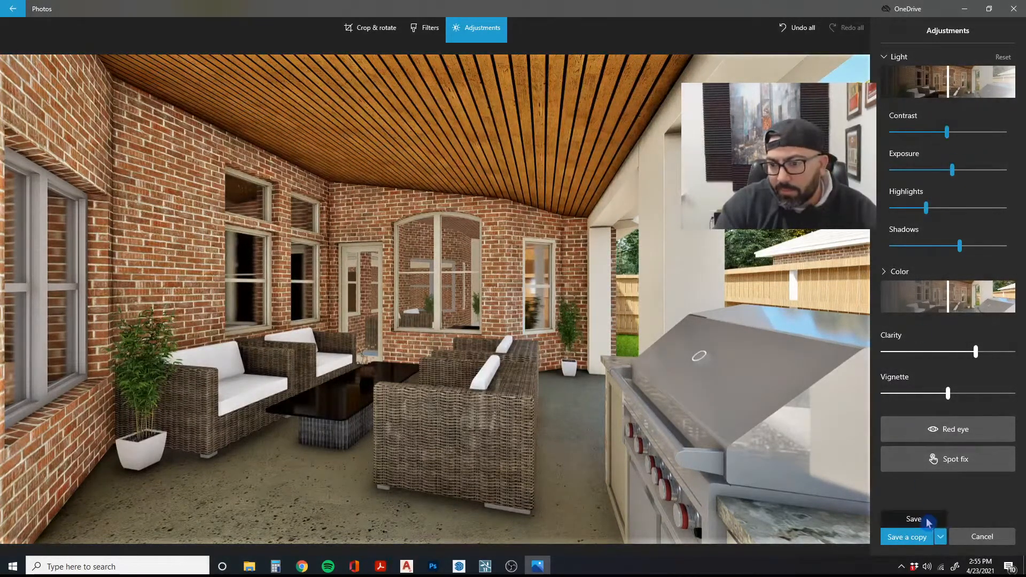
{"action": "left_click", "coordinate": [919, 519]}
Go to the Photo 7 aerial roof render, open it for adjustments and set clarity to about 44
{"action": "key", "text": "Right"}
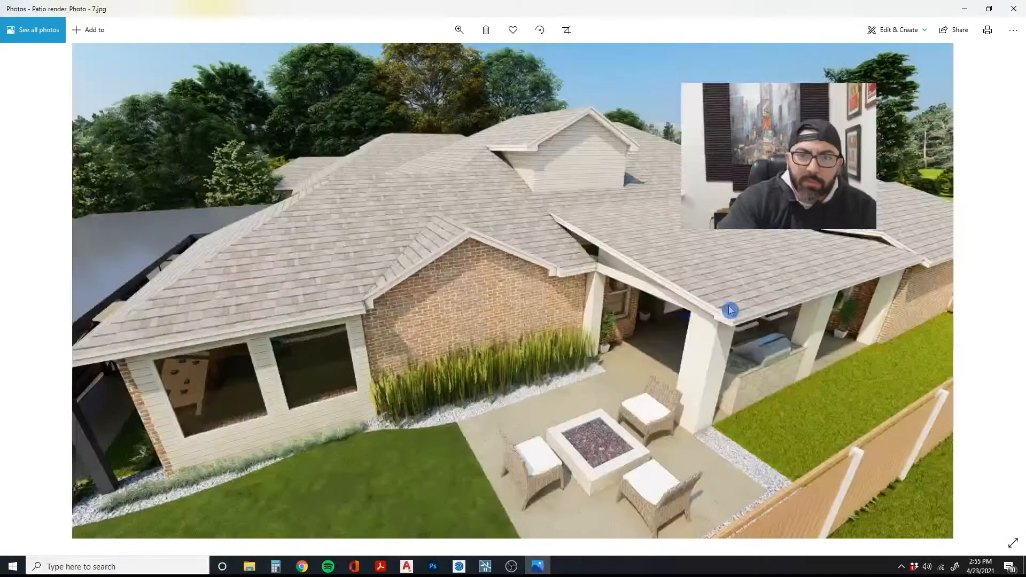
{"action": "left_click", "coordinate": [893, 30]}
{"action": "left_click", "coordinate": [886, 53]}
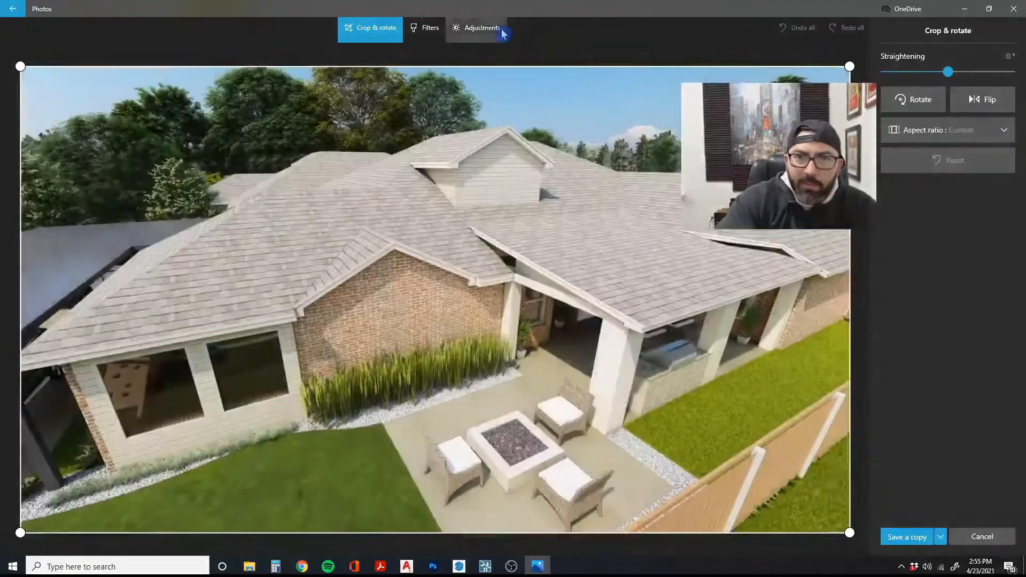
{"action": "left_click", "coordinate": [475, 27]}
{"action": "left_click_drag", "start_coordinate": [915, 198], "coordinate": [977, 197]}
Adjust Photo 7's light to about 69 contrast, 7 exposure and -51 highlights, with shadows at 37
{"action": "left_click", "coordinate": [895, 82]}
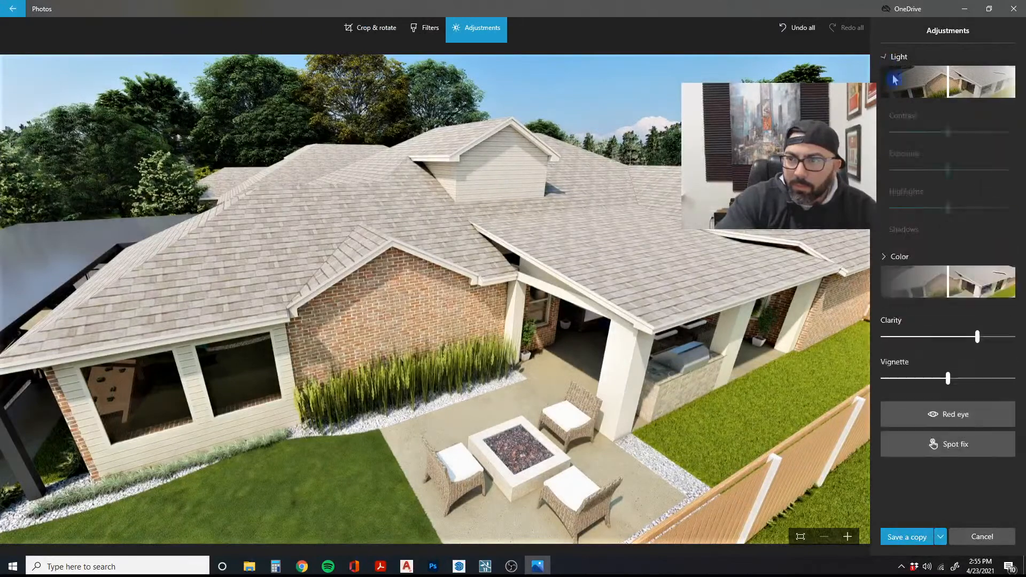
{"action": "left_click_drag", "start_coordinate": [947, 245], "coordinate": [966, 255]}
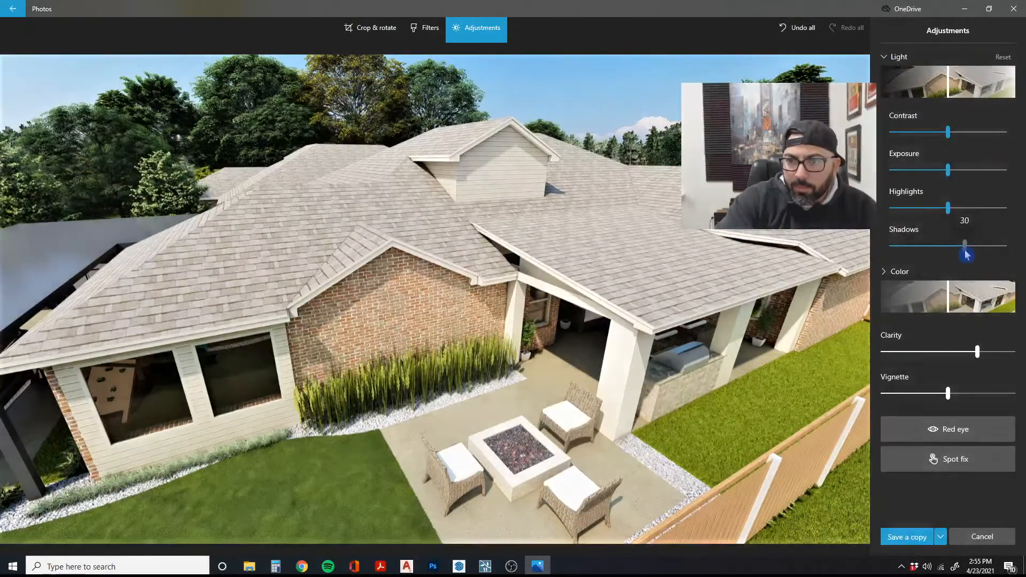
{"action": "left_click_drag", "start_coordinate": [947, 207], "coordinate": [922, 208]}
{"action": "left_click_drag", "start_coordinate": [948, 133], "coordinate": [986, 132]}
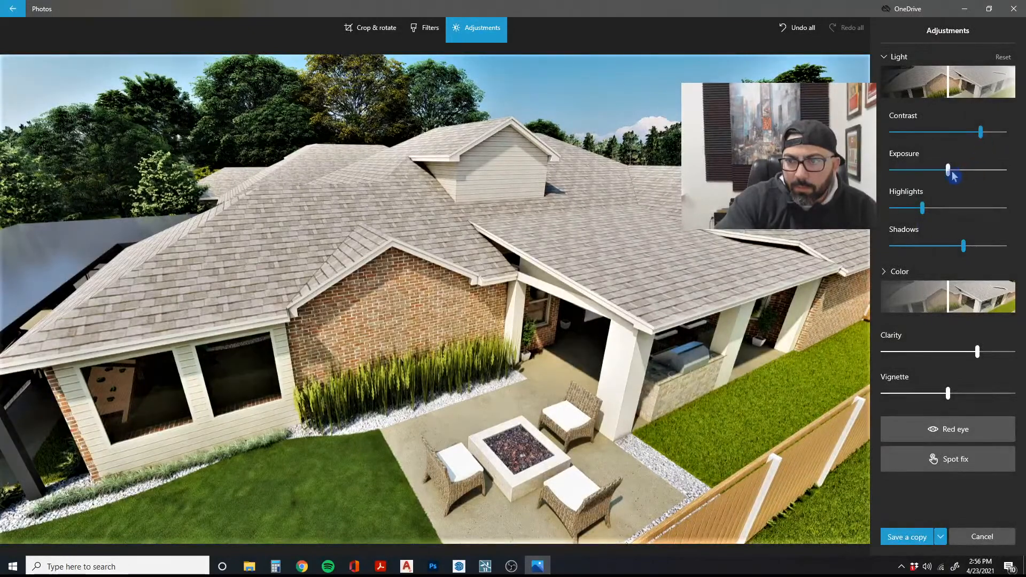
{"action": "left_click_drag", "start_coordinate": [947, 171], "coordinate": [918, 208]}
{"action": "left_click_drag", "start_coordinate": [966, 254], "coordinate": [971, 249]}
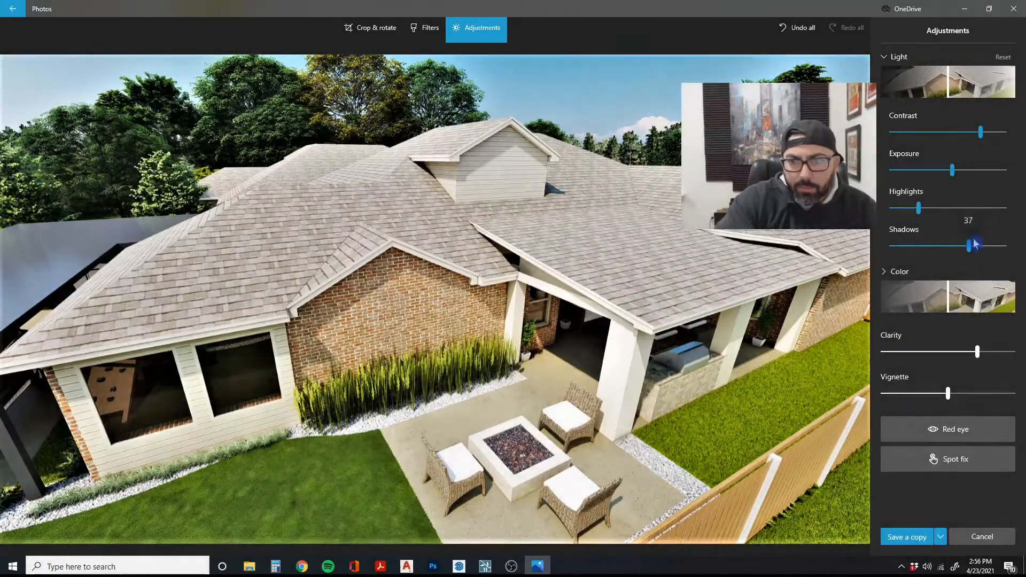
{"action": "mouse_move", "coordinate": [981, 136]}
{"action": "left_mouse_down"}
{"action": "mouse_move", "coordinate": [971, 140]}
{"action": "mouse_move", "coordinate": [988, 134]}
{"action": "left_mouse_up"}
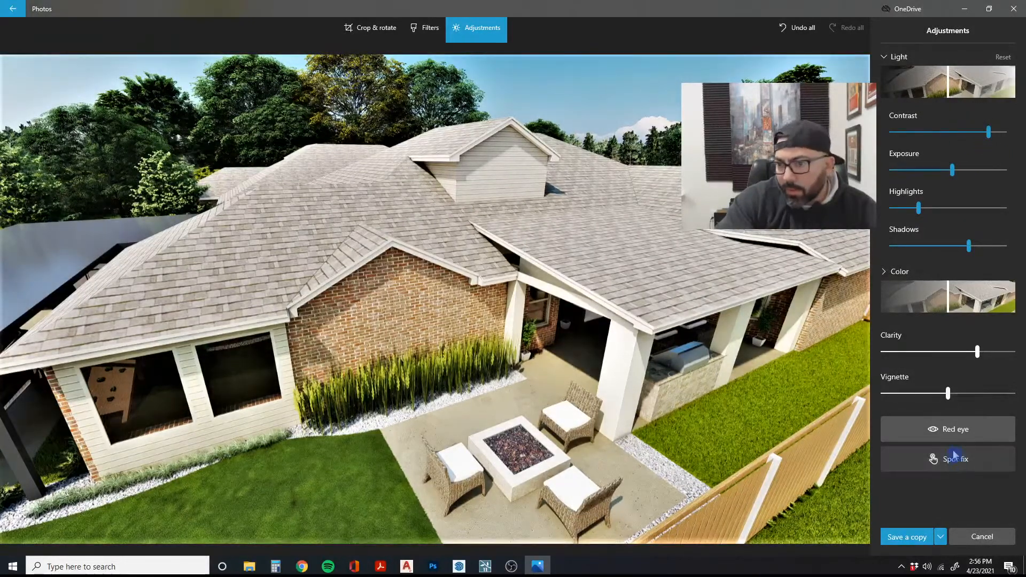
Darken Photo 7's edges with a vignette of about 7 and save the edits over the original file
{"action": "mouse_move", "coordinate": [948, 393]}
{"action": "left_mouse_down"}
{"action": "mouse_move", "coordinate": [966, 394]}
{"action": "mouse_move", "coordinate": [952, 399]}
{"action": "left_mouse_up"}
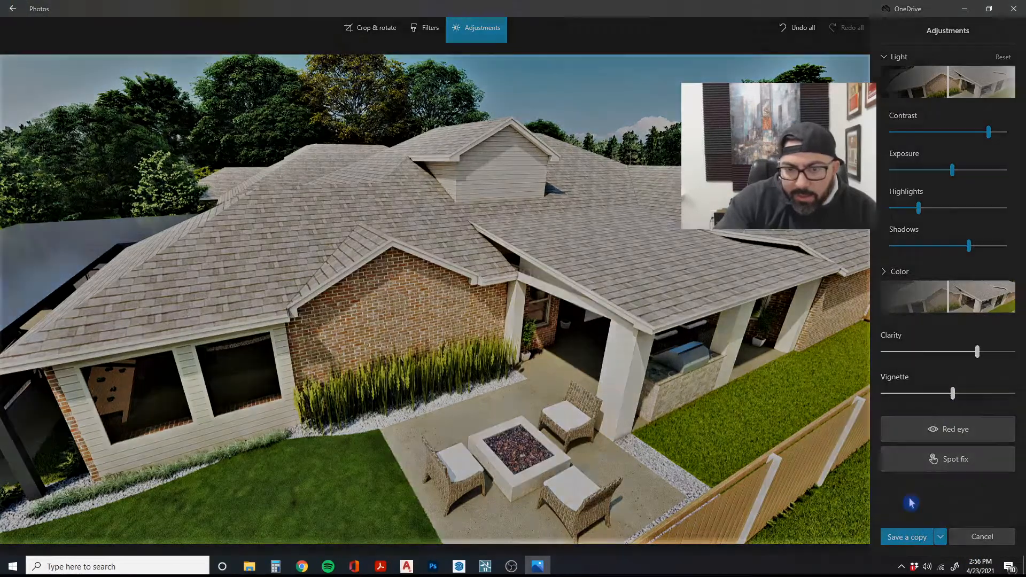
{"action": "left_click", "coordinate": [907, 536]}
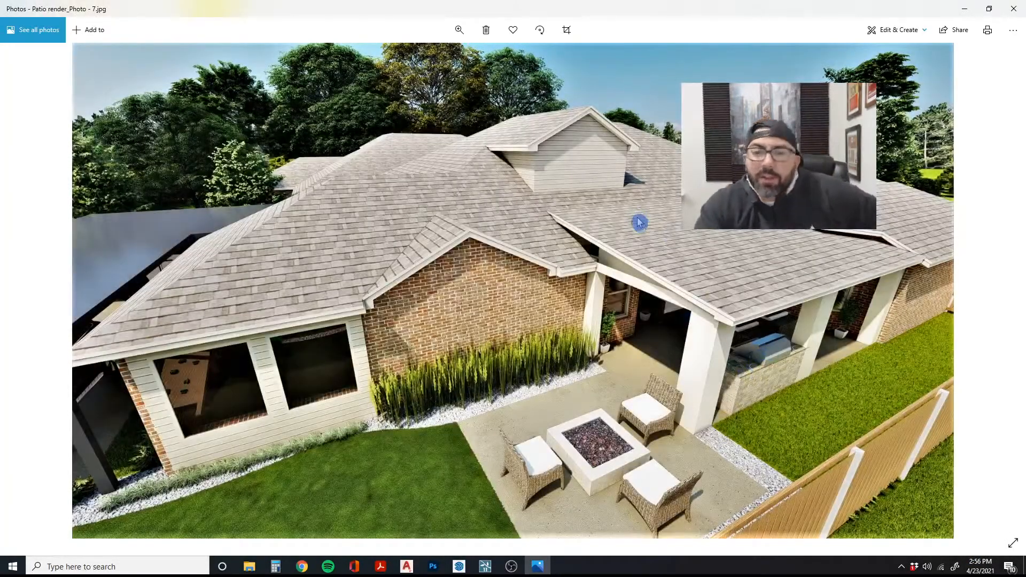
Review the enhanced renders one by one from Photo 7 back to Photo 1, ending on the Photo 2 carport render
{"action": "key", "text": "Left"}
{"action": "key", "text": "Left"}
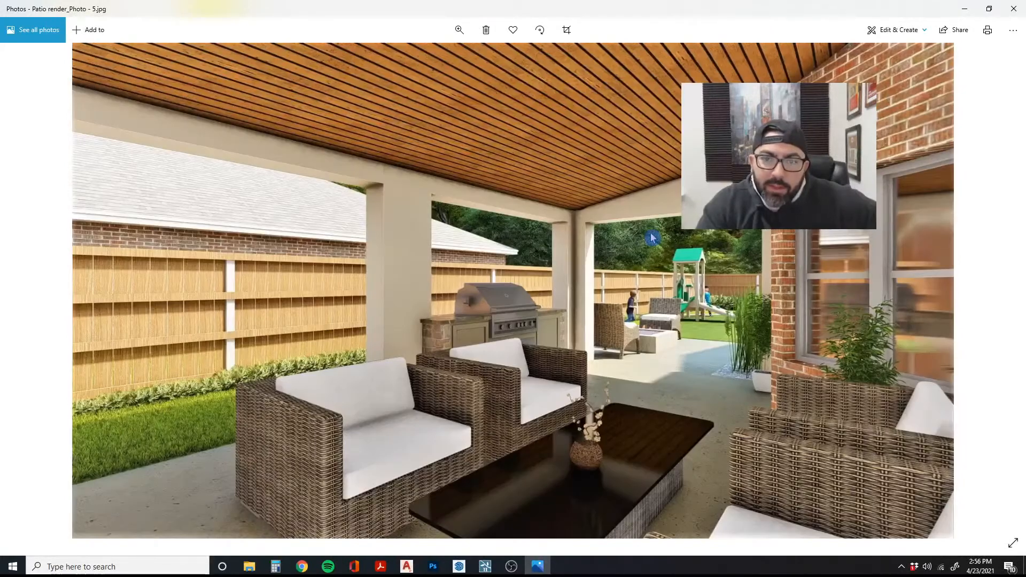
{"action": "key", "text": "Left"}
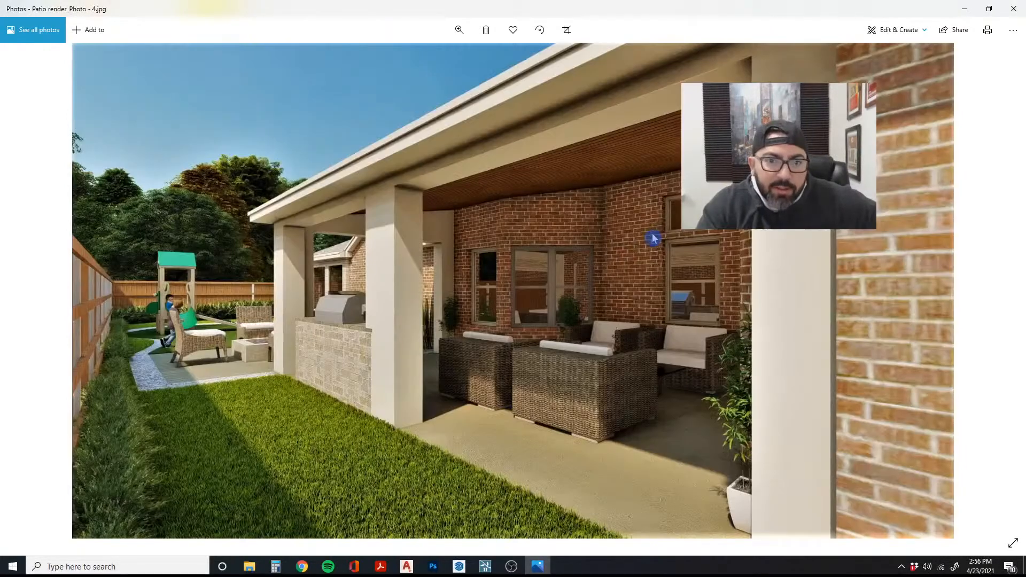
{"action": "key", "text": "Left"}
{"action": "key", "text": "Left"}
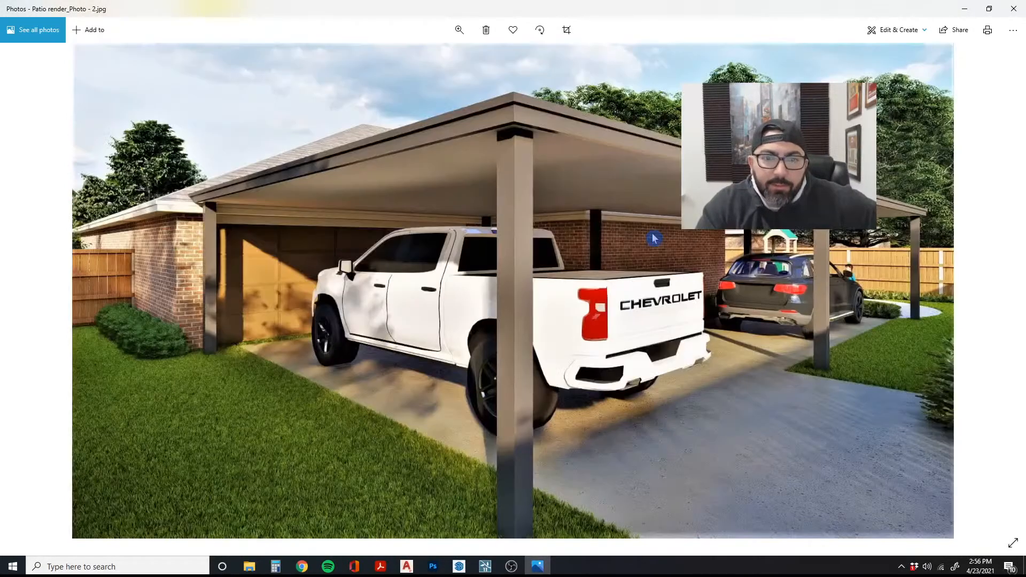
{"action": "key", "text": "Left"}
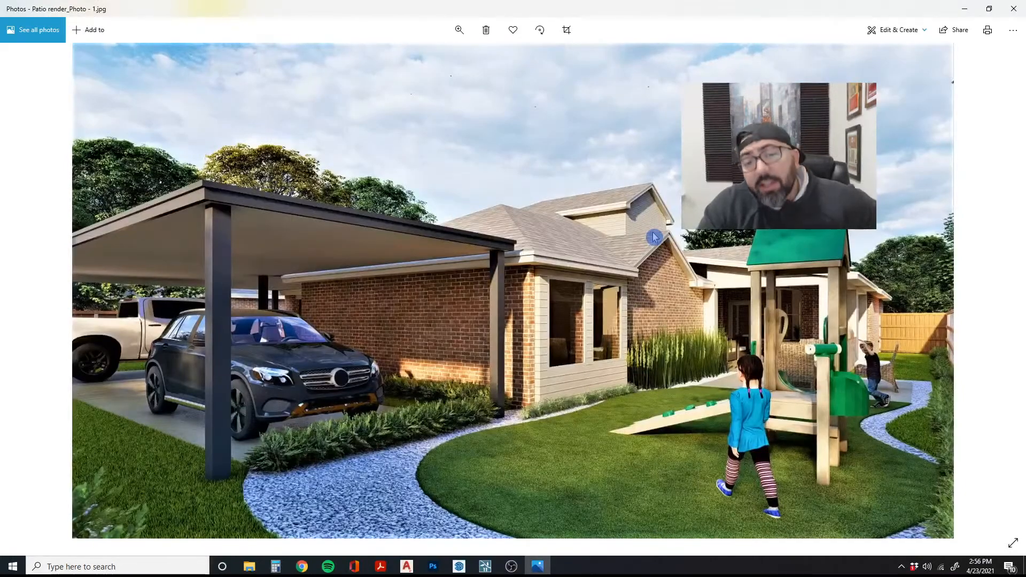
{"action": "key", "text": "Right"}
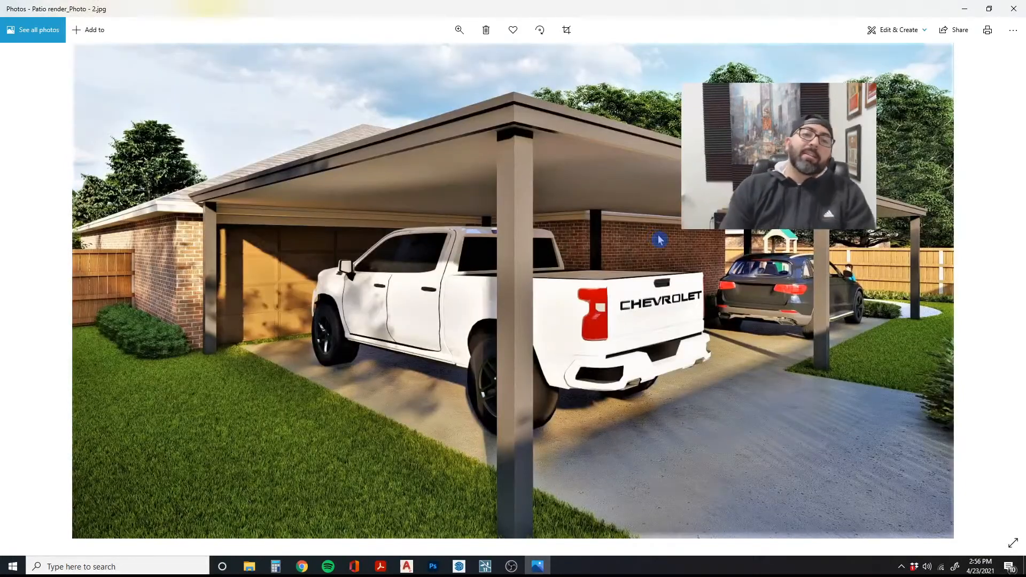